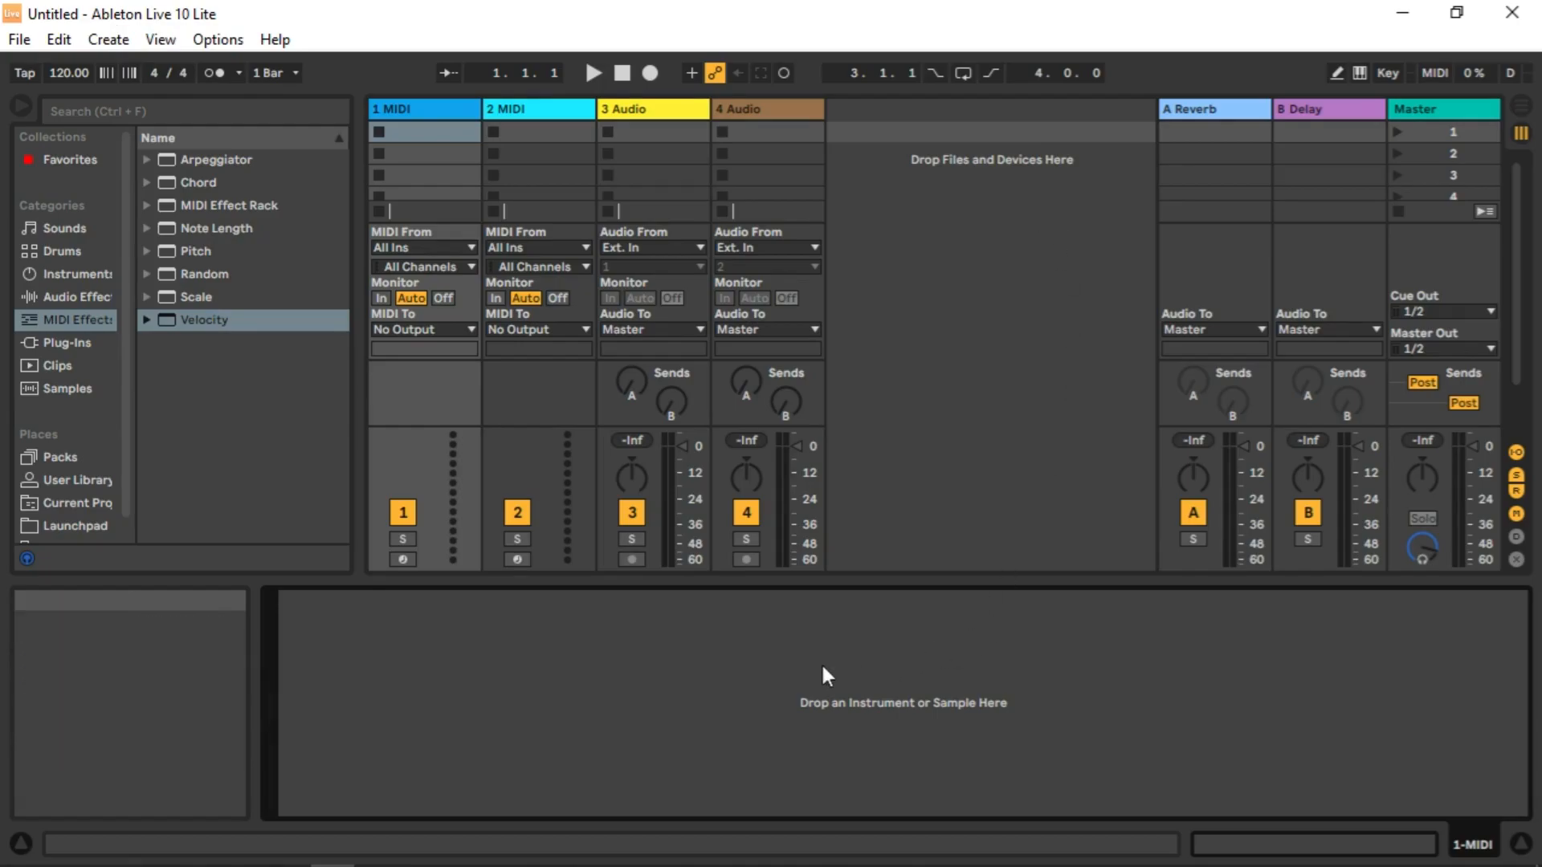
Switch to the Arrangement View and import the Zukira - Blinded MP3 from File Explorer onto the 3 Audio track at bar 1.
{"action": "left_click", "coordinate": [1522, 112]}
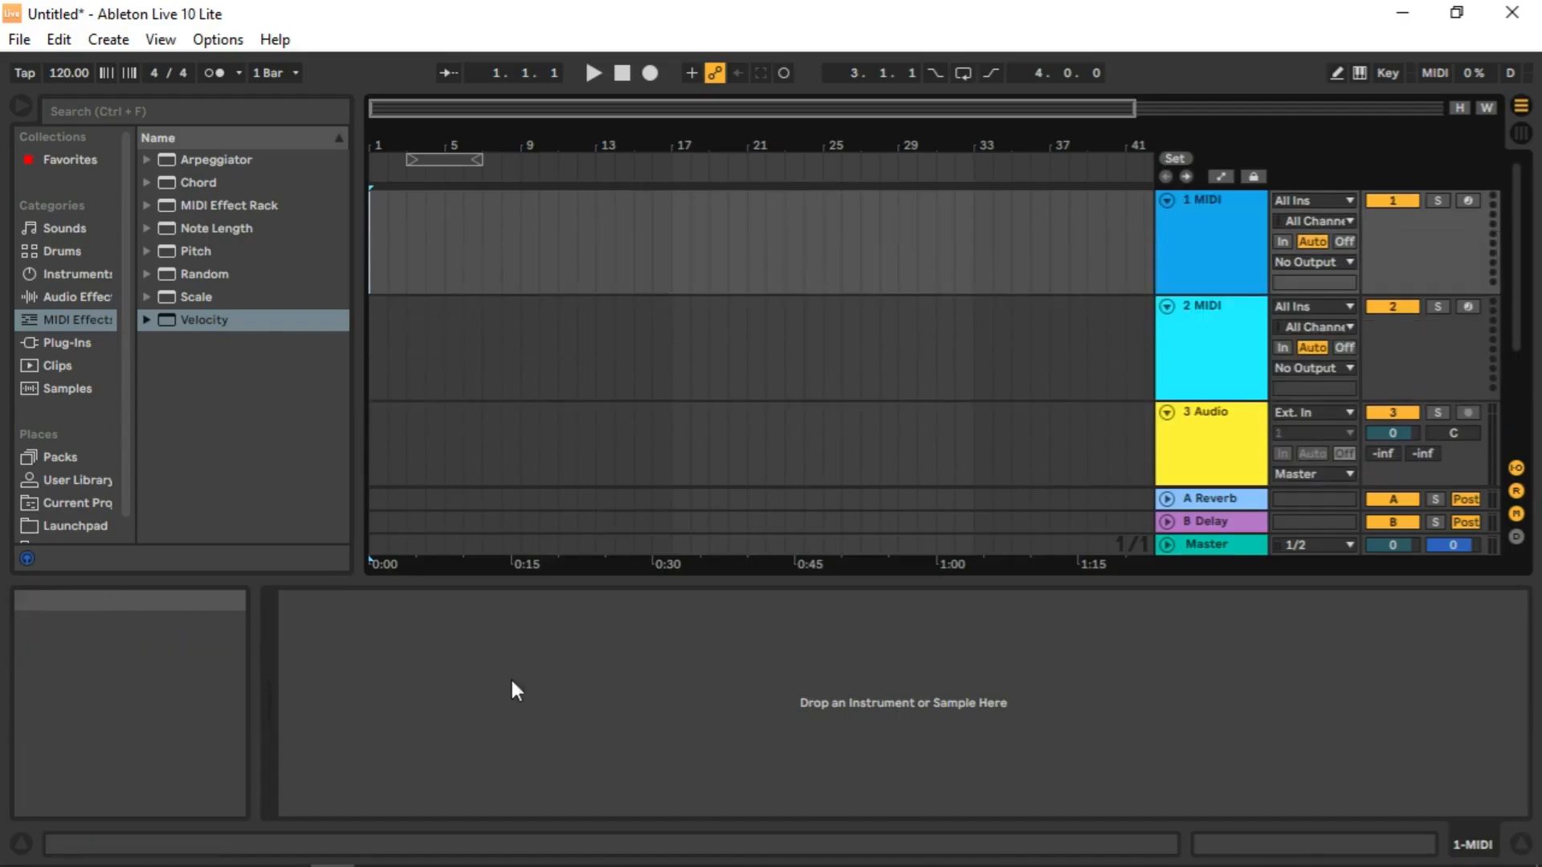
{"action": "left_click", "coordinate": [376, 850]}
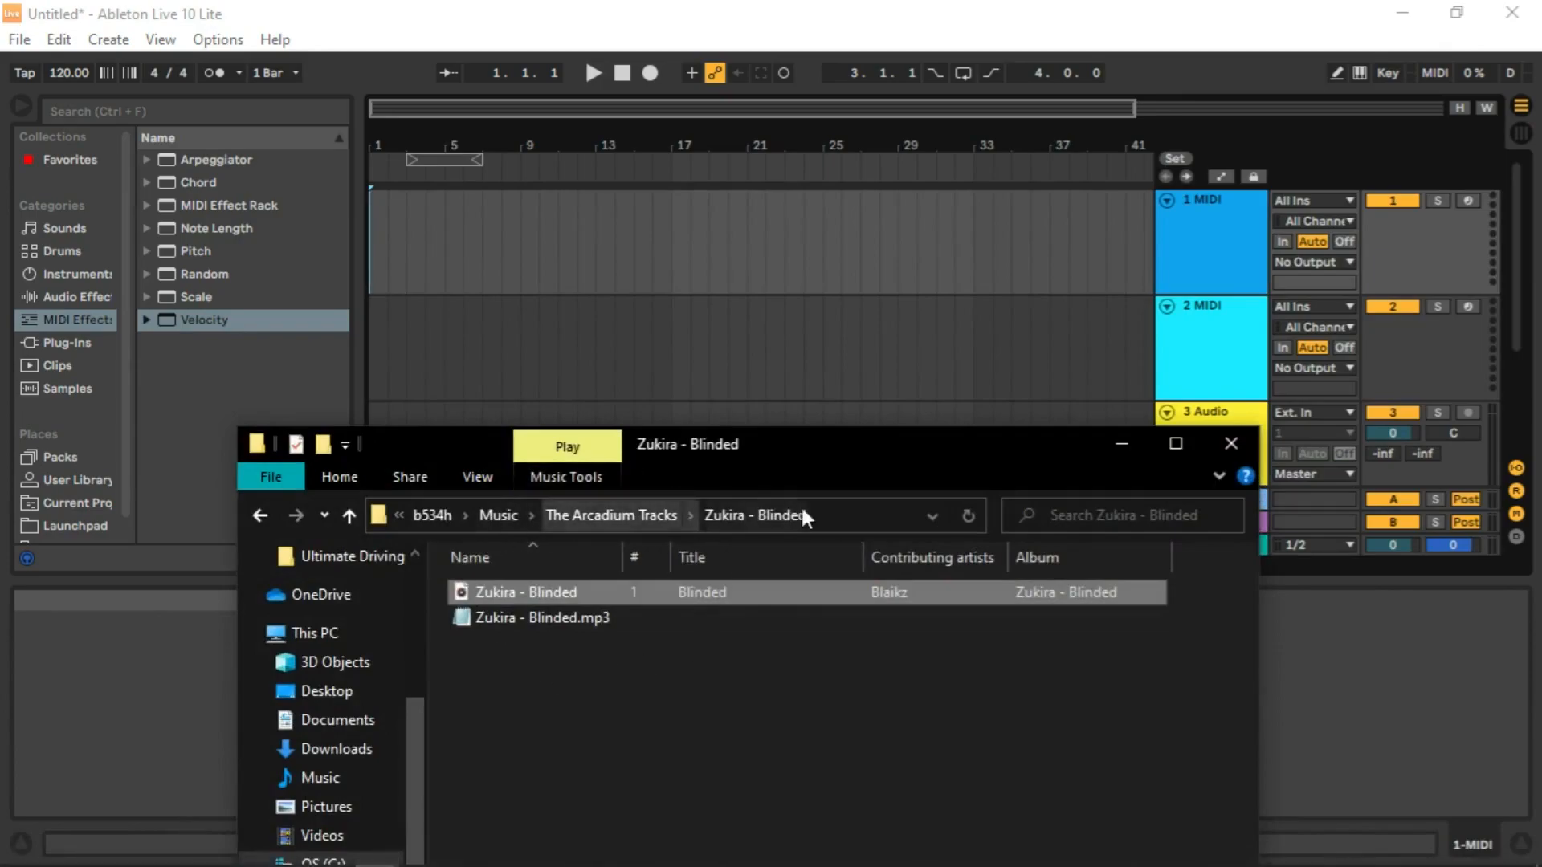
{"action": "left_click_drag", "start_coordinate": [802, 458], "coordinate": [785, 480]}
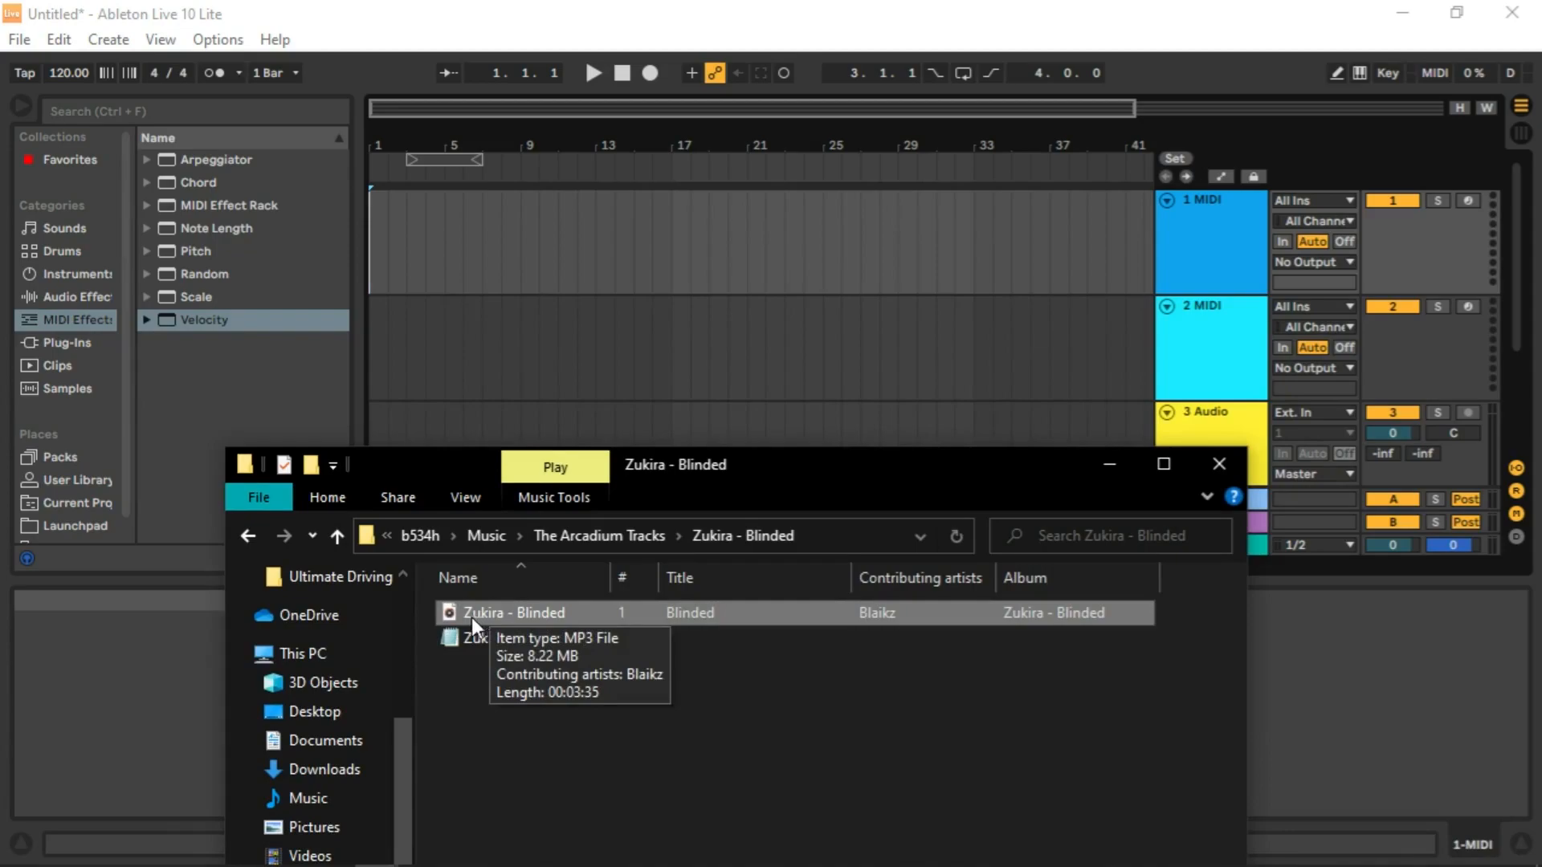
{"action": "left_click_drag", "start_coordinate": [745, 464], "coordinate": [736, 499]}
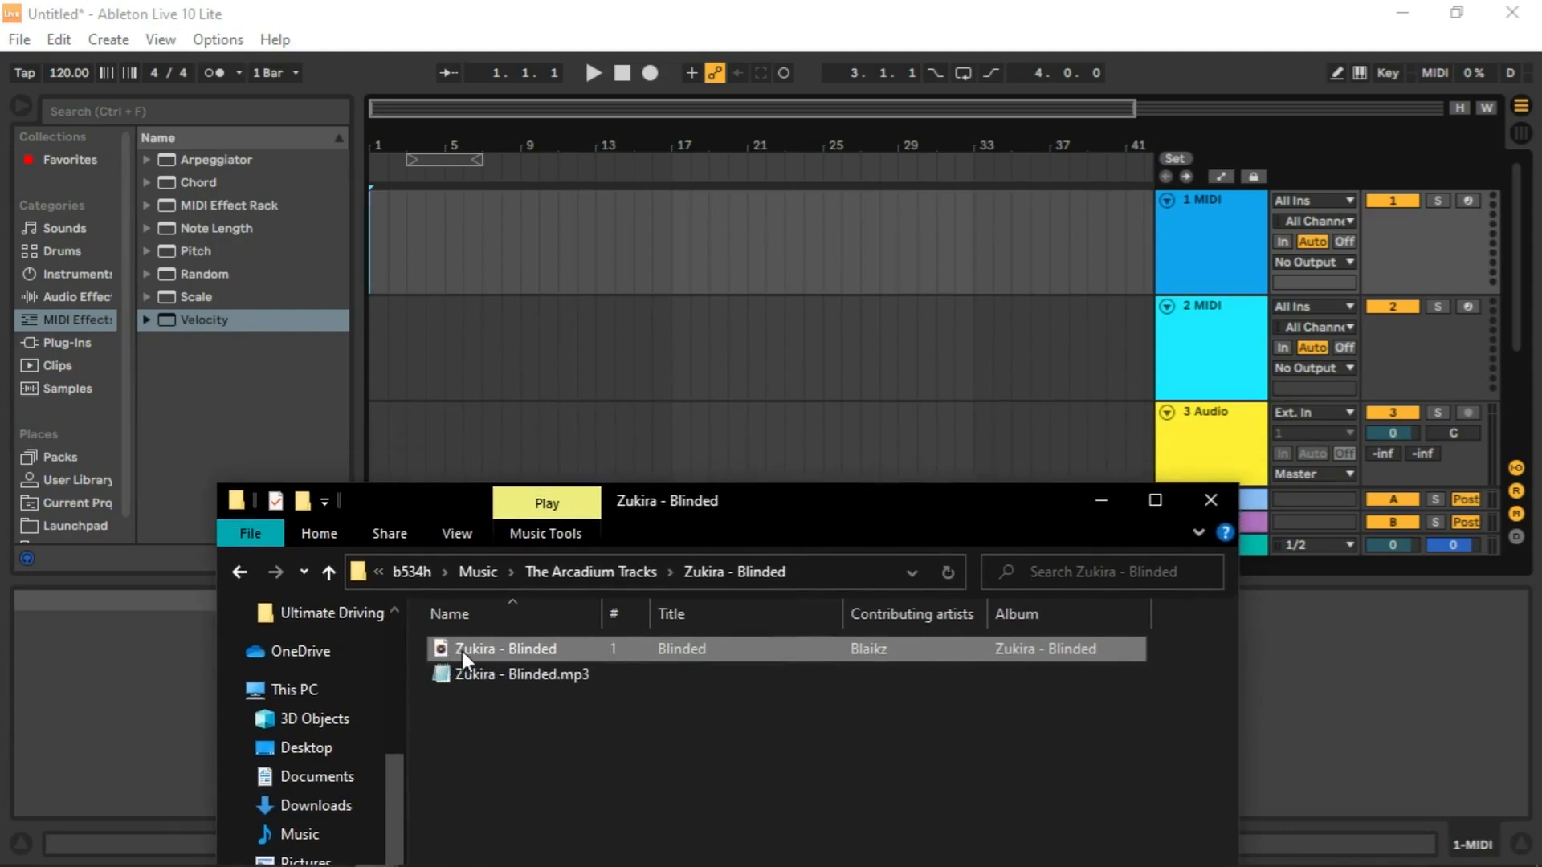
{"action": "left_click_drag", "start_coordinate": [461, 652], "coordinate": [374, 432]}
{"action": "left_click", "coordinate": [1098, 500]}
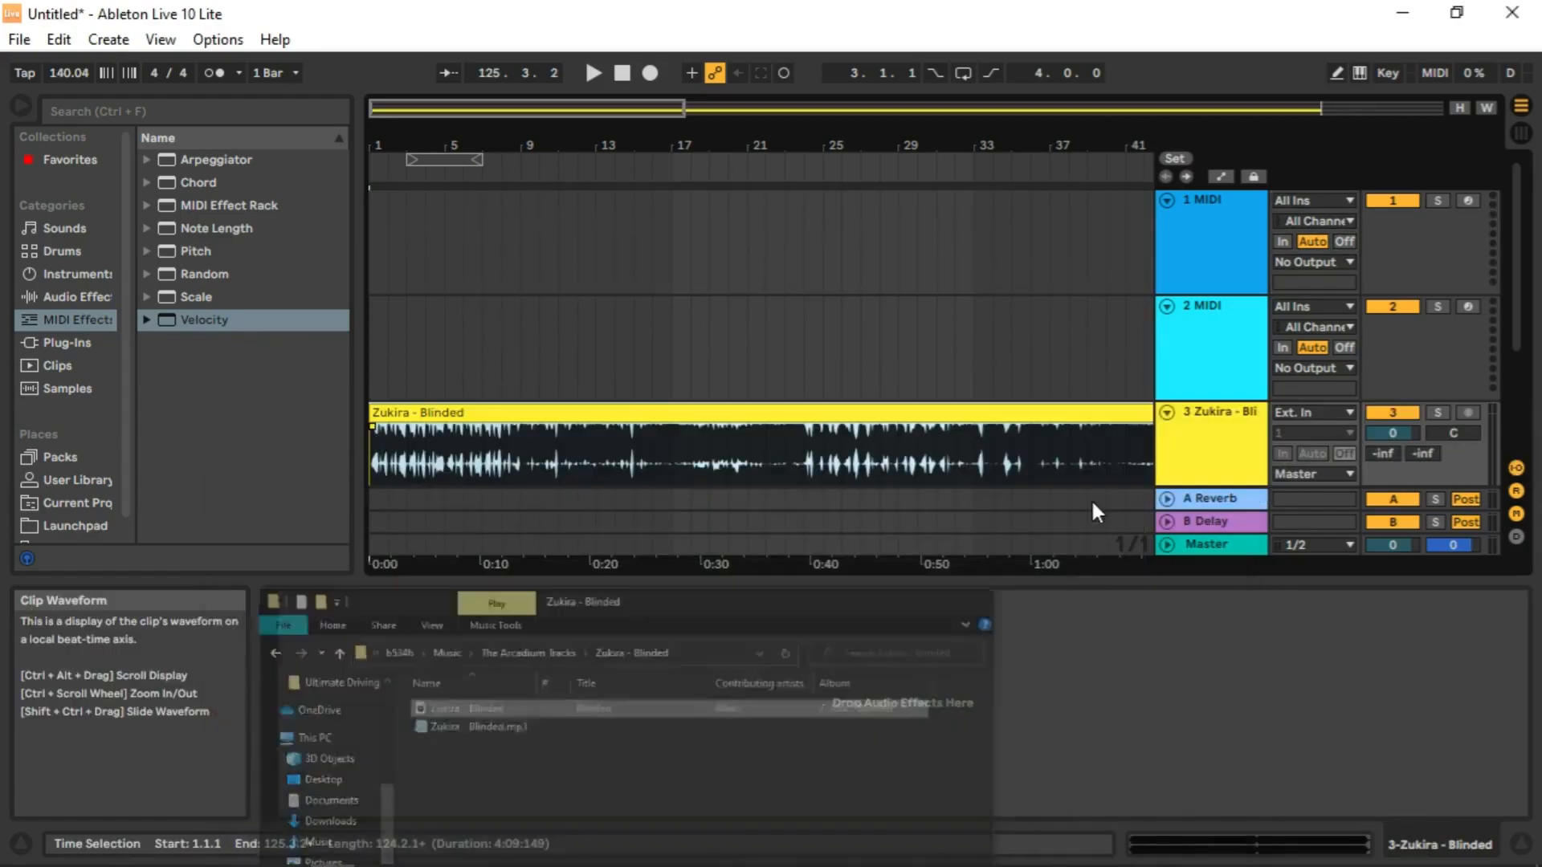
{"action": "key", "text": "ctrl+t"}
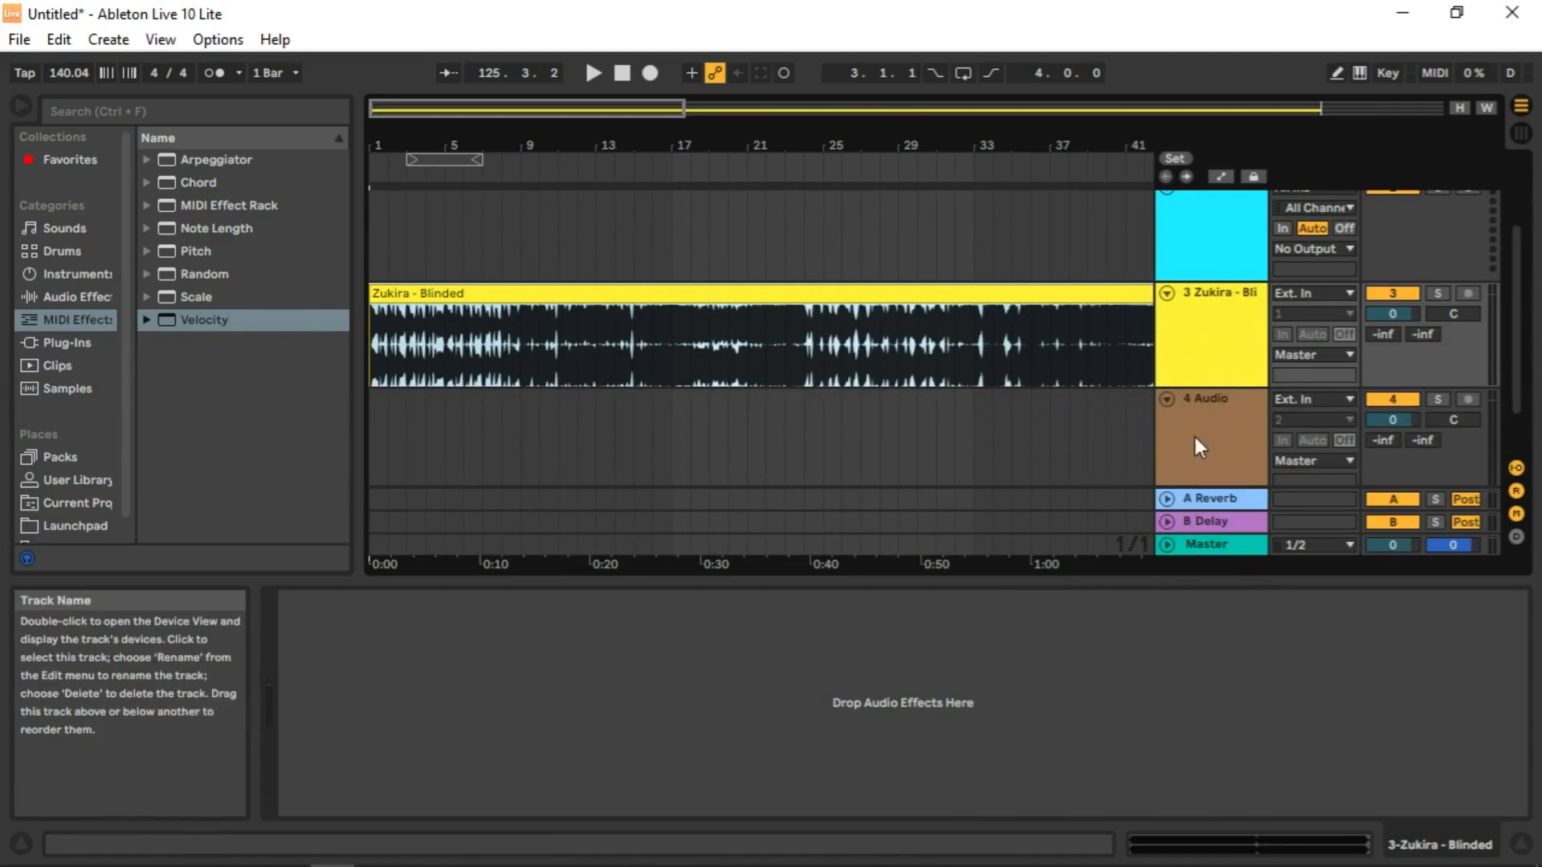
Open the sample settings of the Zukira - Blinded clip and toggle its Warp option.
{"action": "double_click", "coordinate": [636, 293]}
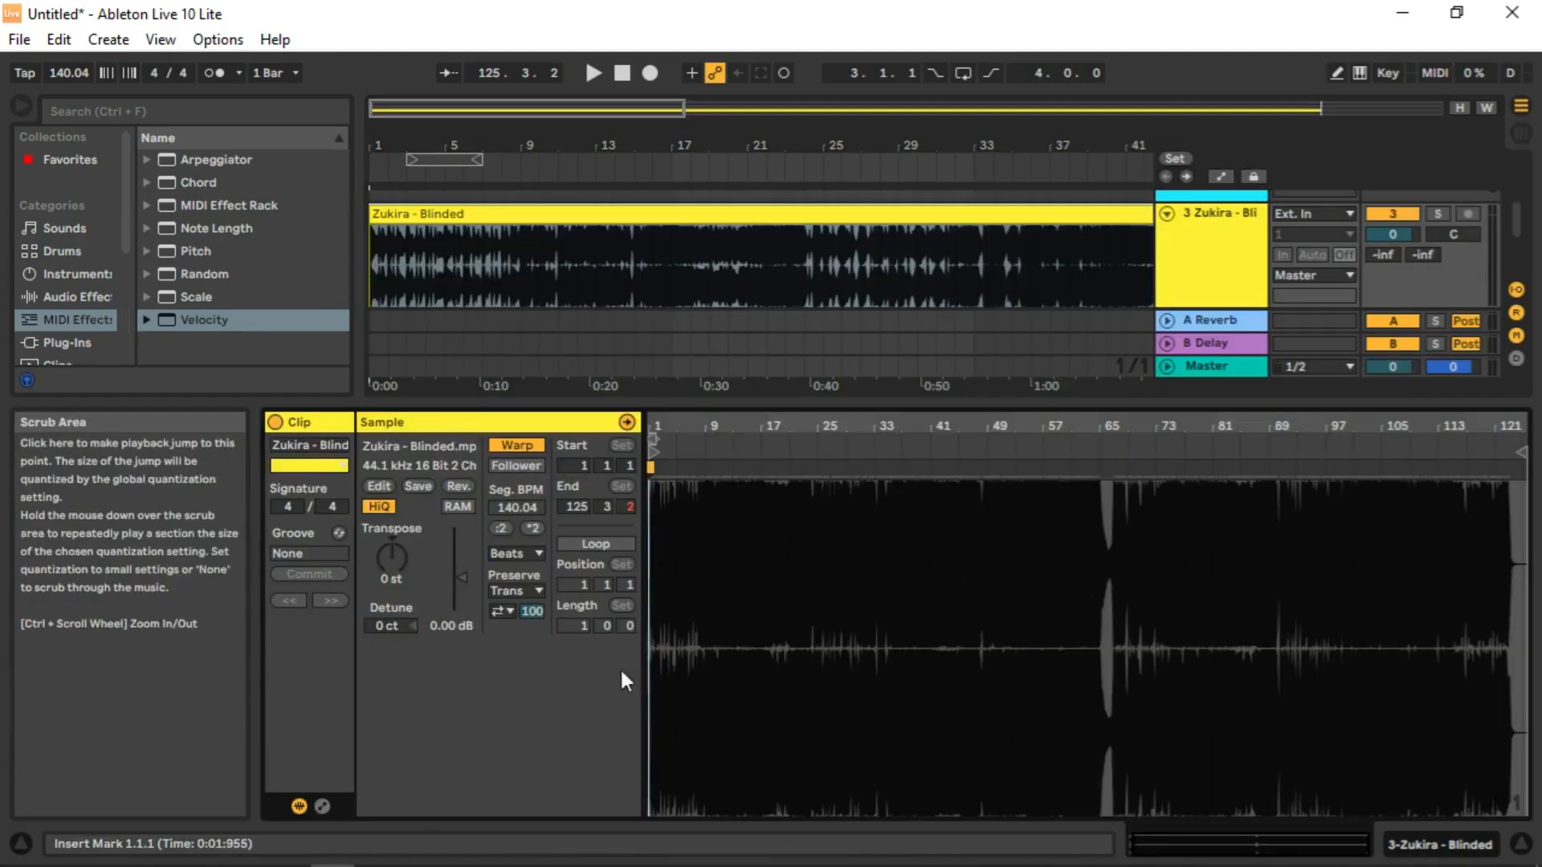
{"action": "left_click", "coordinate": [515, 445]}
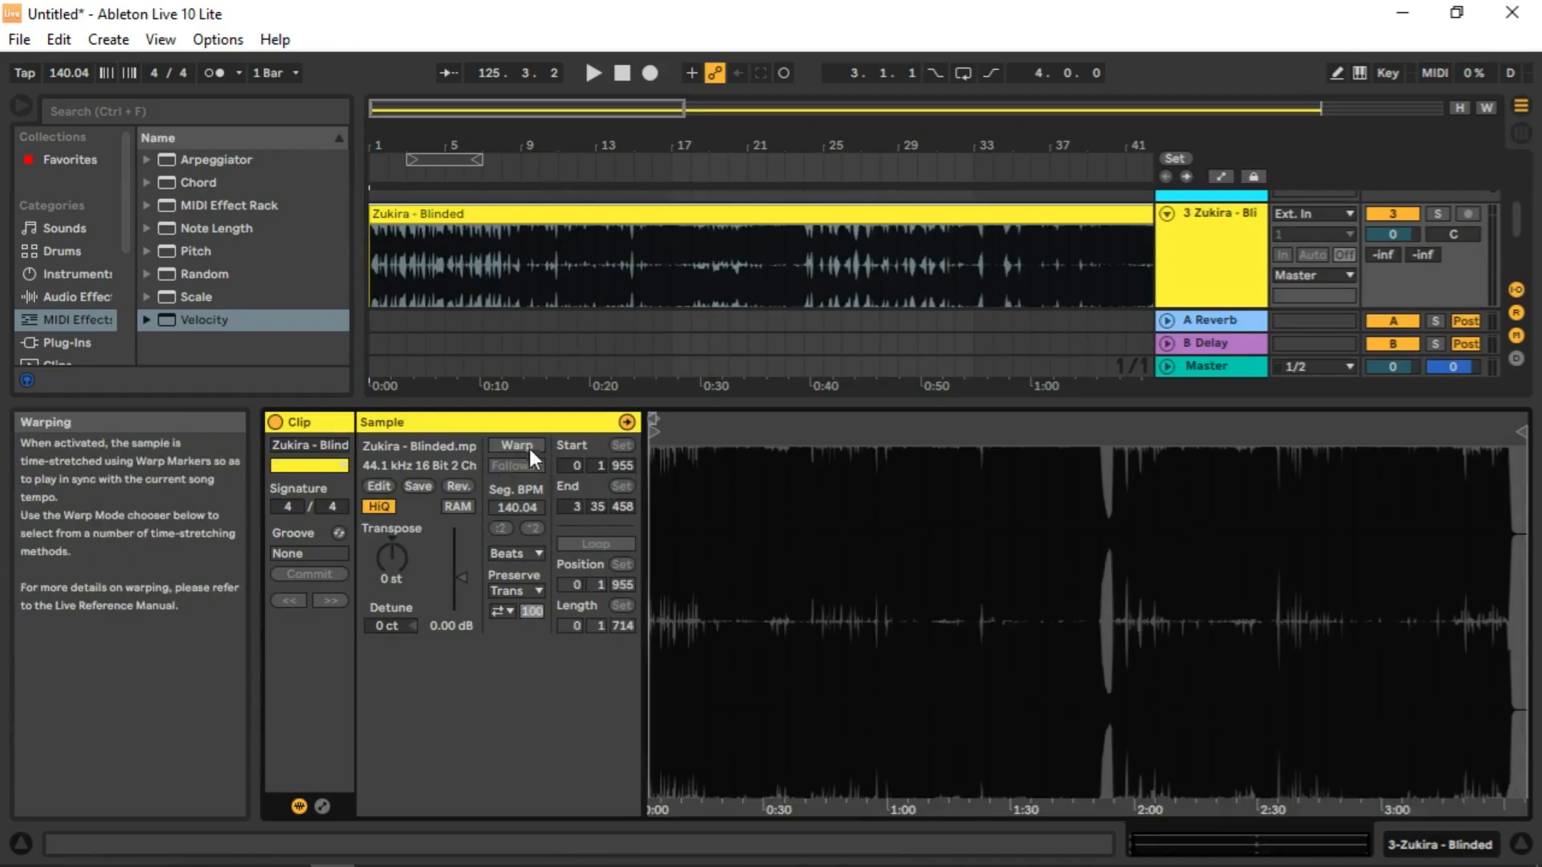
{"action": "left_click", "coordinate": [513, 446]}
{"action": "left_click", "coordinate": [509, 445]}
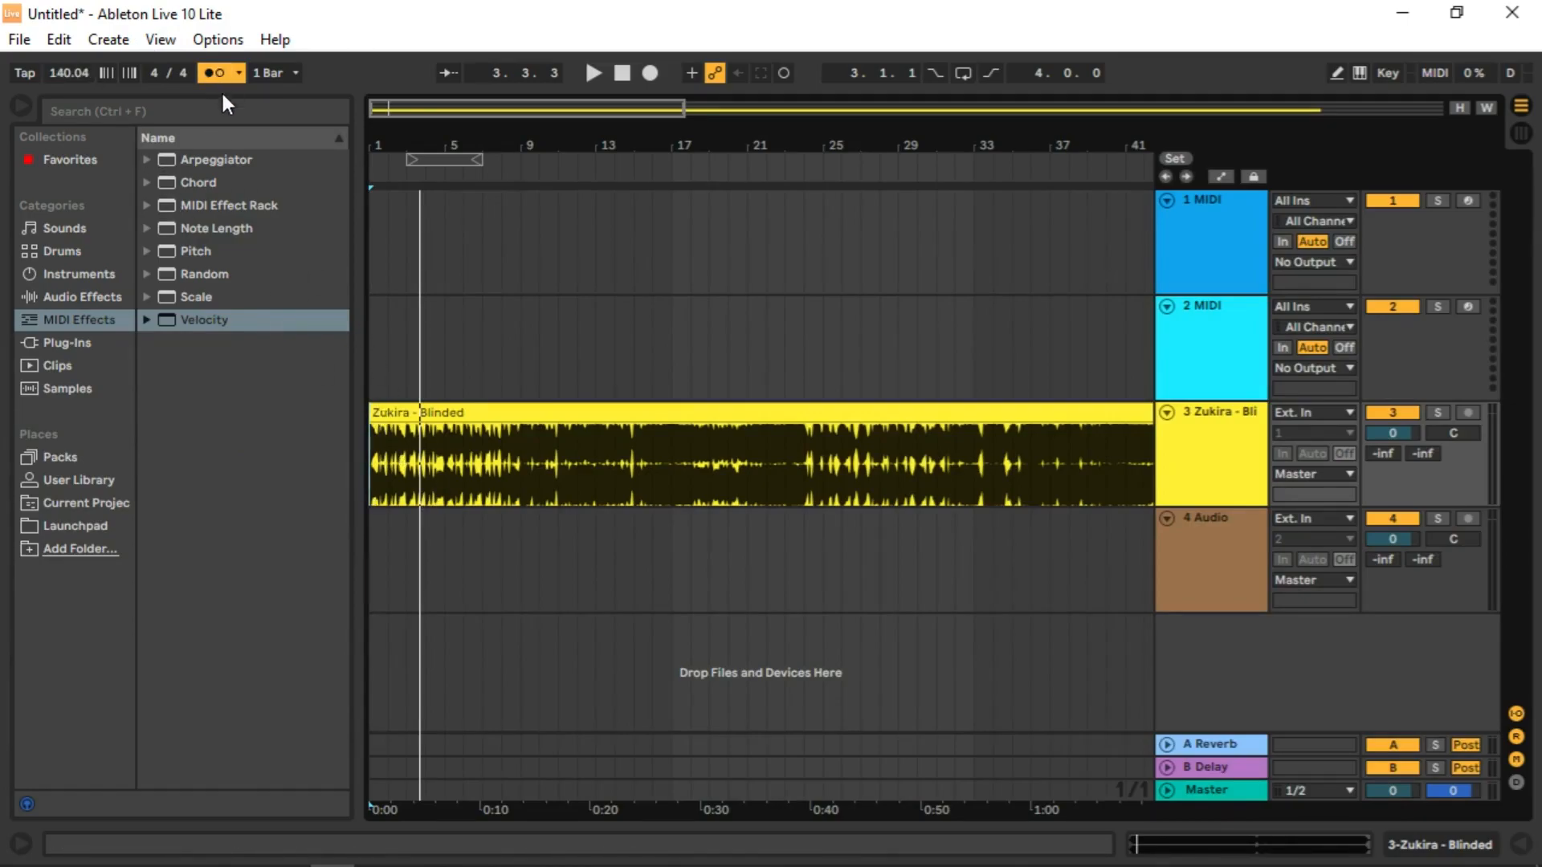
Play the song from bar 24 with the metronome on to check that its beats line up with the grid.
{"action": "key", "text": "space"}
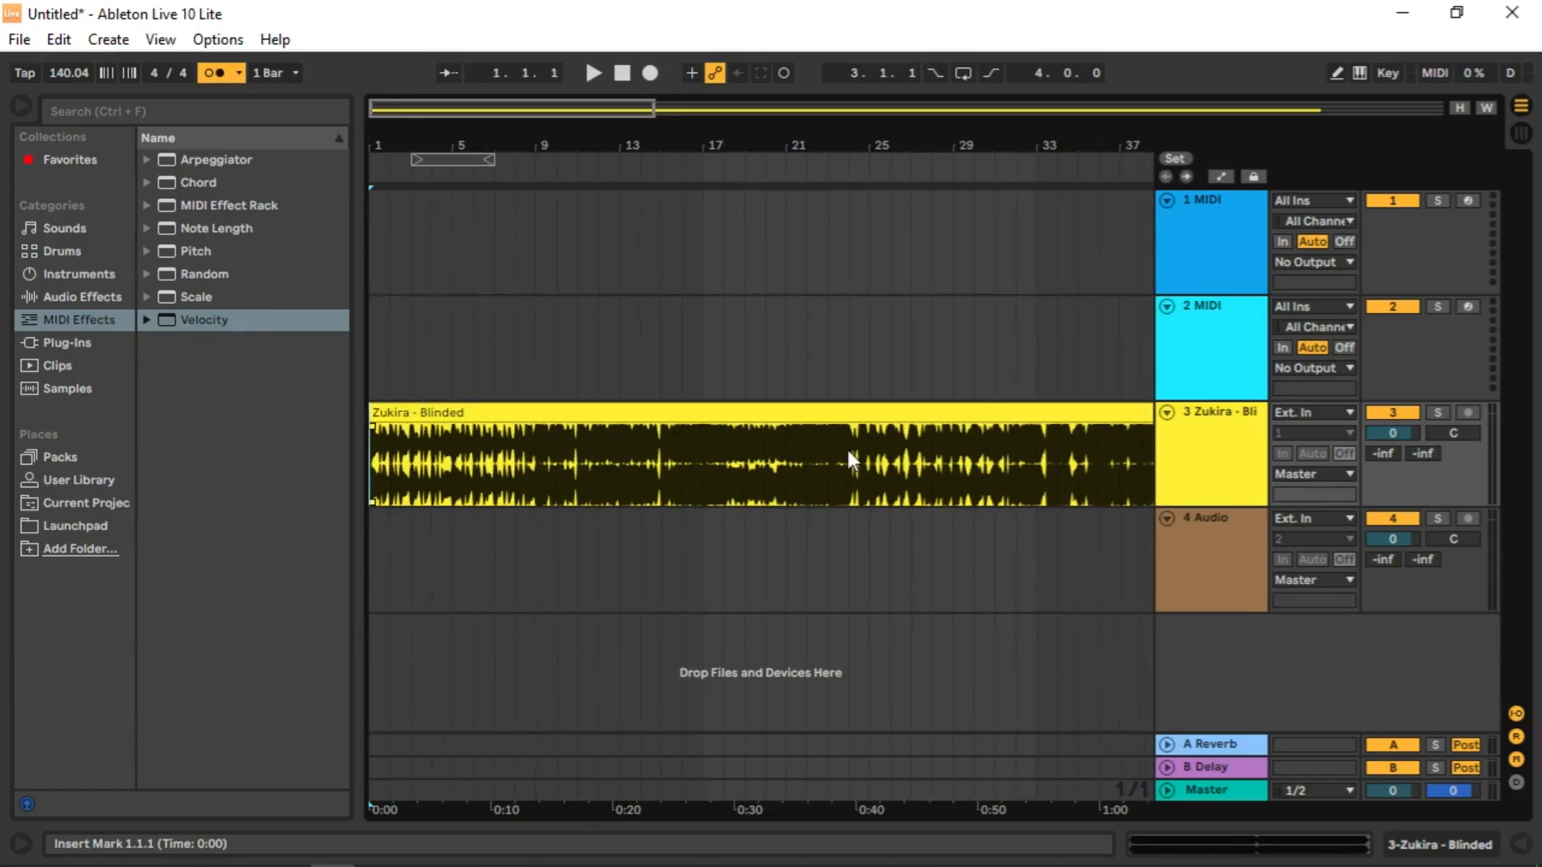
{"action": "left_click", "coordinate": [848, 450]}
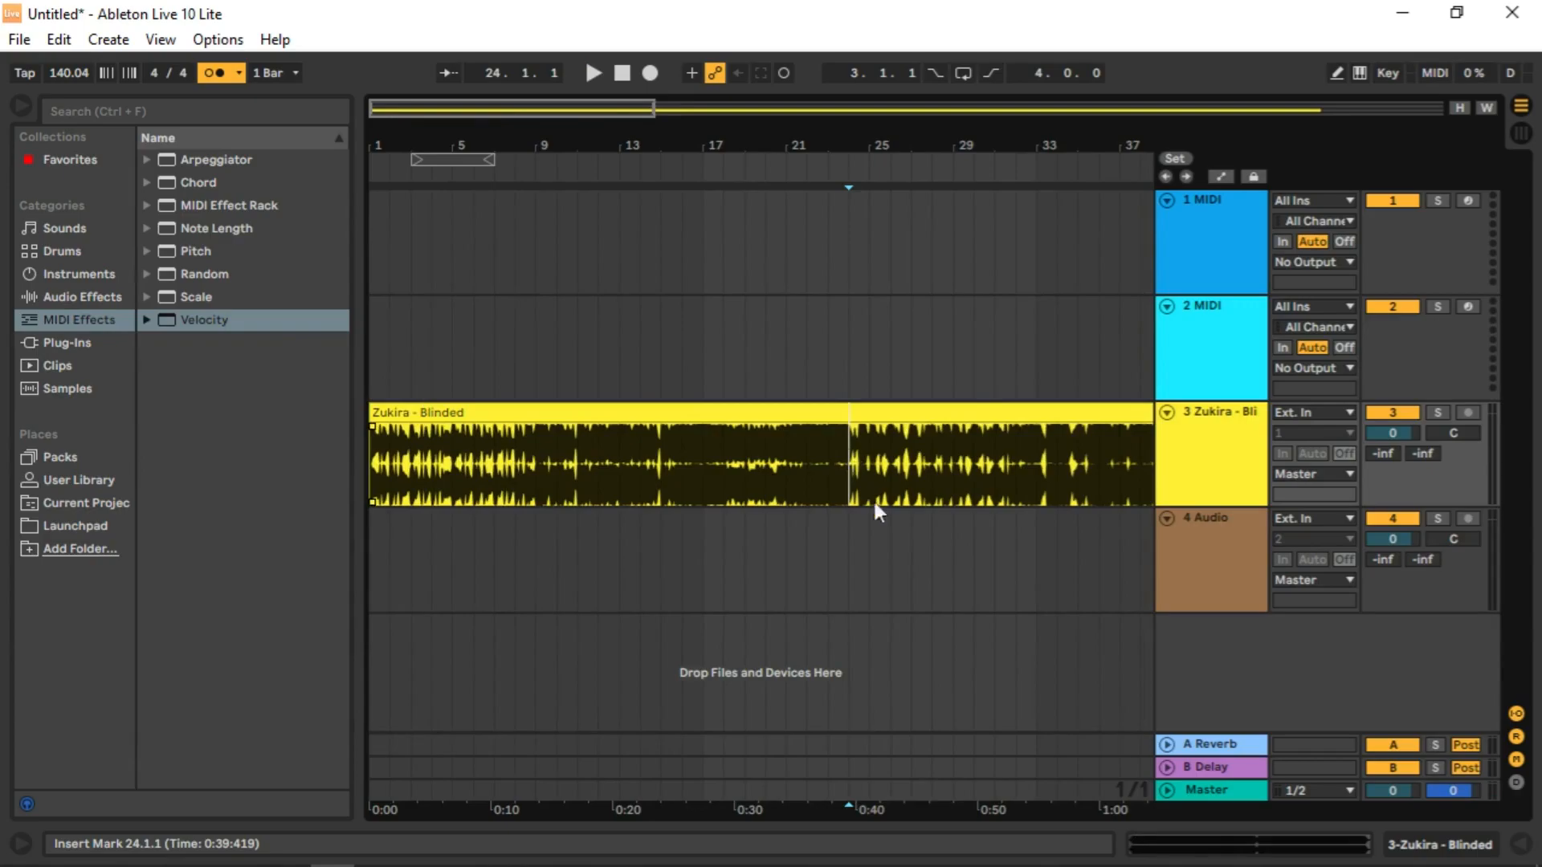
{"action": "left_click_drag", "start_coordinate": [909, 145], "coordinate": [671, 131]}
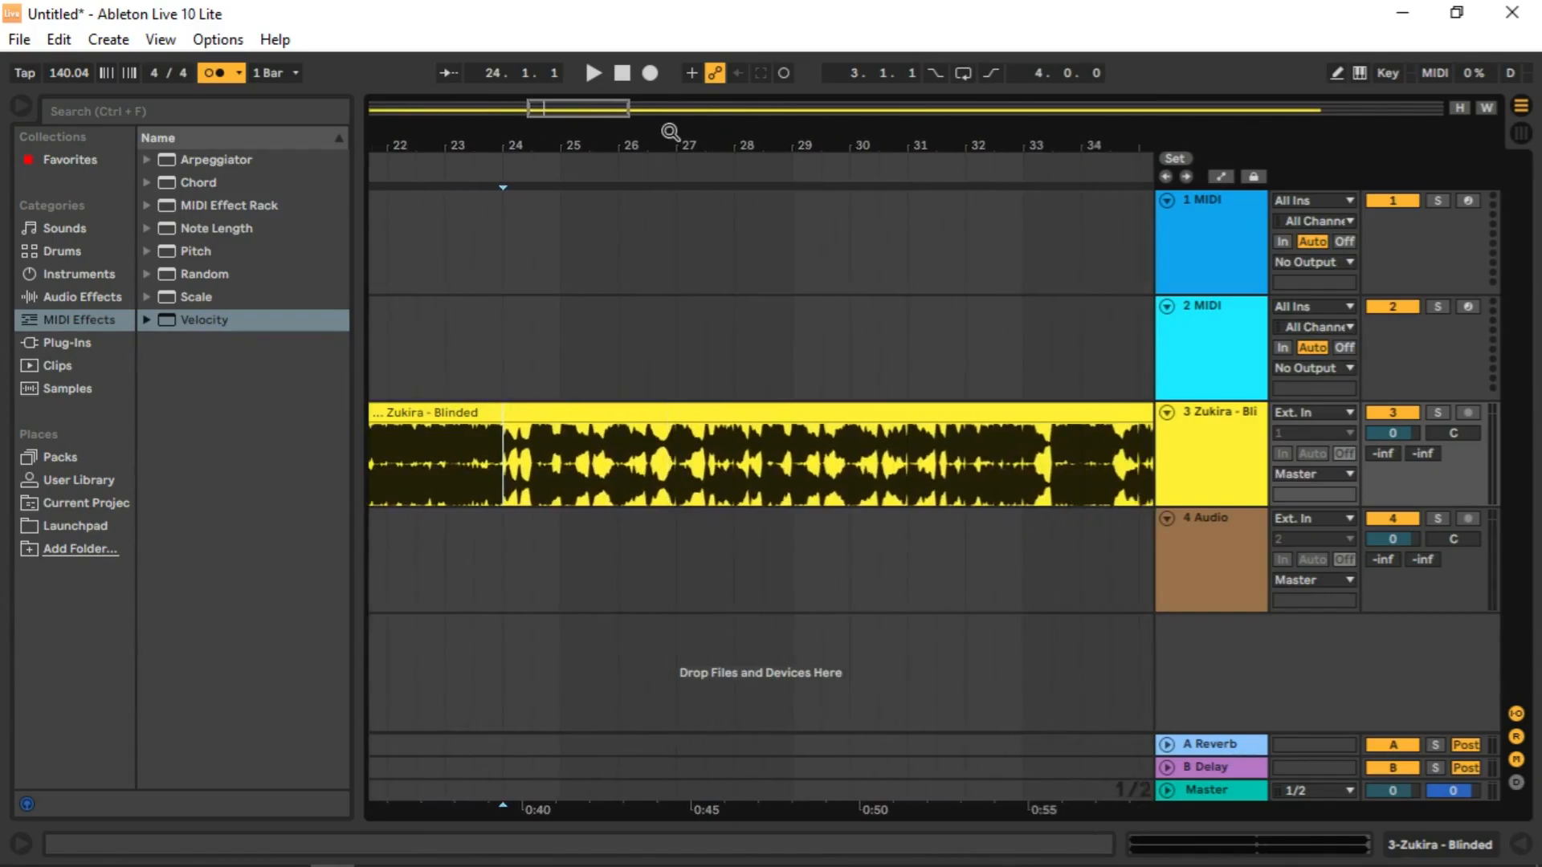
{"action": "key", "text": "space"}
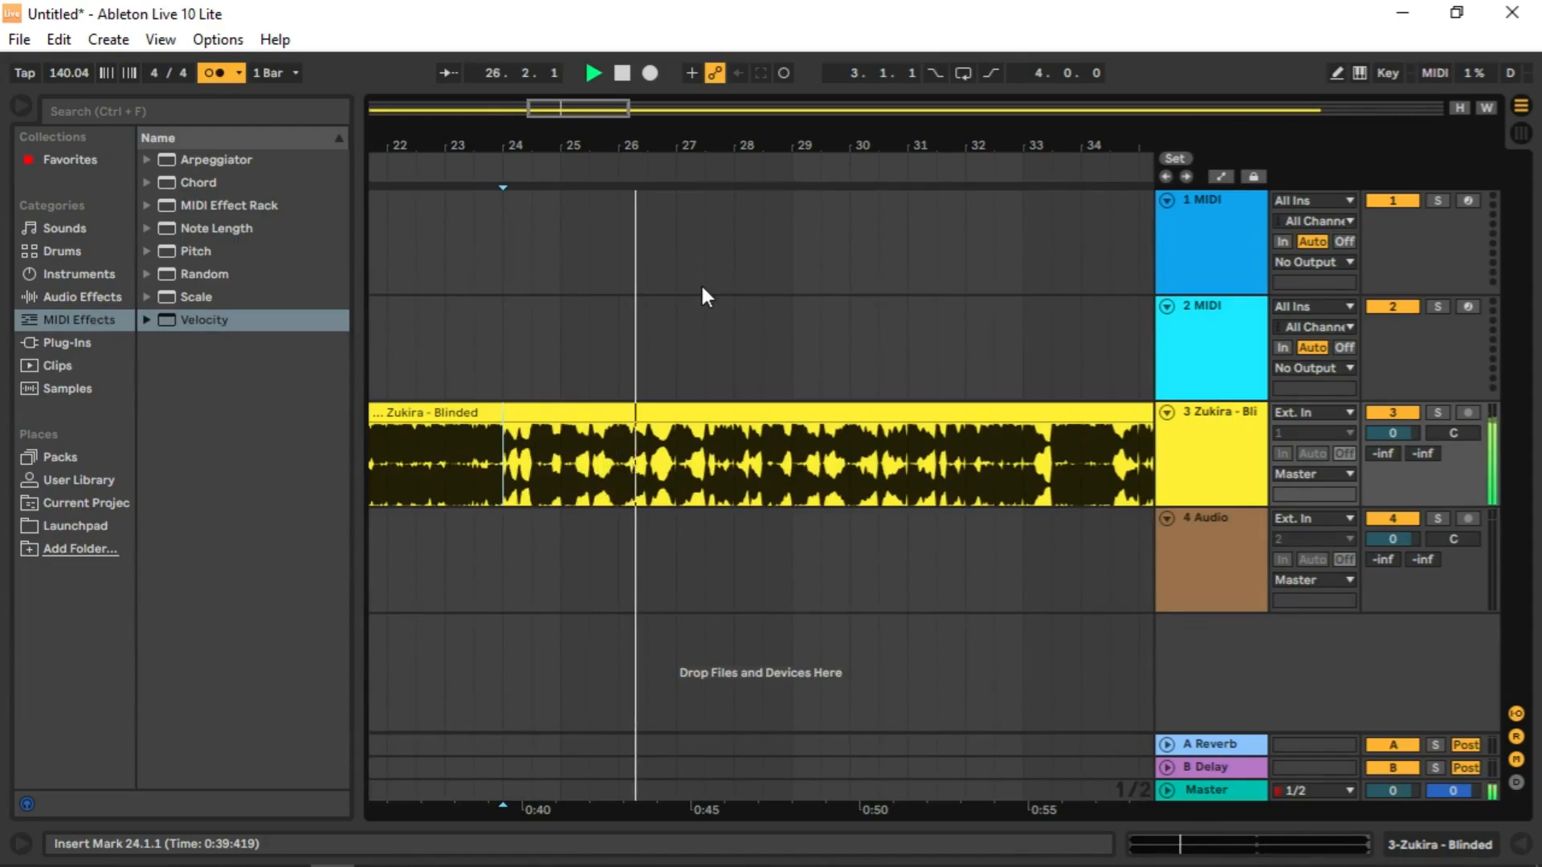
{"action": "key", "text": "space"}
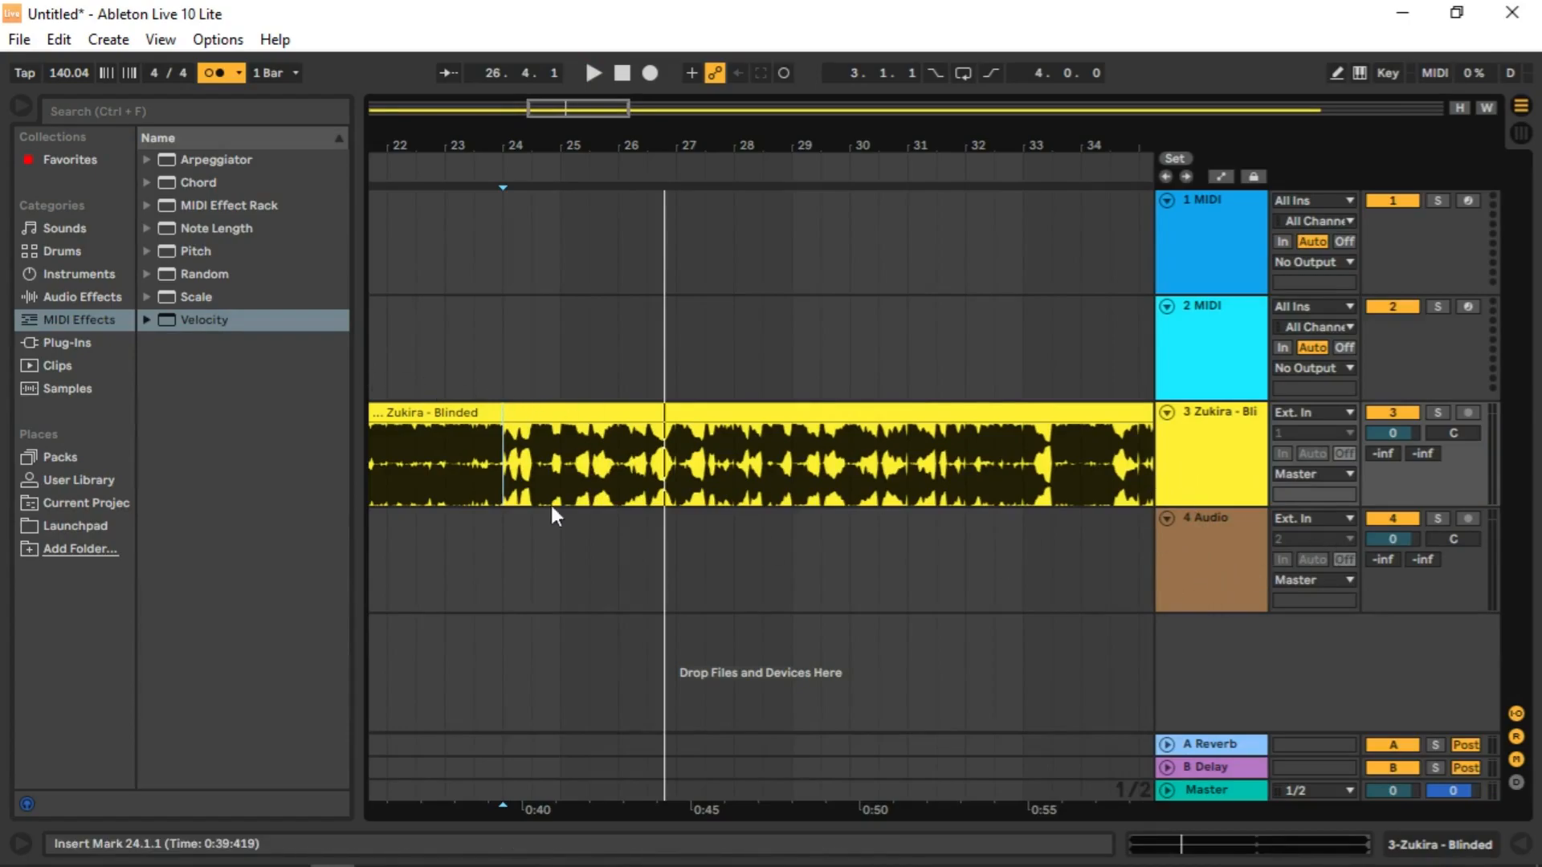
Add the Compressor audio effect to the Zukira - Blinded track.
{"action": "left_click", "coordinate": [64, 298]}
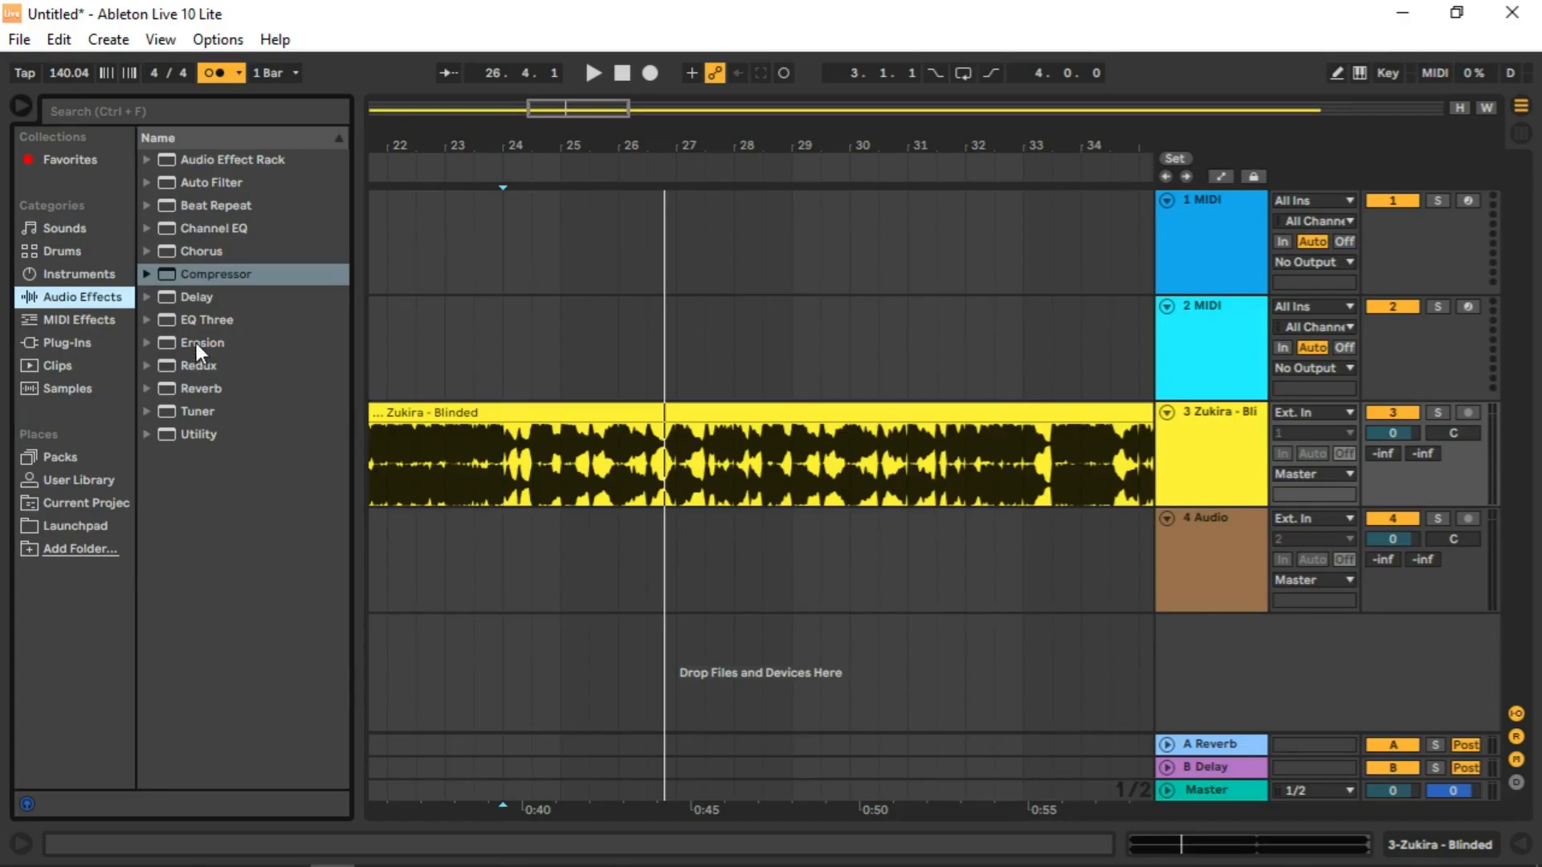
{"action": "left_click_drag", "start_coordinate": [194, 276], "coordinate": [663, 412]}
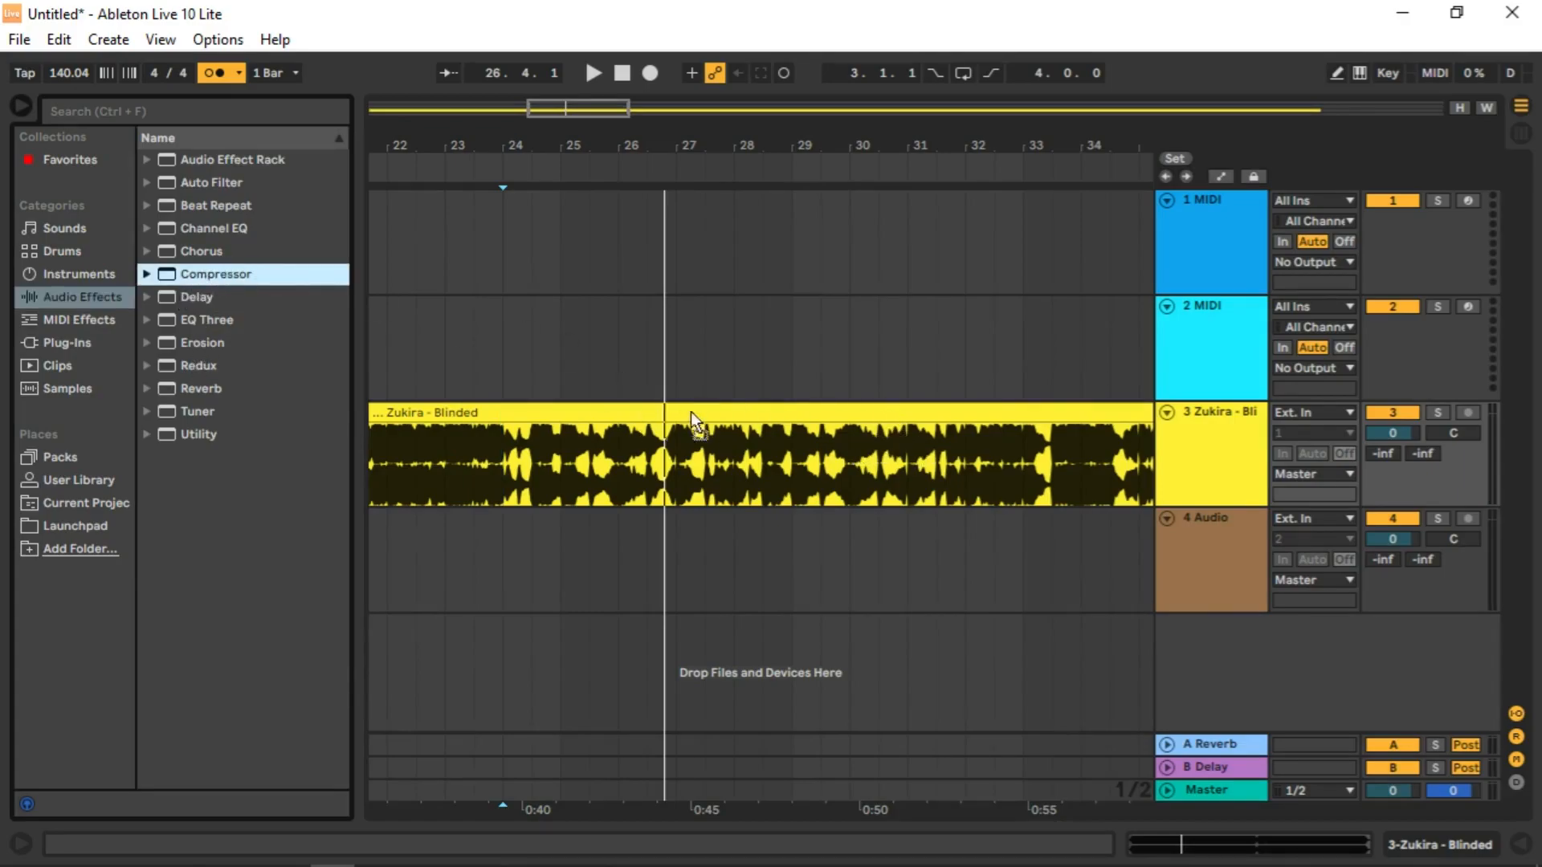
{"action": "left_click_drag", "start_coordinate": [777, 450], "coordinate": [776, 449]}
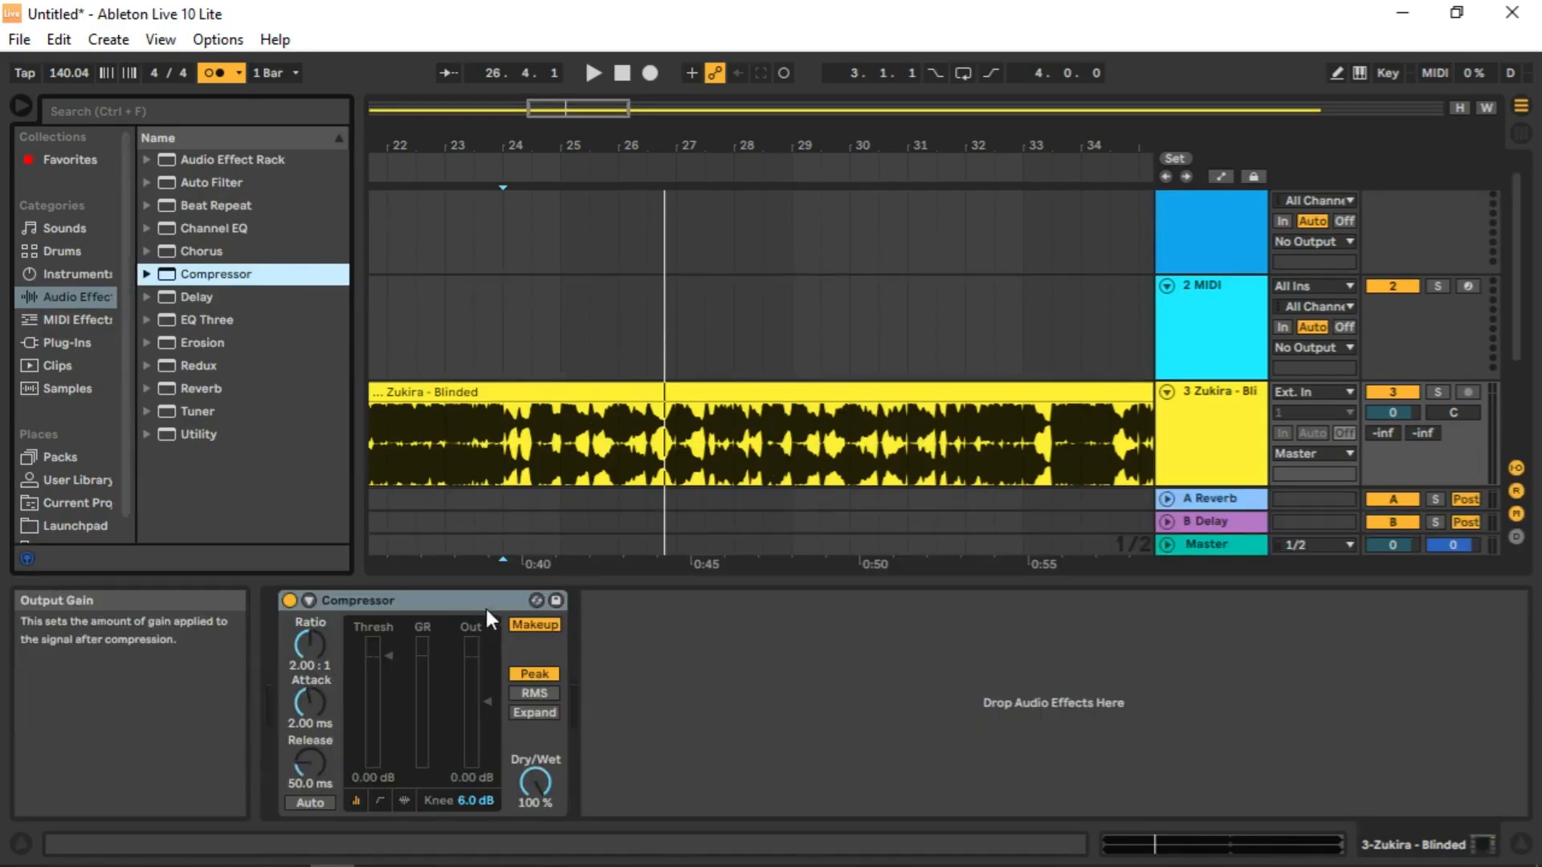
Enable the Compressor's external sidechain and set its audio source to 4-Audio.
{"action": "left_click", "coordinate": [310, 604]}
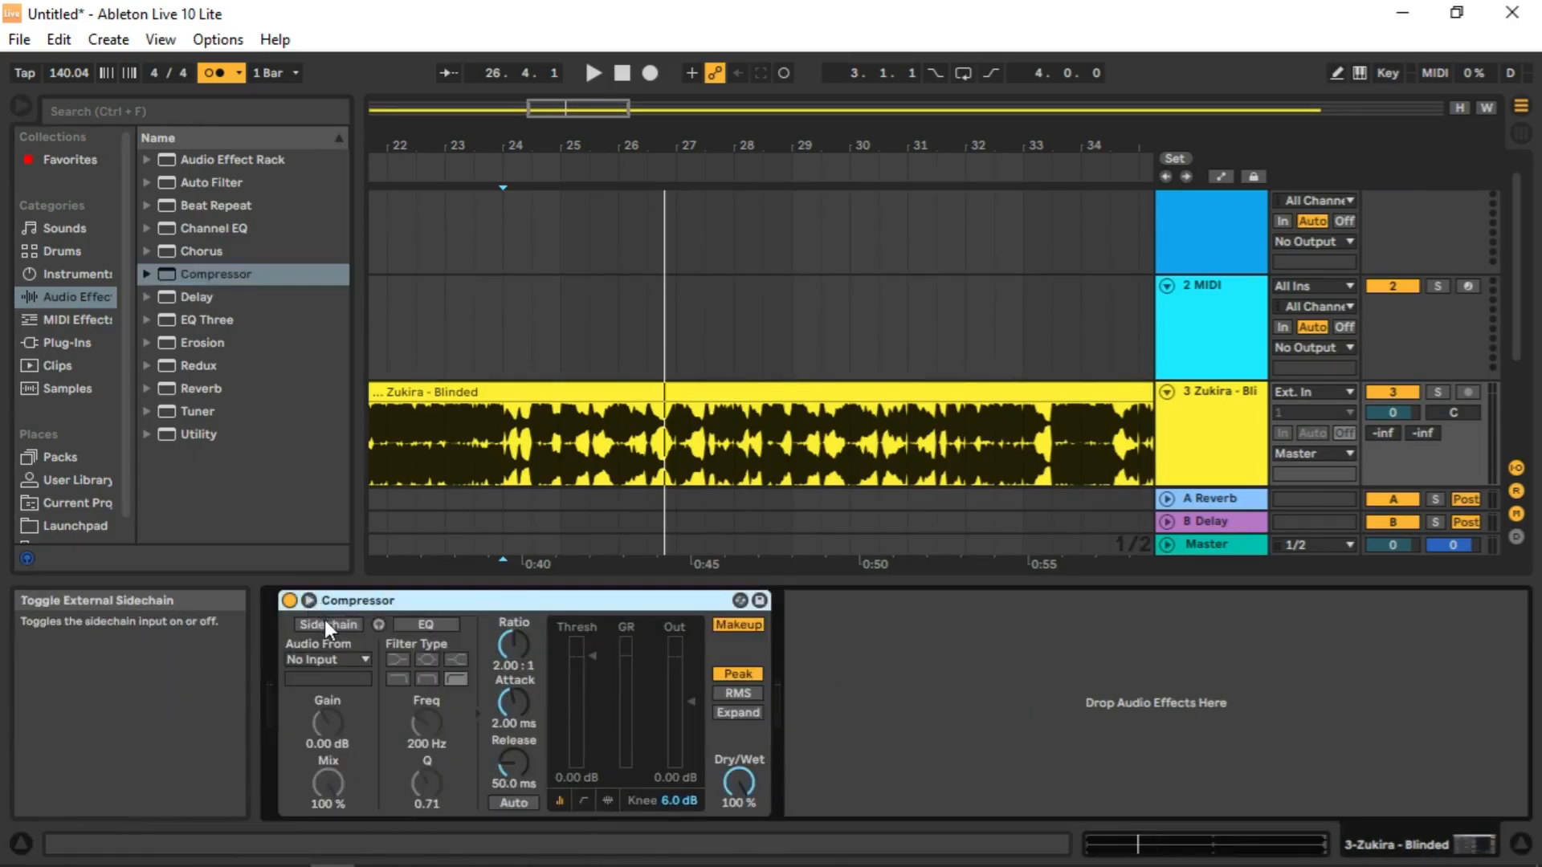
{"action": "left_click", "coordinate": [325, 625]}
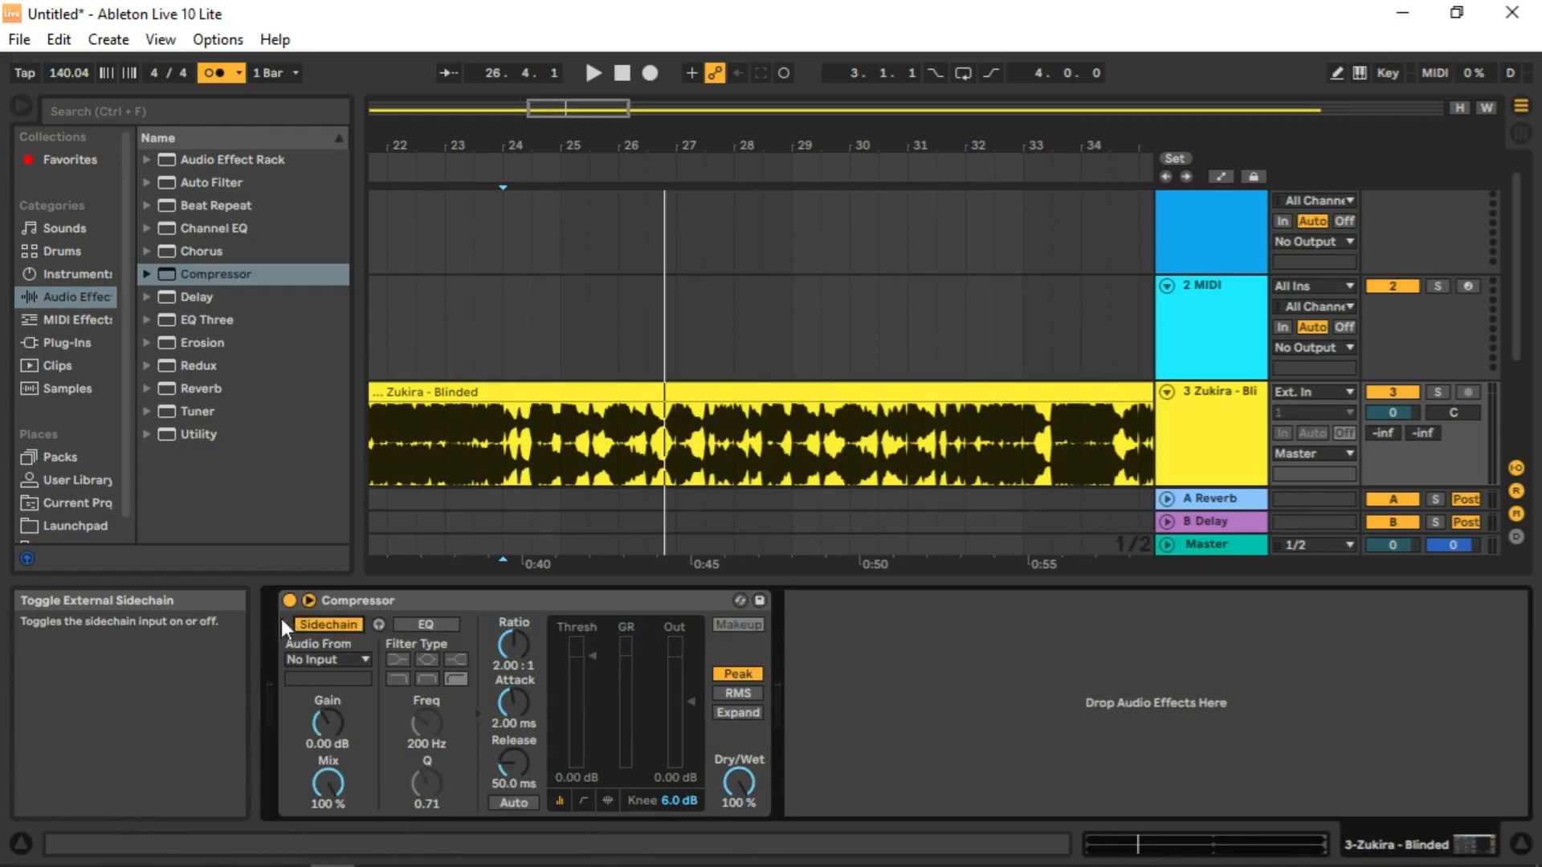
{"action": "left_click", "coordinate": [339, 659]}
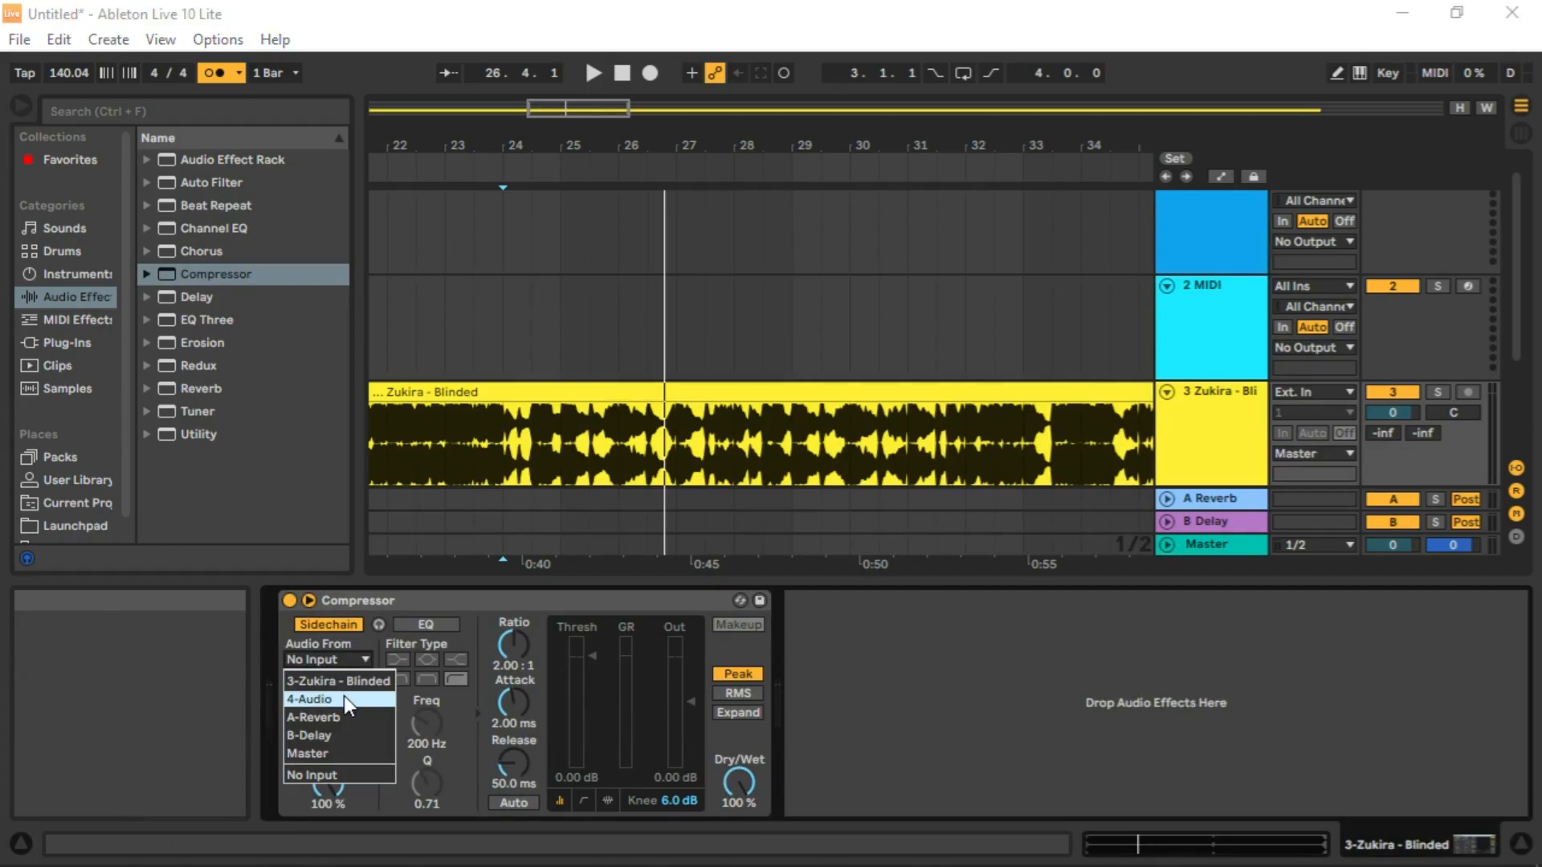
{"action": "left_click", "coordinate": [344, 696]}
Show the Compressor's transfer curve and set the threshold to -22.8 dB with an inf:1 ratio.
{"action": "scroll", "coordinate": [1236, 379], "scroll_direction": "down", "scroll_amount": 3}
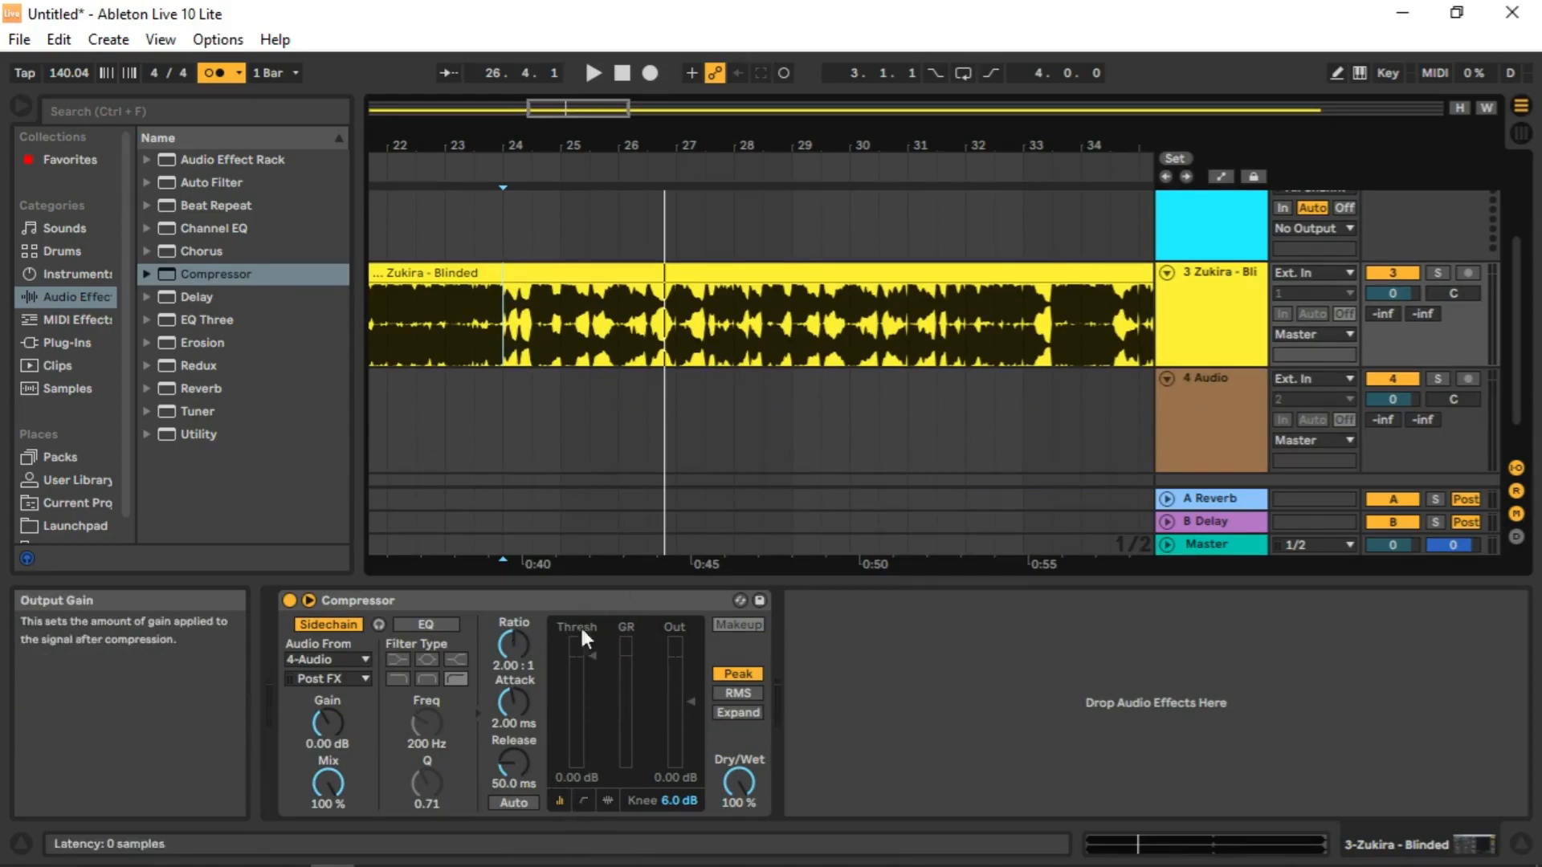
{"action": "left_click", "coordinate": [583, 800]}
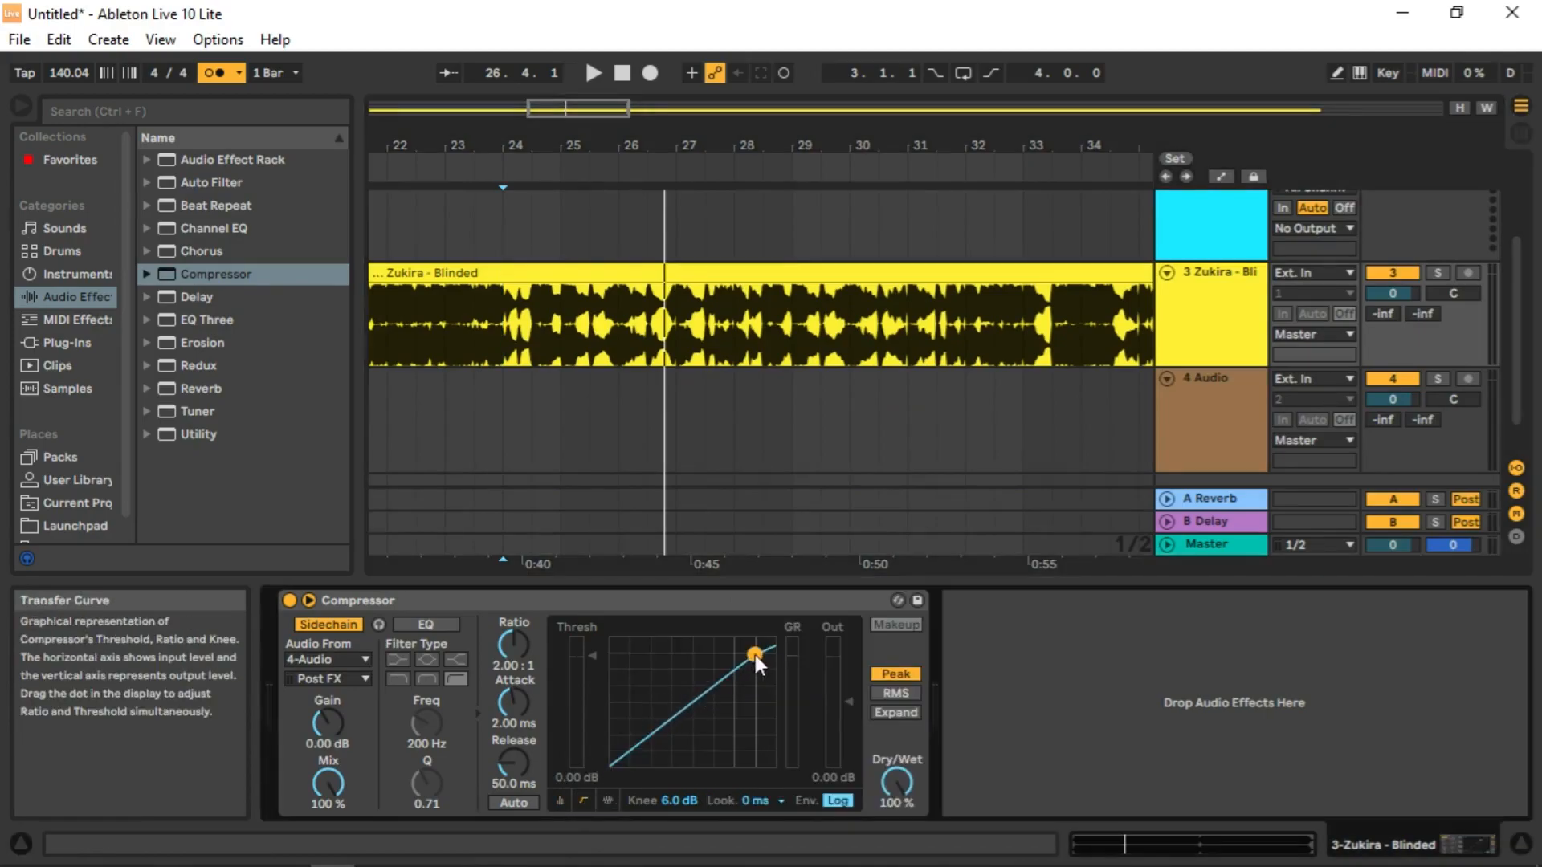
{"action": "left_click_drag", "start_coordinate": [758, 657], "coordinate": [674, 718]}
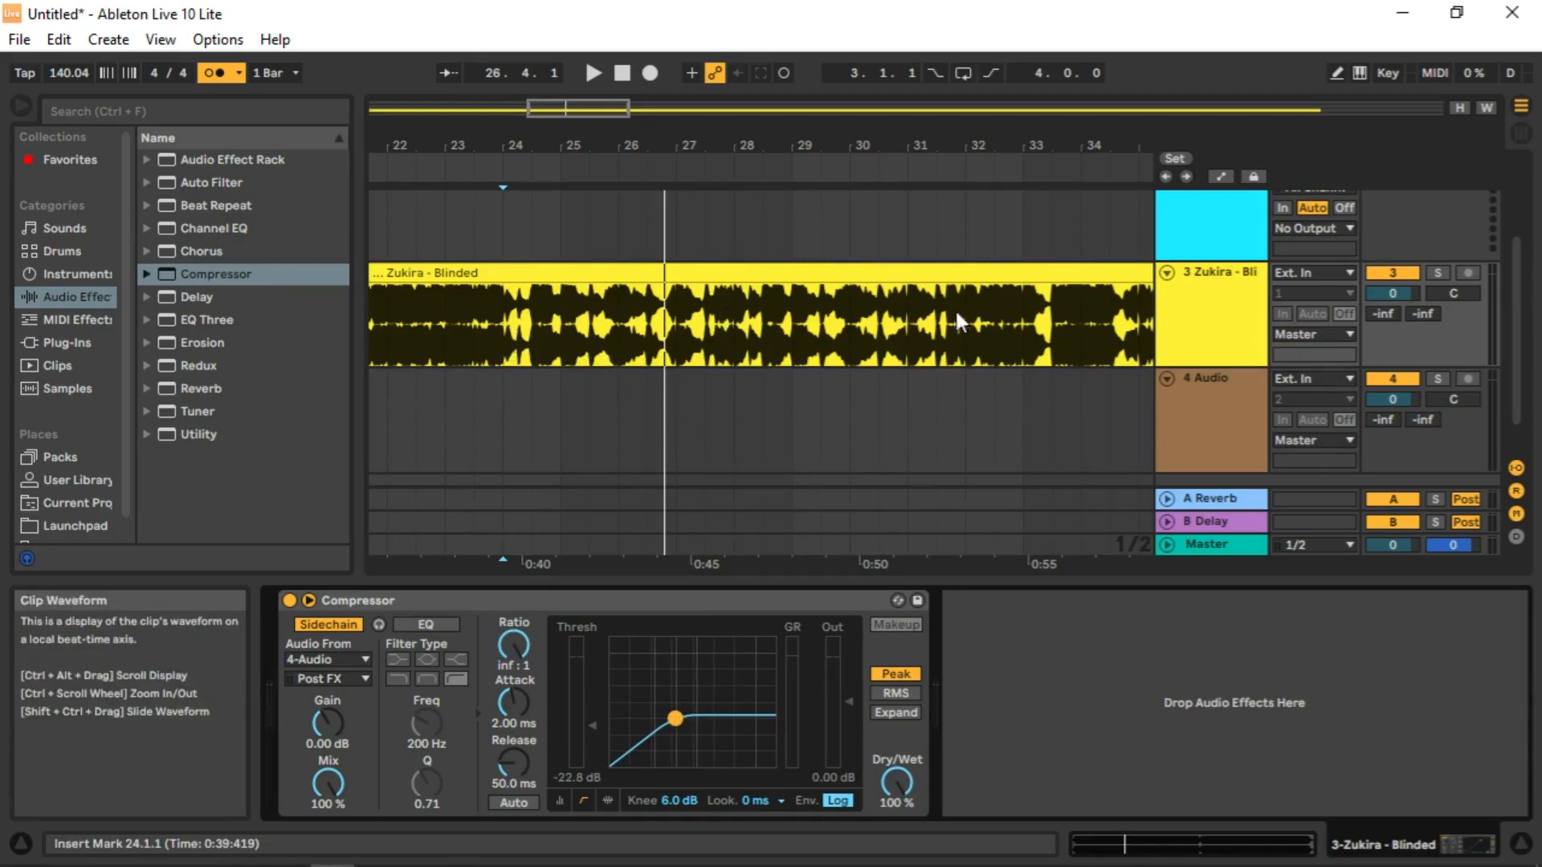
Find a kick hit in the song after bar 24 and copy the one-beat section from 25.3.1 to 25.4.1.
{"action": "left_click", "coordinate": [500, 320]}
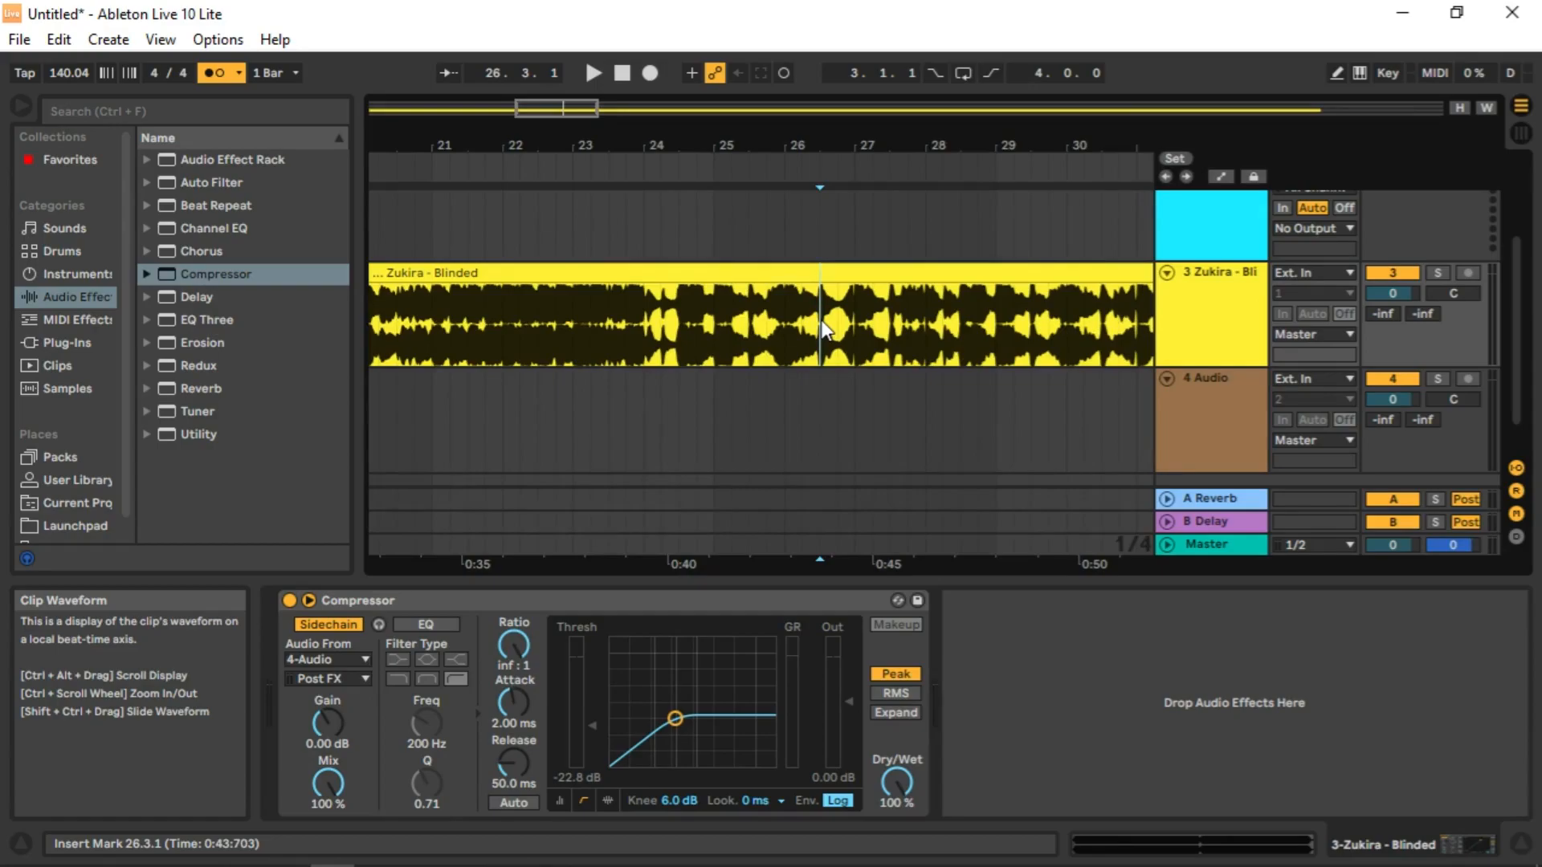
{"action": "scroll", "coordinate": [821, 320], "scroll_direction": "up", "scroll_amount": 4}
{"action": "left_click", "coordinate": [551, 325]}
{"action": "key", "text": "space"}
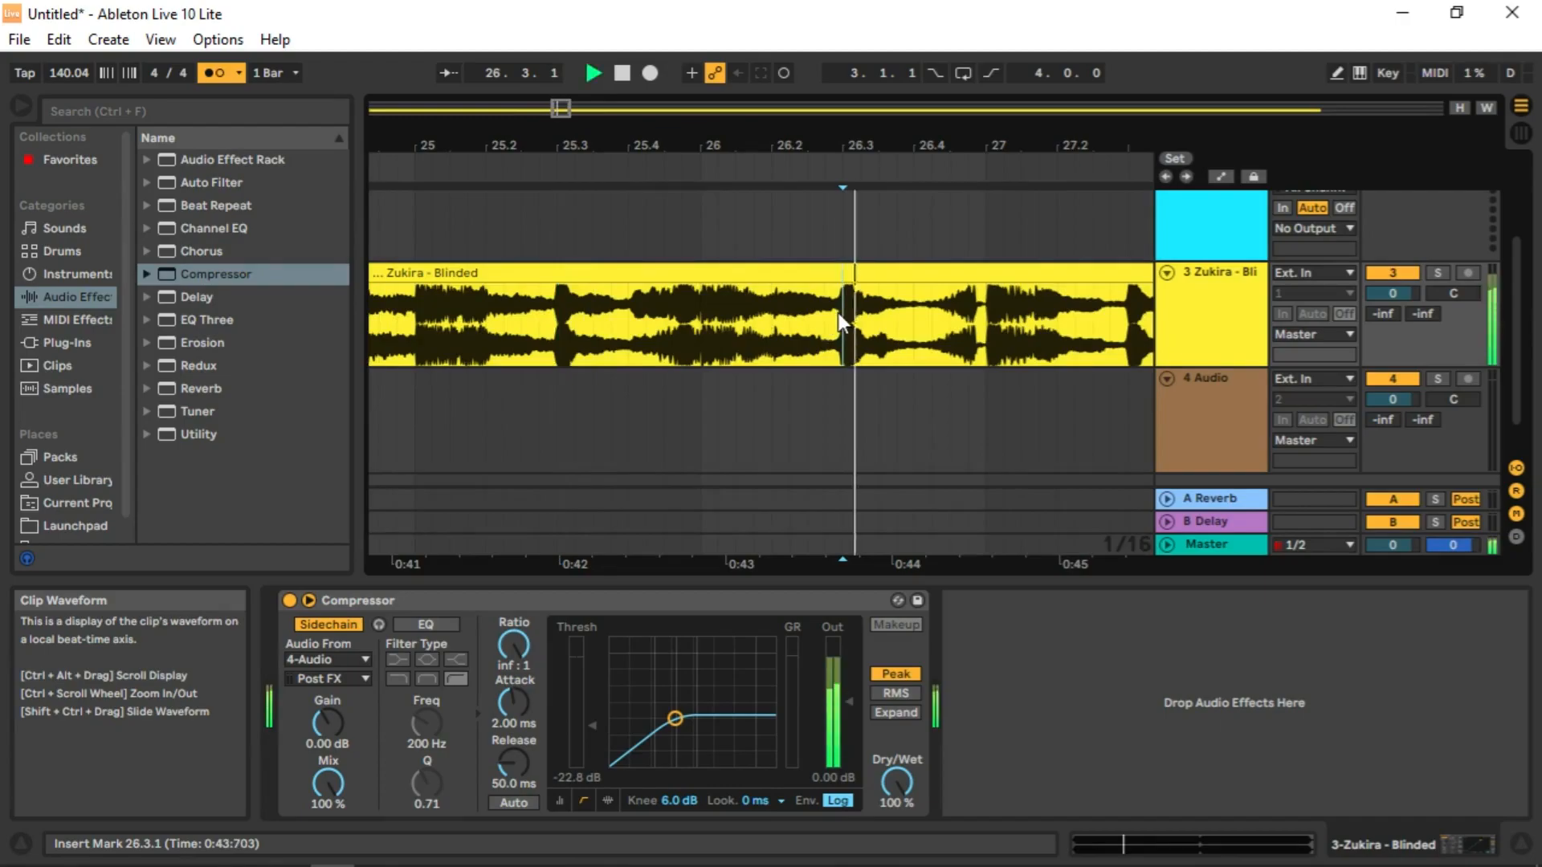
{"action": "key", "text": "space"}
{"action": "left_click_drag", "start_coordinate": [657, 315], "coordinate": [729, 320]}
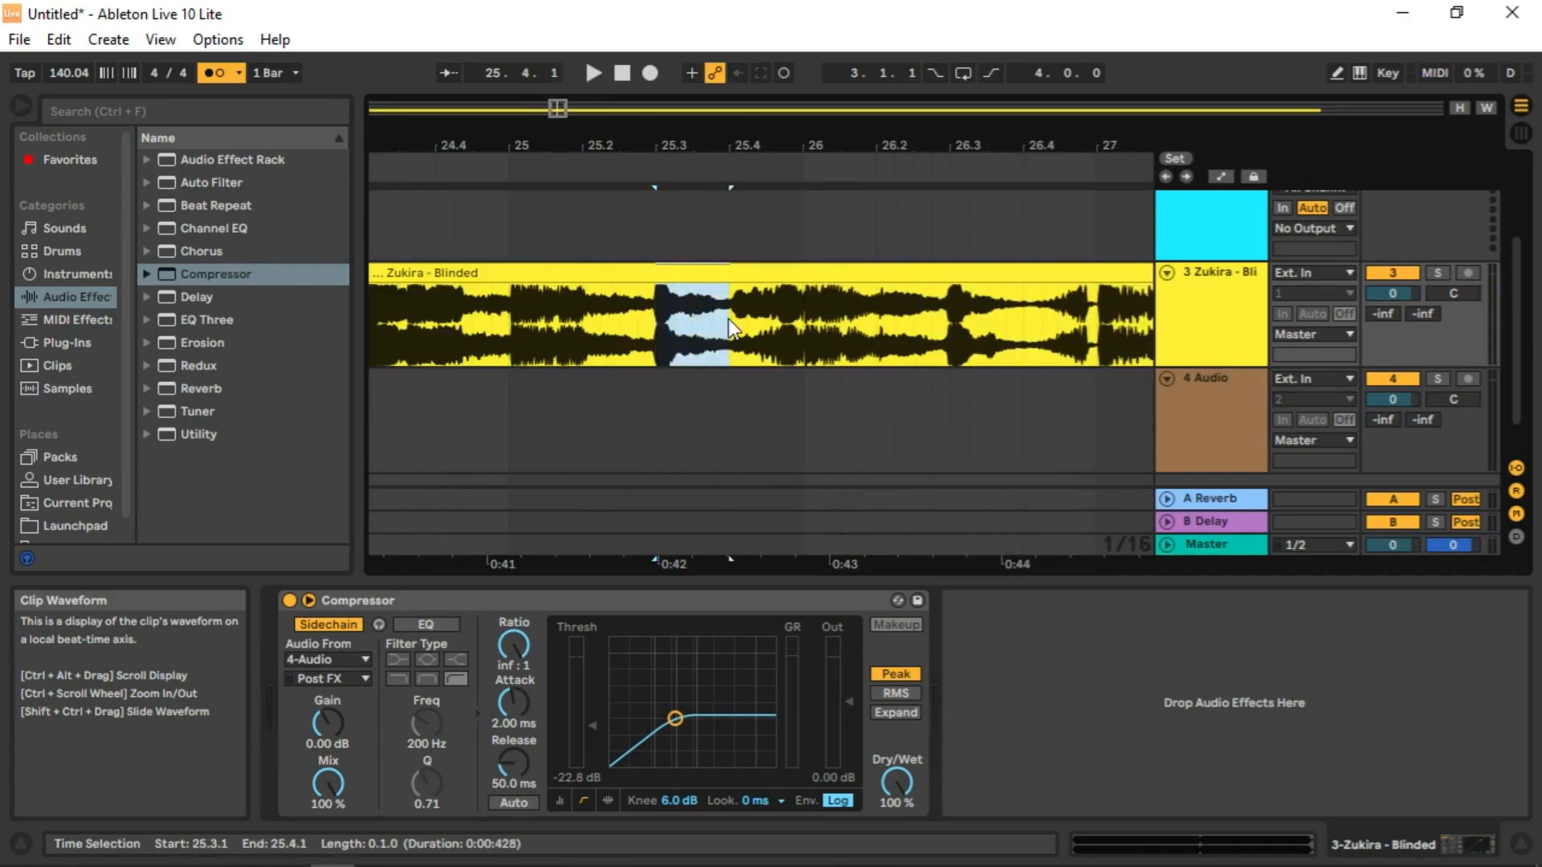
{"action": "right_click", "coordinate": [680, 277]}
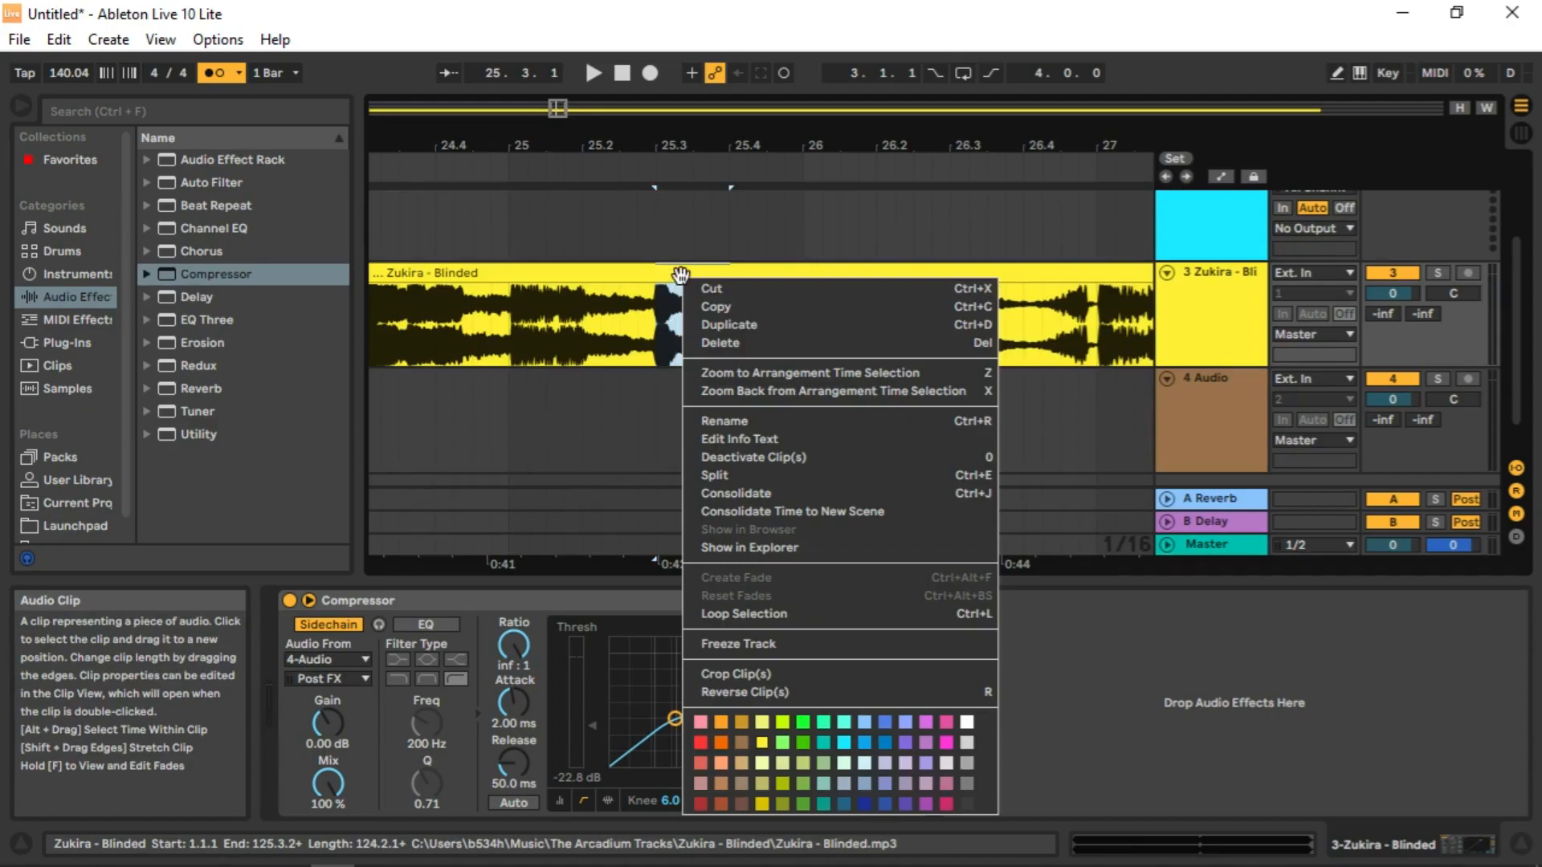
{"action": "left_click", "coordinate": [716, 307]}
Play the song from bar 24, then paste the copied kick section onto the 4 Audio track at 25.2.4.
{"action": "mouse_move", "coordinate": [644, 191]}
{"action": "left_mouse_down"}
{"action": "mouse_move", "coordinate": [644, 165]}
{"action": "mouse_move", "coordinate": [644, 201]}
{"action": "left_mouse_up"}
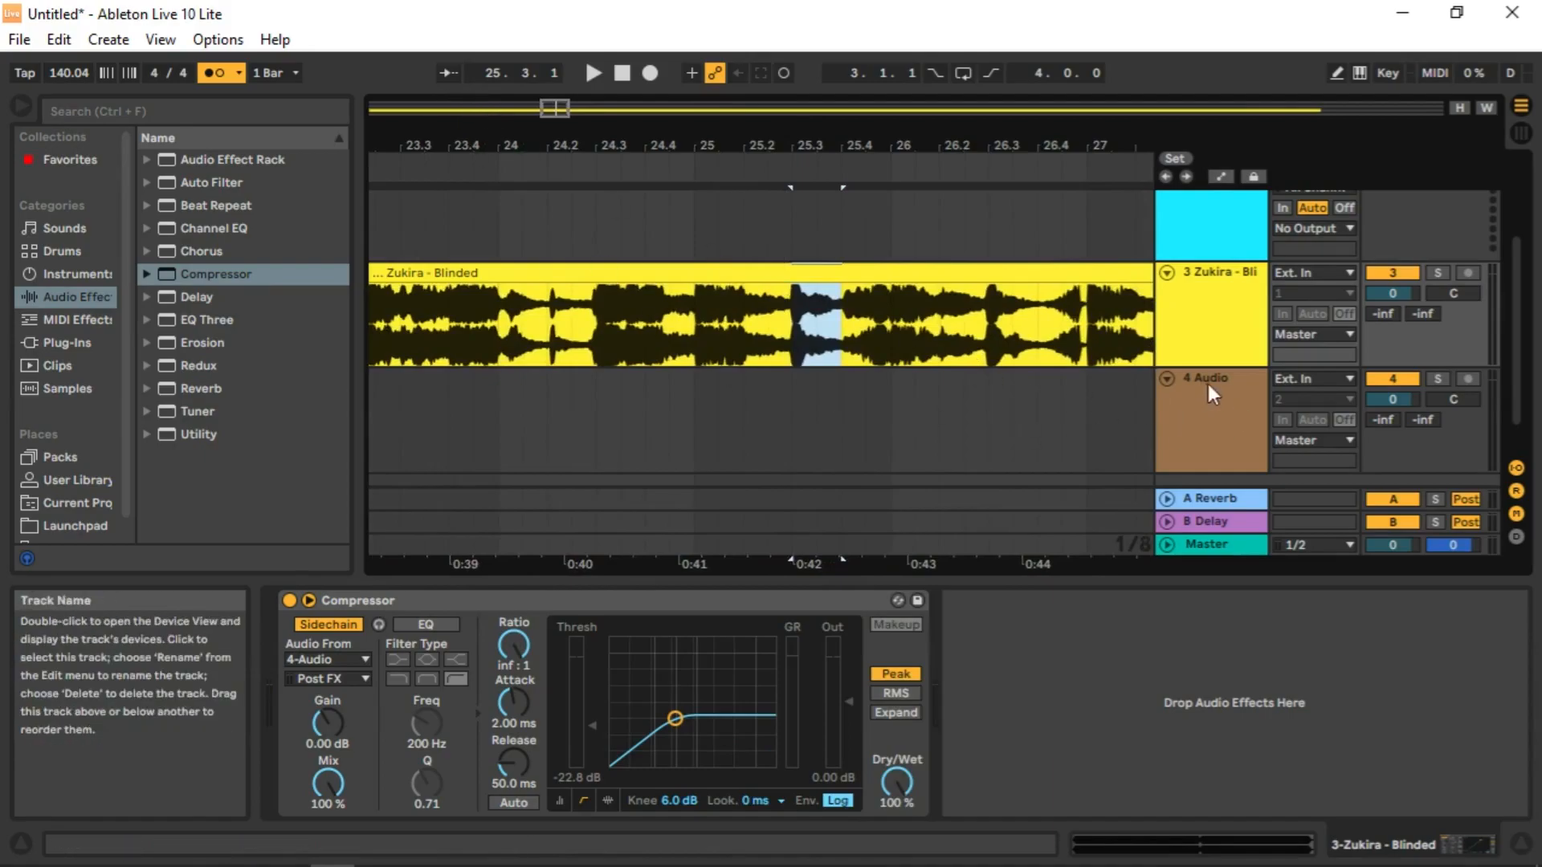
{"action": "left_click_drag", "start_coordinate": [506, 146], "coordinate": [521, 402]}
{"action": "left_click", "coordinate": [507, 442]}
{"action": "key", "text": "space"}
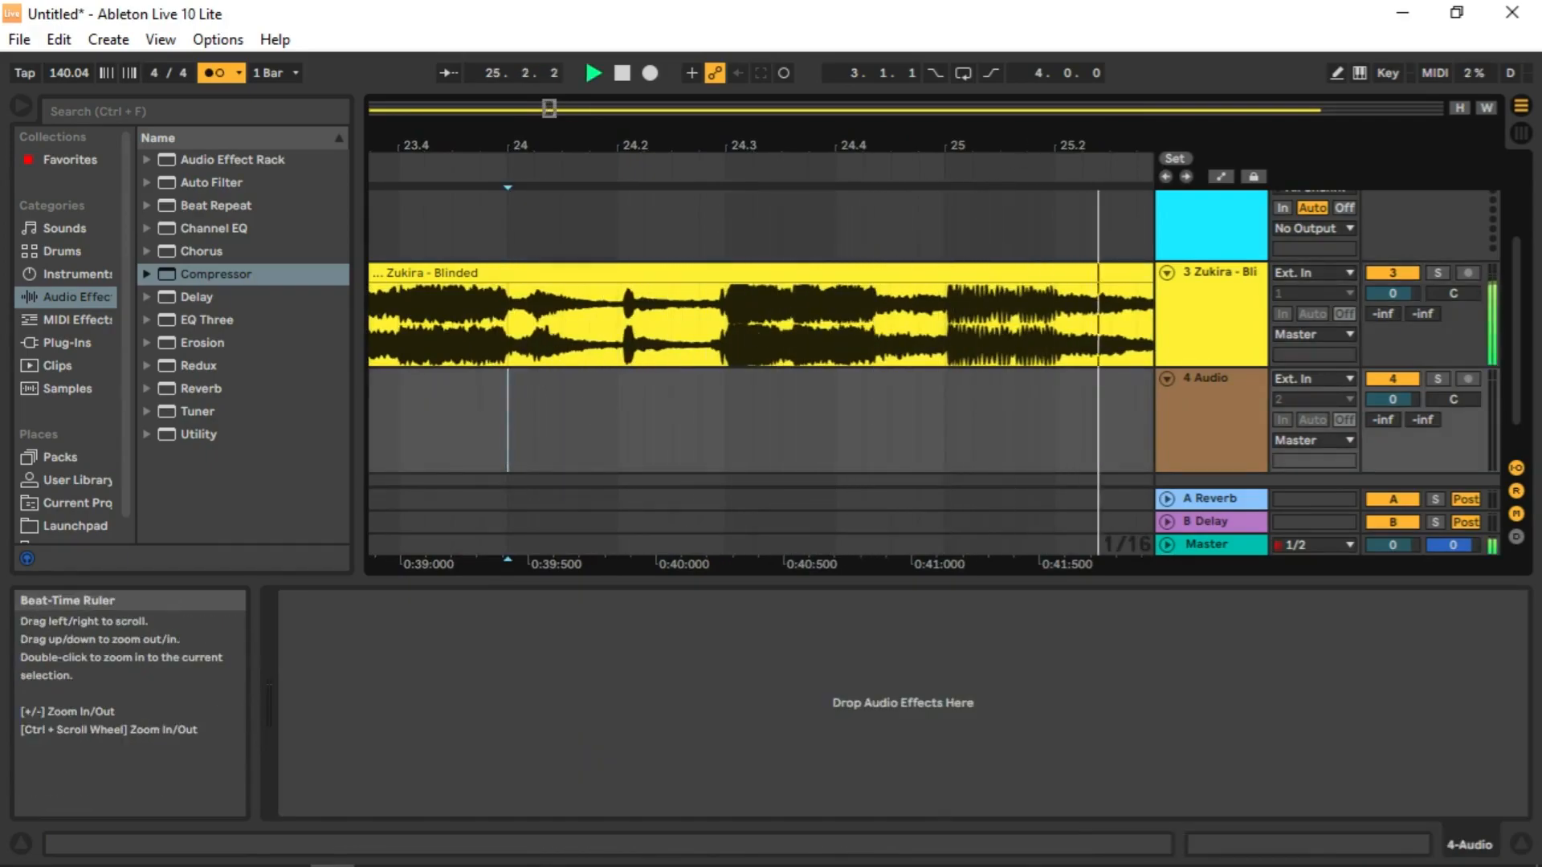
{"action": "key", "text": "space"}
{"action": "left_click", "coordinate": [673, 398]}
{"action": "key", "text": "ctrl+v"}
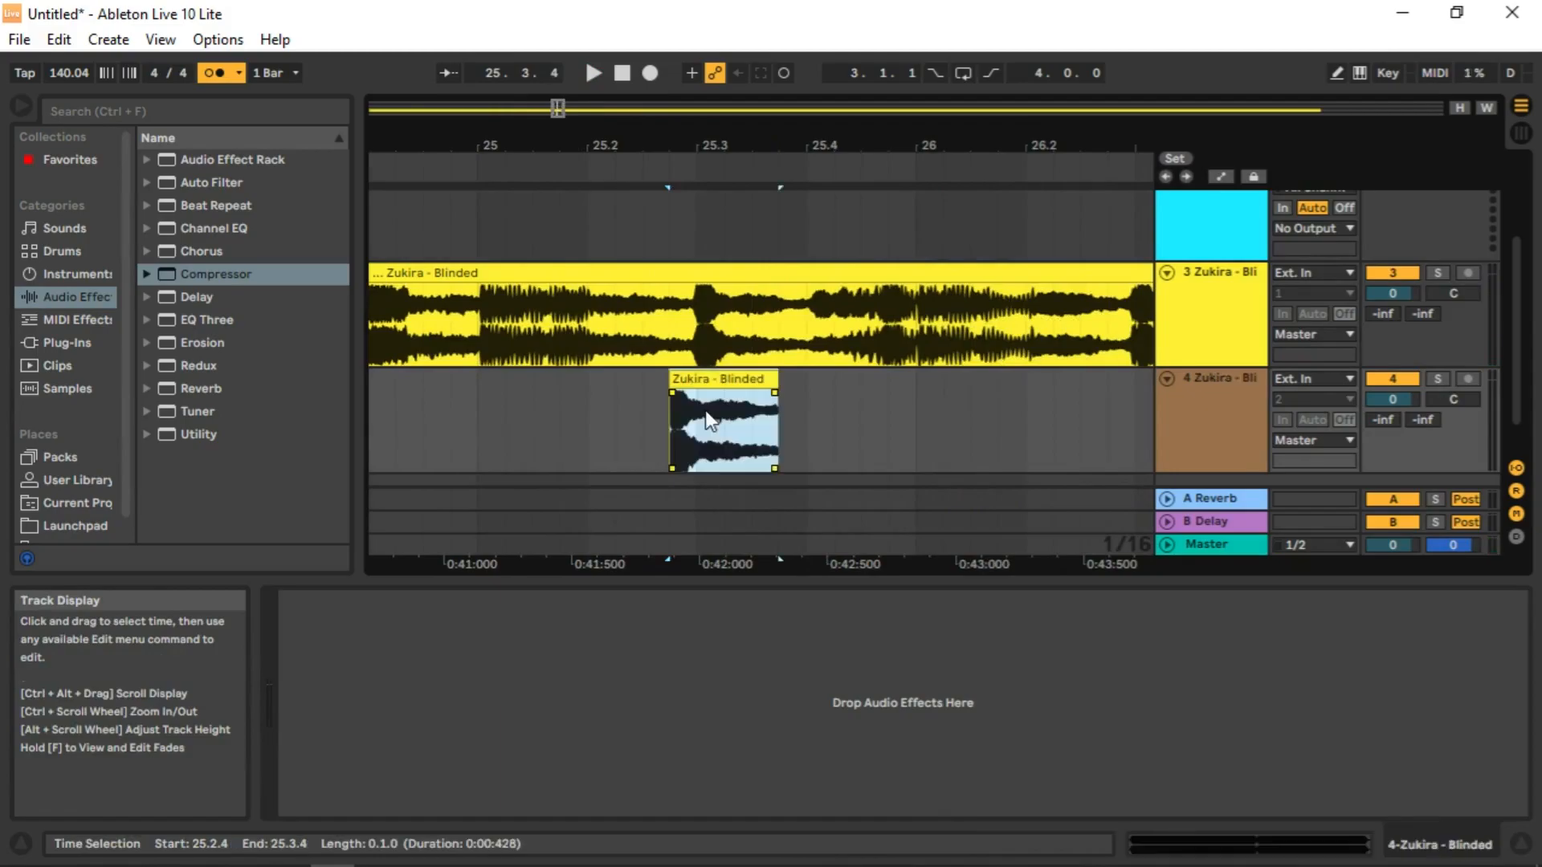
Trim the end of the pasted kick clip to 25.3.2, then solo track 4 and play the clip to check it.
{"action": "left_click_drag", "start_coordinate": [701, 139], "coordinate": [702, 173]}
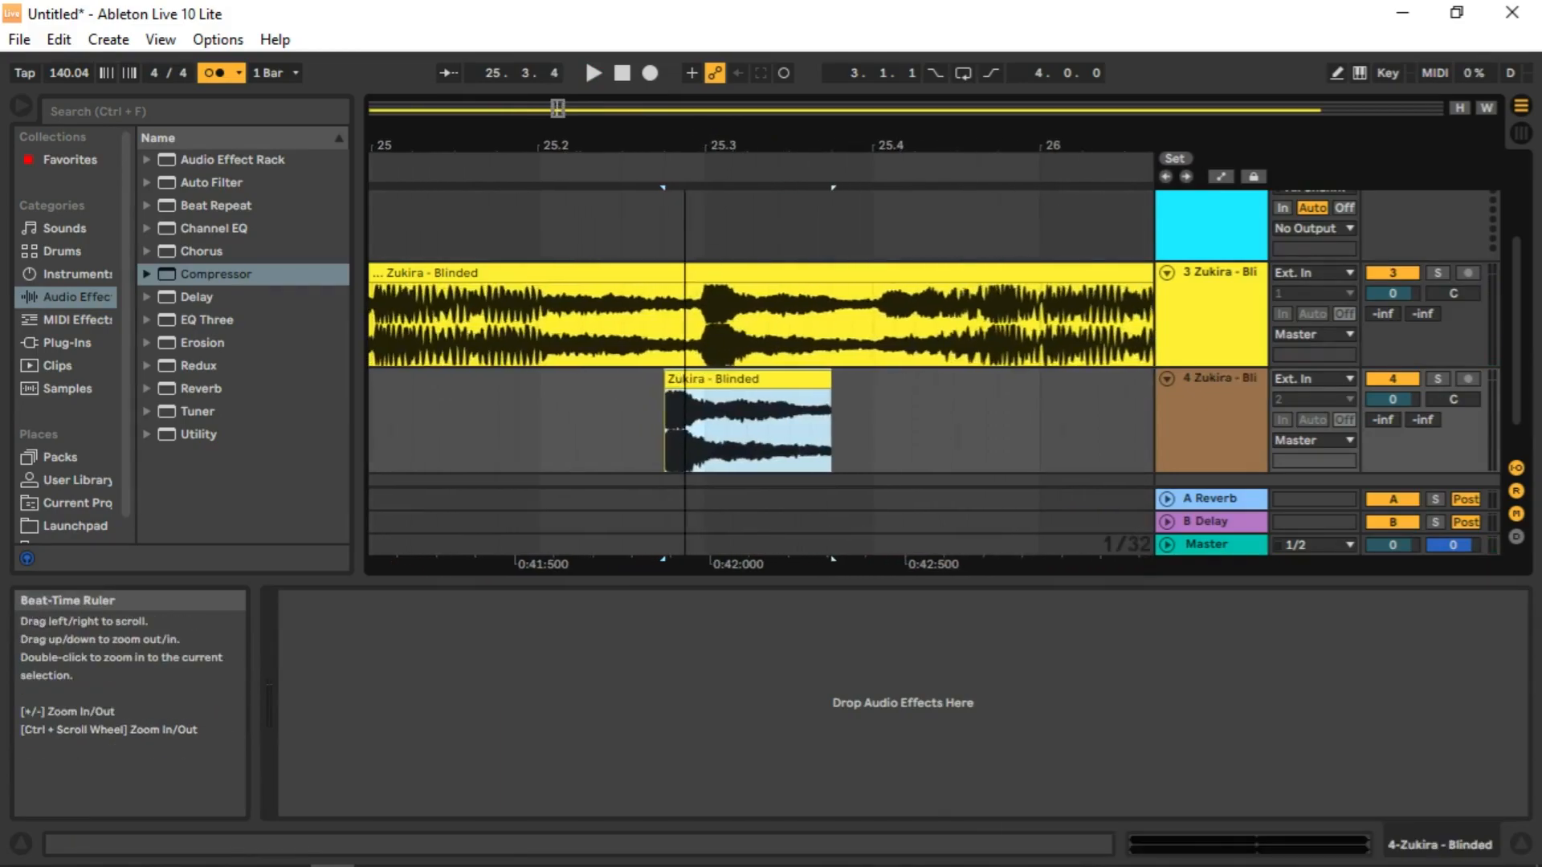
{"action": "left_click_drag", "start_coordinate": [830, 379], "coordinate": [747, 378]}
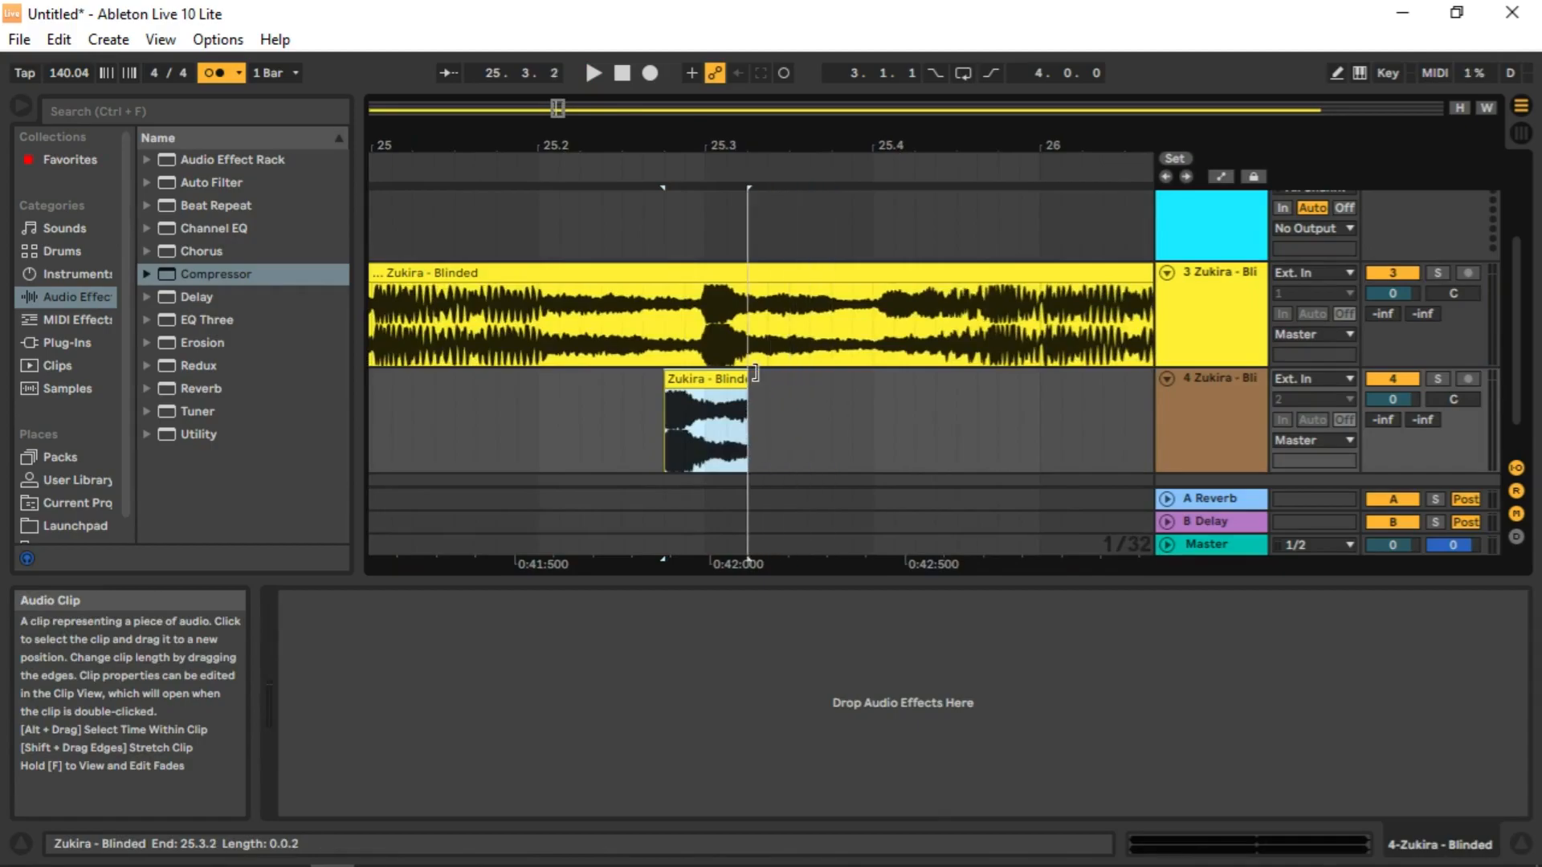
{"action": "left_click", "coordinate": [1438, 378]}
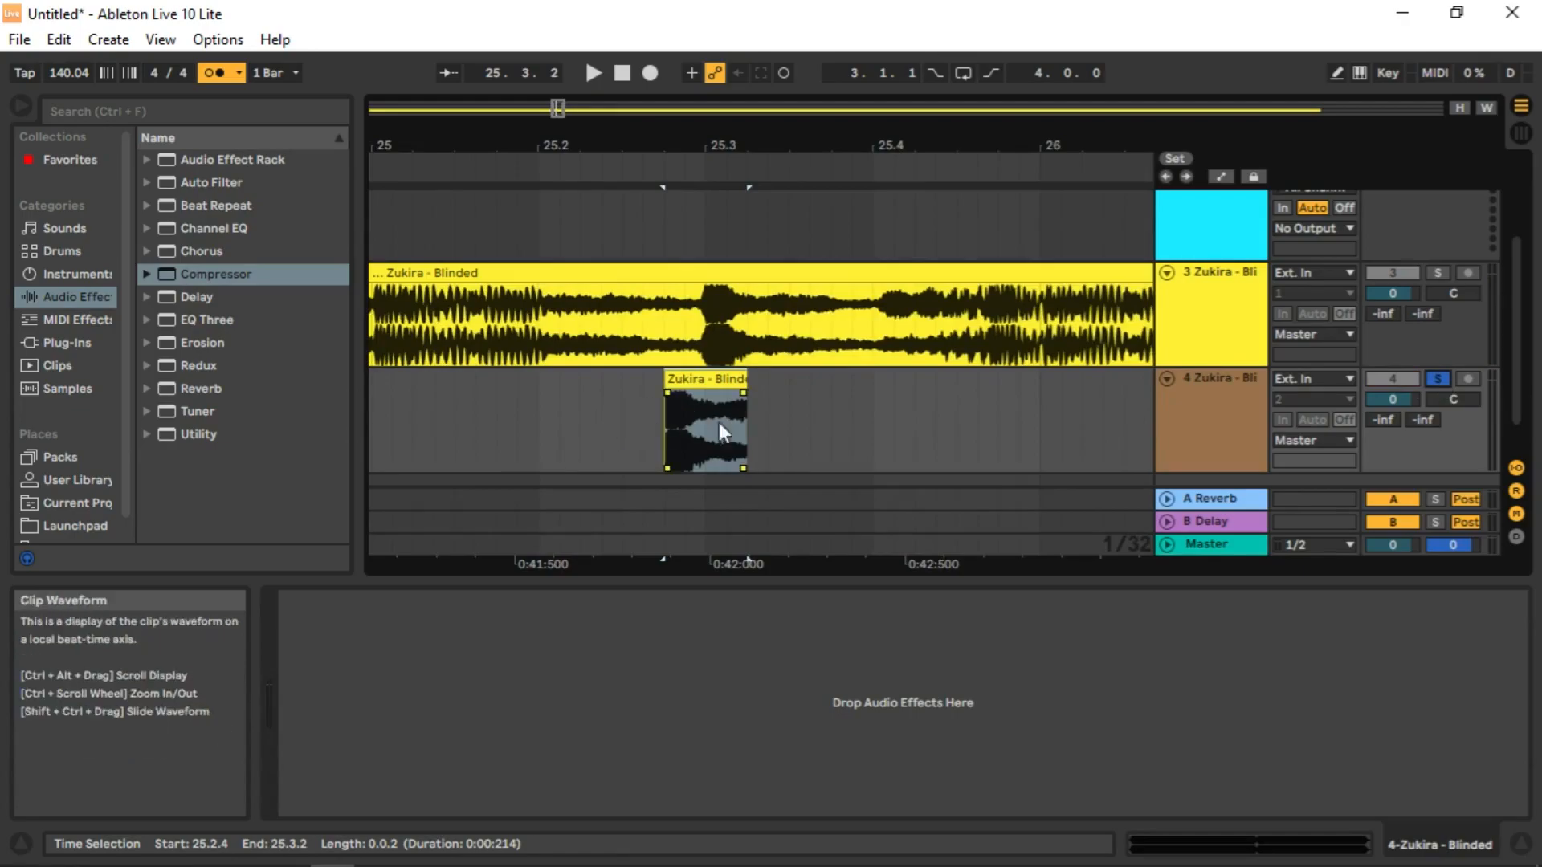
{"action": "key", "text": "space"}
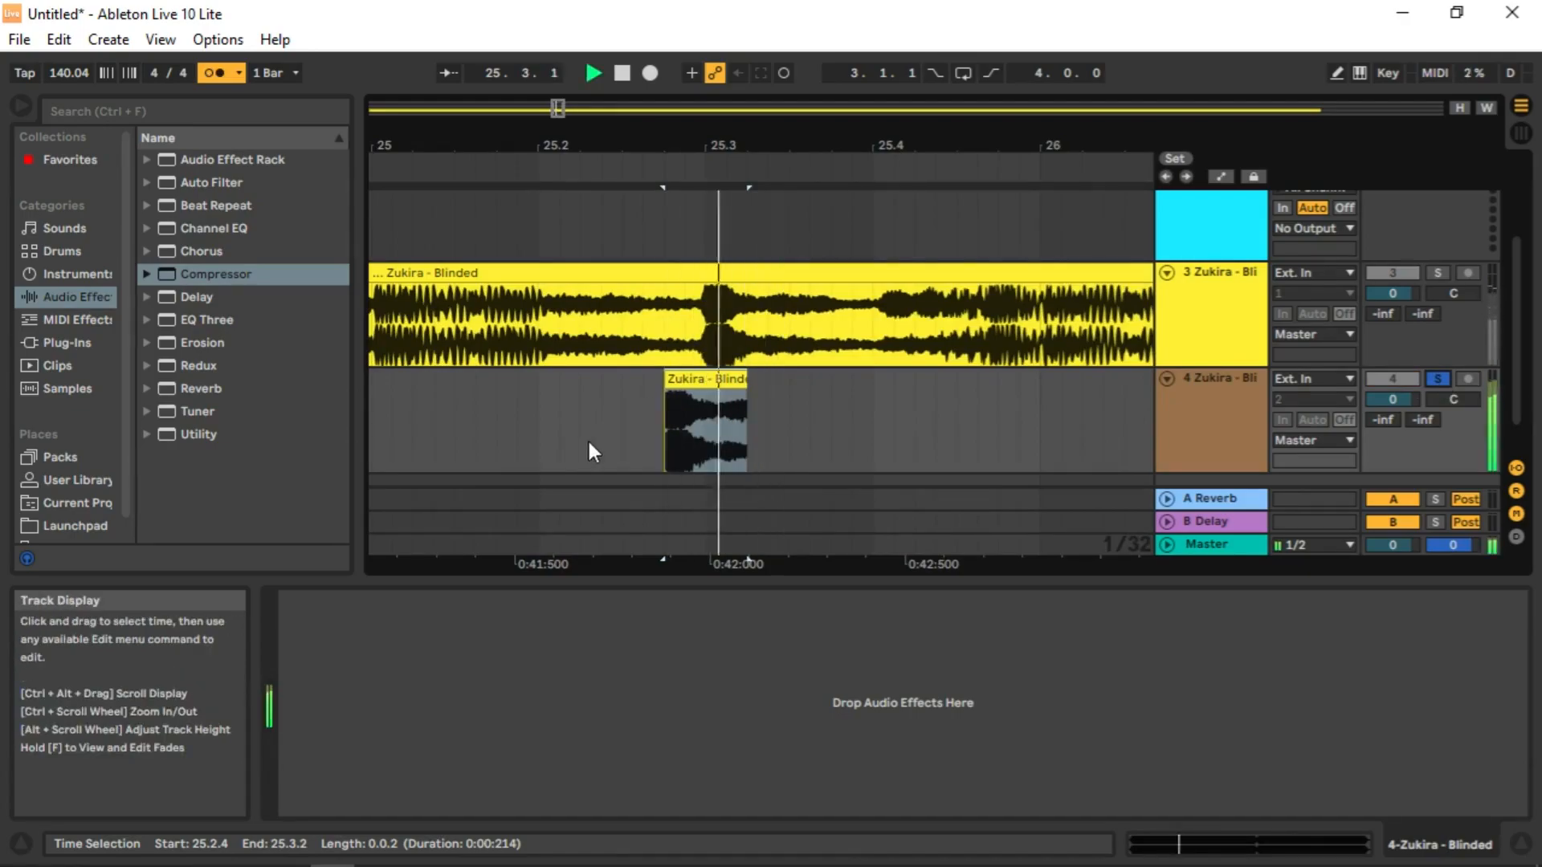
{"action": "key", "text": "space"}
{"action": "left_click", "coordinate": [749, 382]}
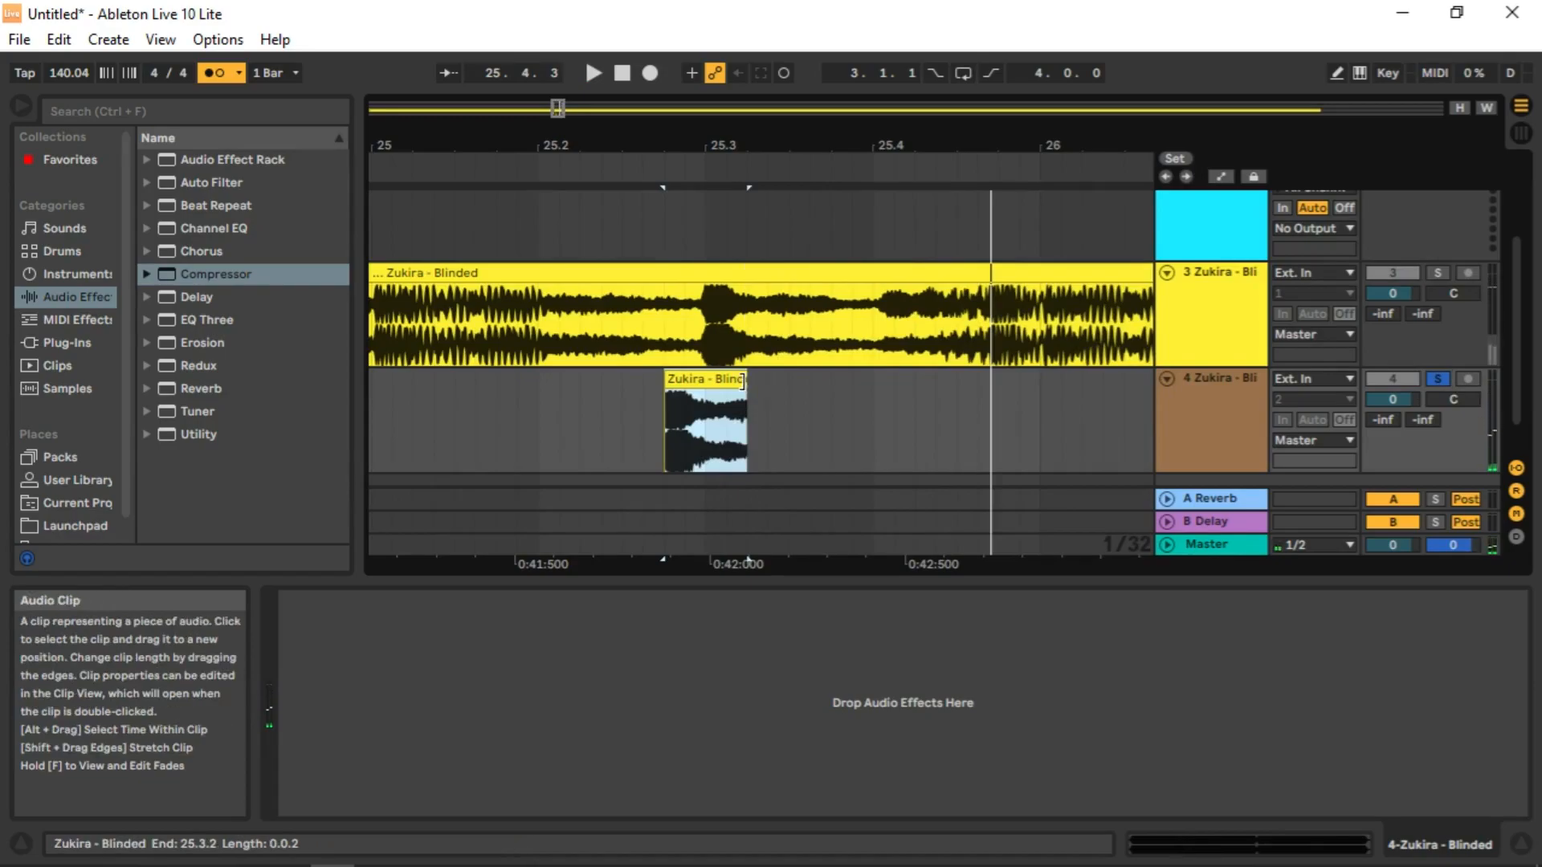
Nudge the kick clip on track 4 slightly later so it starts at 25.2.4, and turn off the track's solo.
{"action": "left_click", "coordinate": [715, 386]}
{"action": "left_click_drag", "start_coordinate": [718, 387], "coordinate": [740, 389]}
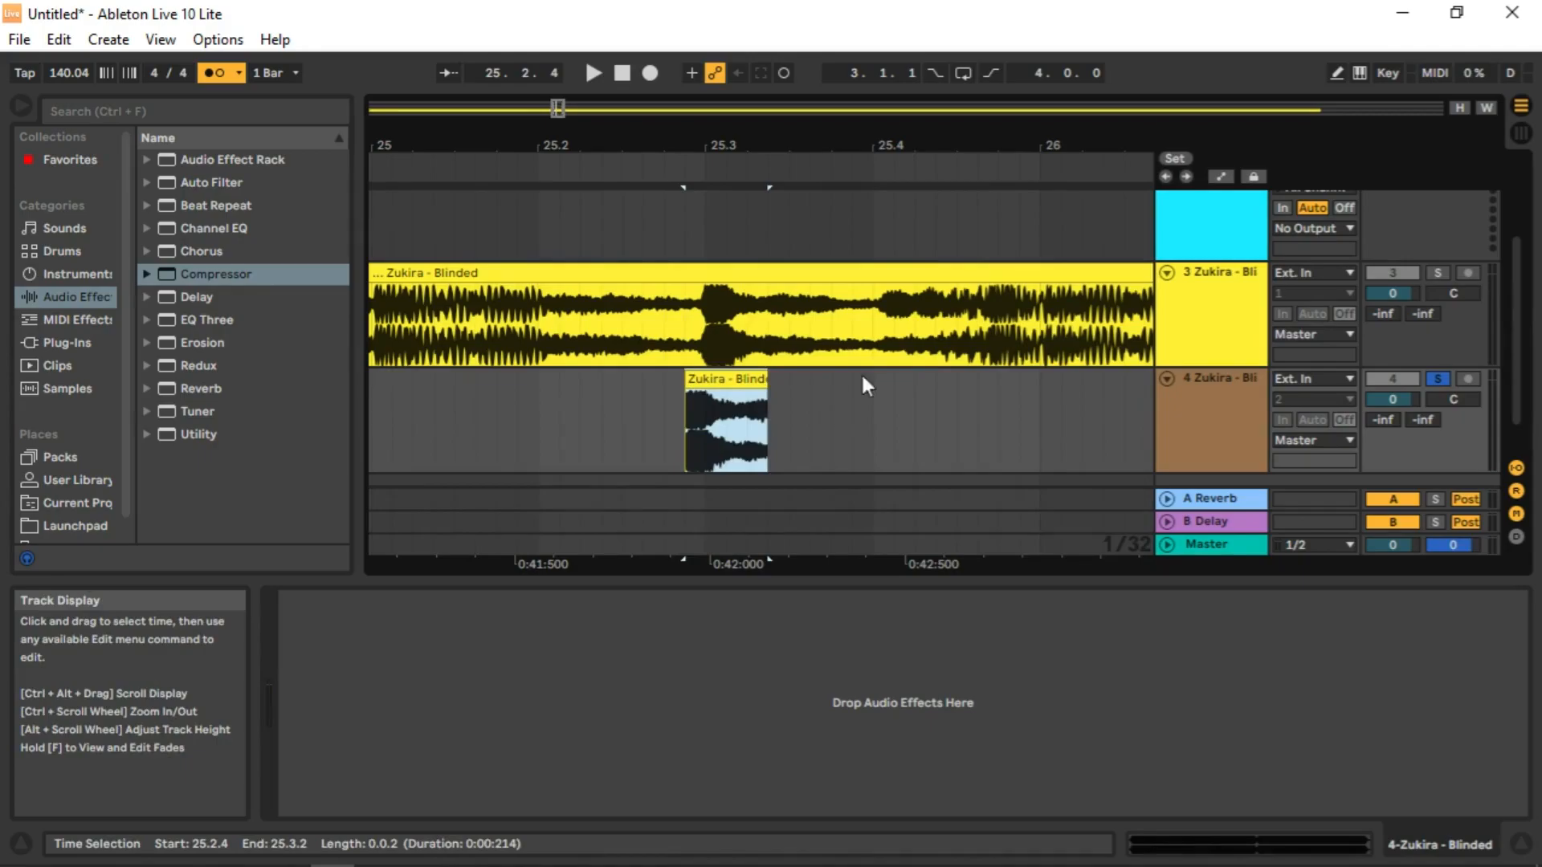
{"action": "scroll", "coordinate": [1218, 276], "scroll_direction": "up", "scroll_amount": 1}
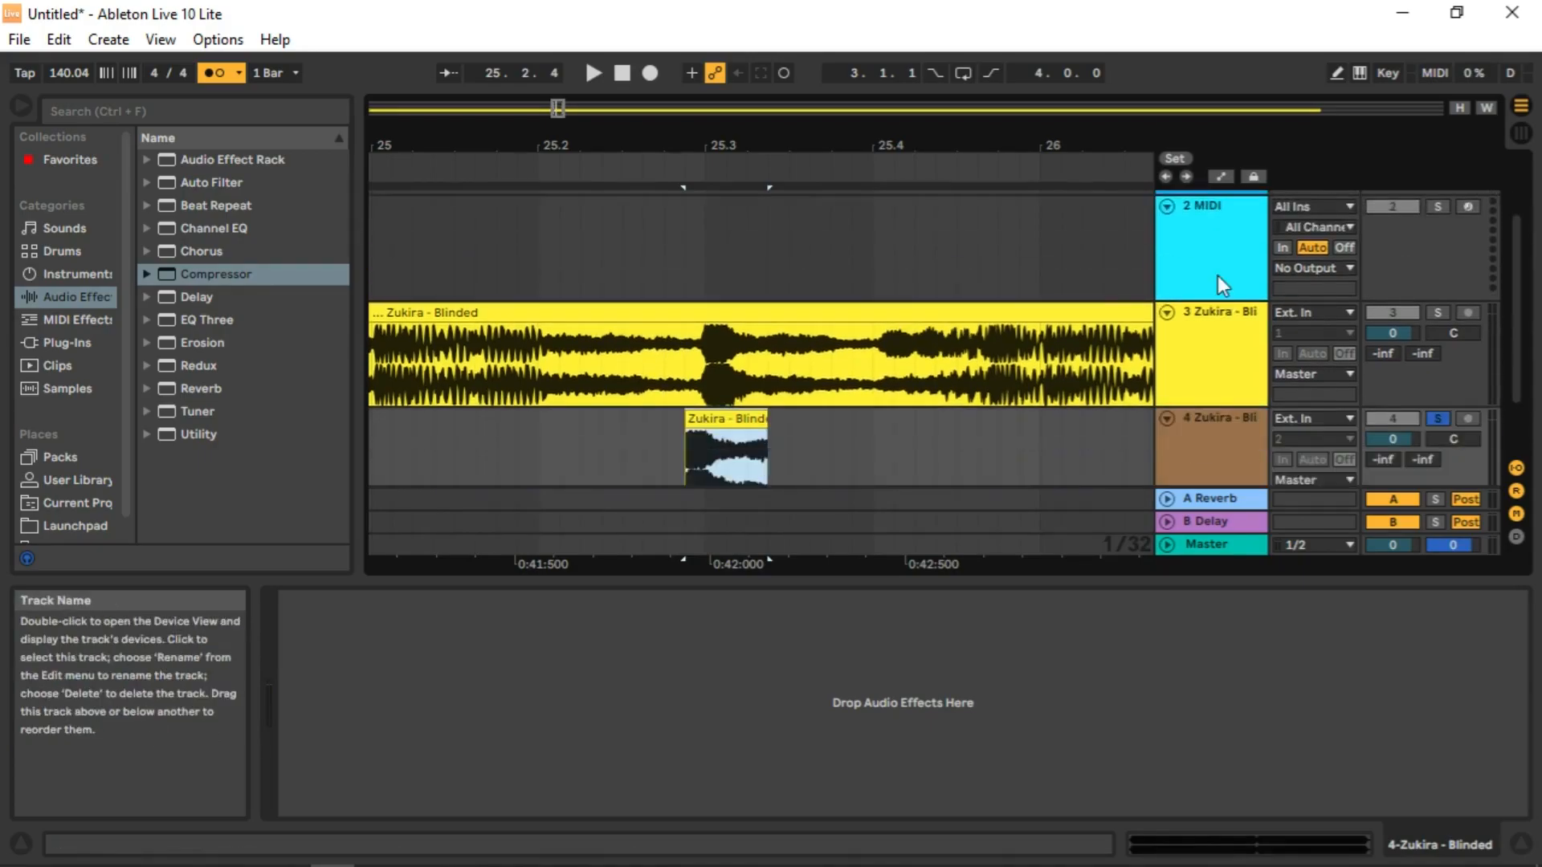
{"action": "scroll", "coordinate": [1218, 276], "scroll_direction": "down", "scroll_amount": 1}
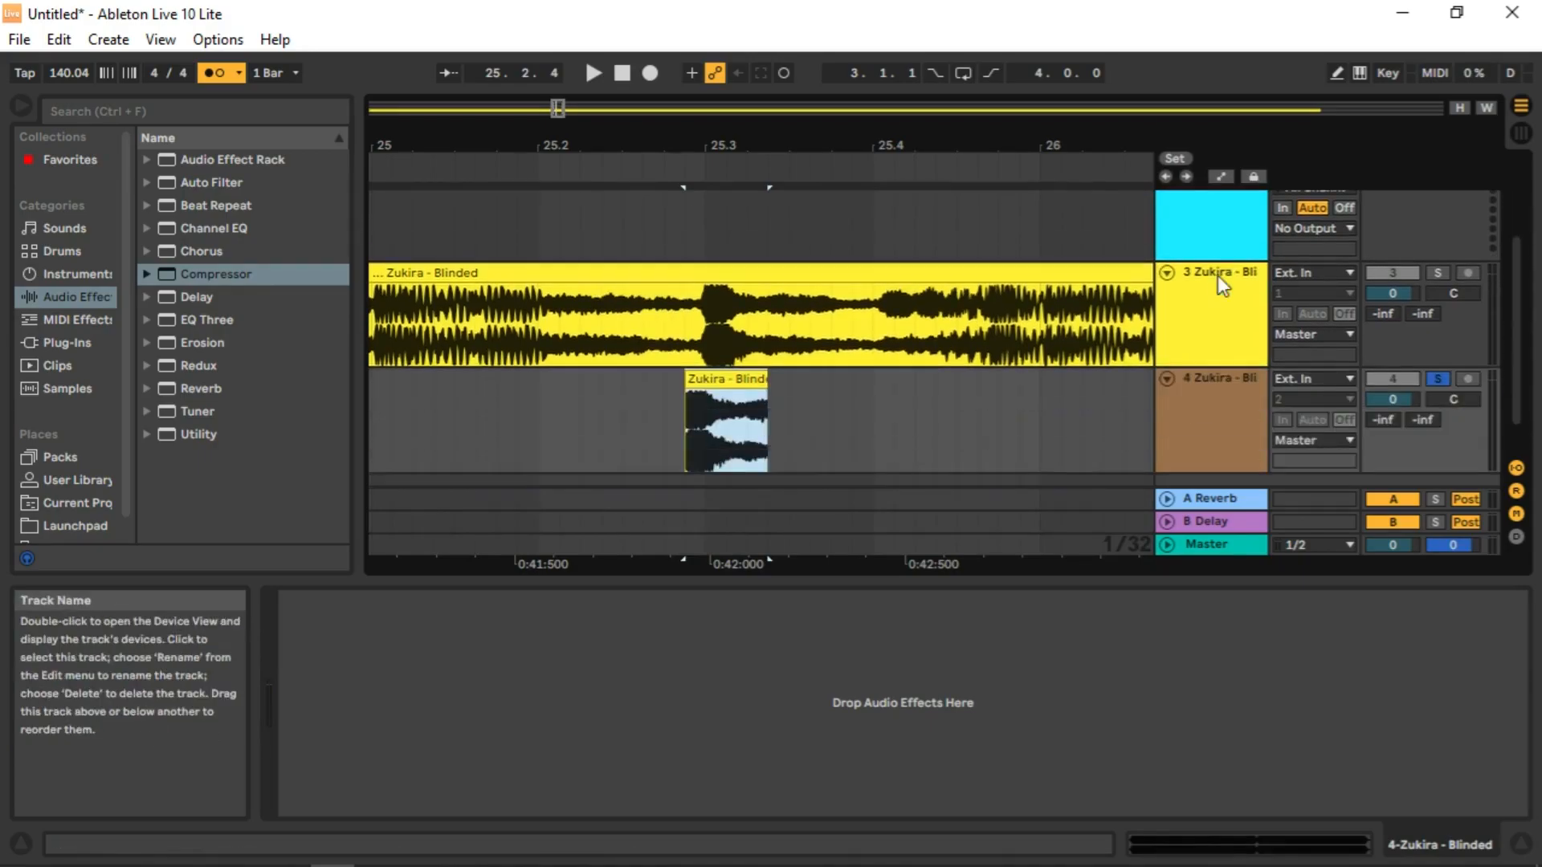
{"action": "left_click", "coordinate": [1437, 377]}
Lower the Compressor's threshold on track 3 to -26.2 dB, then solo the track and play from 25.1.2 to check the ducking.
{"action": "left_click", "coordinate": [1218, 300]}
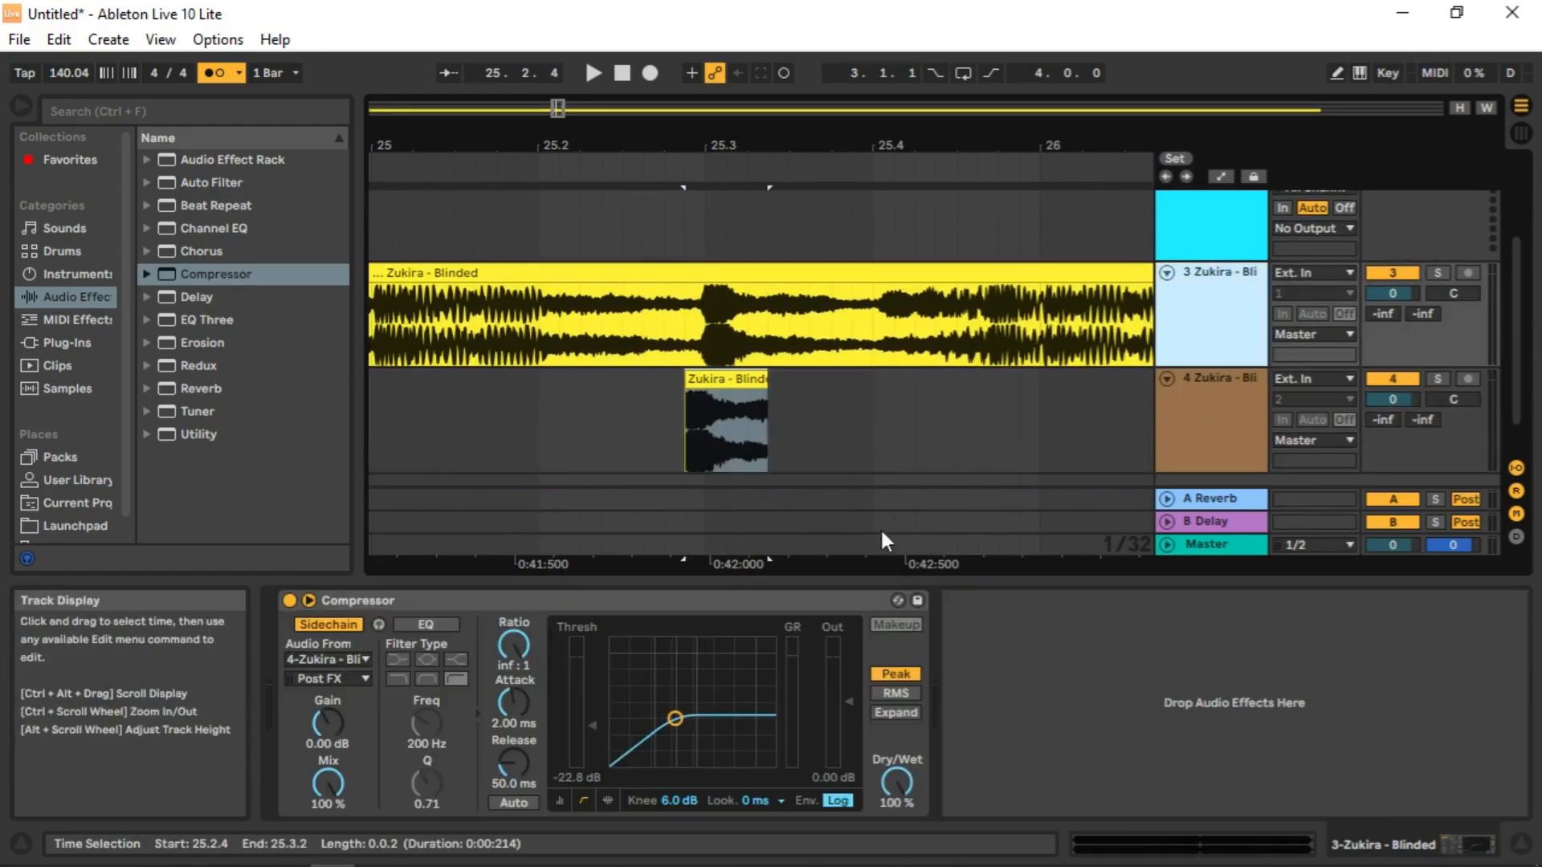
{"action": "mouse_move", "coordinate": [686, 710]}
{"action": "left_mouse_down"}
{"action": "mouse_move", "coordinate": [623, 750]}
{"action": "mouse_move", "coordinate": [701, 698]}
{"action": "mouse_move", "coordinate": [663, 728]}
{"action": "left_mouse_up"}
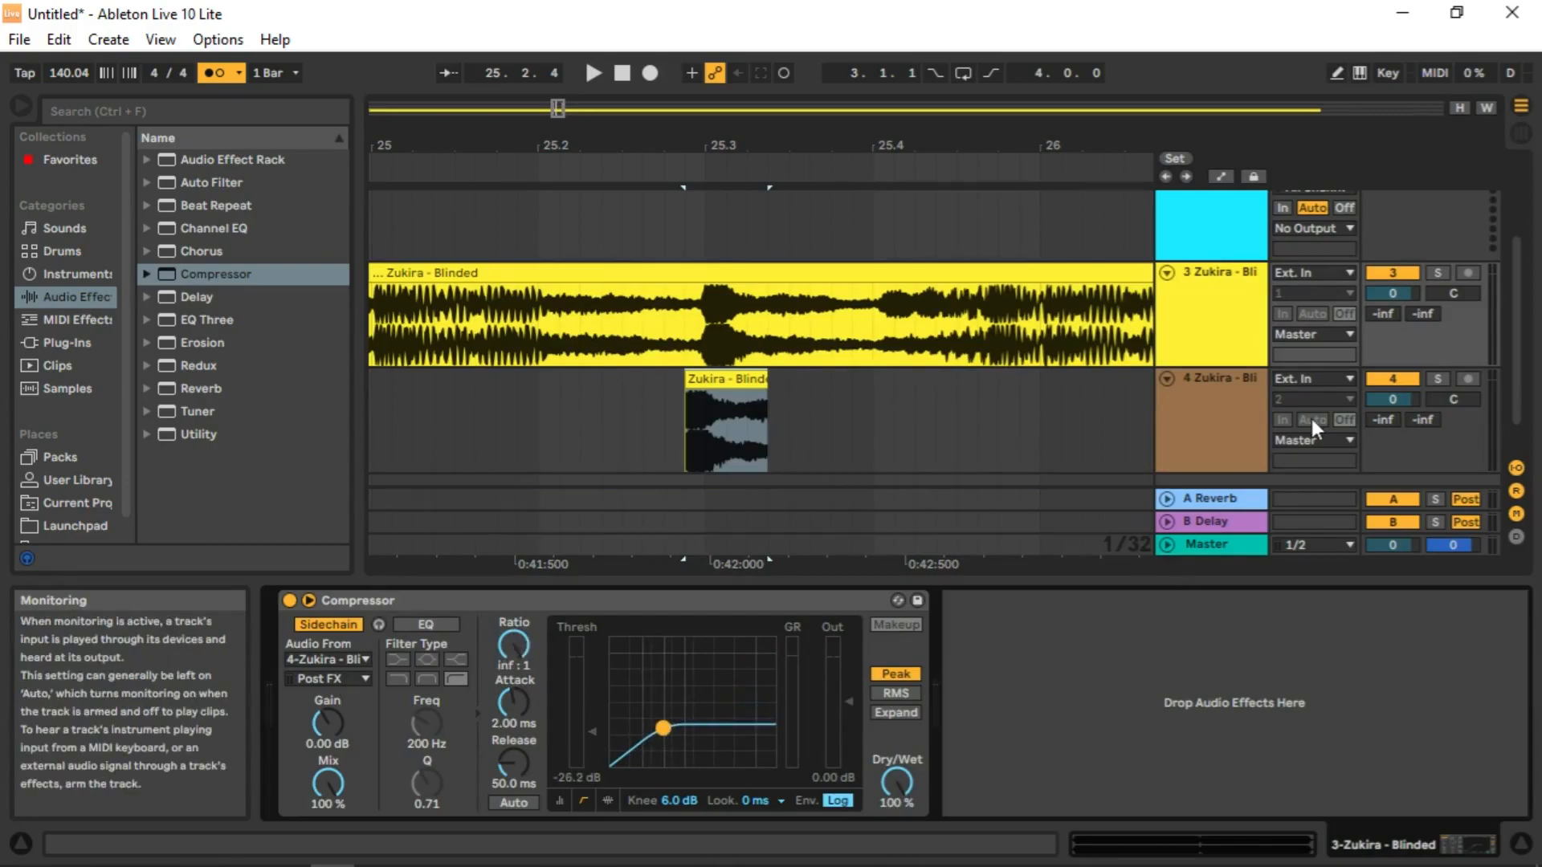
{"action": "left_click", "coordinate": [1438, 273]}
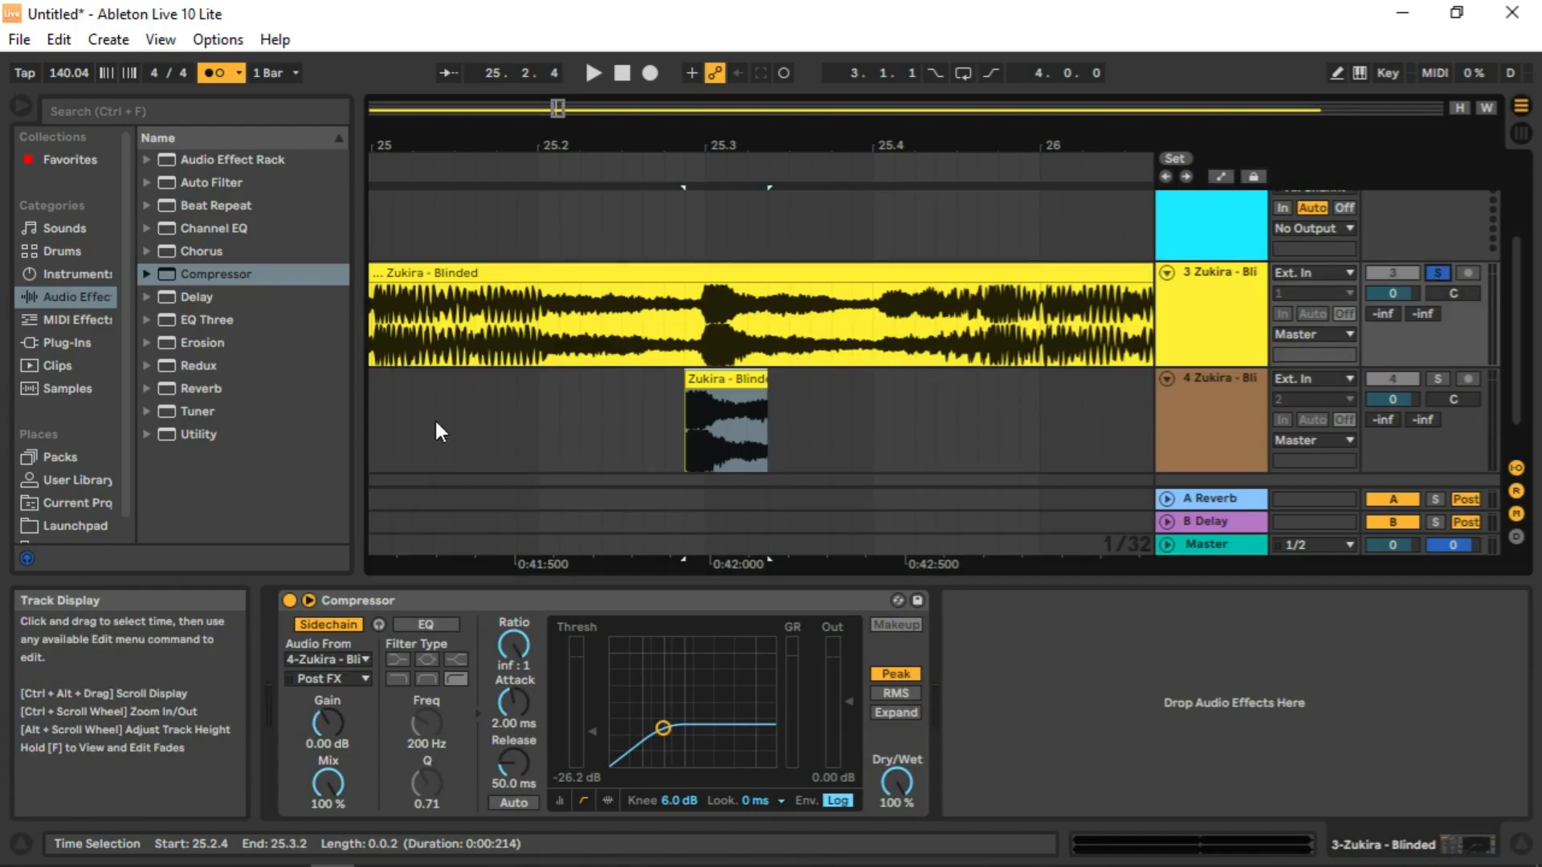
{"action": "left_click", "coordinate": [414, 421]}
{"action": "key", "text": "space"}
{"action": "key", "text": "space"}
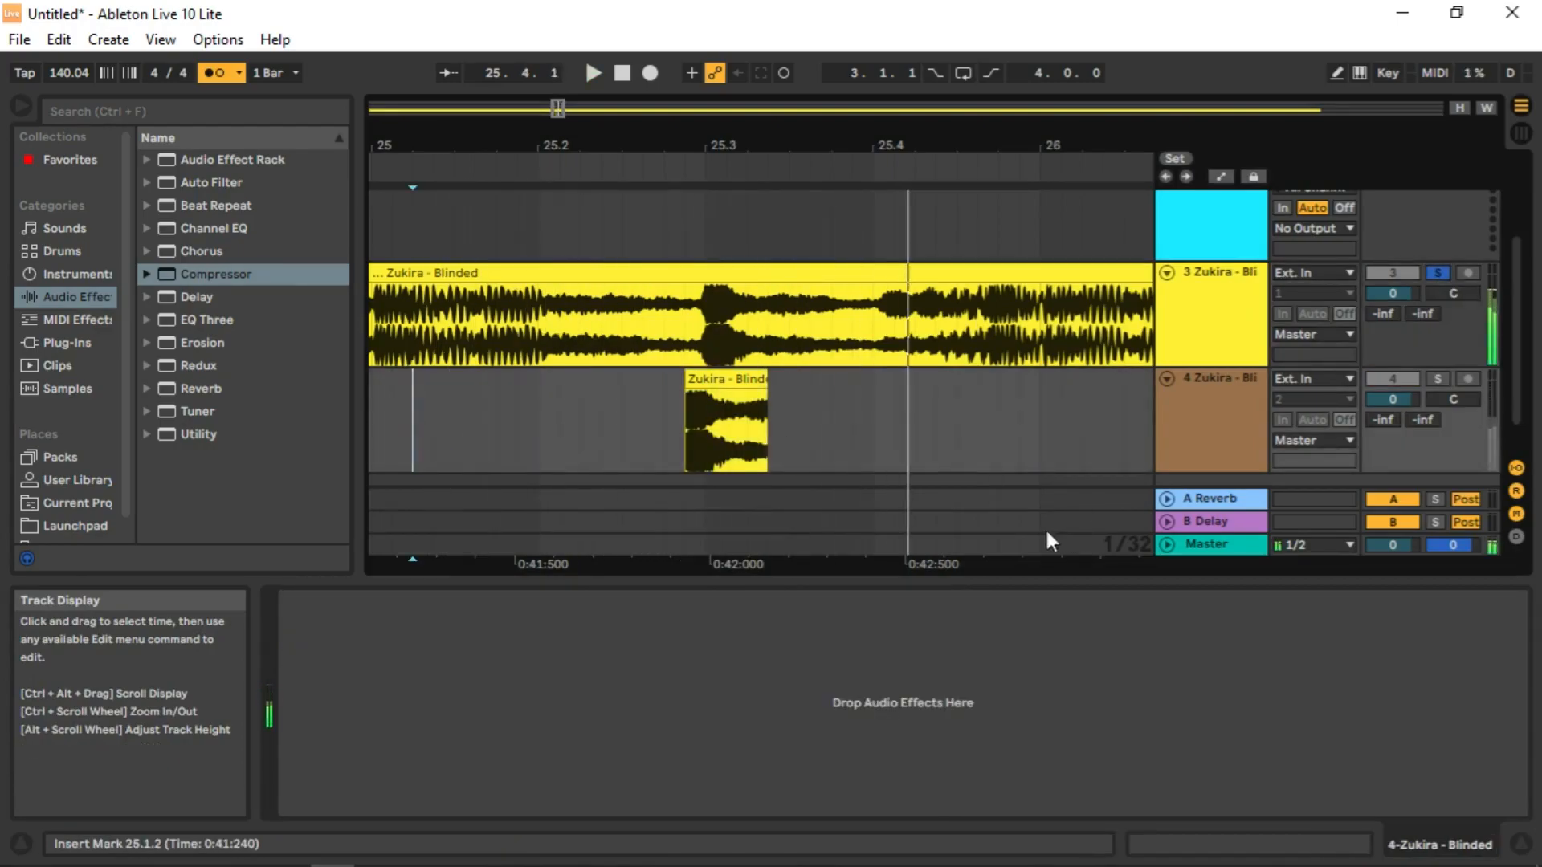
{"action": "key", "text": "space"}
{"action": "key", "text": "space"}
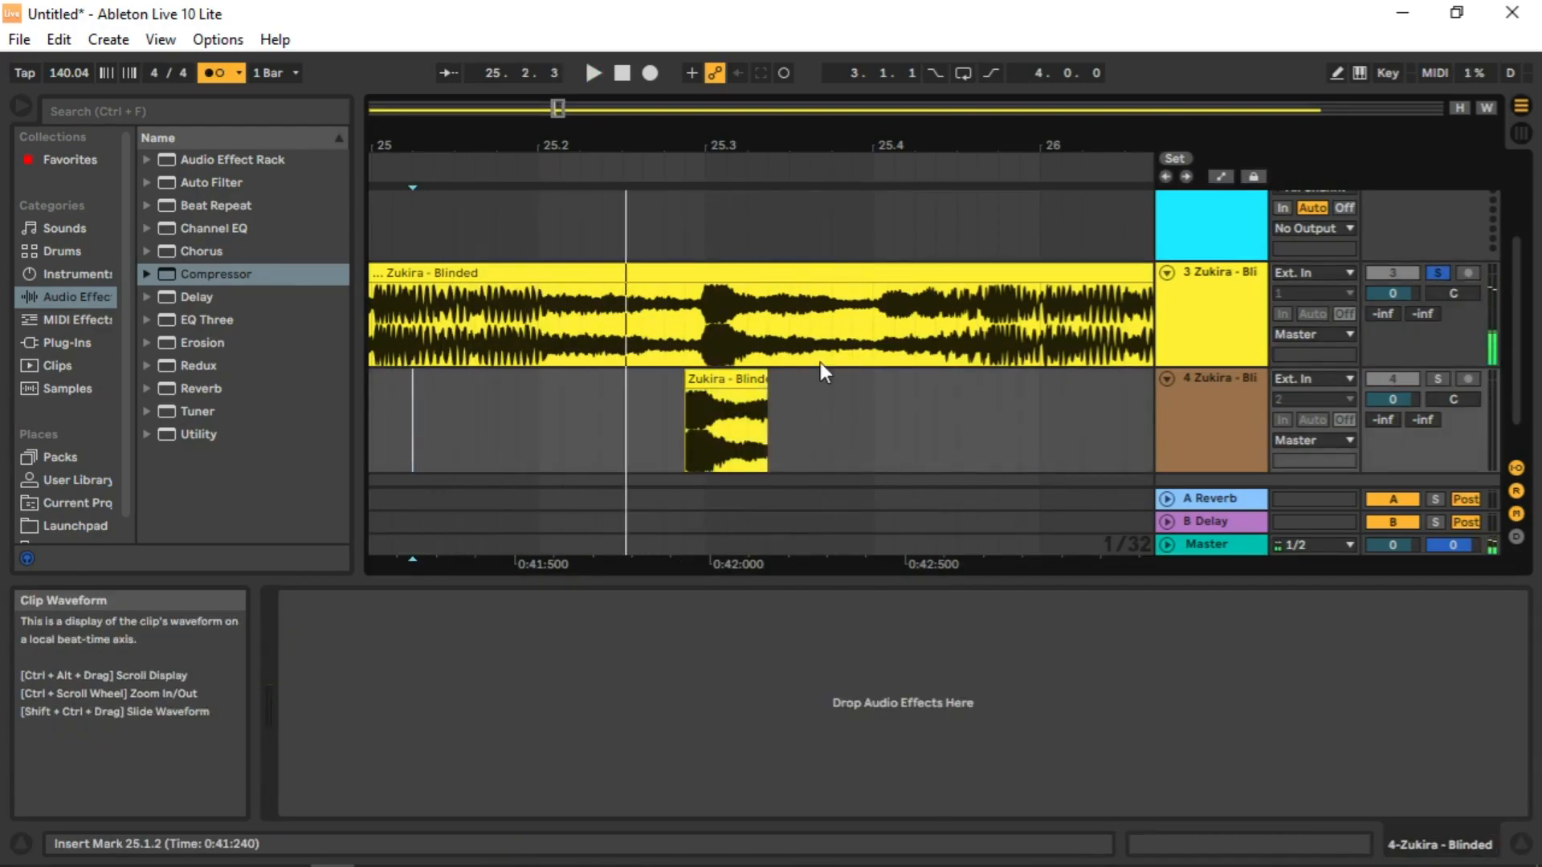
{"action": "key", "text": "space"}
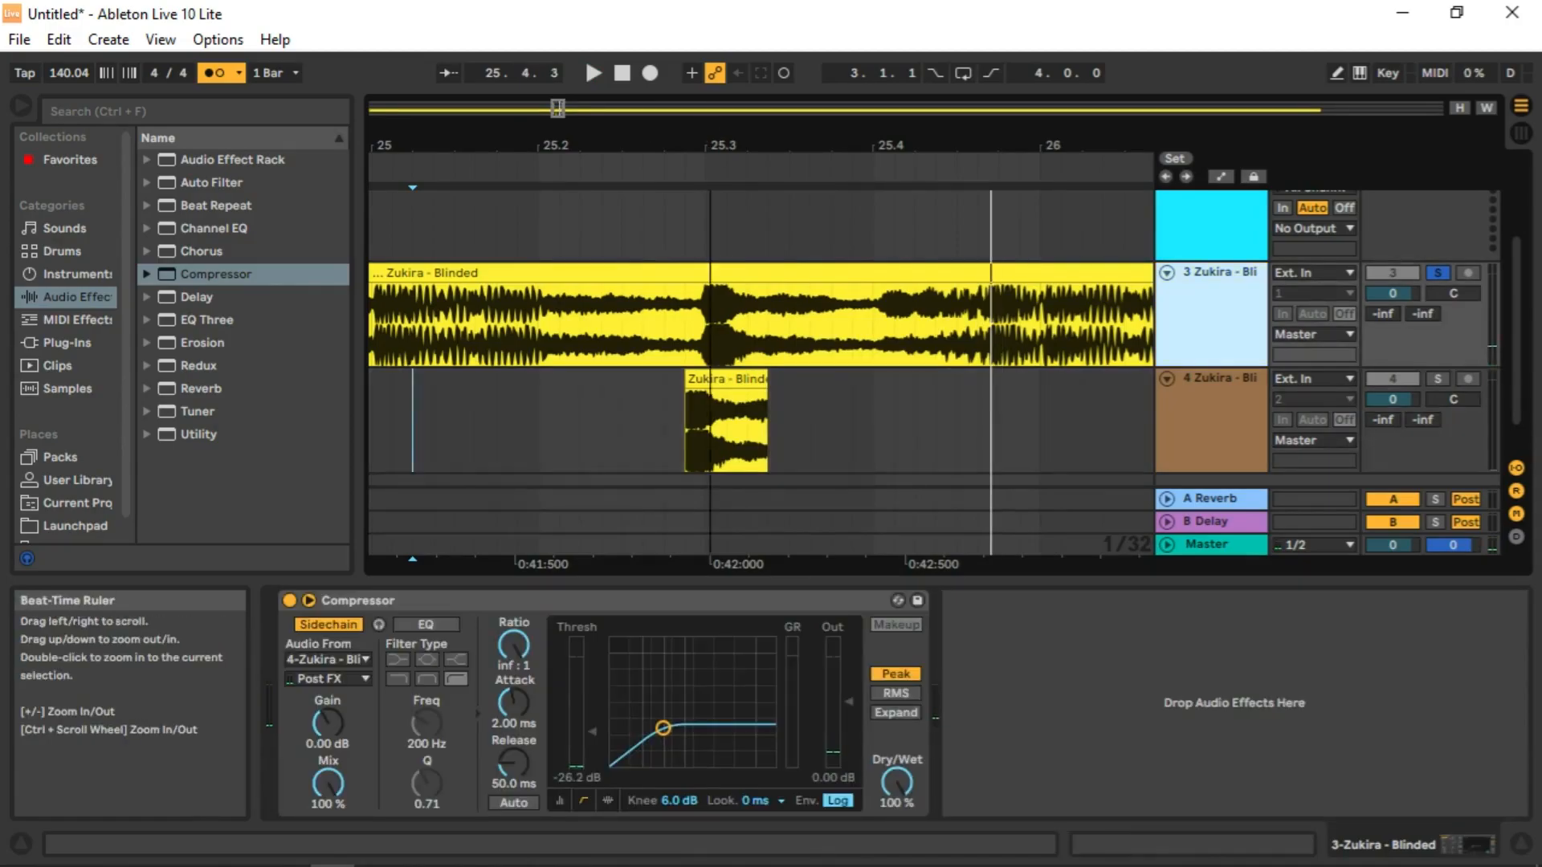
Try the kick clip on track 4 at 25.3.1 and play the soloed song to check the timing.
{"action": "left_click_drag", "start_coordinate": [708, 133], "coordinate": [710, 200]}
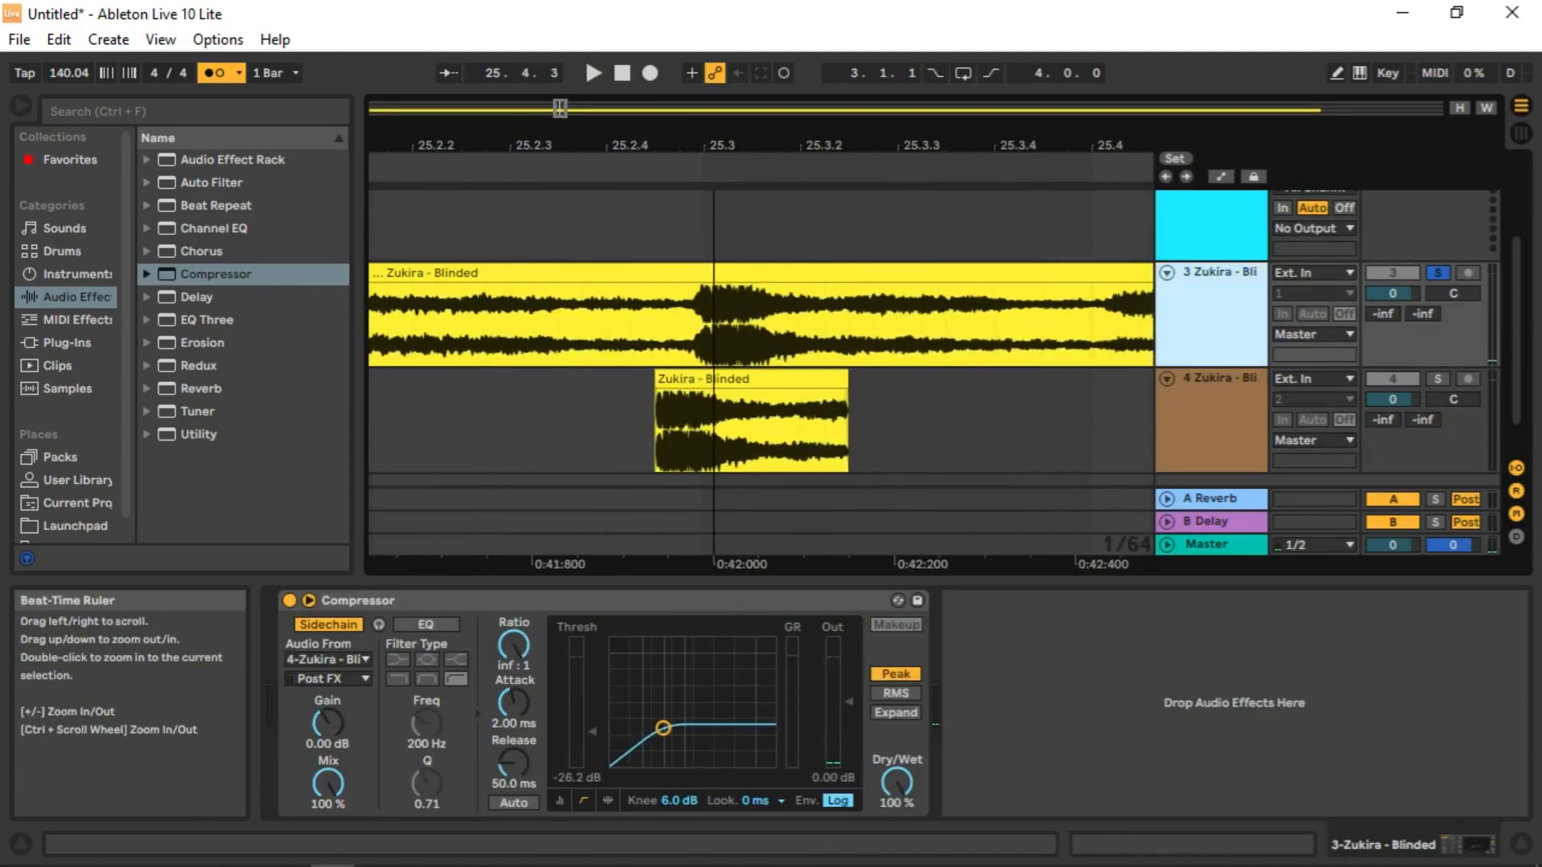
{"action": "left_click_drag", "start_coordinate": [710, 381], "coordinate": [755, 382]}
{"action": "left_click", "coordinate": [722, 412]}
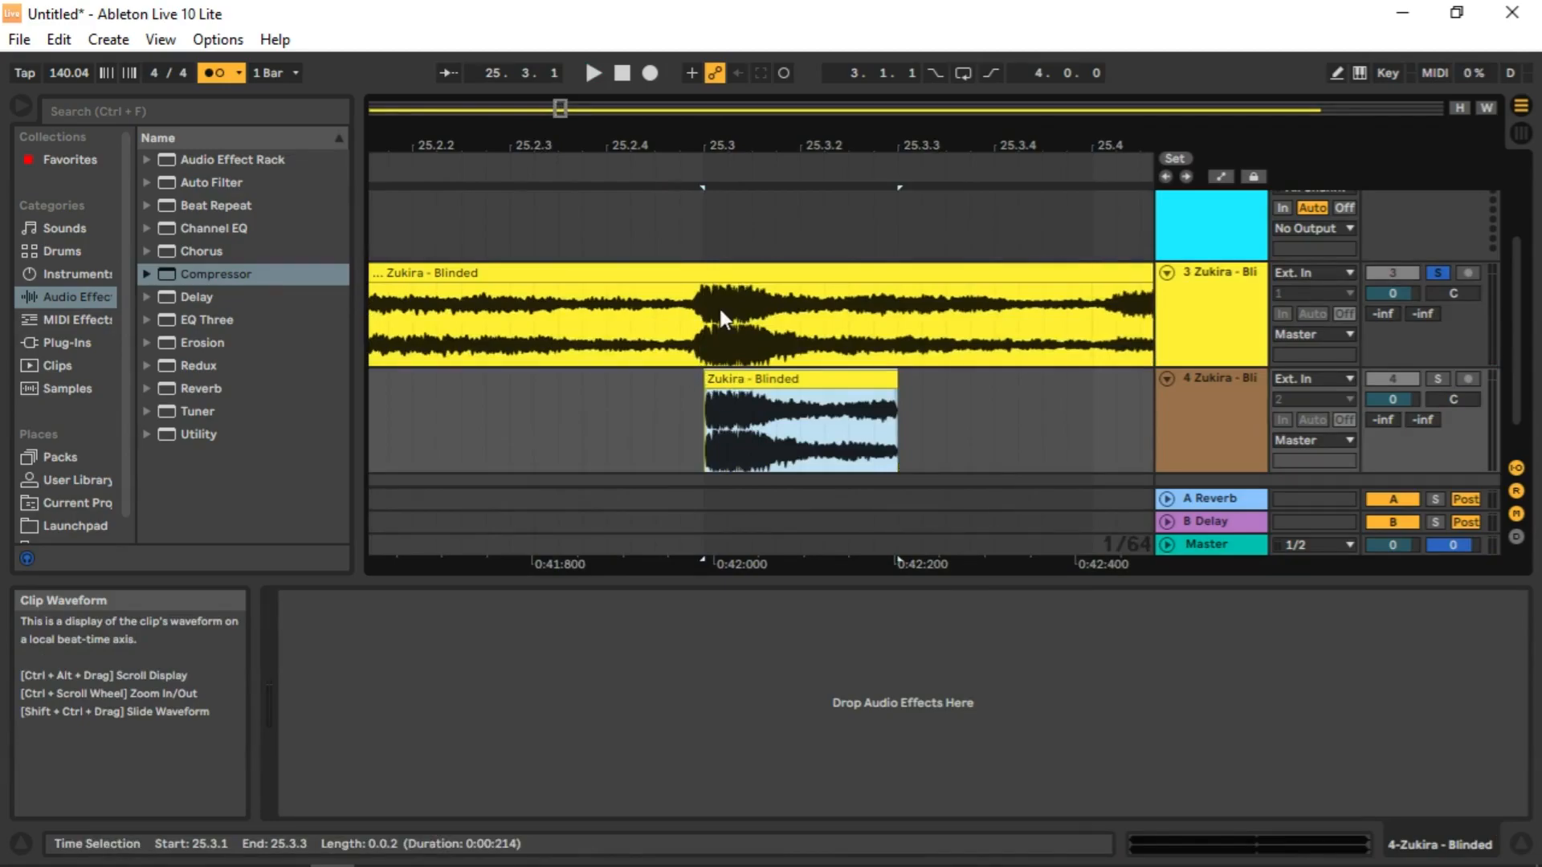
{"action": "key", "text": "space"}
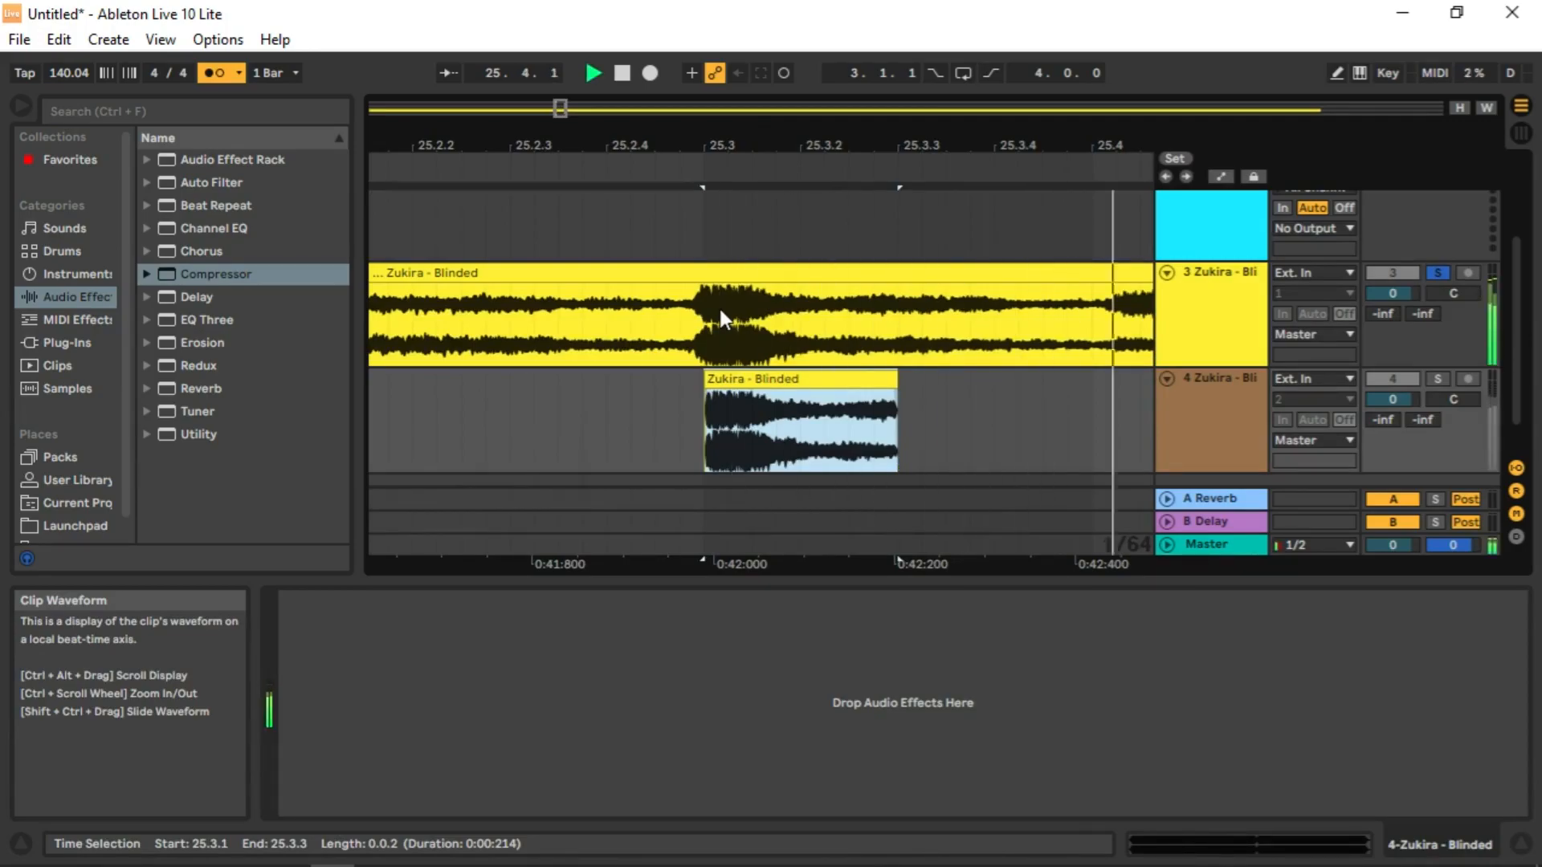
{"action": "left_click", "coordinate": [393, 434]}
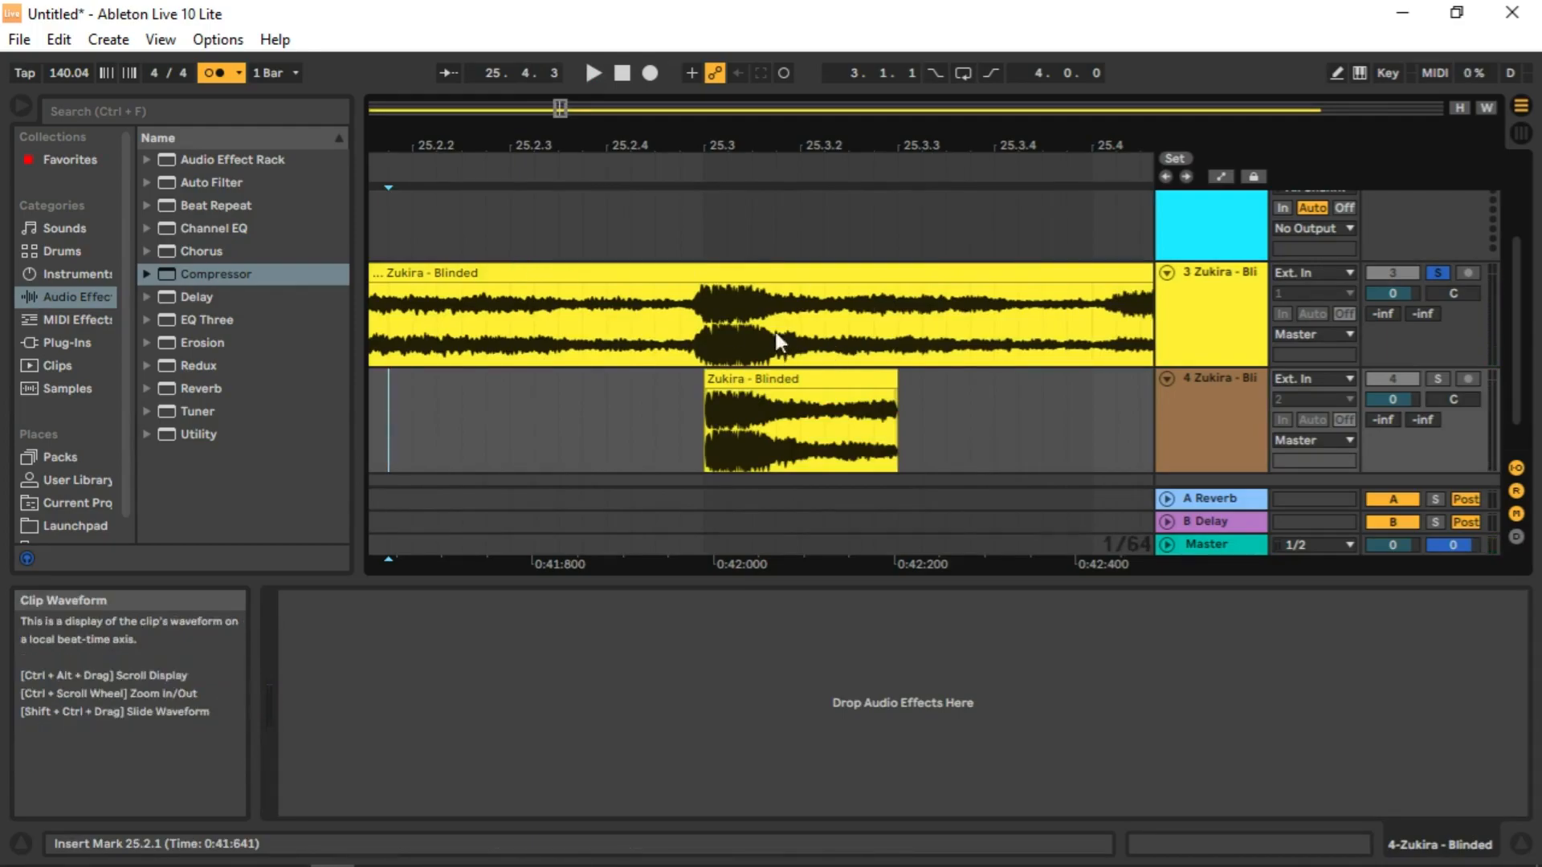
Shift the kick clip on track 4 earlier so it starts at 25.2.4, just ahead of the song's hit.
{"action": "left_click_drag", "start_coordinate": [798, 374], "coordinate": [779, 379]}
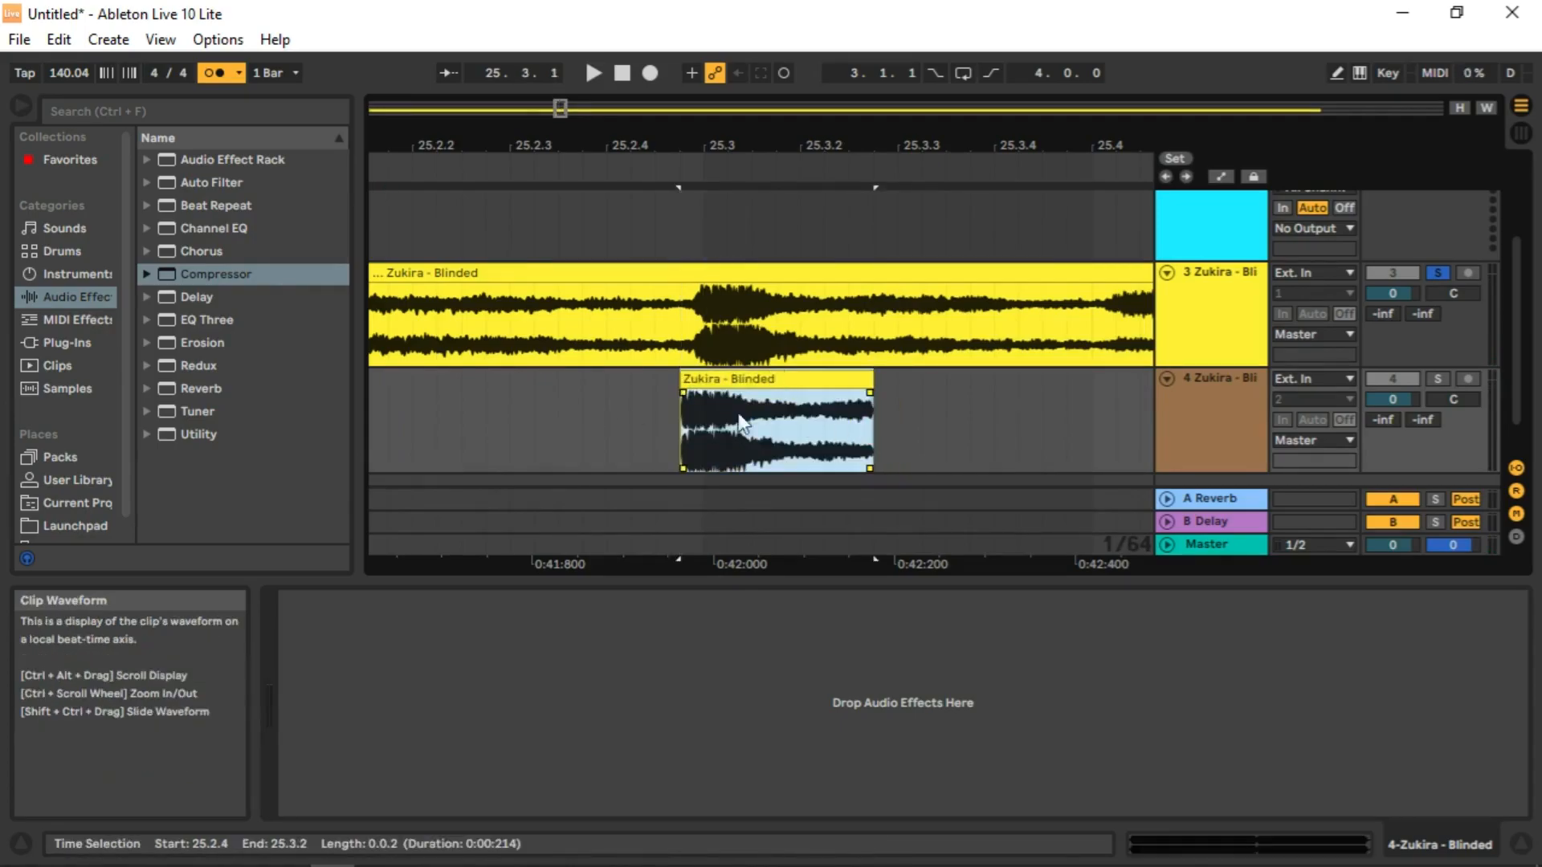
{"action": "left_click_drag", "start_coordinate": [698, 121], "coordinate": [698, 133]}
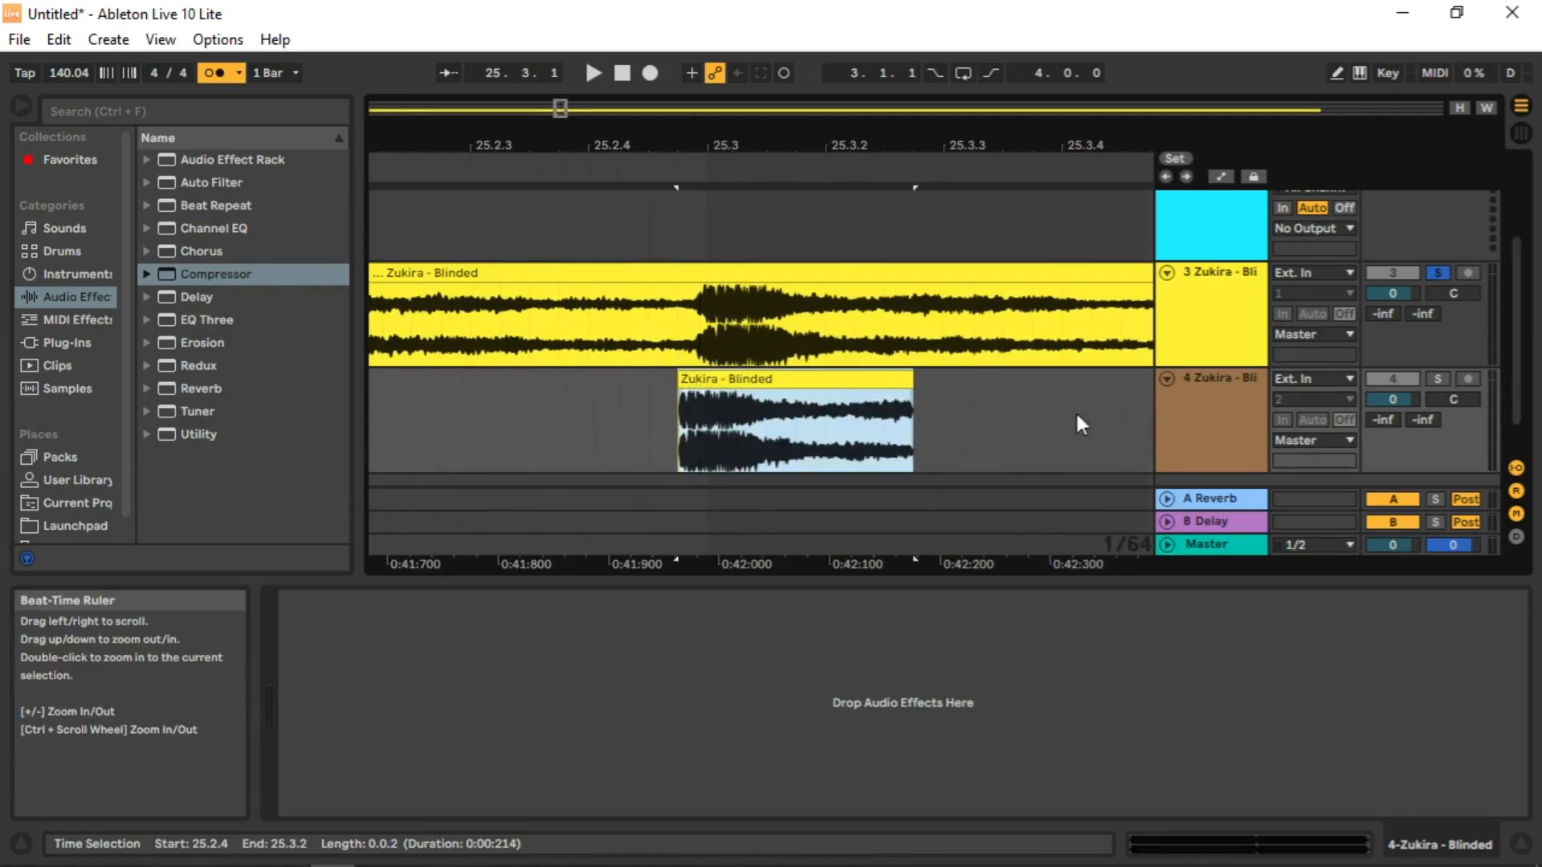
{"action": "left_click", "coordinate": [492, 423]}
Set the Compressor on track 3 to a 0.01 ms attack and a -29.7 dB threshold.
{"action": "left_click", "coordinate": [1203, 394]}
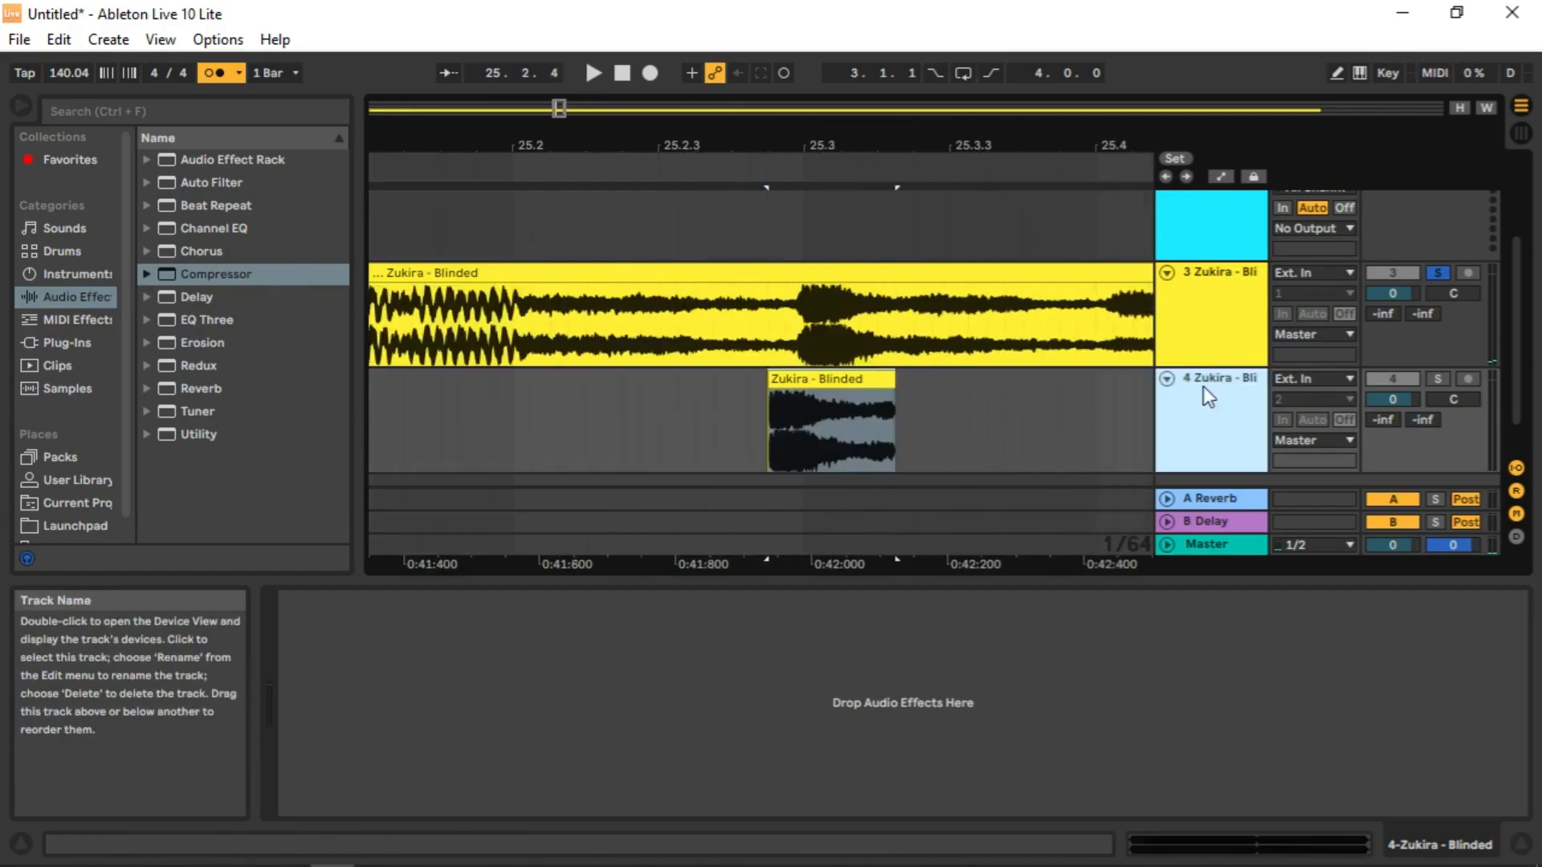
{"action": "left_click", "coordinate": [1202, 324]}
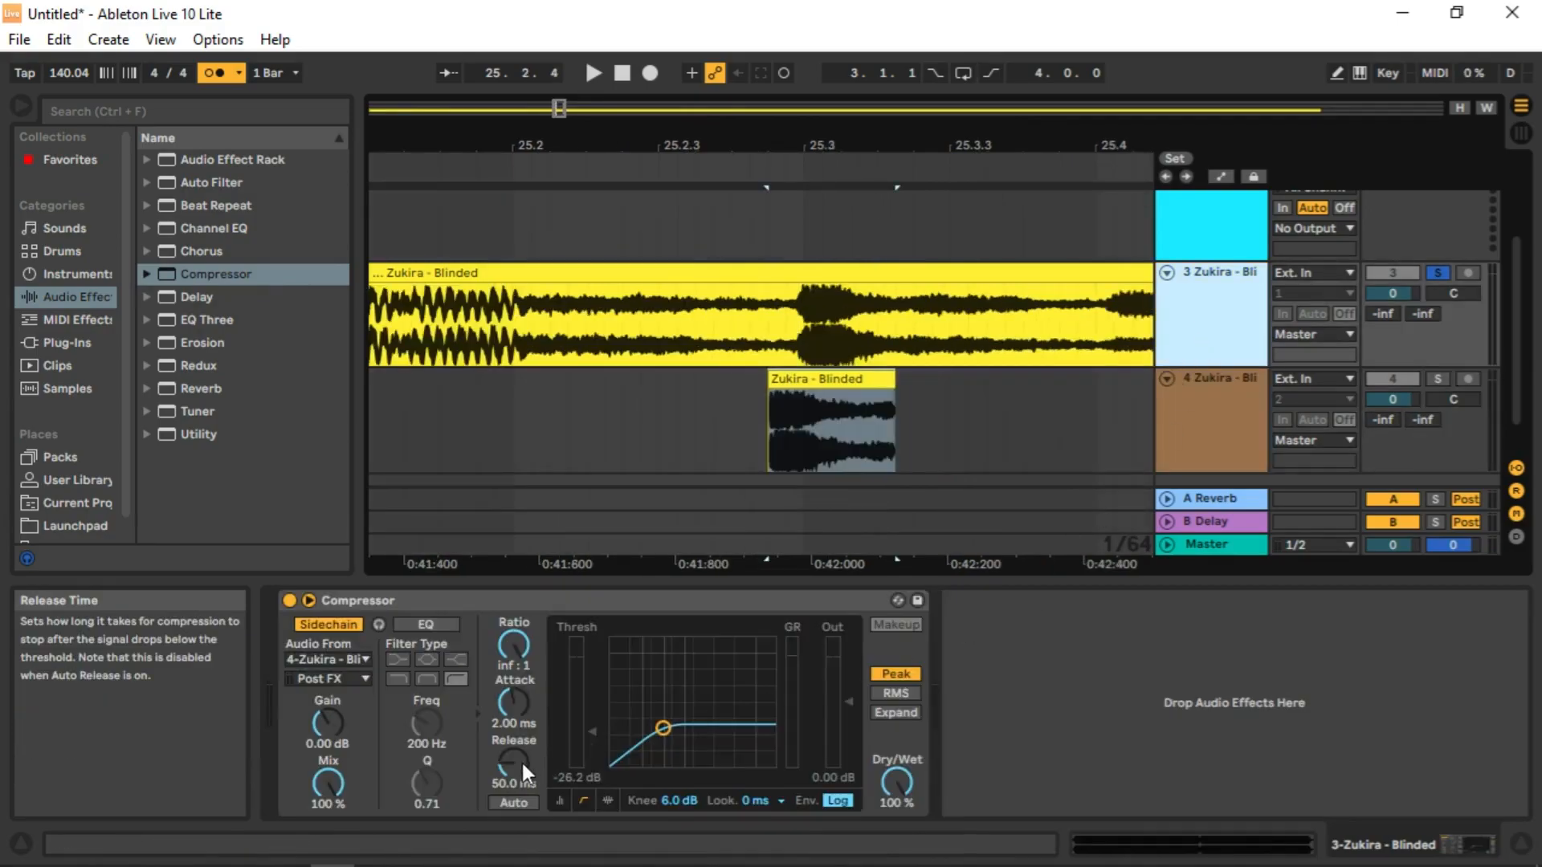
{"action": "left_click_drag", "start_coordinate": [518, 692], "coordinate": [517, 771]}
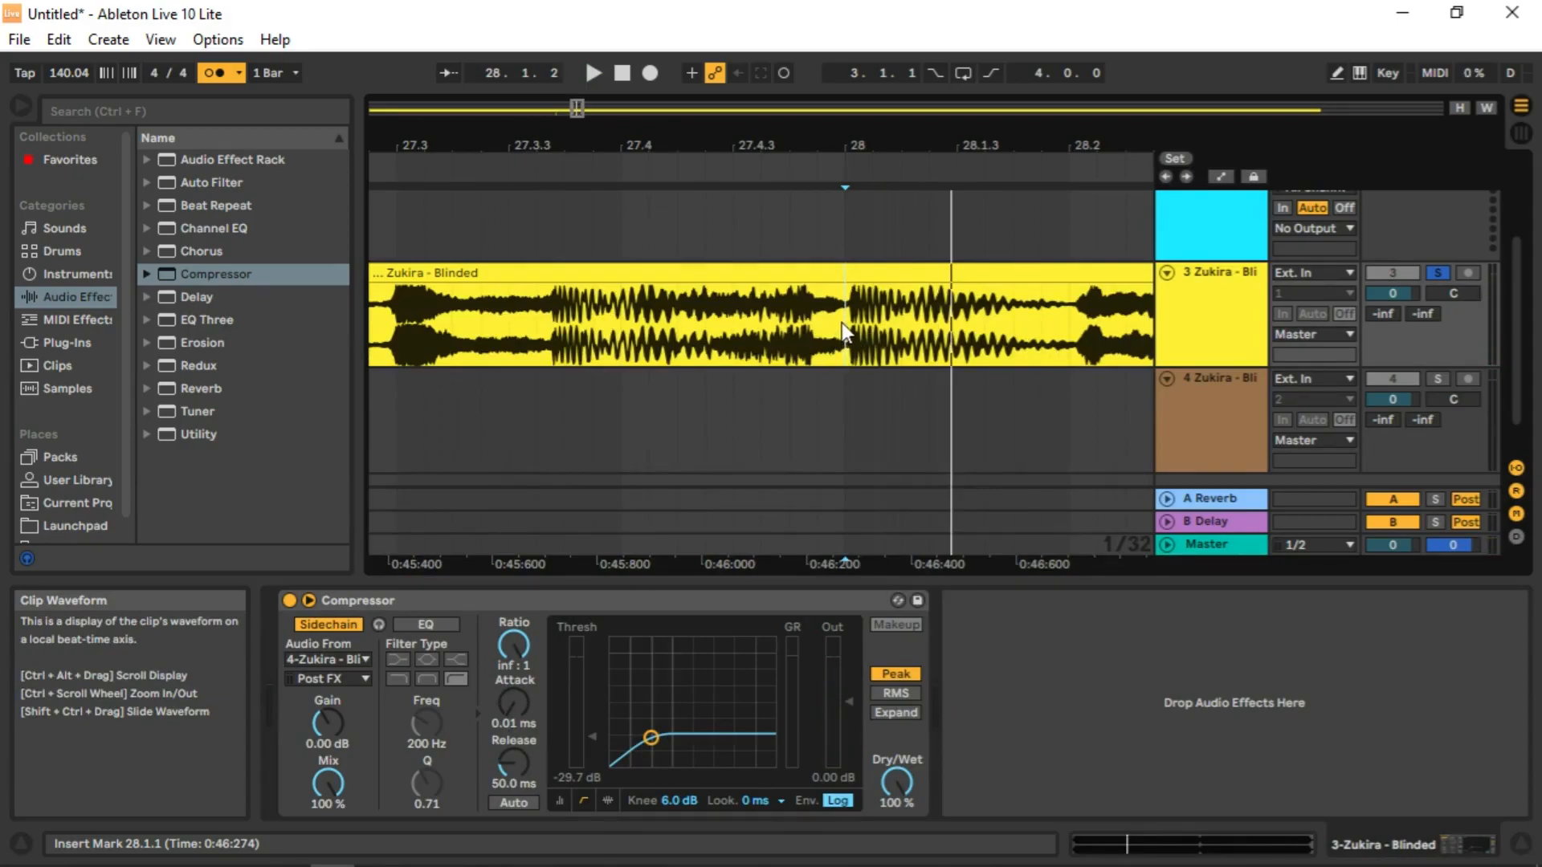
Cut the hit starting at 28.1.1 out of the song on track 3, then undo the cut.
{"action": "key", "text": "space"}
{"action": "left_click_drag", "start_coordinate": [845, 319], "coordinate": [1038, 317]}
{"action": "right_click", "coordinate": [916, 267]}
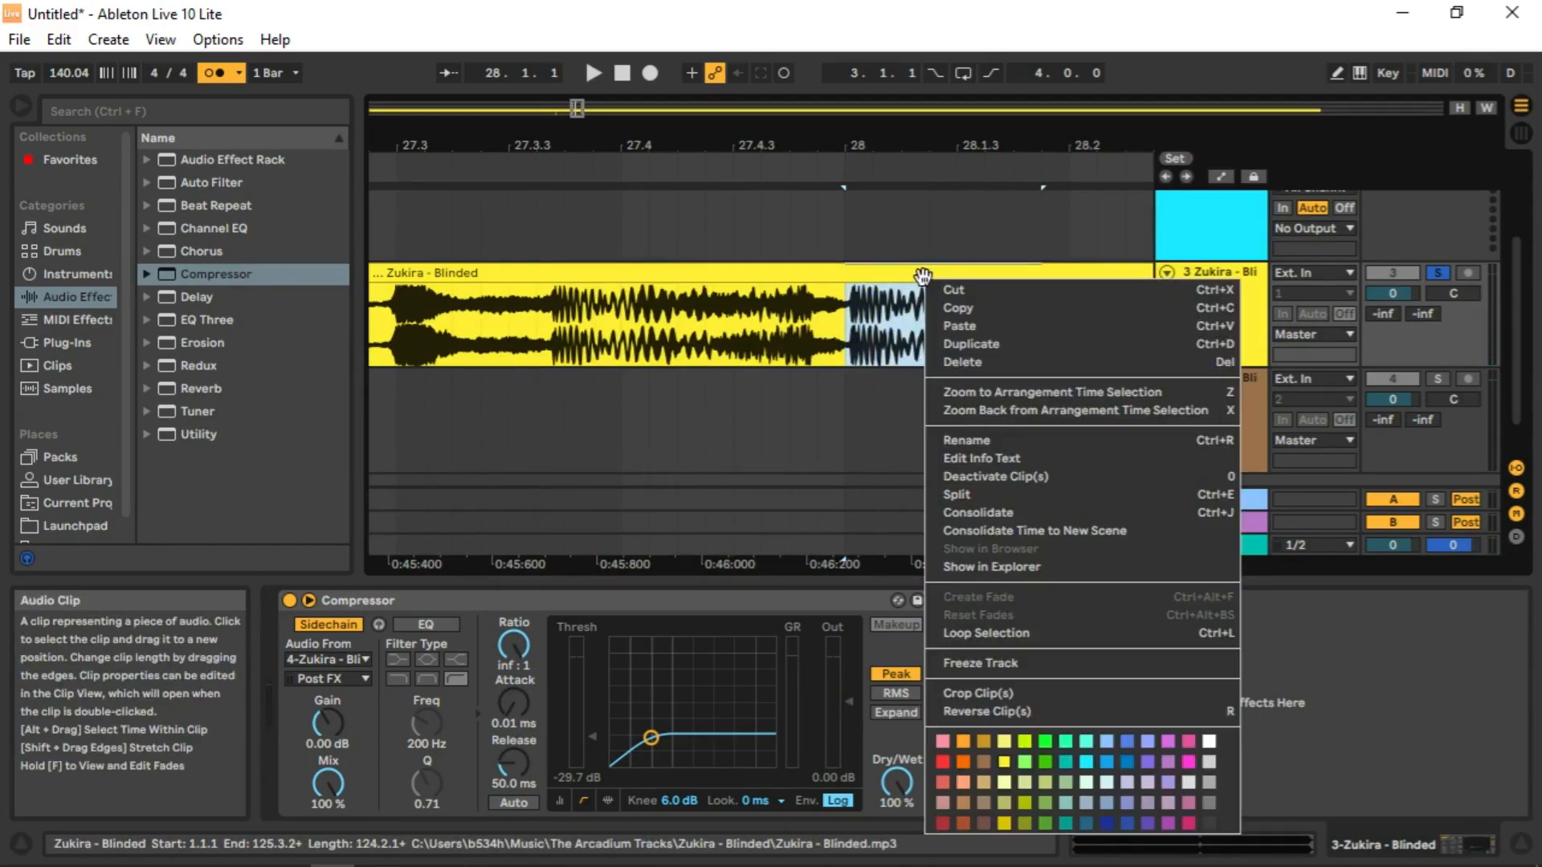
{"action": "left_click", "coordinate": [938, 291]}
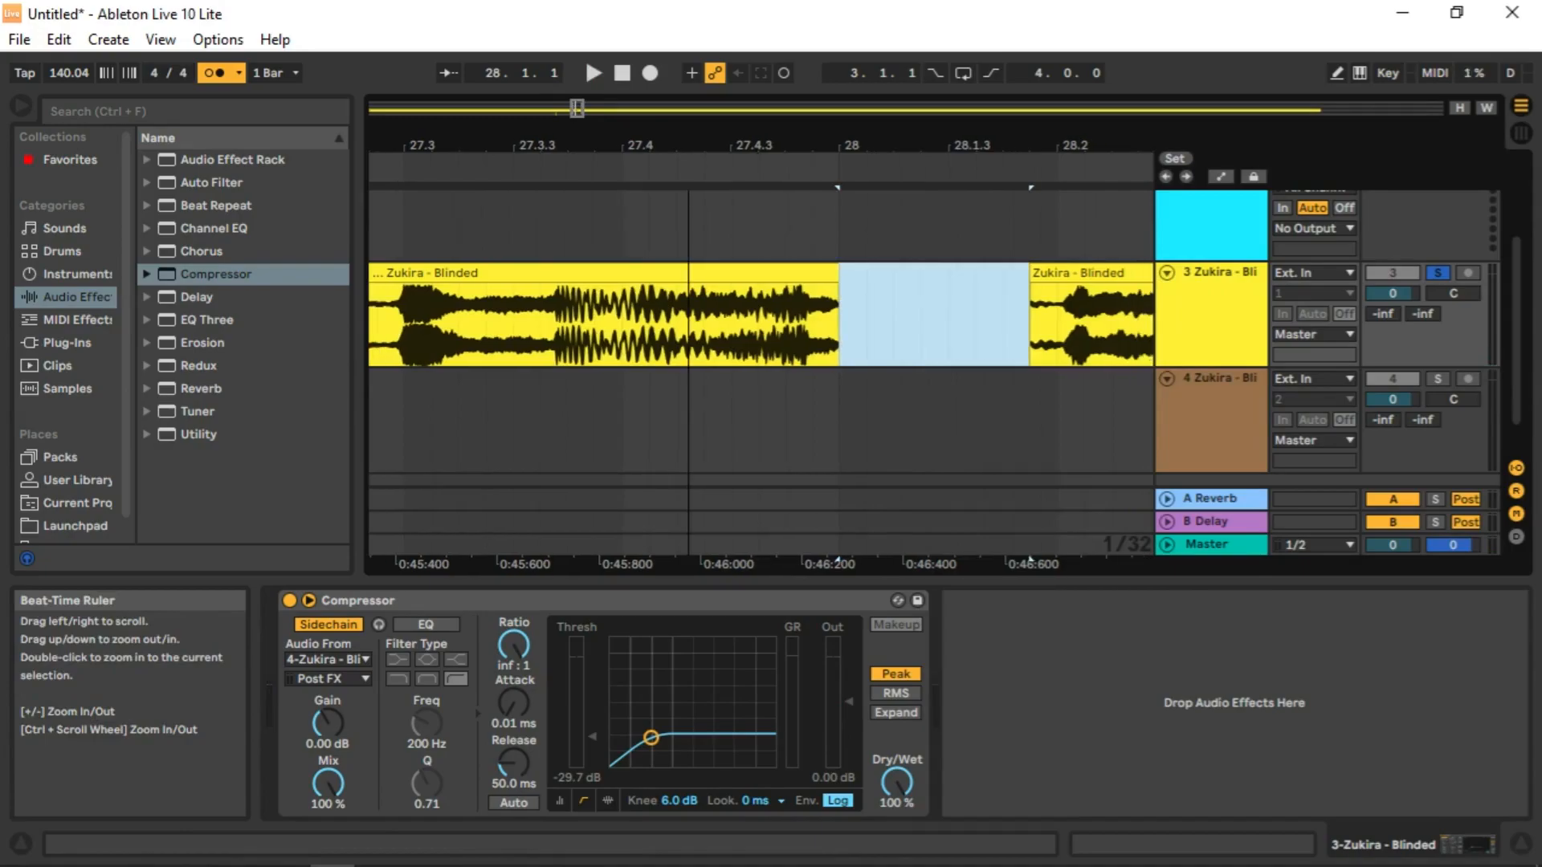
{"action": "left_click", "coordinate": [901, 309]}
{"action": "key", "text": "ctrl+z"}
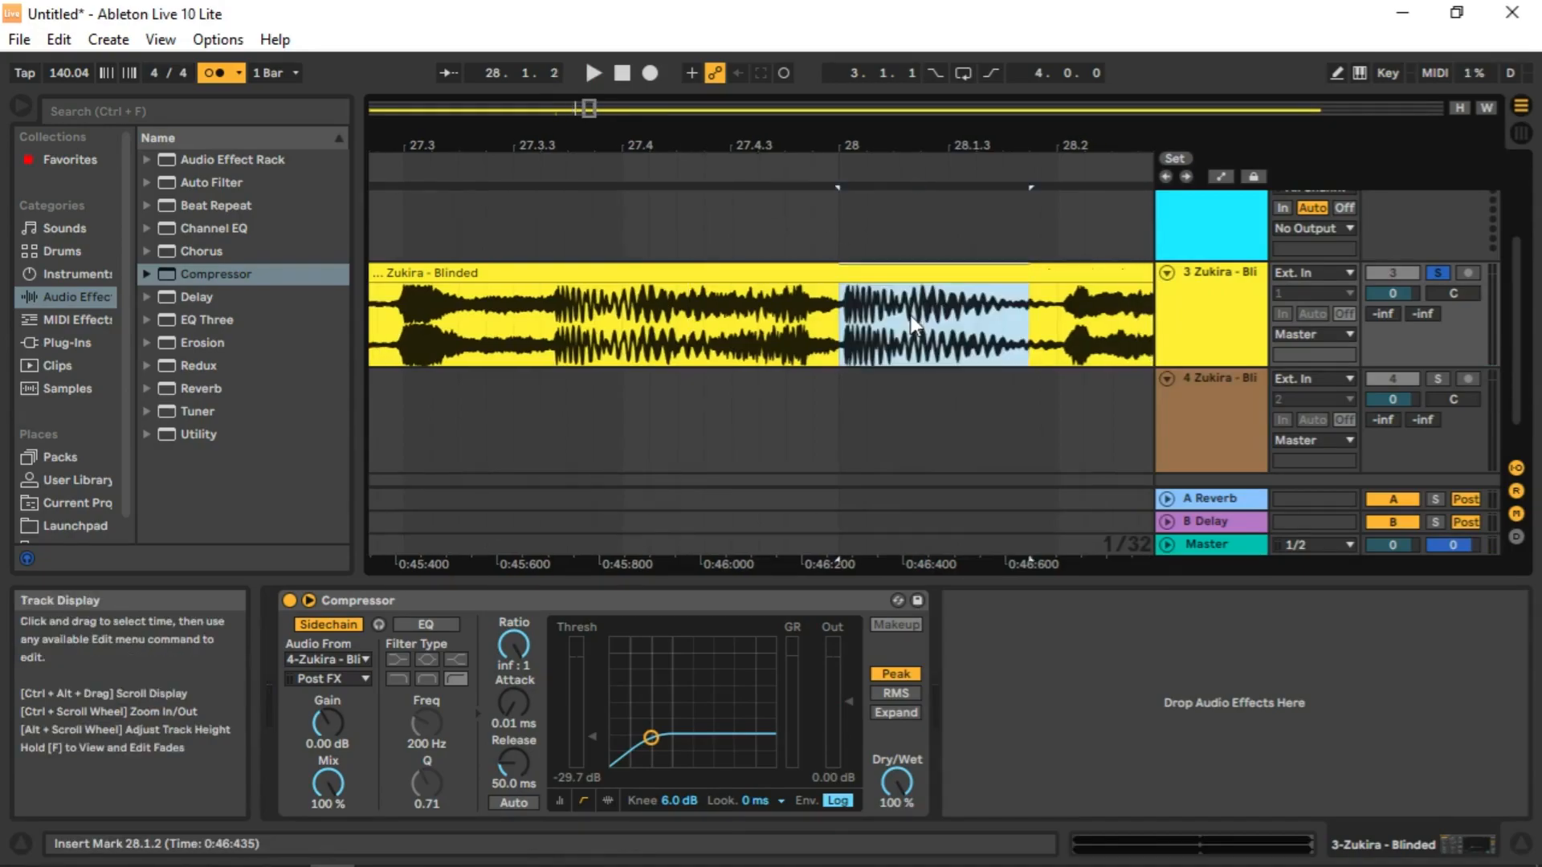
Copy the one-beat section from 28.1.1 to 28.2.1 of the song on track 3.
{"action": "left_click", "coordinate": [839, 325]}
{"action": "left_click_drag", "start_coordinate": [836, 328], "coordinate": [1057, 318]}
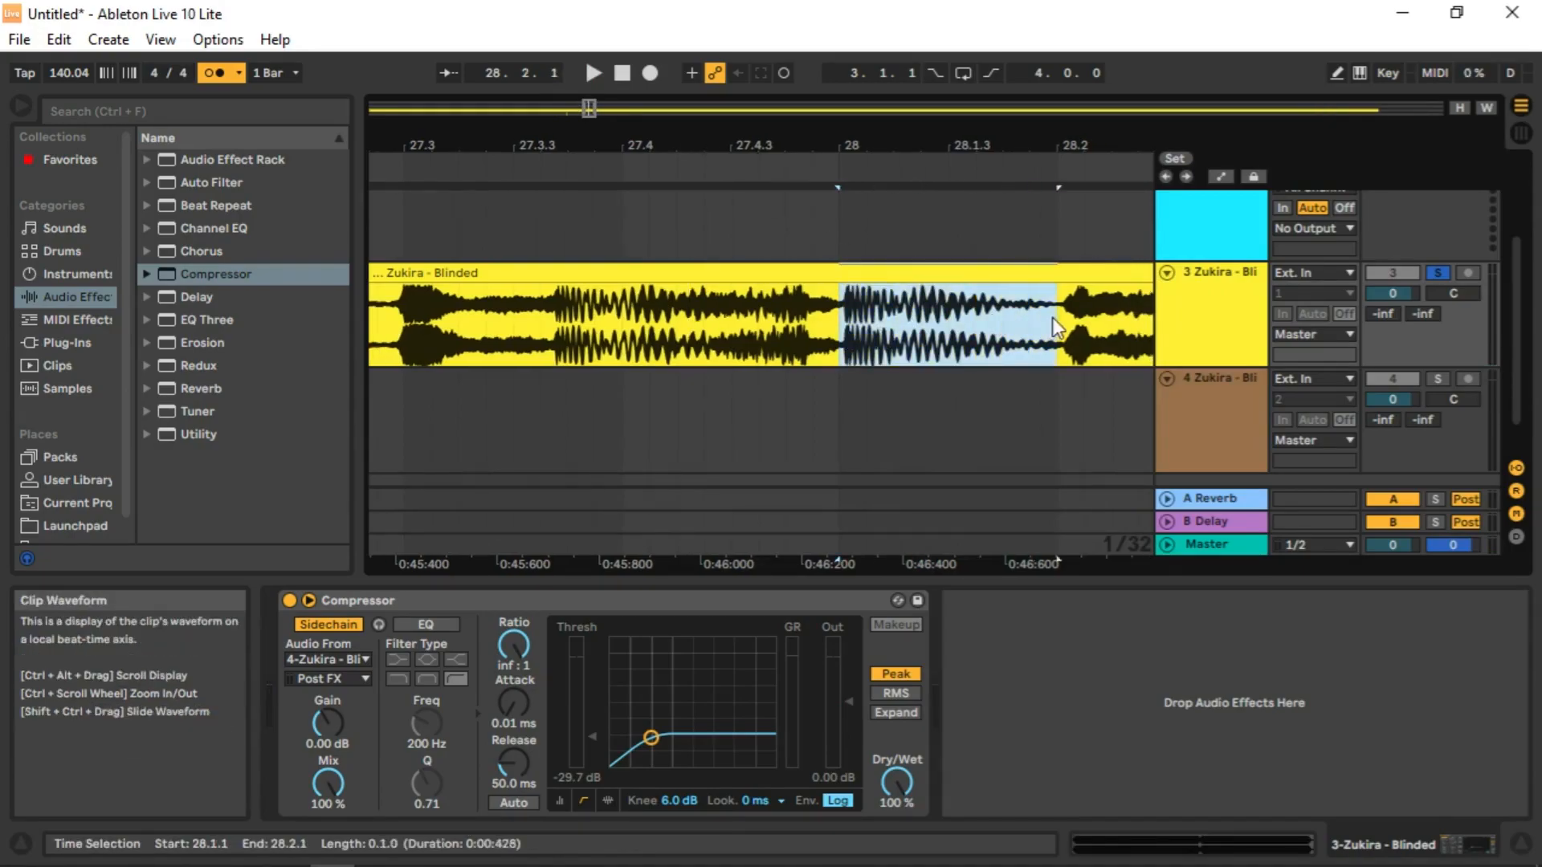
{"action": "right_click", "coordinate": [935, 273]}
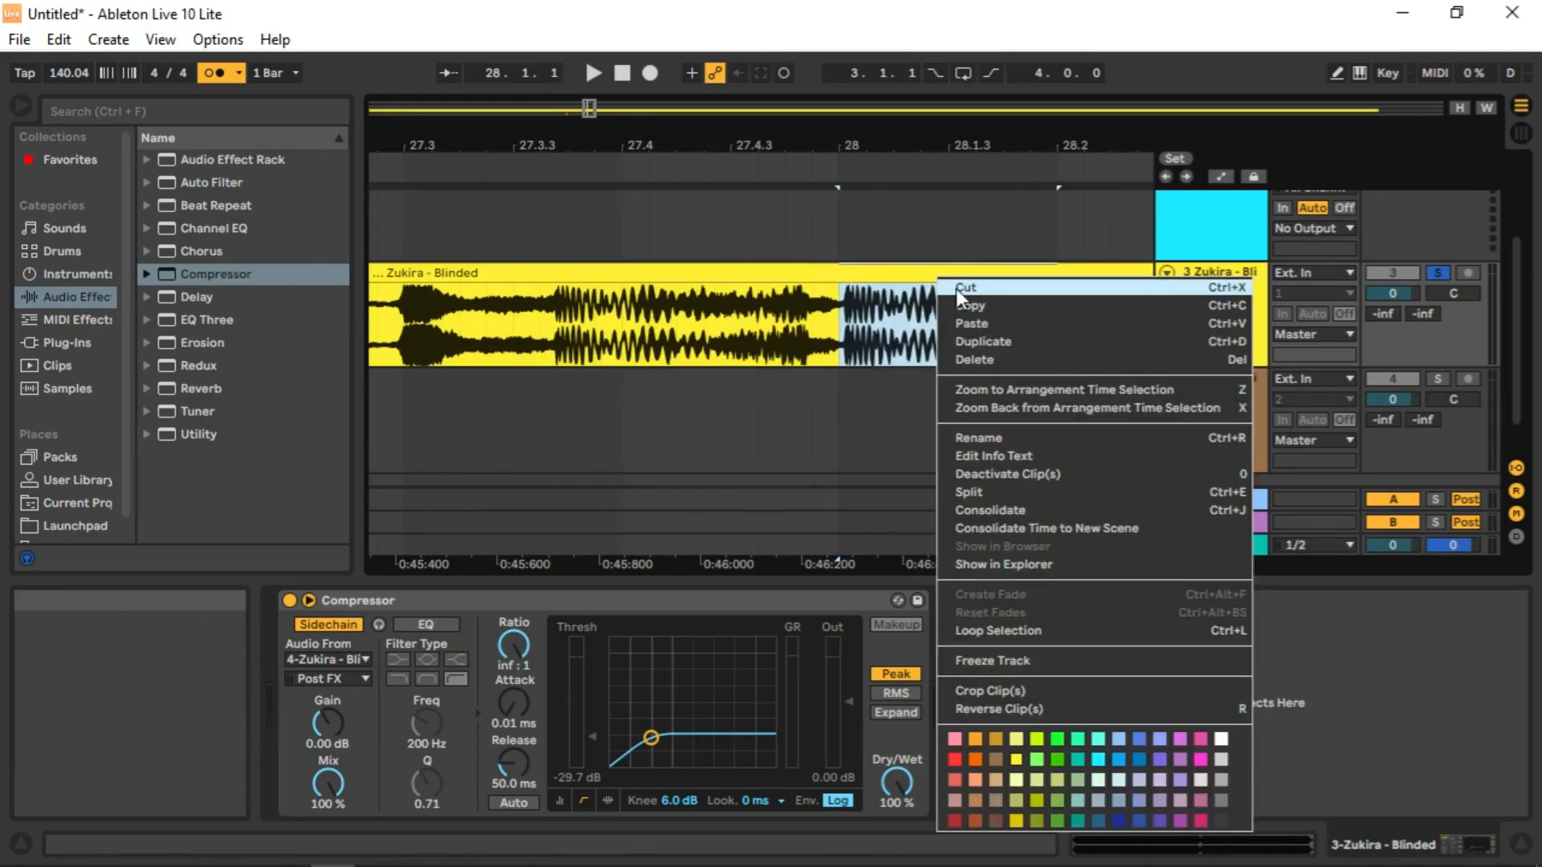
{"action": "left_click", "coordinate": [959, 309]}
Play the song from 24.2.1 to find the next hit, then paste the copied section onto track 4 at 24.4.4.
{"action": "left_click_drag", "start_coordinate": [812, 146], "coordinate": [1297, 89]}
{"action": "left_click", "coordinate": [493, 411]}
{"action": "key", "text": "space"}
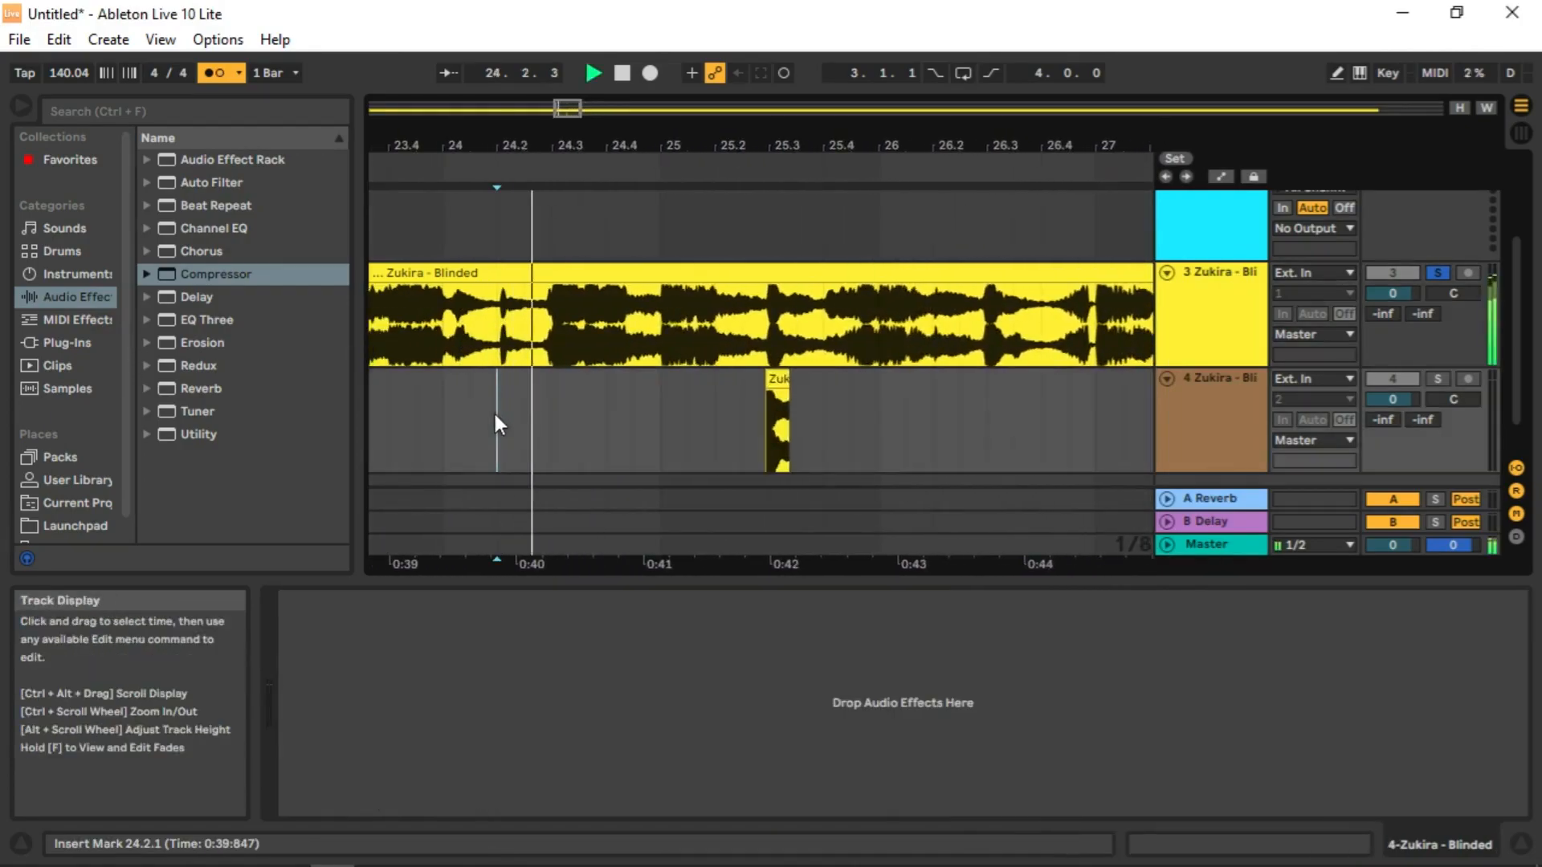
{"action": "left_click_drag", "start_coordinate": [614, 146], "coordinate": [409, 225]}
{"action": "key", "text": "space"}
{"action": "key", "text": "space"}
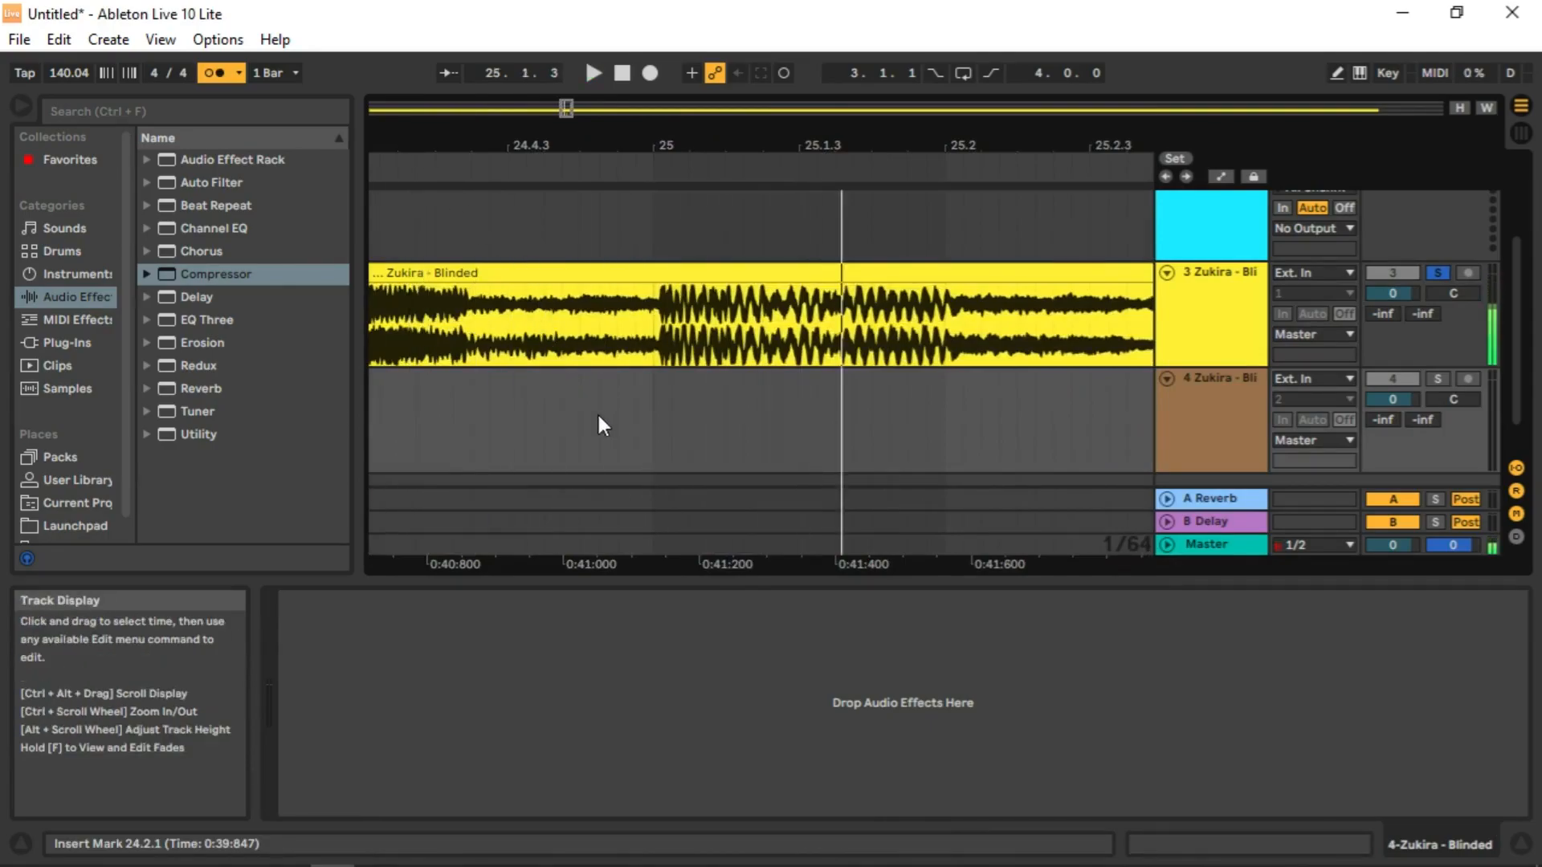
{"action": "left_click", "coordinate": [599, 401]}
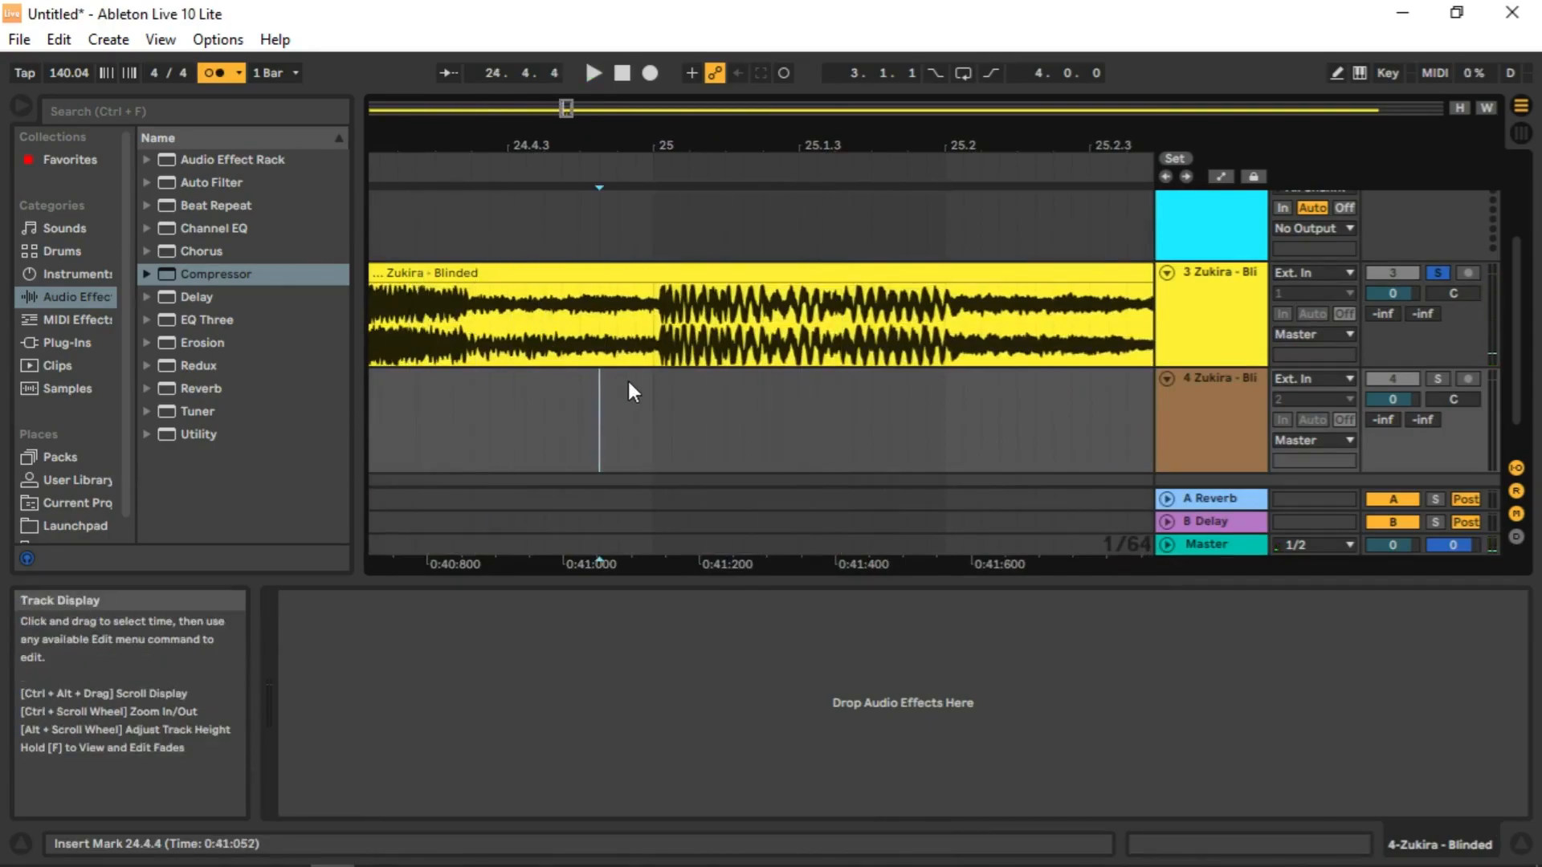
{"action": "key", "text": "ctrl+v"}
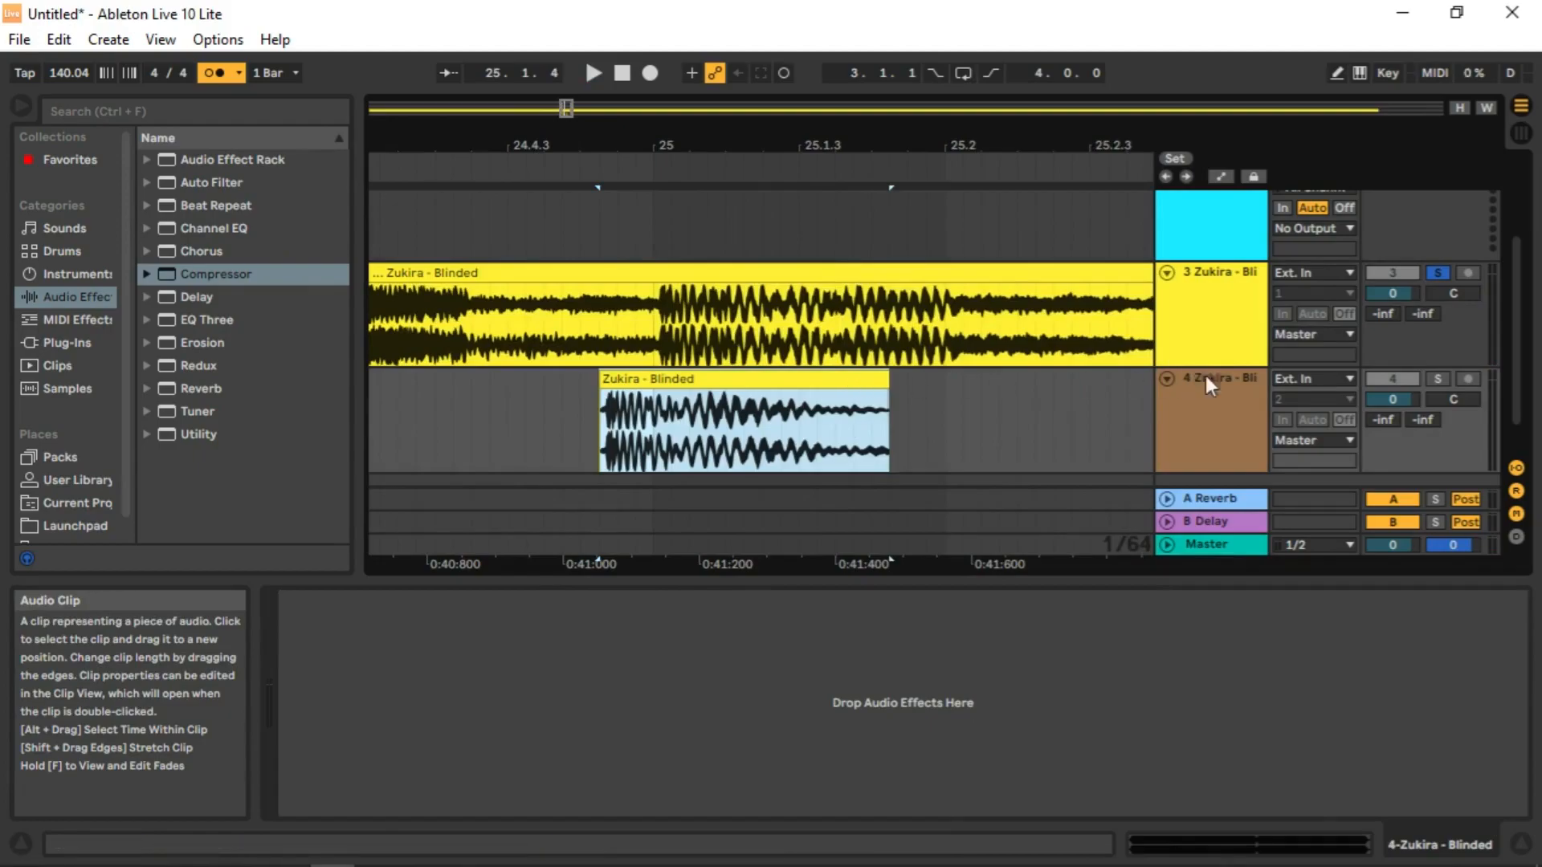
Solo track 4, trim the end of the newly pasted clip to about 25.1.2 and play it to check.
{"action": "left_click", "coordinate": [1437, 379]}
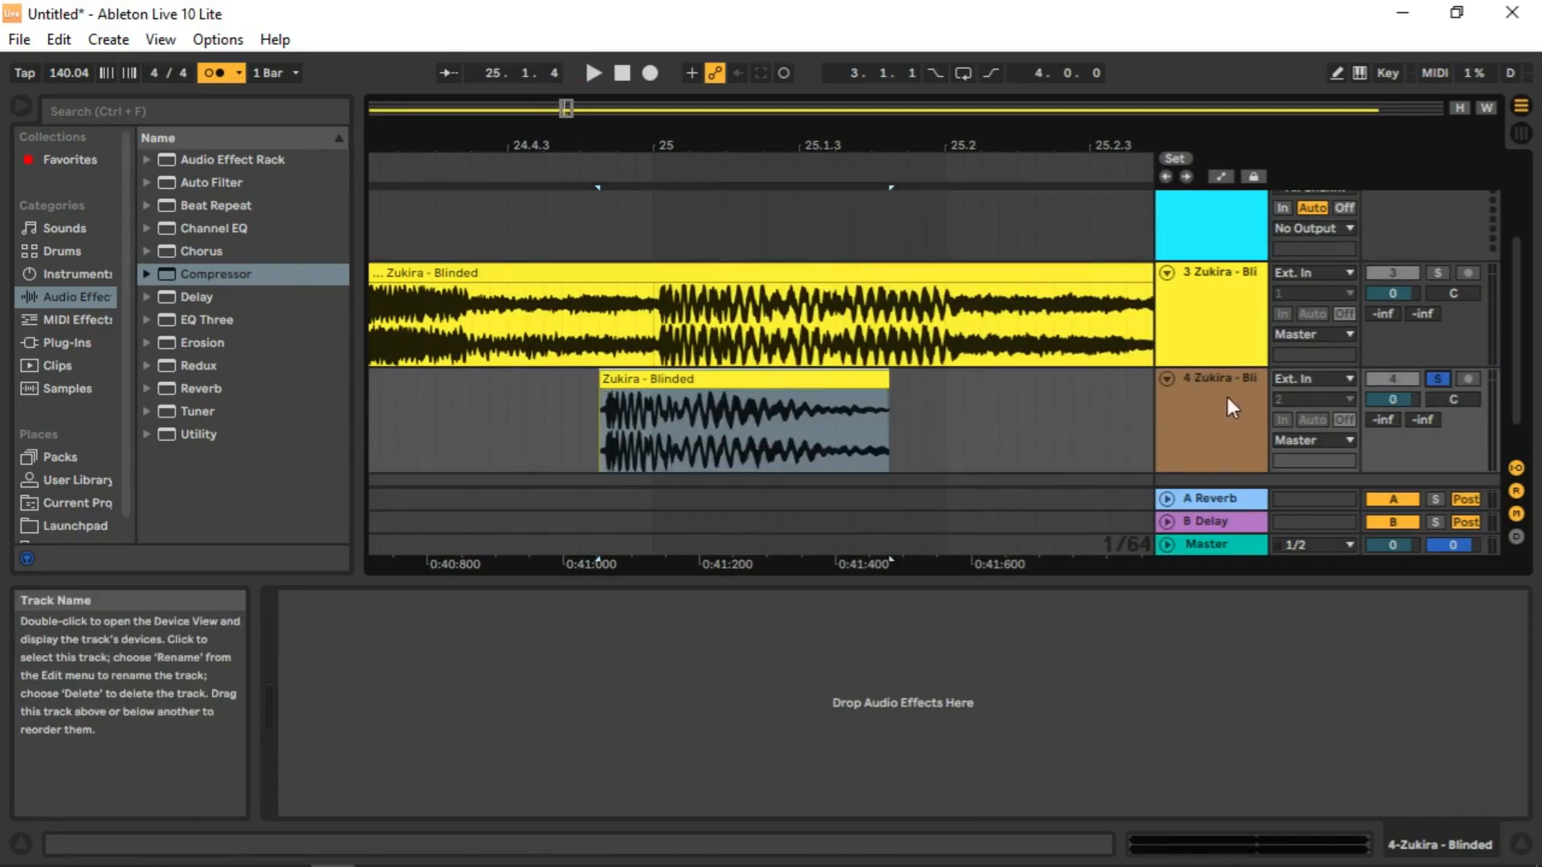
{"action": "key", "text": "space"}
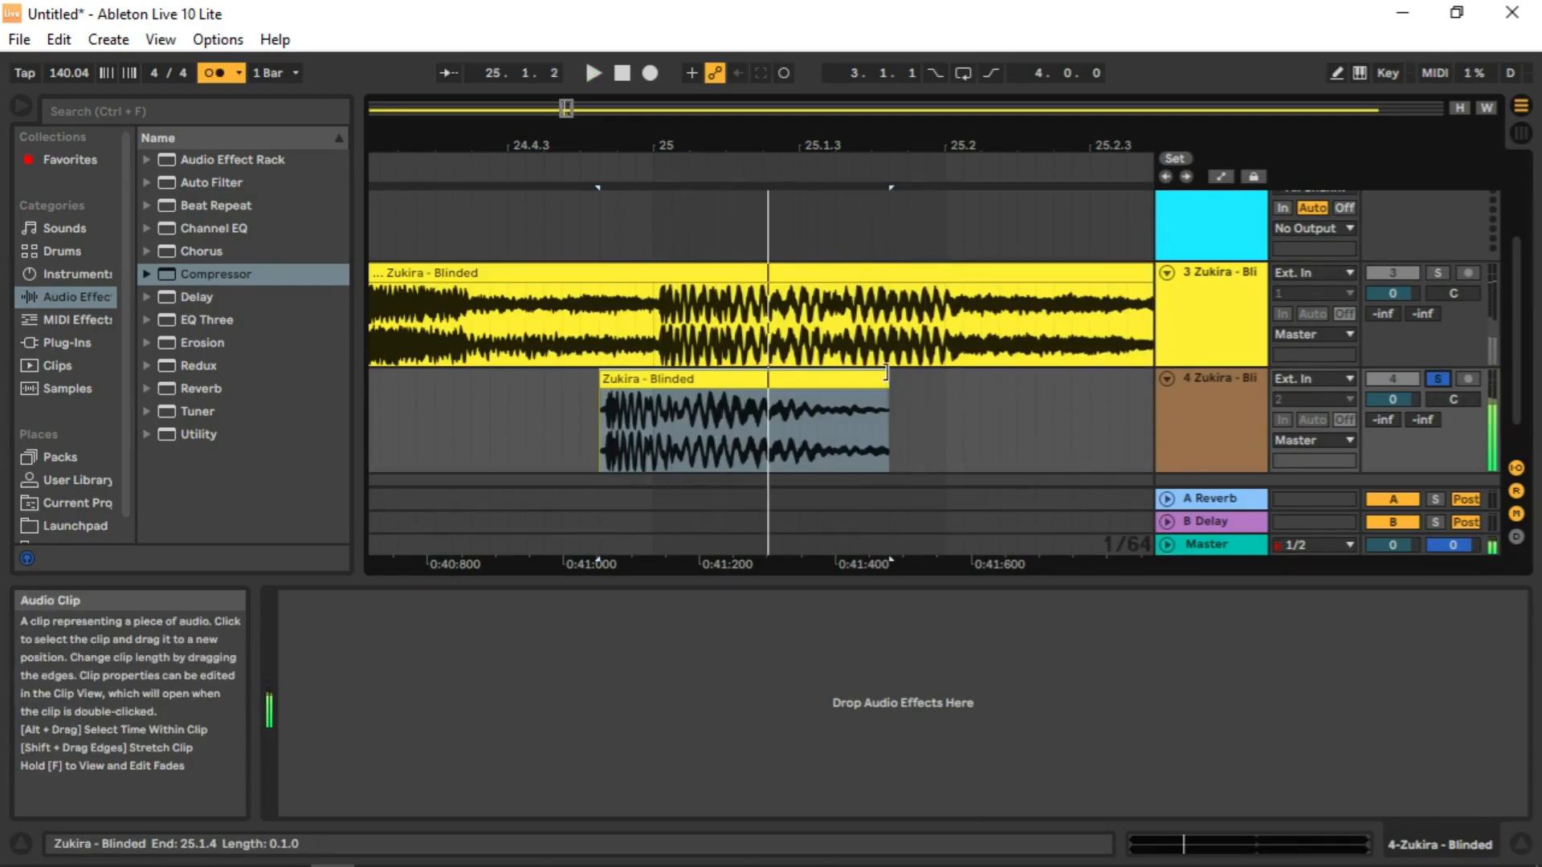
{"action": "key", "text": "space"}
{"action": "left_click_drag", "start_coordinate": [883, 378], "coordinate": [764, 377]}
{"action": "key", "text": "space"}
{"action": "key", "text": "space"}
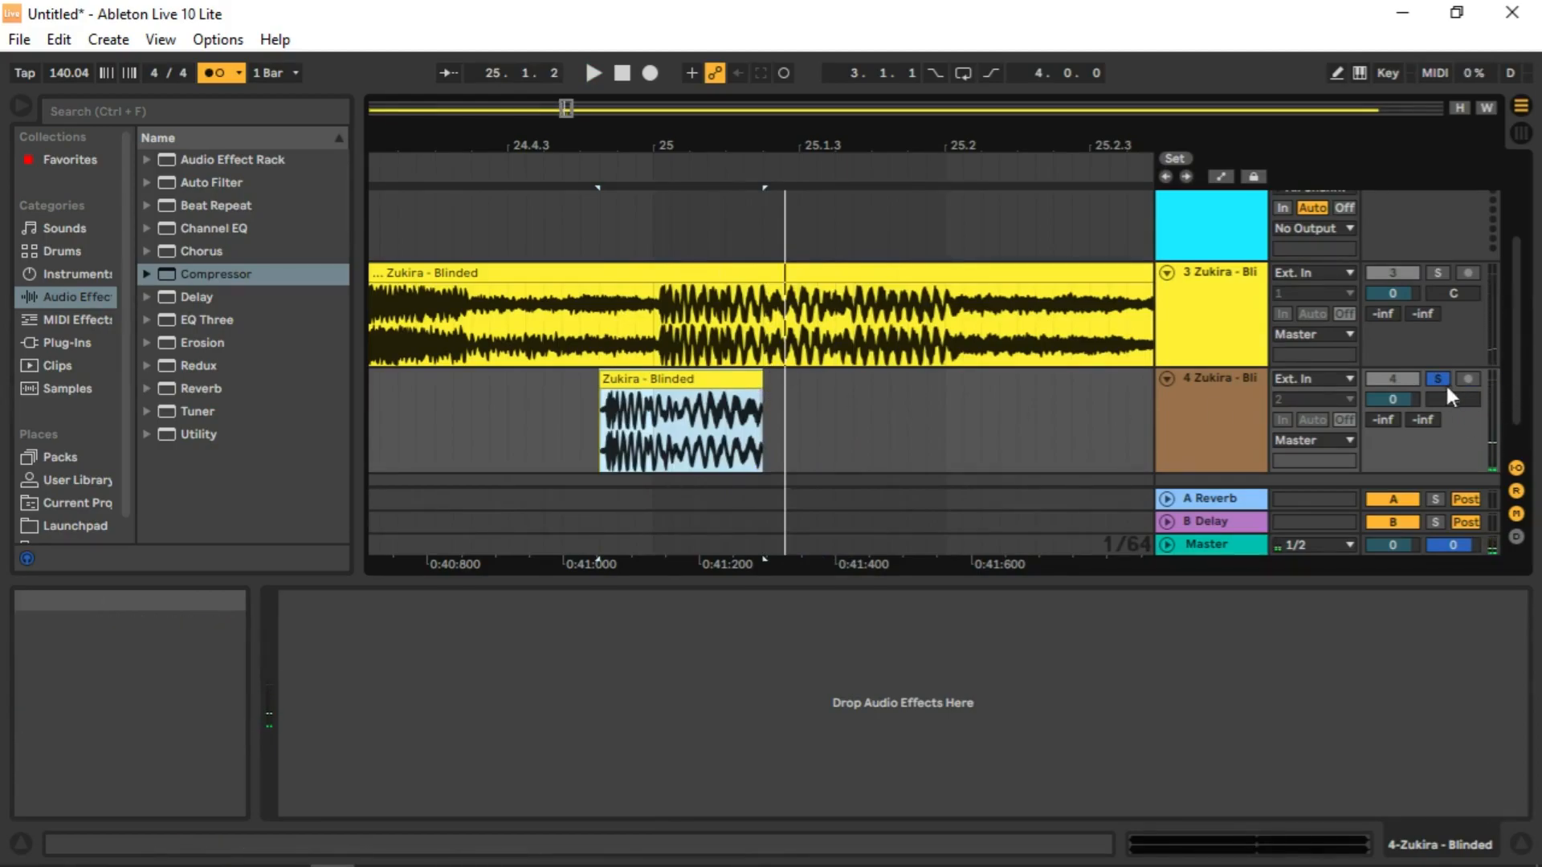
Solo track 3 and play the song from 24.4.1 to check the ducking triggered by the new clip.
{"action": "left_click", "coordinate": [1436, 274]}
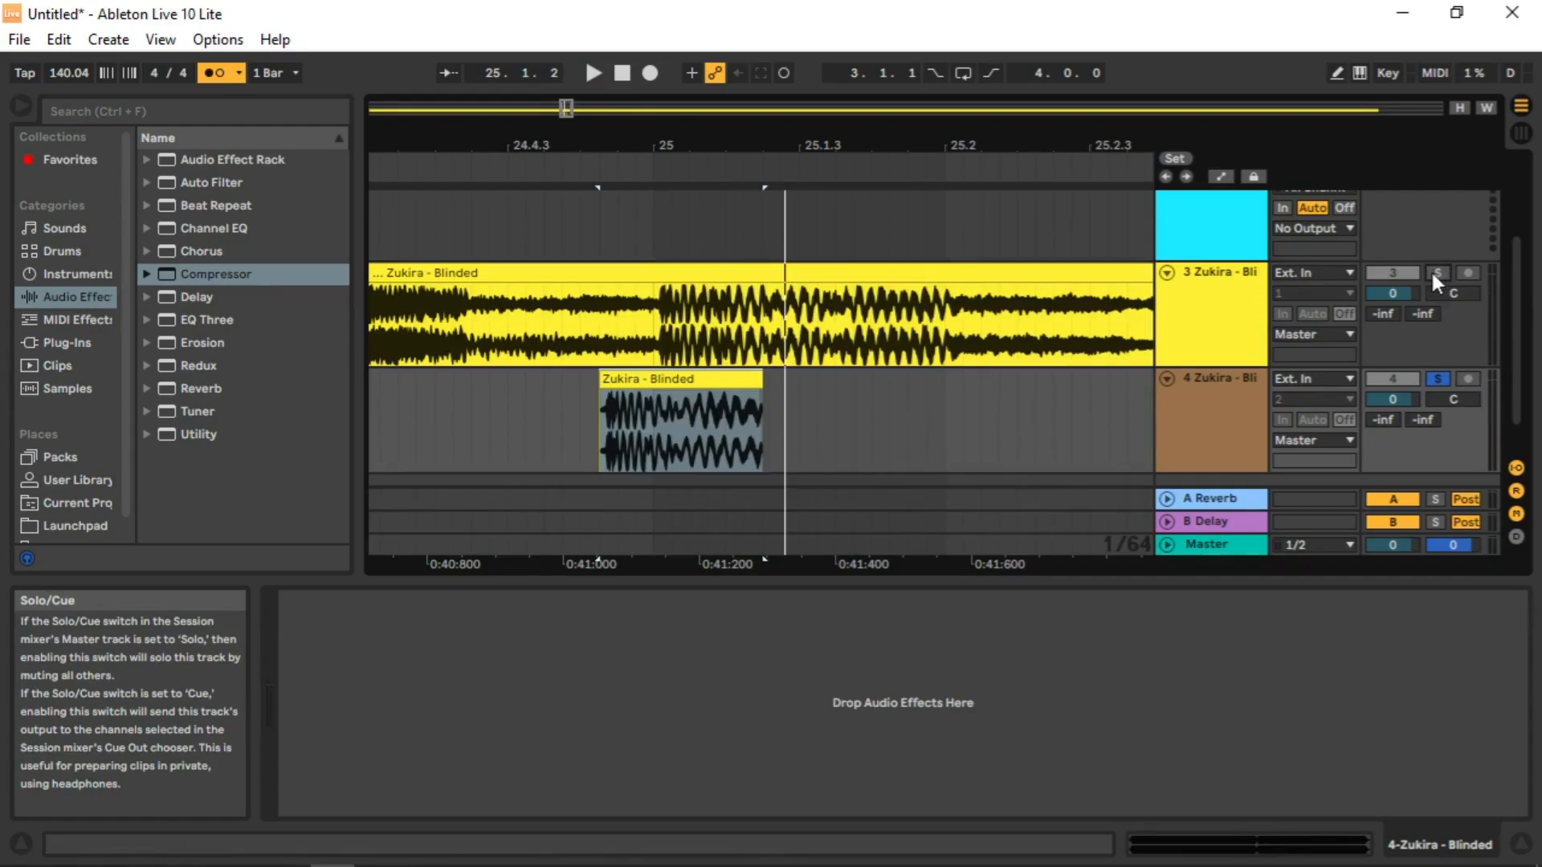
{"action": "left_click", "coordinate": [379, 416]}
{"action": "key", "text": "space"}
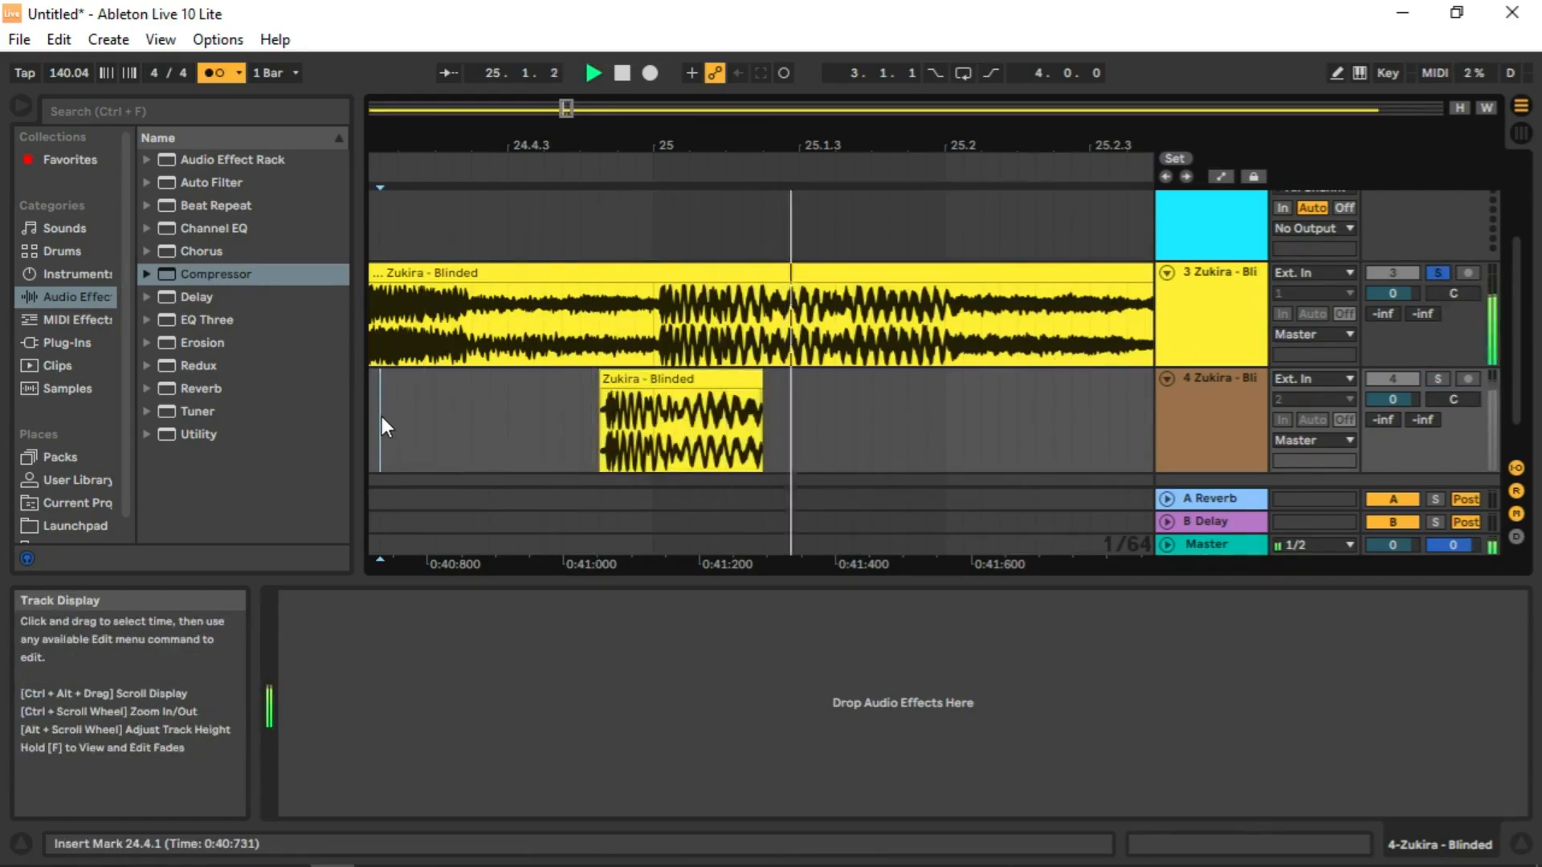
{"action": "key", "text": "space"}
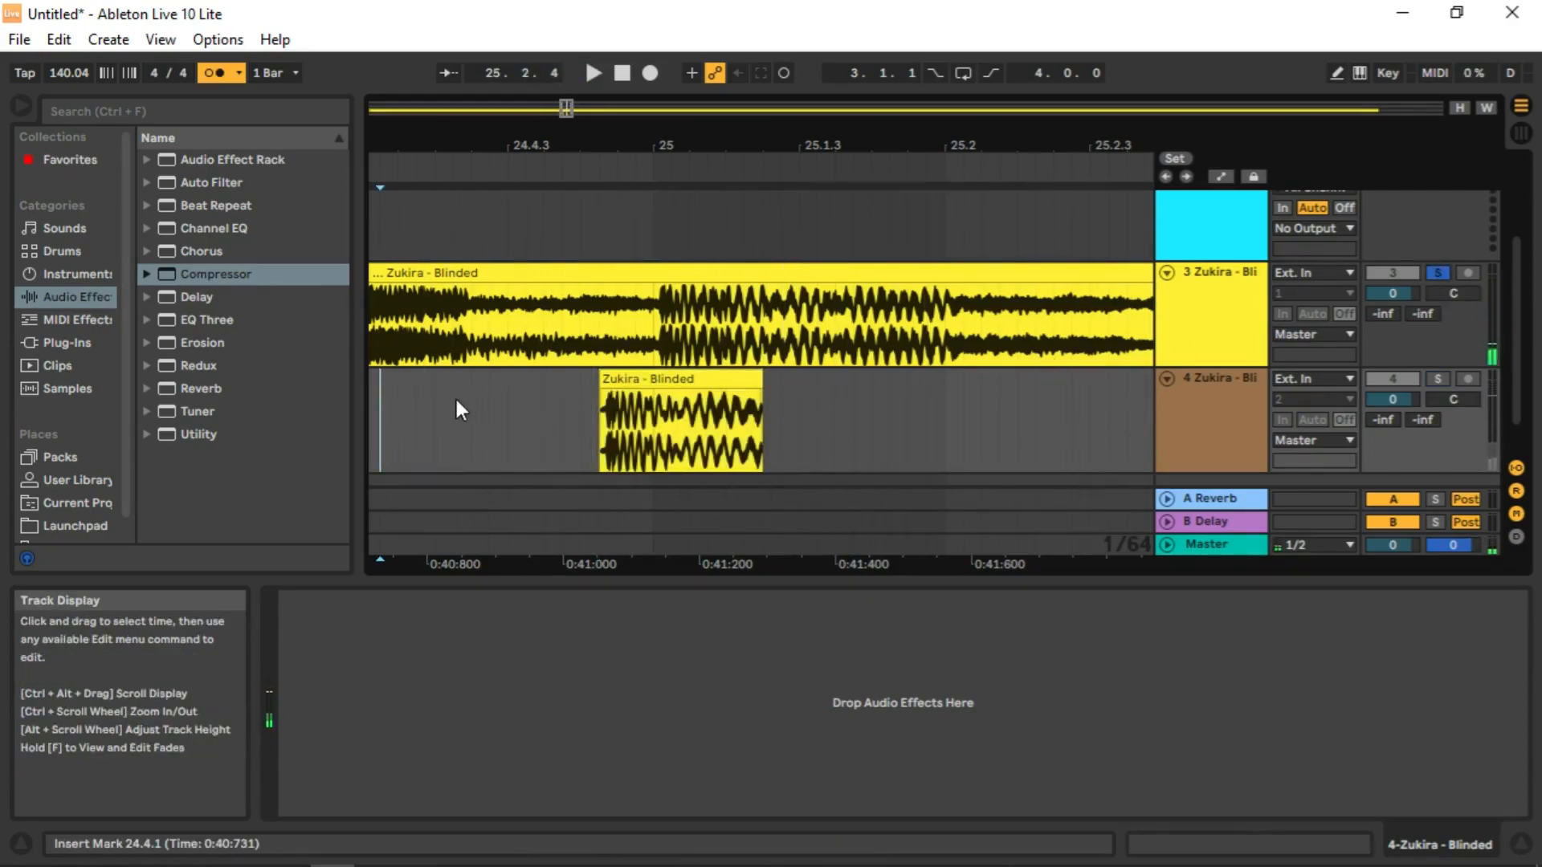
{"action": "key", "text": "space"}
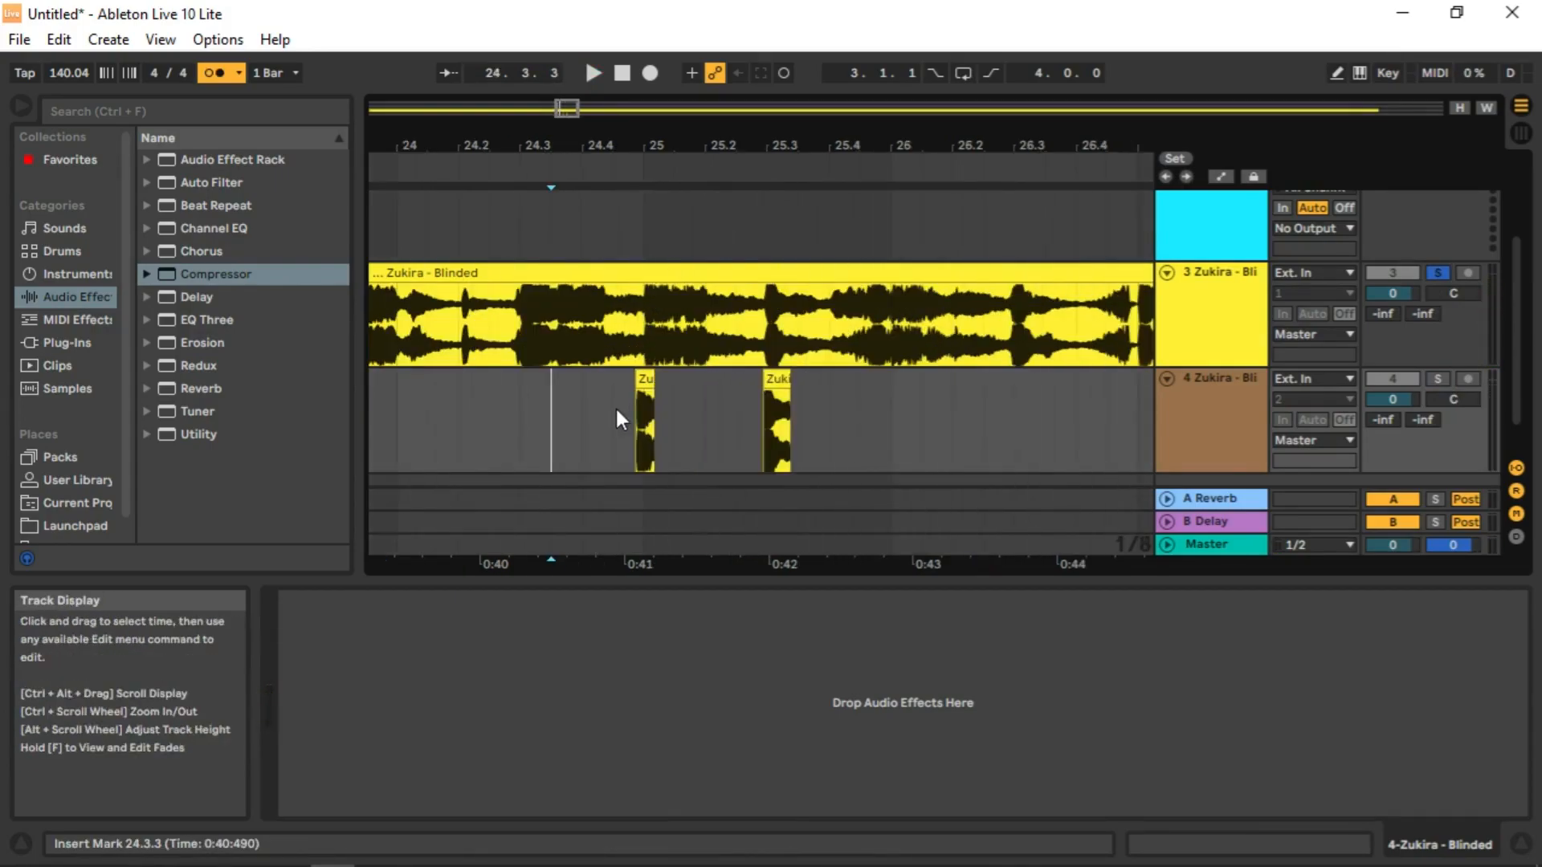
Copy the two trigger clips on track 4 between 24.4.3 and 25.3.3, paste them at 25.4.3 and play from 24.4.3 to check.
{"action": "left_click_drag", "start_coordinate": [611, 406], "coordinate": [808, 409]}
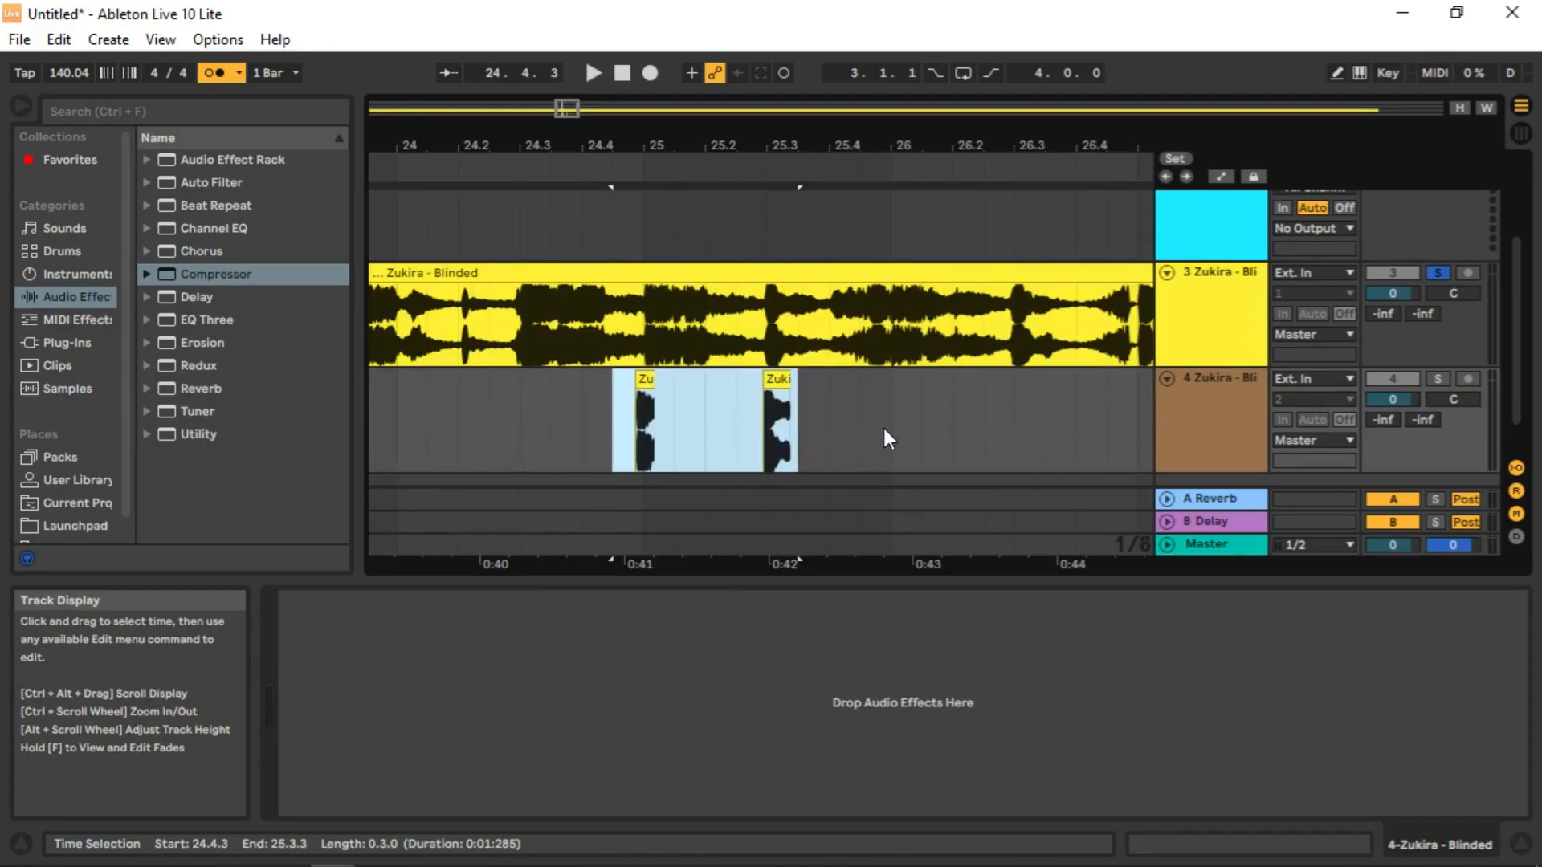
{"action": "left_click", "coordinate": [860, 425]}
{"action": "key", "text": "ctrl+v"}
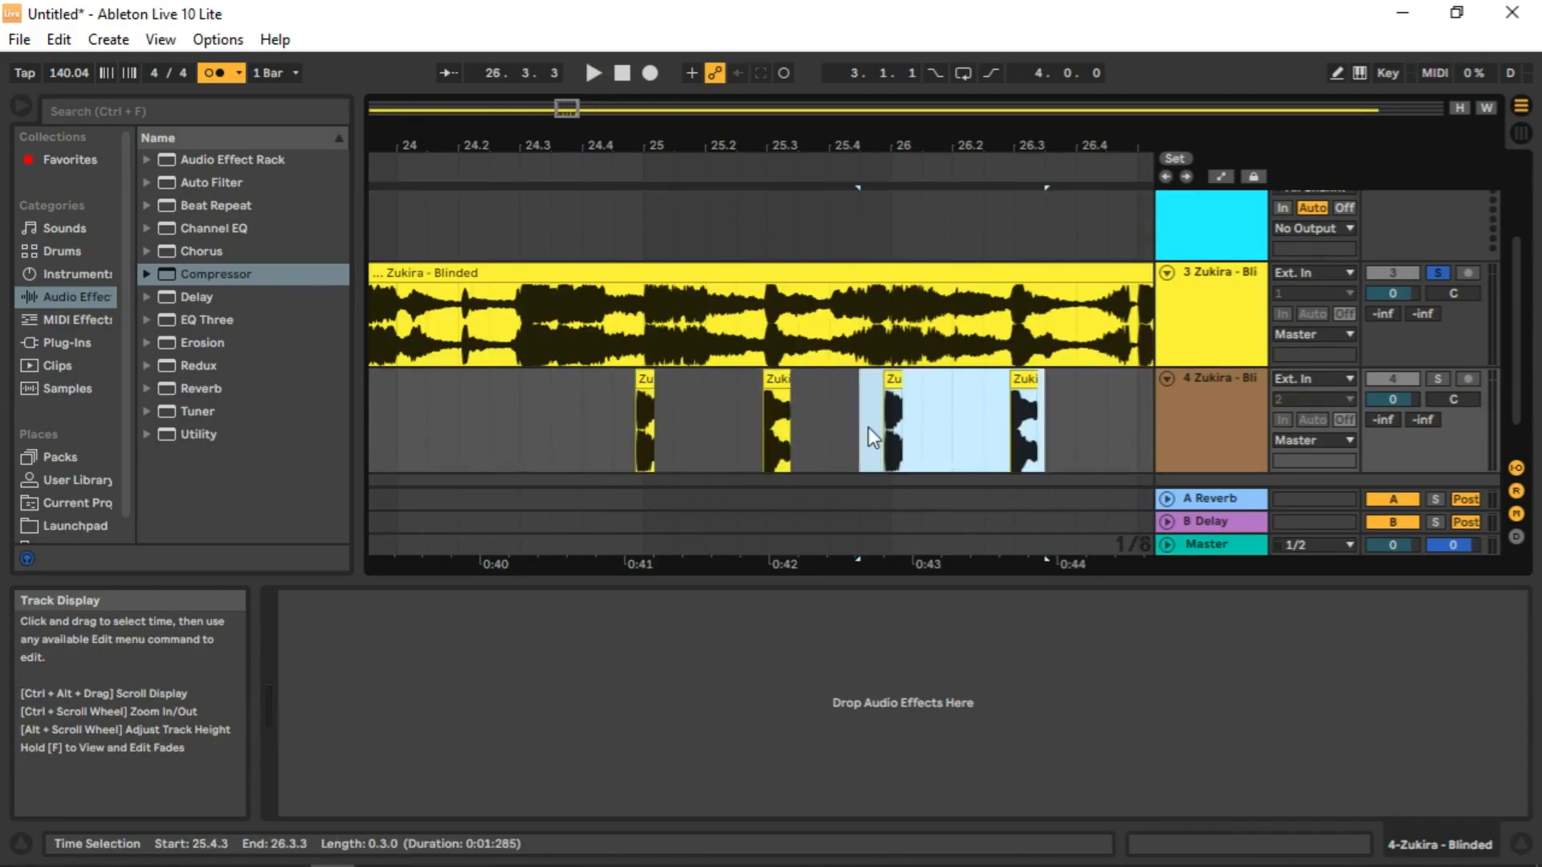
{"action": "left_click", "coordinate": [612, 441]}
{"action": "key", "text": "space"}
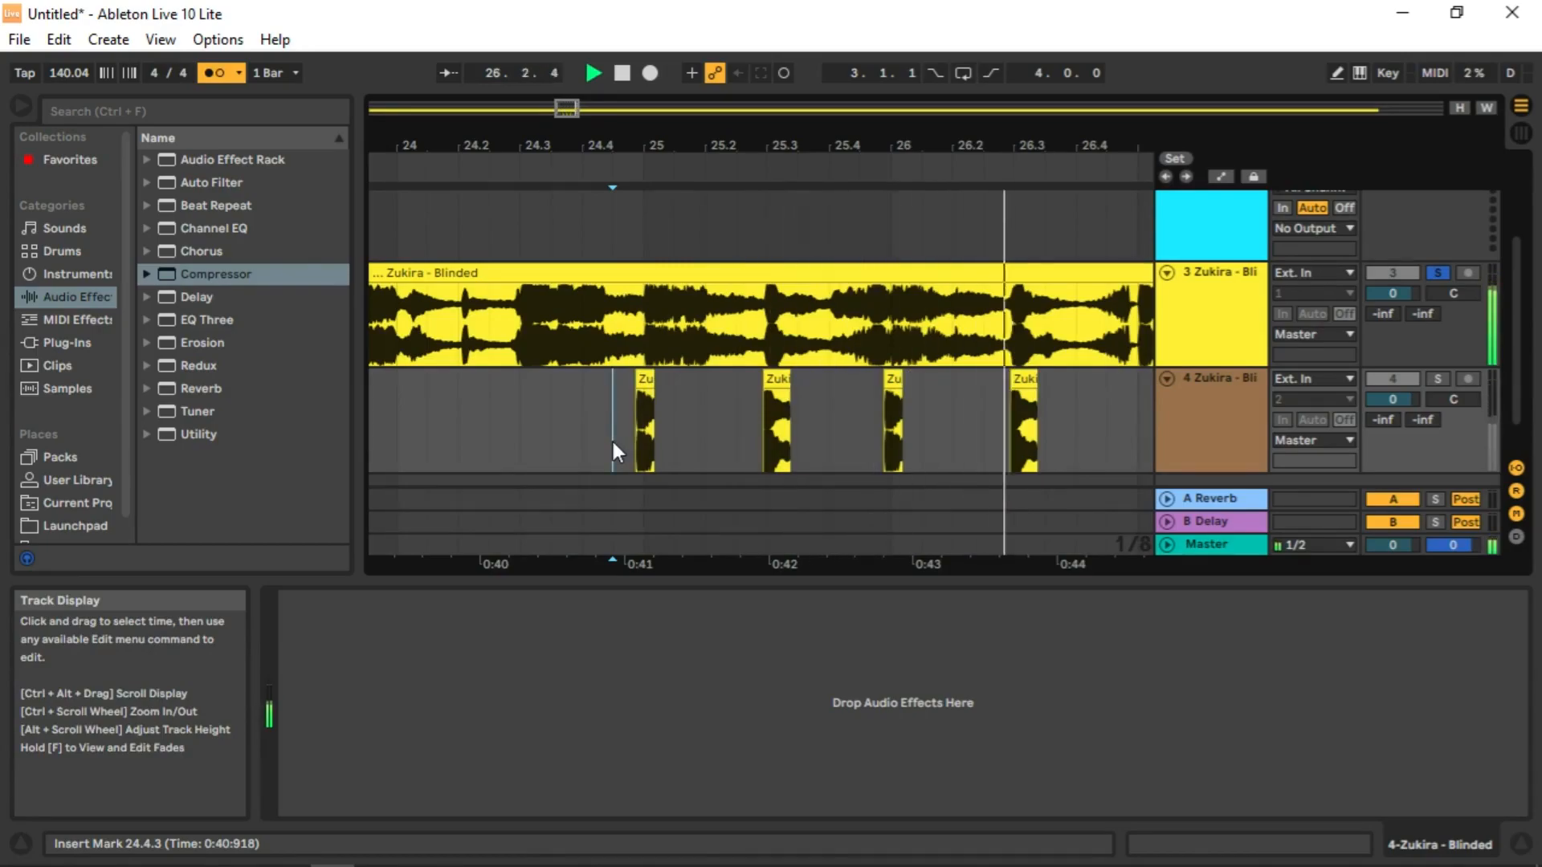
{"action": "left_click_drag", "start_coordinate": [612, 449], "coordinate": [953, 447]}
{"action": "key", "text": "space"}
Play the song on track 3 from 17.1.1 to check whether this is the right starting point for the section.
{"action": "key", "text": "minus"}
{"action": "left_click", "coordinate": [615, 315]}
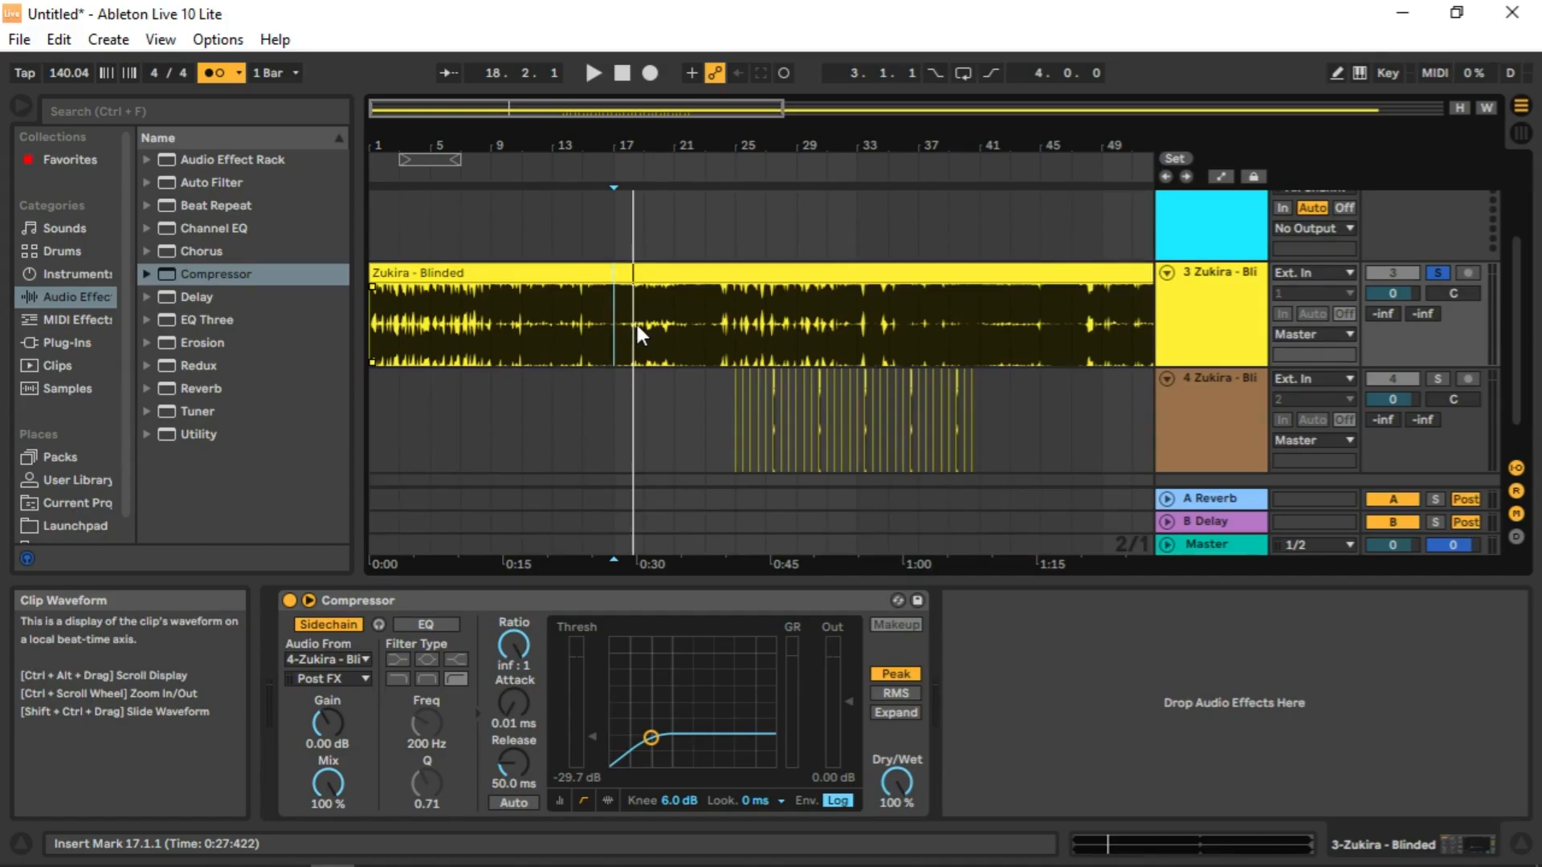
{"action": "left_click_drag", "start_coordinate": [1000, 132], "coordinate": [996, 93]}
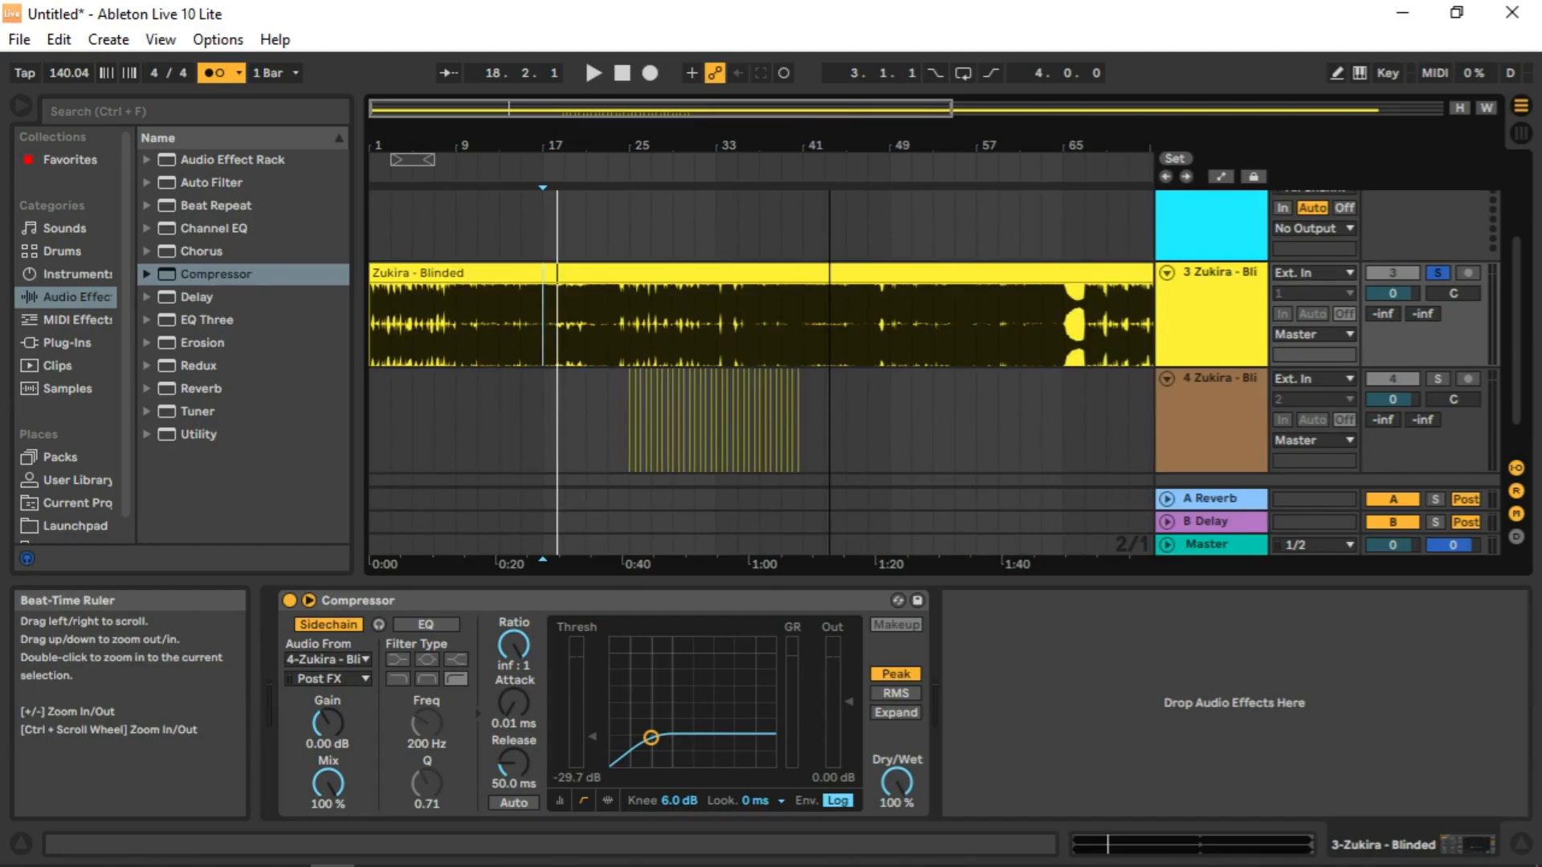
{"action": "left_click_drag", "start_coordinate": [996, 93], "coordinate": [995, 77]}
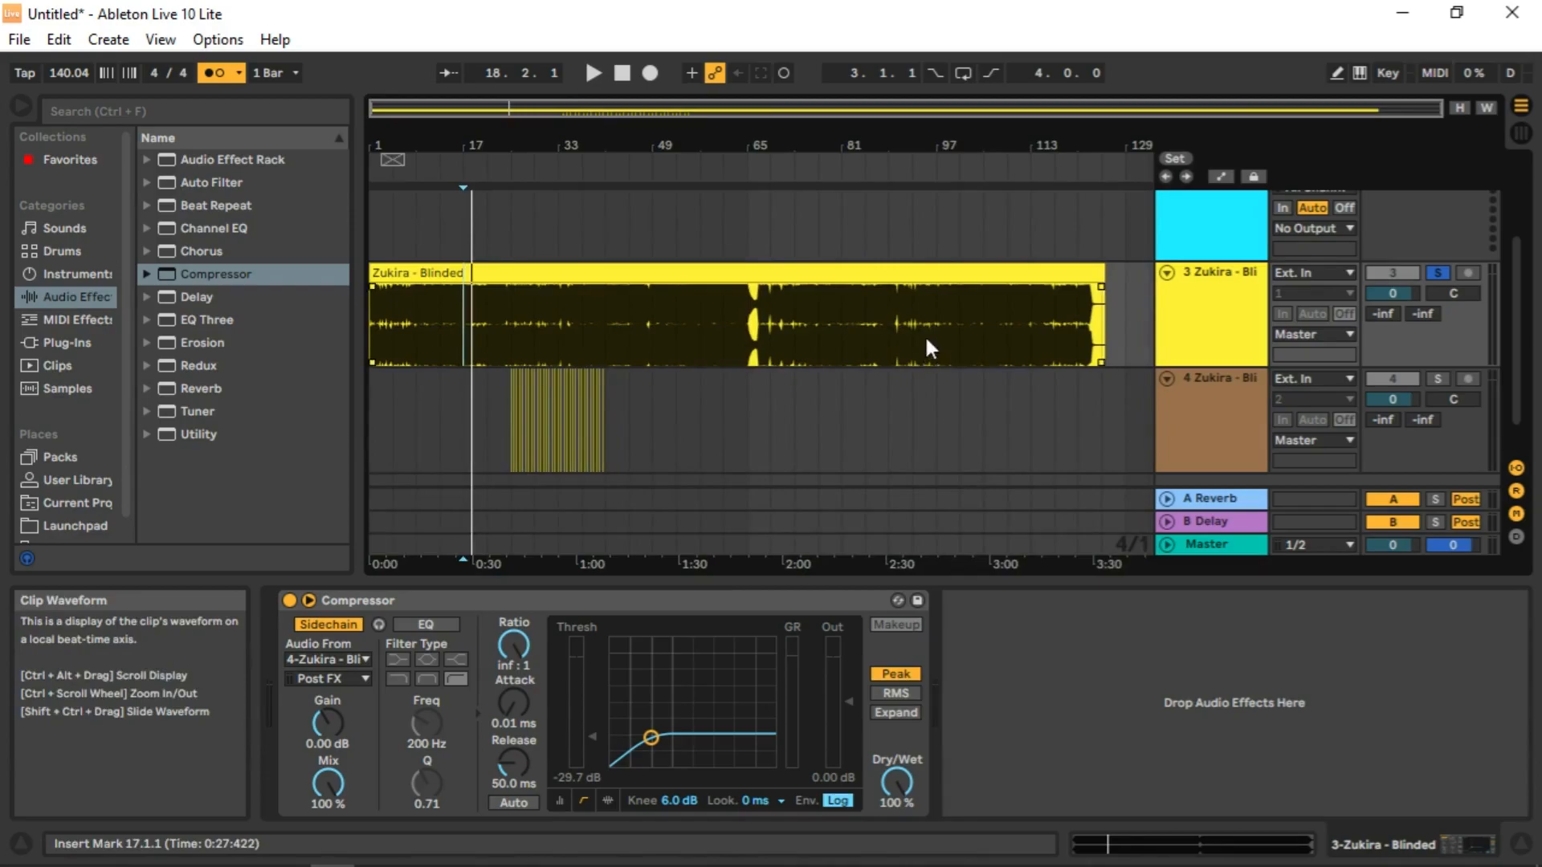
{"action": "left_click_drag", "start_coordinate": [995, 147], "coordinate": [996, 170]}
{"action": "left_click_drag", "start_coordinate": [651, 147], "coordinate": [651, 145]}
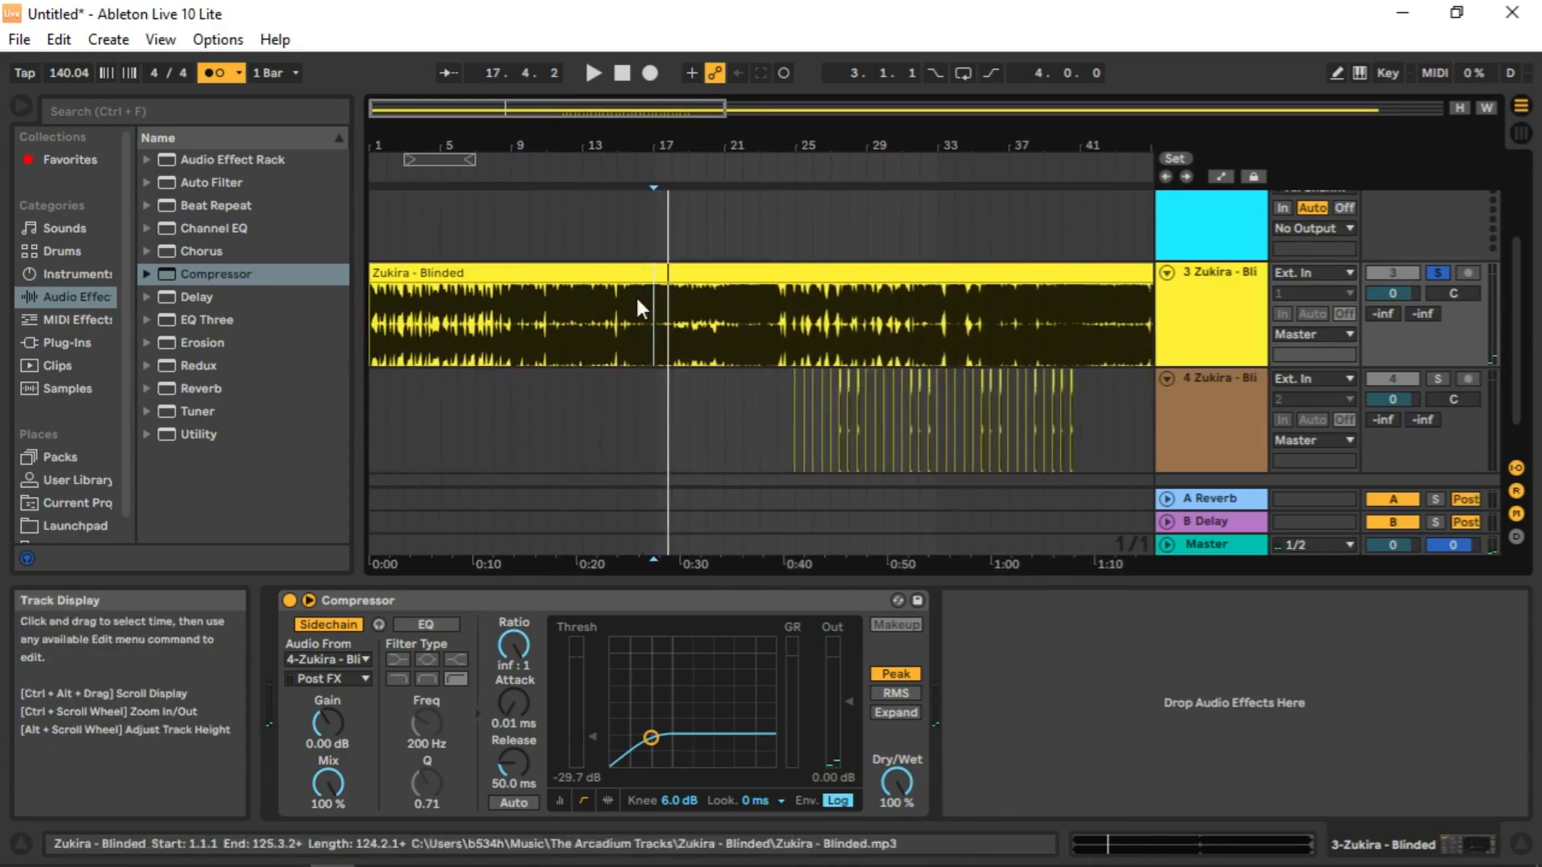
{"action": "left_click_drag", "start_coordinate": [654, 316], "coordinate": [374, 310]}
{"action": "left_click_drag", "start_coordinate": [652, 147], "coordinate": [651, 157]}
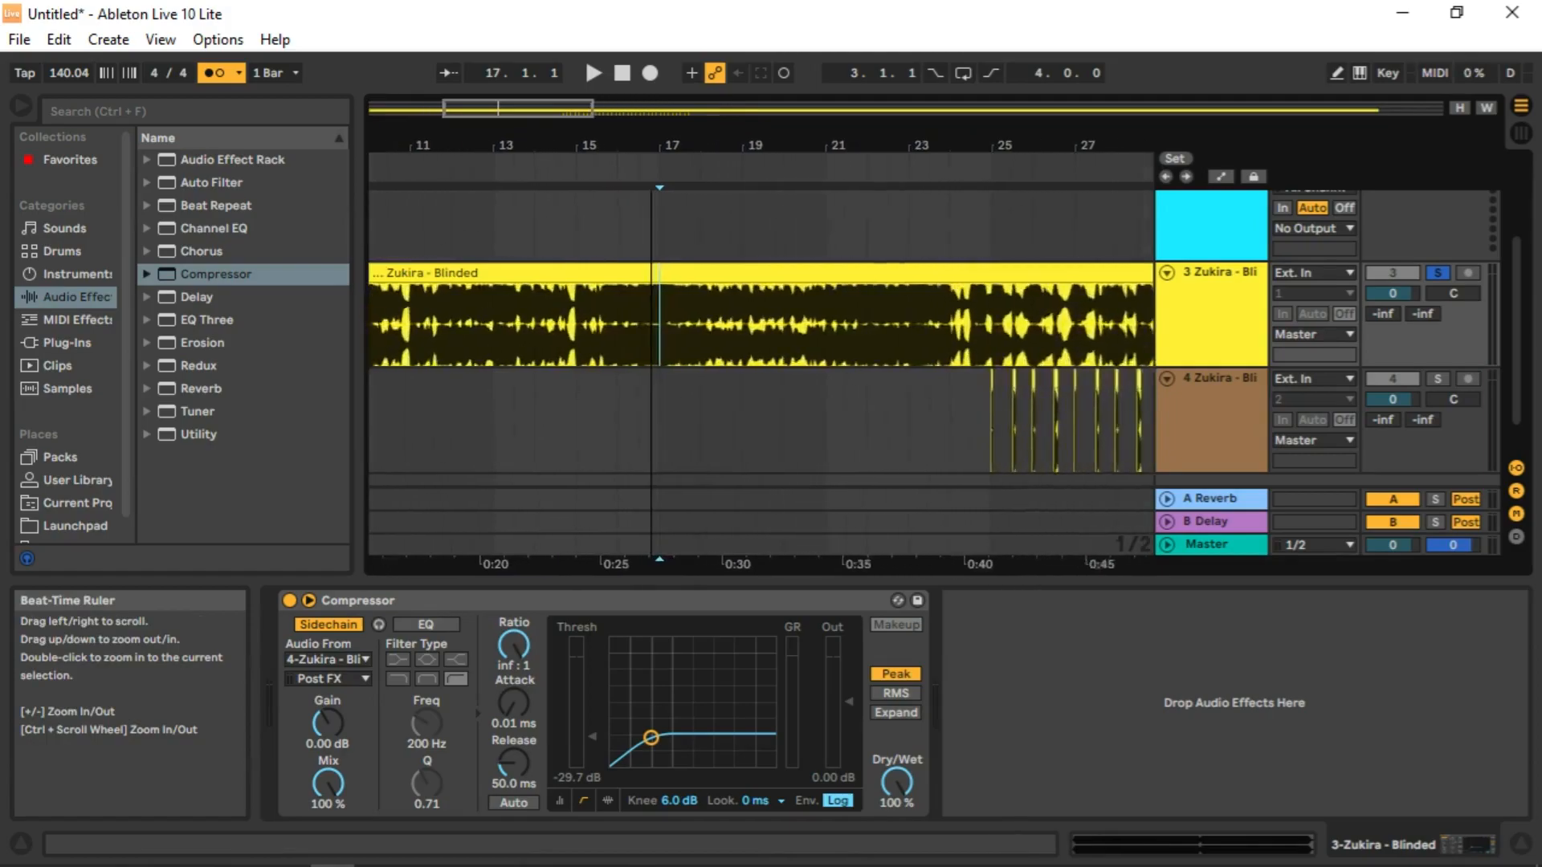
{"action": "key", "text": "space"}
{"action": "key", "text": "space"}
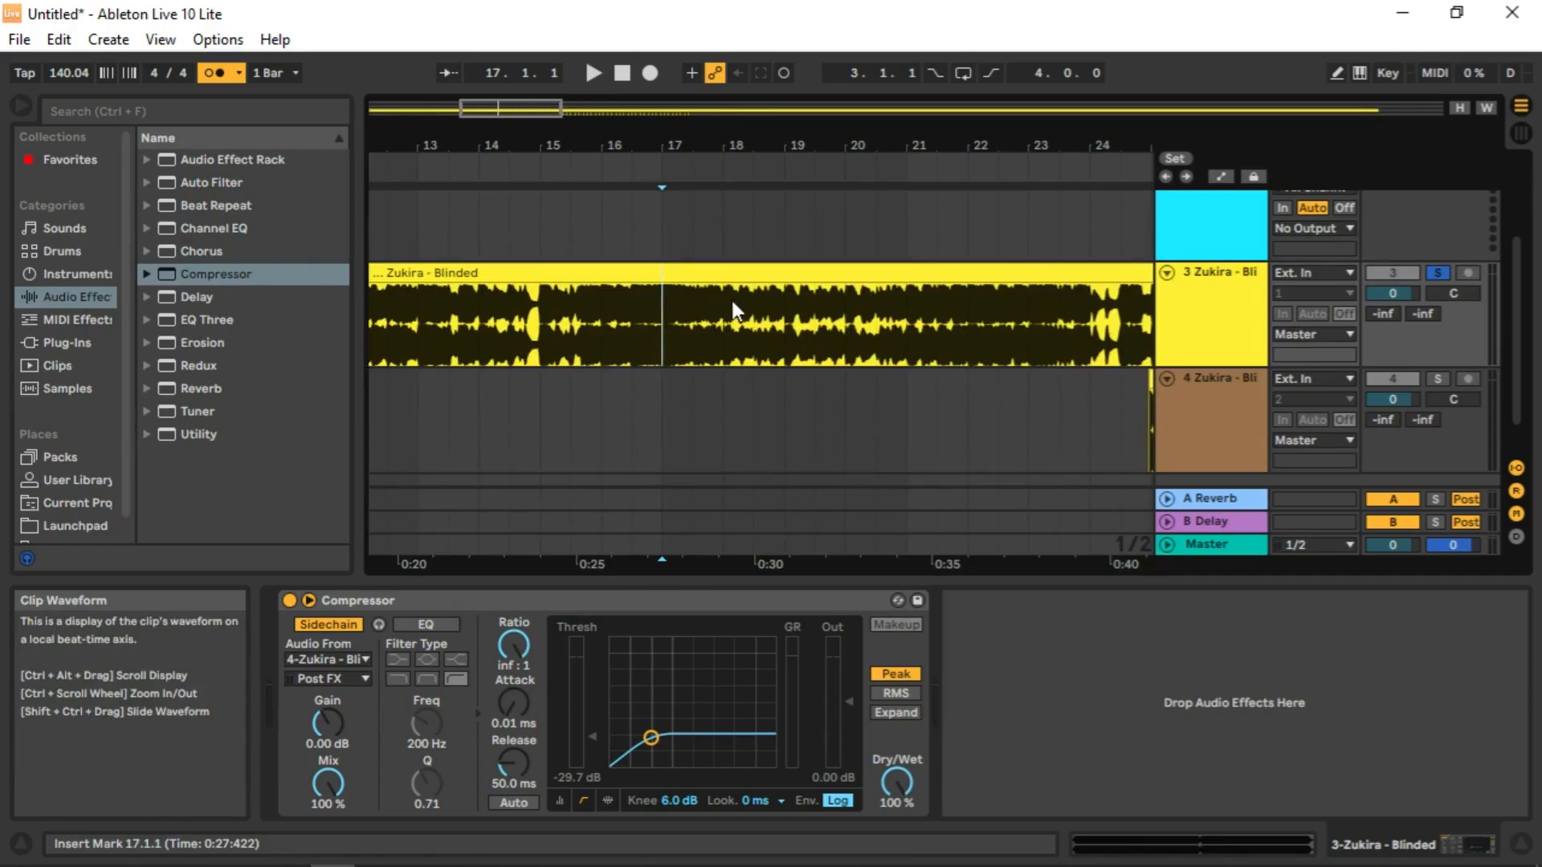
Split the song clip on track 3 at 17.1.1 and delete the part before it.
{"action": "key", "text": "ctrl+e"}
{"action": "left_click", "coordinate": [628, 344]}
{"action": "key", "text": "Delete"}
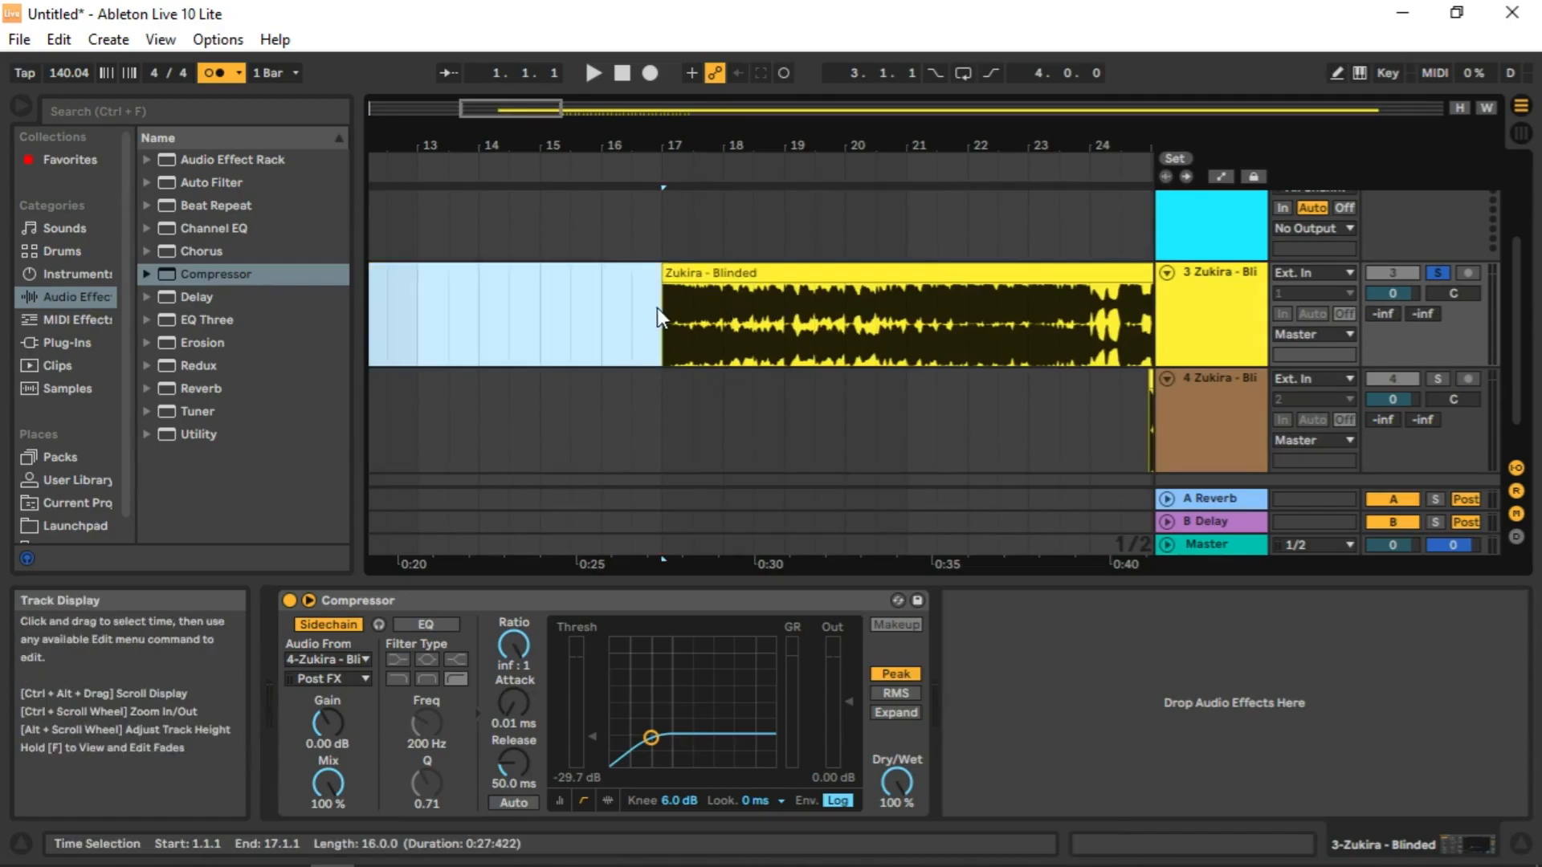
{"action": "left_click", "coordinate": [465, 301]}
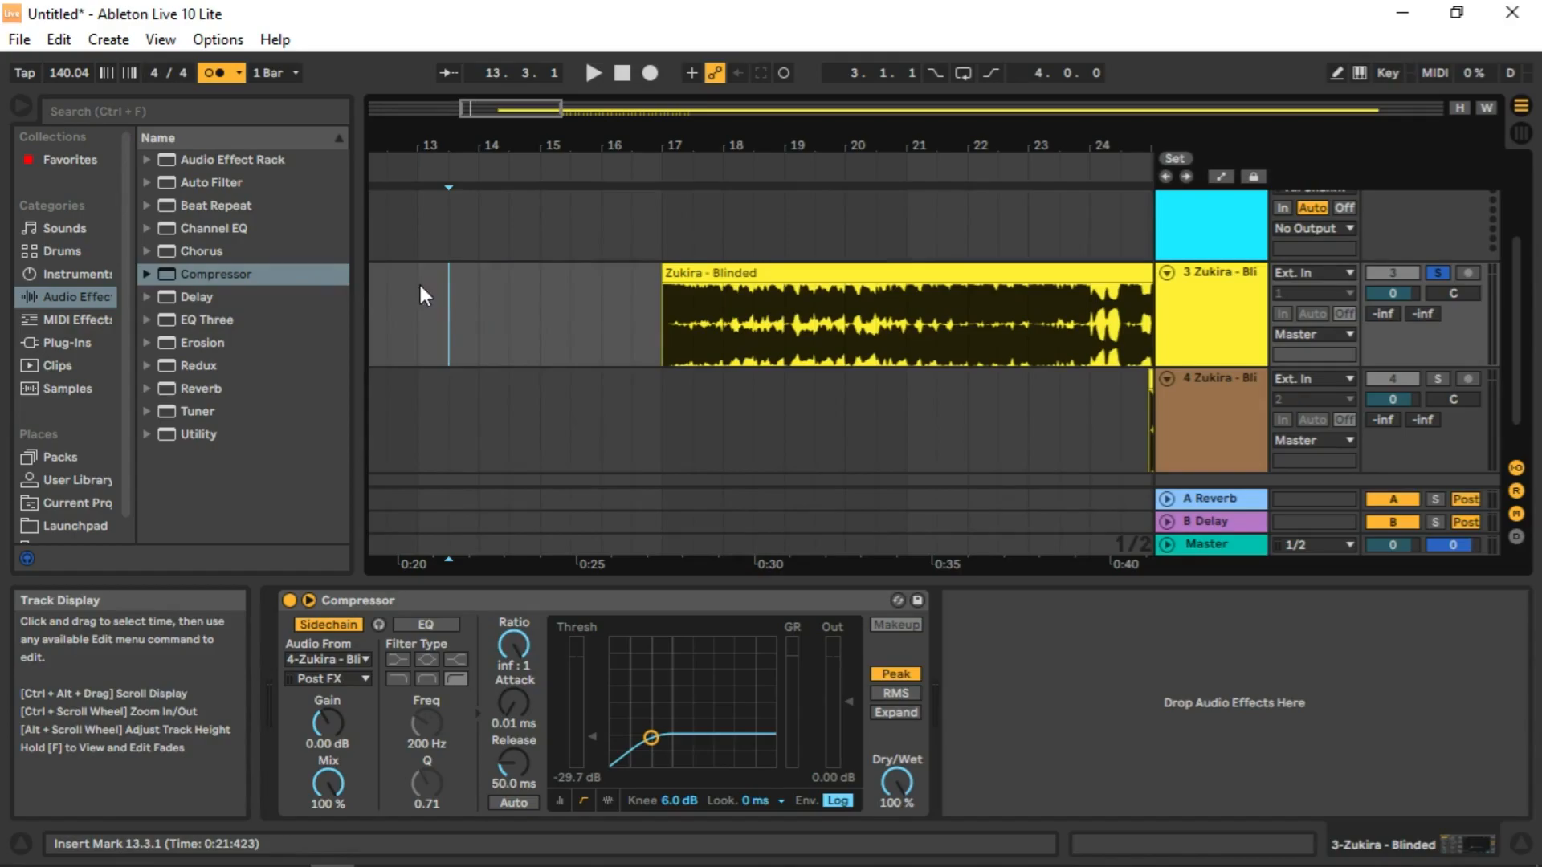
Play the song on track 3 from 47.1.1 to review the part after the trigger clips.
{"action": "left_click_drag", "start_coordinate": [772, 141], "coordinate": [416, 80]}
{"action": "left_click", "coordinate": [852, 326]}
{"action": "key", "text": "space"}
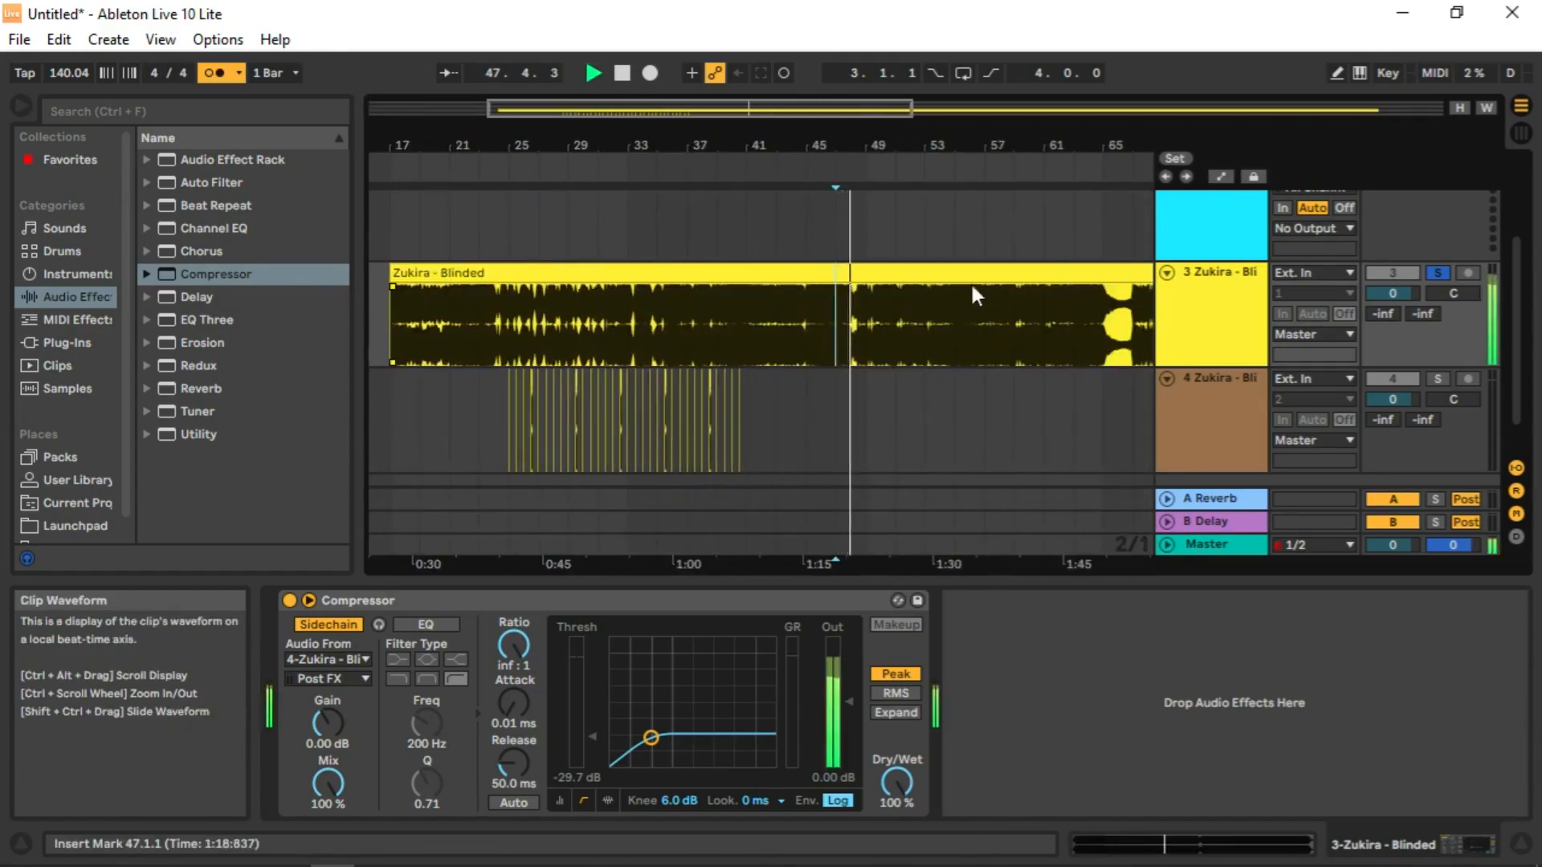
{"action": "left_click", "coordinate": [1104, 306]}
{"action": "left_click_drag", "start_coordinate": [1104, 145], "coordinate": [666, 139]}
{"action": "left_click_drag", "start_coordinate": [898, 134], "coordinate": [992, 153]}
{"action": "key", "text": "space"}
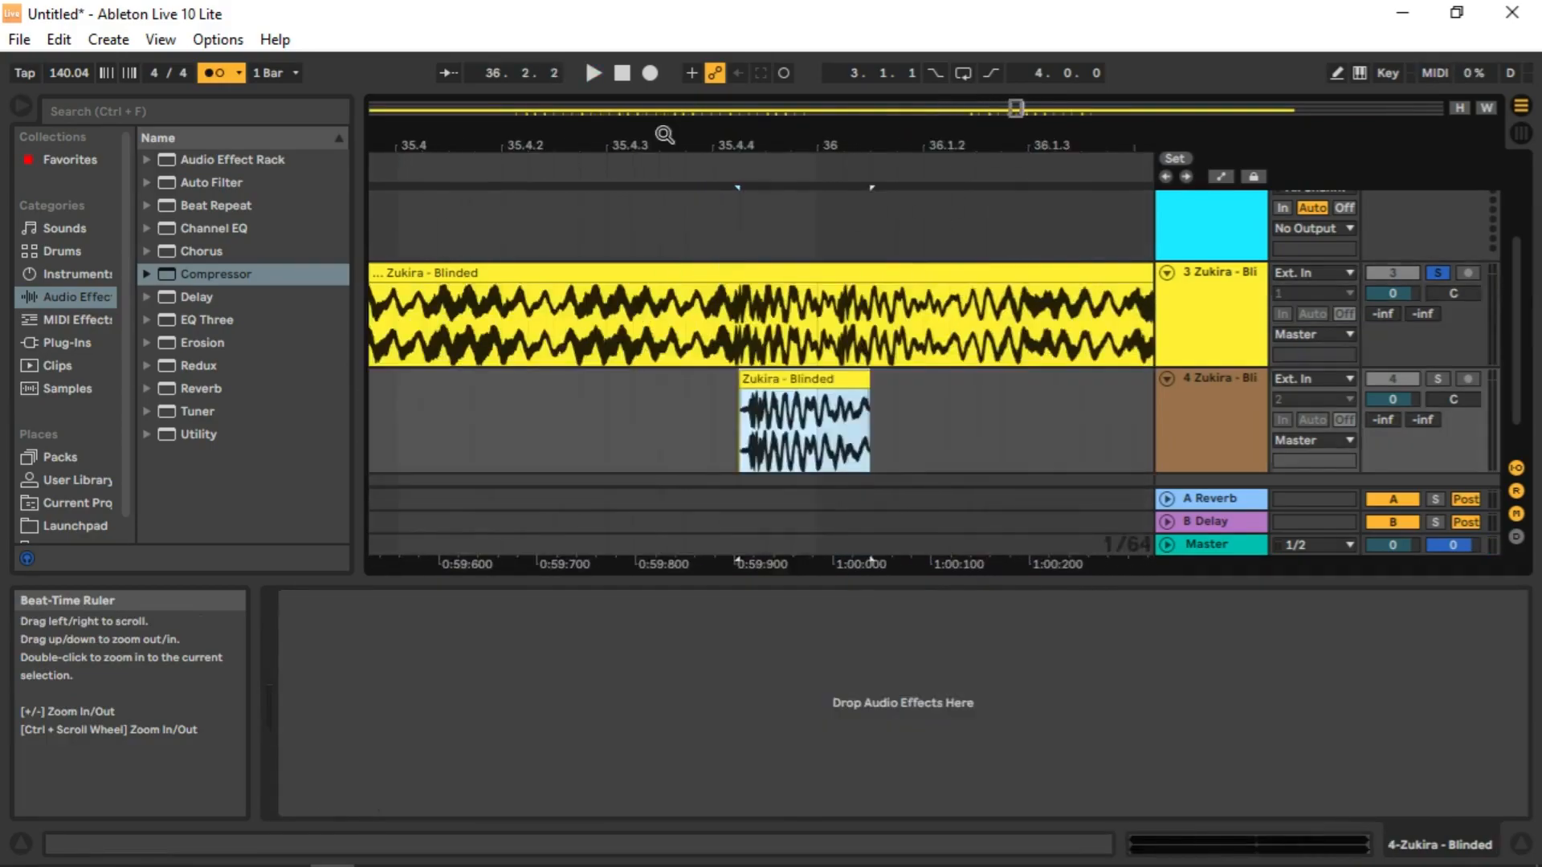
Play from 35.4.2 and shift the trigger clip near 35.4.4 on track 4 slightly earlier to line up with the song's hit.
{"action": "left_click_drag", "start_coordinate": [665, 135], "coordinate": [844, 141]}
{"action": "left_click", "coordinate": [703, 434]}
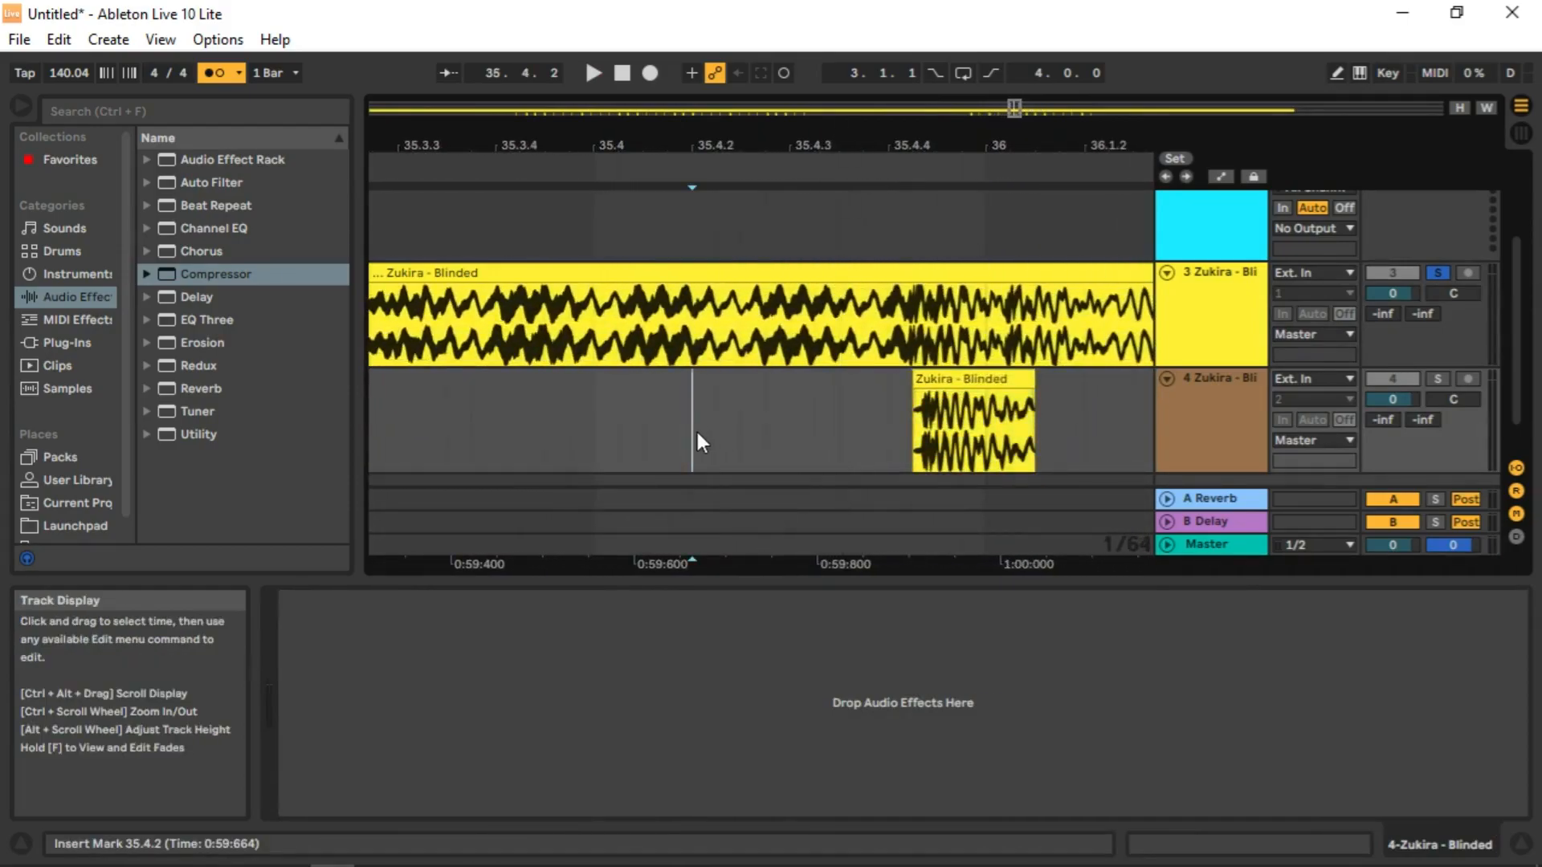
{"action": "key", "text": "space"}
{"action": "left_click", "coordinate": [955, 416]}
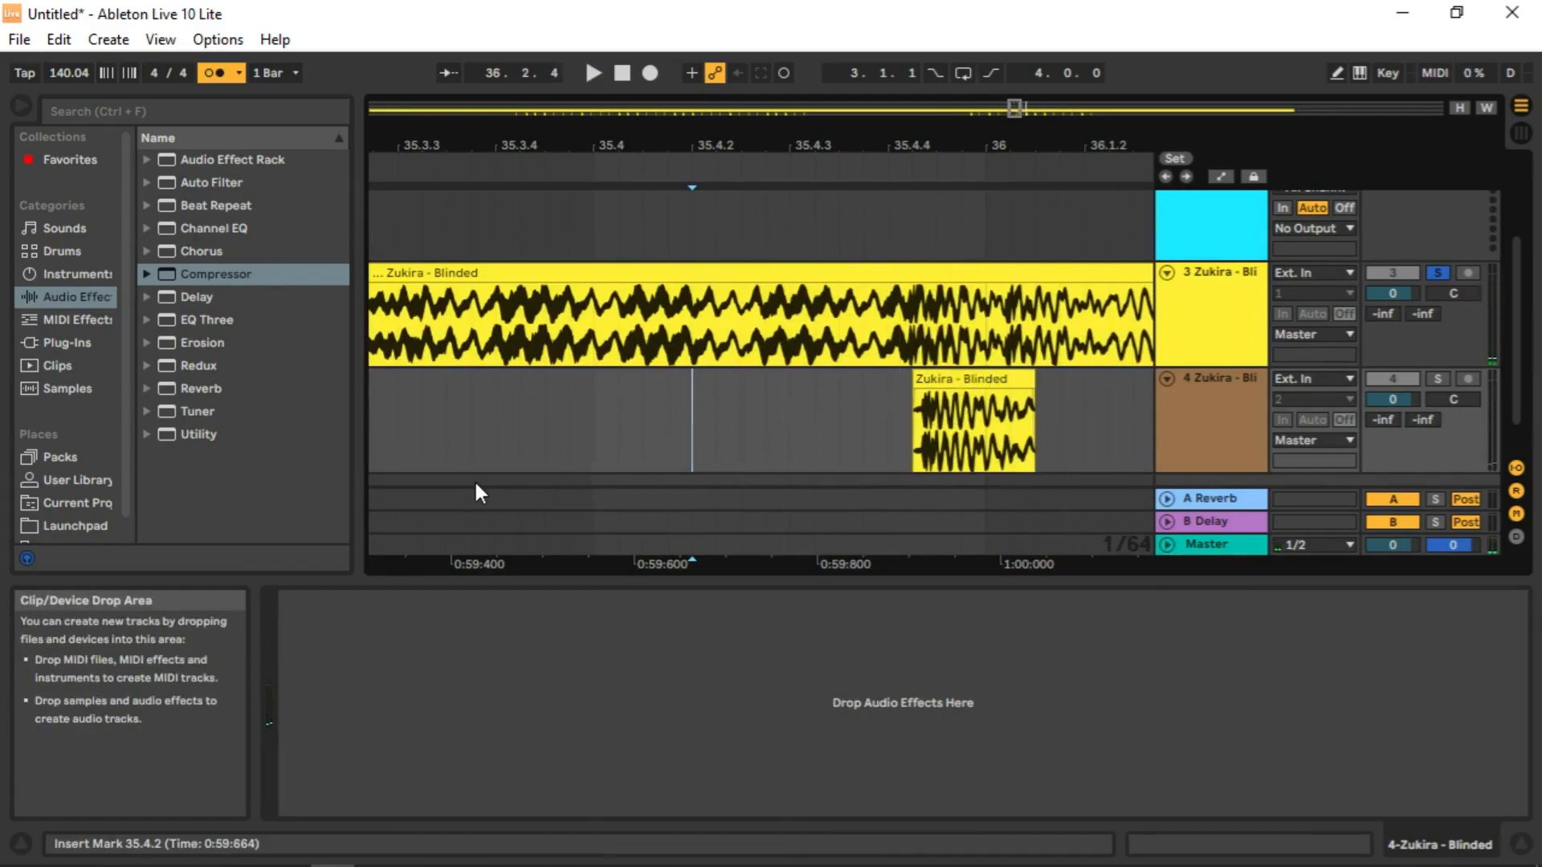
{"action": "left_click_drag", "start_coordinate": [964, 381], "coordinate": [933, 383]}
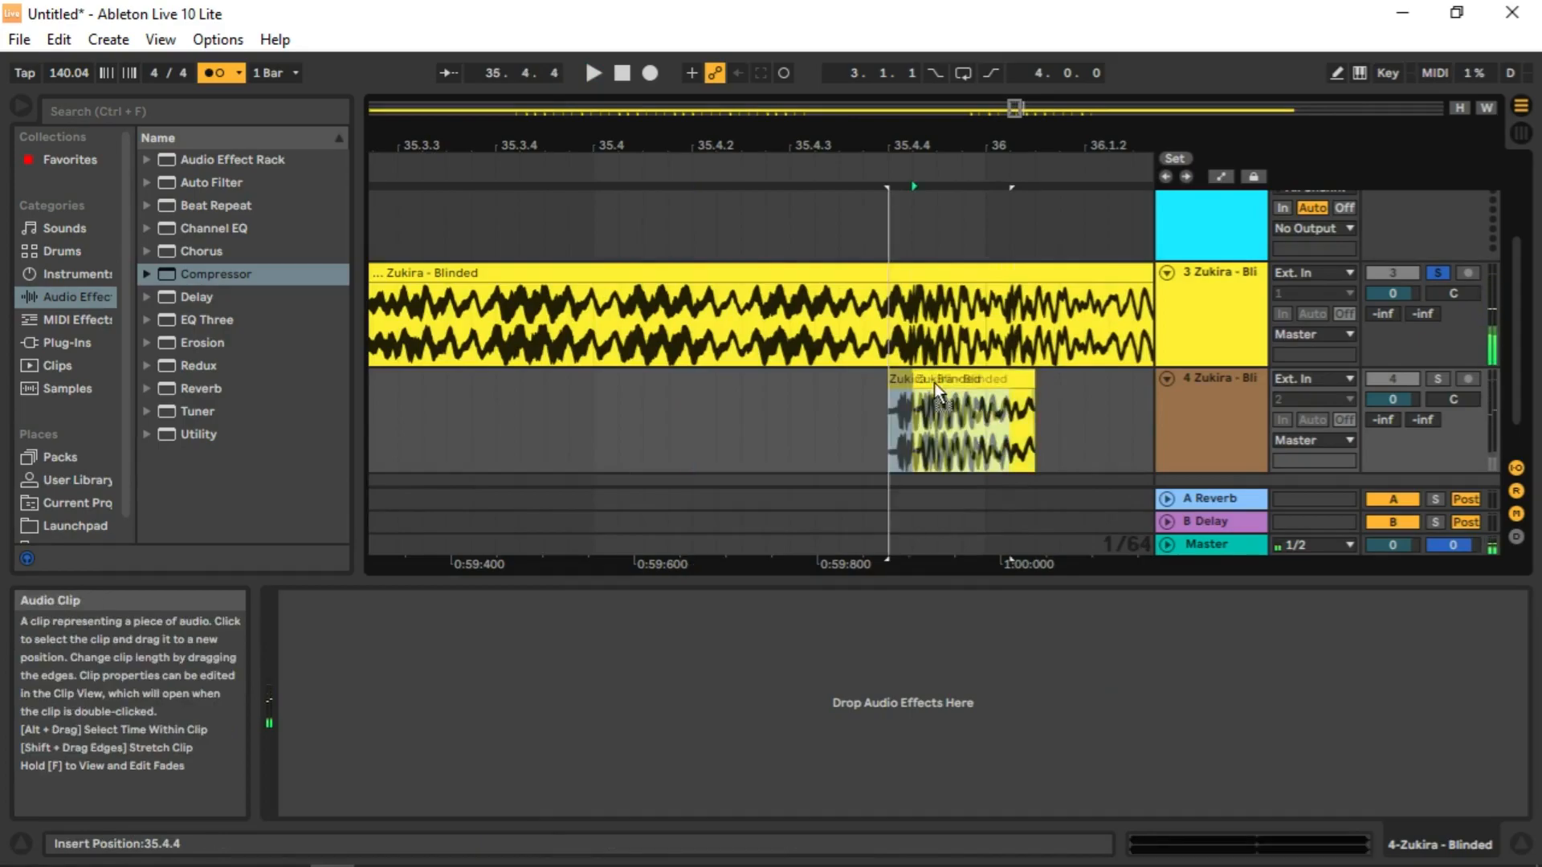
{"action": "left_click", "coordinate": [571, 397]}
Copy the run of trigger clips on track 4 from 33.1.1 to 38.4.1.
{"action": "left_click_drag", "start_coordinate": [666, 146], "coordinate": [899, 32]}
{"action": "left_click_drag", "start_coordinate": [456, 147], "coordinate": [867, 113]}
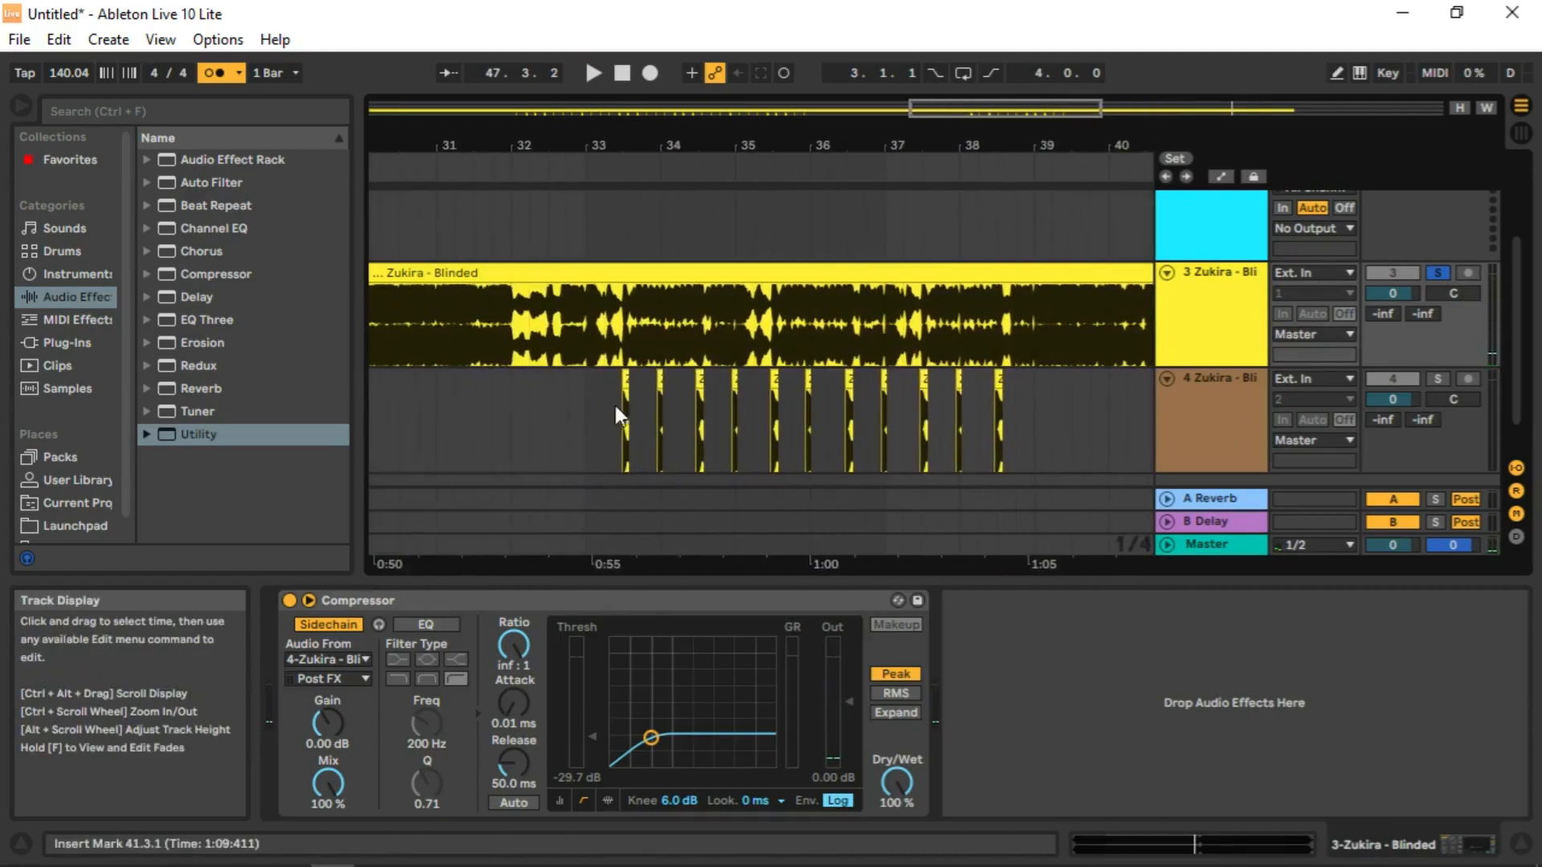
{"action": "left_click_drag", "start_coordinate": [589, 411], "coordinate": [1026, 416]}
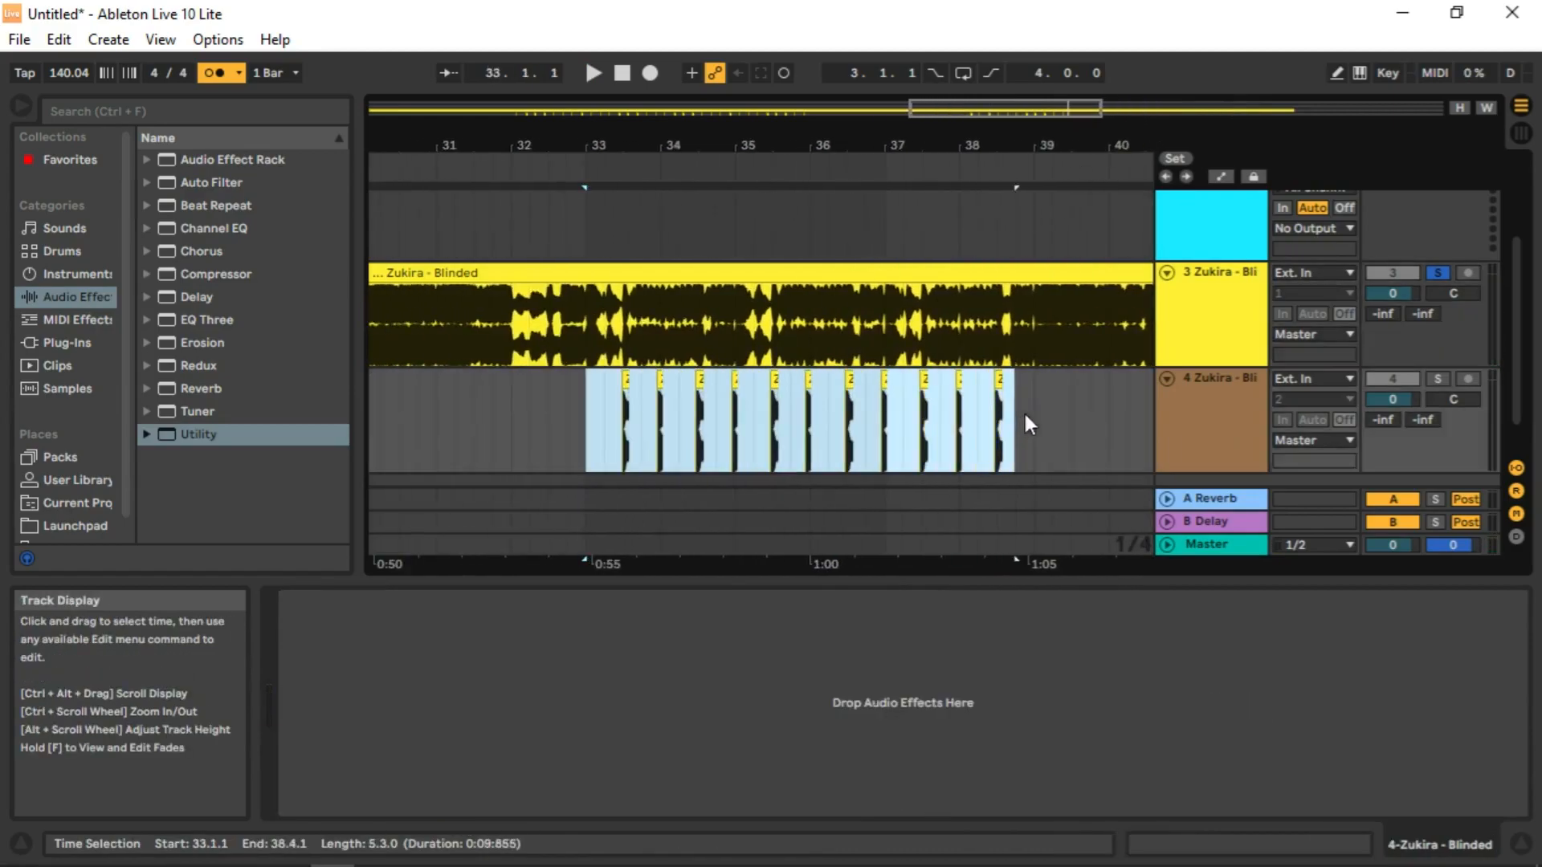
Play the song from 41.3.1 to find where the next run of trigger clips belongs.
{"action": "left_click_drag", "start_coordinate": [1079, 145], "coordinate": [786, 145]}
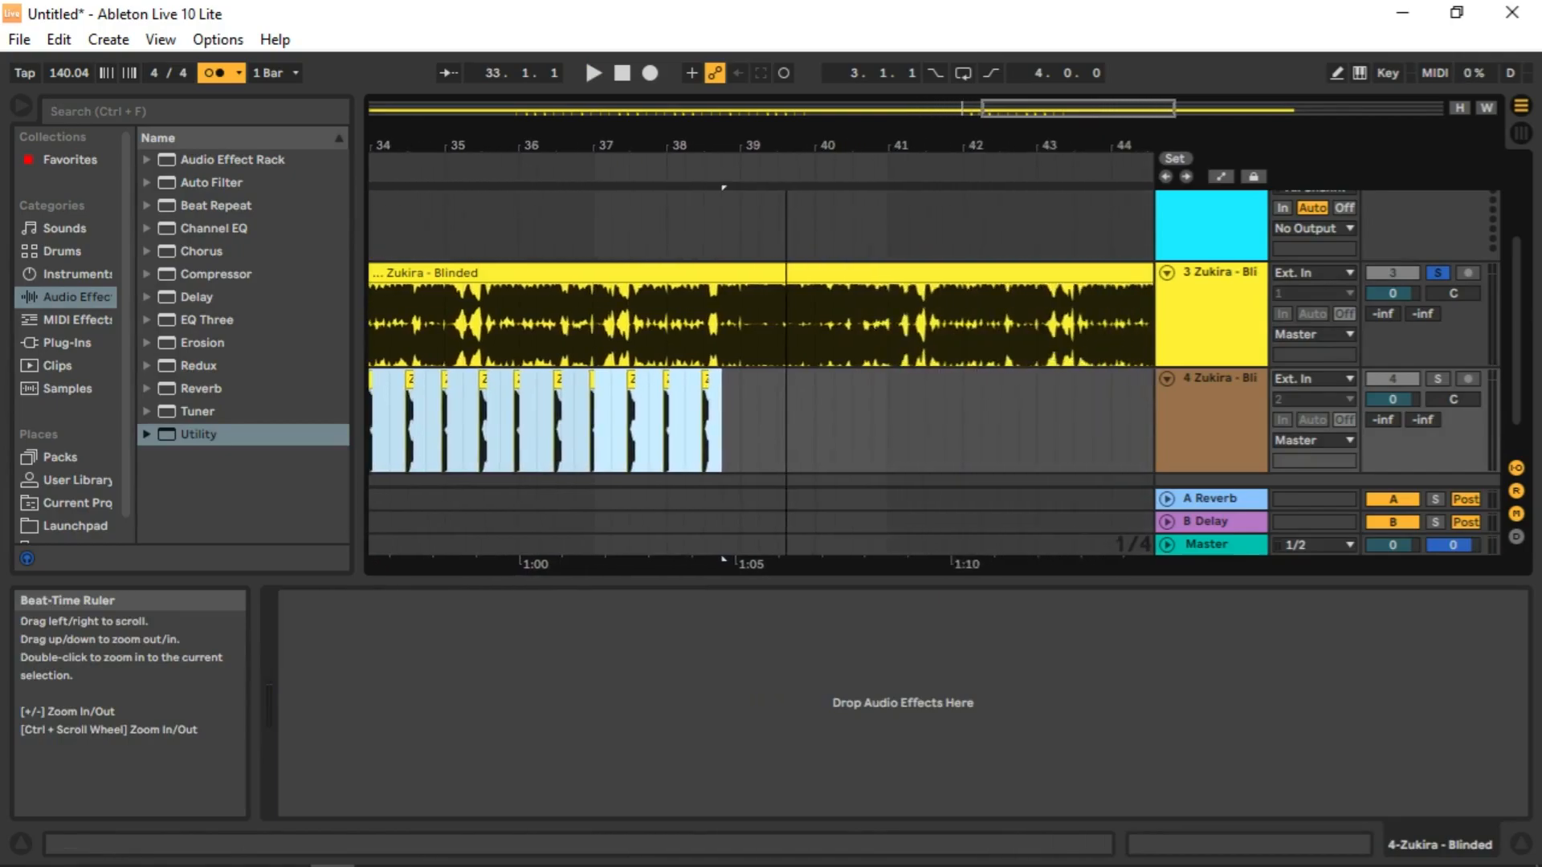
{"action": "left_click", "coordinate": [919, 383]}
{"action": "key", "text": "space"}
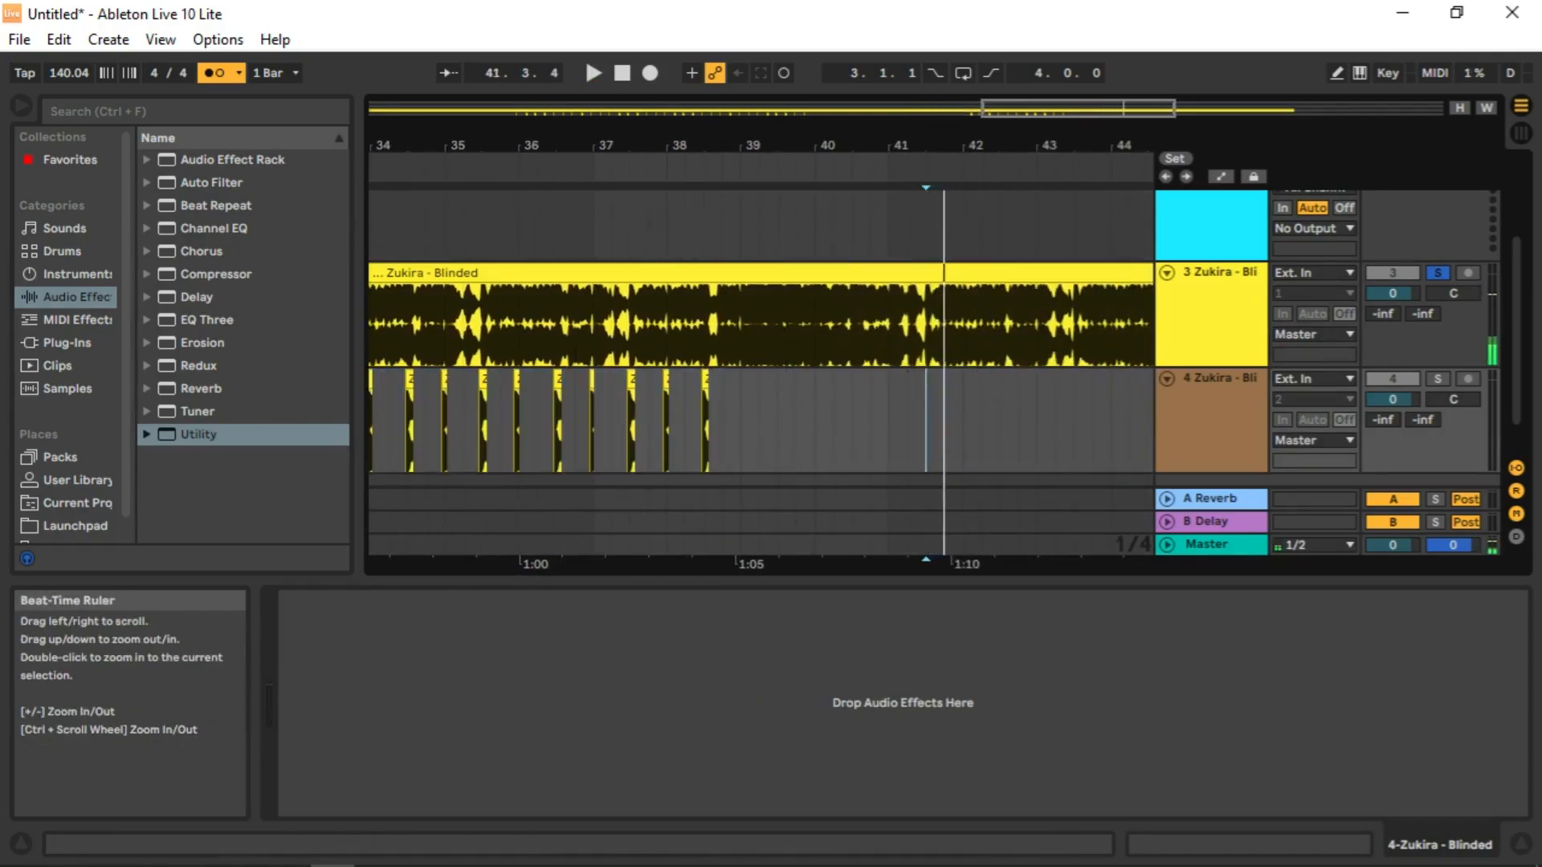
{"action": "left_click_drag", "start_coordinate": [575, 145], "coordinate": [822, 147]}
{"action": "left_click_drag", "start_coordinate": [1087, 145], "coordinate": [779, 434]}
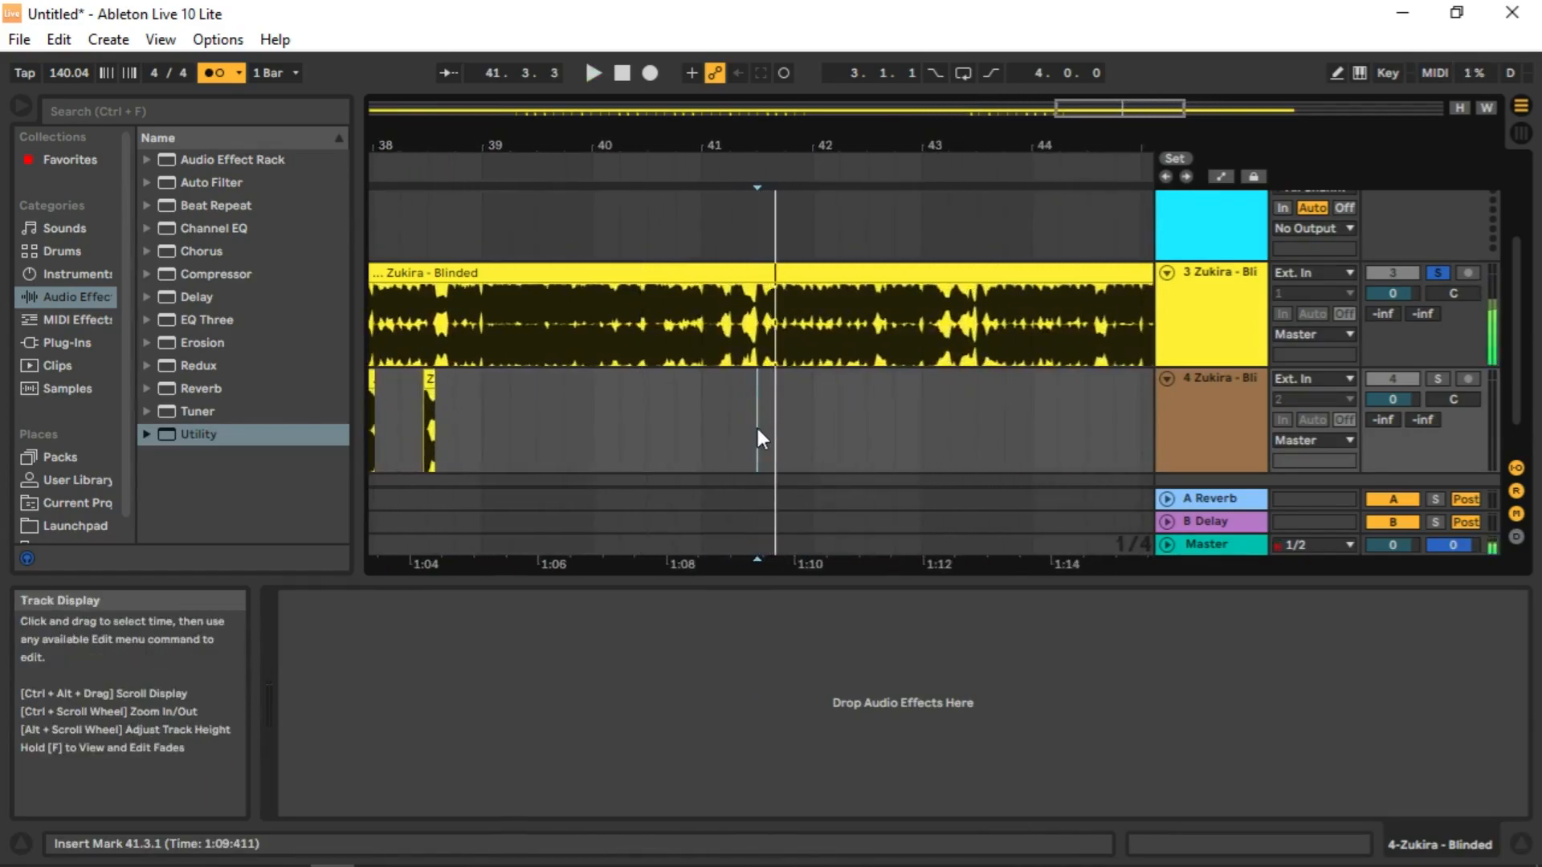
Paste the copied trigger clips onto track 4 at 41.1.1 and play from 41.2.1 to check their timing.
{"action": "key", "text": "ctrl+v"}
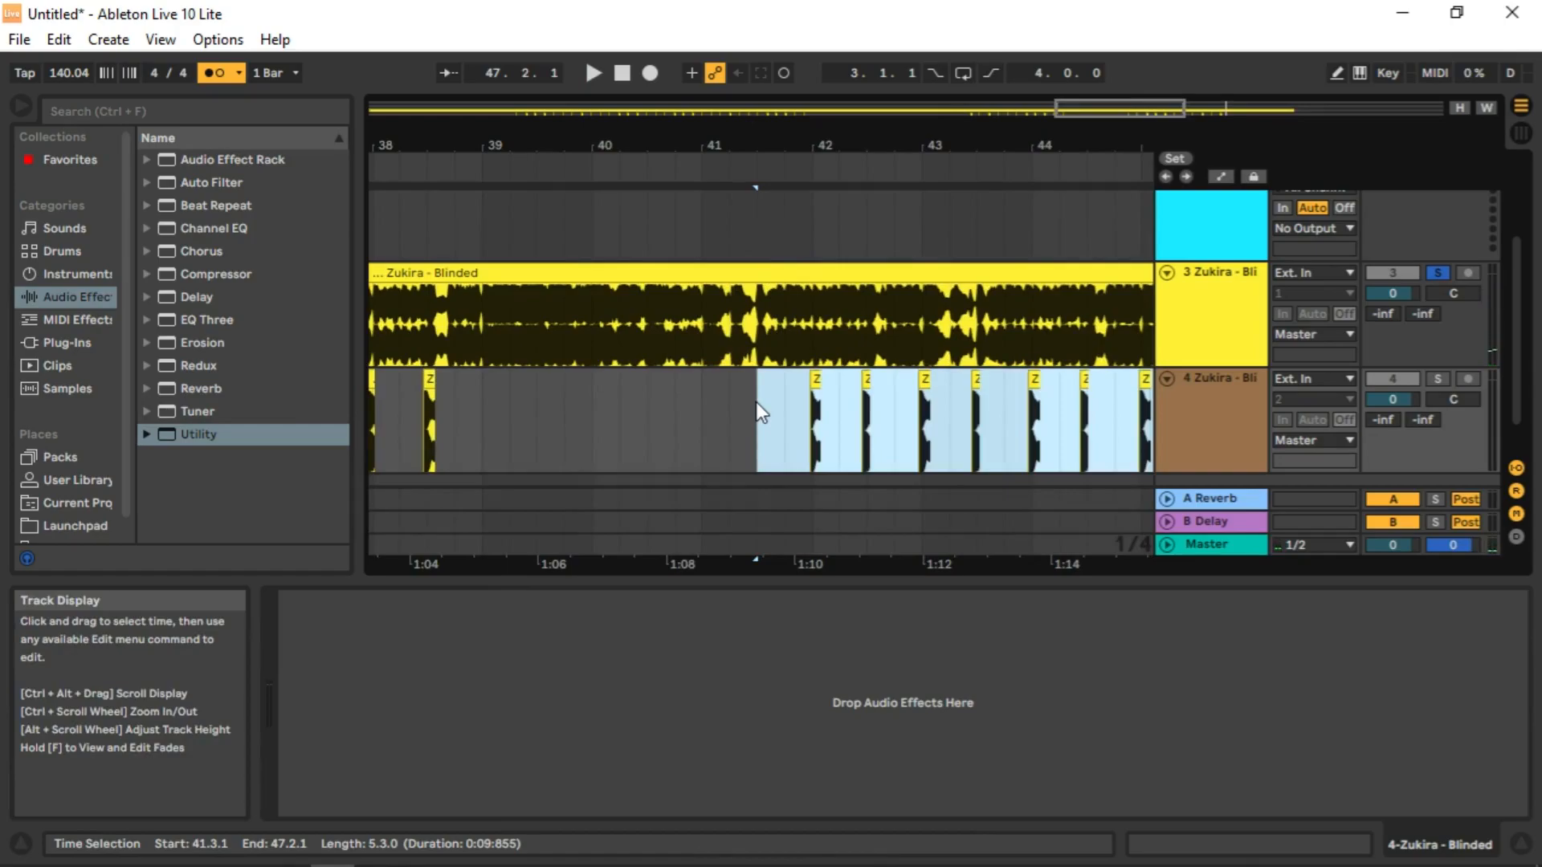
{"action": "key", "text": "ctrl+z"}
{"action": "left_click", "coordinate": [701, 411]}
{"action": "key", "text": "ctrl+v"}
{"action": "left_click", "coordinate": [727, 412]}
{"action": "key", "text": "space"}
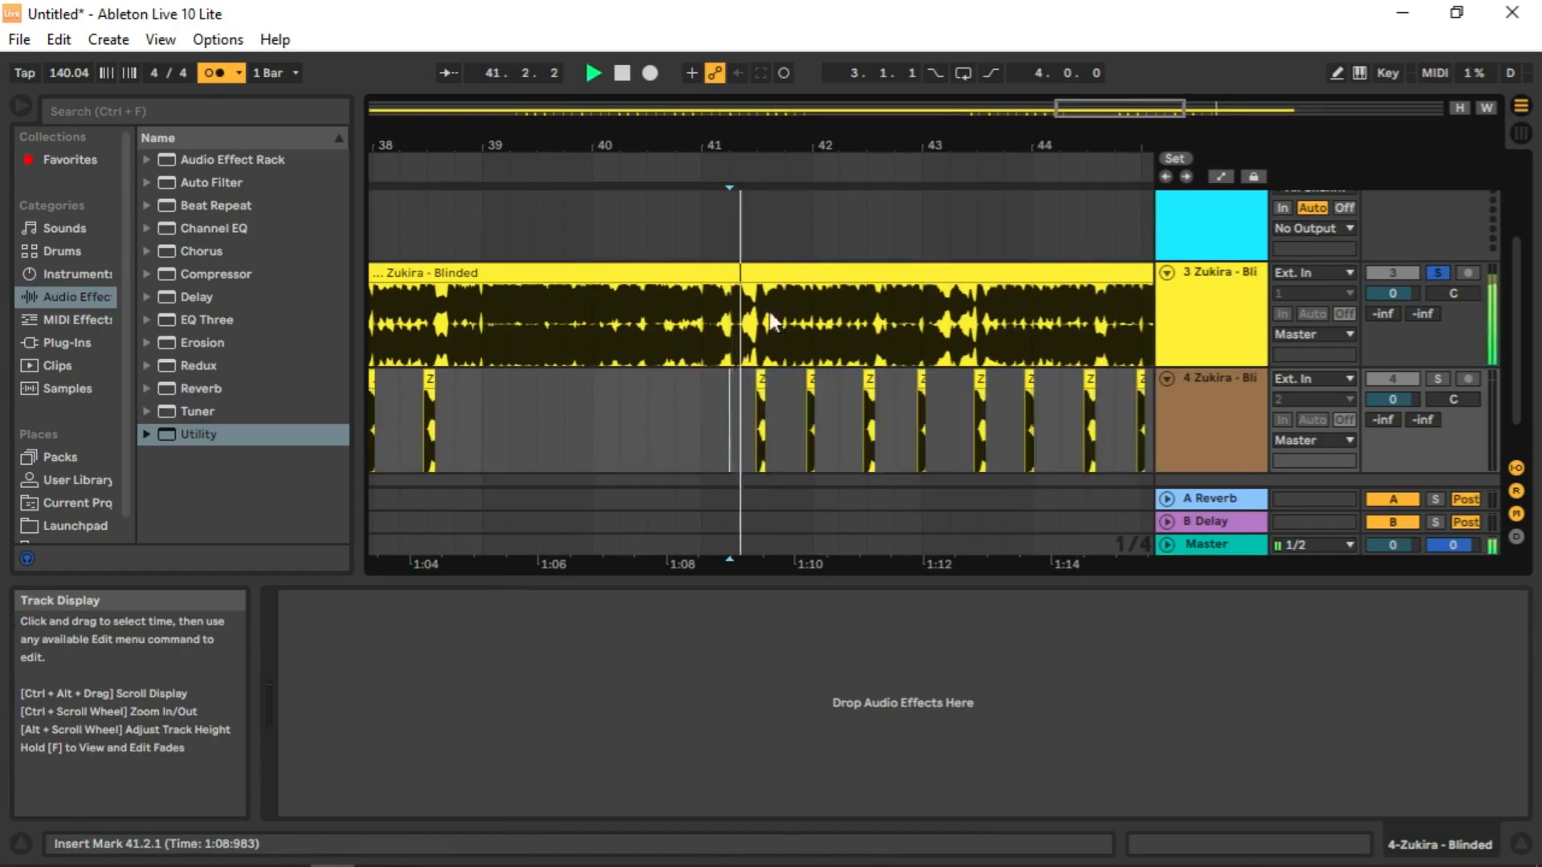
{"action": "left_click_drag", "start_coordinate": [860, 146], "coordinate": [685, 250]}
{"action": "key", "text": "space"}
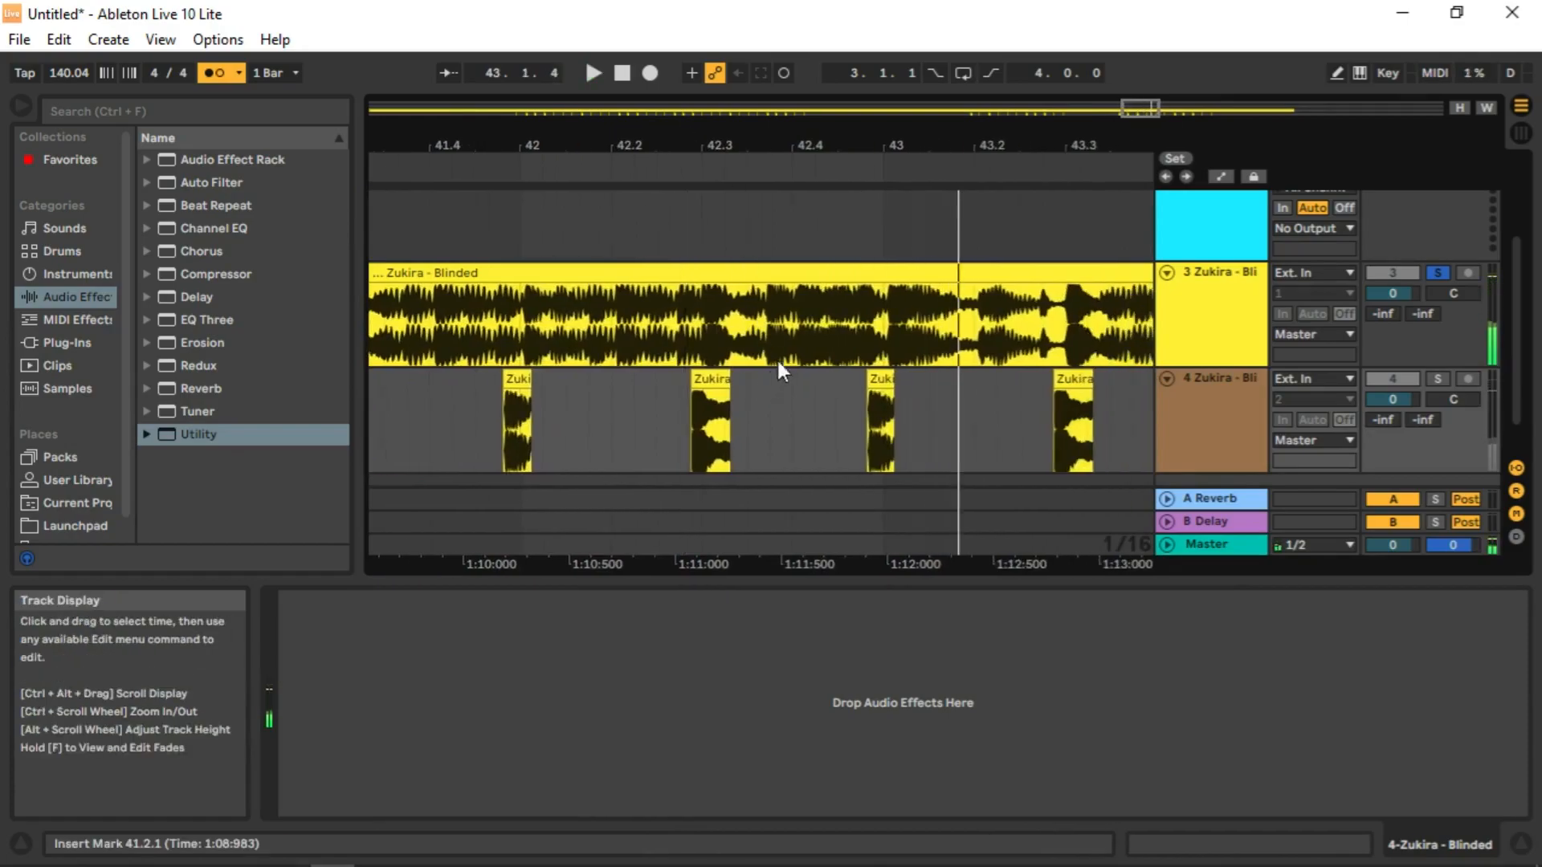
Copy the trigger clip at 42.4.4 on track 4 and paste it at 42.3.3.
{"action": "left_click_drag", "start_coordinate": [787, 146], "coordinate": [786, 228]}
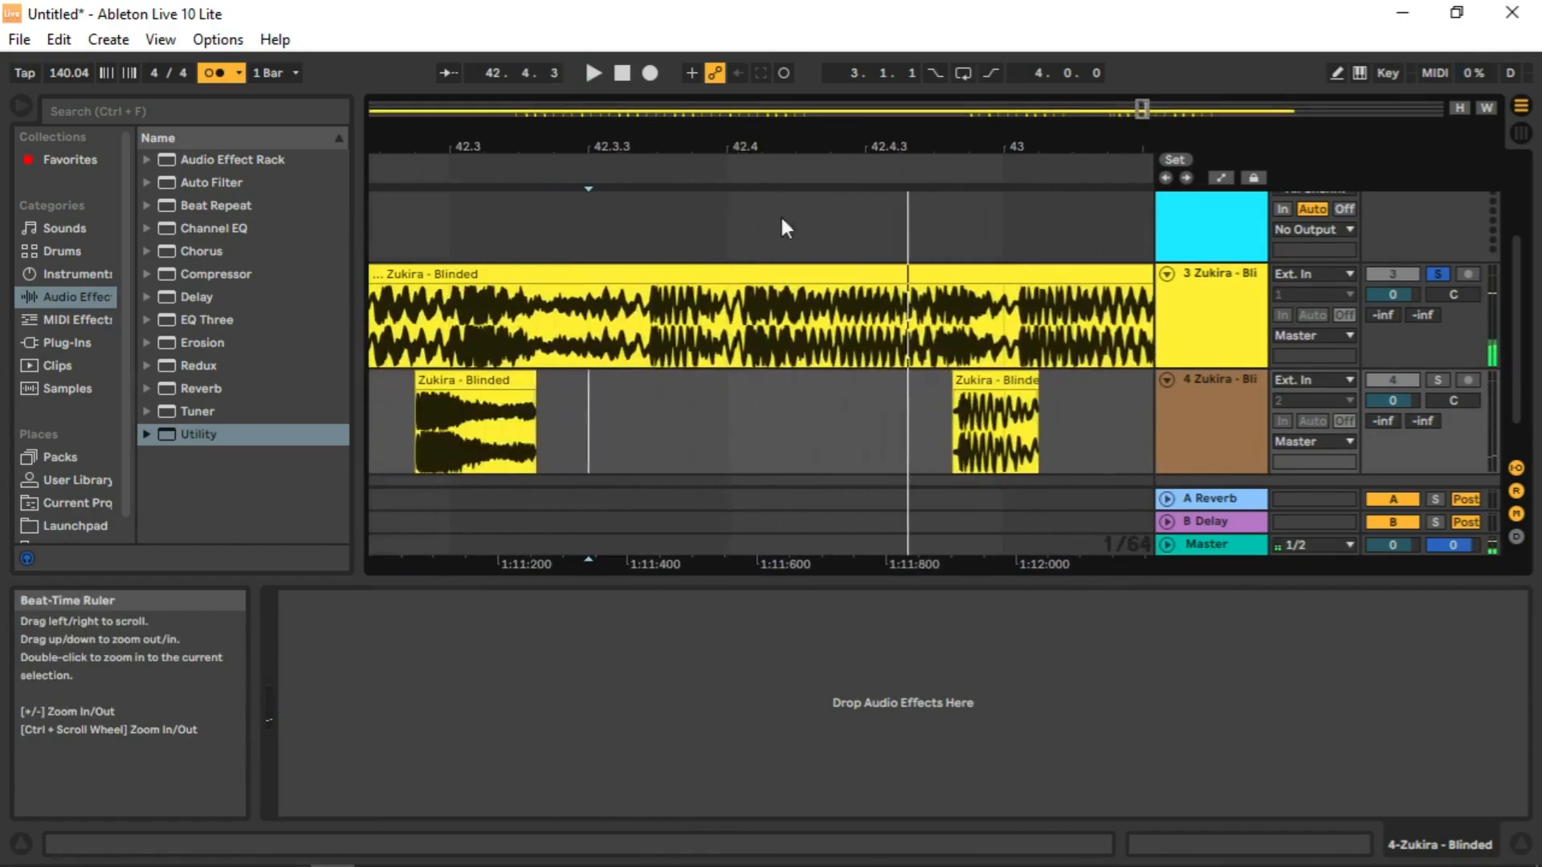
{"action": "left_click", "coordinate": [1004, 385]}
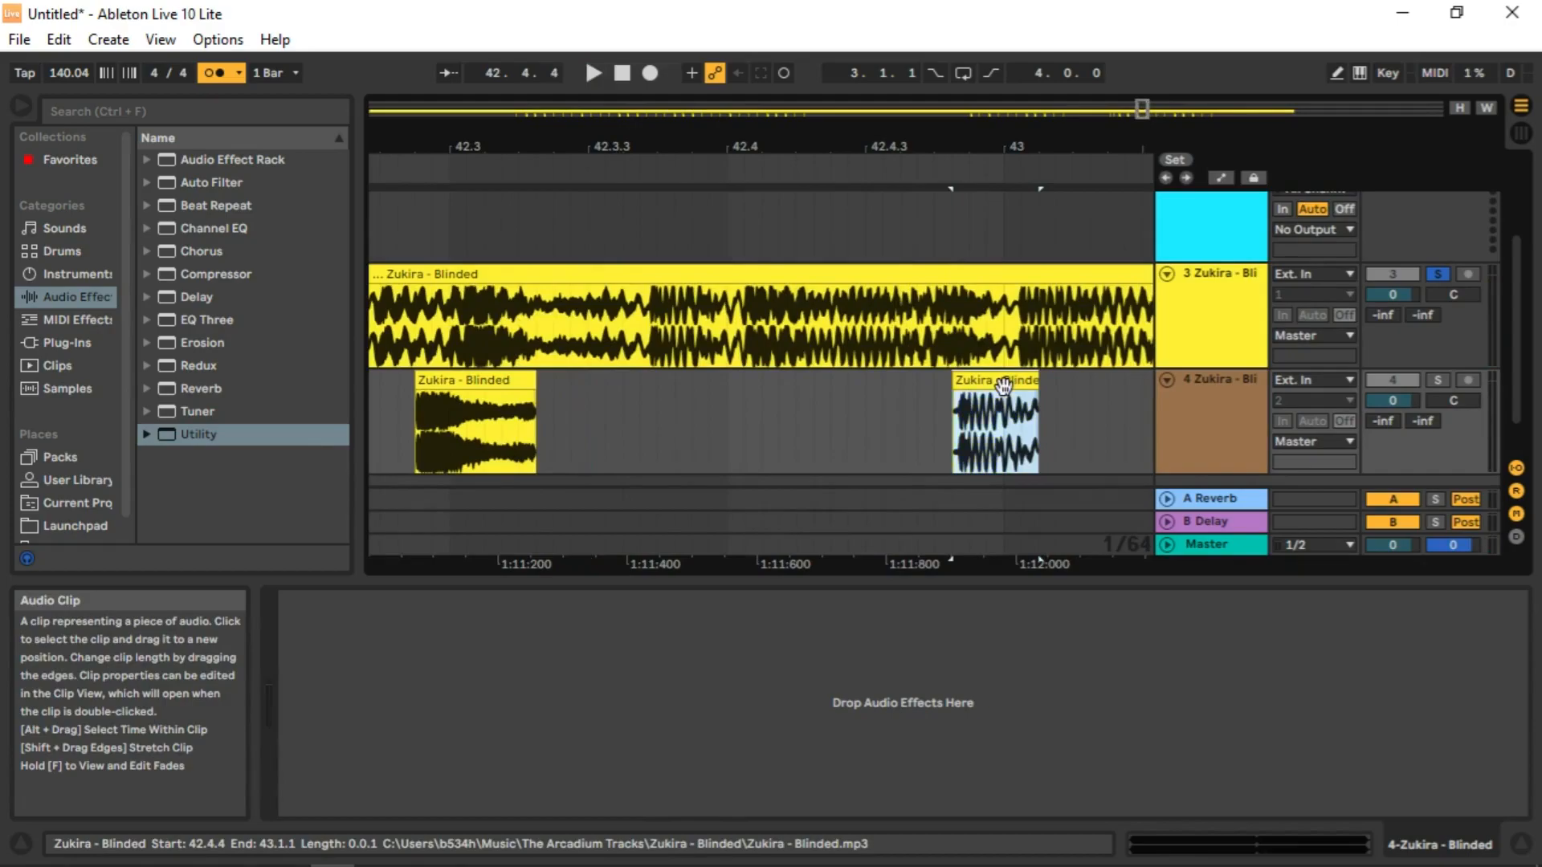
{"action": "left_click", "coordinate": [614, 406]}
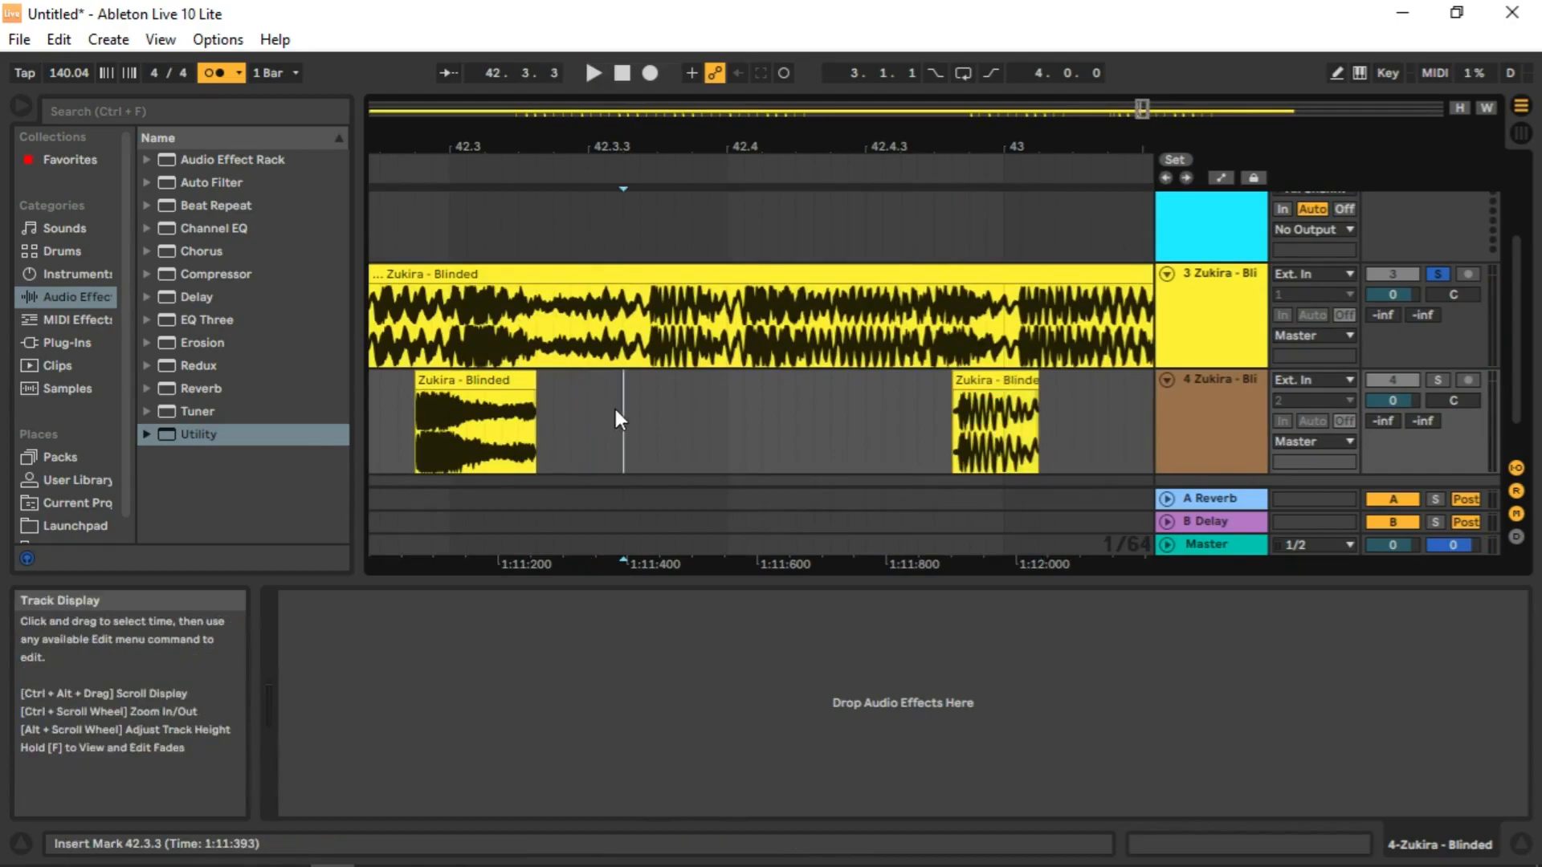
{"action": "key", "text": "ctrl+v"}
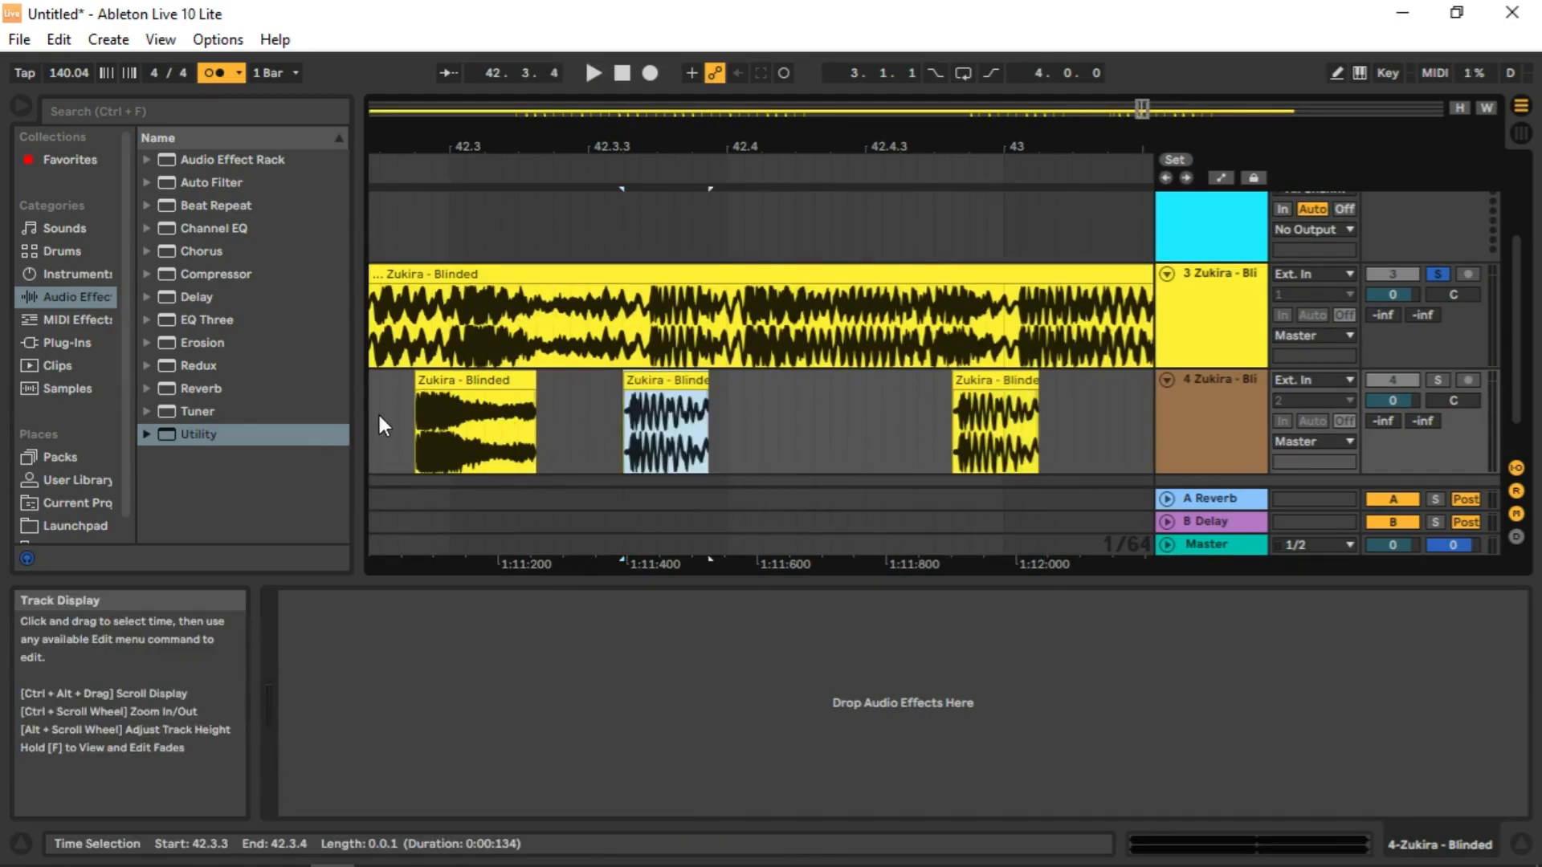
Play the passage around the added trigger clip, the second time from 42.2.1, to check the ducking.
{"action": "left_click", "coordinate": [379, 416]}
{"action": "key", "text": "space"}
{"action": "key", "text": "space"}
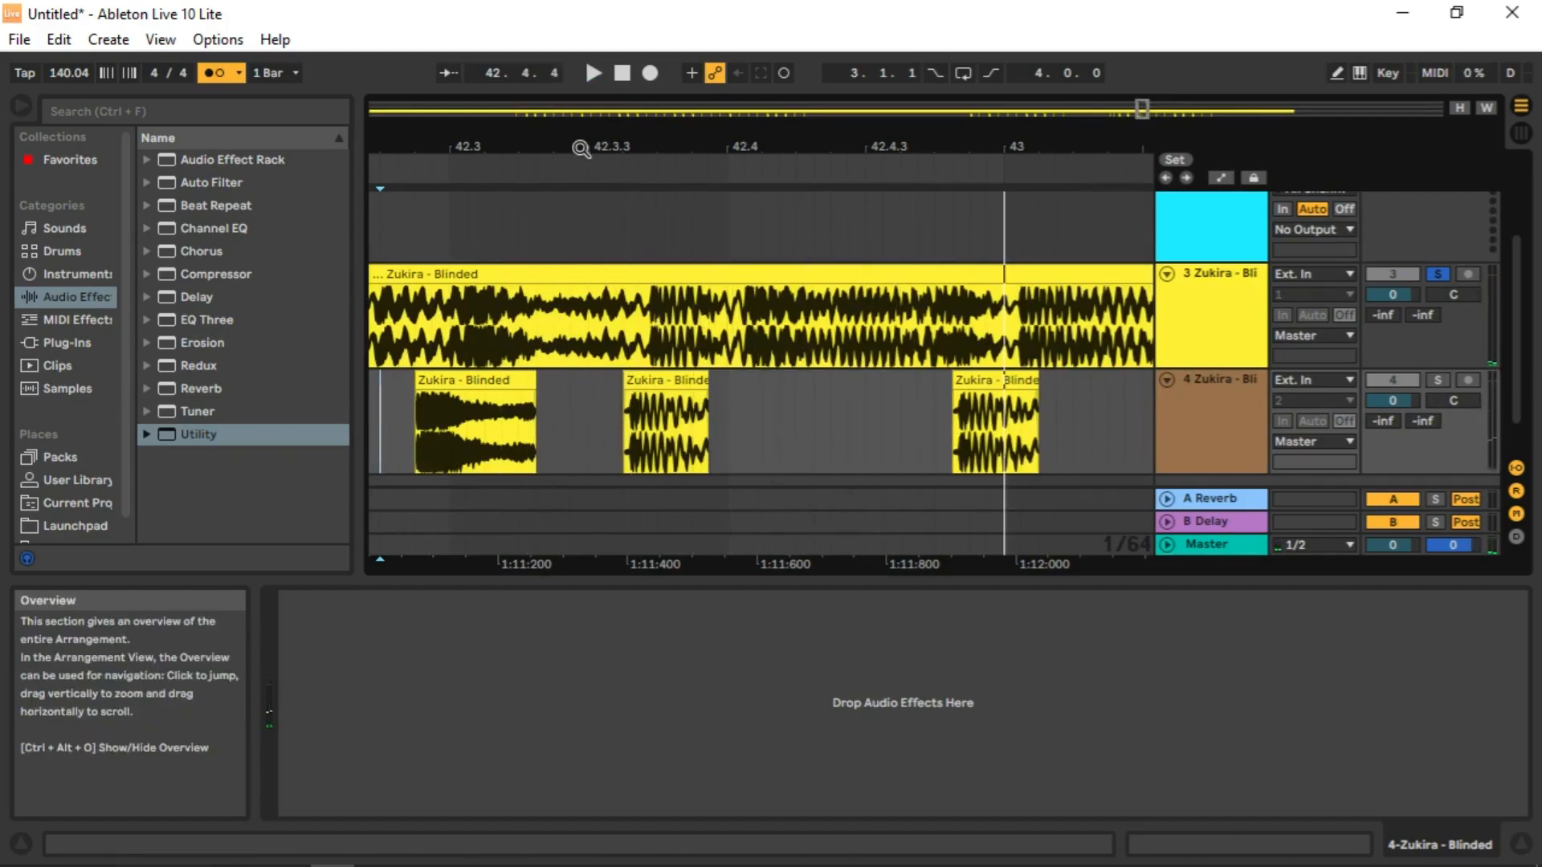
{"action": "left_click_drag", "start_coordinate": [514, 147], "coordinate": [626, 122]}
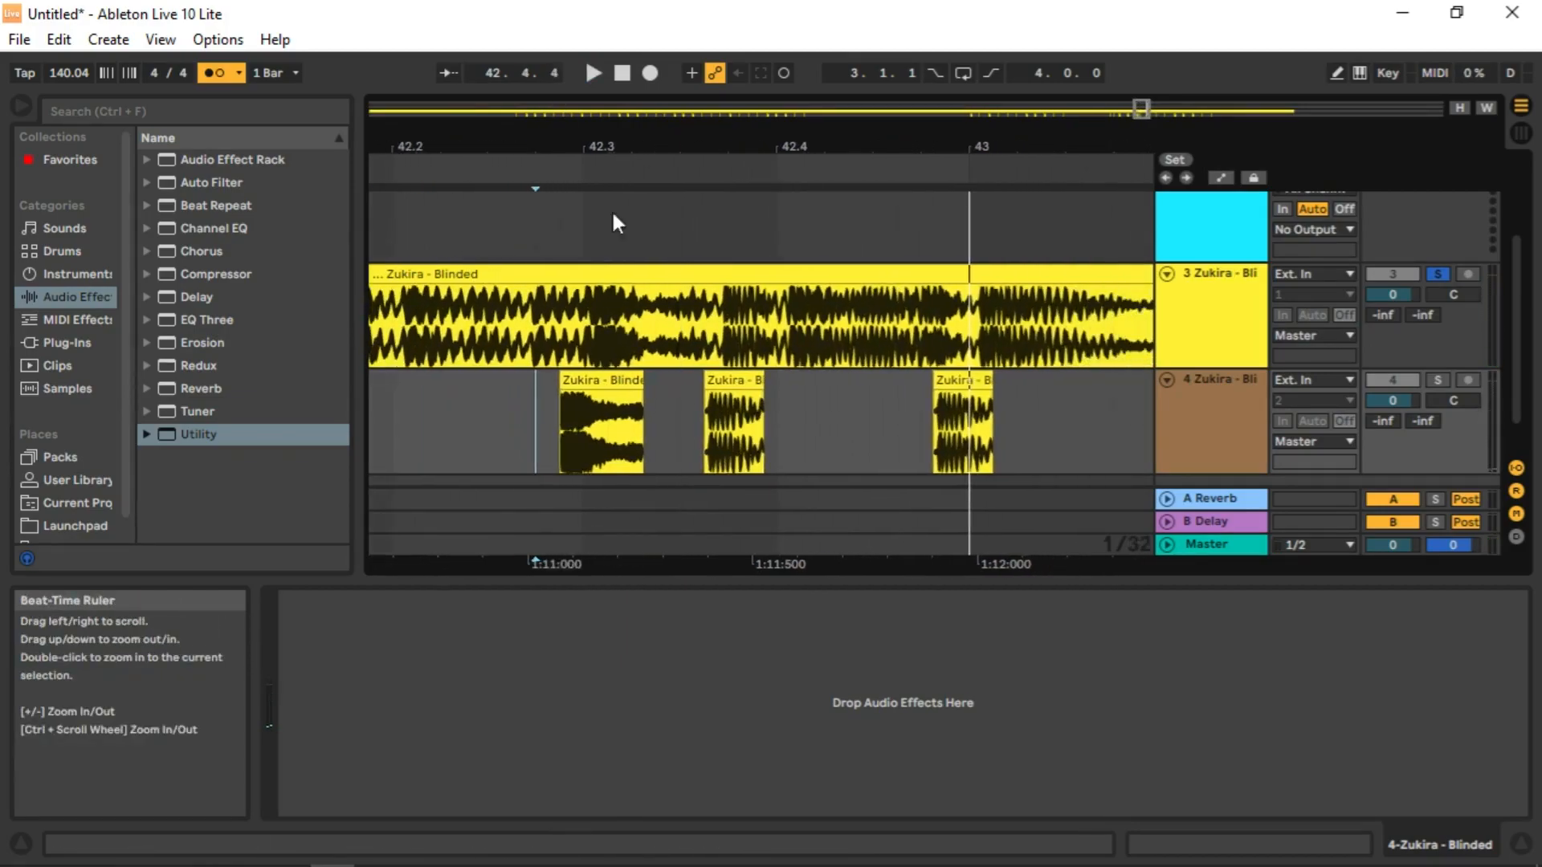
{"action": "left_click", "coordinate": [393, 417]}
{"action": "key", "text": "space"}
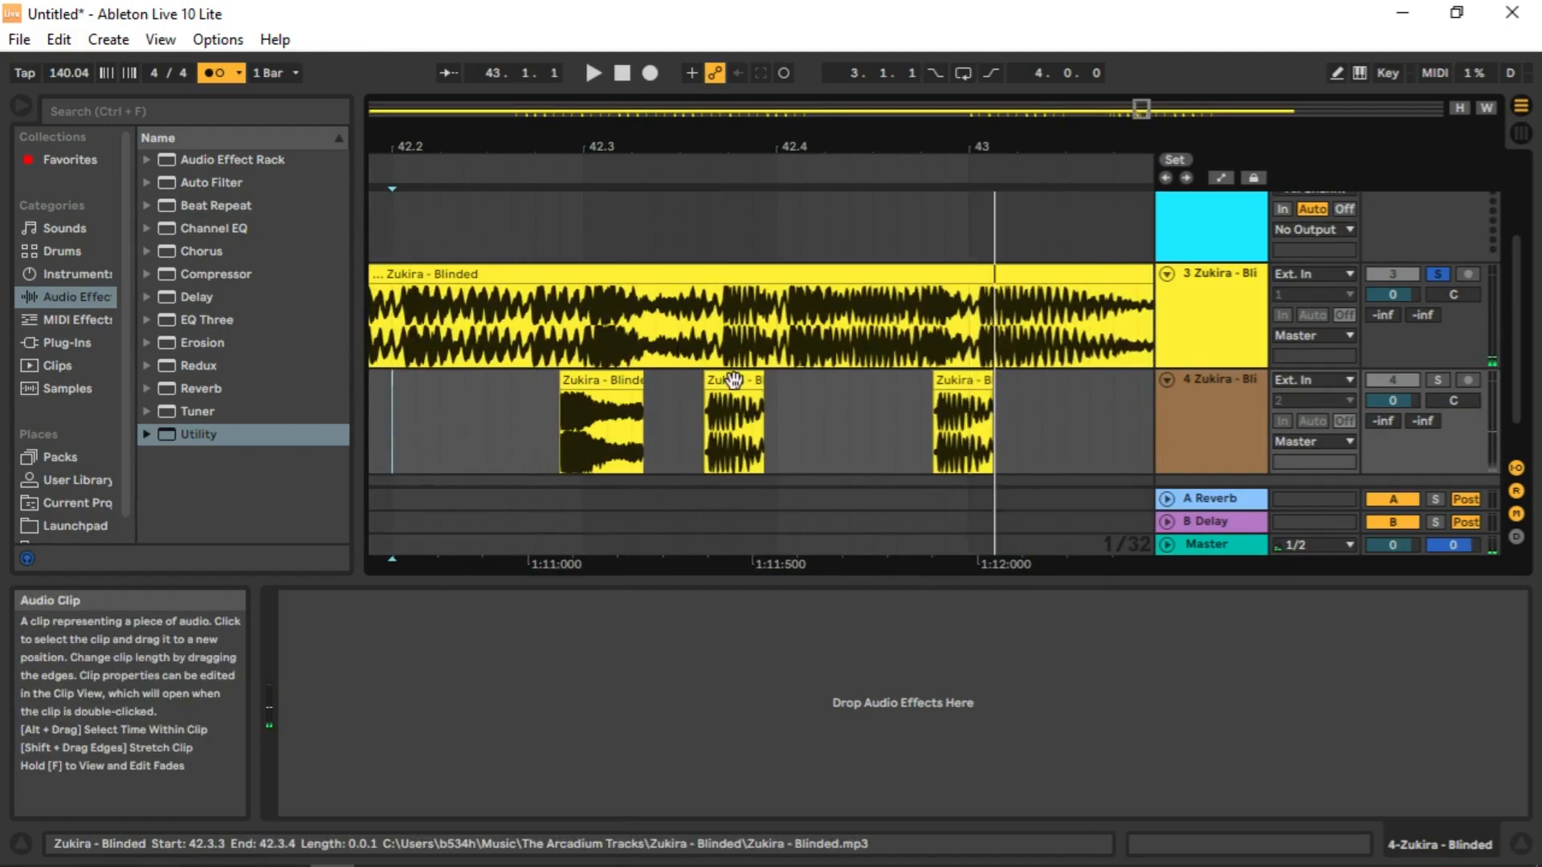
Lower the gain of the trigger clip at 42.3.3 to -6.20 dB and play the passage to check the softer ducking.
{"action": "left_click", "coordinate": [733, 380]}
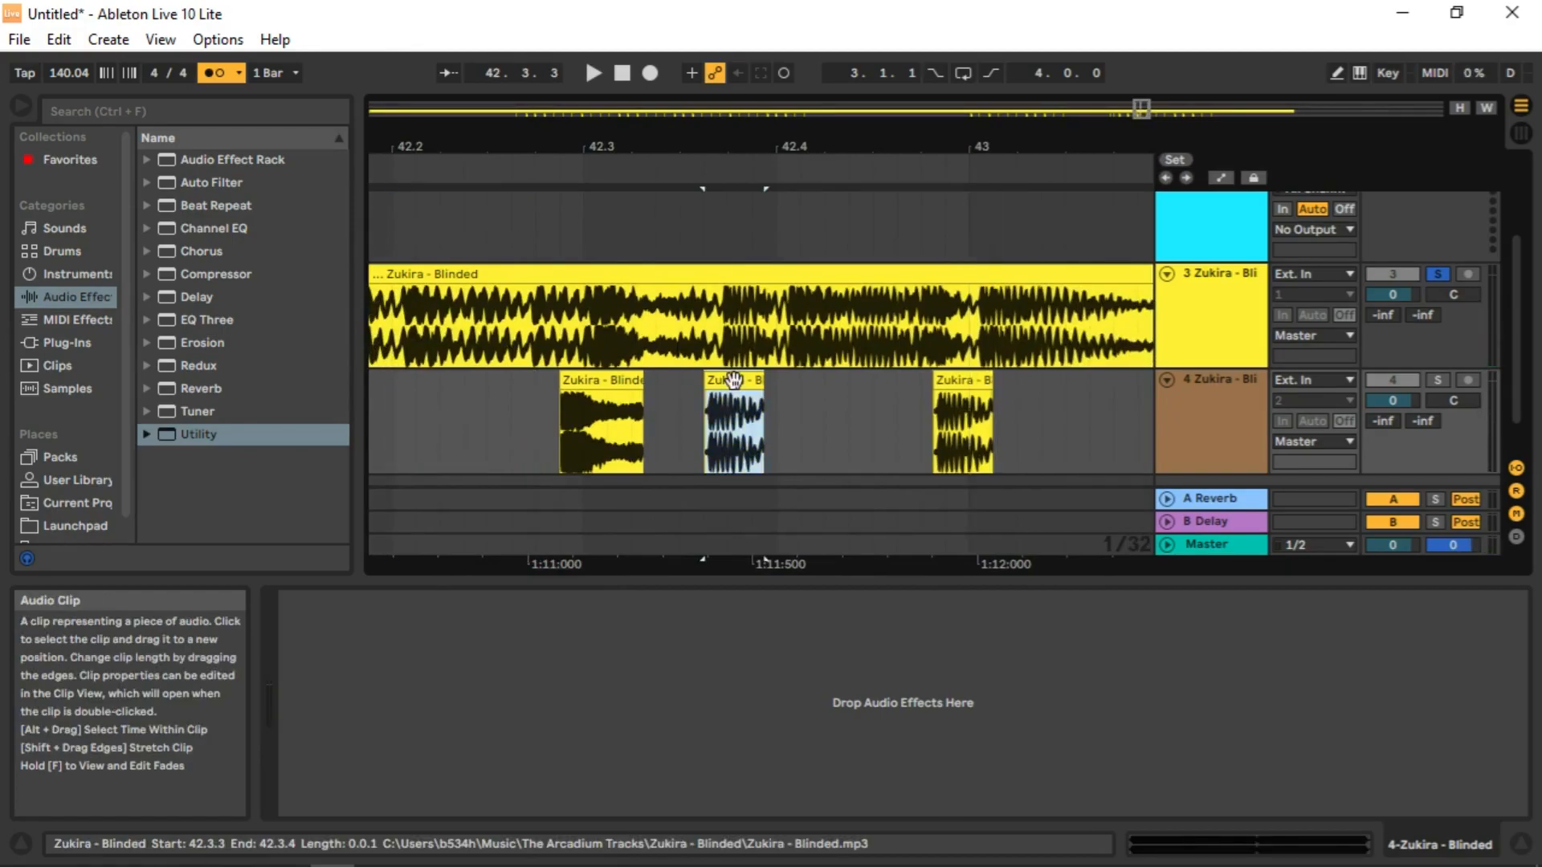
{"action": "double_click", "coordinate": [733, 379]}
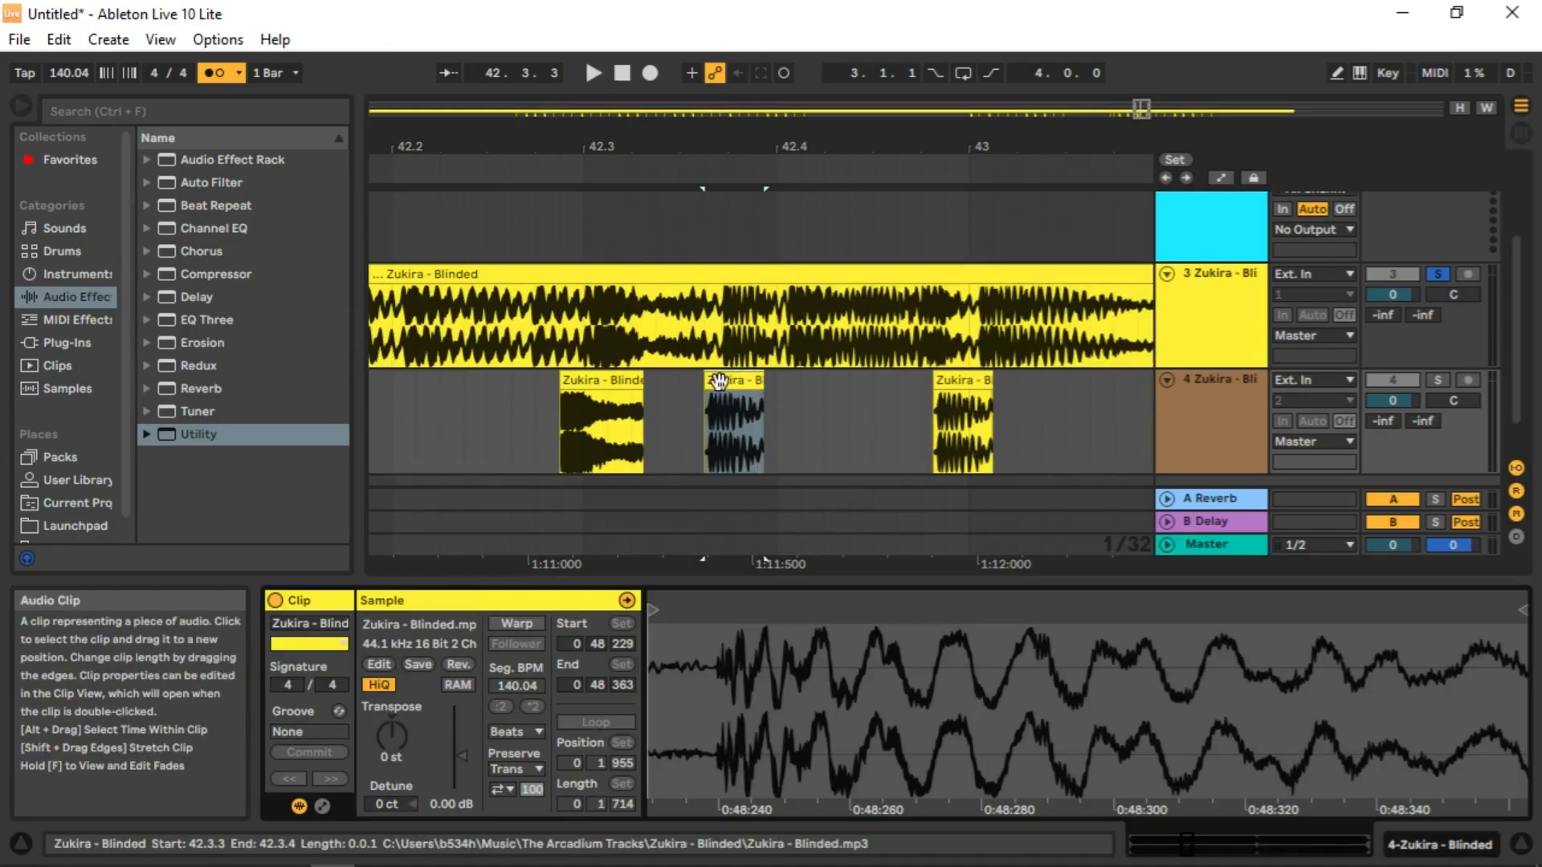
{"action": "left_click_drag", "start_coordinate": [459, 749], "coordinate": [460, 762]}
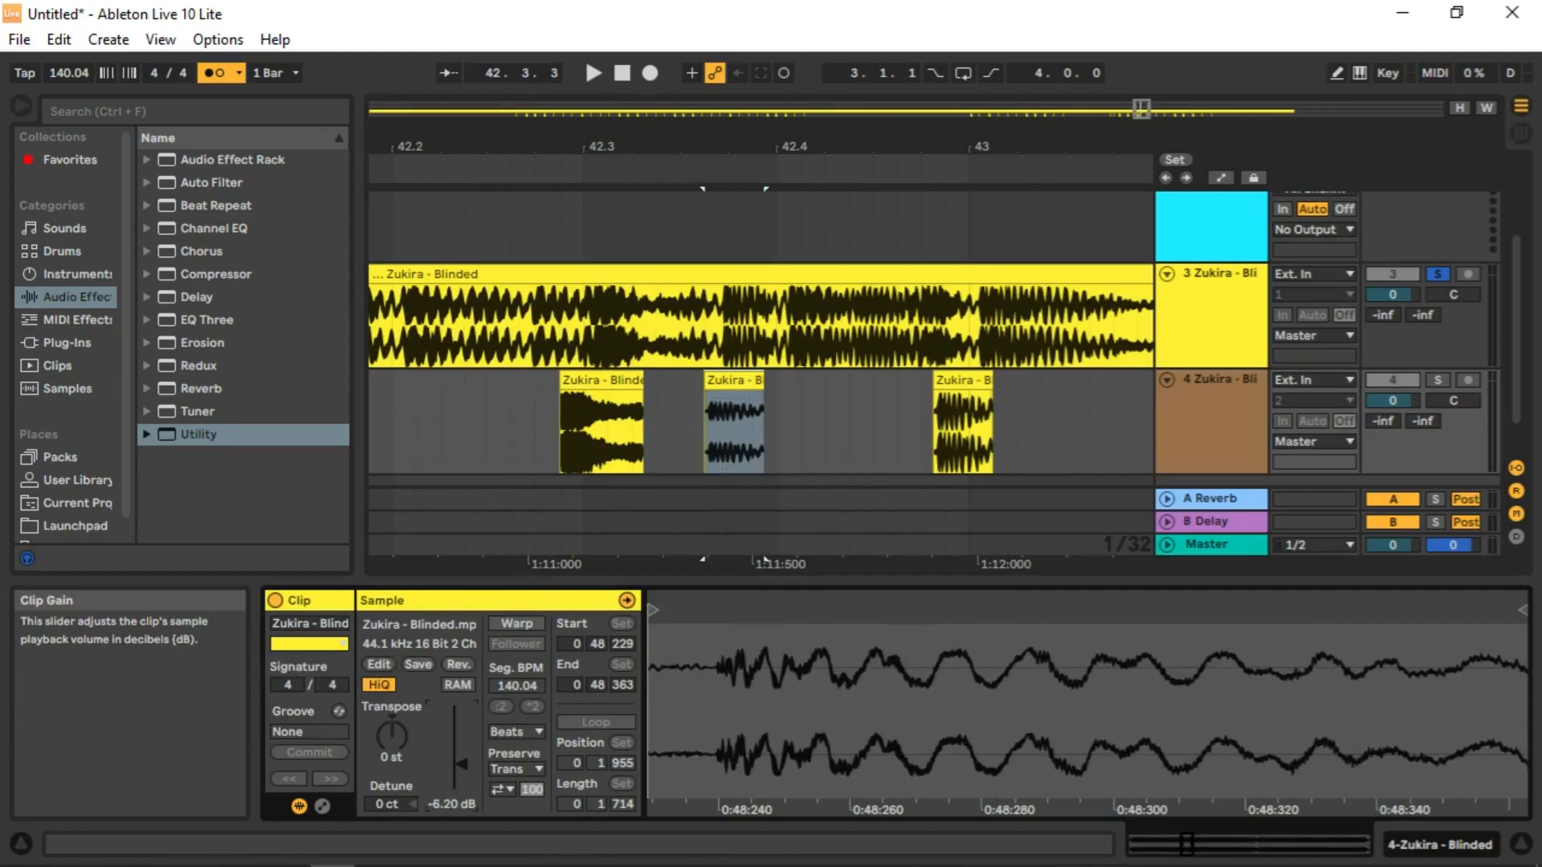
{"action": "left_click", "coordinate": [450, 423]}
{"action": "key", "text": "space"}
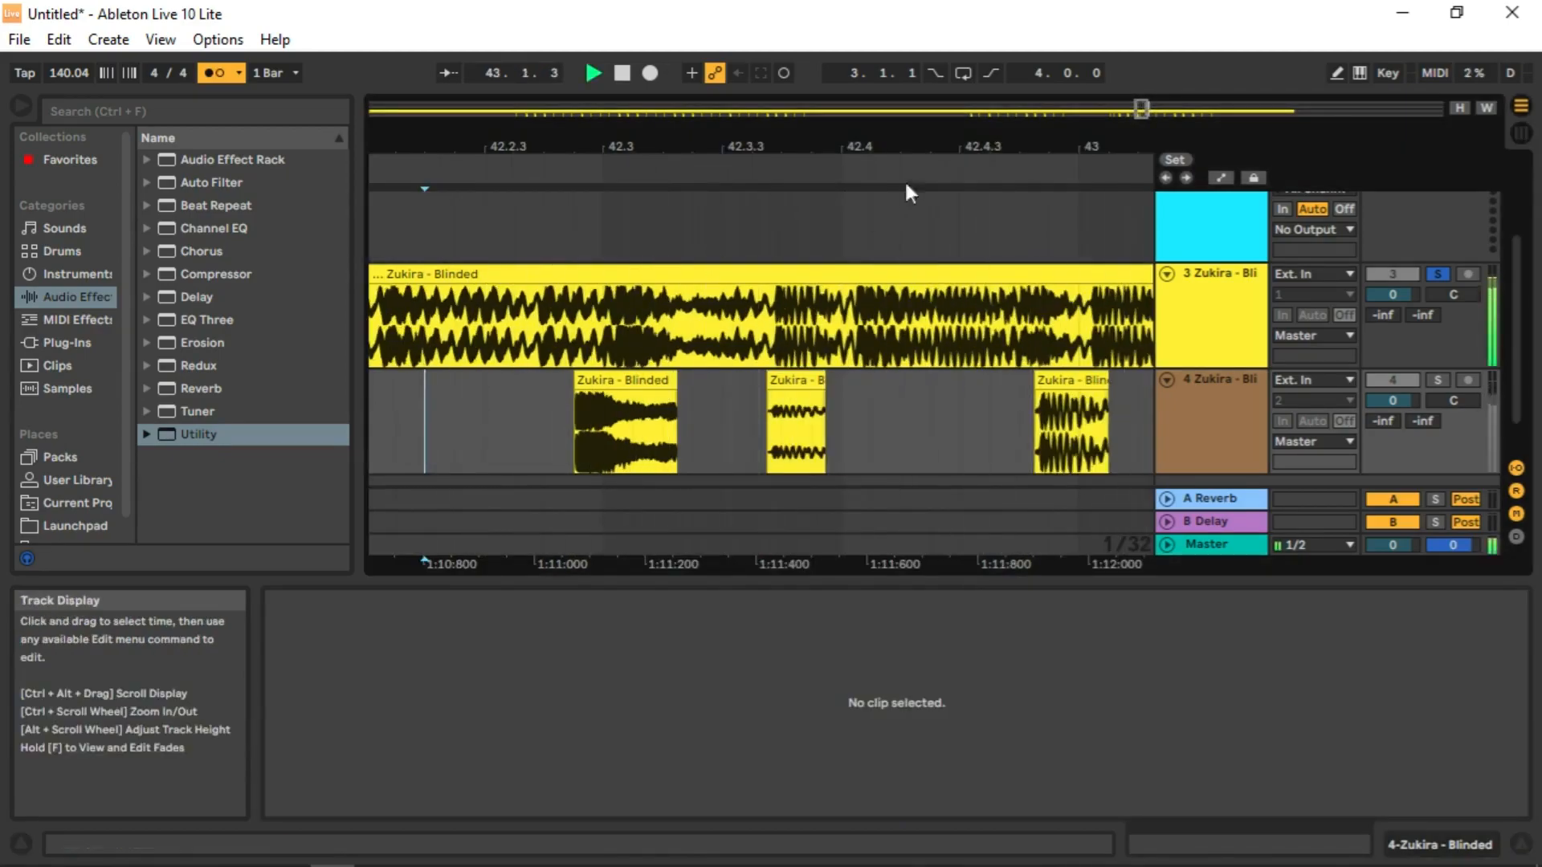
Play the song from 42.2.2 through to its ending to check the ducking of the last trigger clips.
{"action": "left_click", "coordinate": [791, 377]}
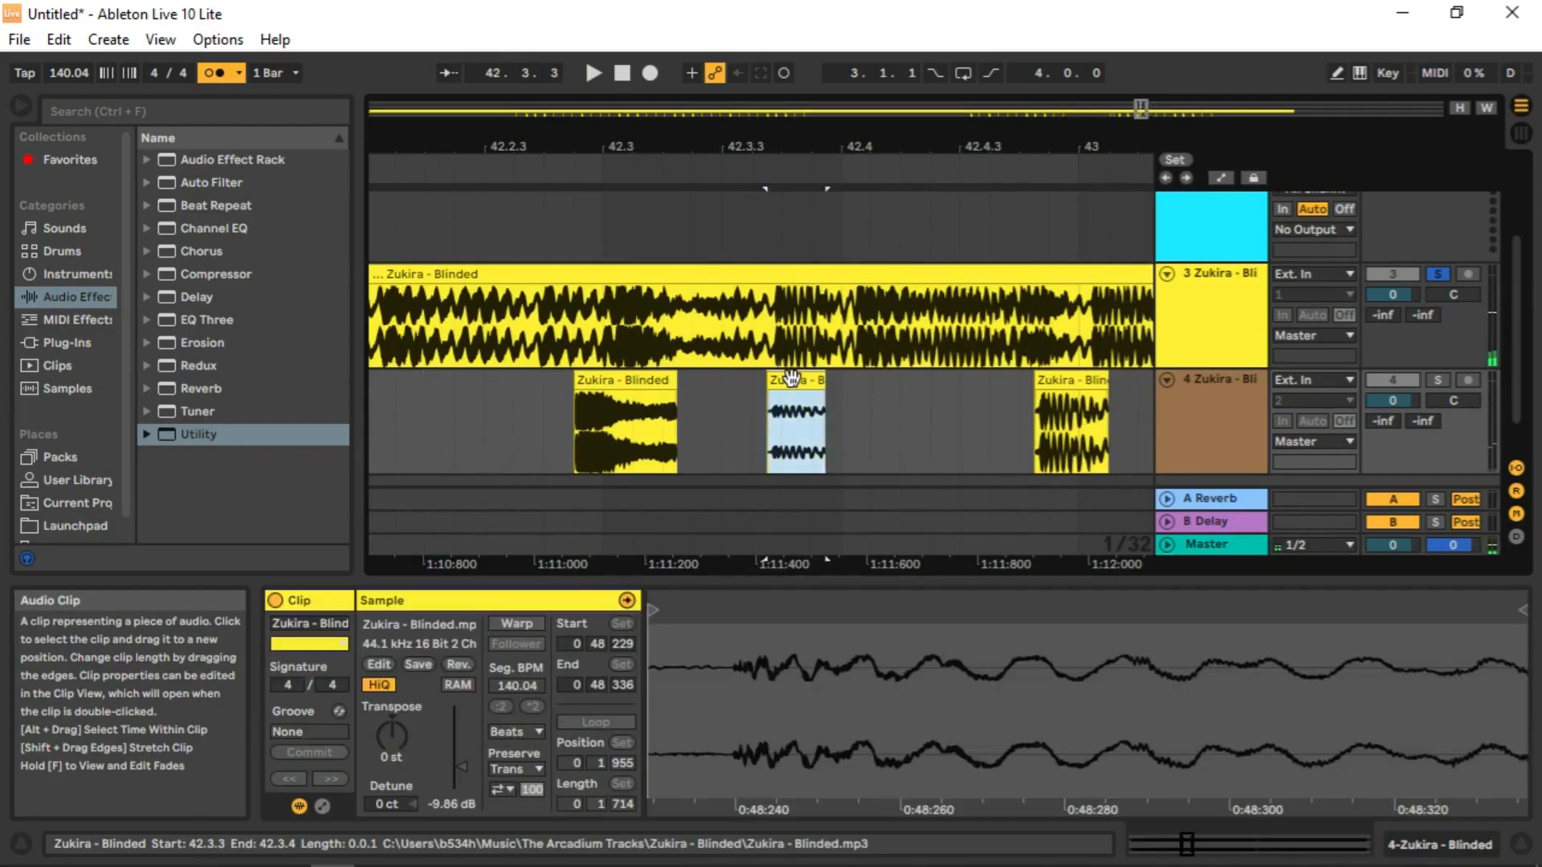
{"action": "left_click_drag", "start_coordinate": [1023, 145], "coordinate": [1024, 121]}
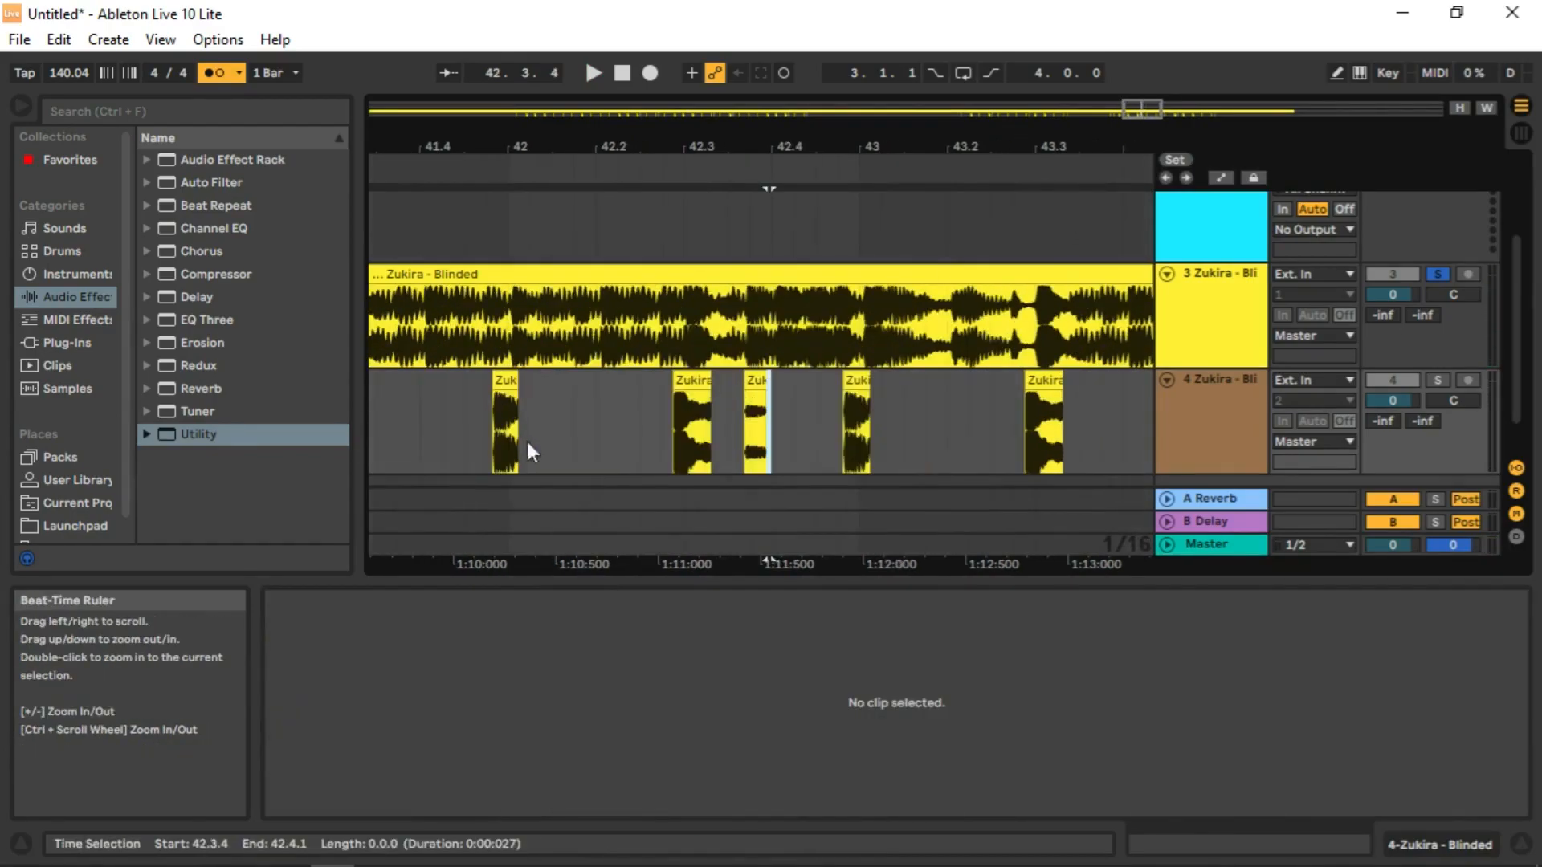
{"action": "left_click", "coordinate": [625, 431]}
{"action": "key", "text": "space"}
{"action": "left_click_drag", "start_coordinate": [964, 154], "coordinate": [965, 193]}
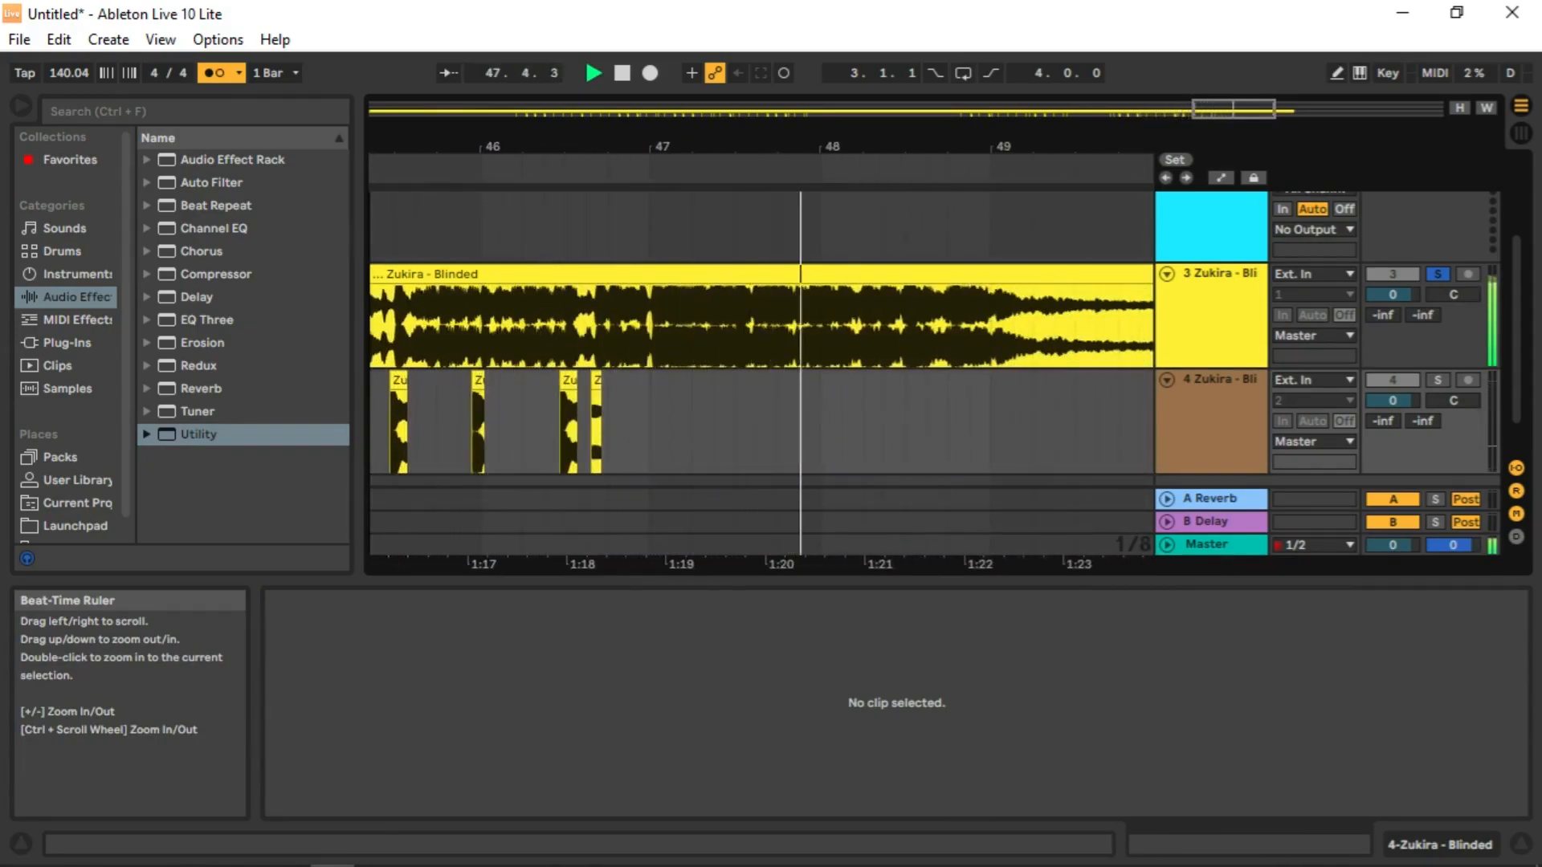
{"action": "key", "text": "space"}
{"action": "left_click_drag", "start_coordinate": [374, 147], "coordinate": [1119, 60]}
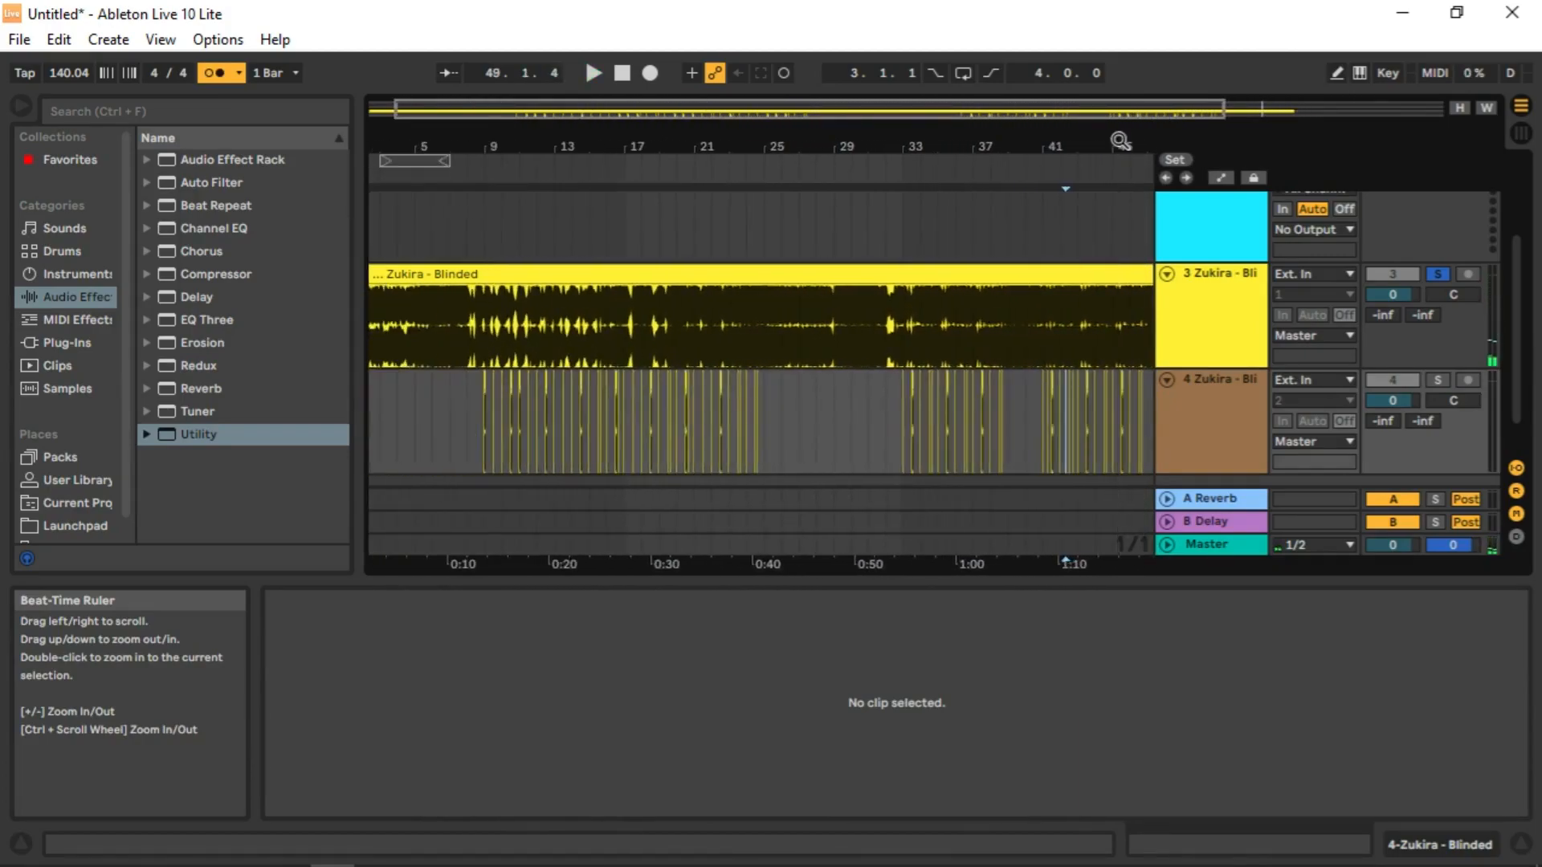
{"action": "left_click_drag", "start_coordinate": [868, 148], "coordinate": [866, 90]}
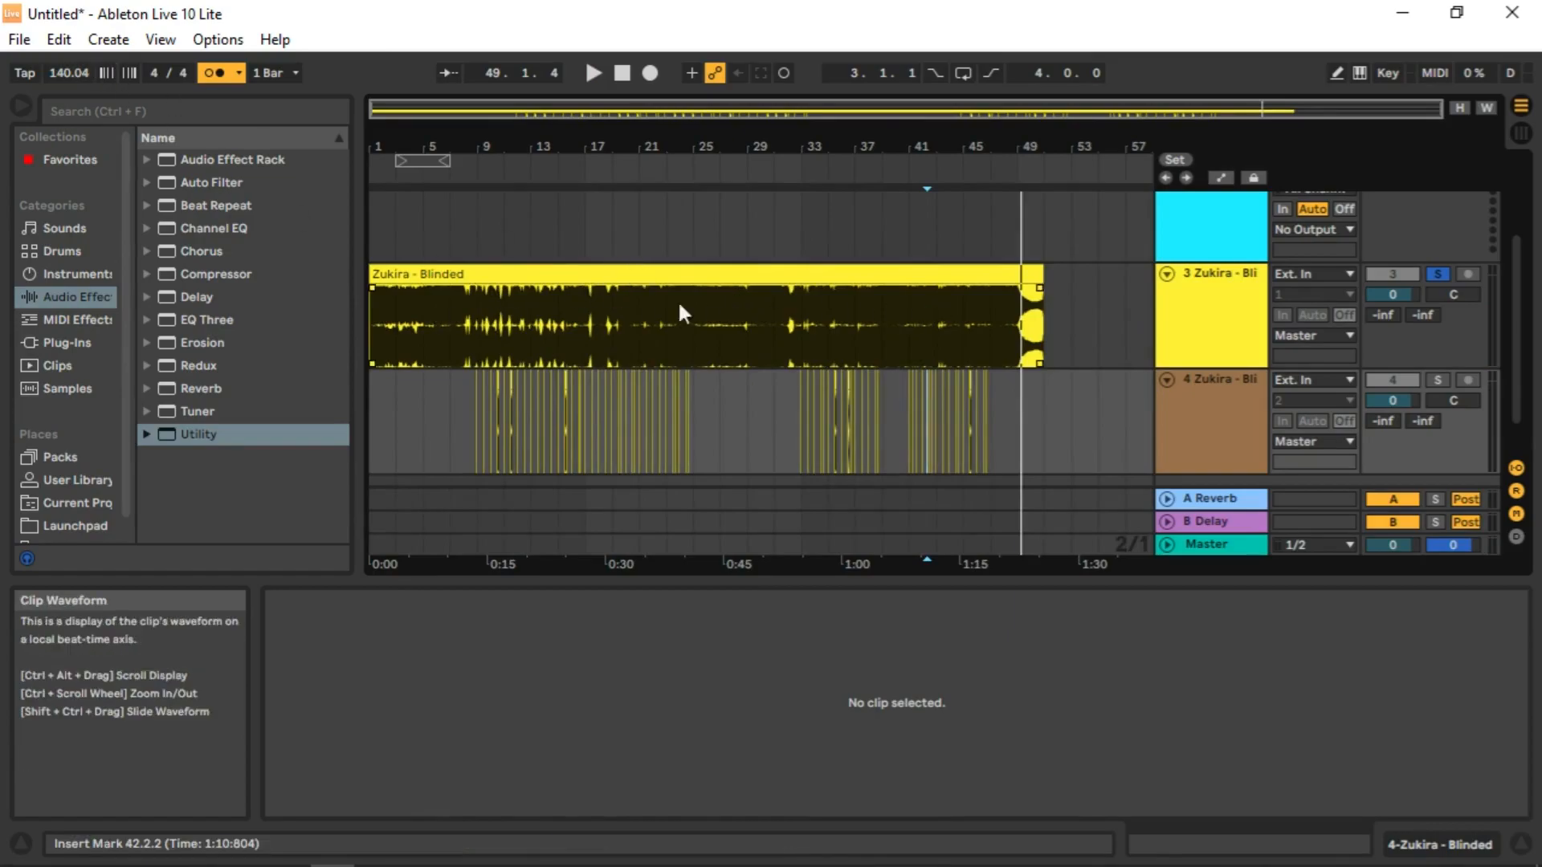
Export only the 3-Zukira - Blinded track as a WAV file named Blinded drumless.
{"action": "left_click", "coordinate": [19, 42]}
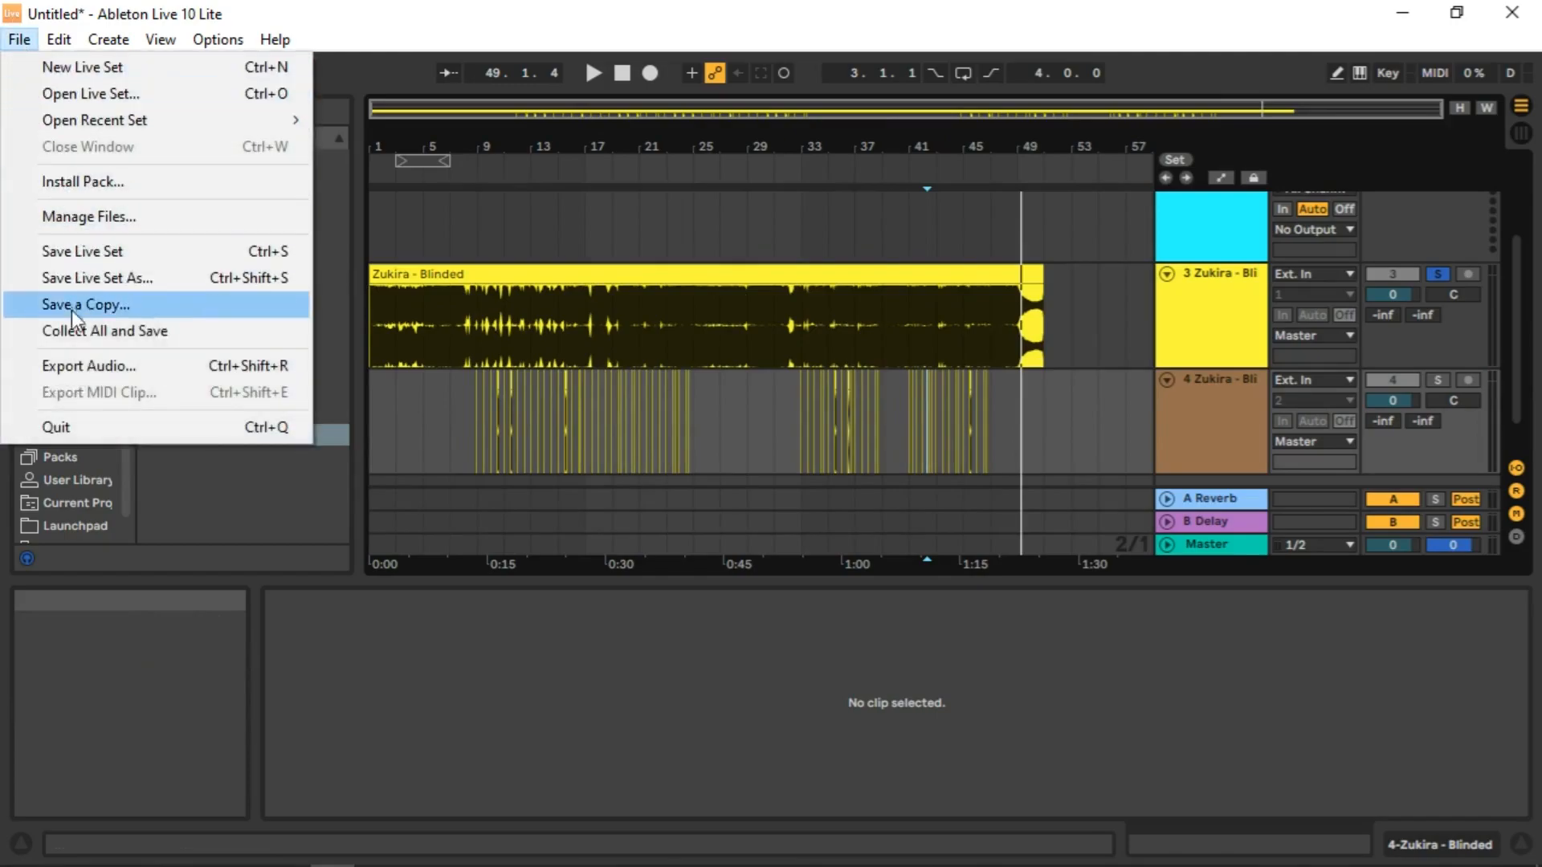
{"action": "left_click", "coordinate": [75, 365]}
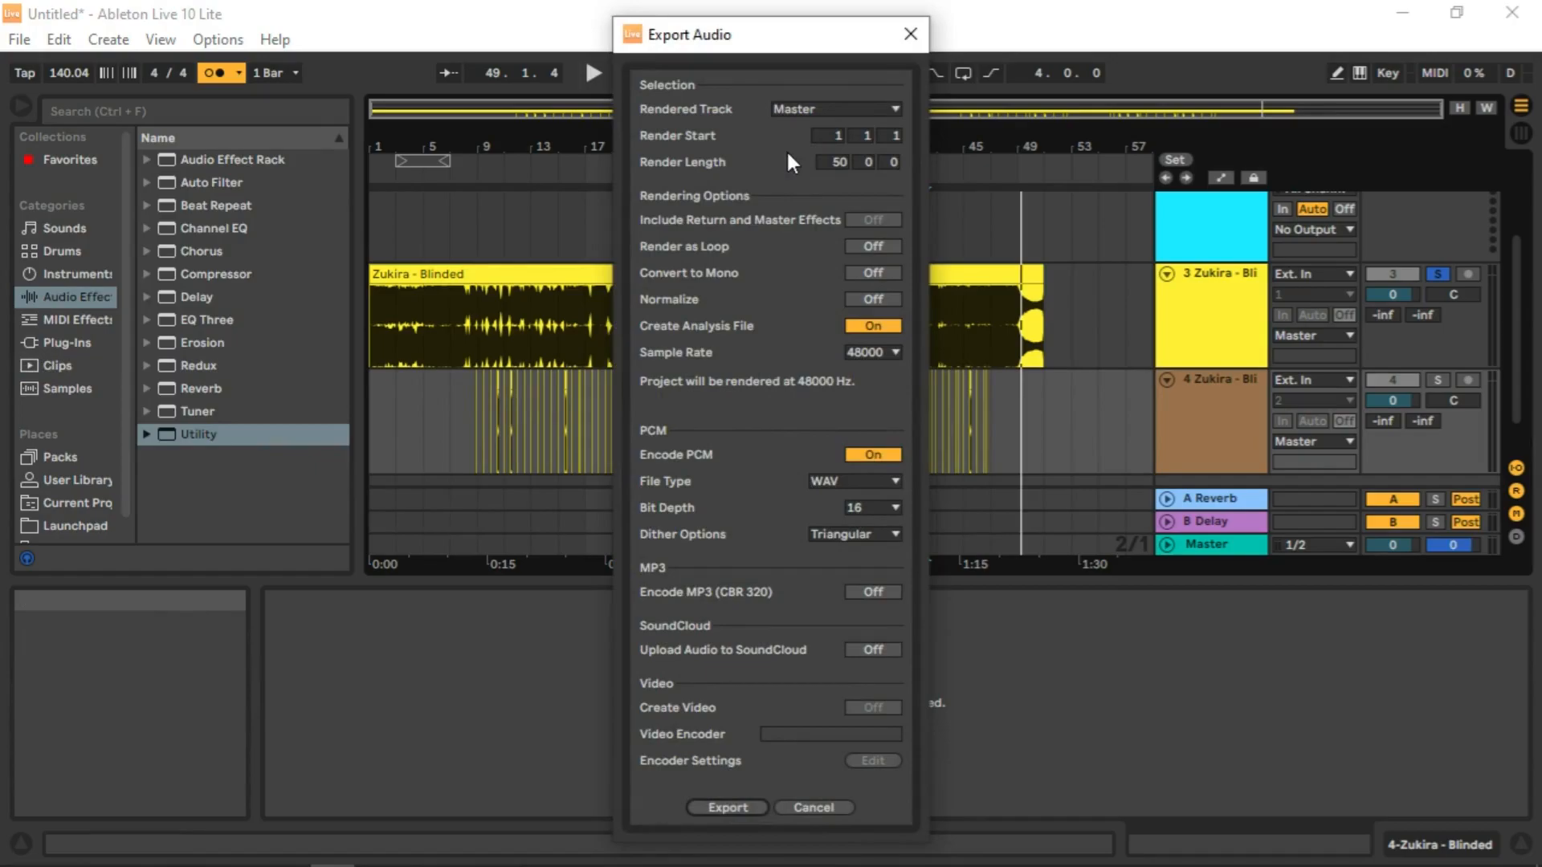
{"action": "left_click", "coordinate": [823, 110]}
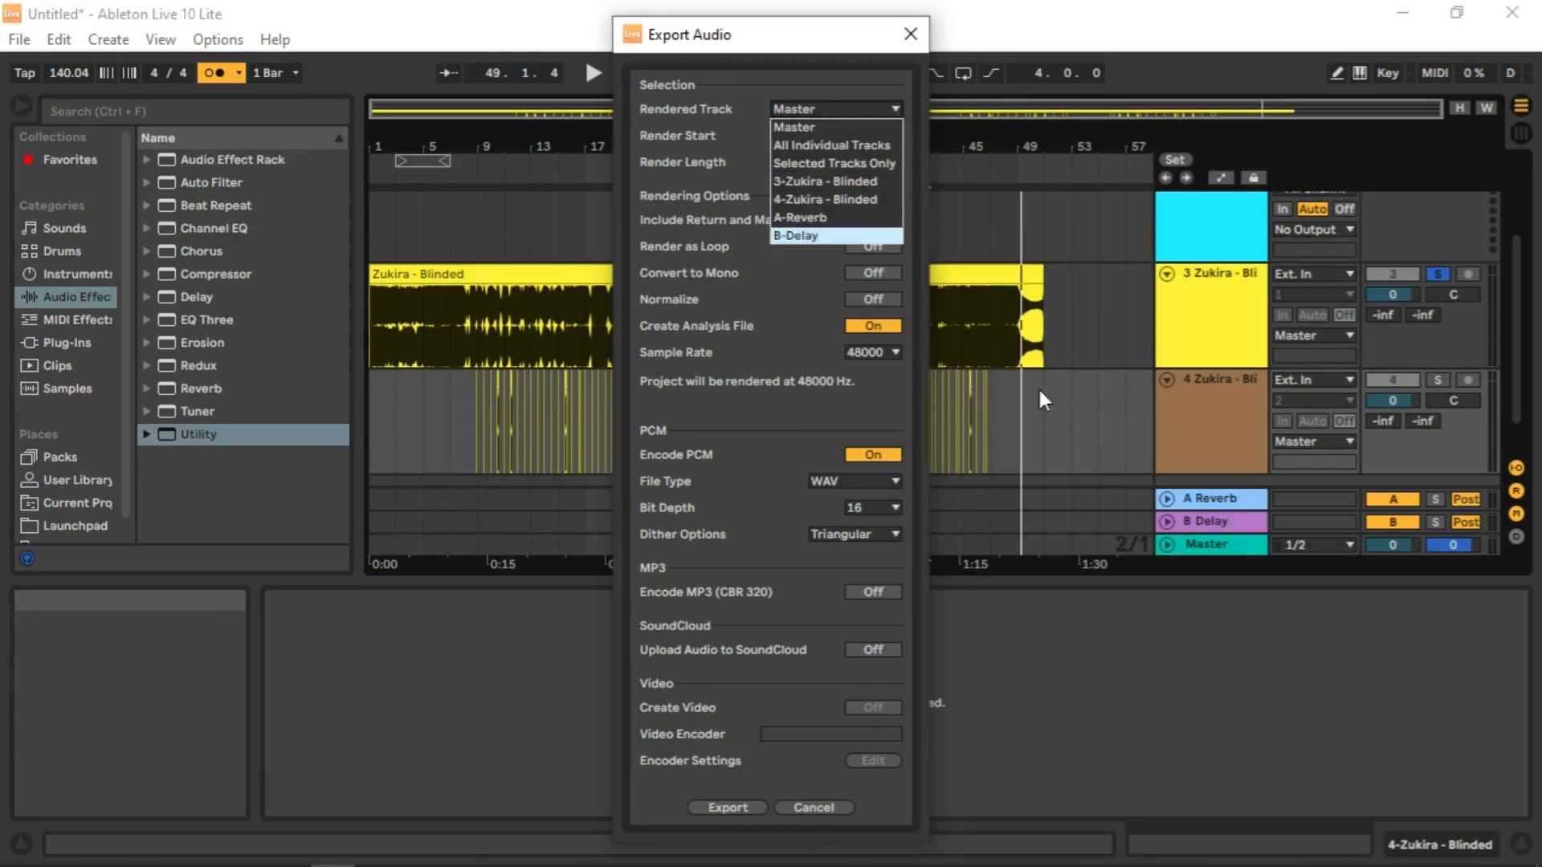
{"action": "left_click", "coordinate": [822, 182]}
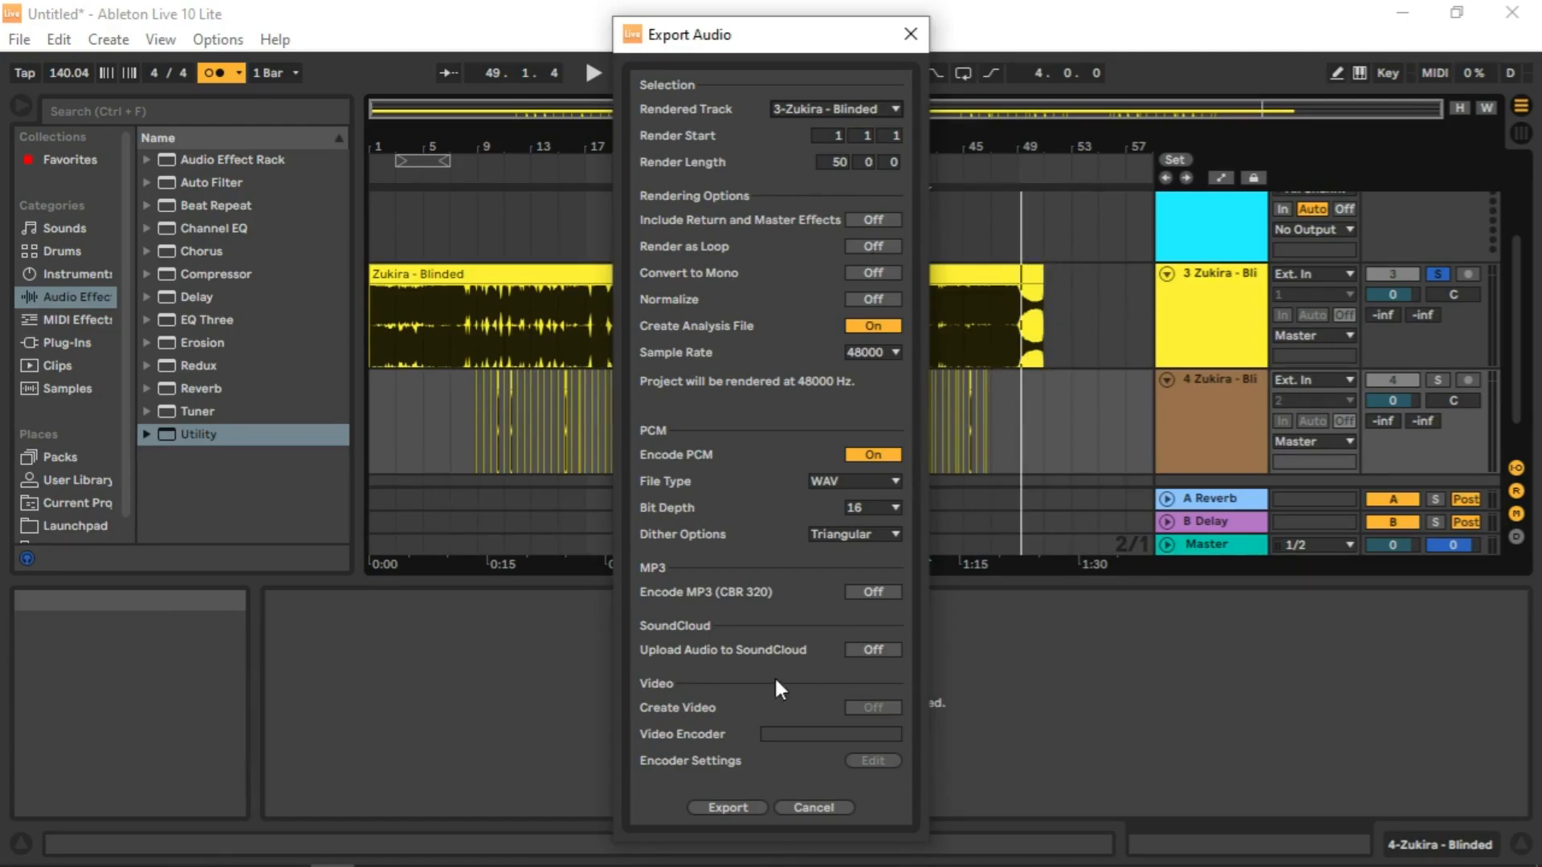
{"action": "left_click", "coordinate": [726, 806]}
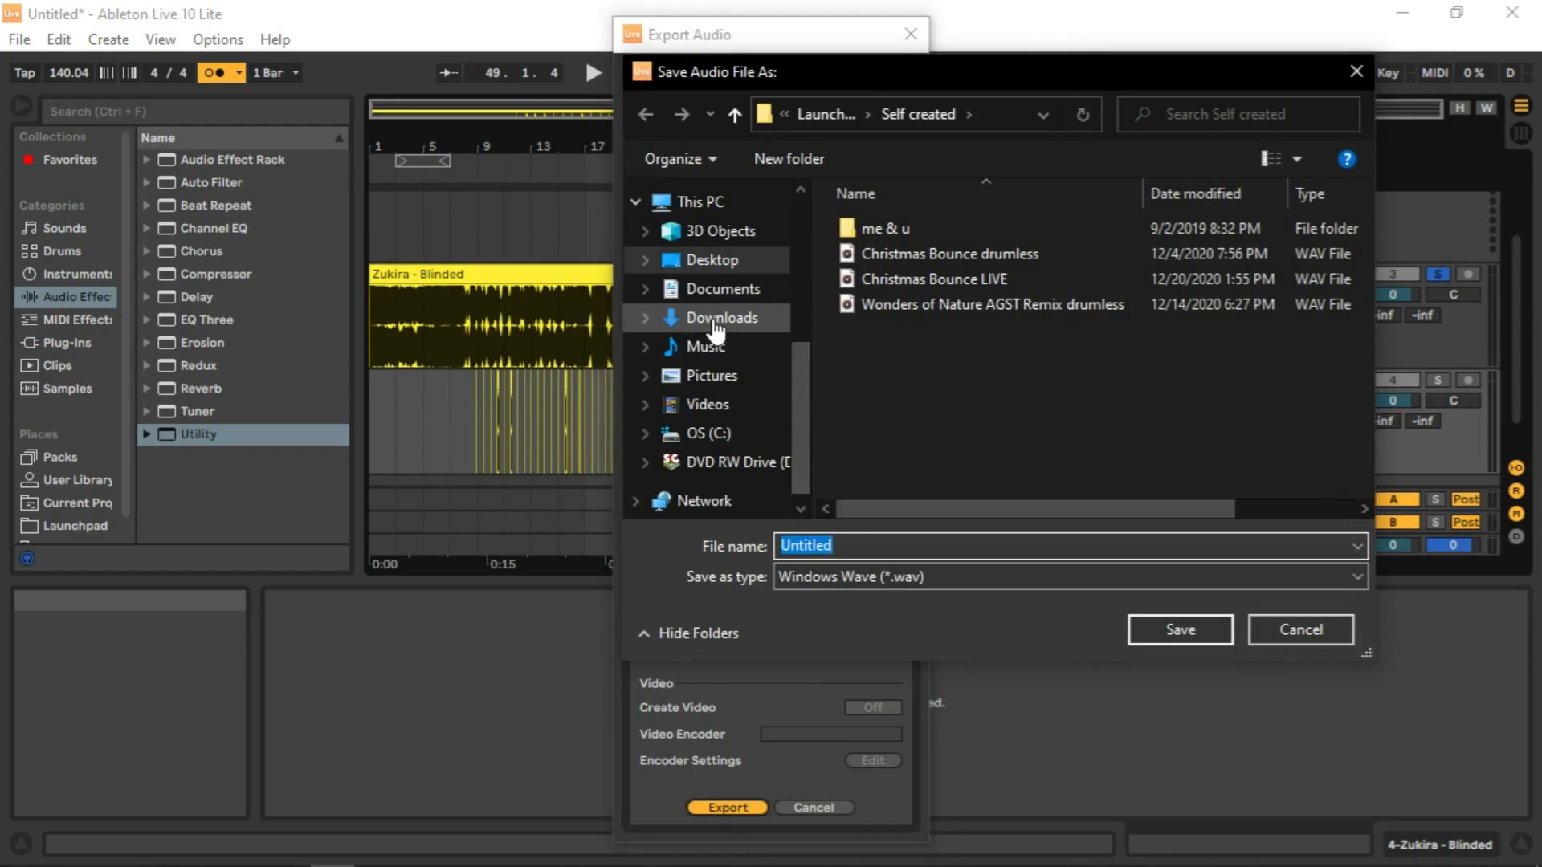
{"action": "type", "text": "Blinded drumless"}
{"action": "left_click", "coordinate": [1179, 627]}
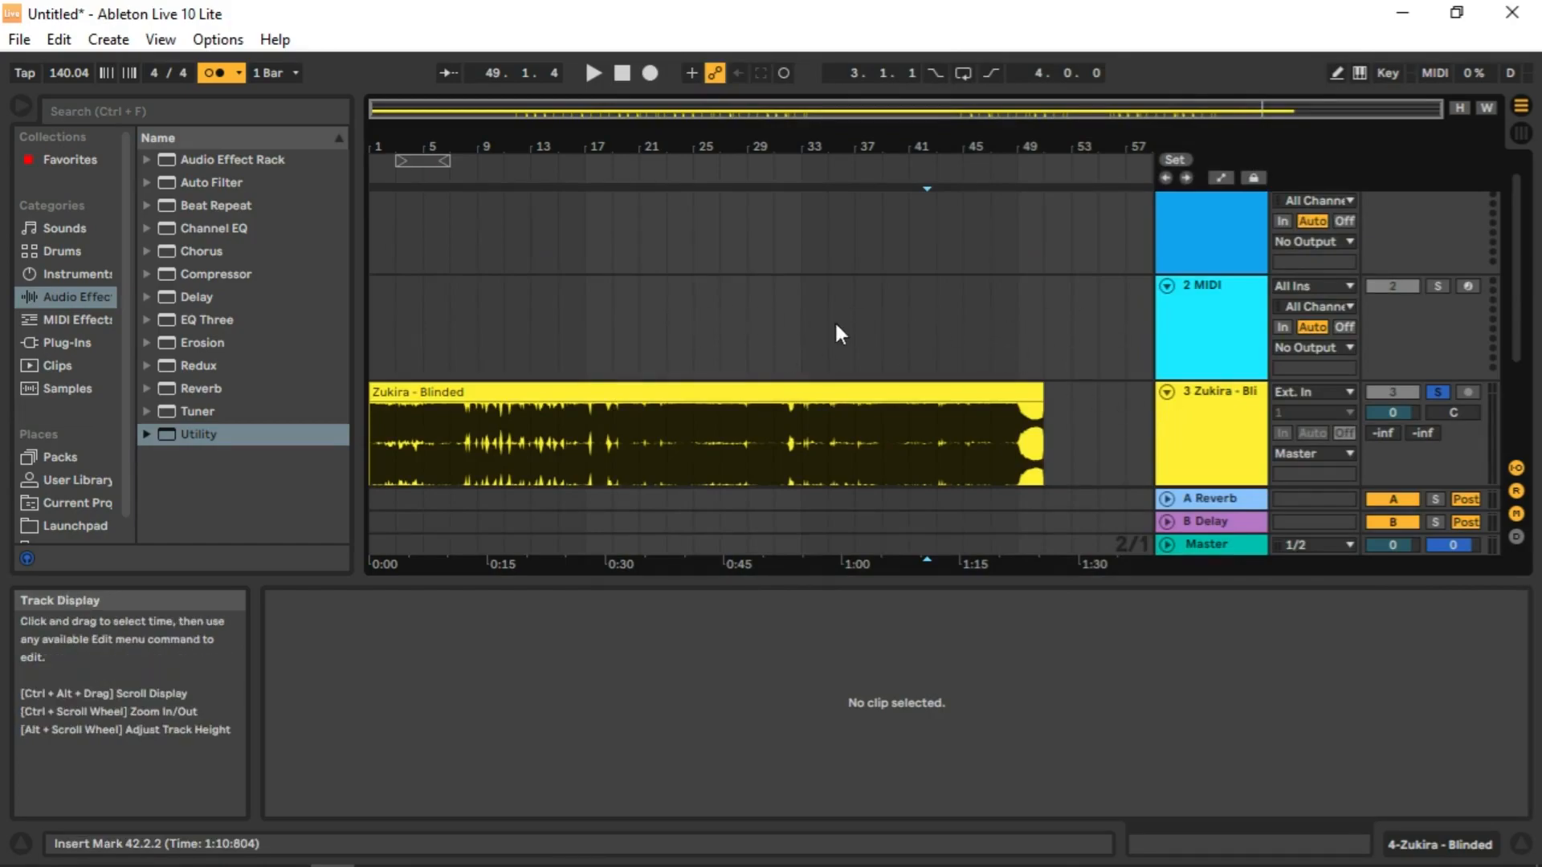
Insert a new audio track and move it directly above the Zukira - Blinded song track.
{"action": "key", "text": "ctrl+t"}
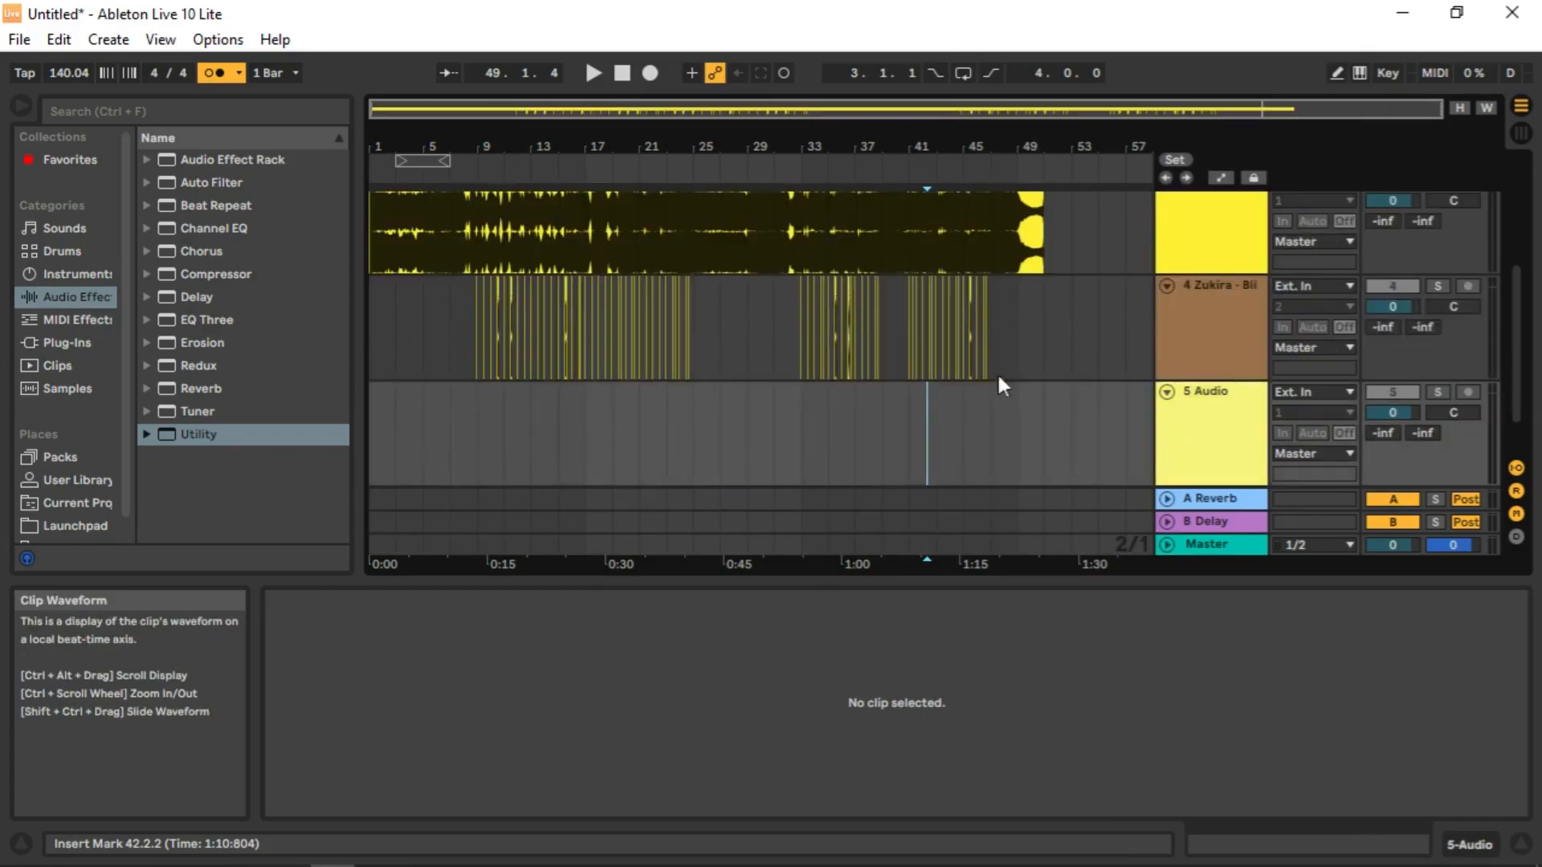
{"action": "left_click", "coordinate": [1043, 419]}
{"action": "right_click", "coordinate": [1040, 423]}
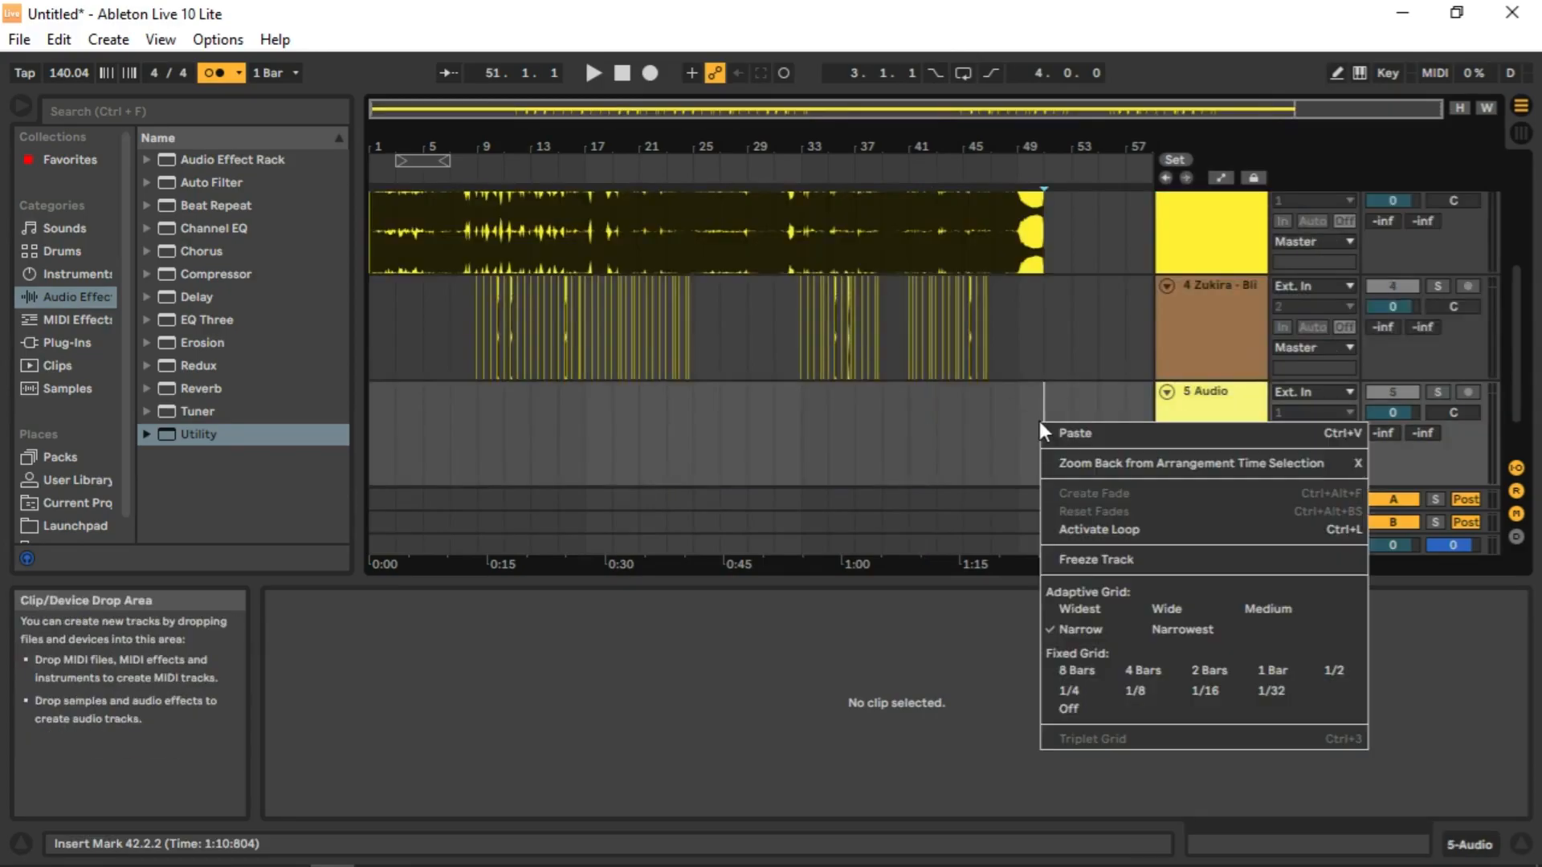
{"action": "right_click", "coordinate": [1229, 415]}
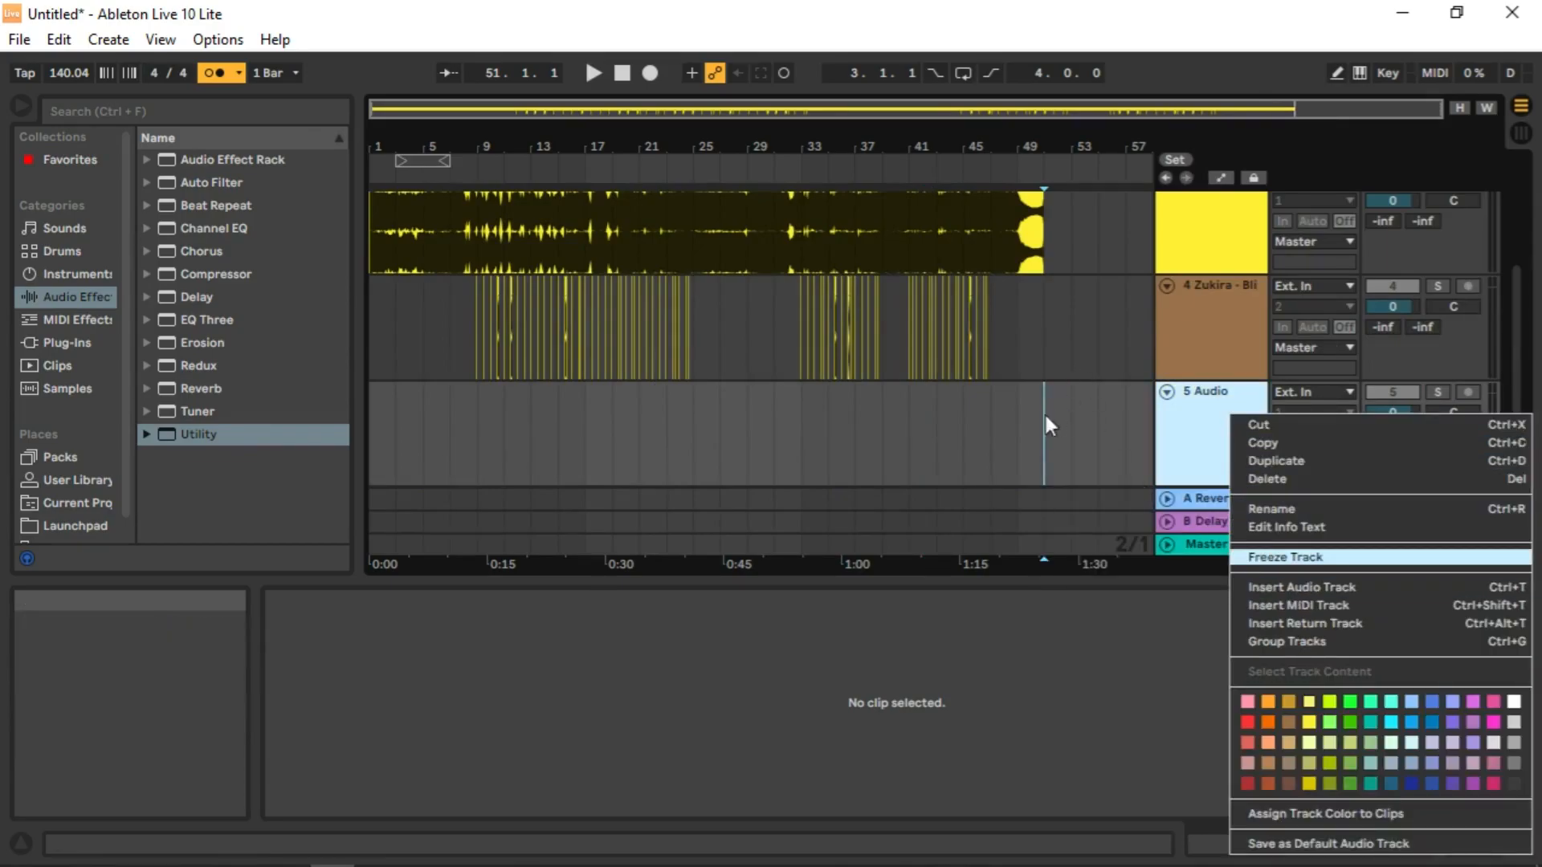
{"action": "left_click", "coordinate": [1019, 423]}
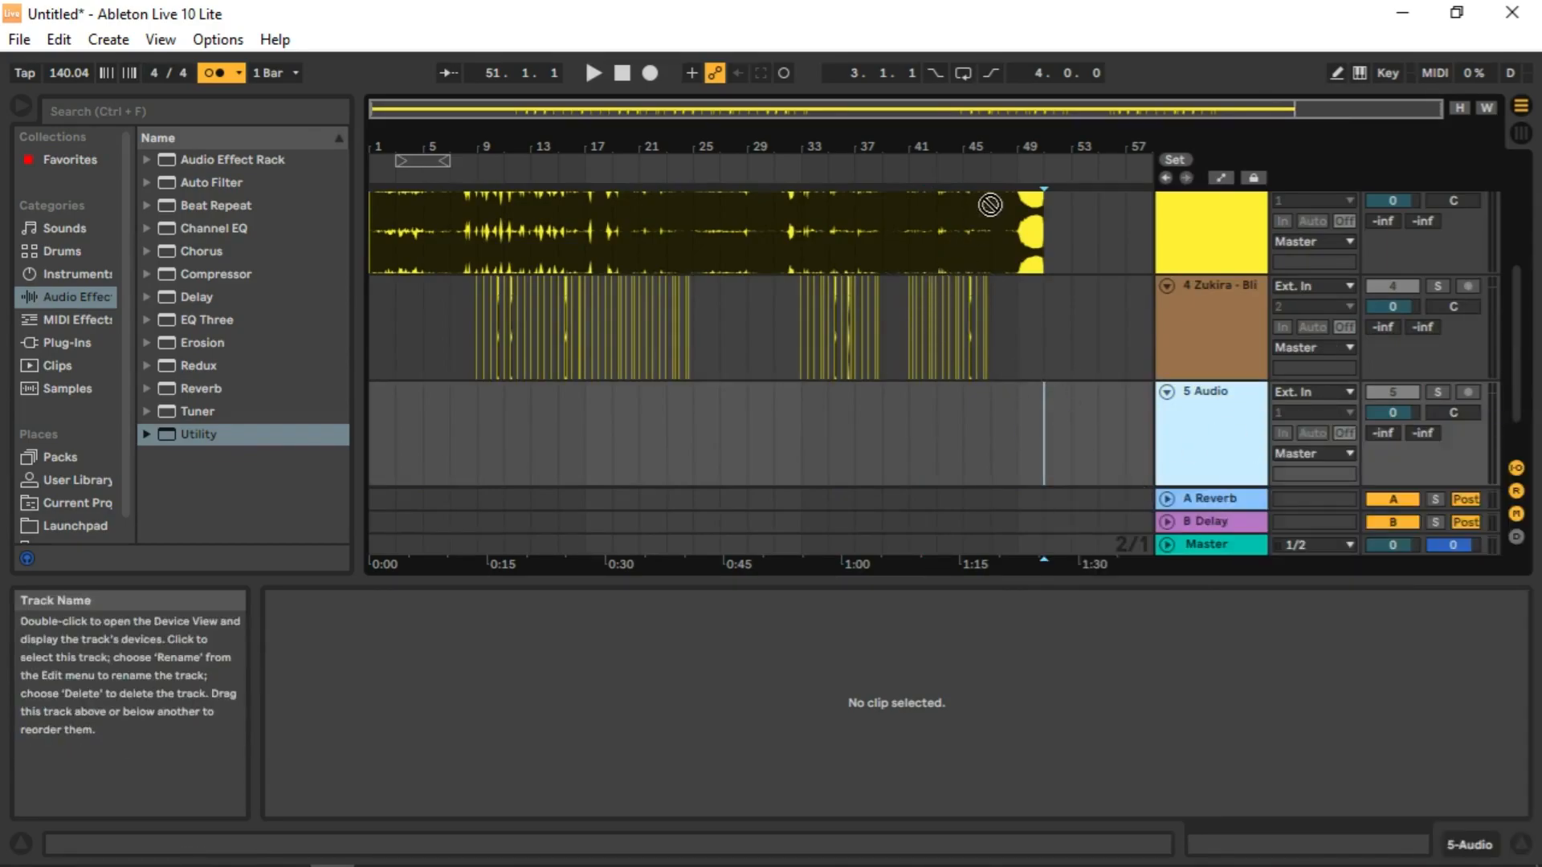
{"action": "scroll", "coordinate": [1156, 204], "scroll_direction": "up", "scroll_amount": 2}
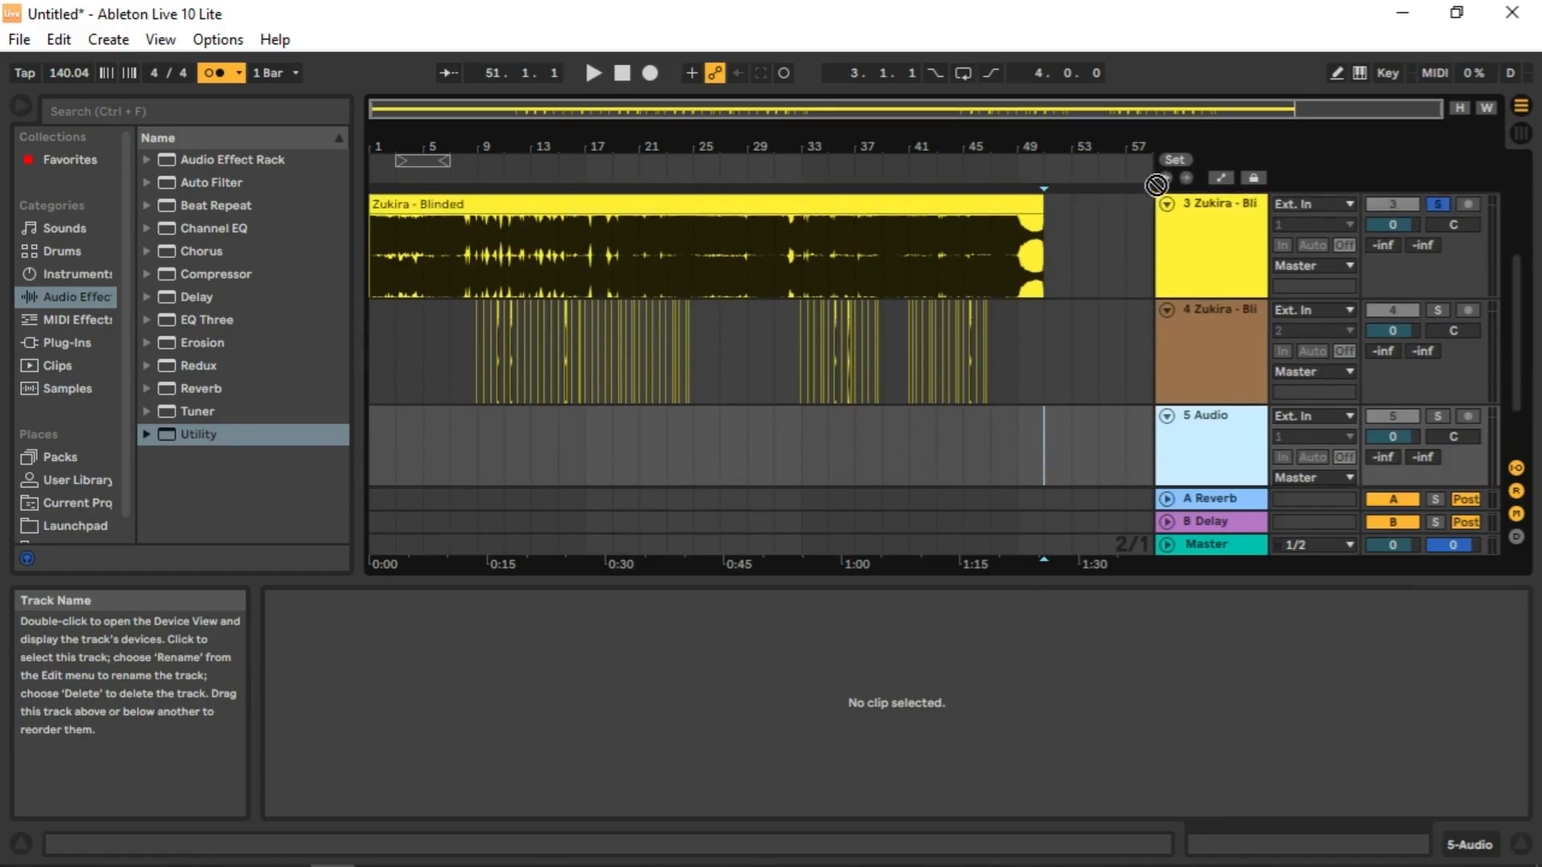
{"action": "left_click_drag", "start_coordinate": [1137, 220], "coordinate": [1163, 222]}
{"action": "scroll", "coordinate": [1183, 265], "scroll_direction": "up", "scroll_amount": 4}
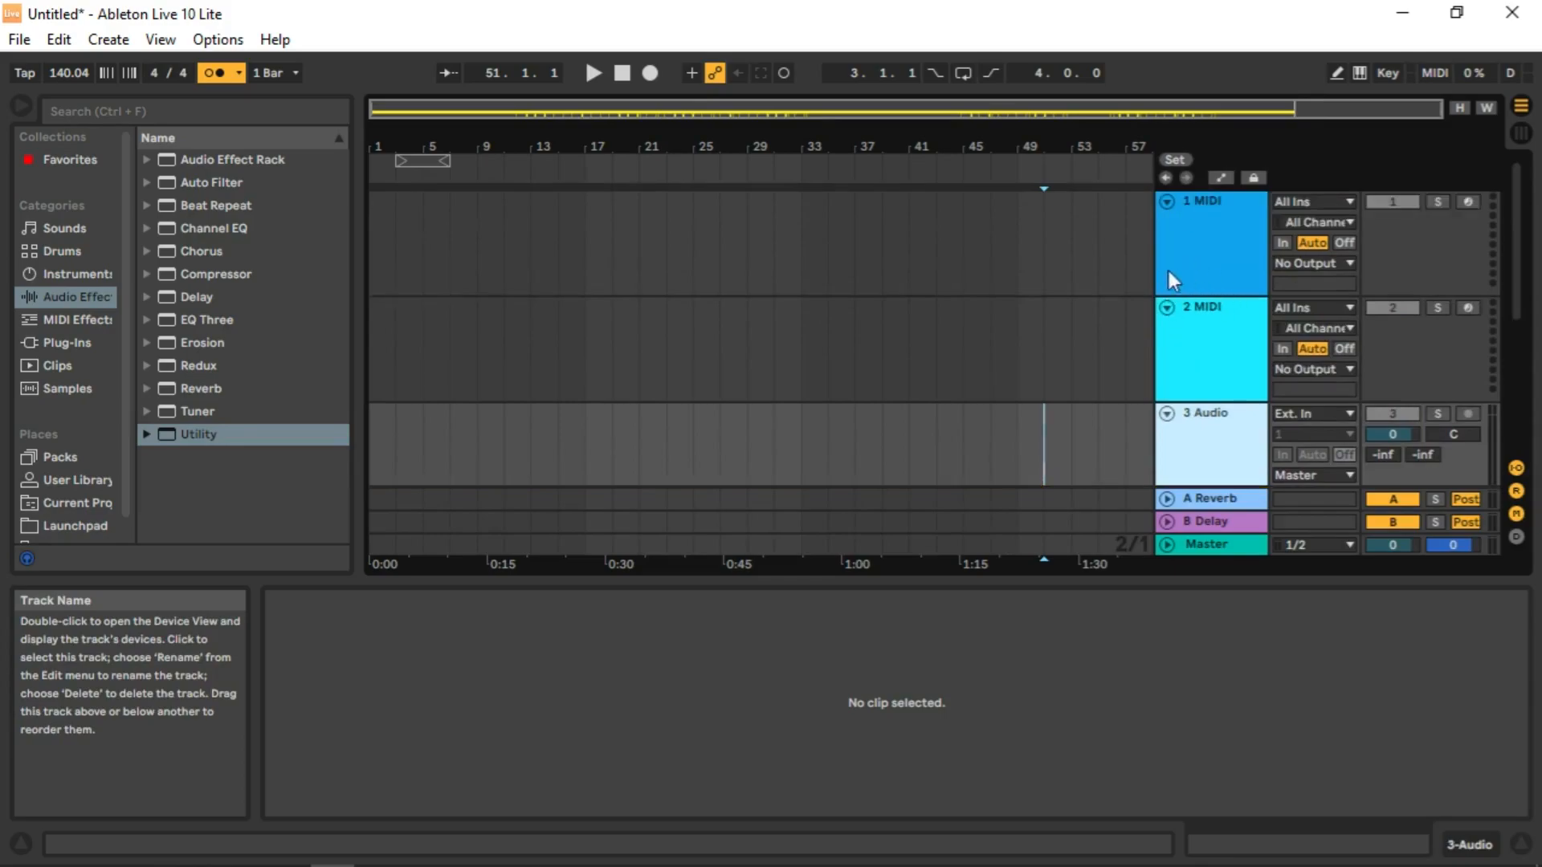
{"action": "scroll", "coordinate": [791, 375], "scroll_direction": "down", "scroll_amount": 2}
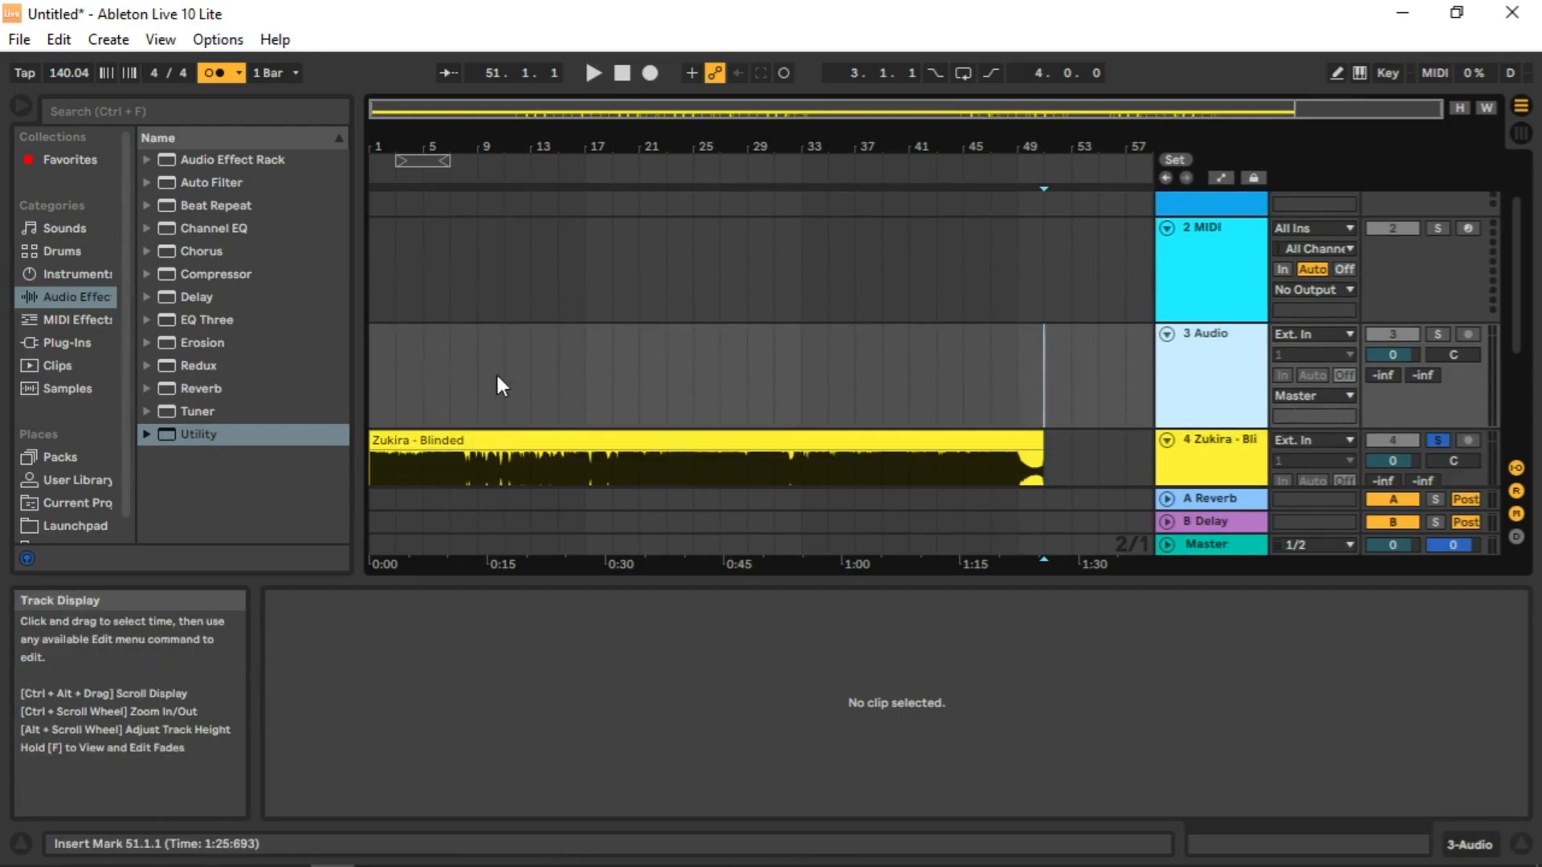
Import the exported Blinded drumless file at the start of the new audio track and solo that track.
{"action": "left_click", "coordinate": [378, 851]}
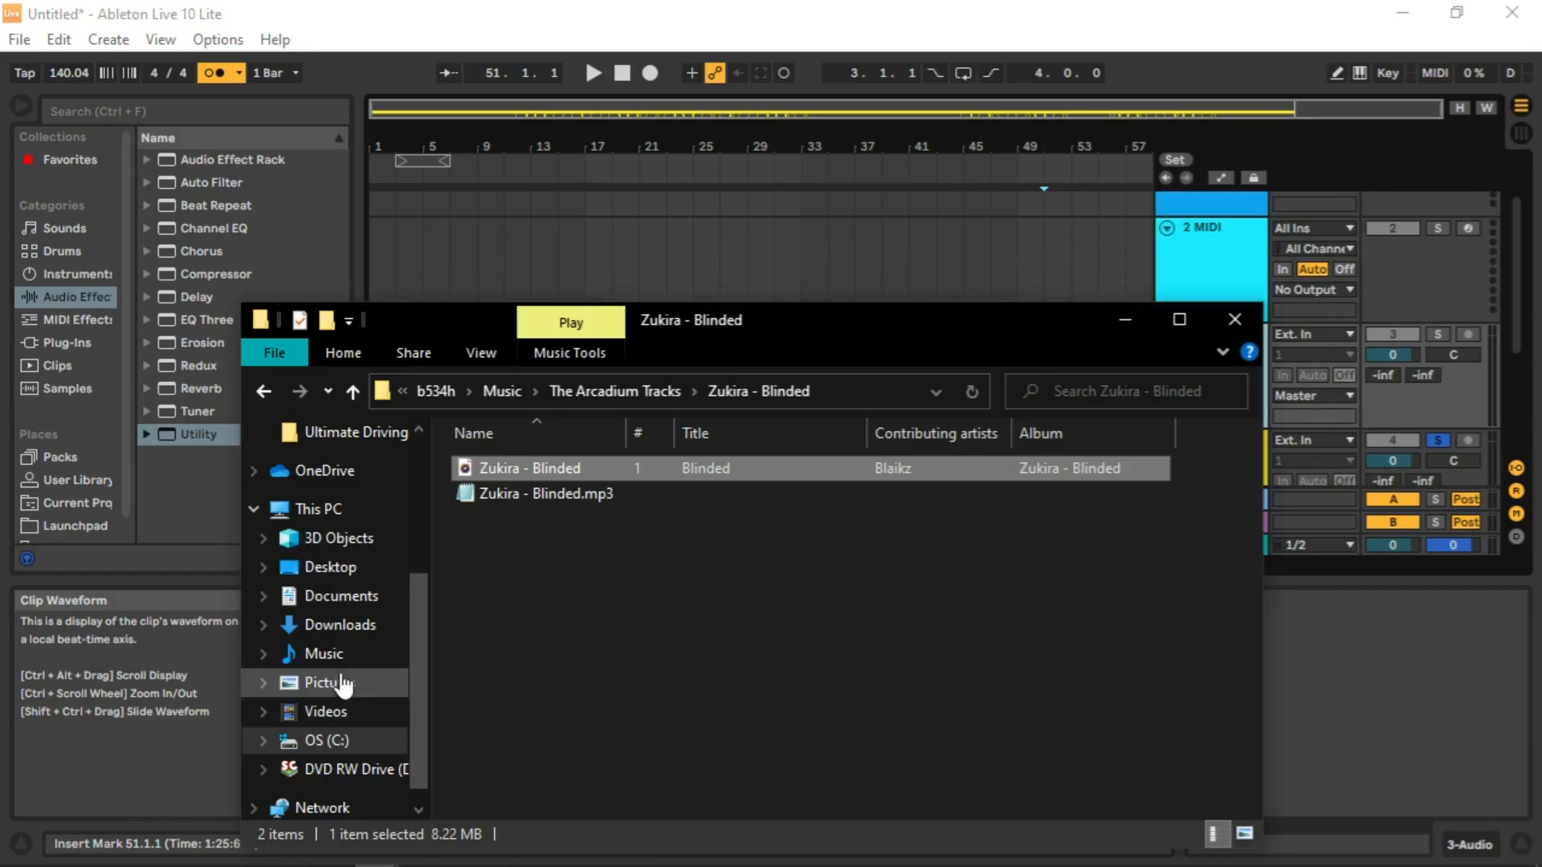
{"action": "left_click", "coordinate": [551, 193]}
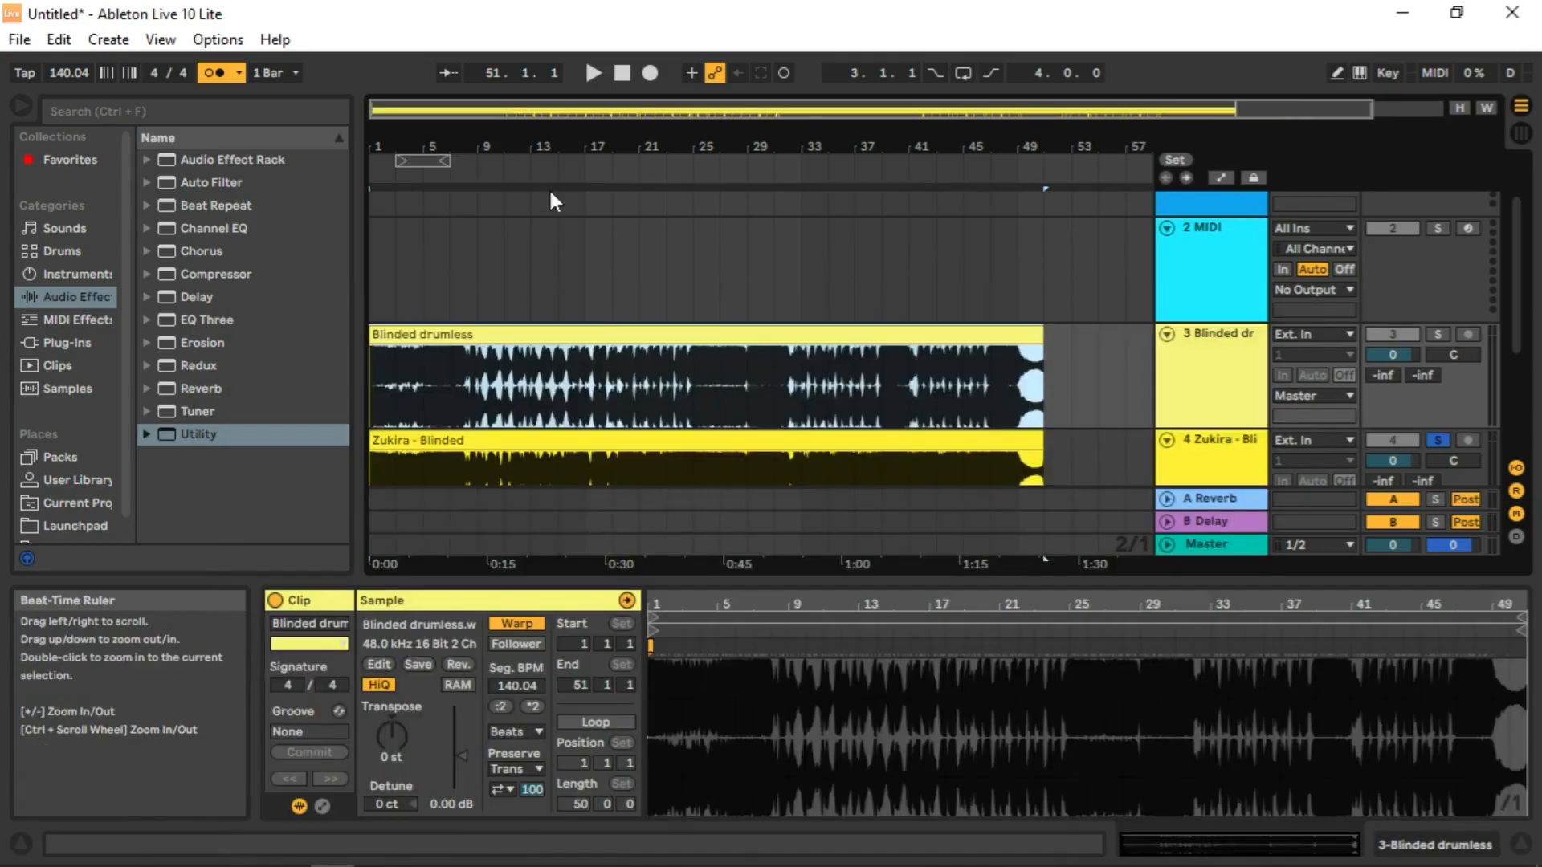
{"action": "left_click", "coordinate": [1430, 331]}
Play the Blinded drumless clip from 19.3.1 to check the exported ducking, then set the insert mark to 18.1.1.
{"action": "left_click_drag", "start_coordinate": [674, 142], "coordinate": [675, 201]}
{"action": "left_click_drag", "start_coordinate": [1069, 141], "coordinate": [716, 140]}
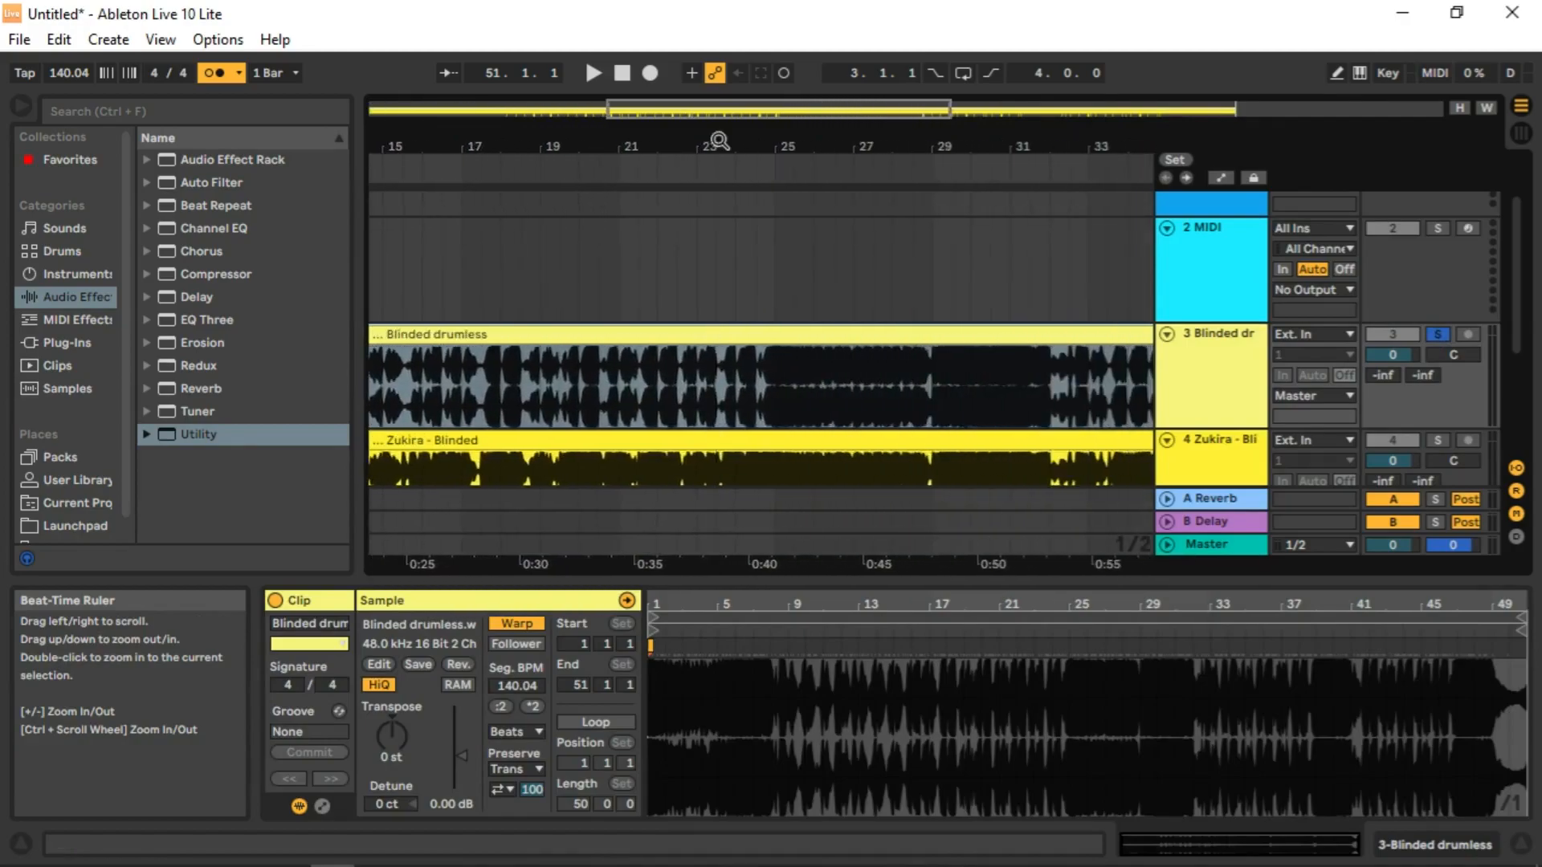
{"action": "left_click", "coordinate": [556, 384]}
{"action": "key", "text": "space"}
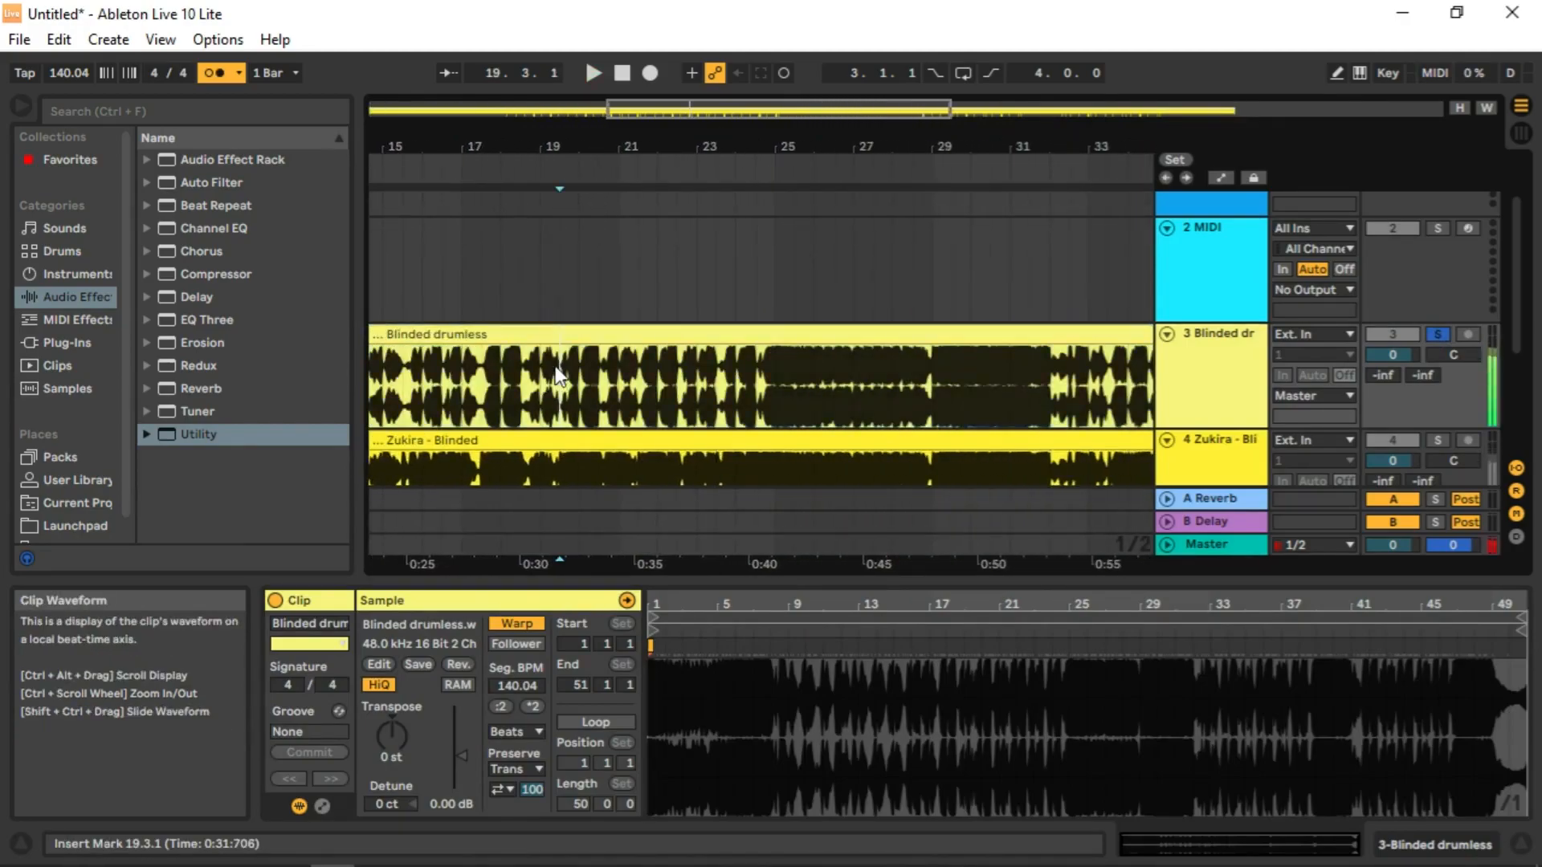
{"action": "left_click_drag", "start_coordinate": [585, 148], "coordinate": [585, 185]}
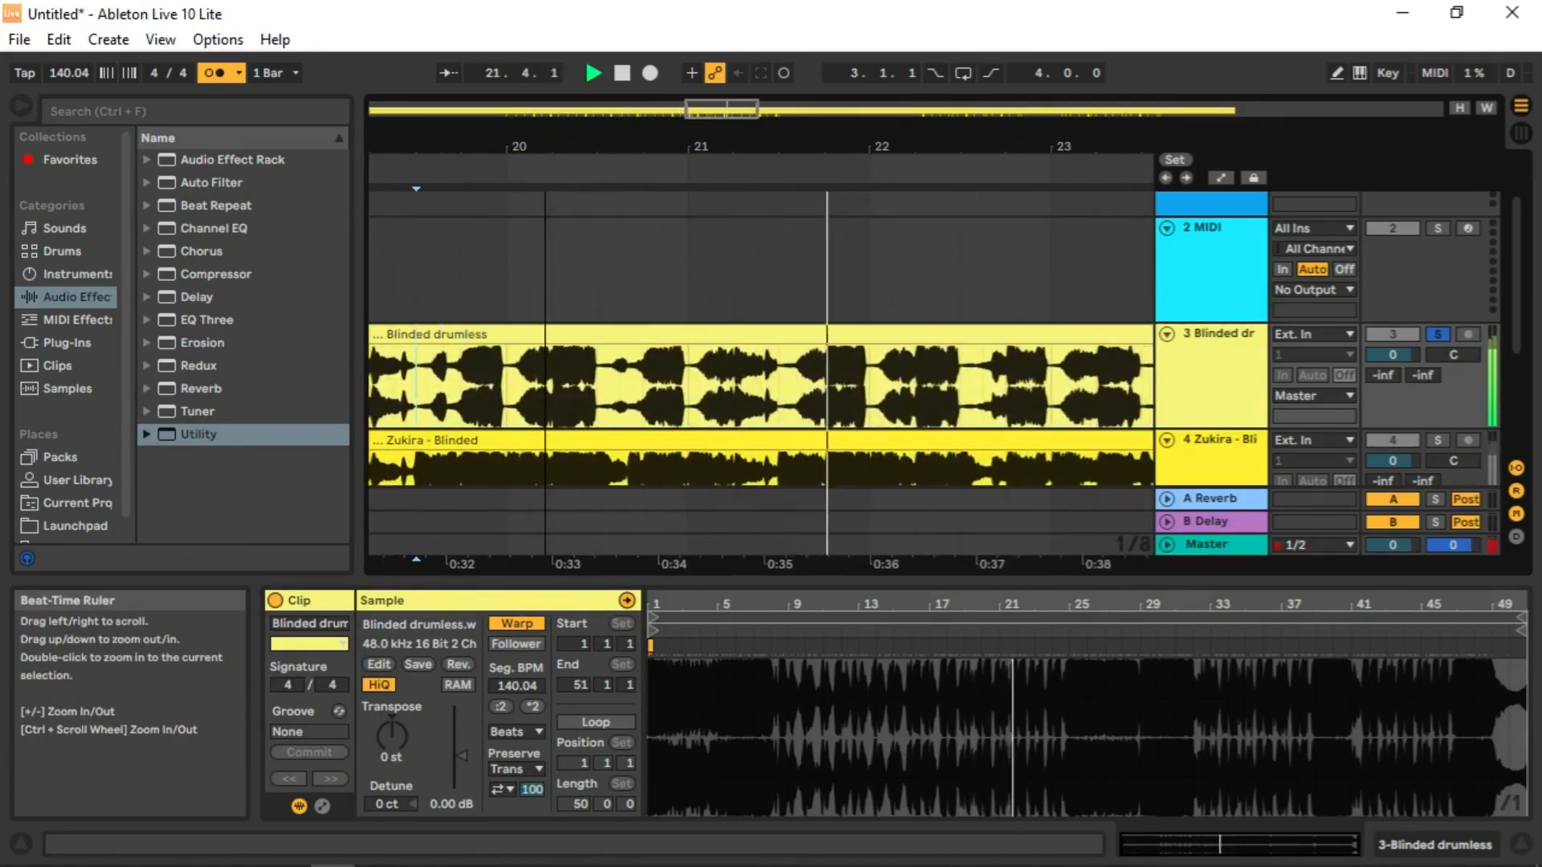
{"action": "left_click_drag", "start_coordinate": [506, 147], "coordinate": [909, 125]}
{"action": "left_click", "coordinate": [575, 393]}
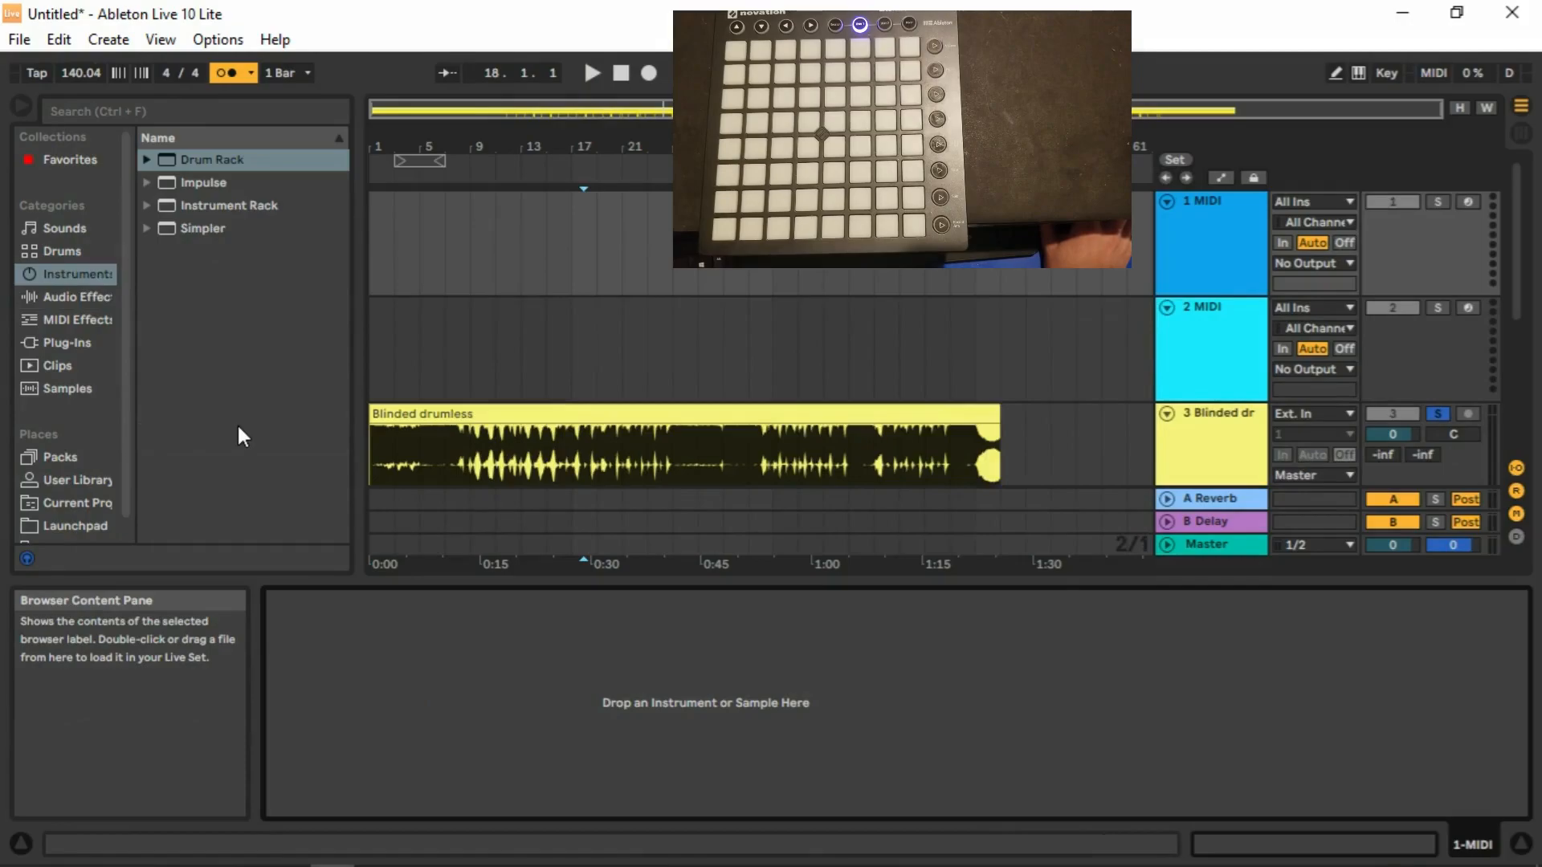
Solo MIDI tracks 1 and 2 and arm both of them for recording.
{"action": "scroll", "coordinate": [815, 408], "scroll_direction": "down", "scroll_amount": 1}
{"action": "scroll", "coordinate": [831, 395], "scroll_direction": "up", "scroll_amount": 1}
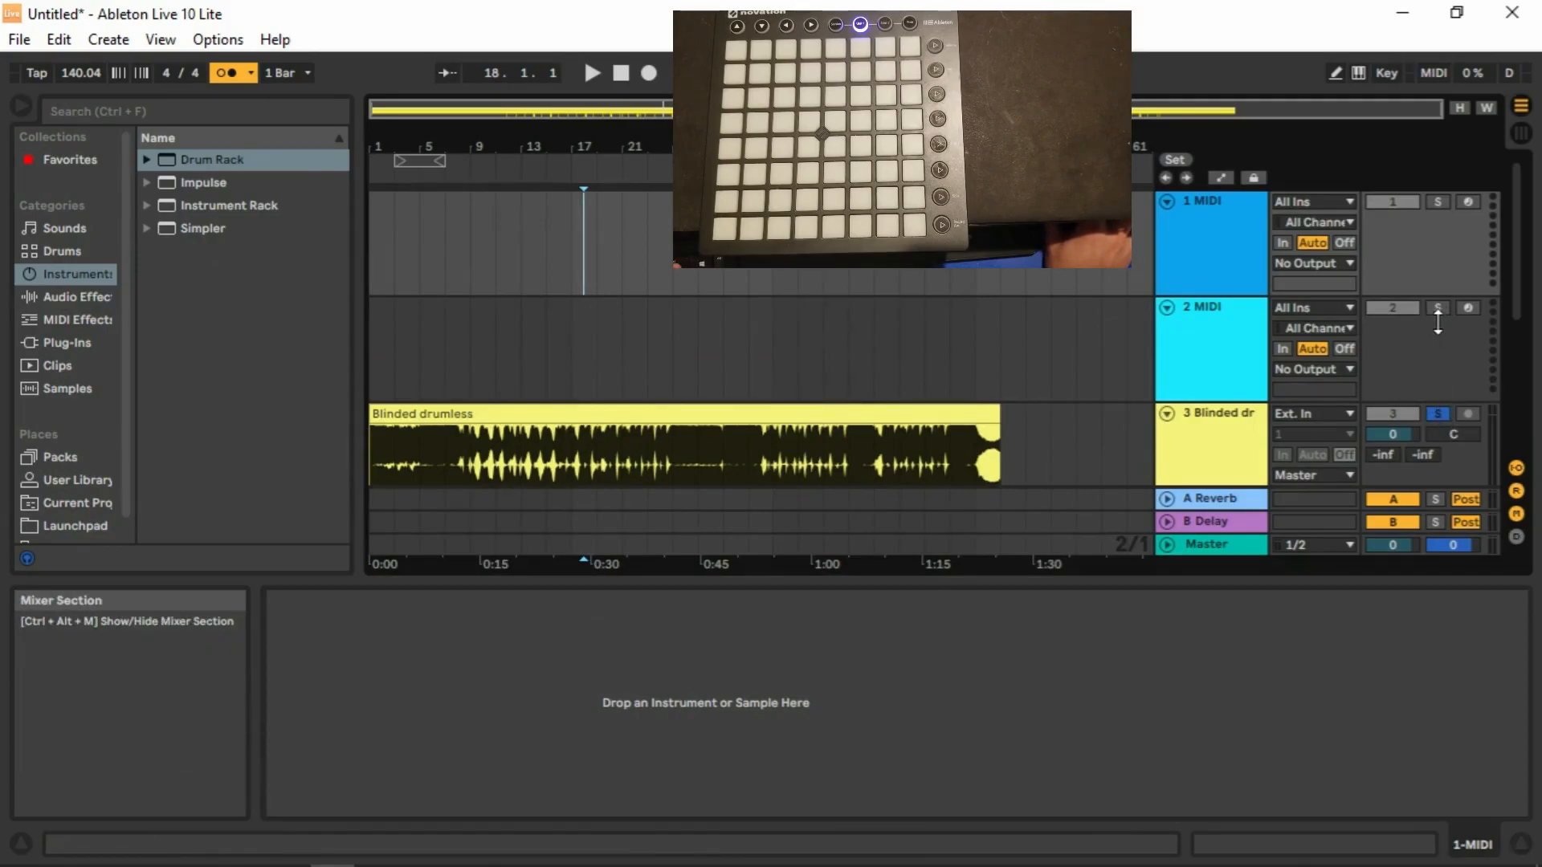
{"action": "left_click", "coordinate": [1437, 309]}
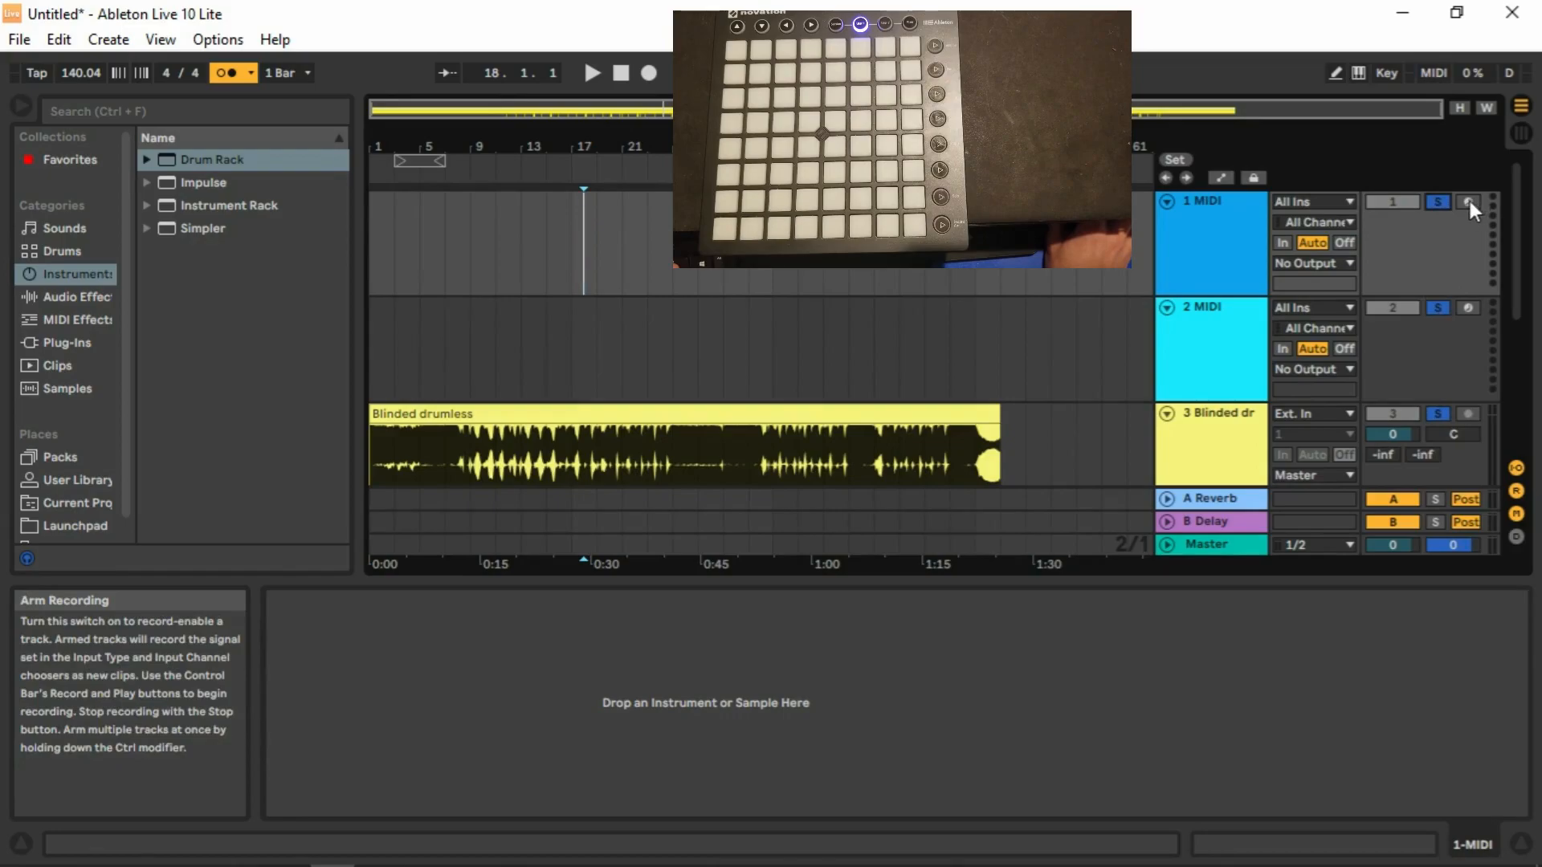
{"action": "left_click", "coordinate": [1470, 204]}
{"action": "left_click", "coordinate": [1471, 310], "text": "ctrl"}
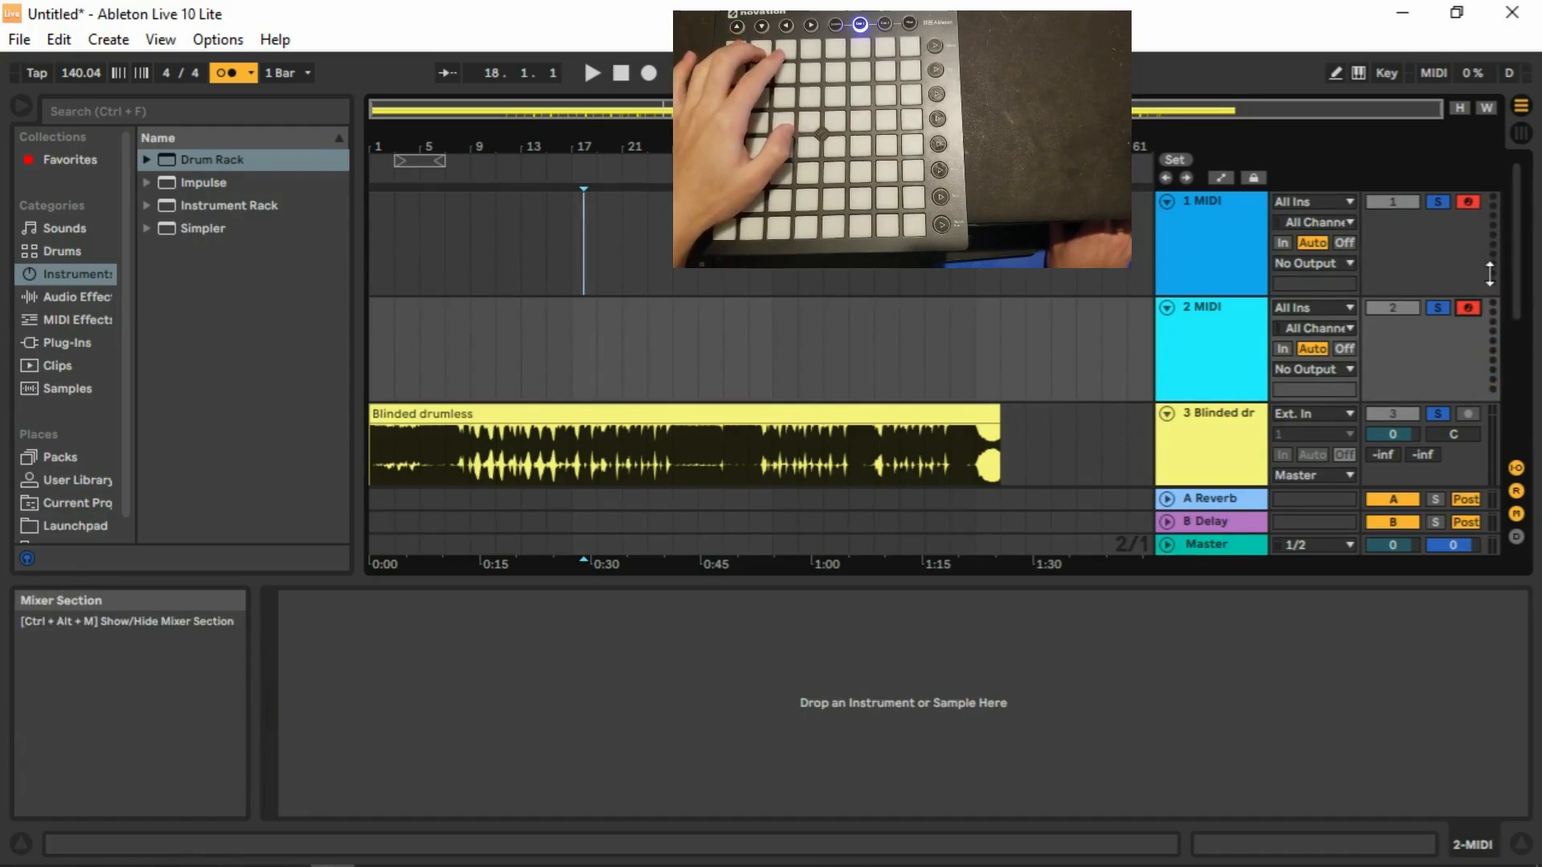
Add an empty Instrument Rack to MIDI track 1.
{"action": "left_click", "coordinate": [69, 320]}
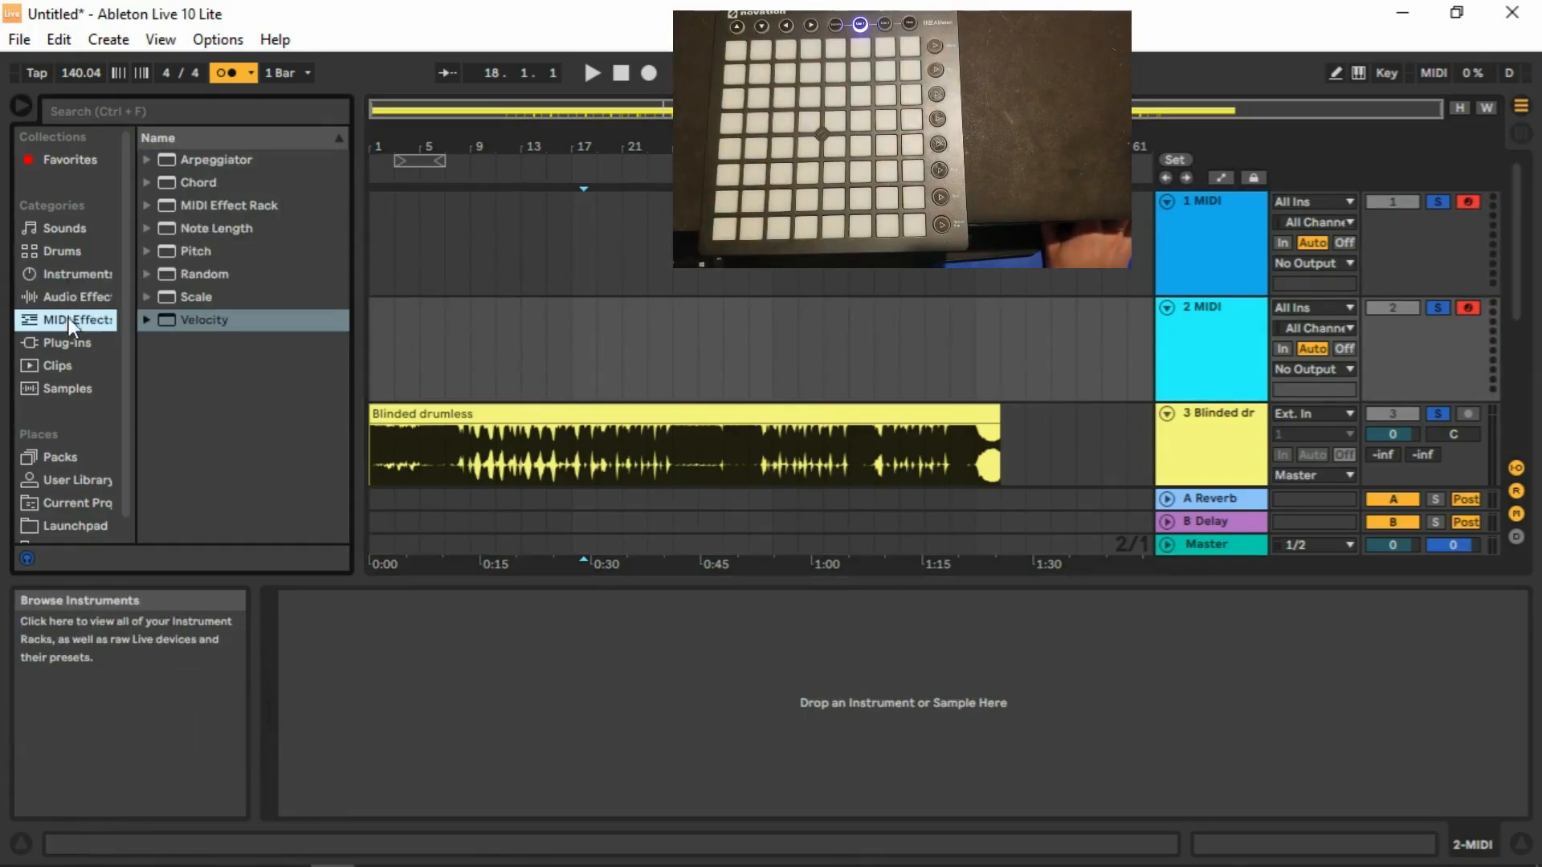
{"action": "left_click", "coordinate": [52, 271]}
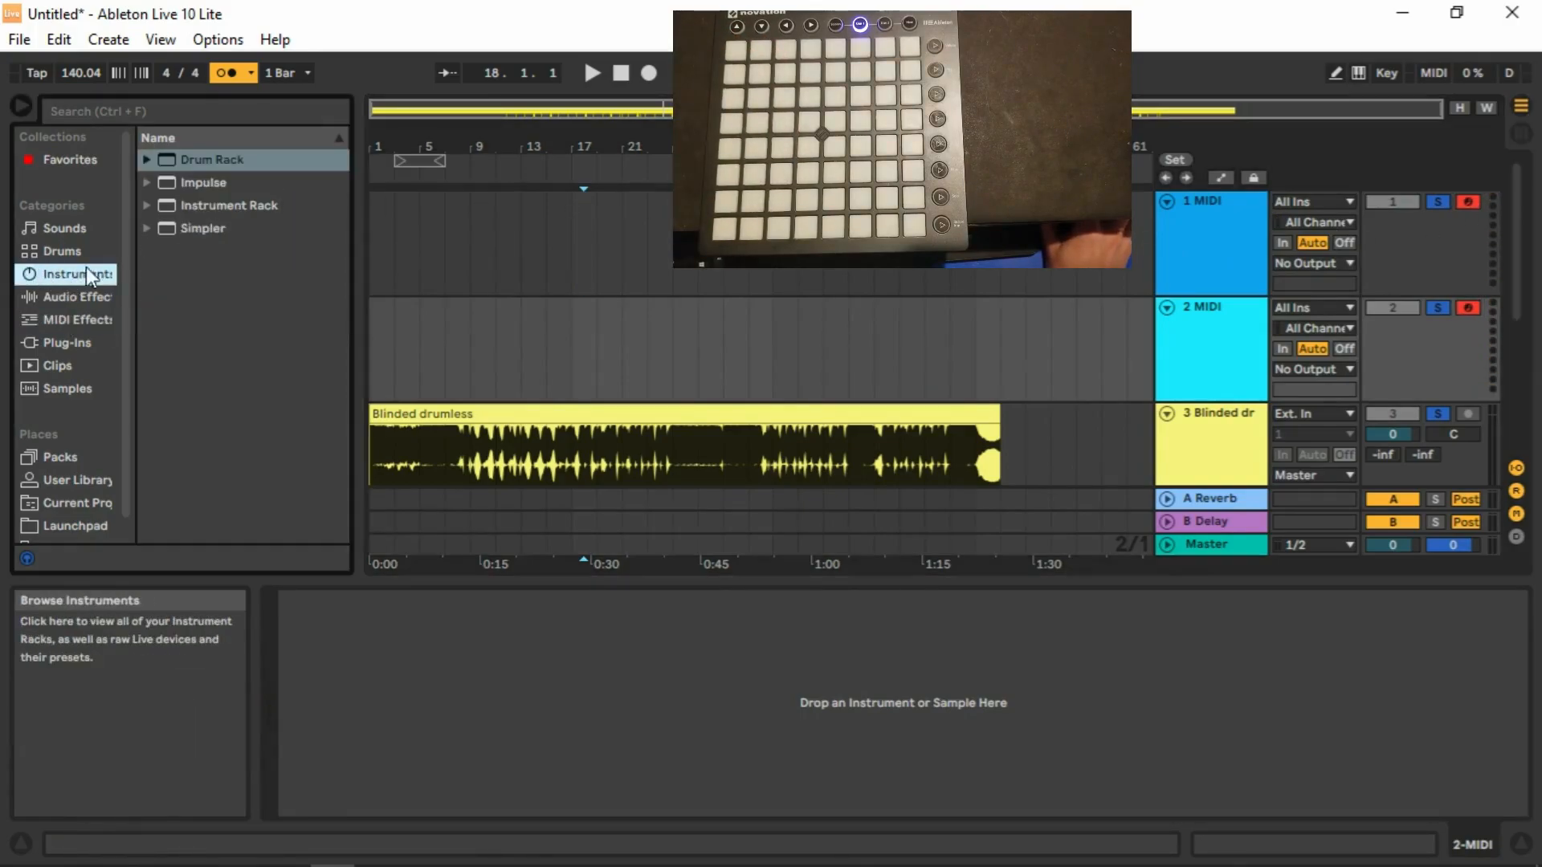
{"action": "left_click_drag", "start_coordinate": [200, 208], "coordinate": [392, 233]}
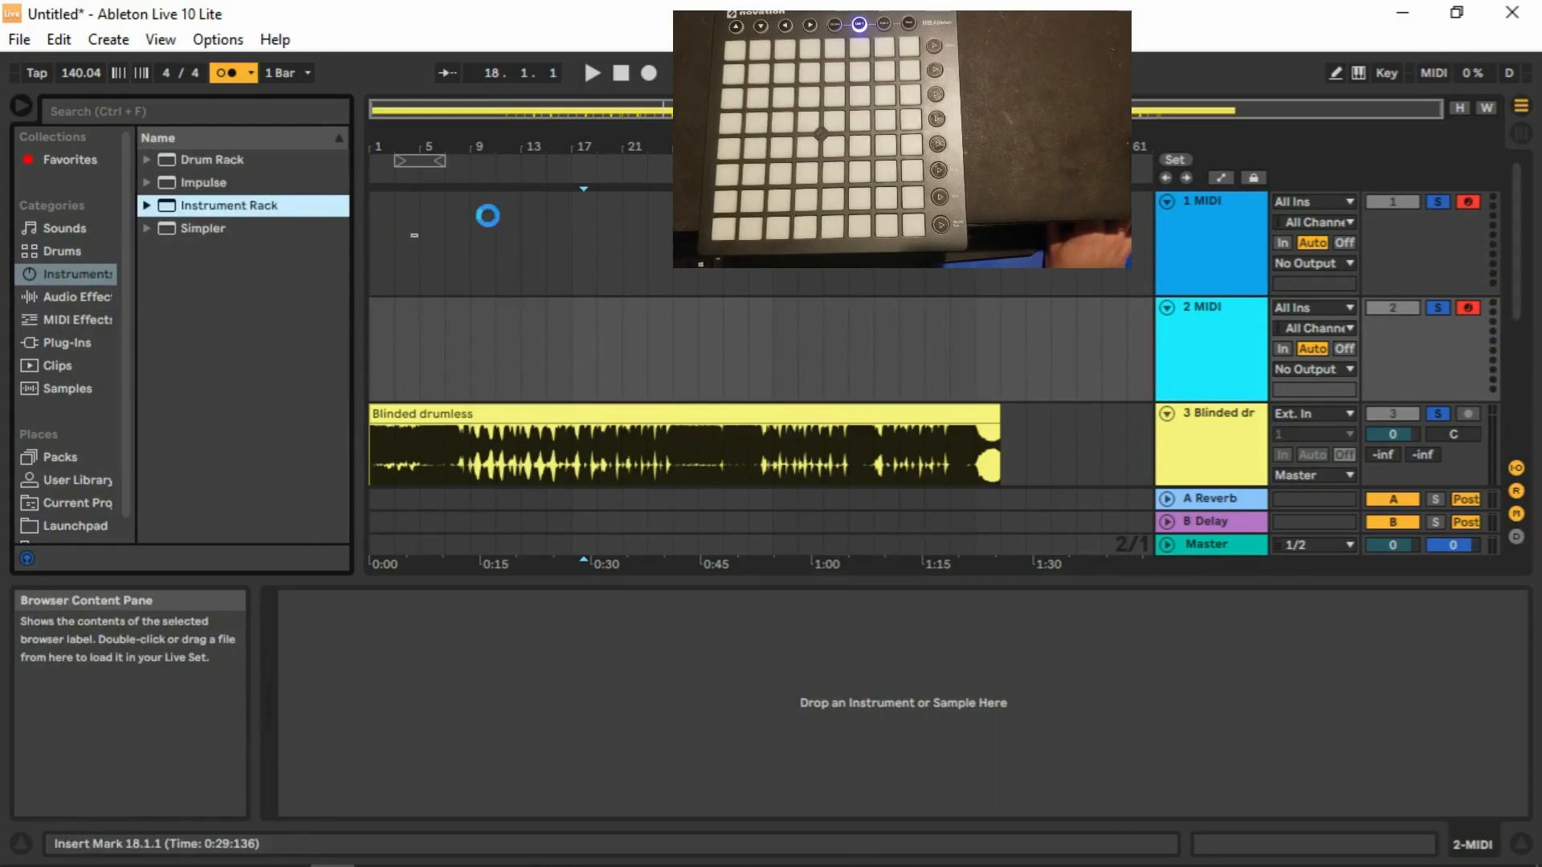
Open the Instrument Rack on track 1 and show its chain list and chain select editor.
{"action": "left_click", "coordinate": [1190, 247]}
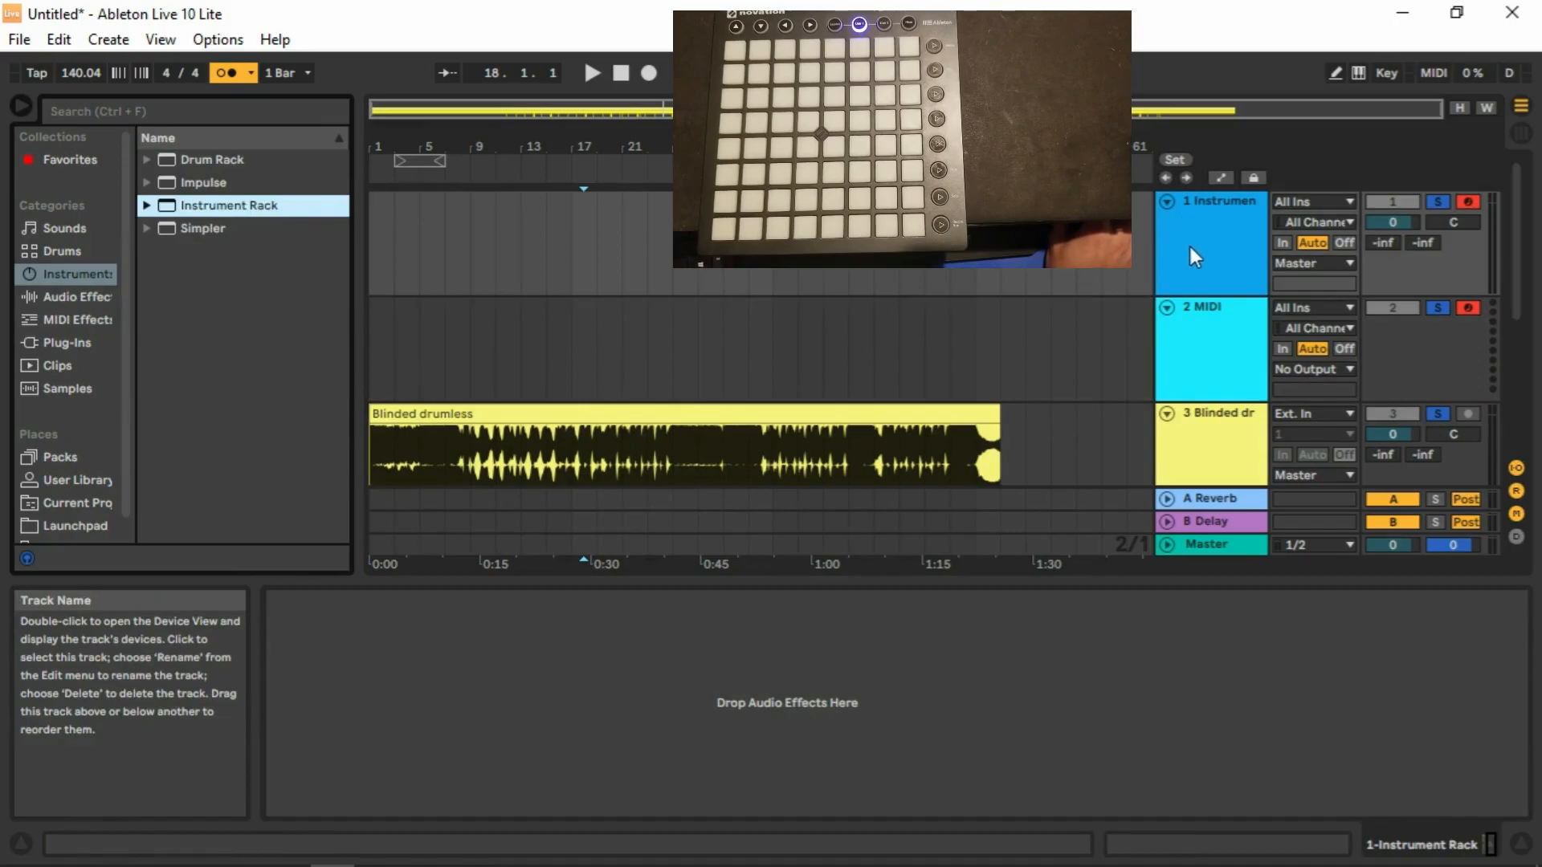
{"action": "double_click", "coordinate": [1191, 248]}
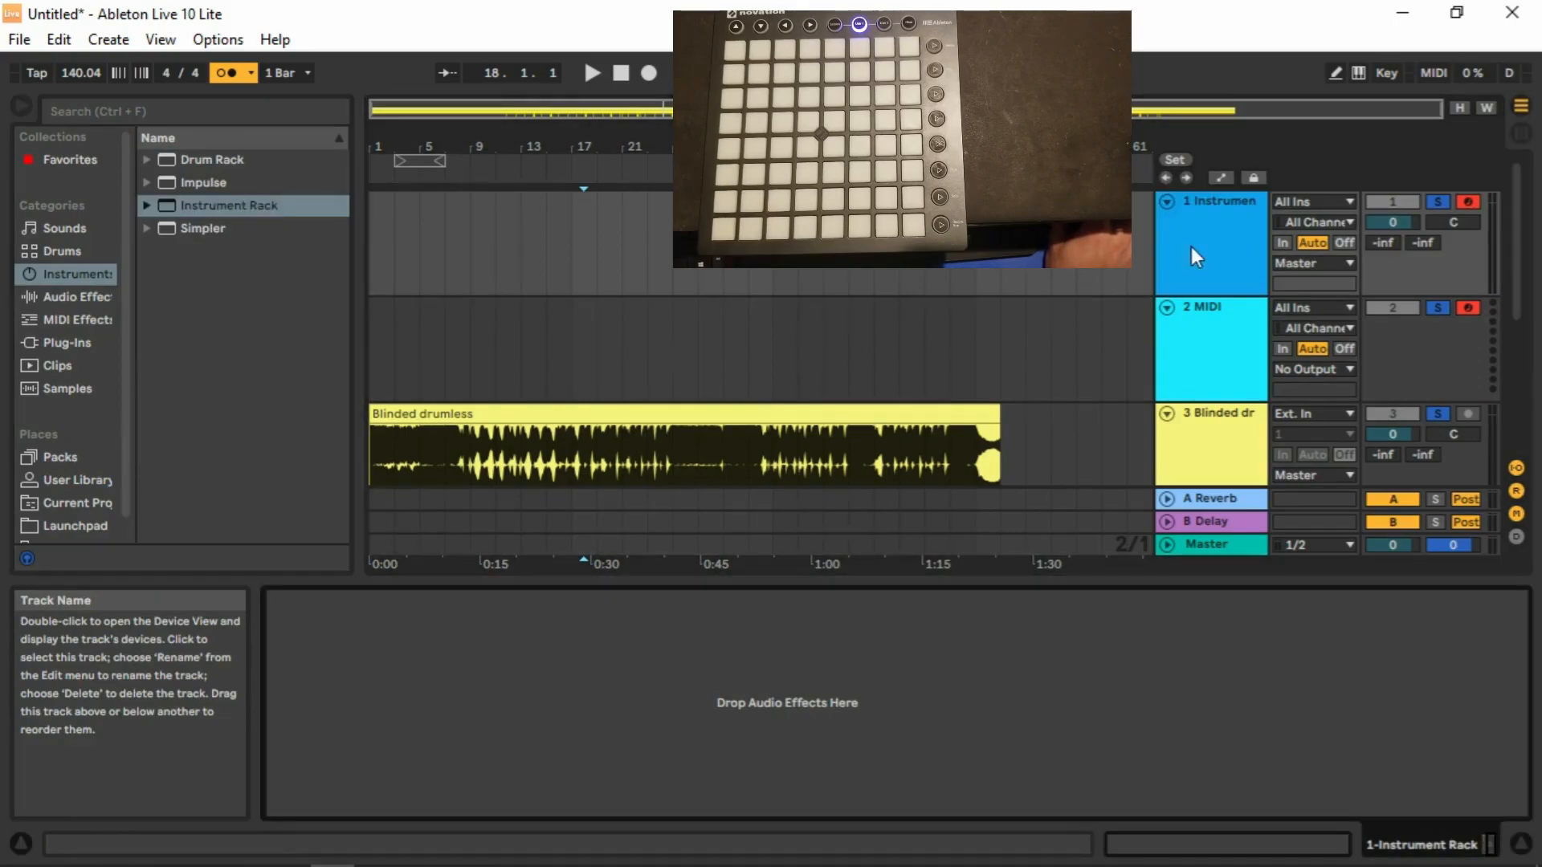
{"action": "left_click", "coordinate": [1490, 845]}
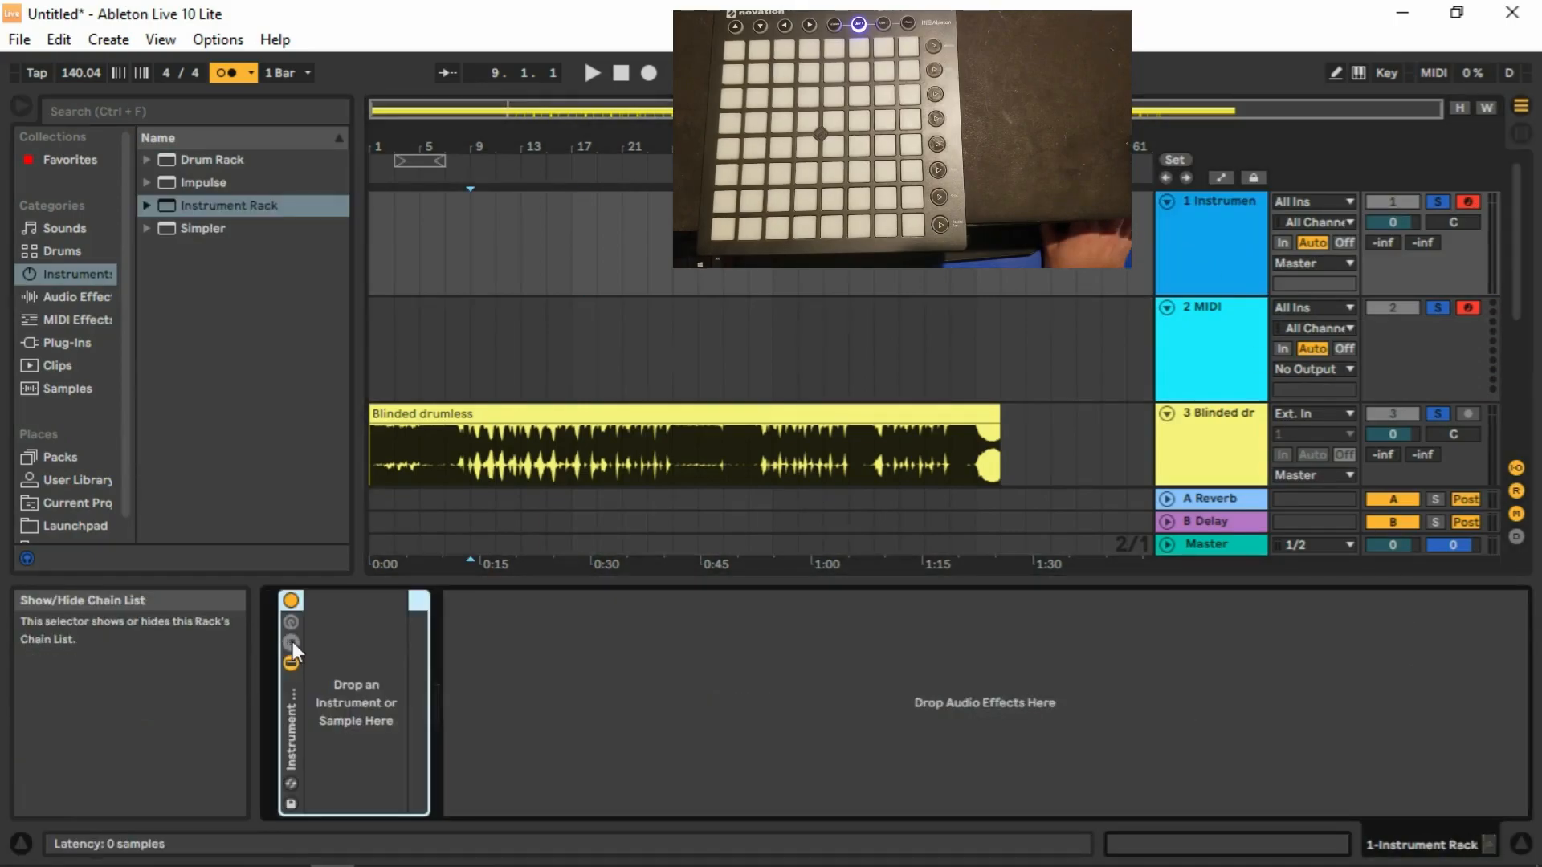
{"action": "left_click", "coordinate": [292, 643]}
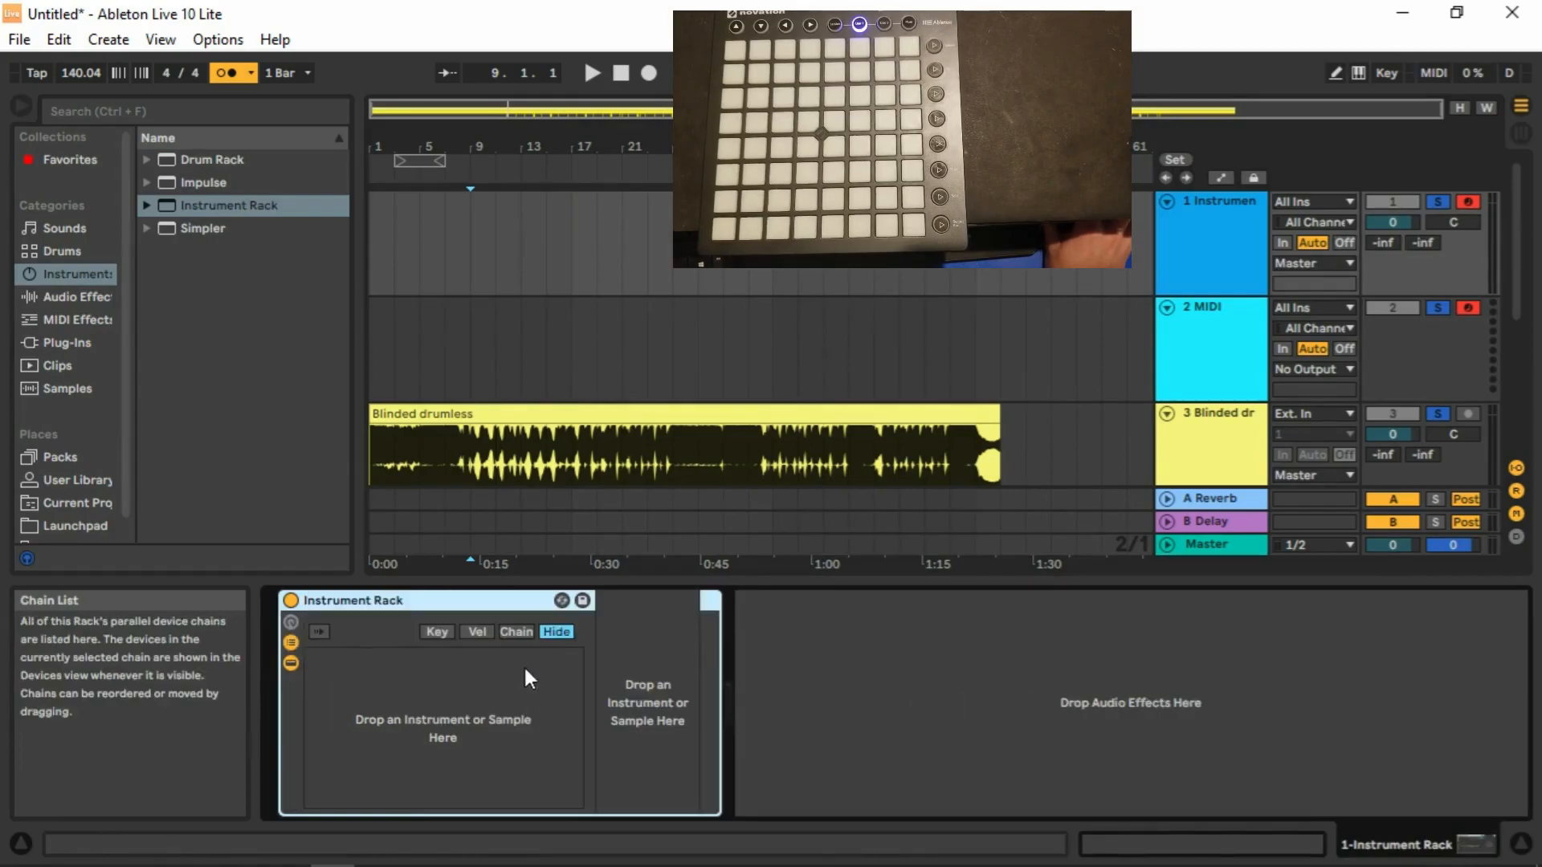
{"action": "left_click", "coordinate": [512, 632]}
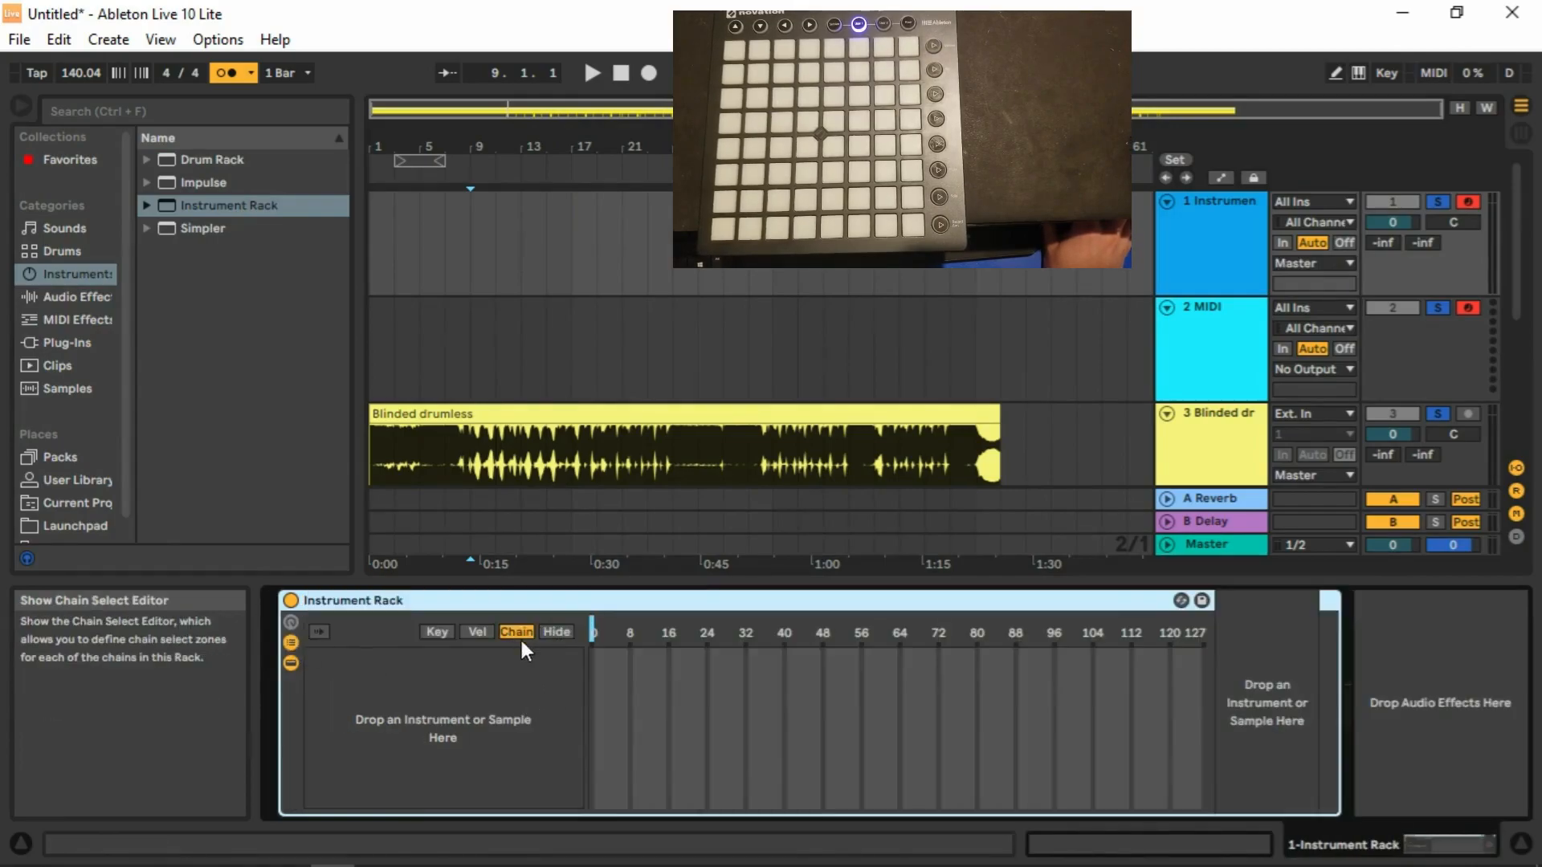
Map the Instrument Rack's chain selector to Macro 1 and MIDI-map that macro to Launchpad notes E6:B6 on channel 6.
{"action": "right_click", "coordinate": [591, 618]}
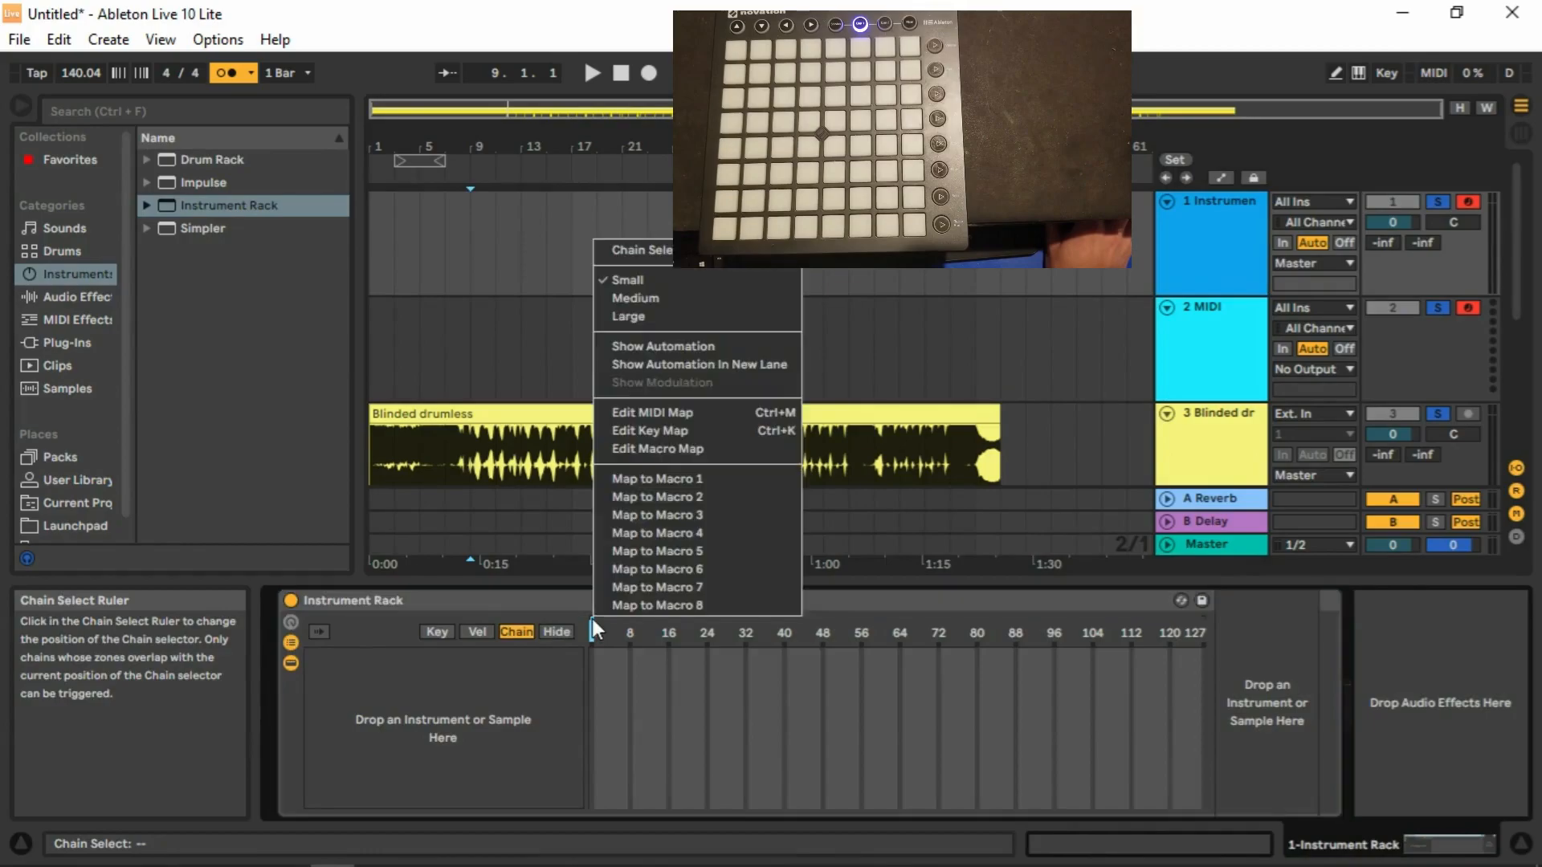
{"action": "left_click", "coordinate": [634, 480]}
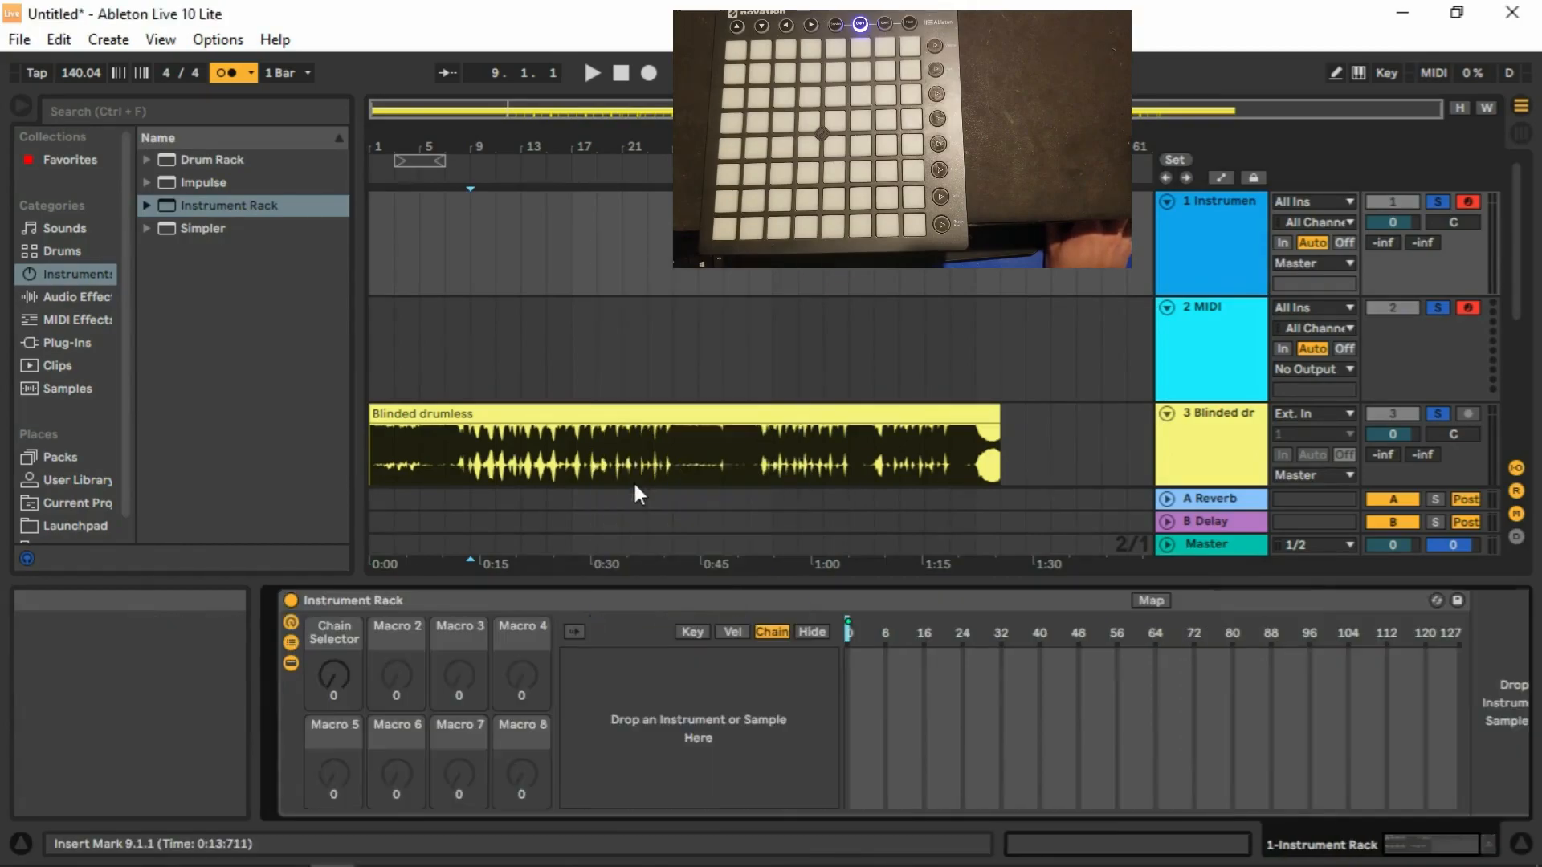
{"action": "left_click", "coordinate": [1438, 72]}
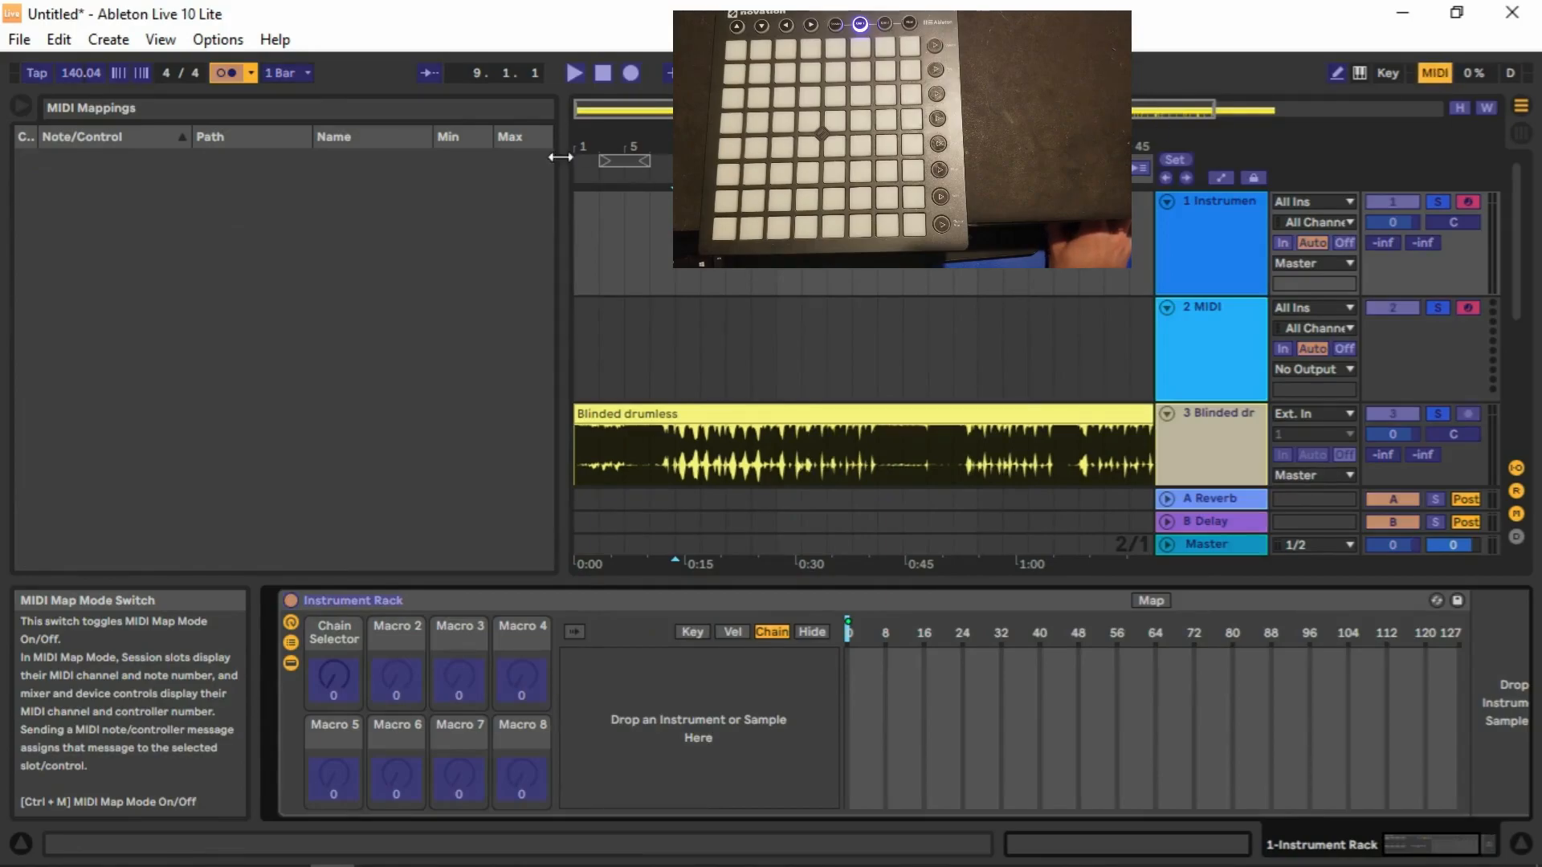
{"action": "left_click", "coordinate": [329, 672]}
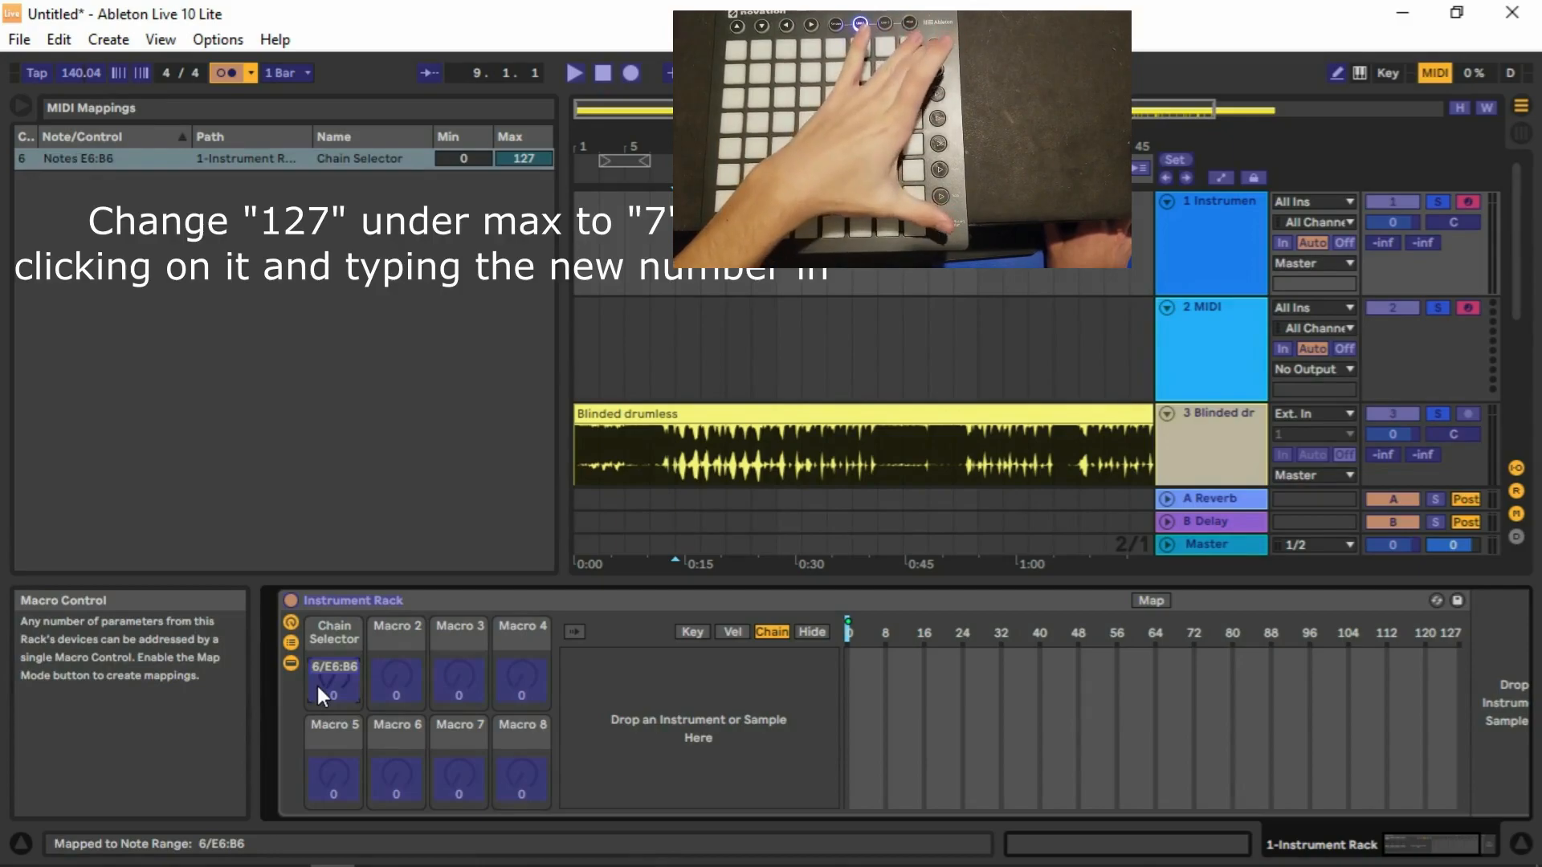
{"action": "left_click", "coordinate": [1434, 72]}
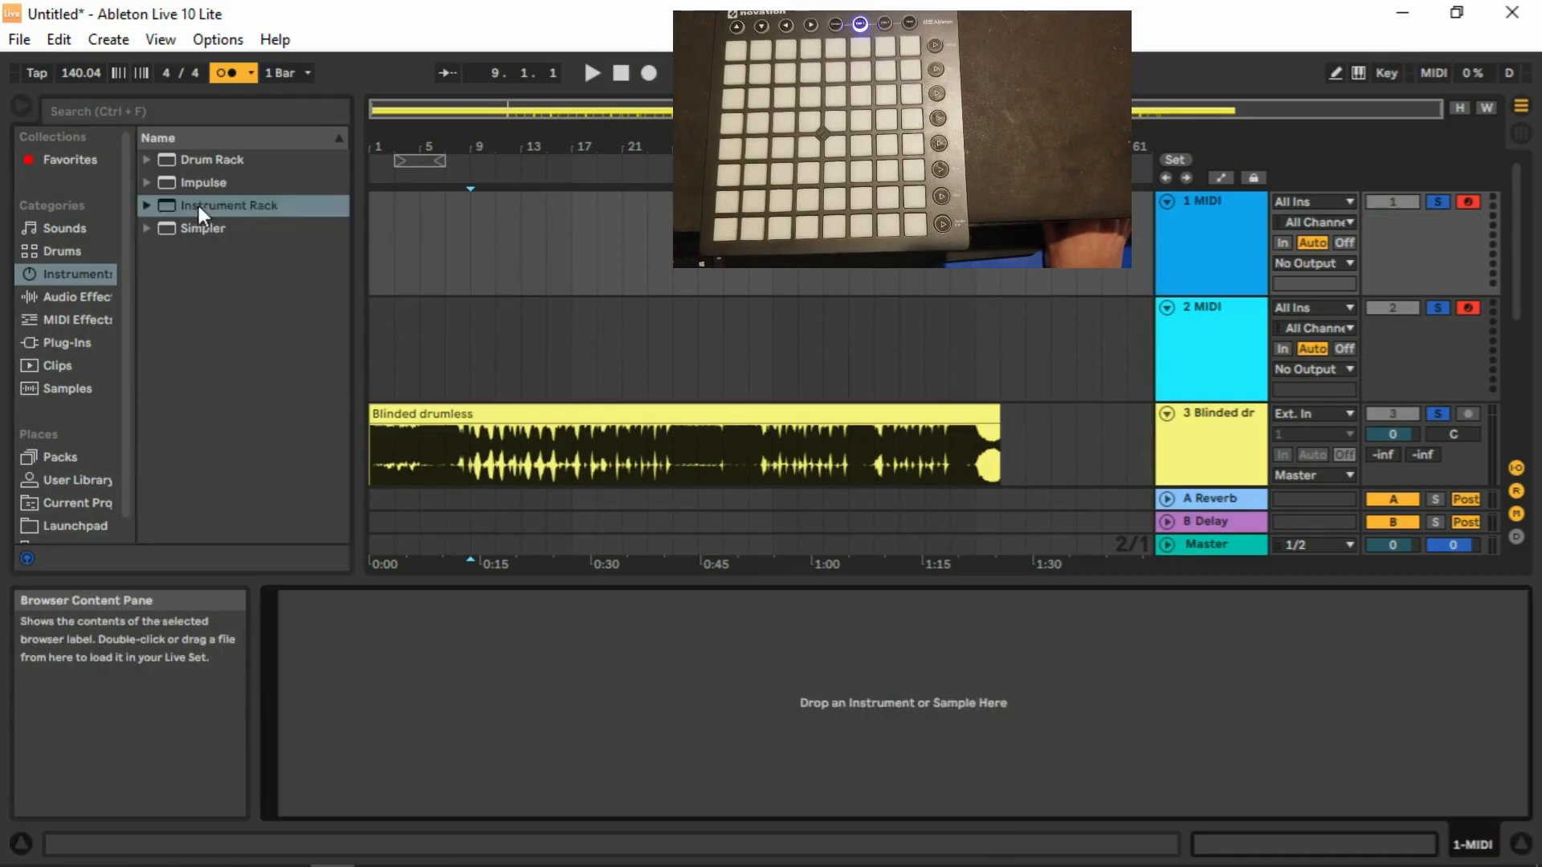
Add a new Instrument Rack to MIDI track 1, show its chain select editor, and map the chain selector to Macro 1.
{"action": "left_click_drag", "start_coordinate": [199, 206], "coordinate": [460, 254]}
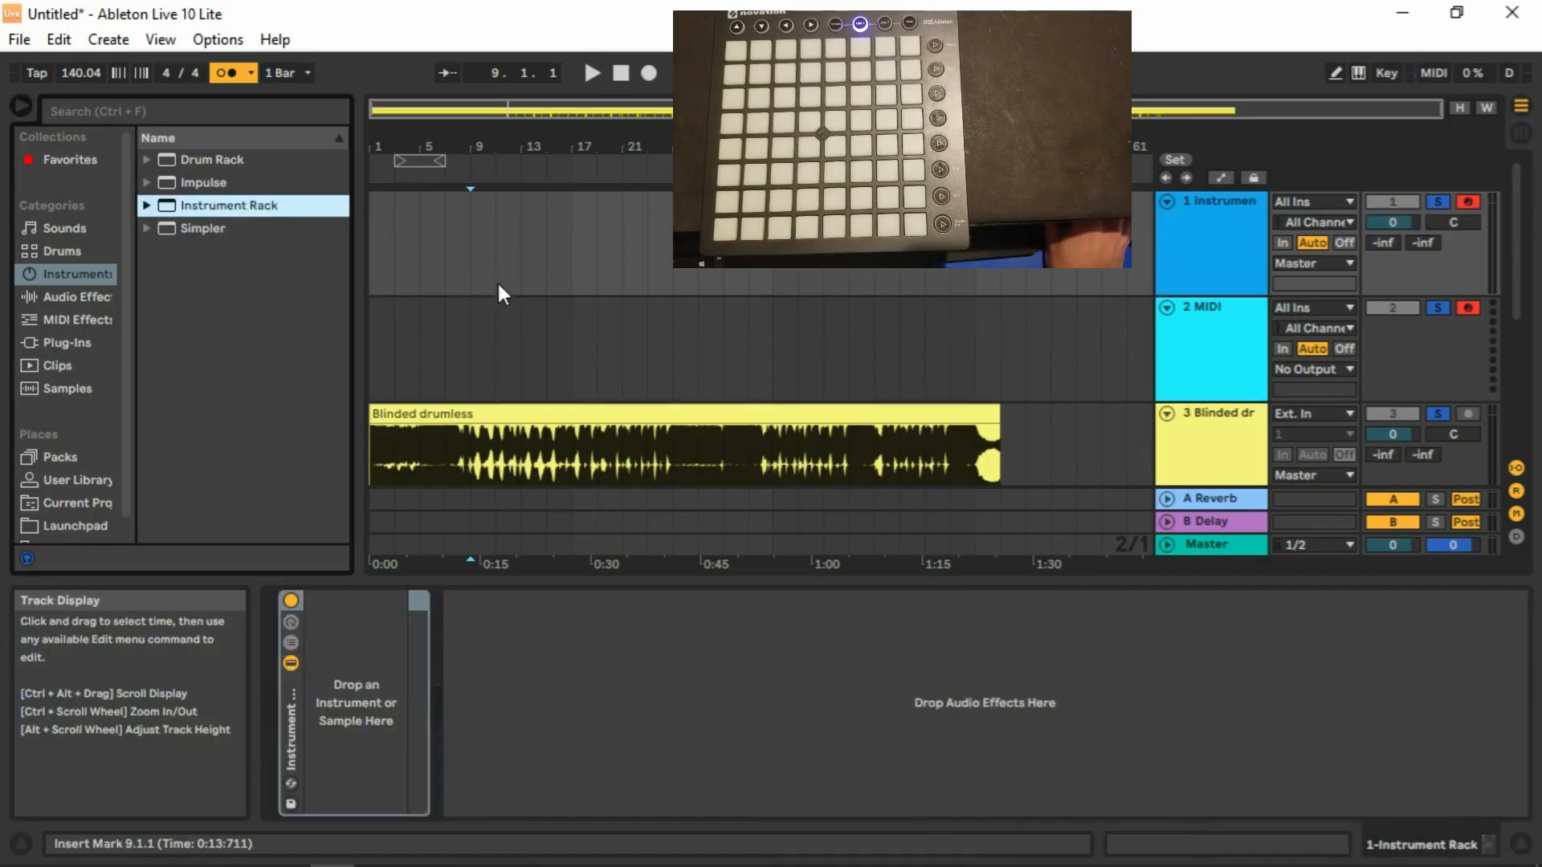
{"action": "left_click", "coordinate": [294, 642]}
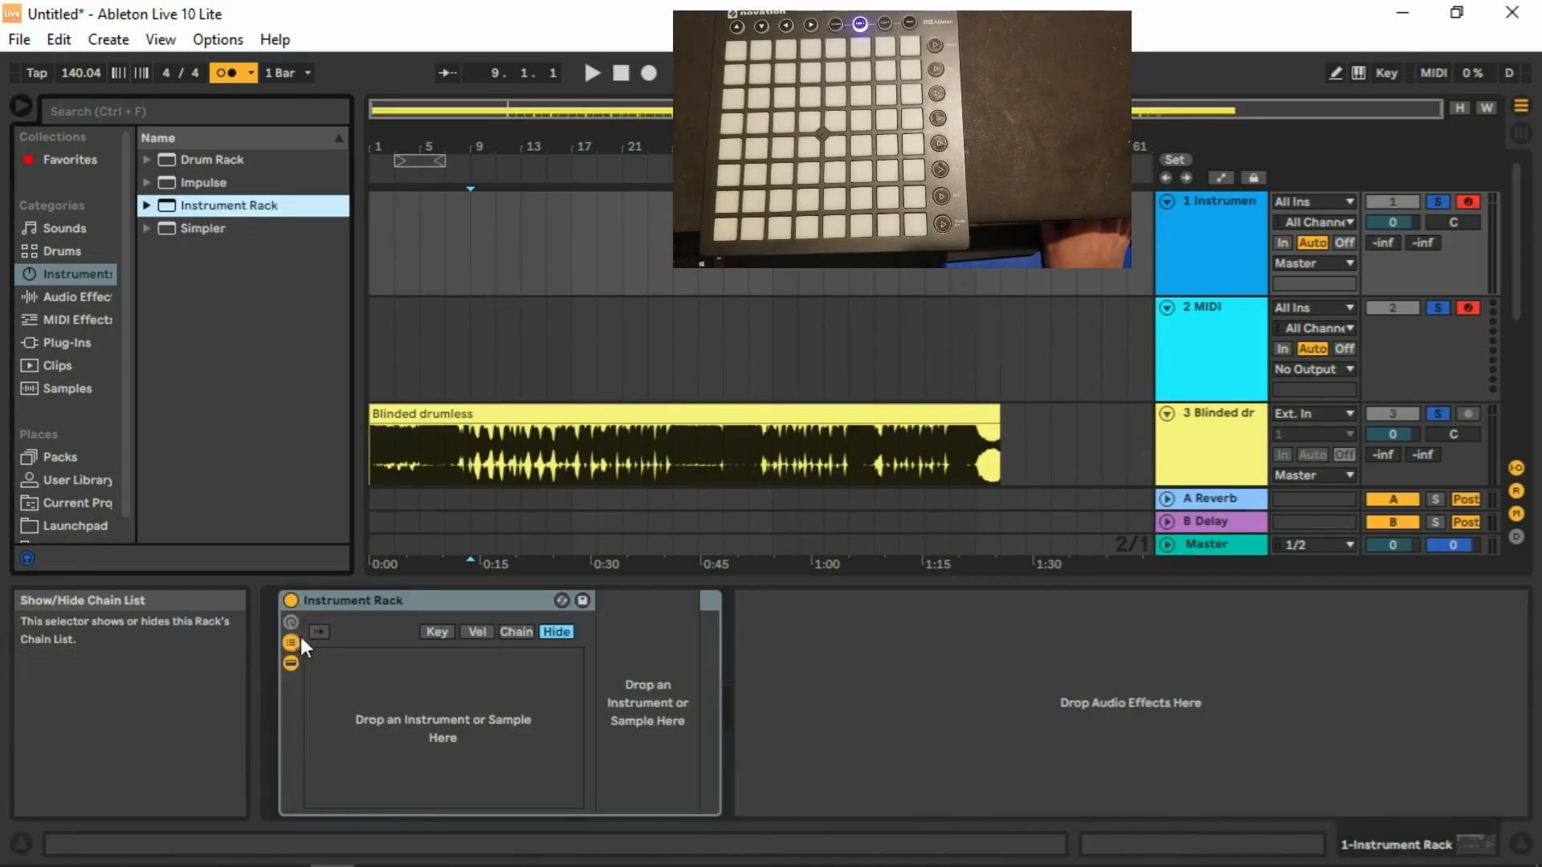
{"action": "left_click", "coordinate": [510, 633]}
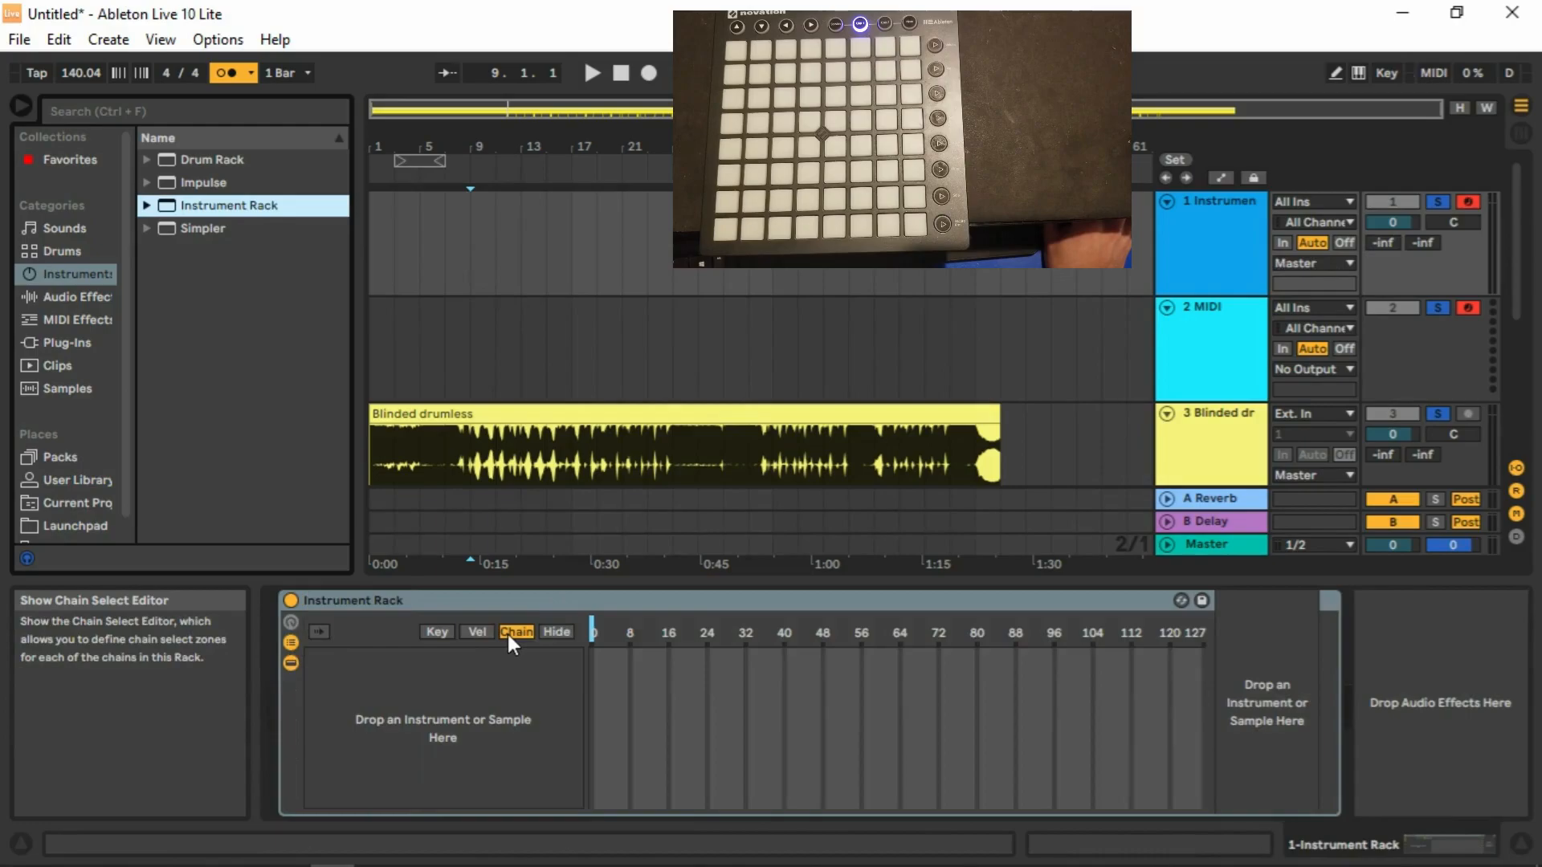
{"action": "right_click", "coordinate": [590, 628]}
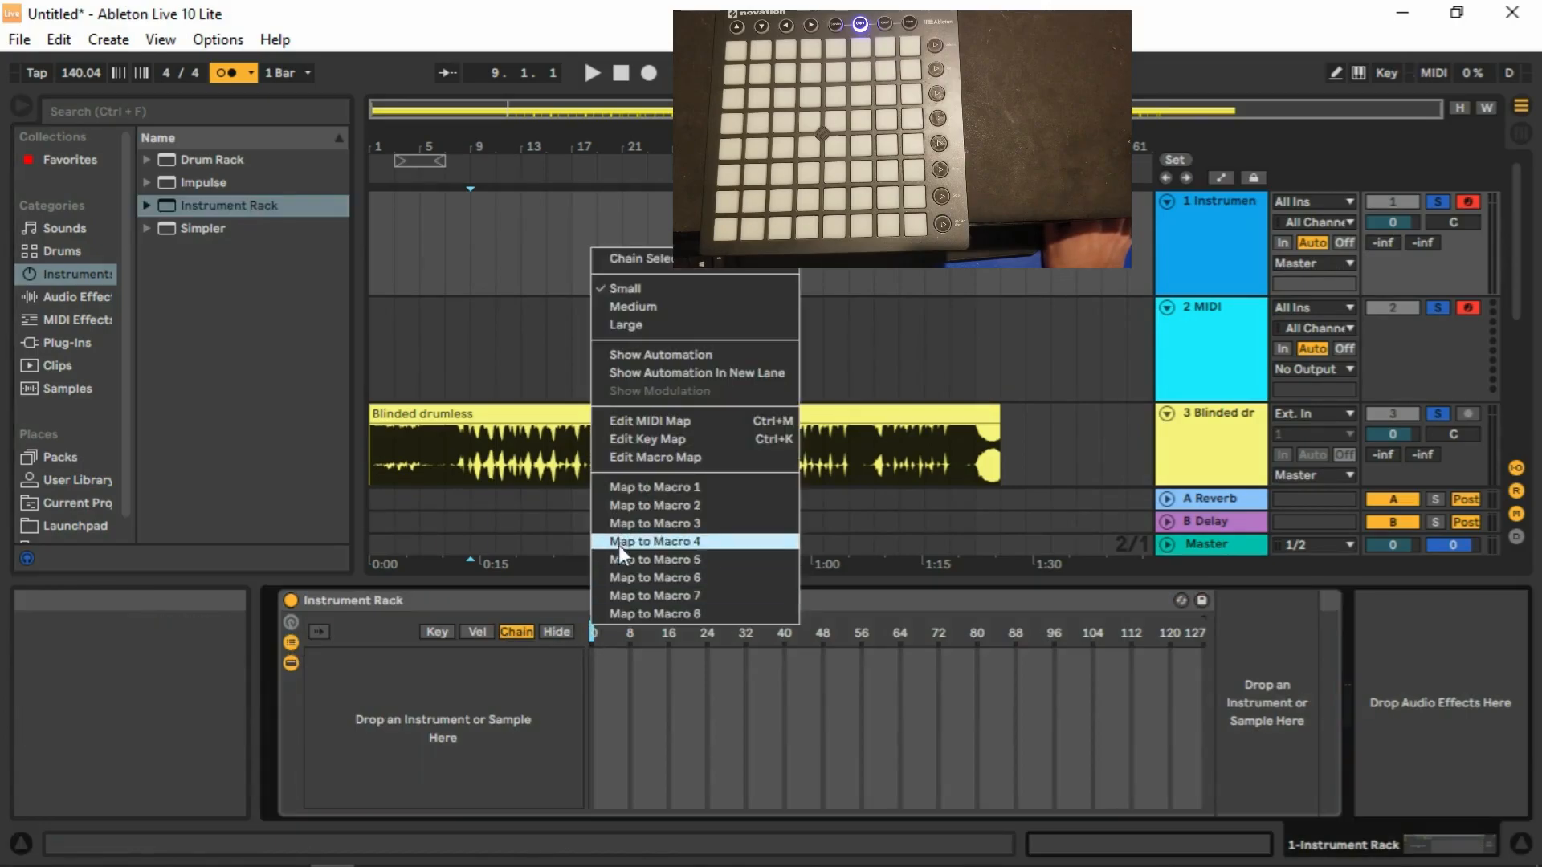
{"action": "left_click", "coordinate": [623, 485]}
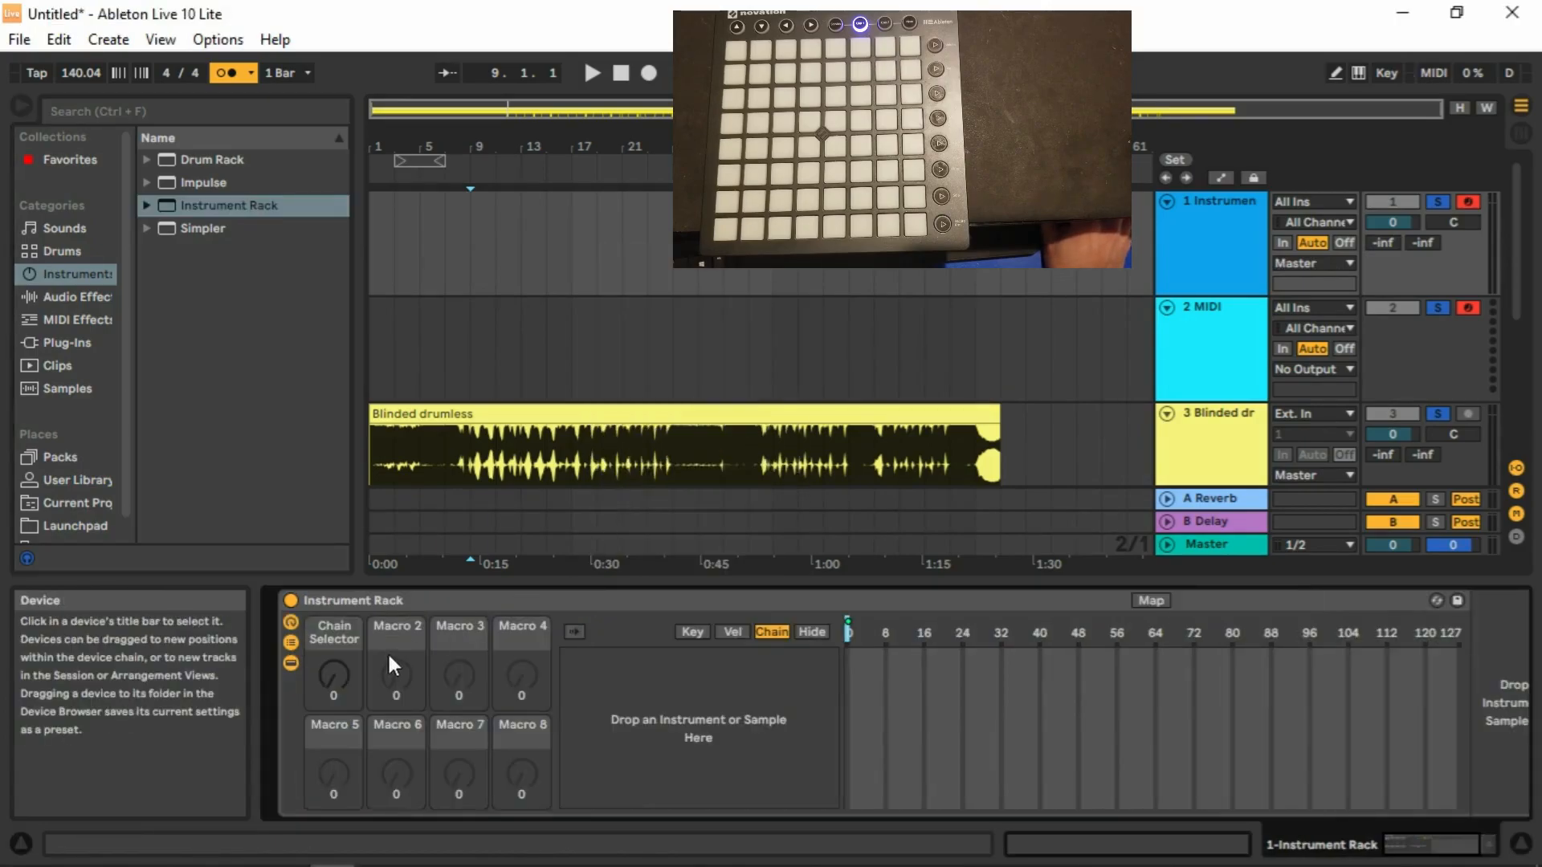
MIDI-map the Chain Selector macro to Launchpad notes starting at A4 on channel 14, with a maximum value of 1.
{"action": "left_click", "coordinate": [1430, 66]}
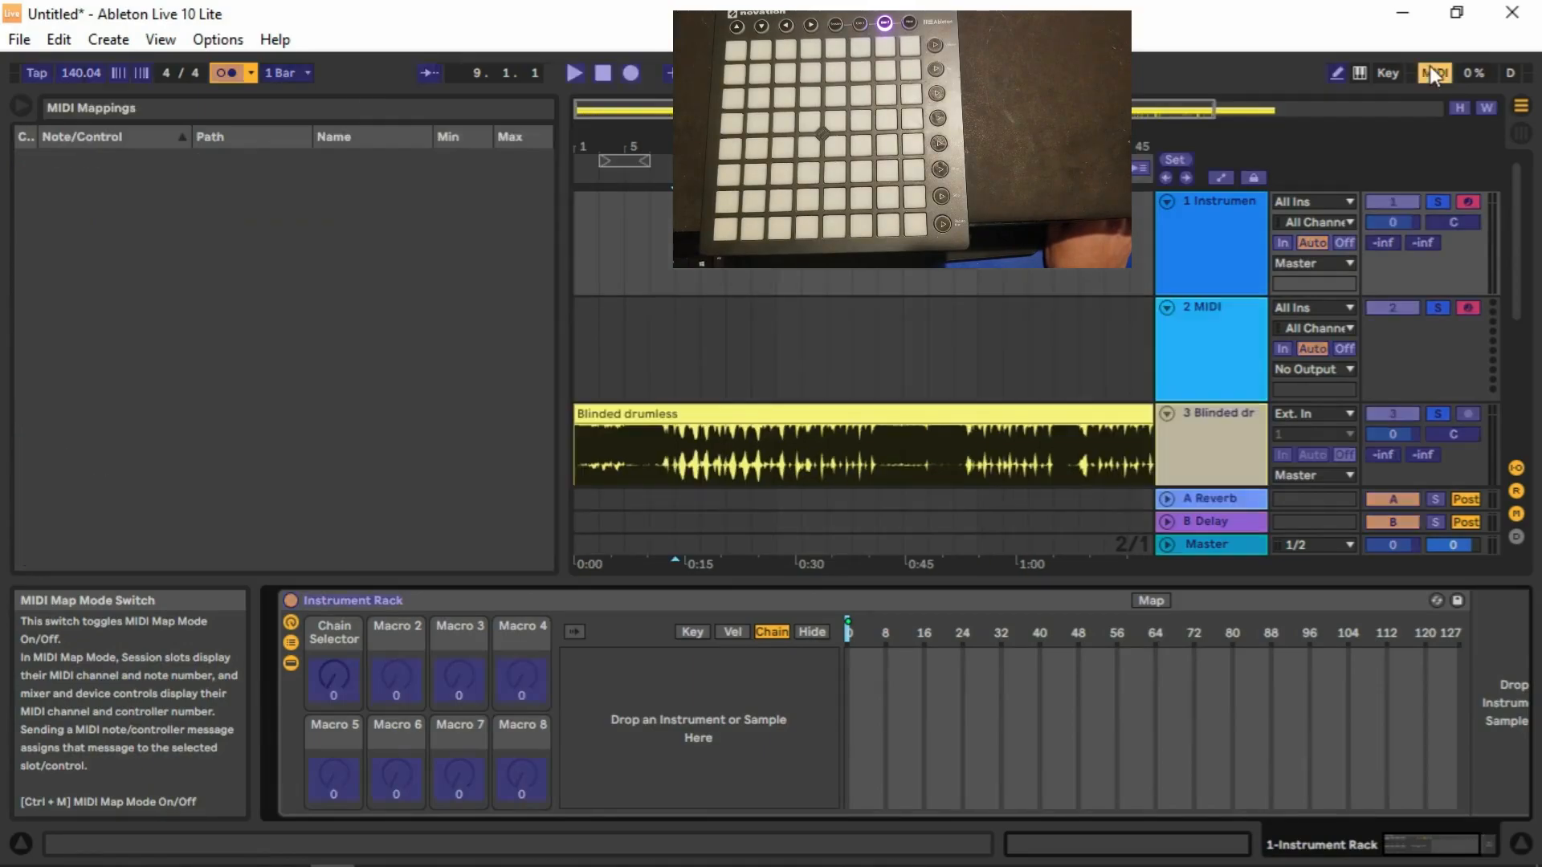
{"action": "left_click", "coordinate": [337, 674]}
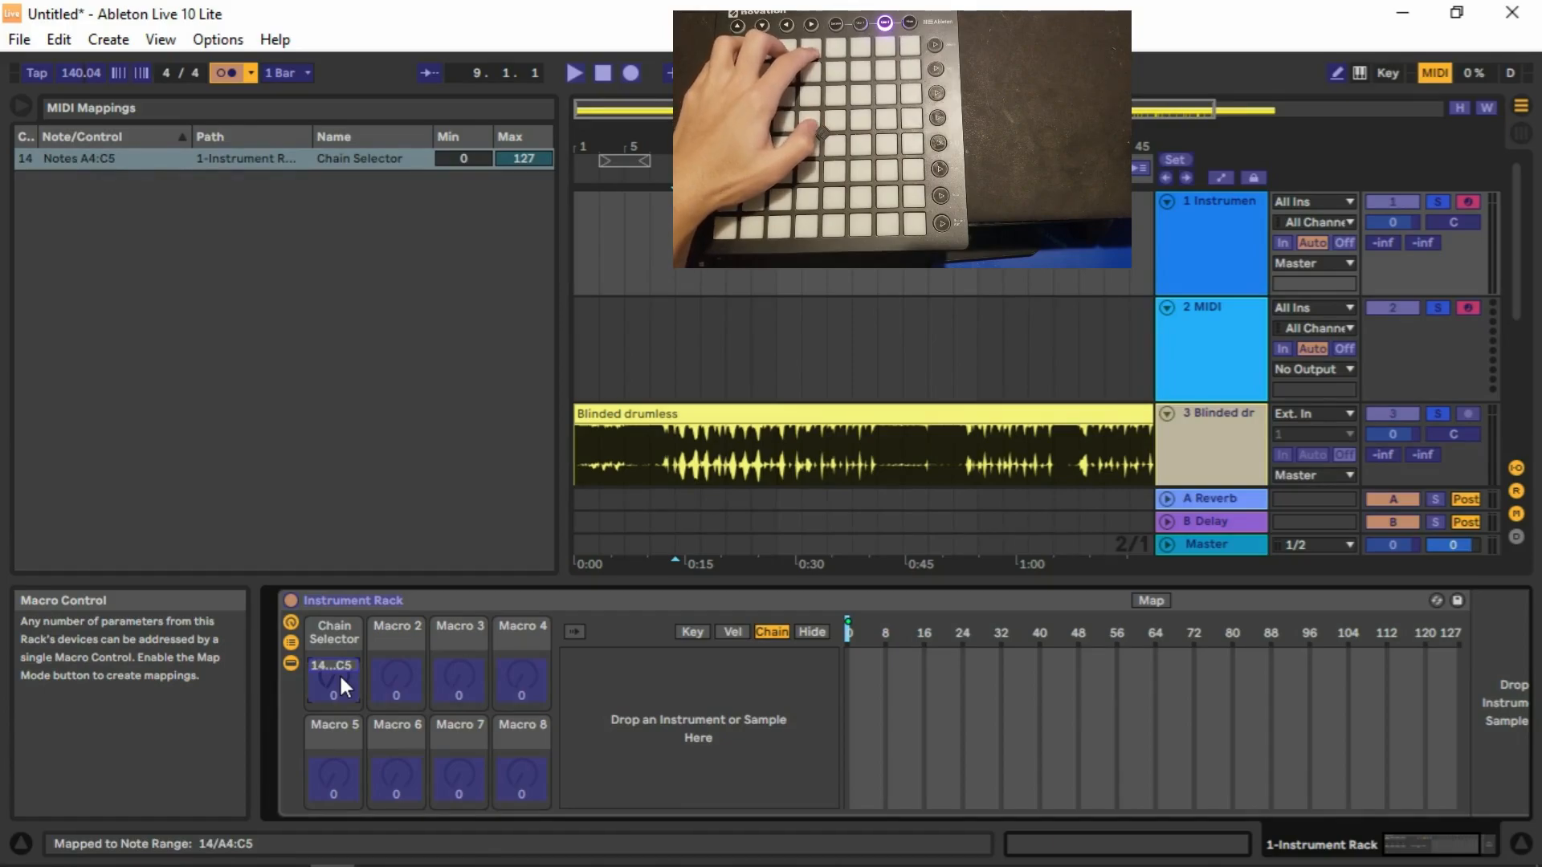
{"action": "left_click", "coordinate": [525, 157]}
{"action": "type", "text": "1"}
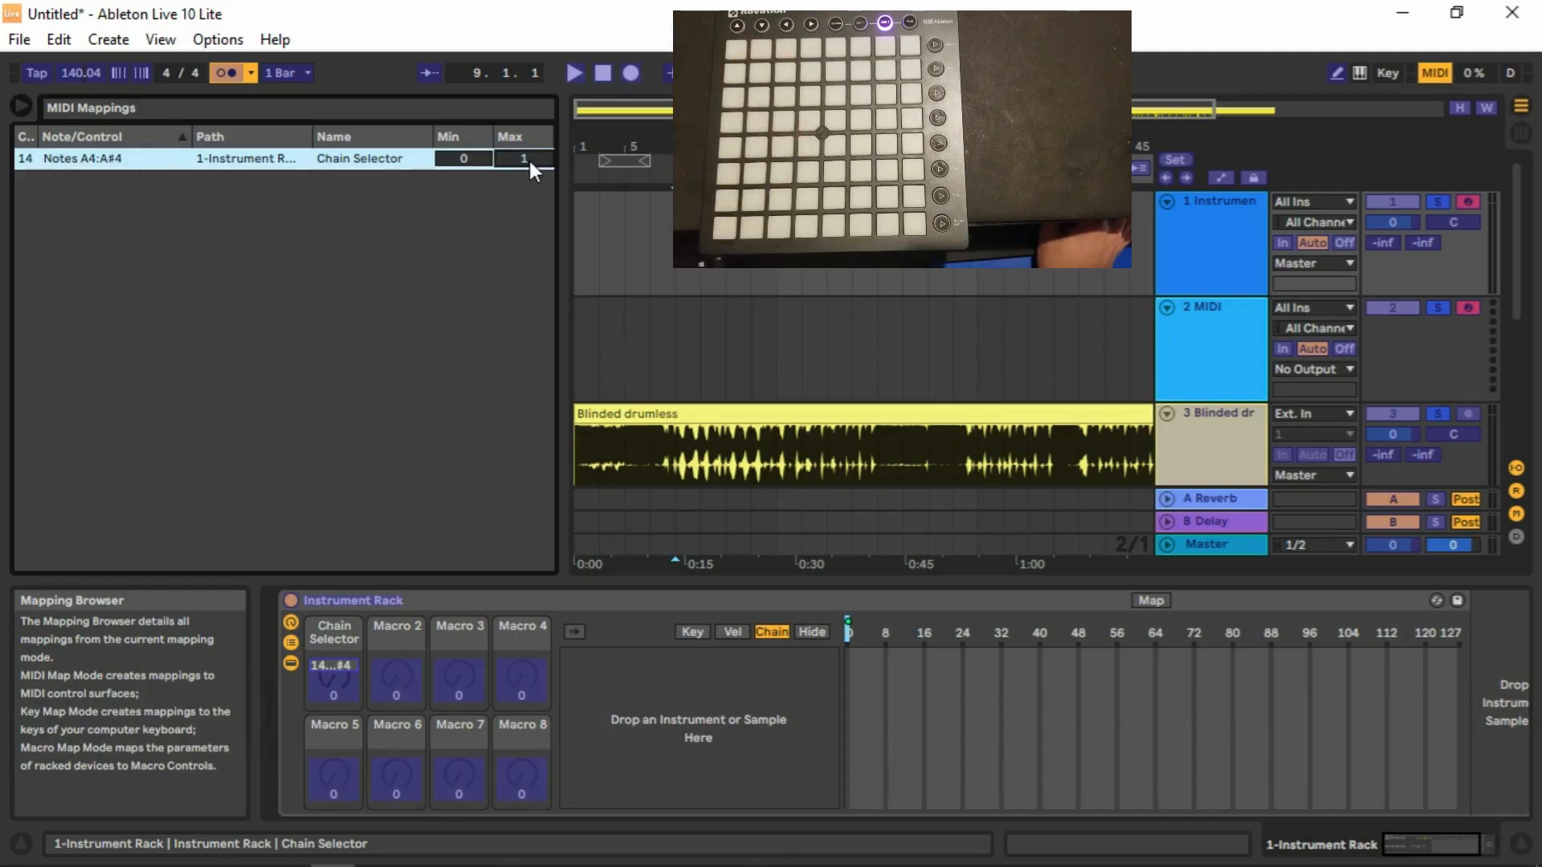
{"action": "left_click", "coordinate": [1435, 73]}
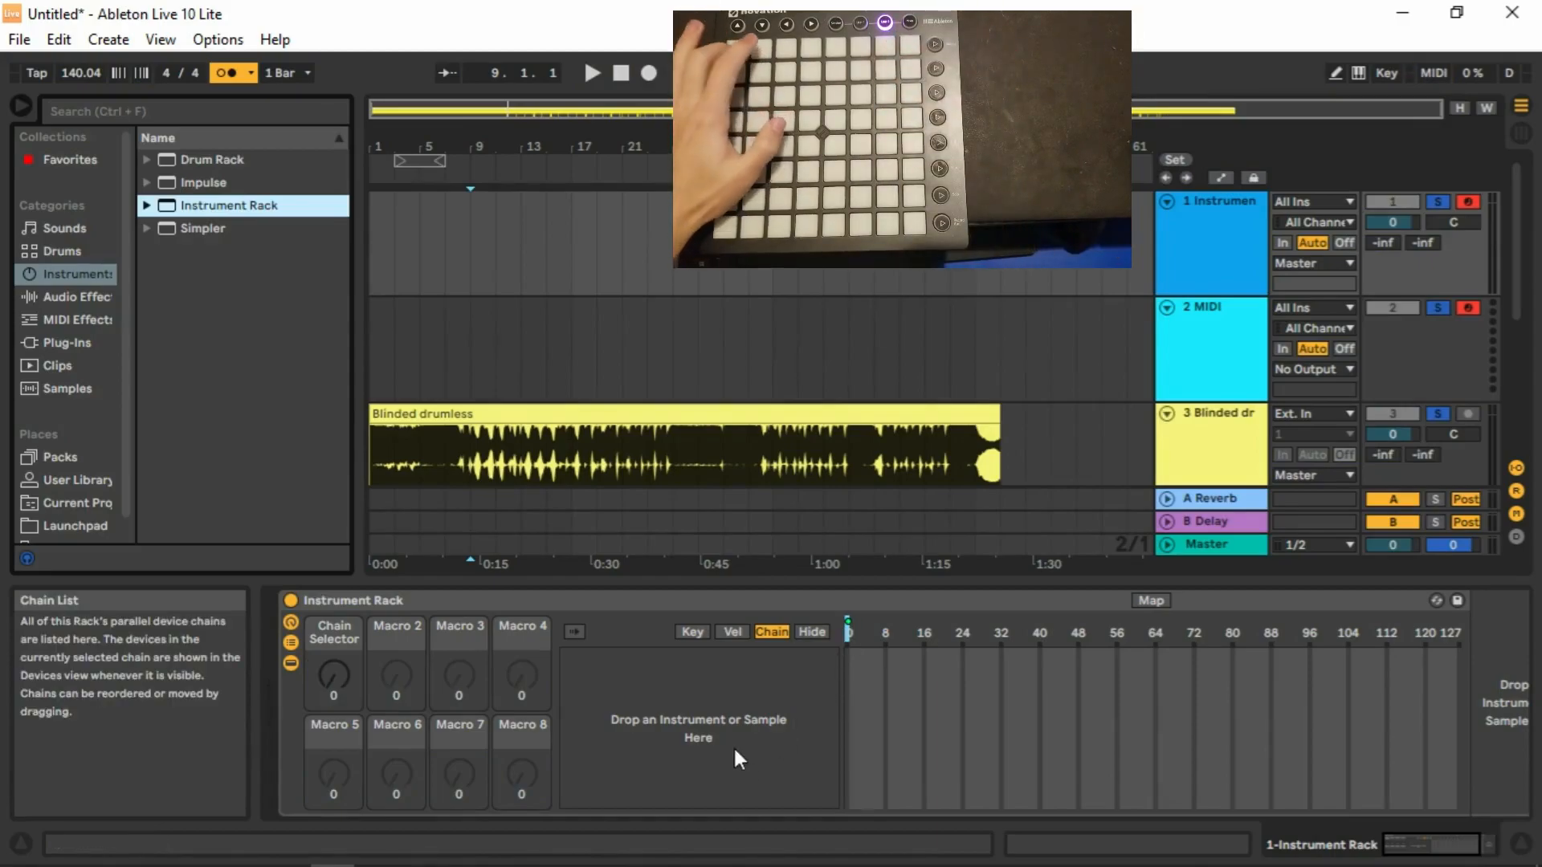
Create a chain in the track 1 Instrument Rack and place a nested Instrument Rack in it.
{"action": "left_click", "coordinate": [851, 632]}
{"action": "right_click", "coordinate": [721, 671]}
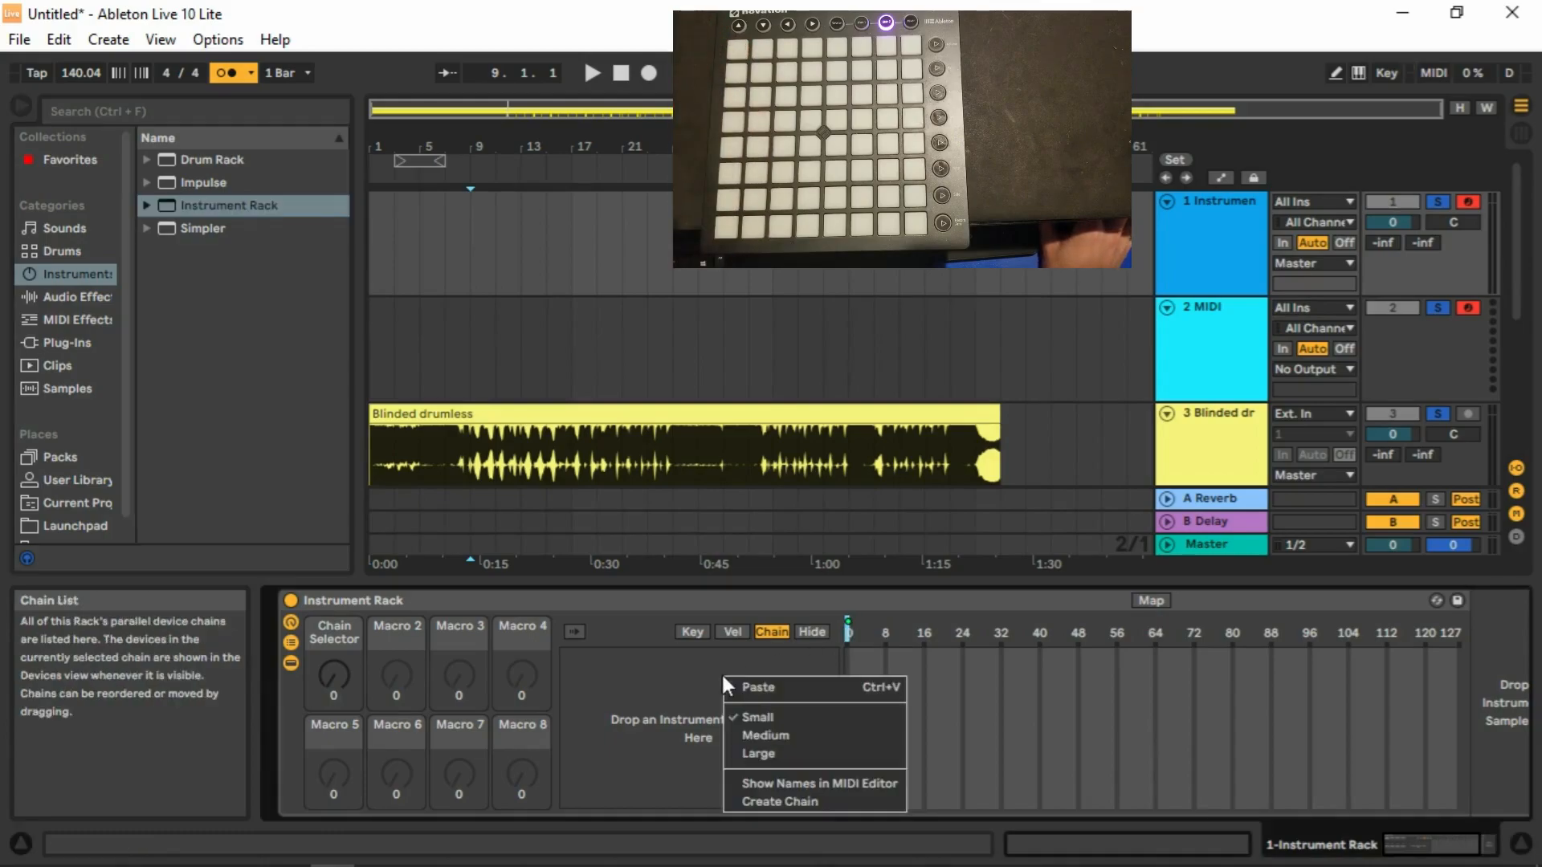
{"action": "left_click", "coordinate": [779, 802]}
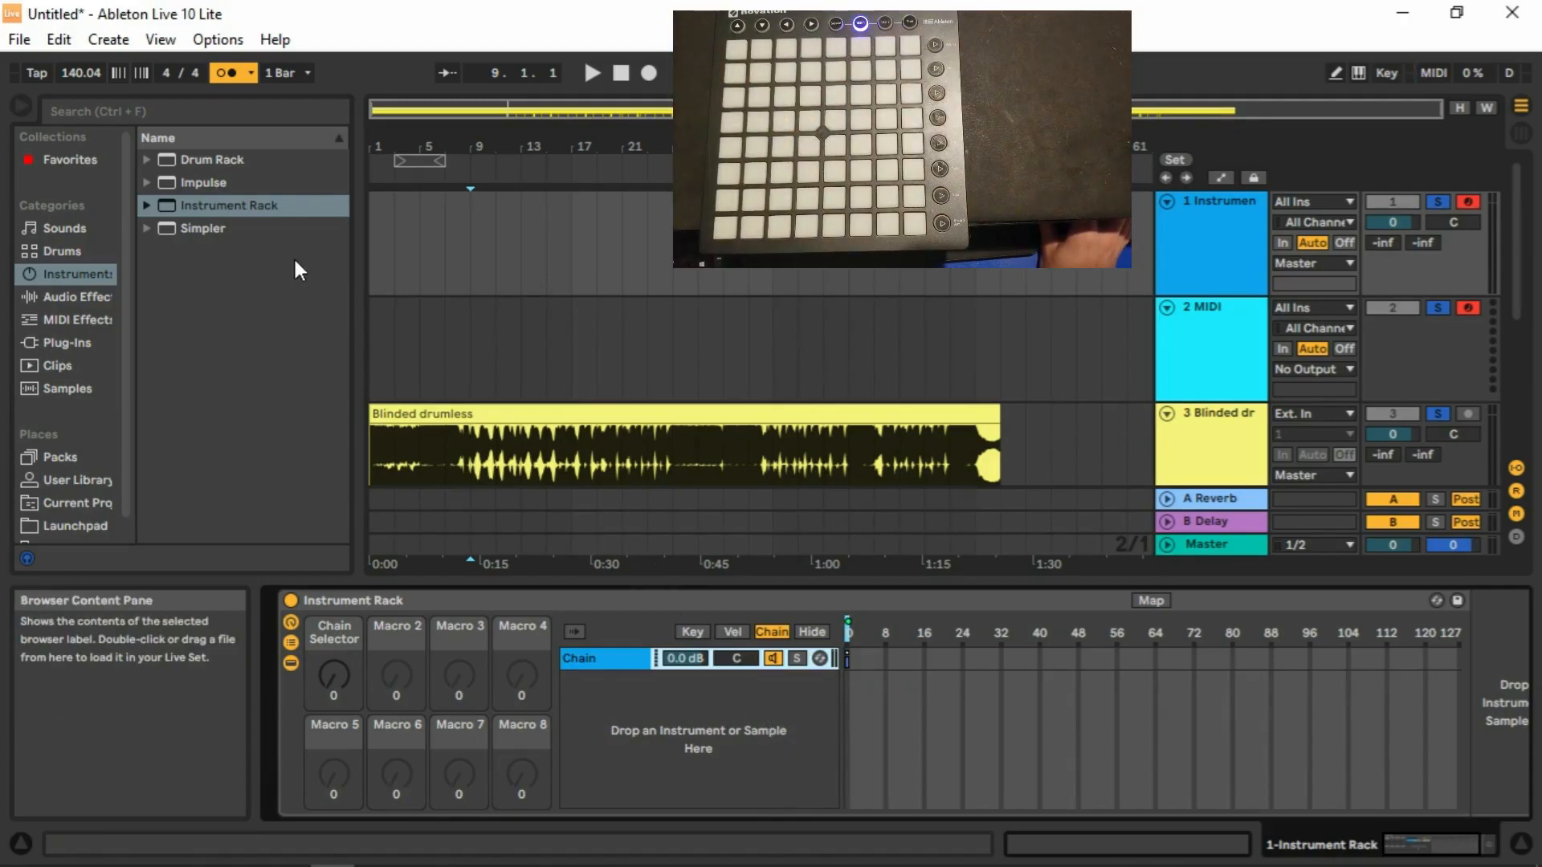
{"action": "left_click_drag", "start_coordinate": [220, 199], "coordinate": [1482, 689]}
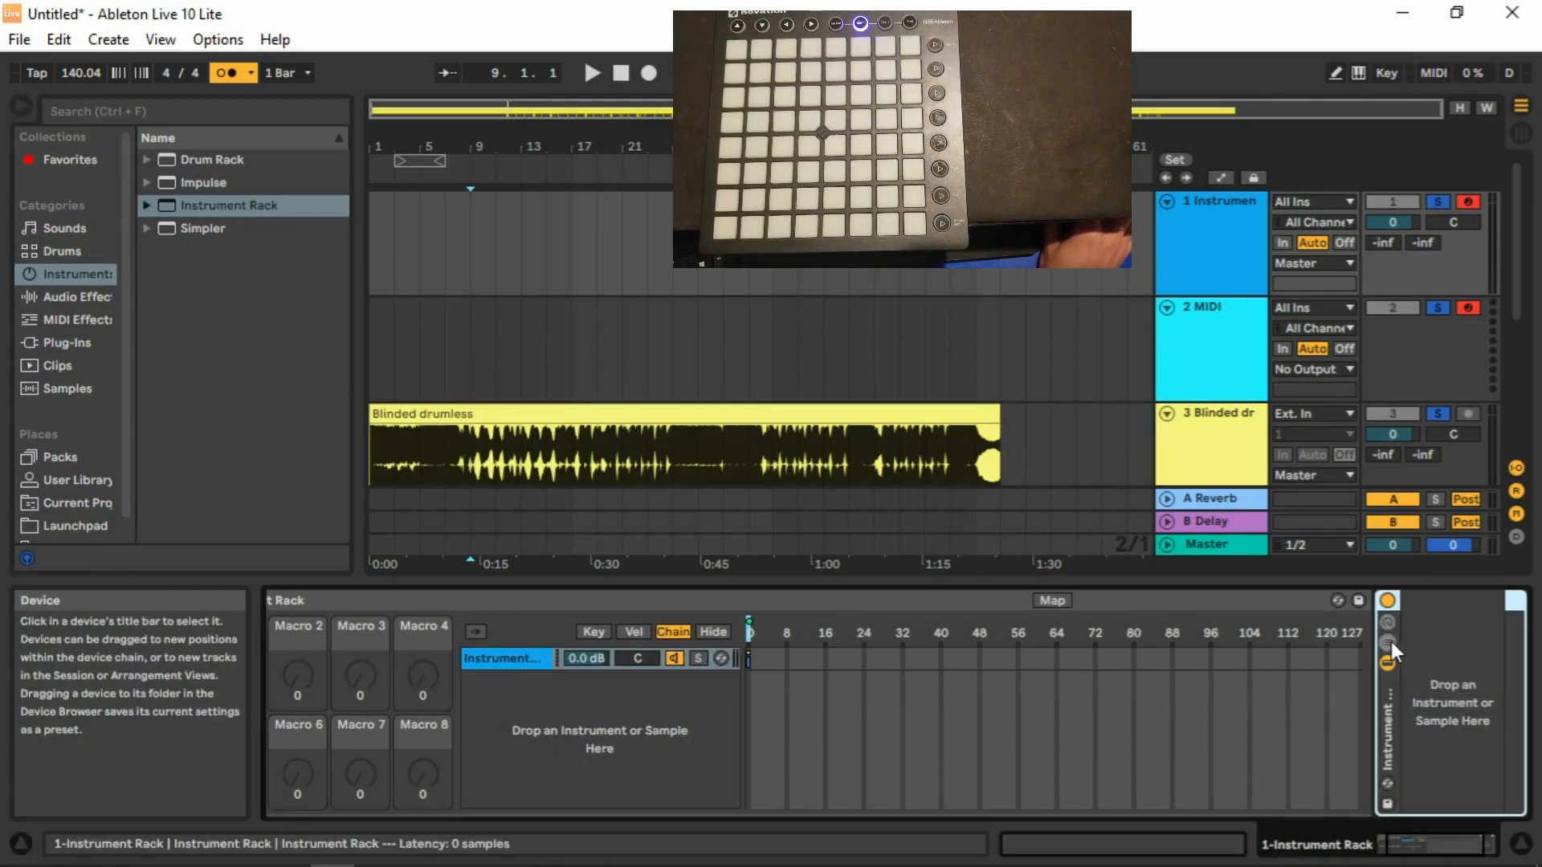
Show the nested rack's chain list and chain select editor, and map its chain selector to its Macro 1.
{"action": "left_click", "coordinate": [1405, 835]}
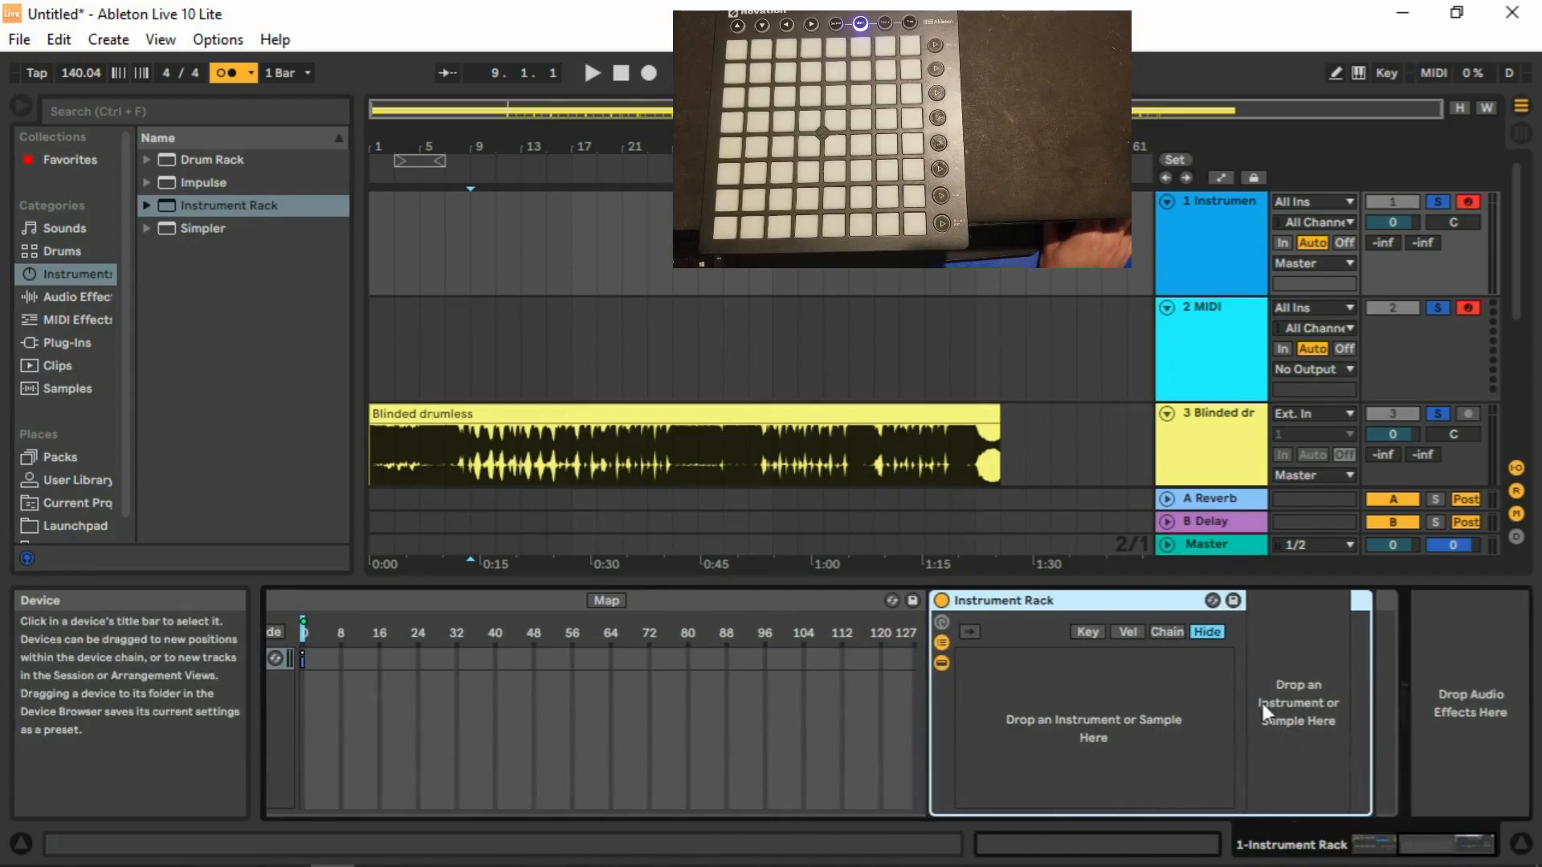
{"action": "left_click", "coordinate": [1171, 632]}
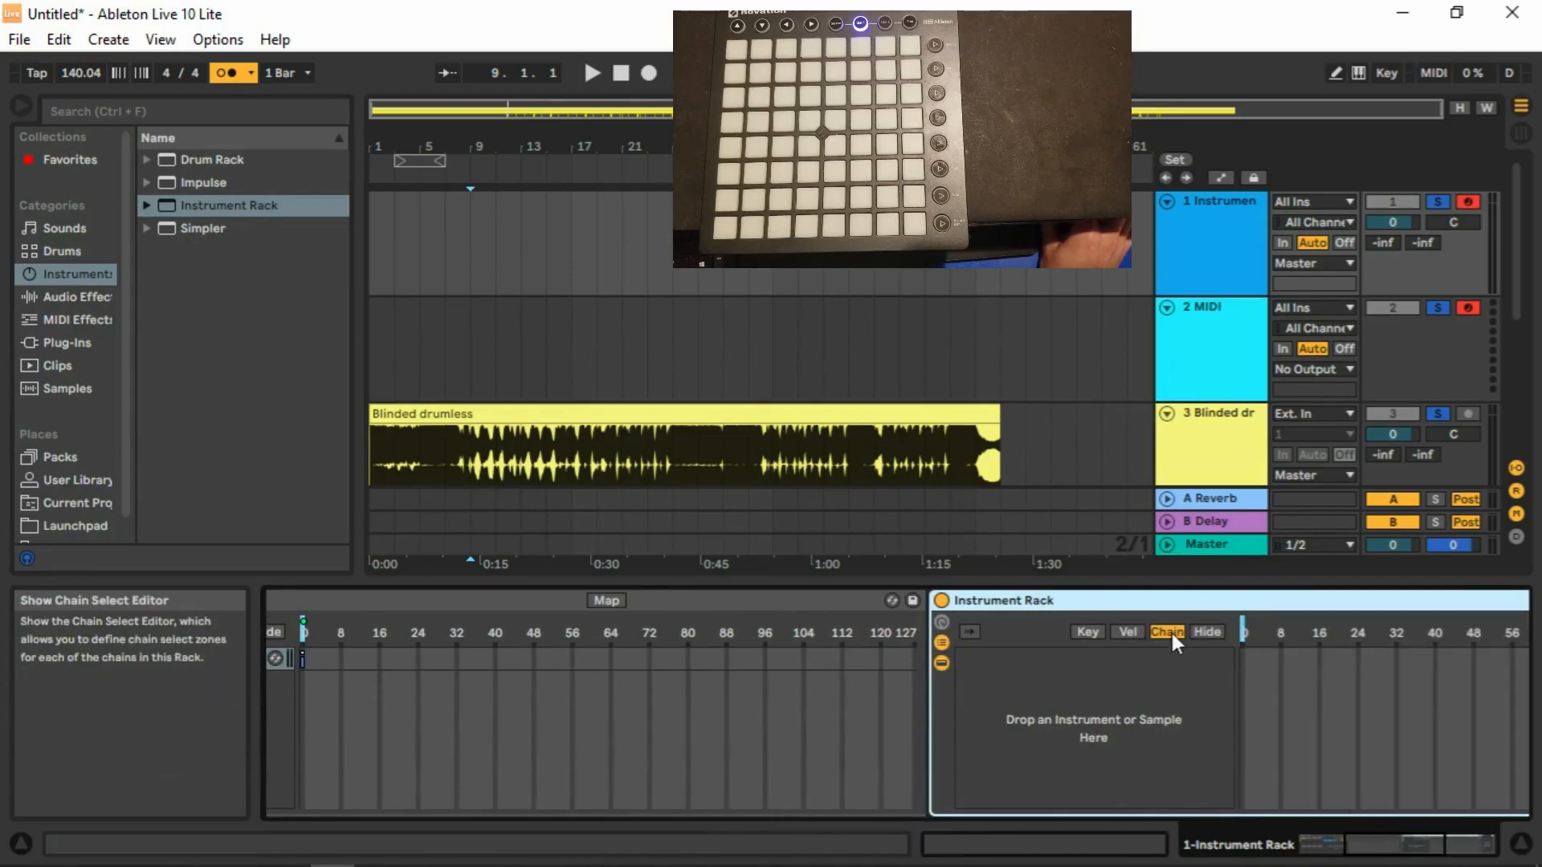
{"action": "right_click", "coordinate": [1241, 629]}
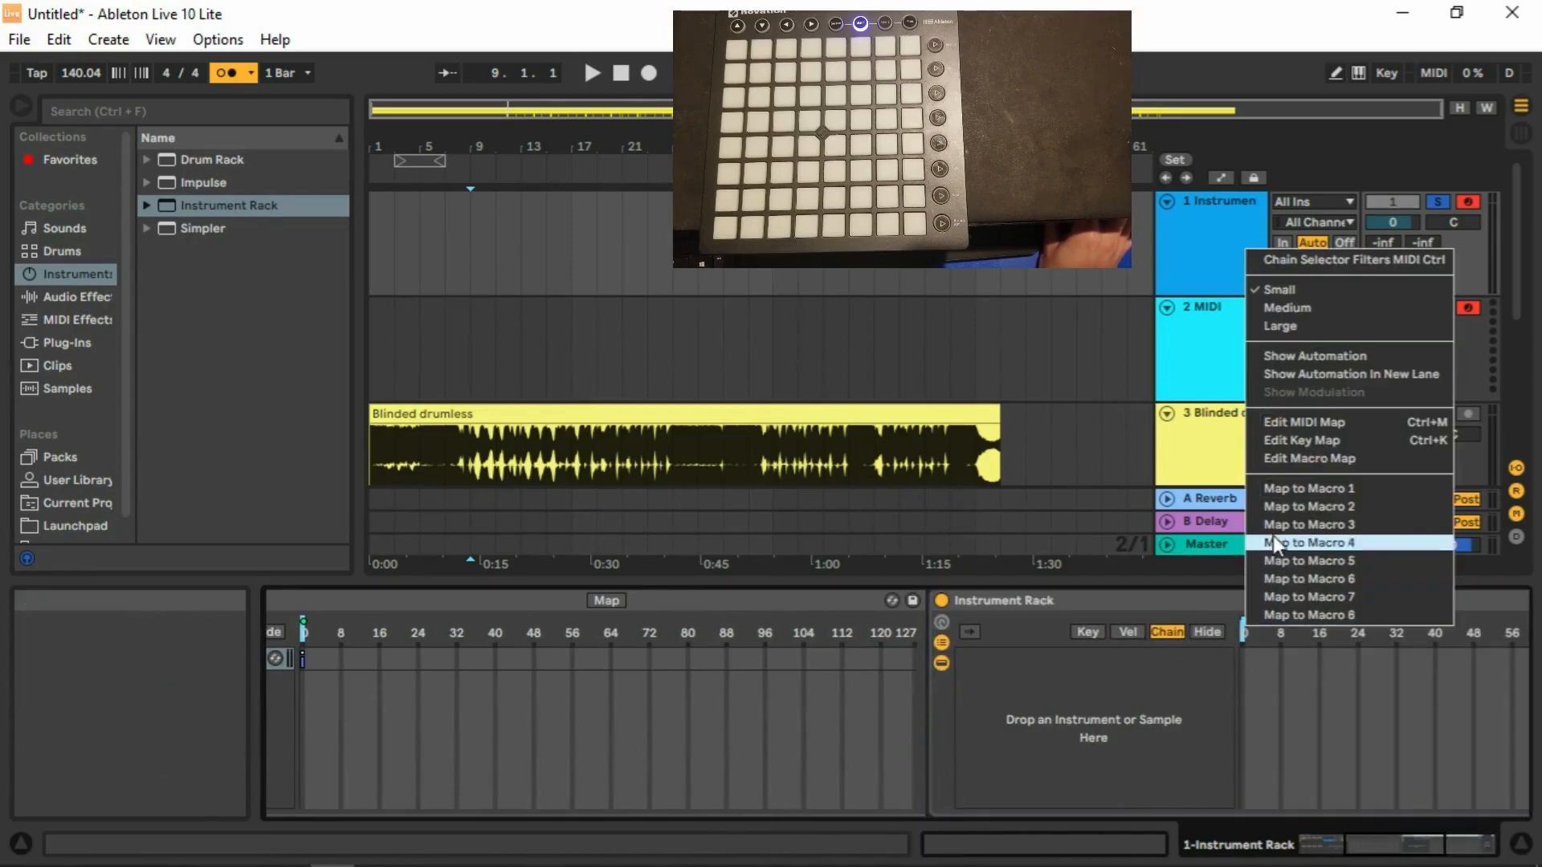
{"action": "left_click", "coordinate": [1279, 487]}
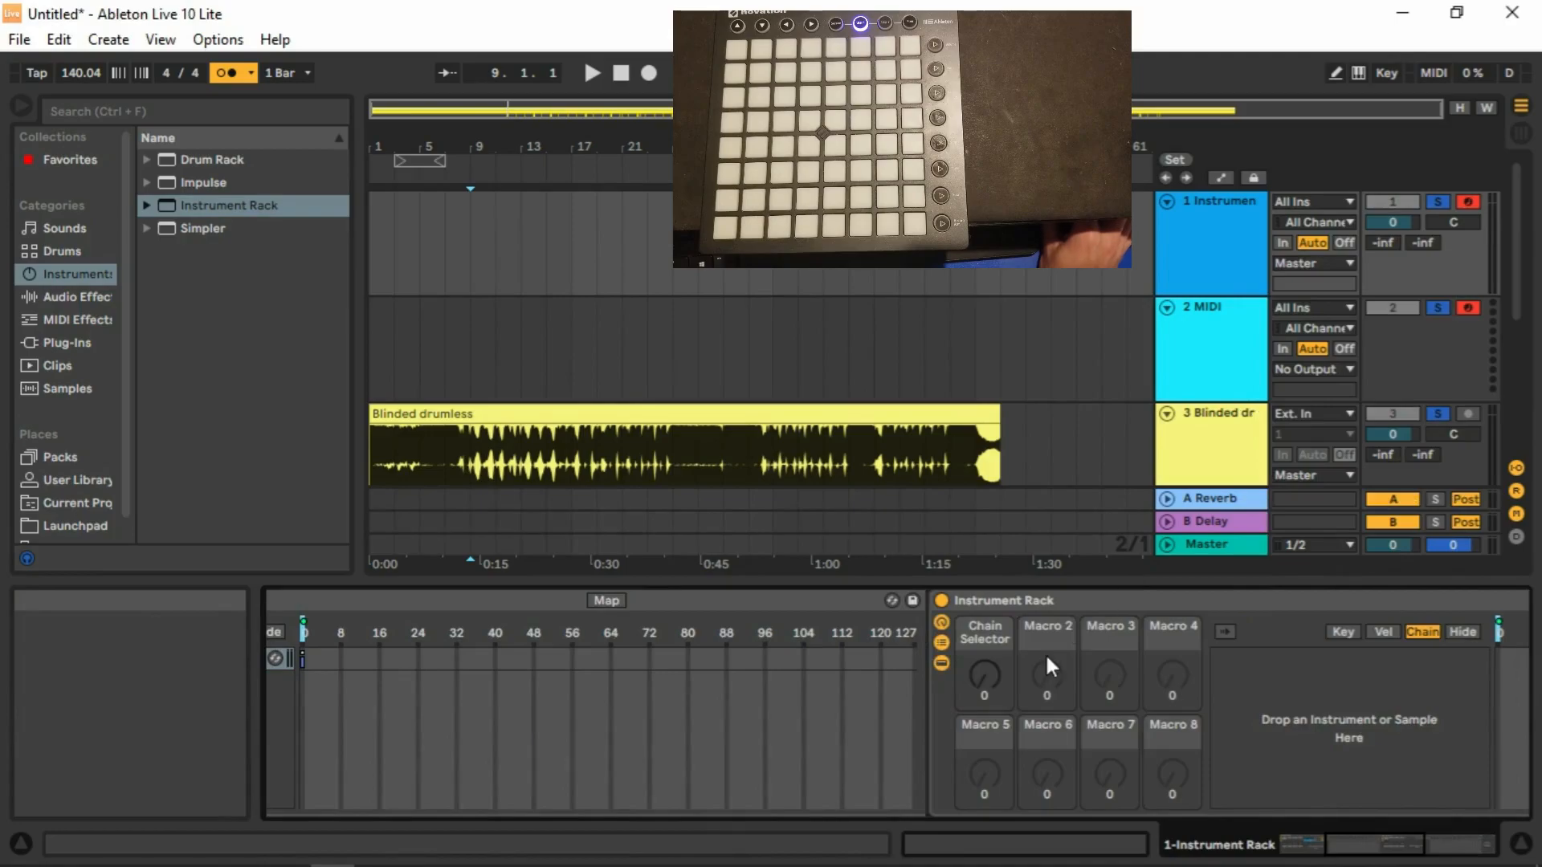
MIDI-map the nested rack's Chain Selector macro to notes E6:B6 on channel 6 and set its maximum to 7.
{"action": "left_click", "coordinate": [1435, 72]}
{"action": "left_click", "coordinate": [983, 676]}
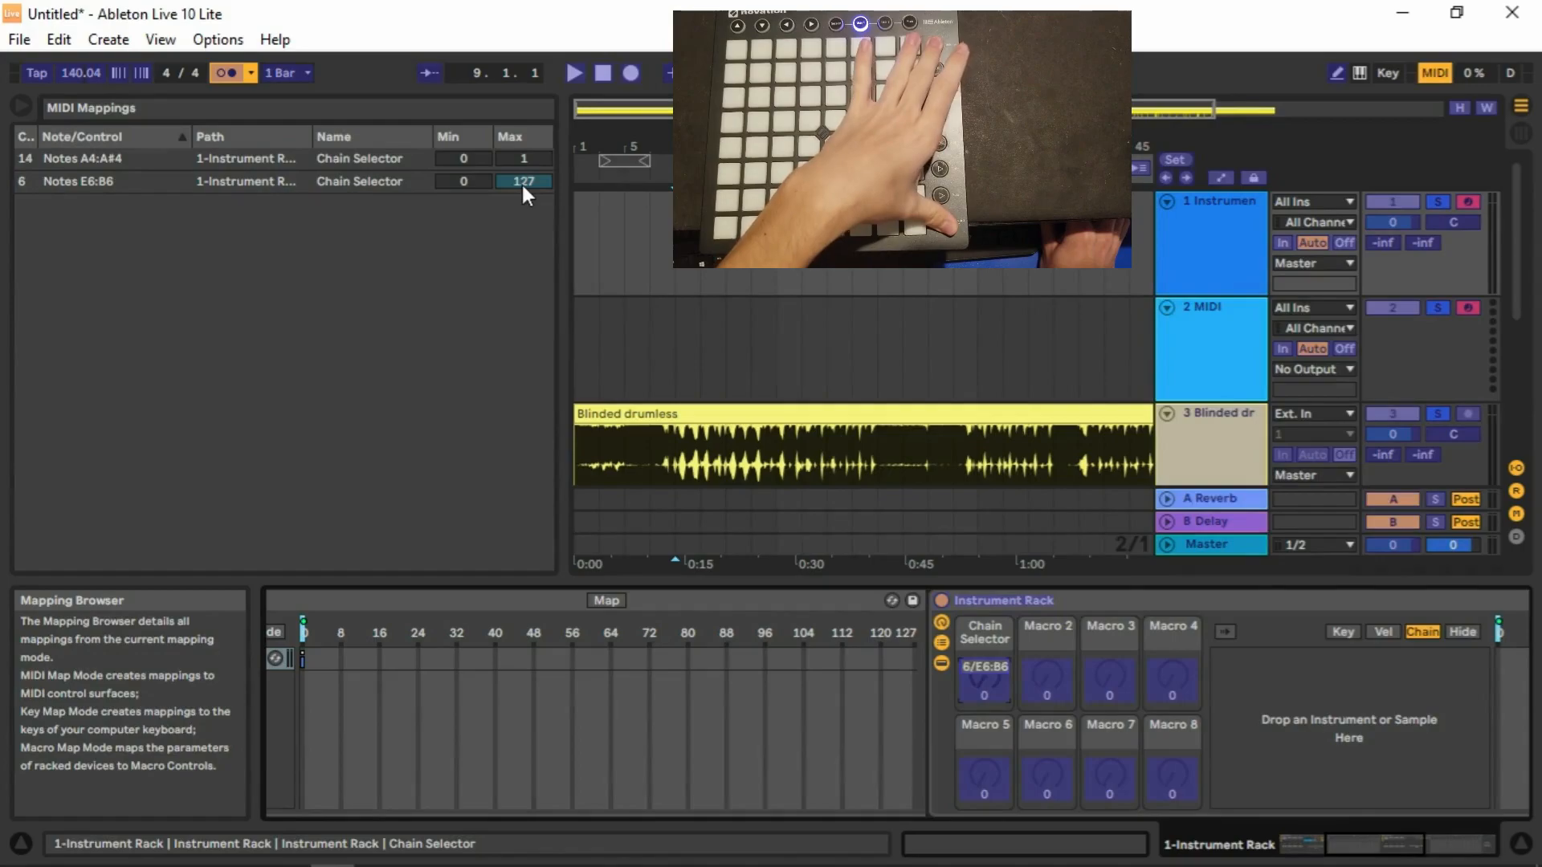
{"action": "left_click", "coordinate": [522, 182]}
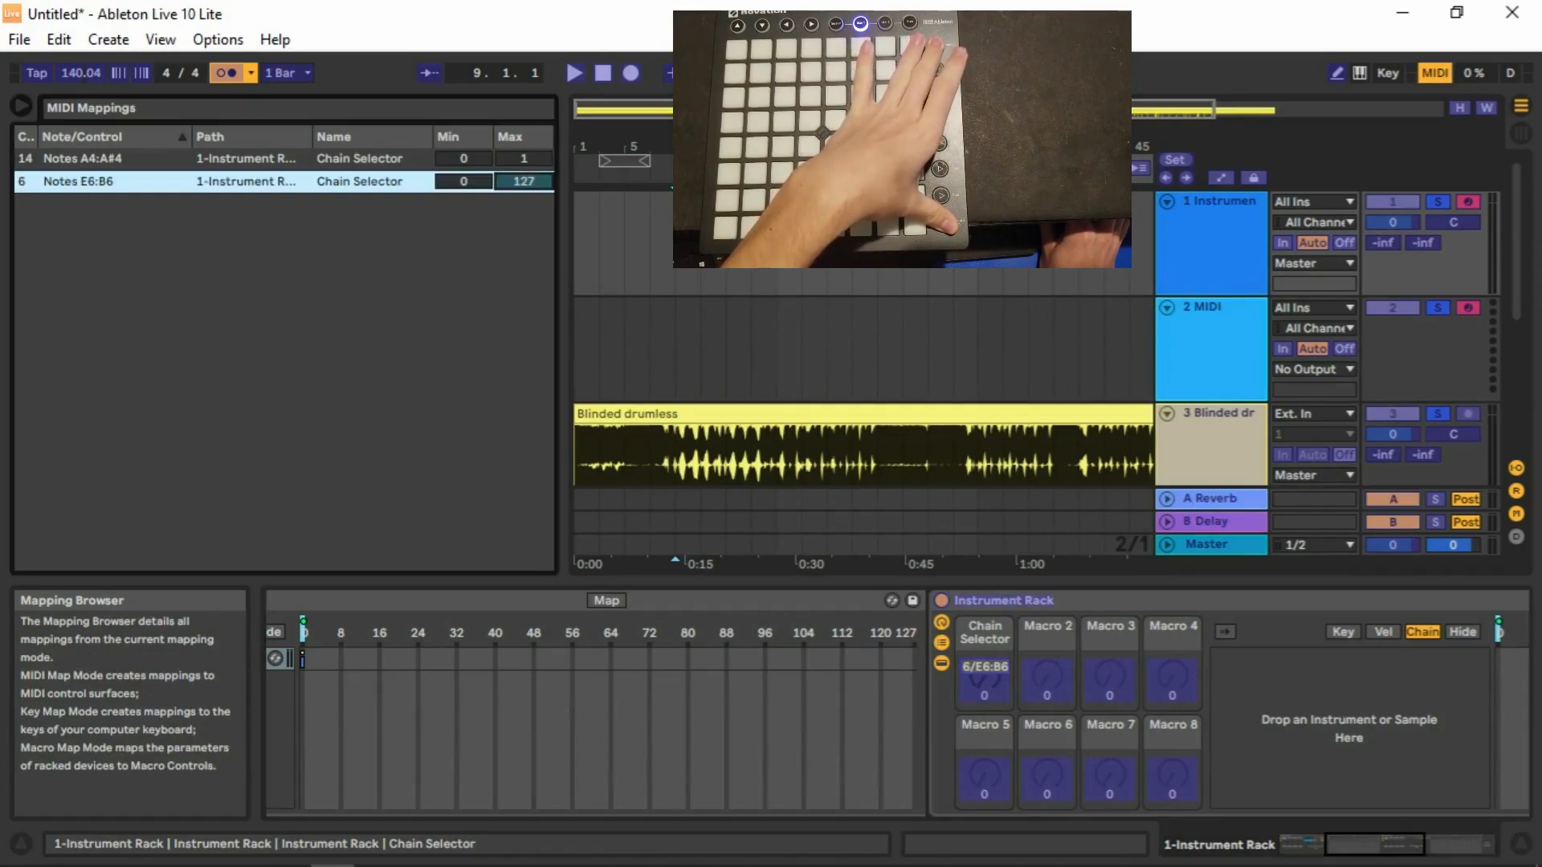
{"action": "type", "text": "7"}
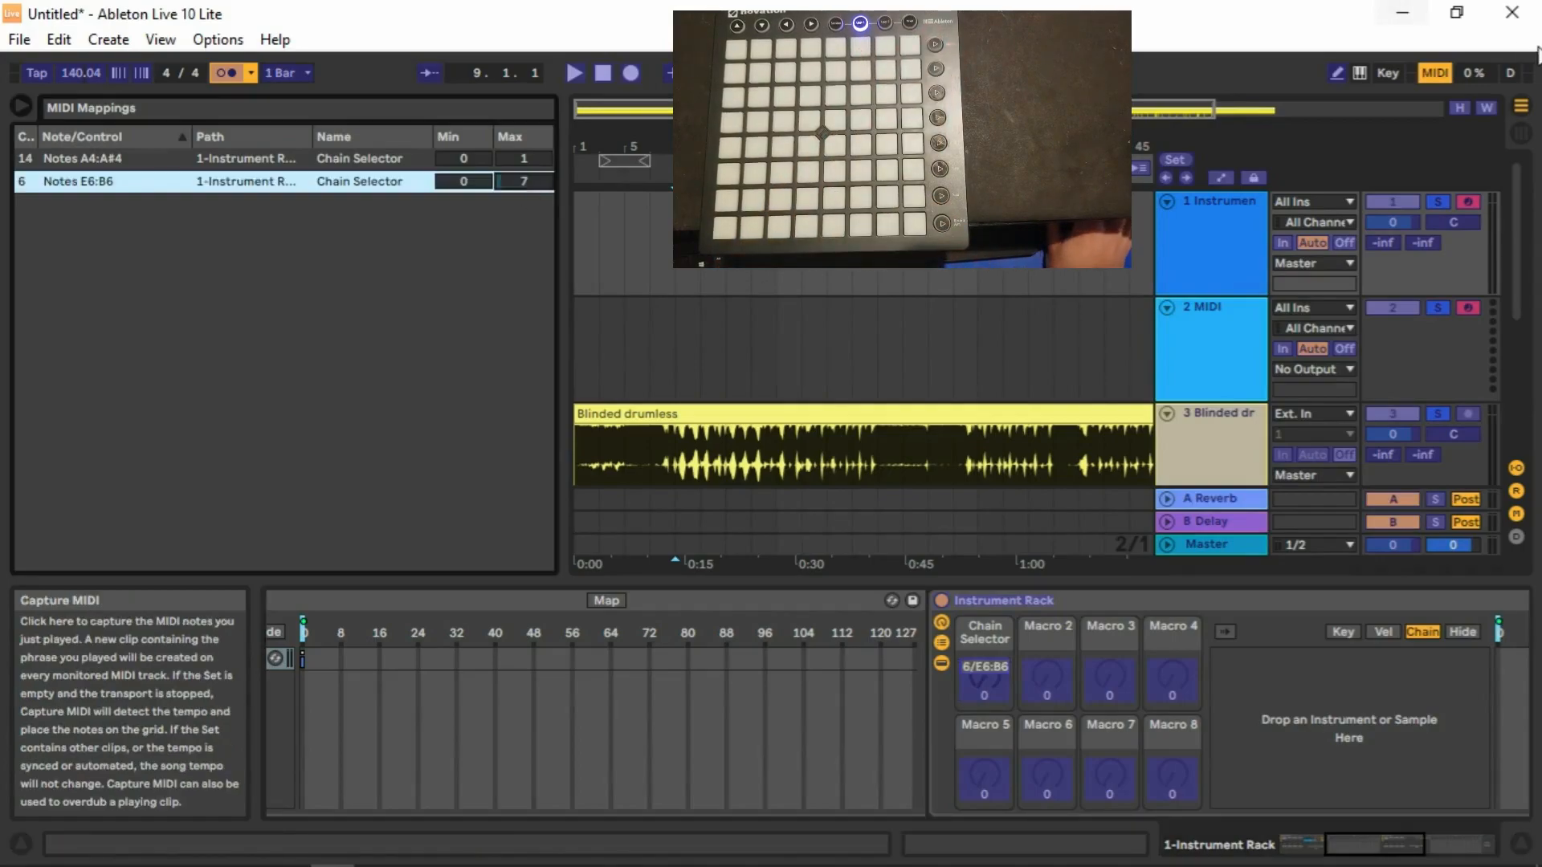
{"action": "left_click", "coordinate": [1435, 72]}
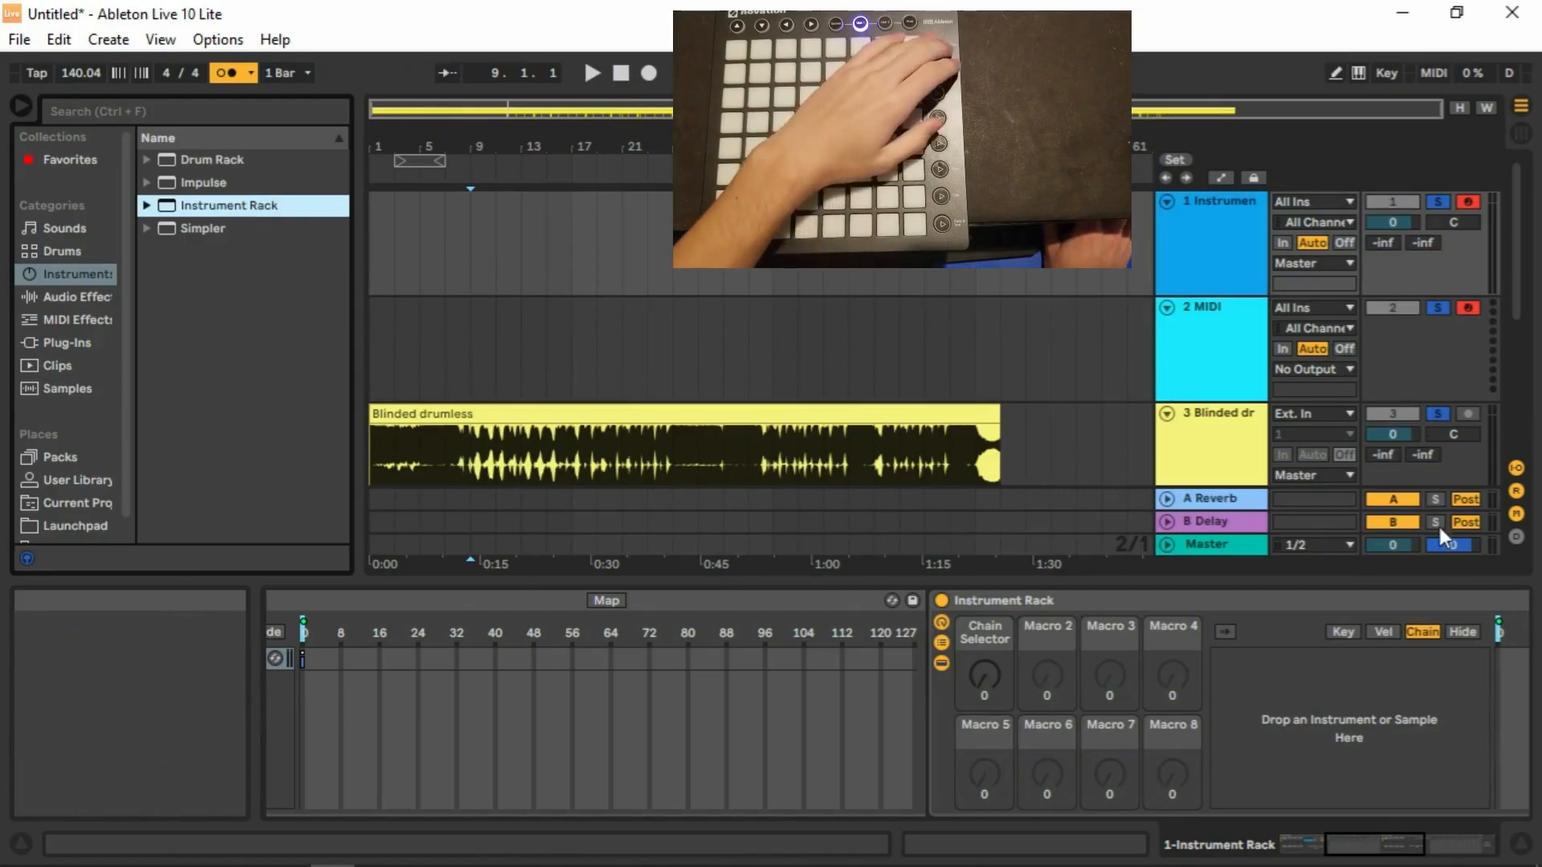
Create a second chain in the outer Instrument Rack and add another nested Instrument Rack to it.
{"action": "left_click", "coordinate": [1407, 841]}
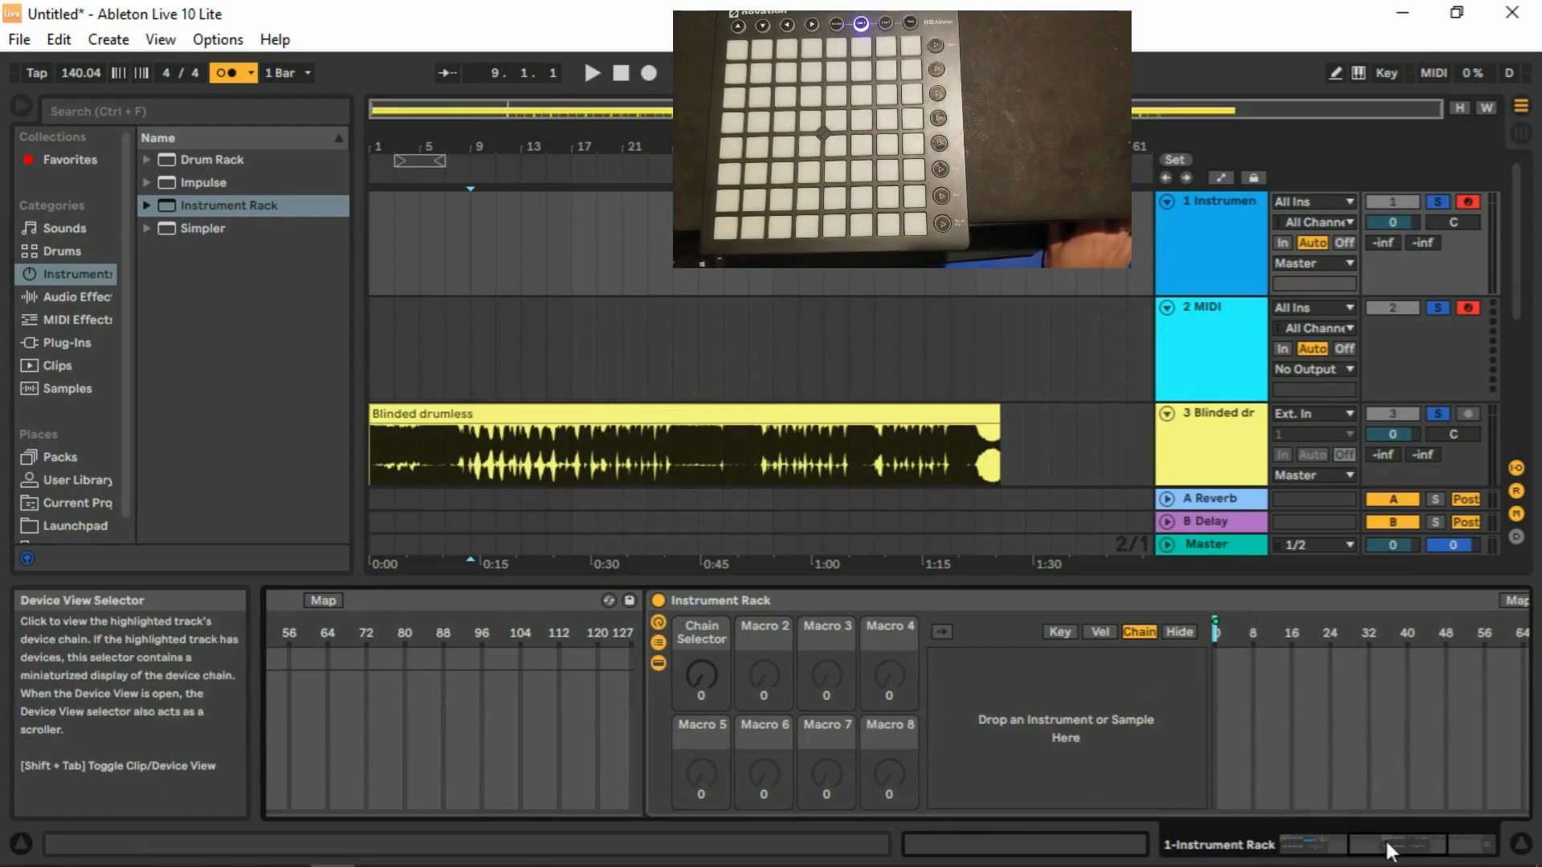
{"action": "left_click_drag", "start_coordinate": [1386, 843], "coordinate": [1353, 856]}
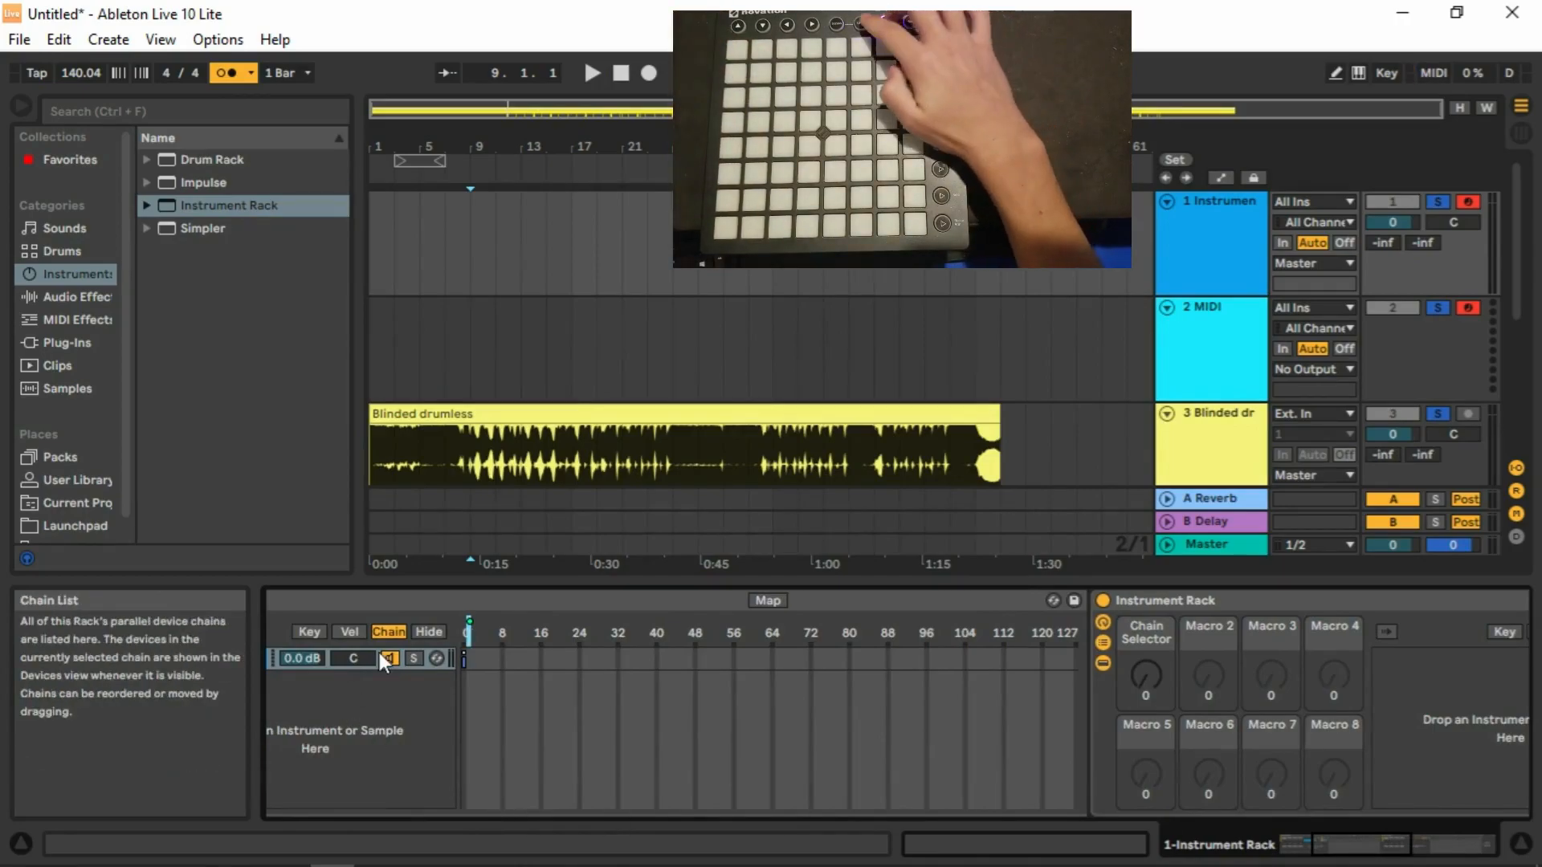
{"action": "right_click", "coordinate": [359, 711]}
{"action": "left_click", "coordinate": [473, 836]}
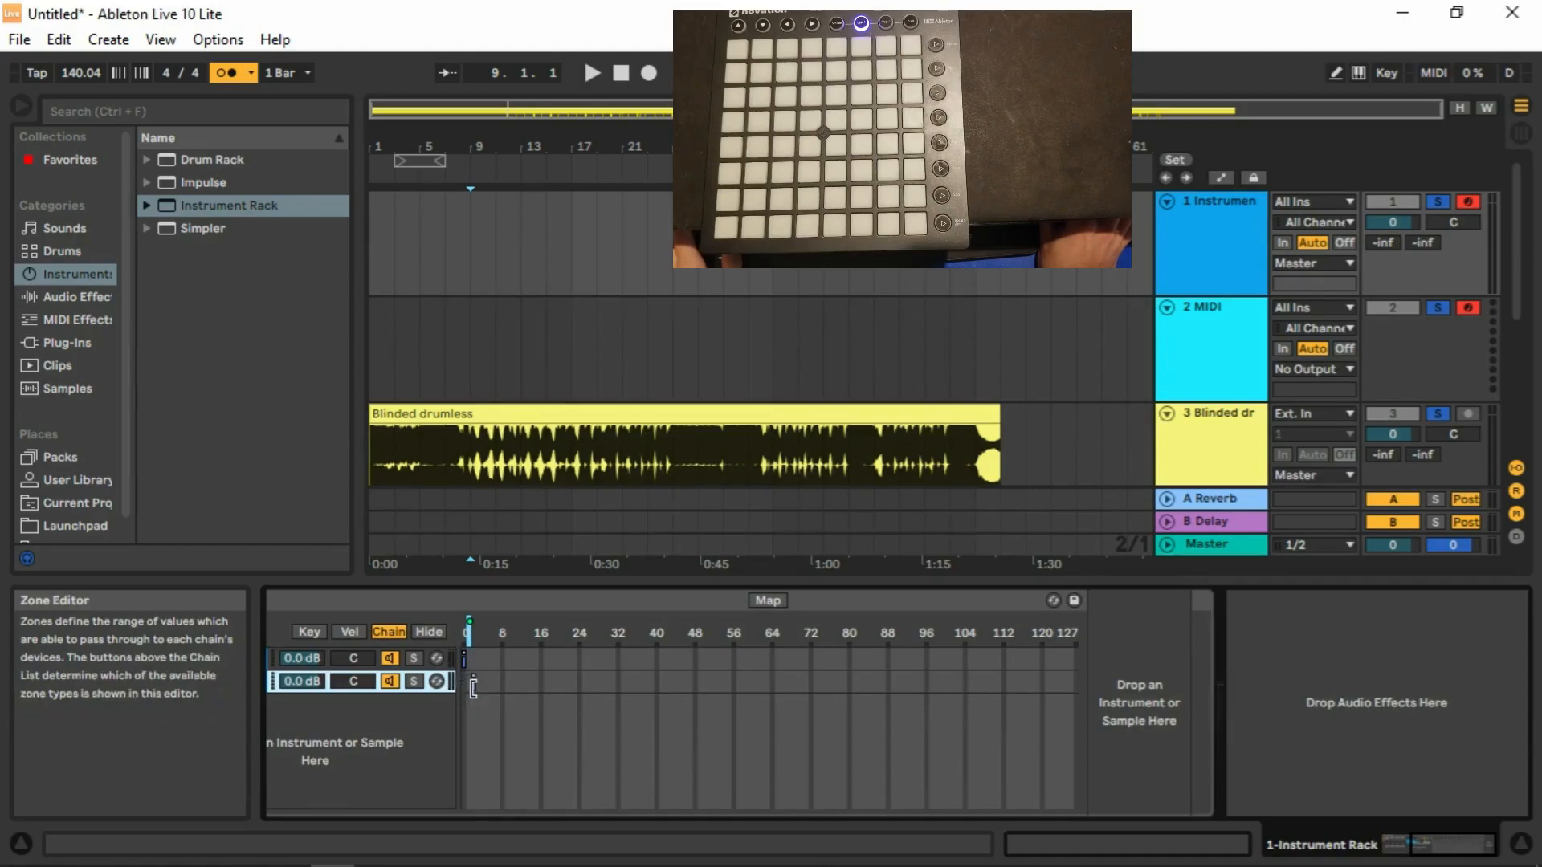
{"action": "left_click_drag", "start_coordinate": [225, 199], "coordinate": [1120, 638]}
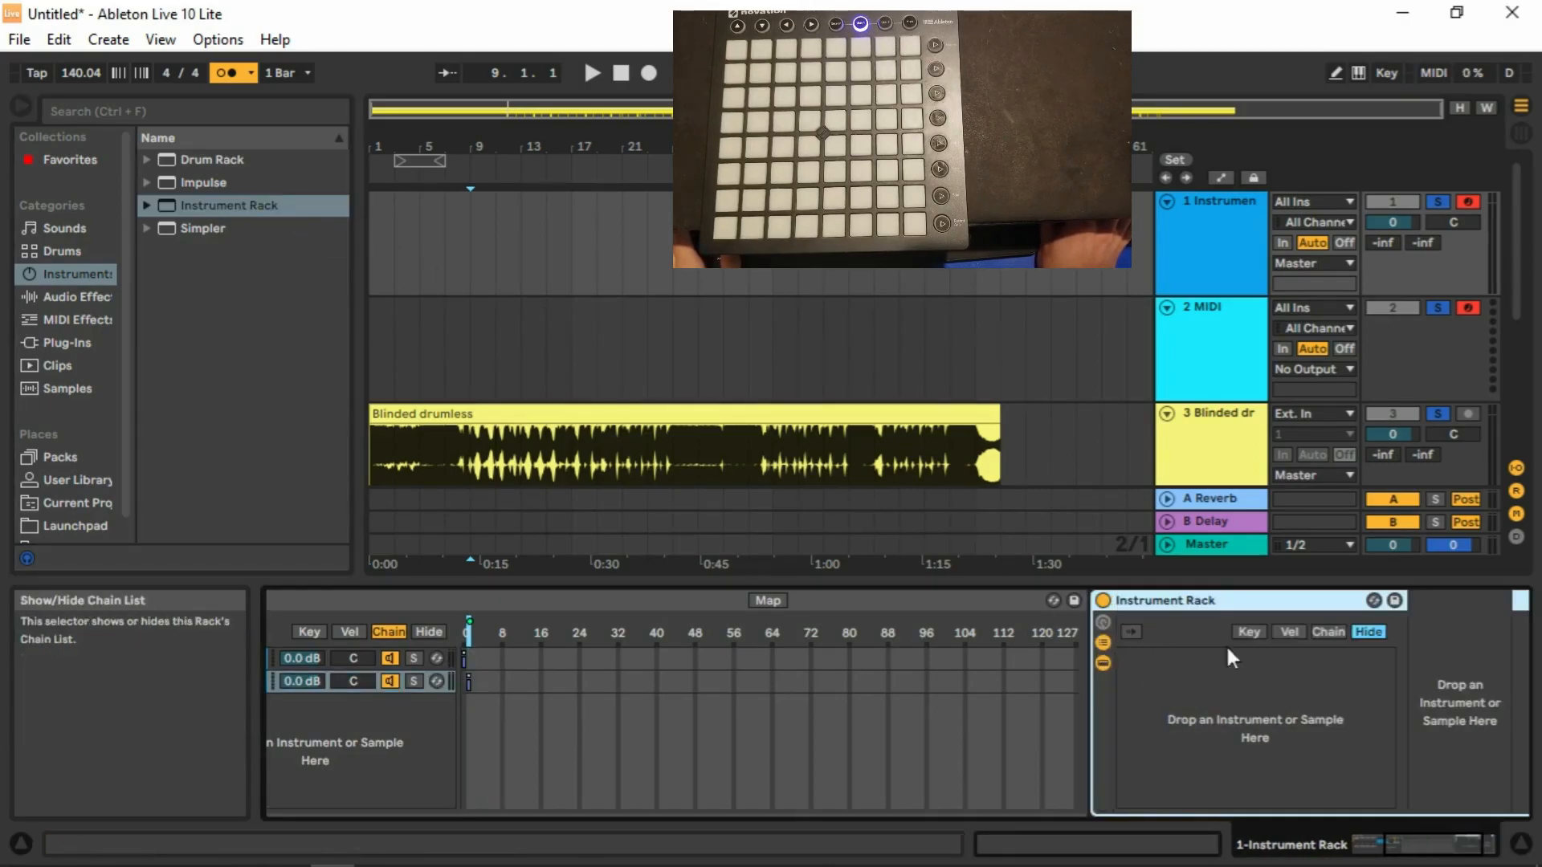
Show the chain select editor of the second nested rack and map its chain selector to Macro 1.
{"action": "left_click", "coordinate": [1325, 632]}
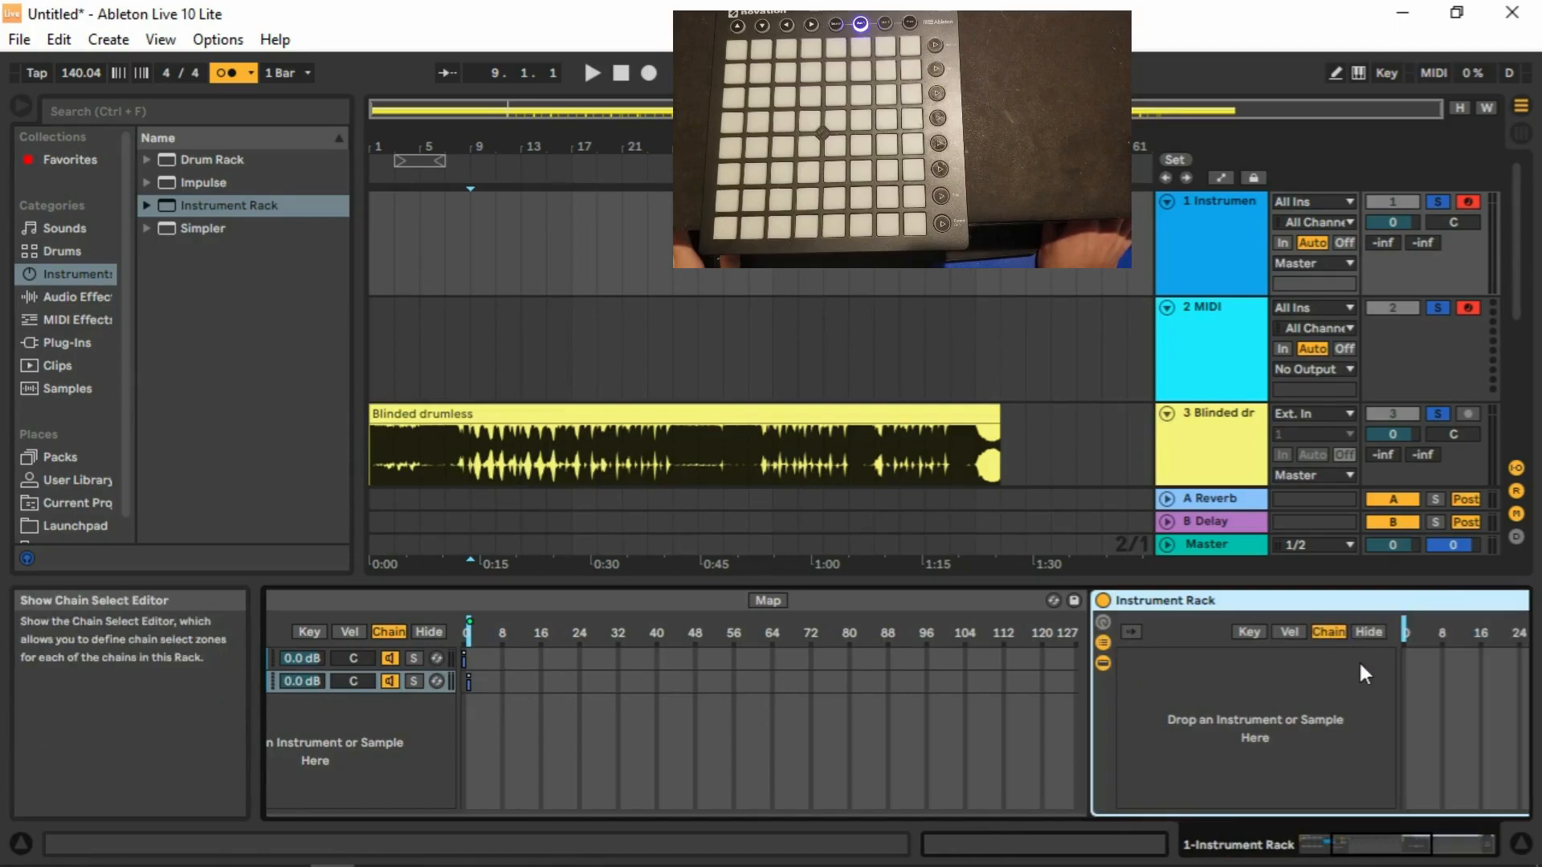
{"action": "right_click", "coordinate": [1401, 625]}
{"action": "left_click", "coordinate": [1309, 487]}
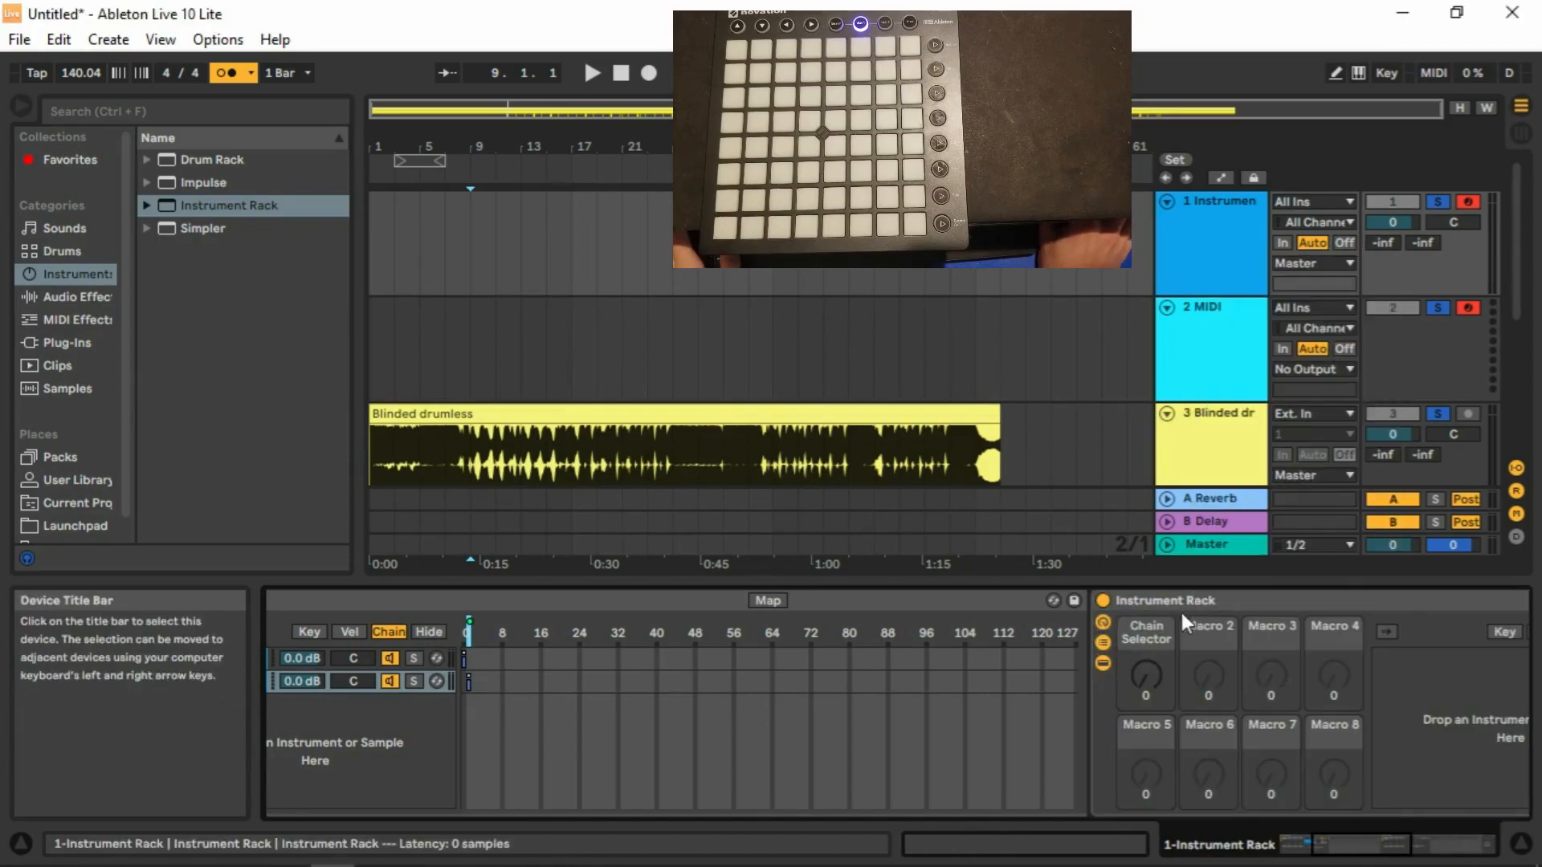
MIDI-map the second nested rack's Chain Selector macro to notes E6:B6 on channel 6 with a maximum of 7.
{"action": "left_click", "coordinate": [1434, 72]}
{"action": "left_click", "coordinate": [1149, 670]}
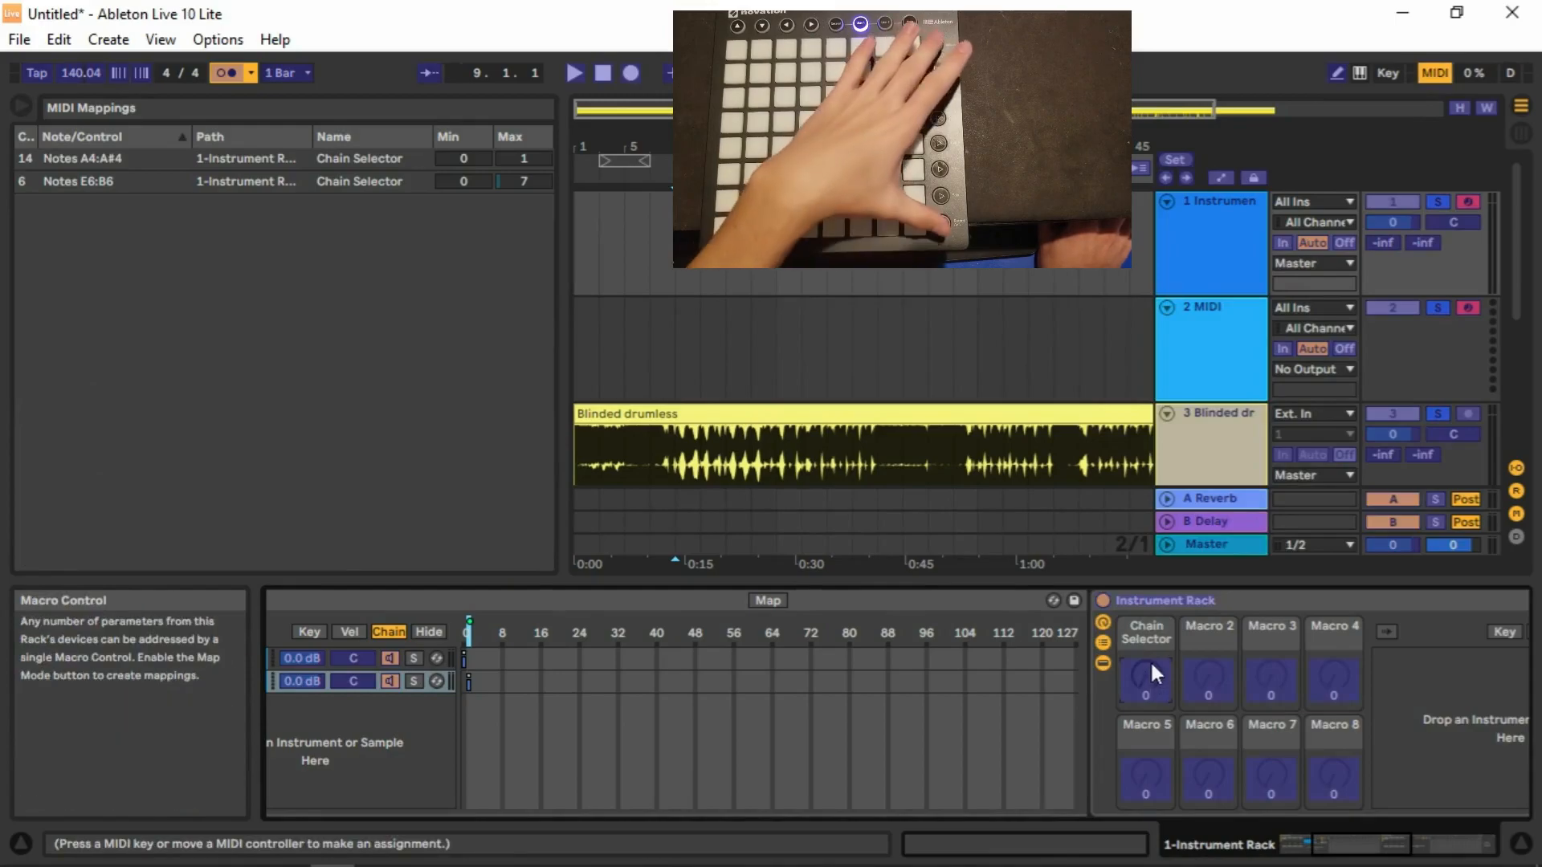
{"action": "type", "text": "7"}
{"action": "key", "text": "Return"}
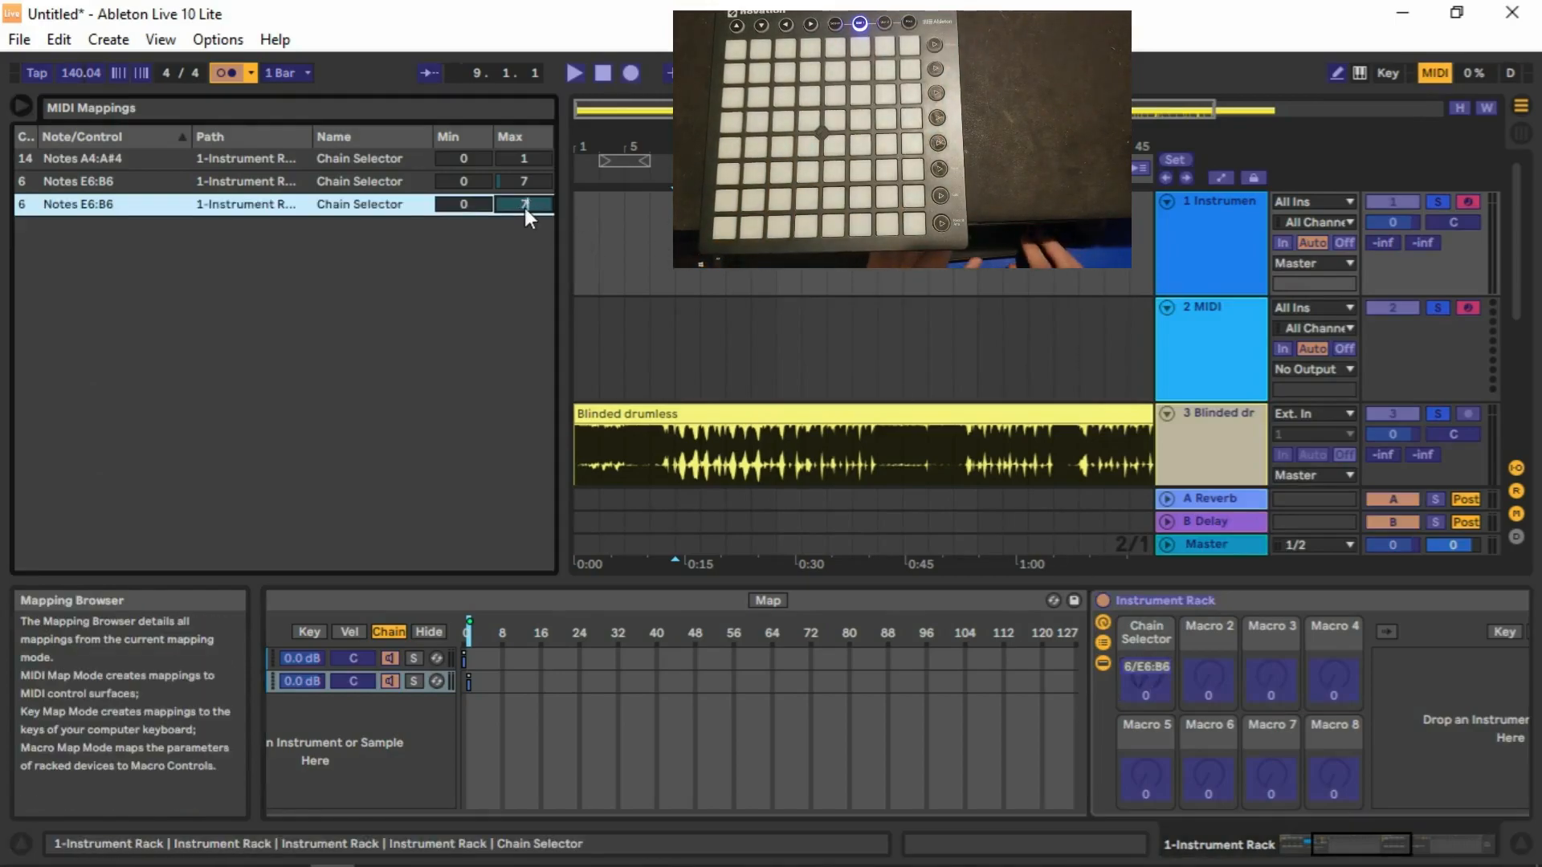
{"action": "left_click", "coordinate": [1443, 75]}
Delete the Instrument Rack setup from track 1.
{"action": "left_click_drag", "start_coordinate": [1393, 842], "coordinate": [1418, 832]}
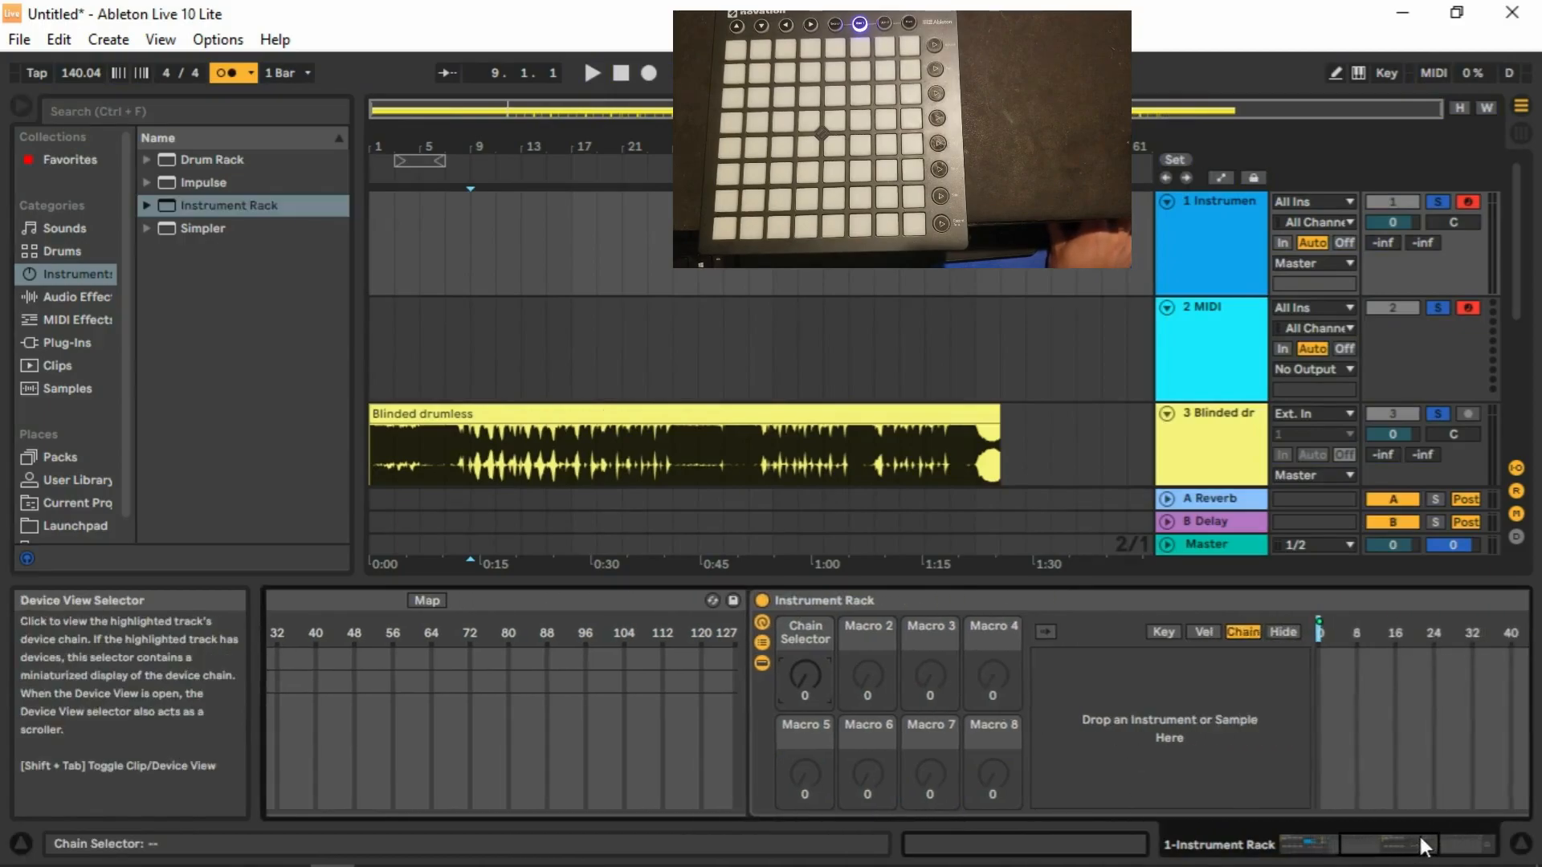
{"action": "left_click", "coordinate": [787, 603]}
{"action": "key", "text": "Delete"}
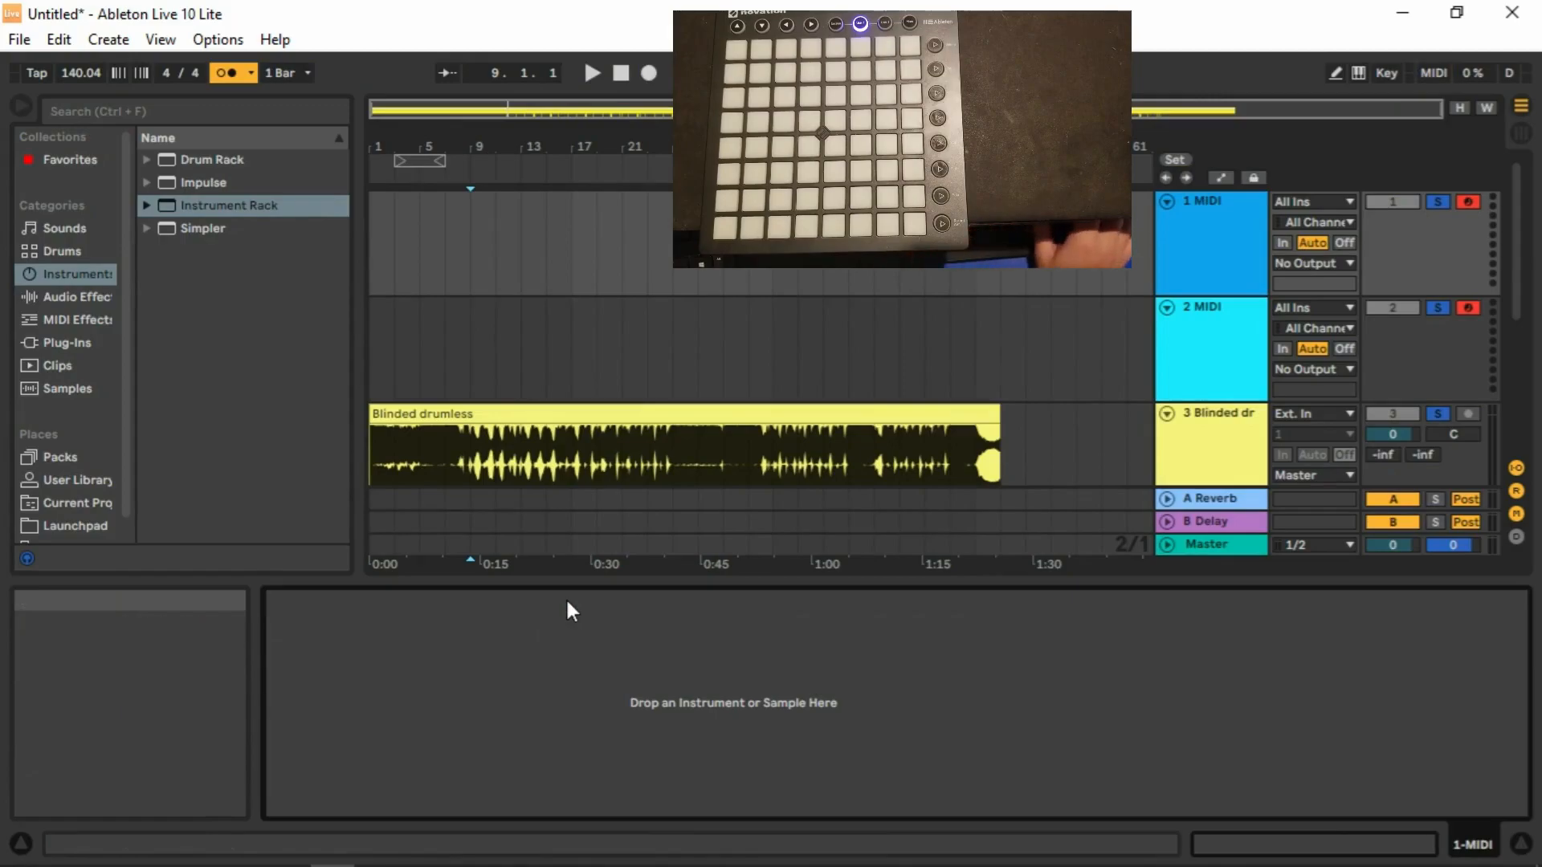
Add an Instrument Rack to track 1, show its chain select editor and map the chain selector to Macro 1.
{"action": "left_click_drag", "start_coordinate": [191, 211], "coordinate": [426, 220]}
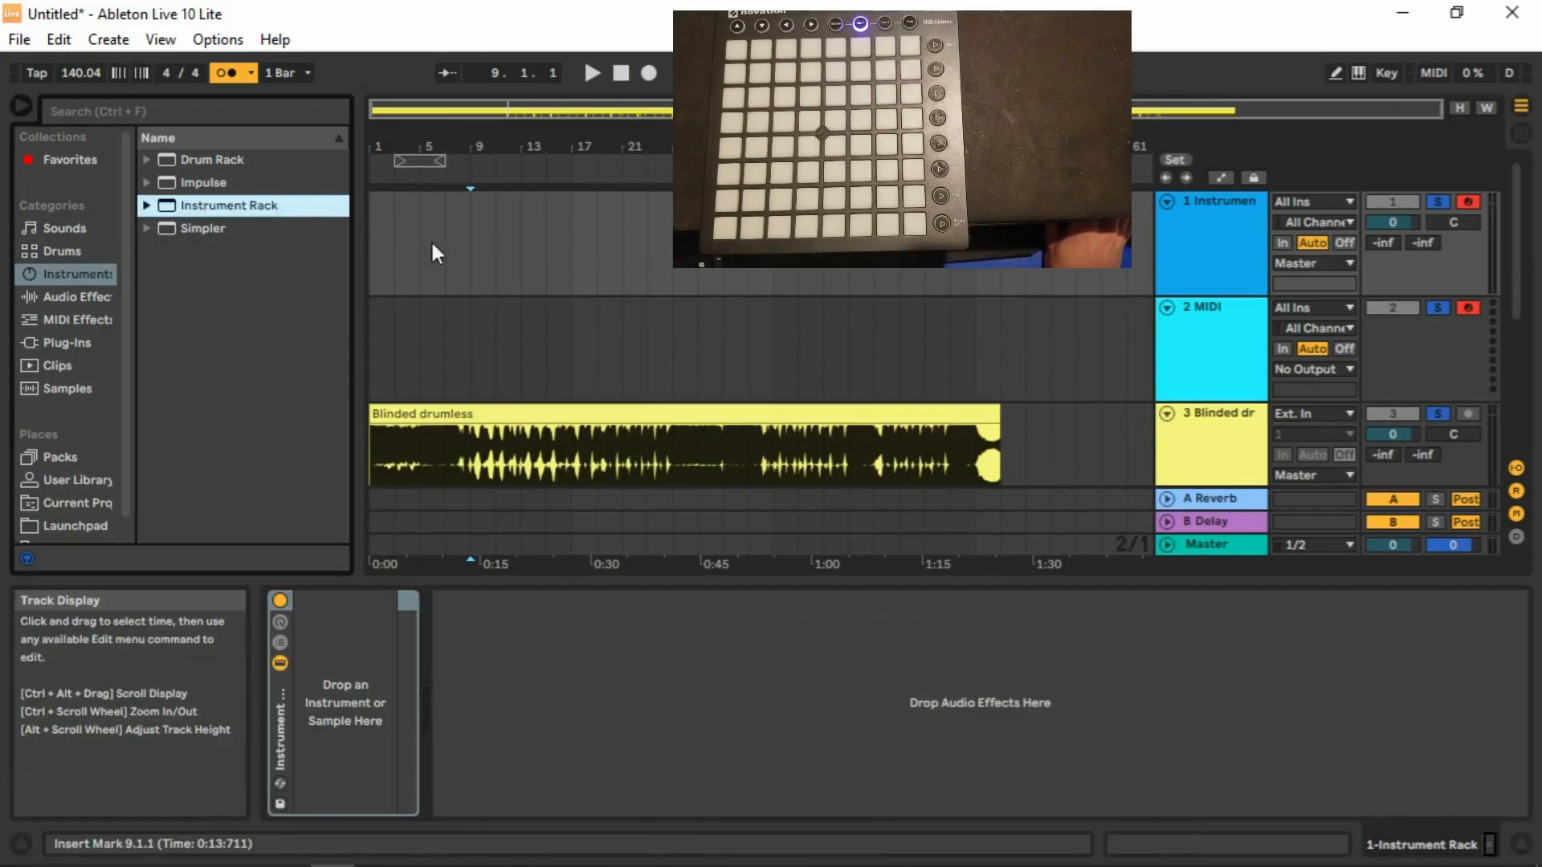
{"action": "left_click", "coordinate": [277, 642]}
{"action": "left_click", "coordinate": [506, 631]}
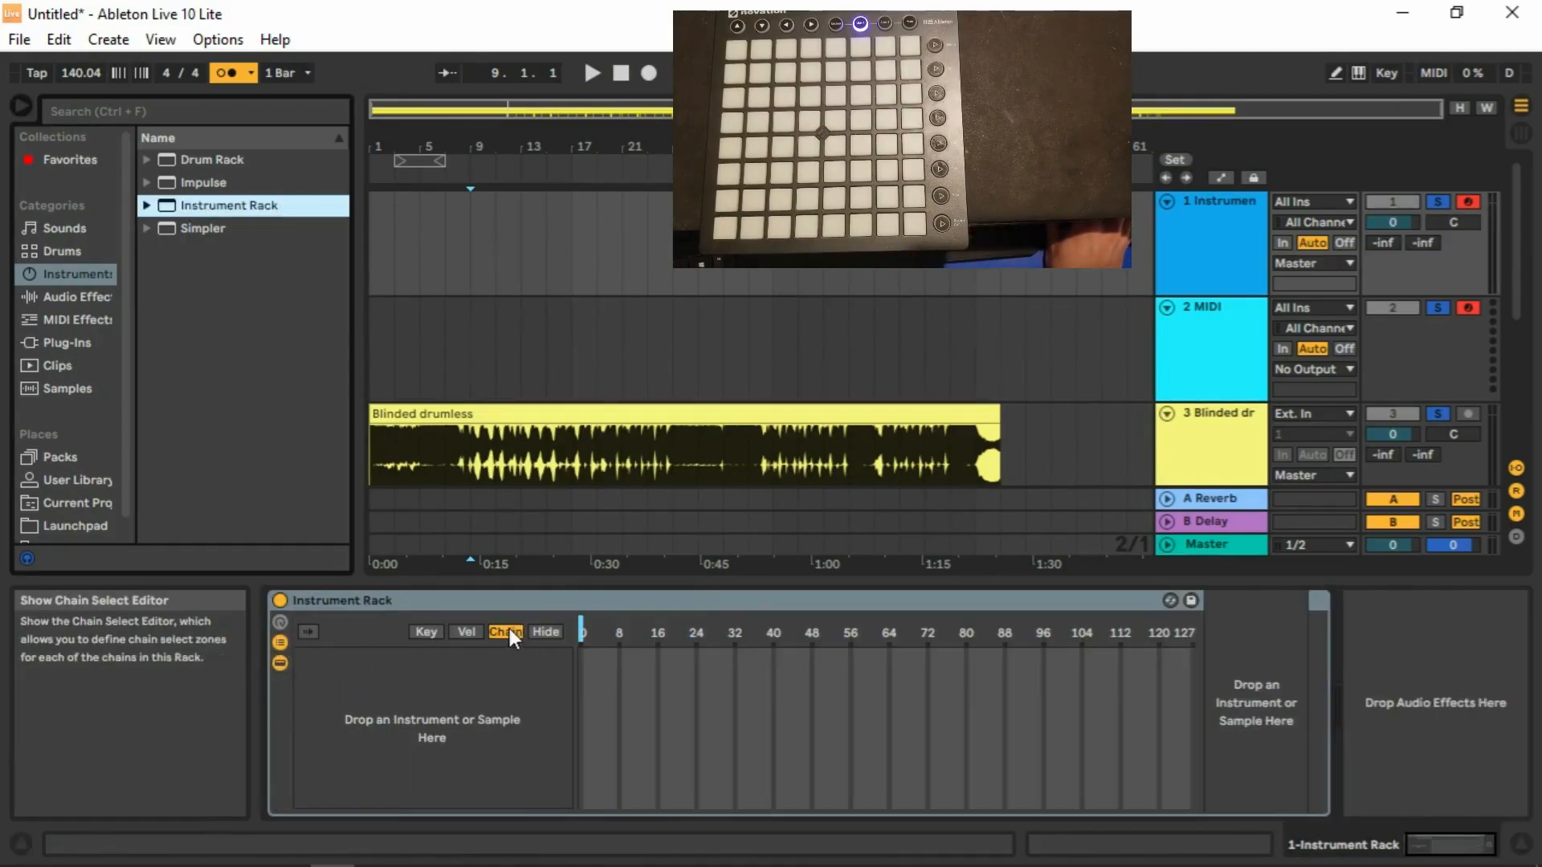
{"action": "right_click", "coordinate": [581, 632]}
{"action": "left_click", "coordinate": [629, 491]}
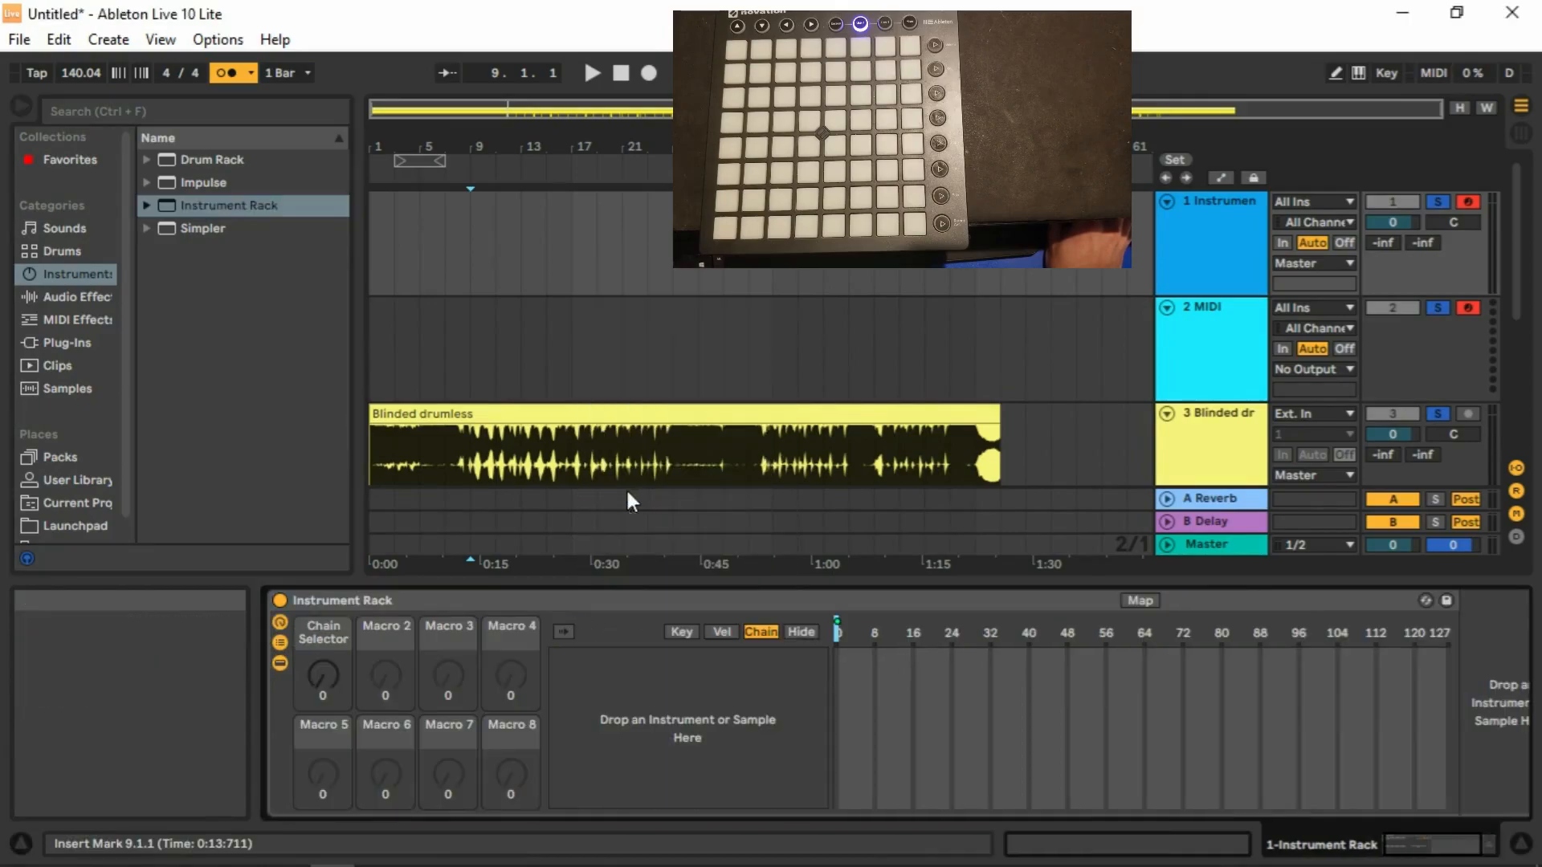
MIDI-map the rack's Chain Selector macro to notes E6:B6 on channel 6 with a maximum of 7.
{"action": "left_click", "coordinate": [1436, 74]}
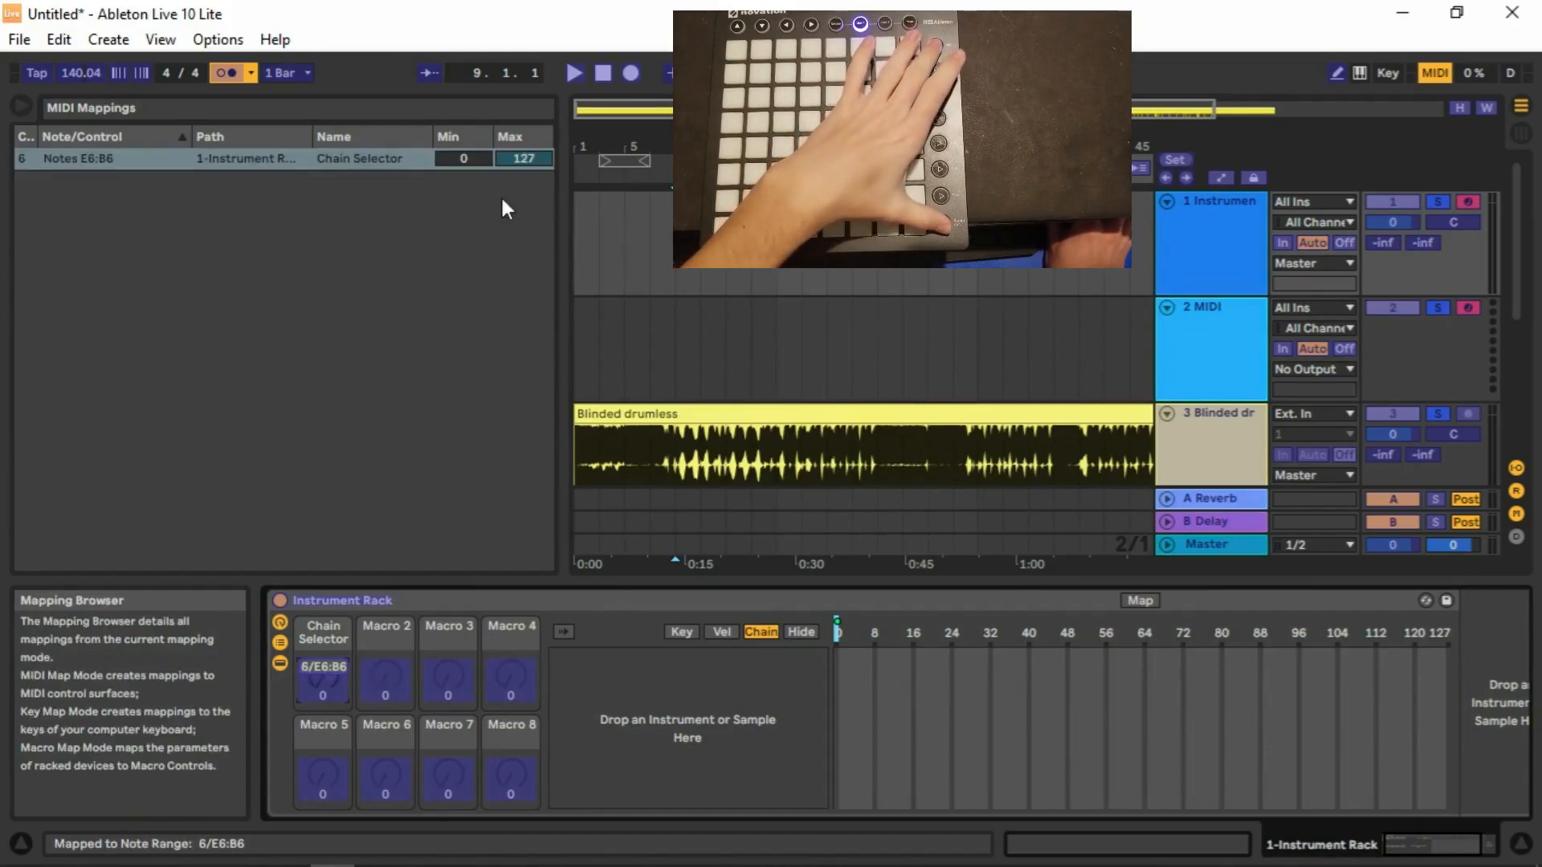
{"action": "left_click", "coordinate": [522, 159]}
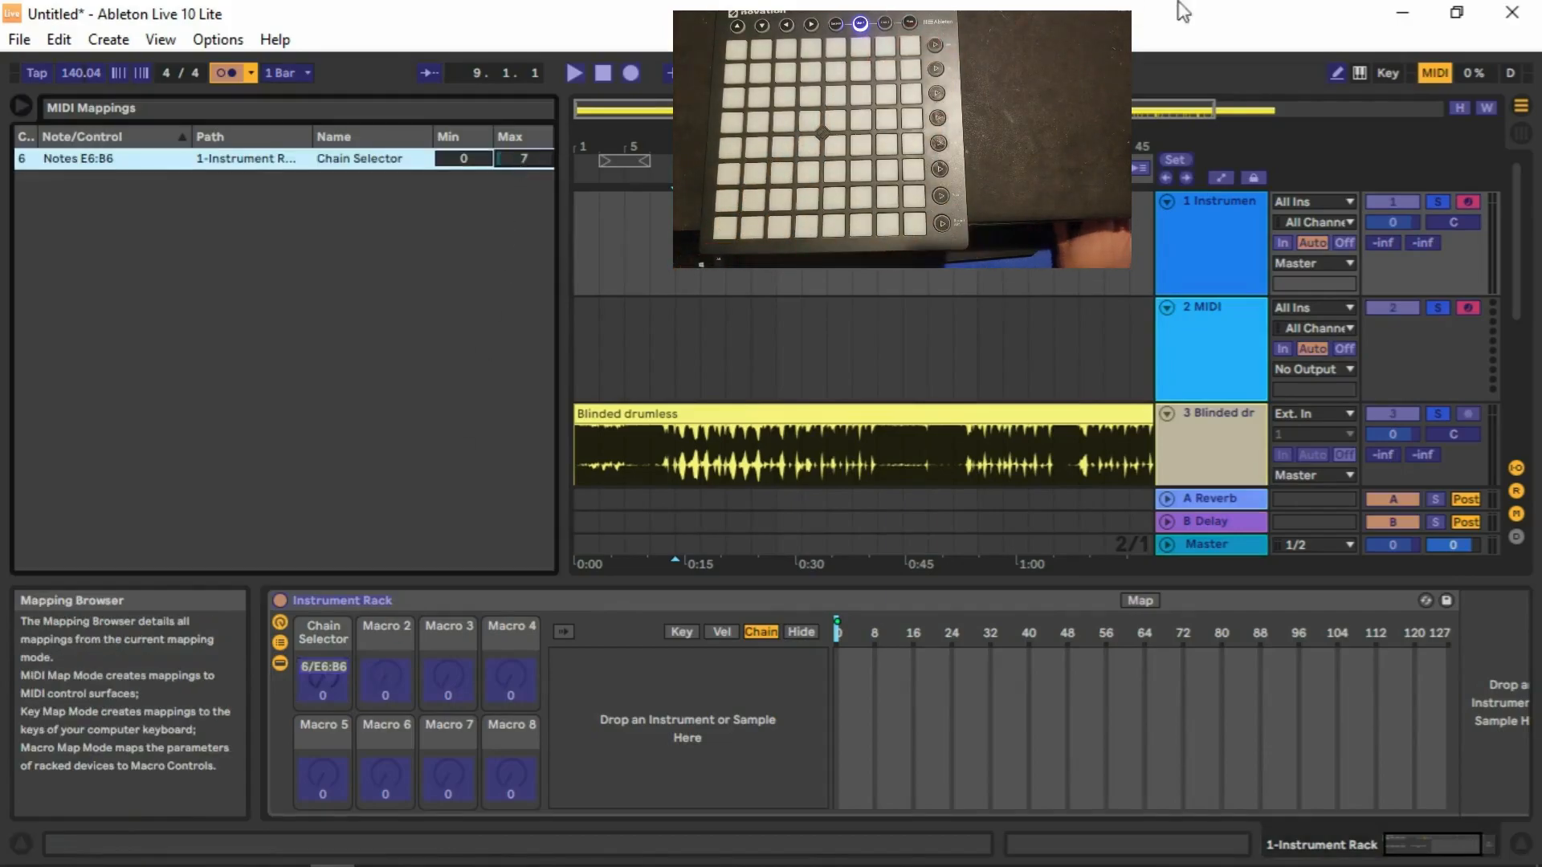
{"action": "left_click", "coordinate": [1434, 74]}
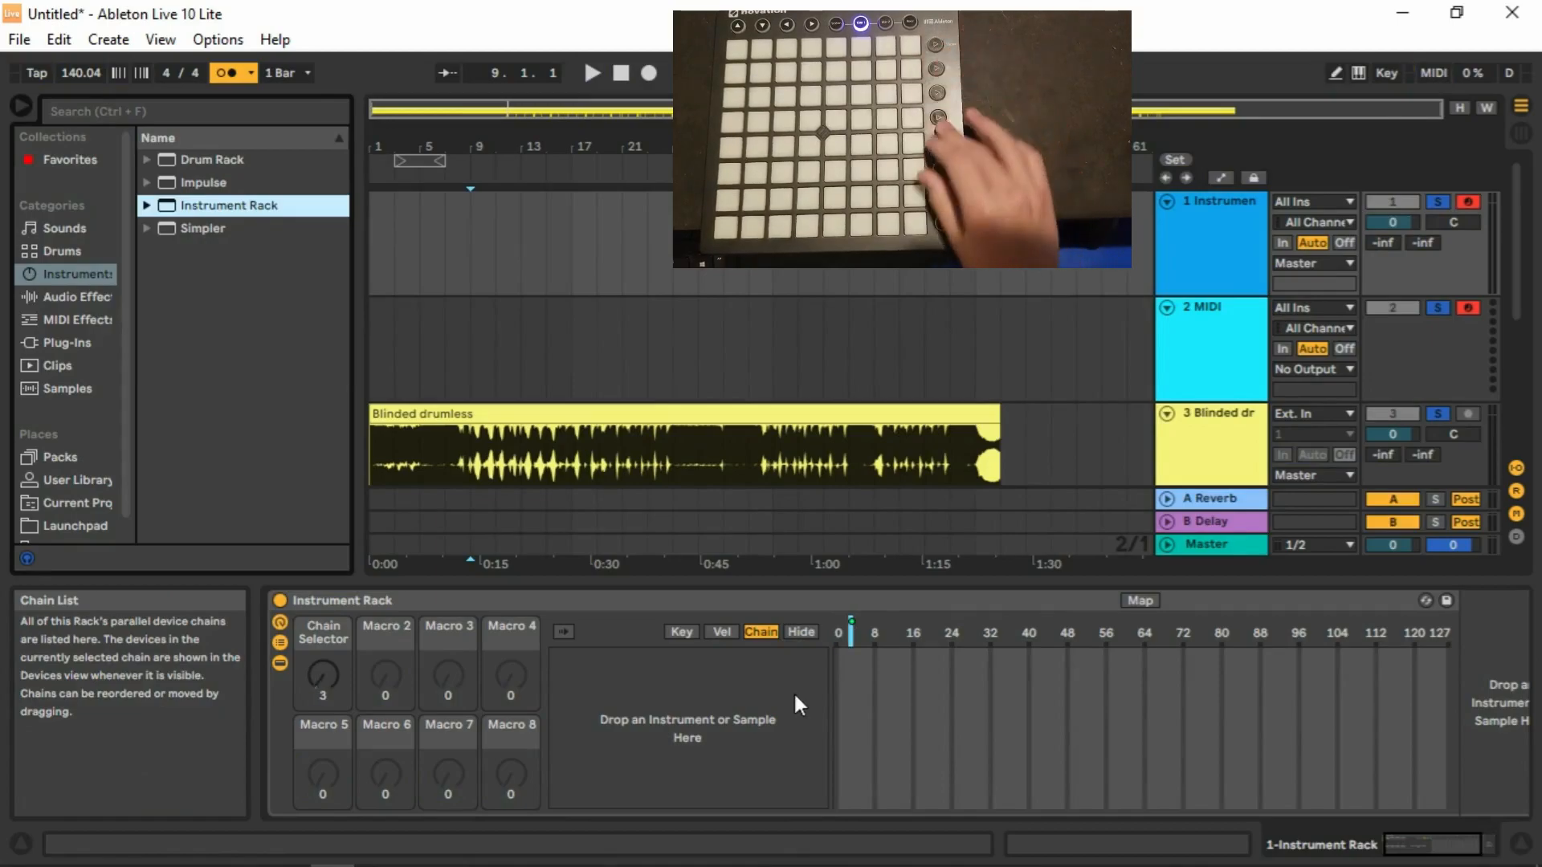
Create a chain in the Instrument Rack and add a Drum Rack to it with pads C1 to D#2 in view.
{"action": "right_click", "coordinate": [604, 673]}
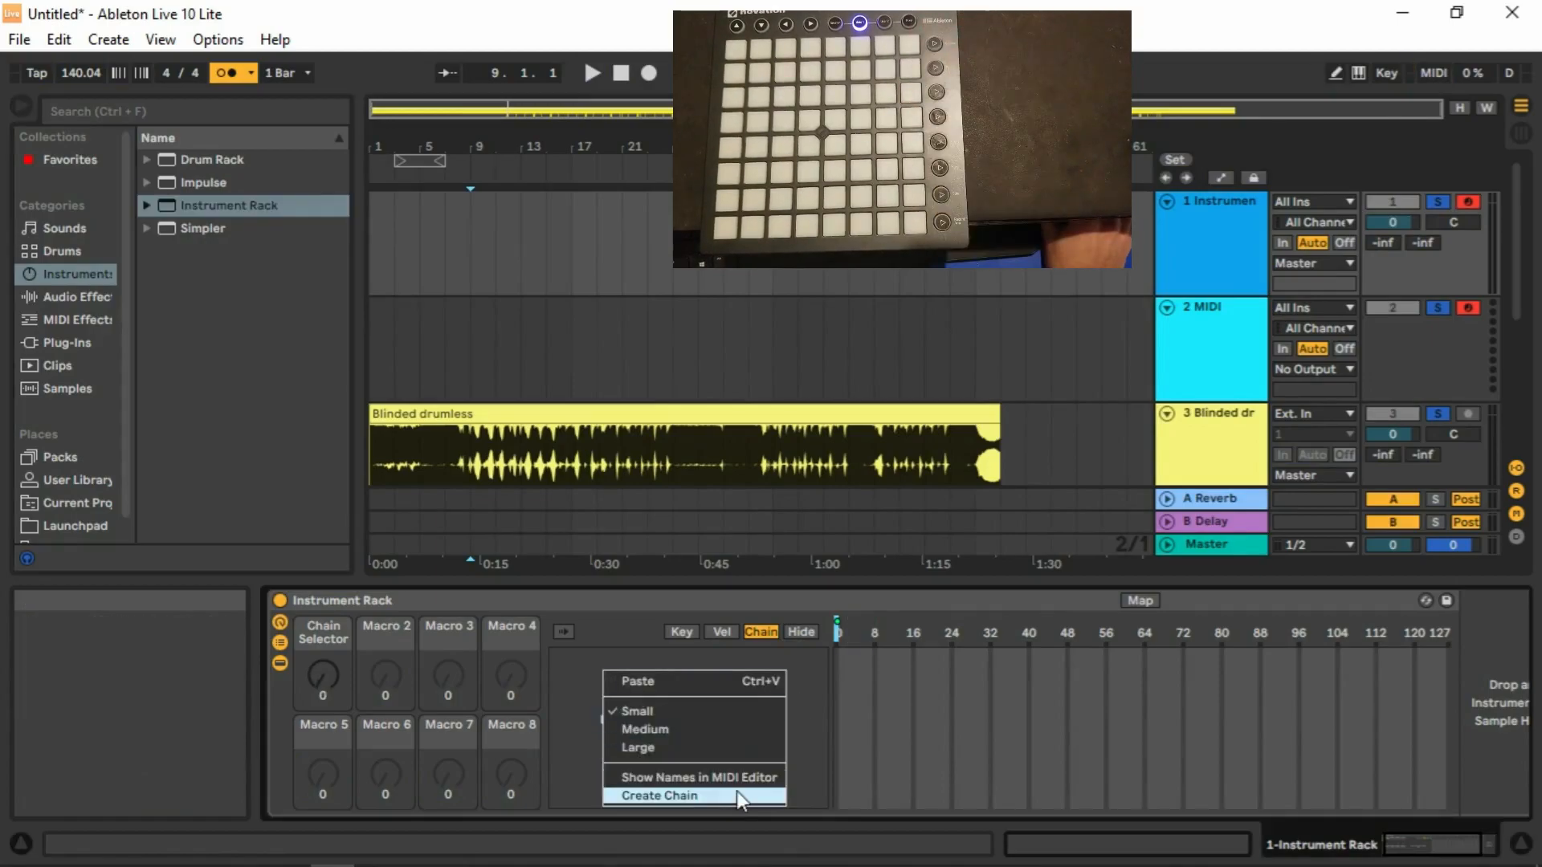
{"action": "left_click", "coordinate": [736, 792]}
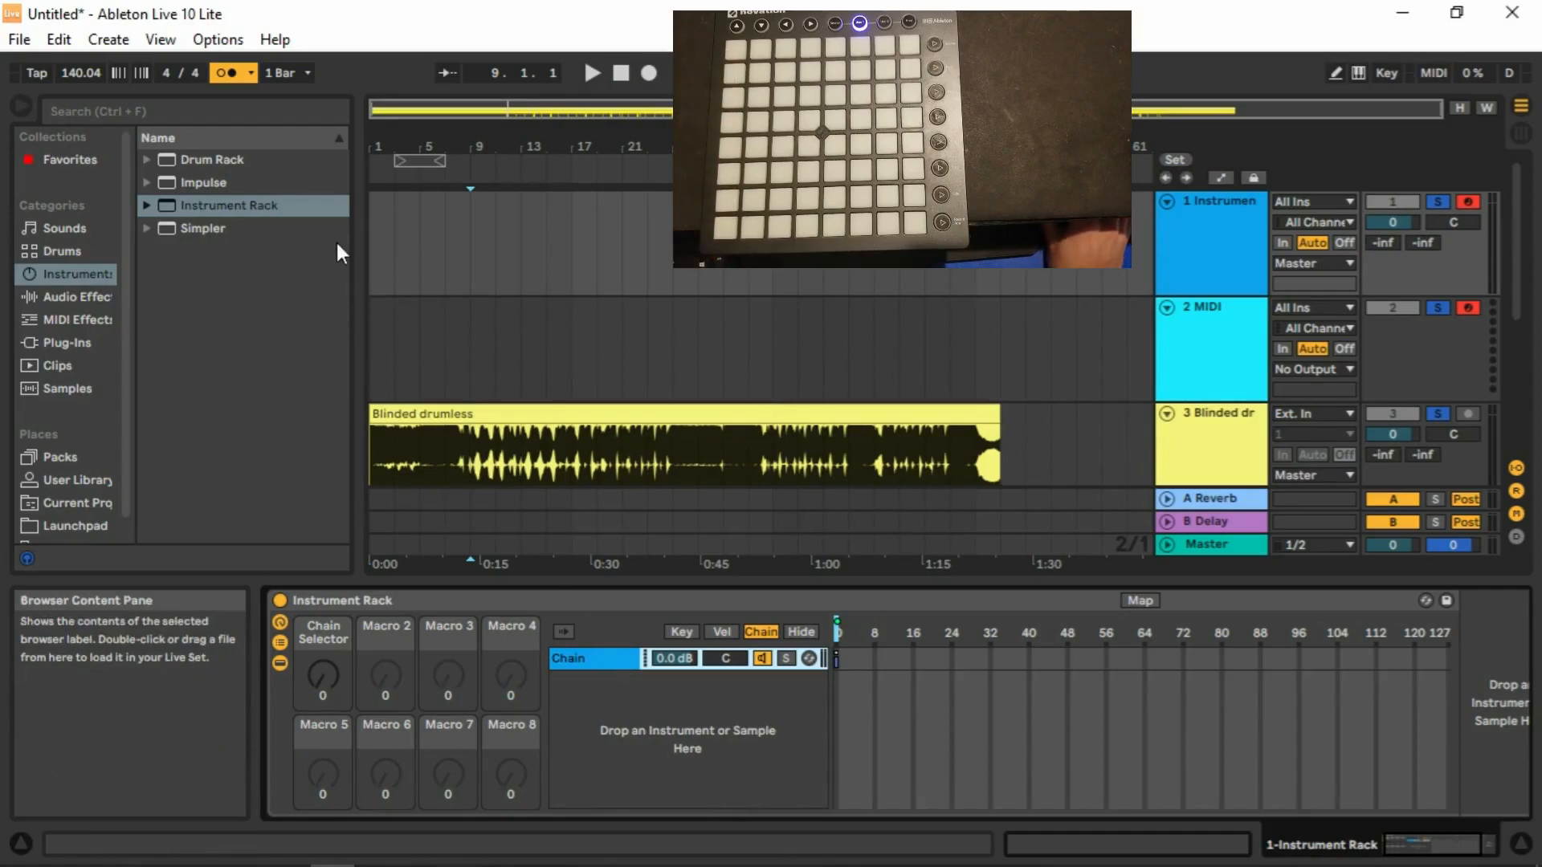
{"action": "left_click_drag", "start_coordinate": [228, 156], "coordinate": [289, 450]}
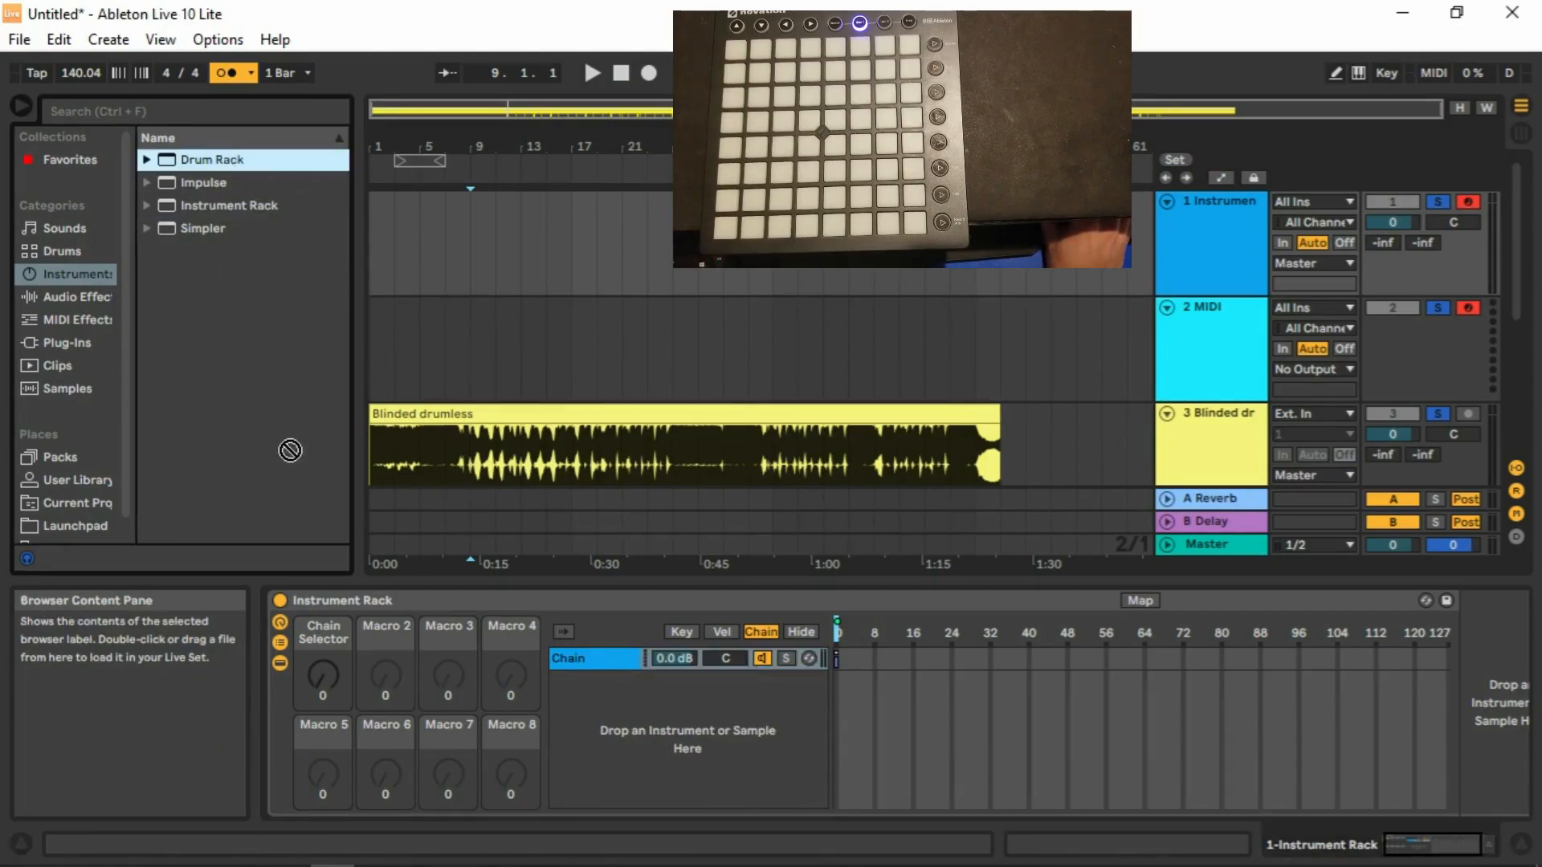
{"action": "left_click_drag", "start_coordinate": [1361, 733], "coordinate": [1491, 699]}
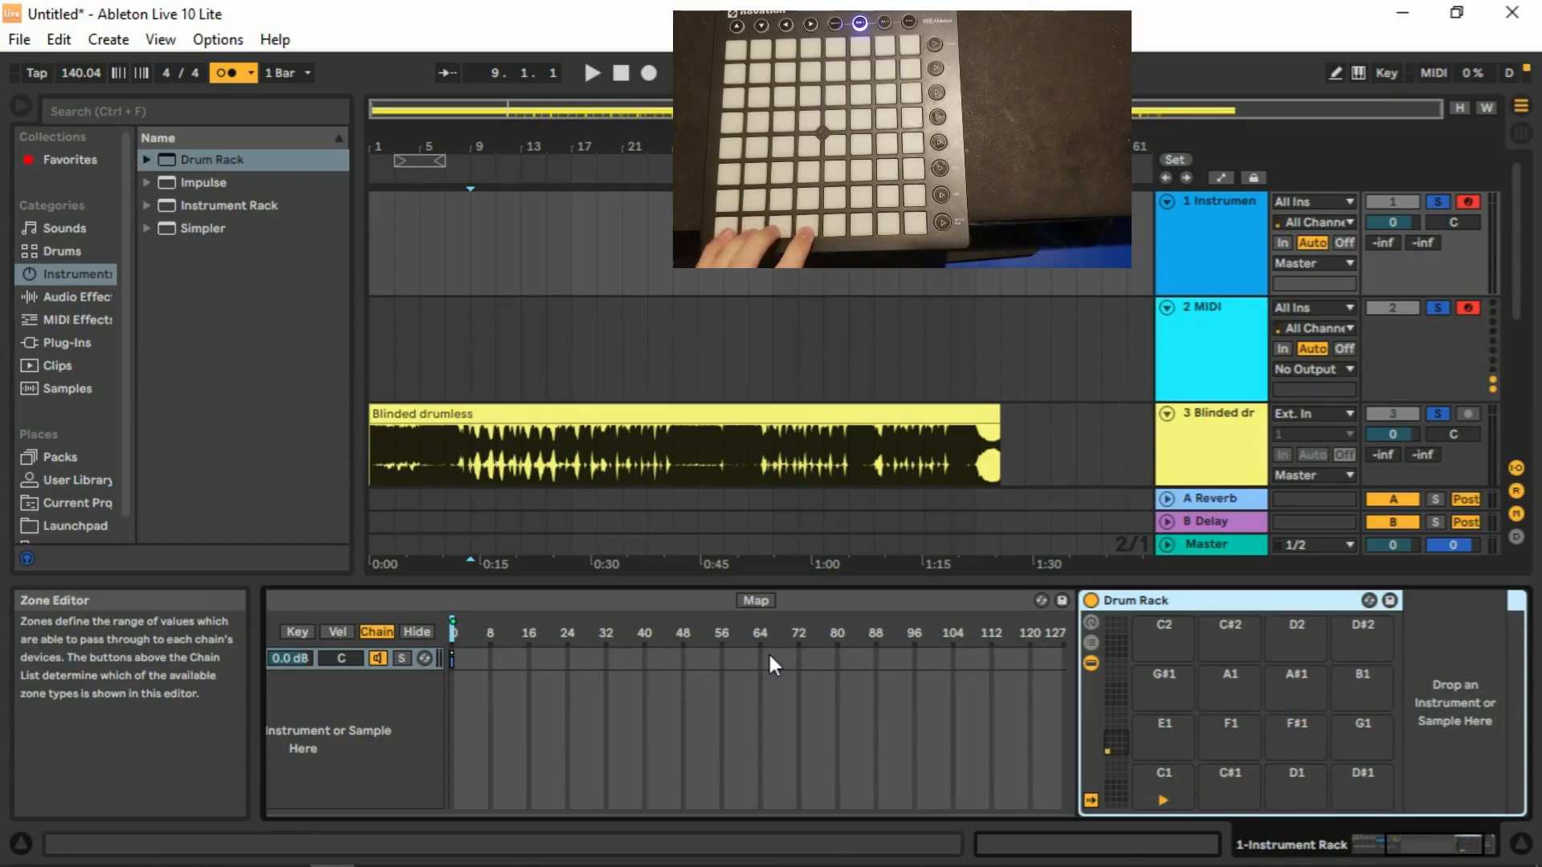
{"action": "left_click_drag", "start_coordinate": [1110, 739], "coordinate": [1116, 710]}
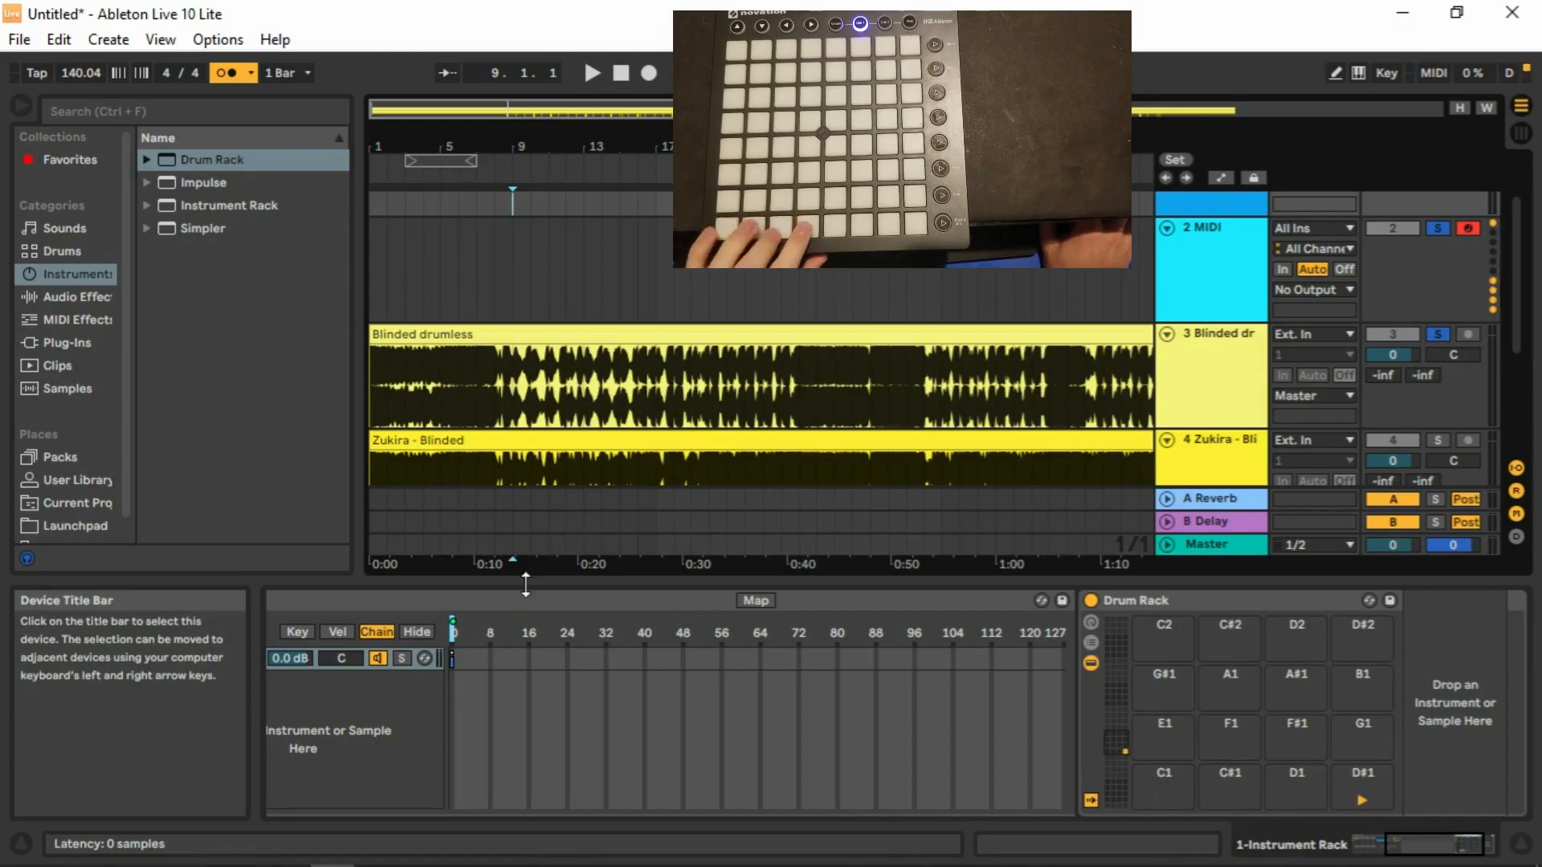
Split the Blinded drumless clip at bar 3 and cut its first two bars into one-beat slices.
{"action": "left_click_drag", "start_coordinate": [377, 145], "coordinate": [378, 201]}
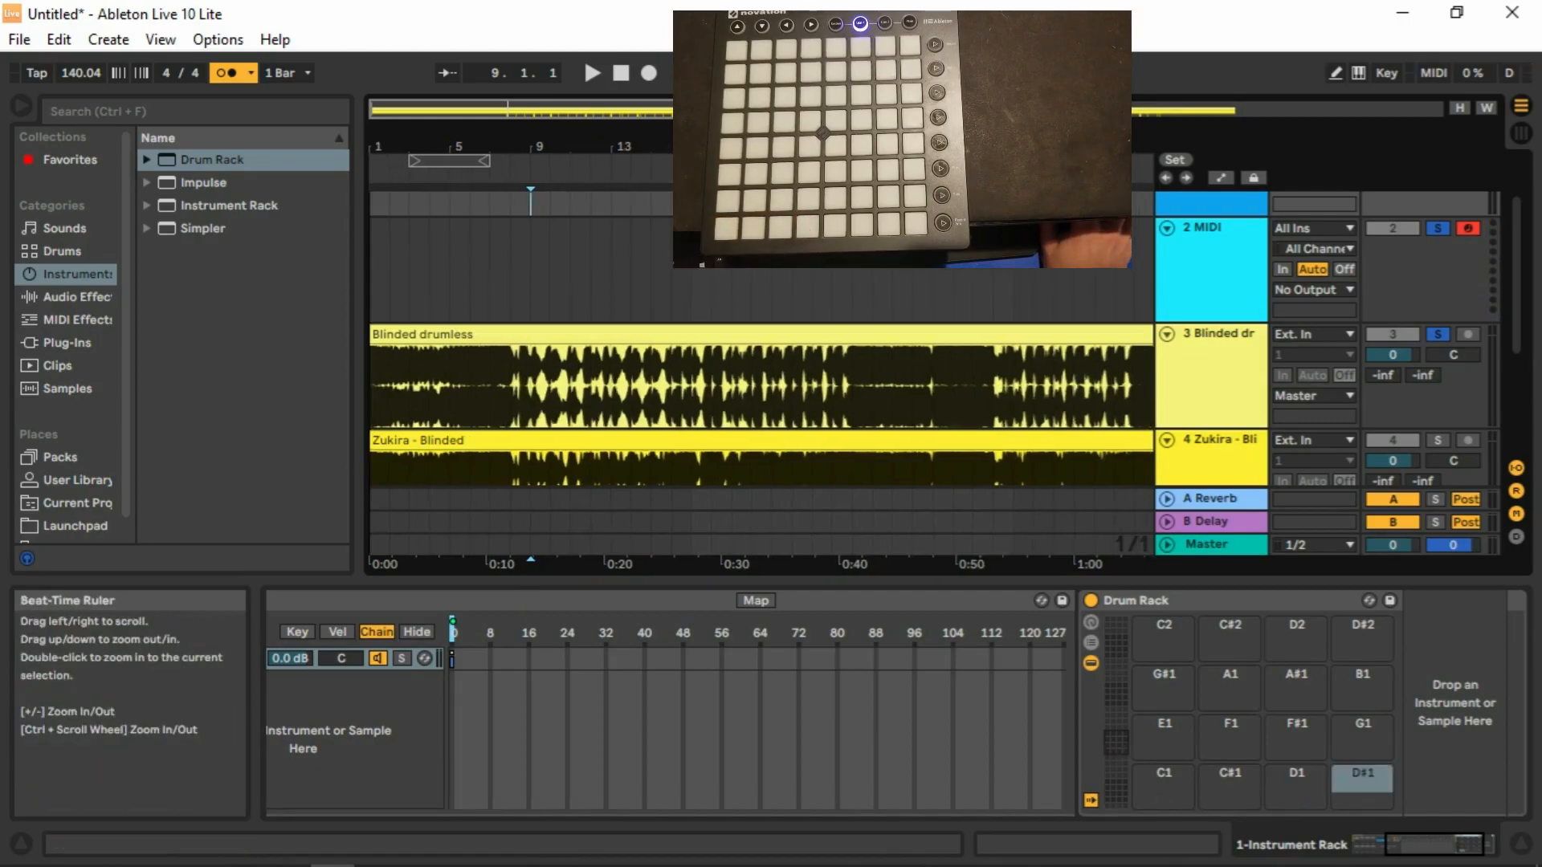
{"action": "left_click", "coordinate": [450, 377]}
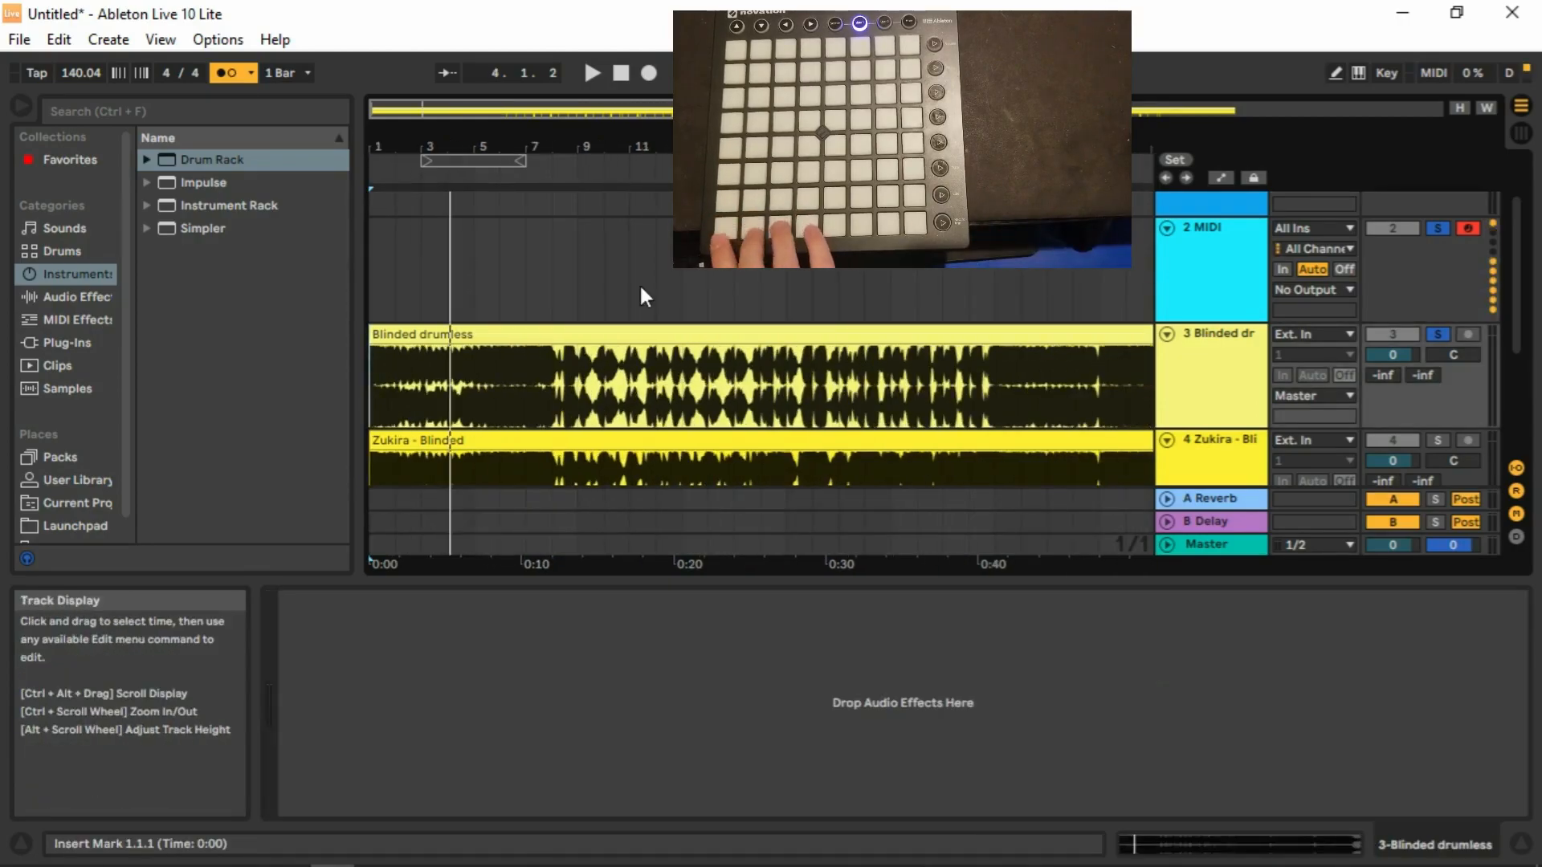
{"action": "left_click_drag", "start_coordinate": [378, 144], "coordinate": [378, 183]}
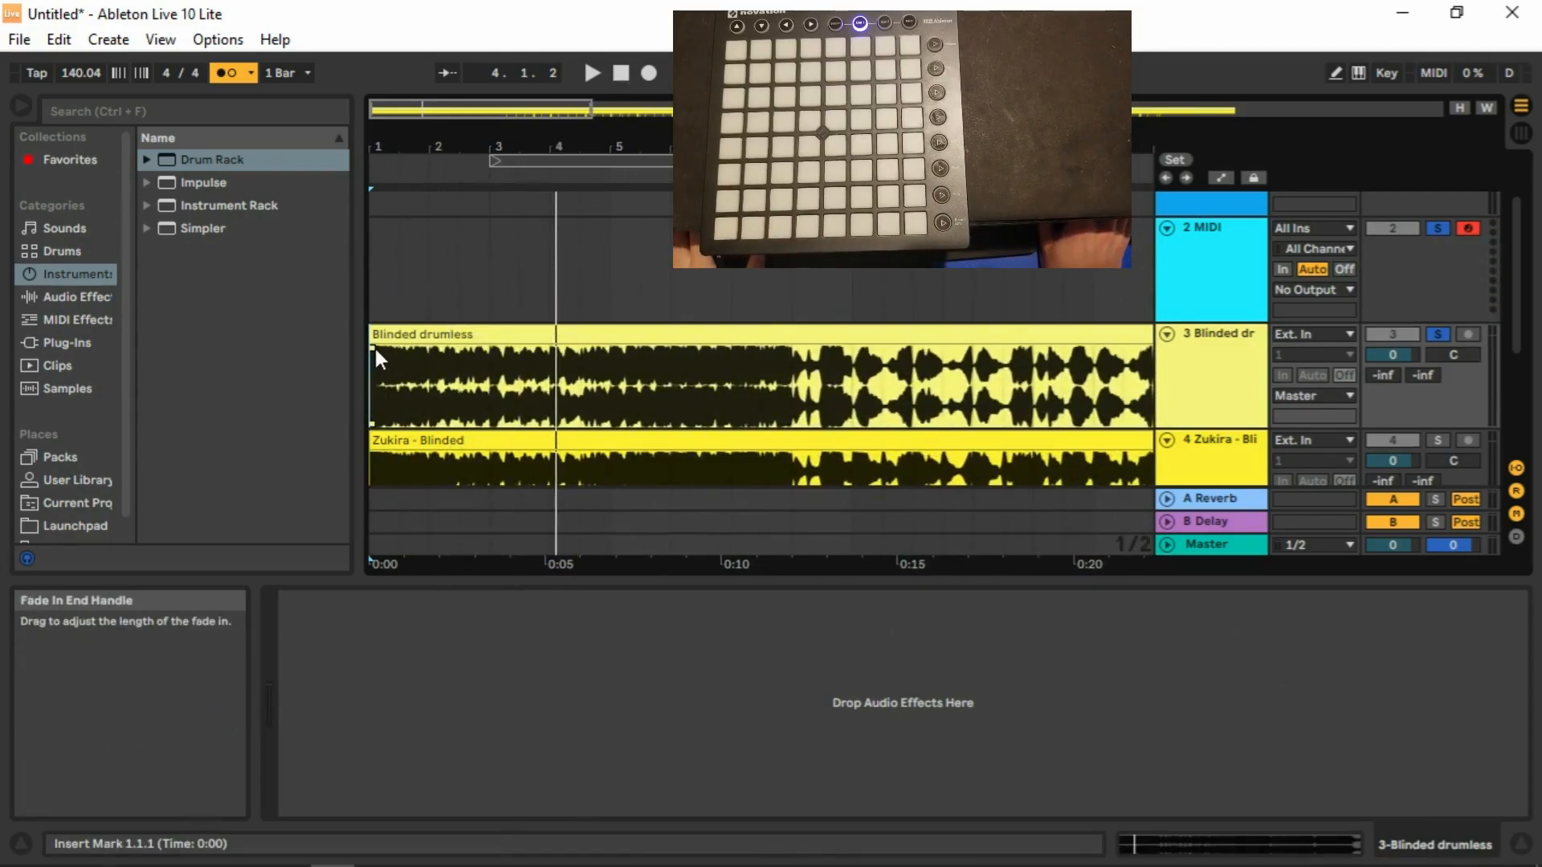
{"action": "left_click", "coordinate": [598, 369]}
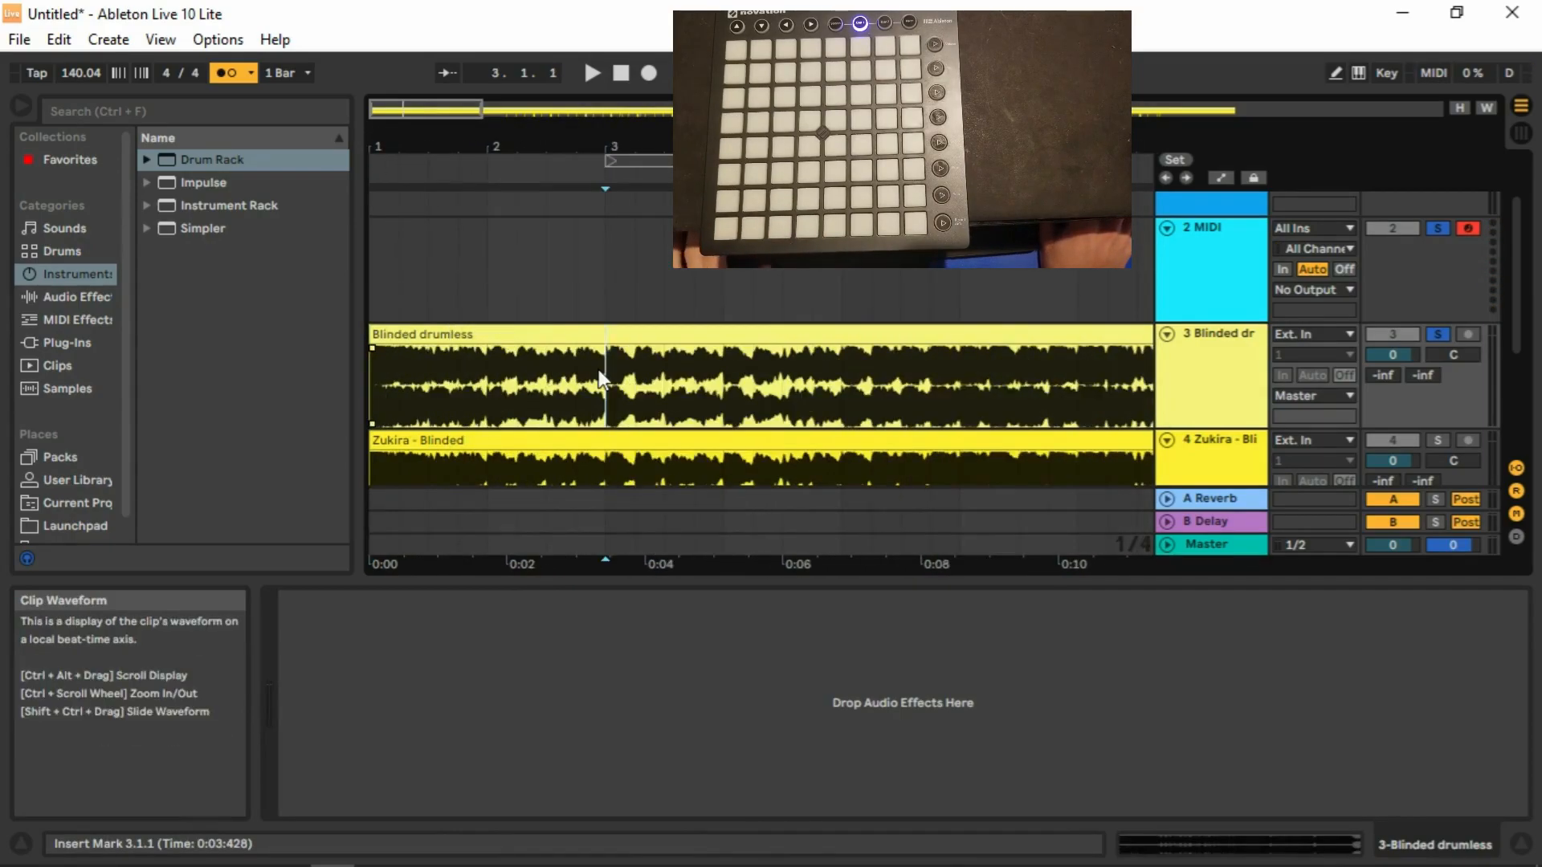
{"action": "key", "text": "ctrl+e"}
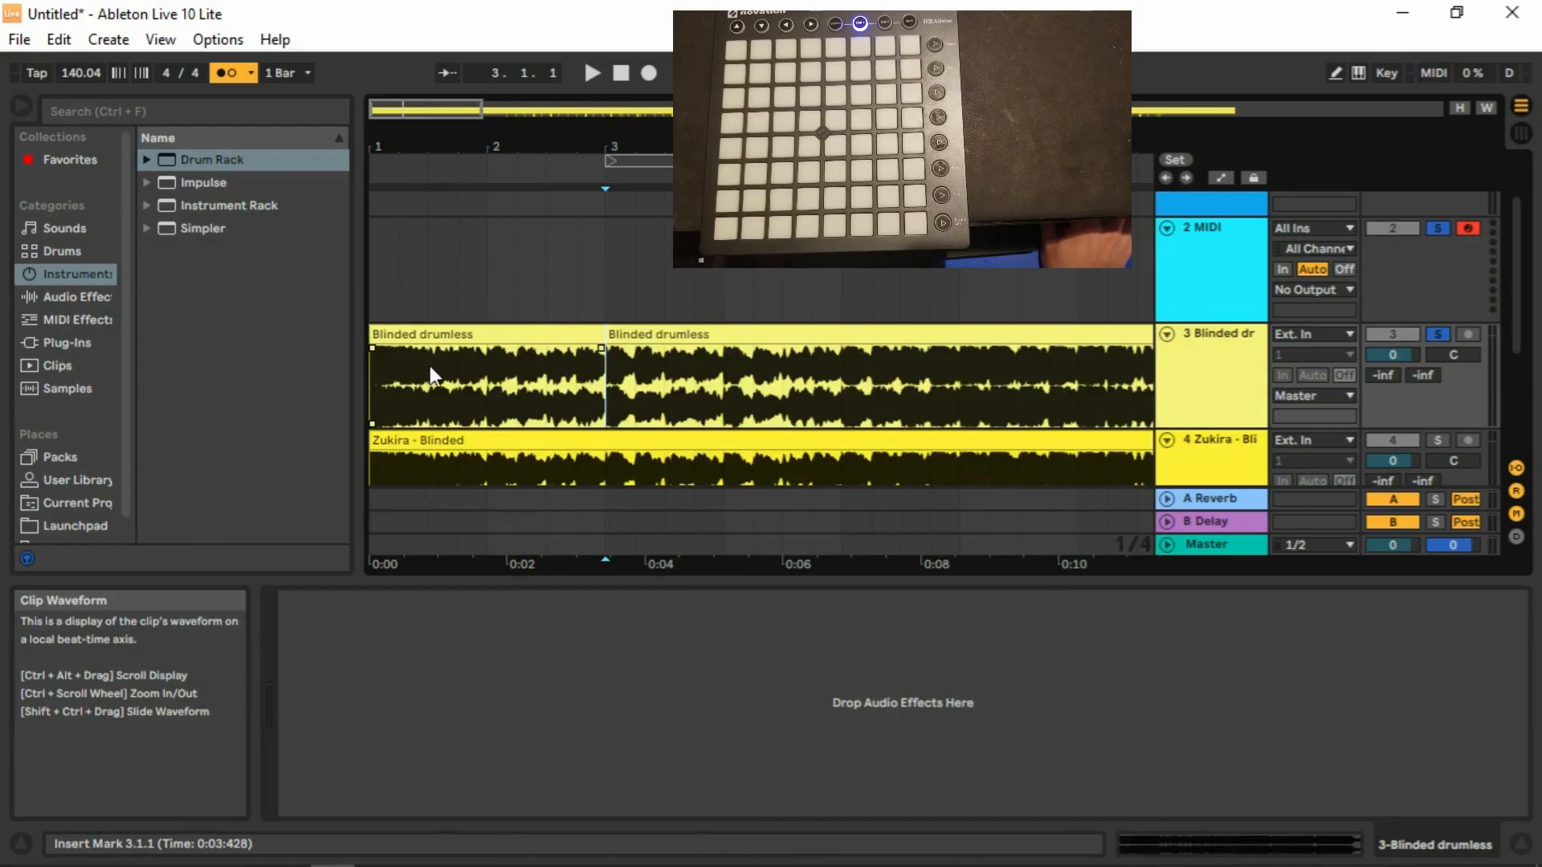
{"action": "left_click", "coordinate": [370, 373]}
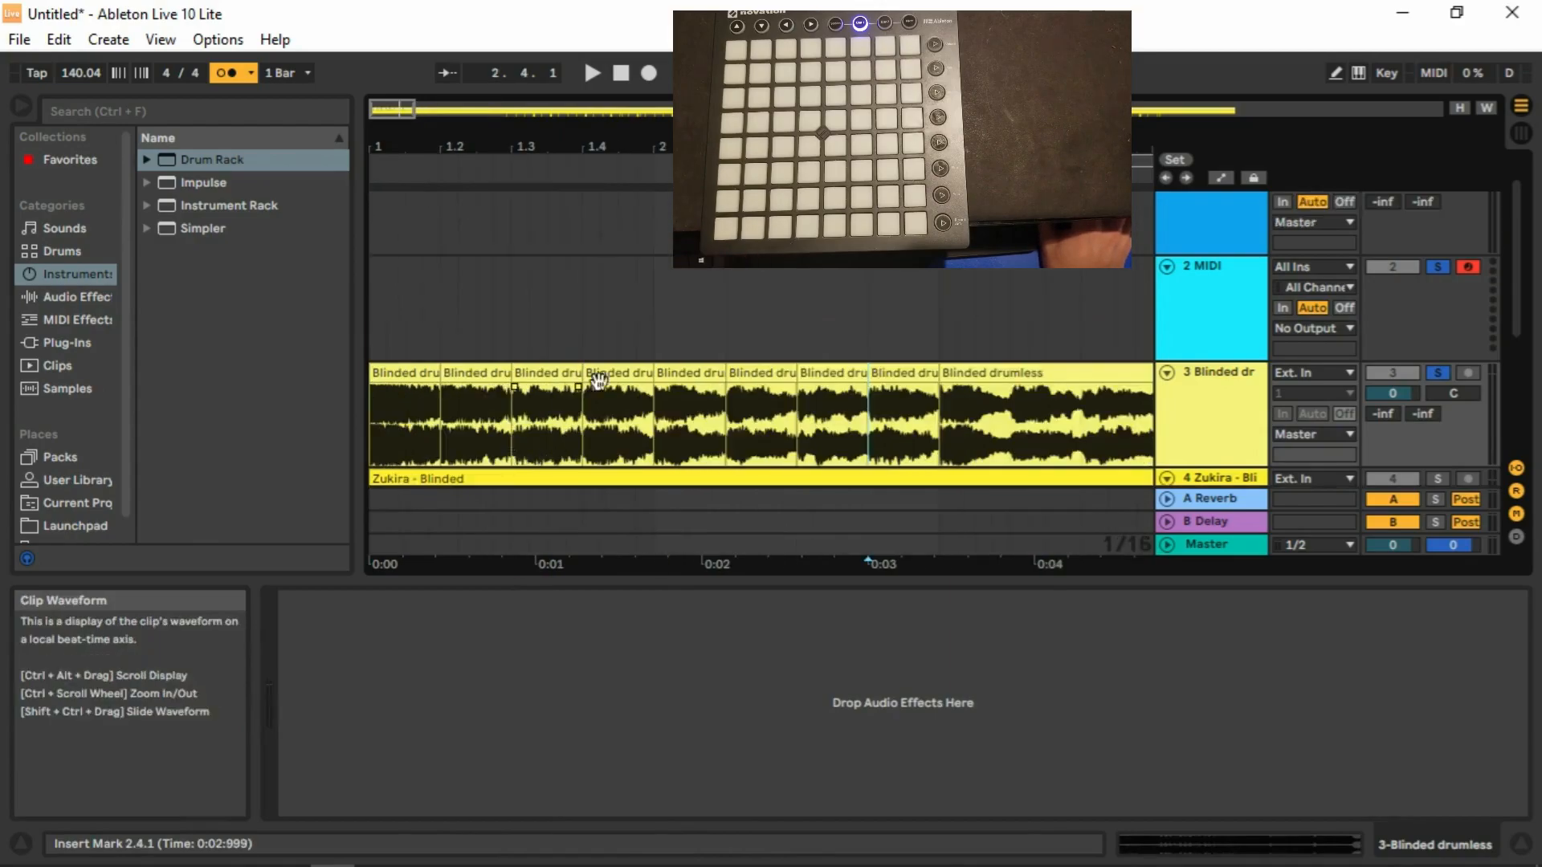
Load the first four Blinded drumless slices in order onto Drum Rack pads C1, C#1, D1 and D#1 on track 1.
{"action": "scroll", "coordinate": [1203, 215], "scroll_direction": "up", "scroll_amount": 1}
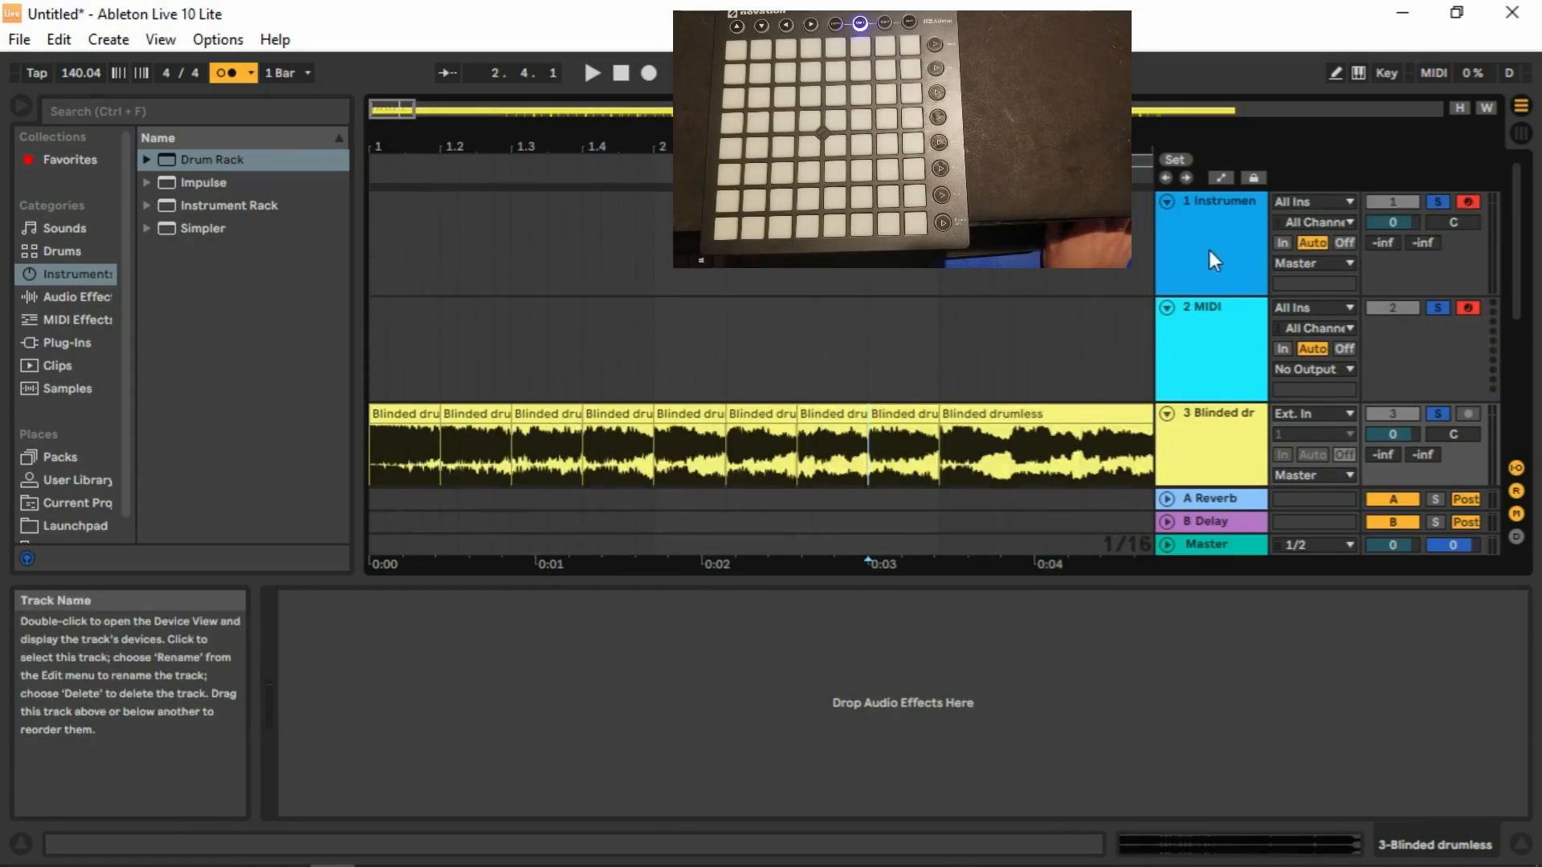
{"action": "left_click", "coordinate": [1208, 249]}
{"action": "scroll", "coordinate": [534, 355], "scroll_direction": "down", "scroll_amount": 1}
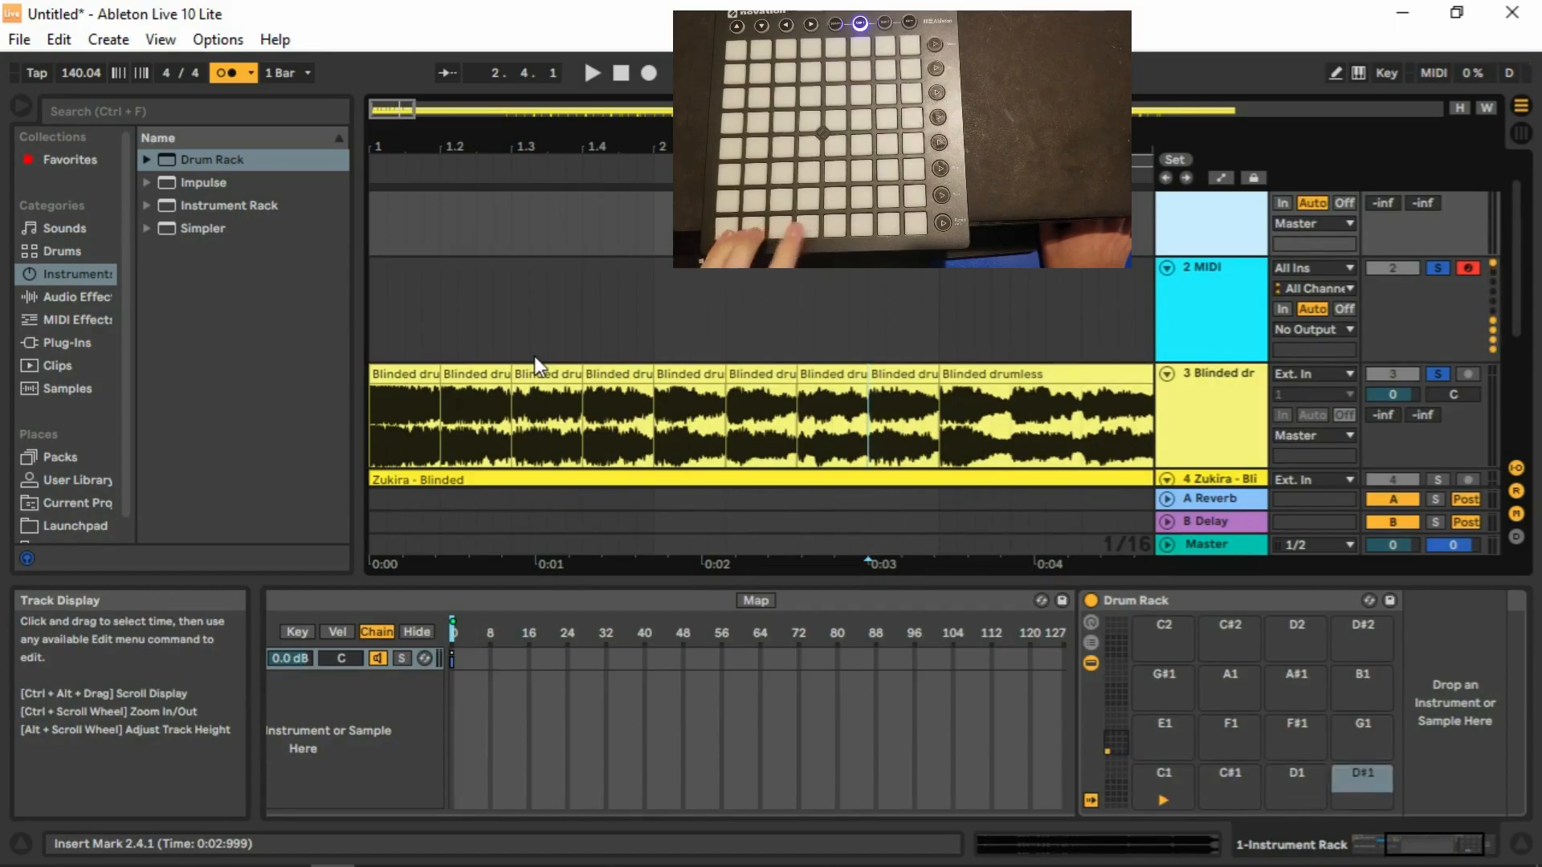
{"action": "left_click_drag", "start_coordinate": [396, 375], "coordinate": [1144, 773]}
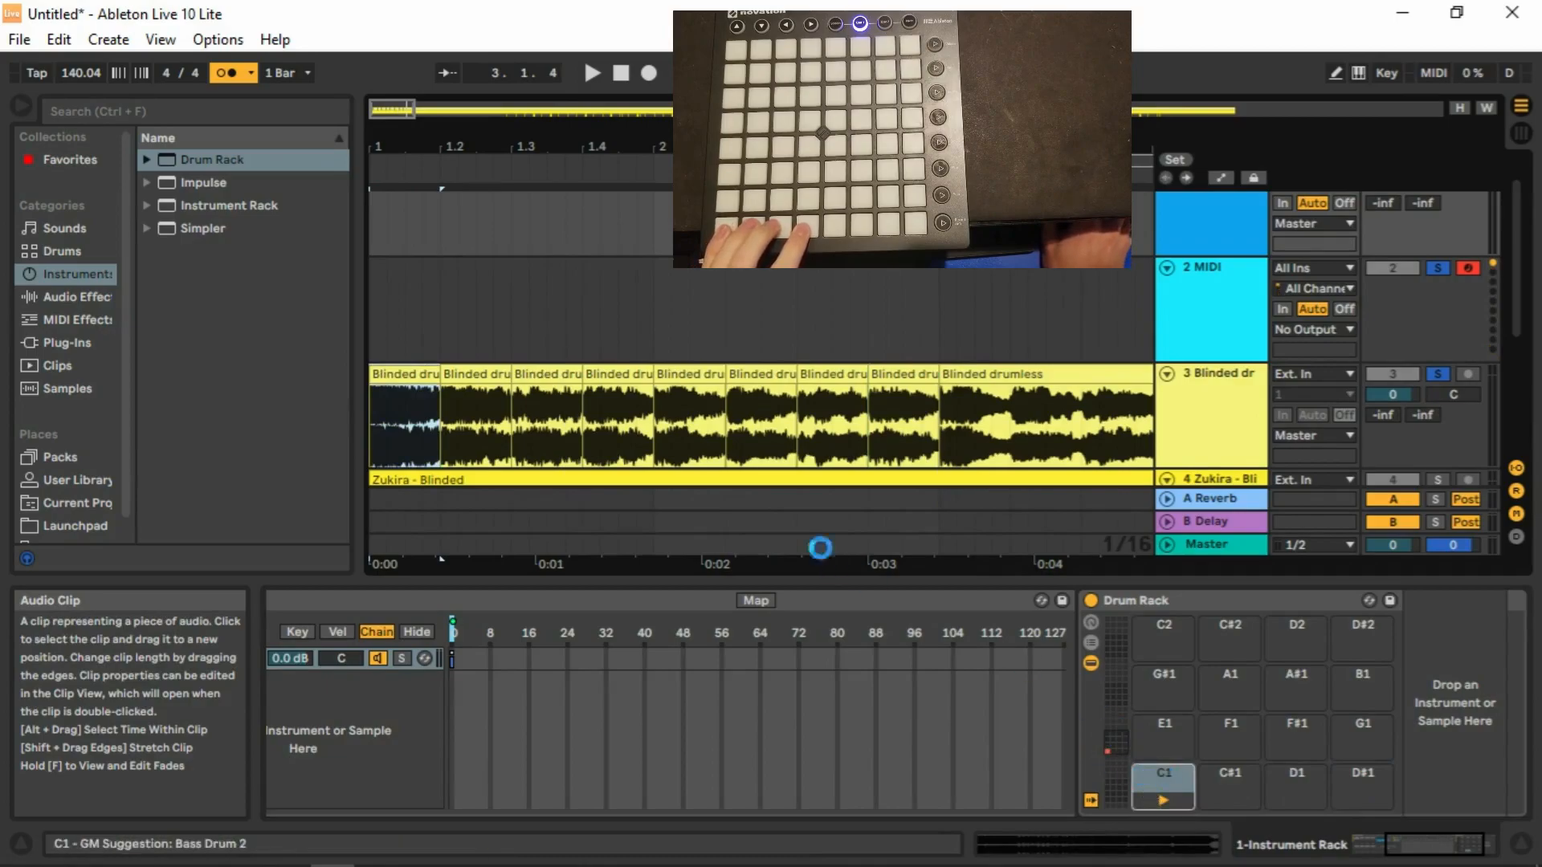
{"action": "left_click_drag", "start_coordinate": [475, 375], "coordinate": [1231, 724]}
{"action": "left_click_drag", "start_coordinate": [1227, 777], "coordinate": [1229, 777]}
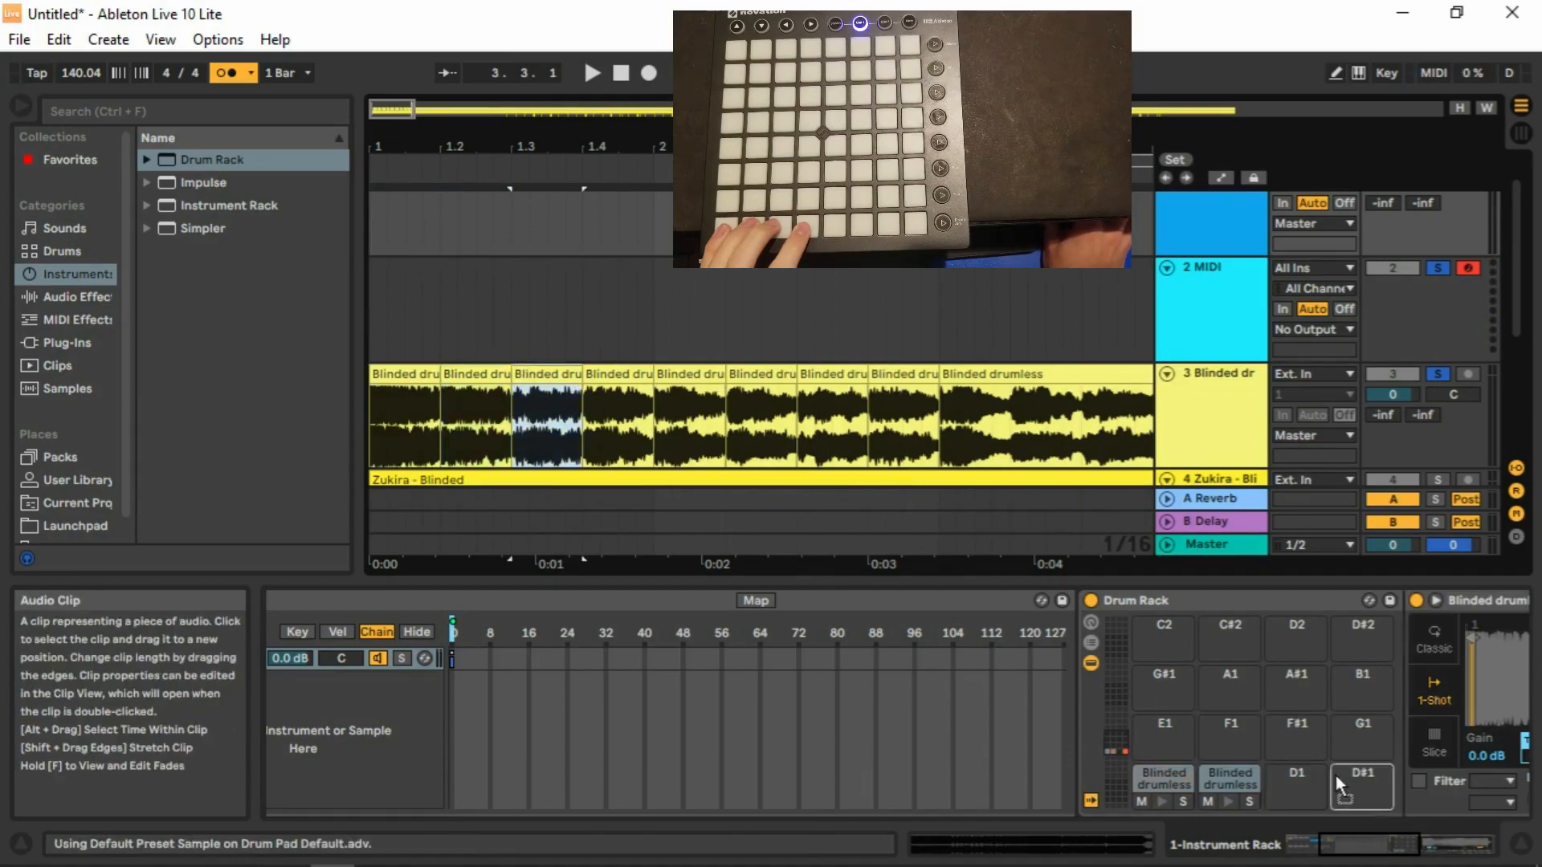
{"action": "left_click_drag", "start_coordinate": [1304, 773], "coordinate": [1303, 774]}
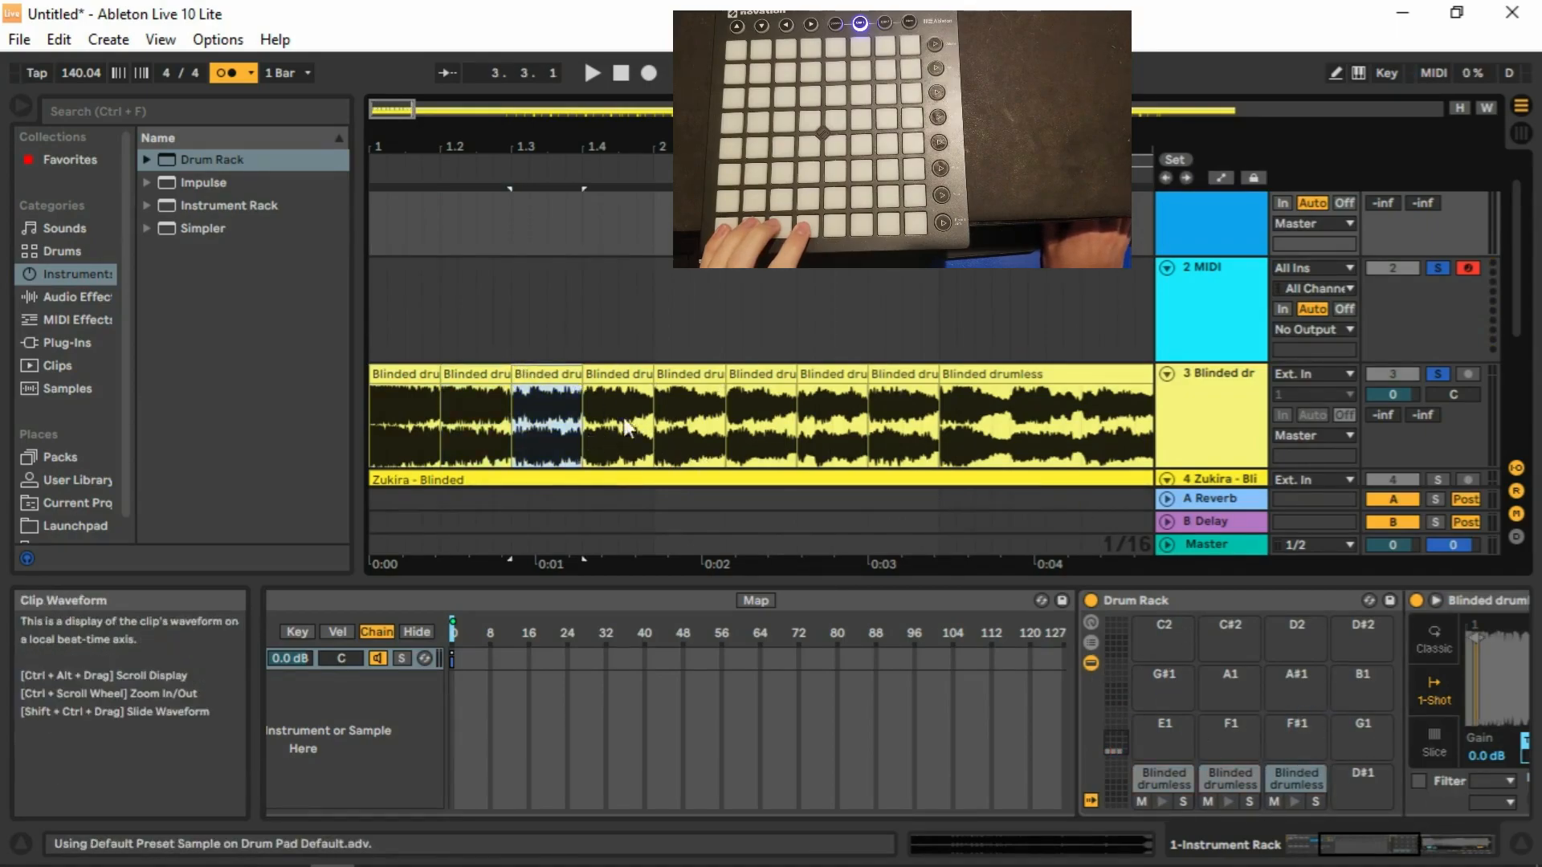
{"action": "left_click", "coordinate": [617, 375]}
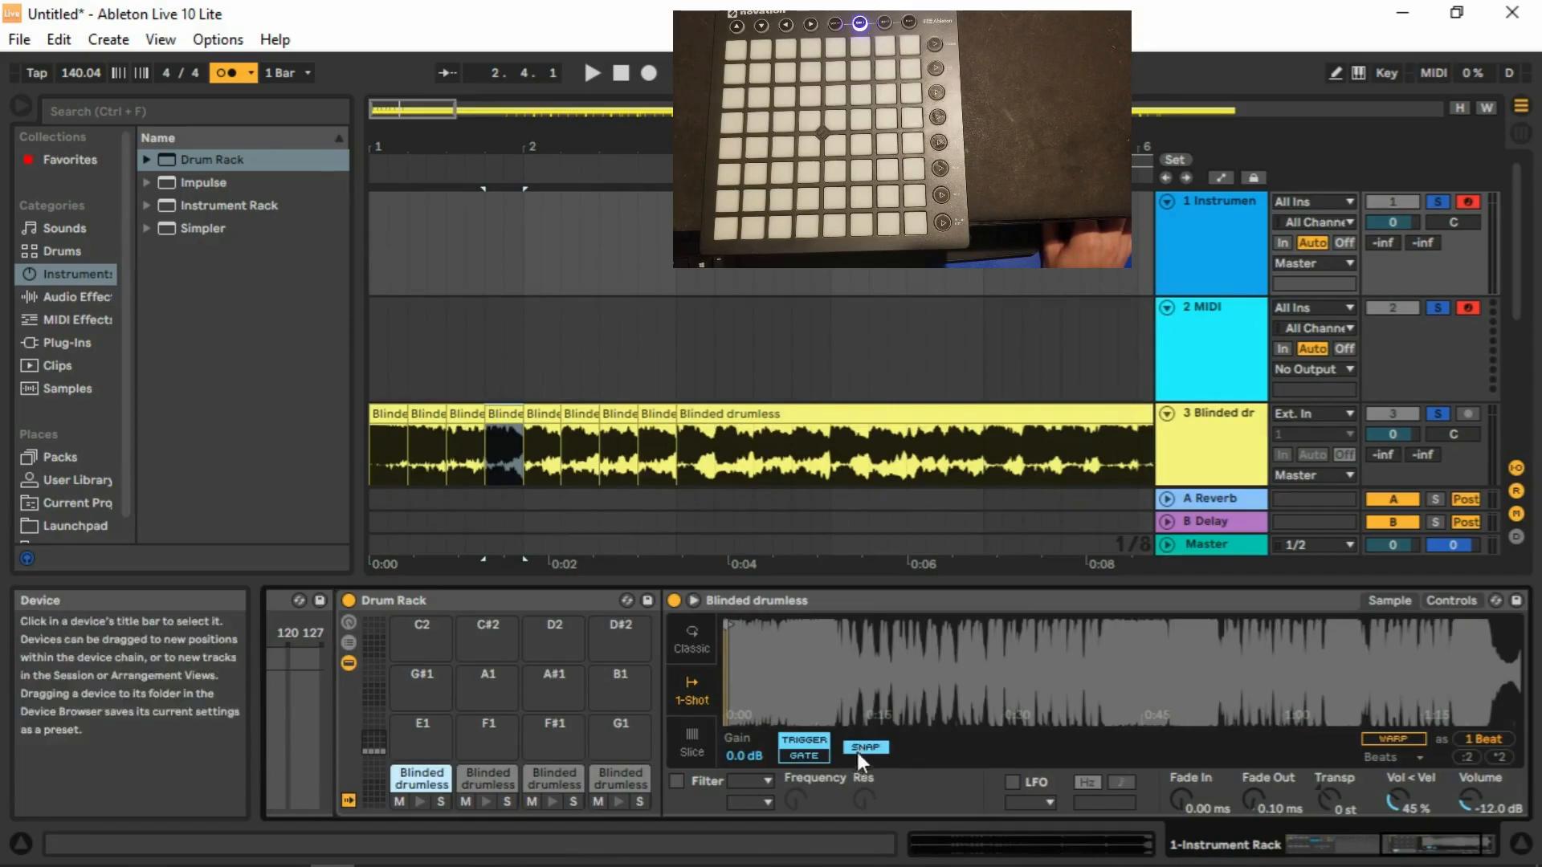
Examine the sample regions on the C1 and D#1 pads and the Drum Rack's higher pads.
{"action": "left_click_drag", "start_coordinate": [729, 671], "coordinate": [730, 851]}
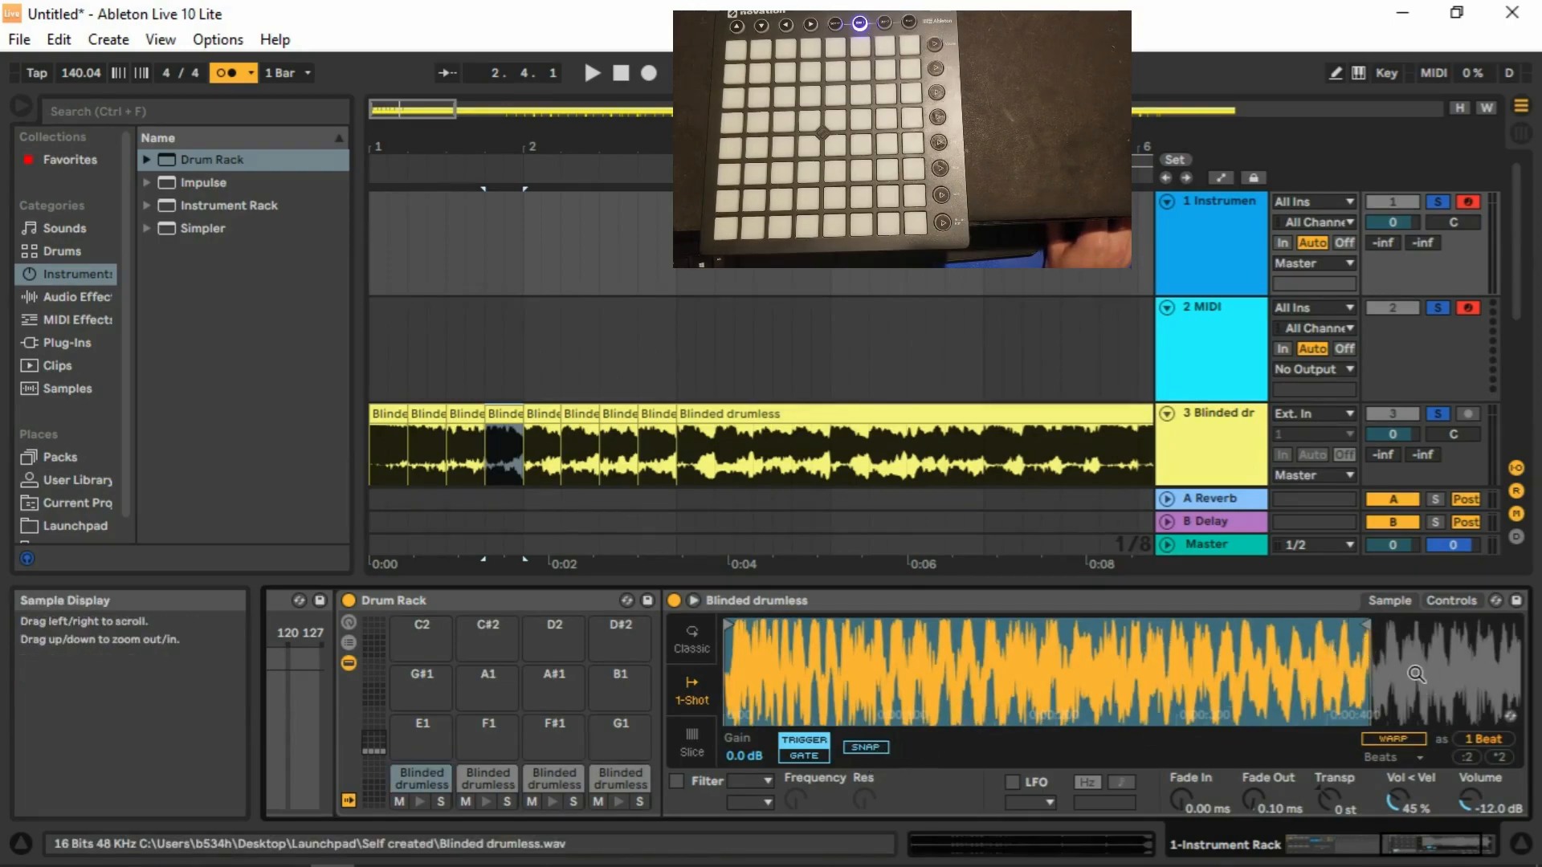
{"action": "left_click", "coordinate": [619, 778]}
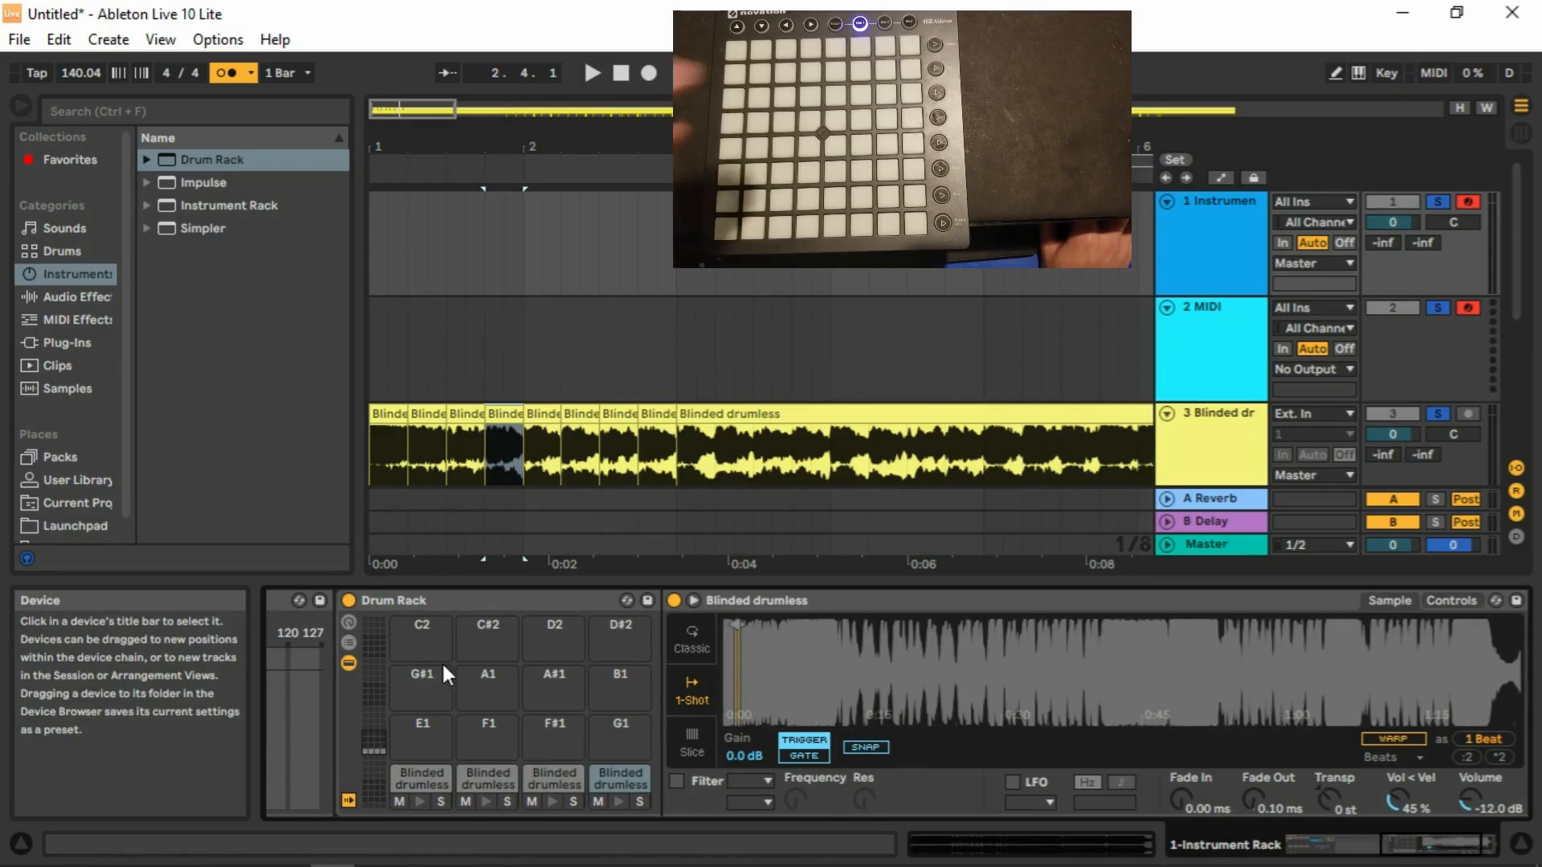
{"action": "left_click", "coordinate": [373, 717]}
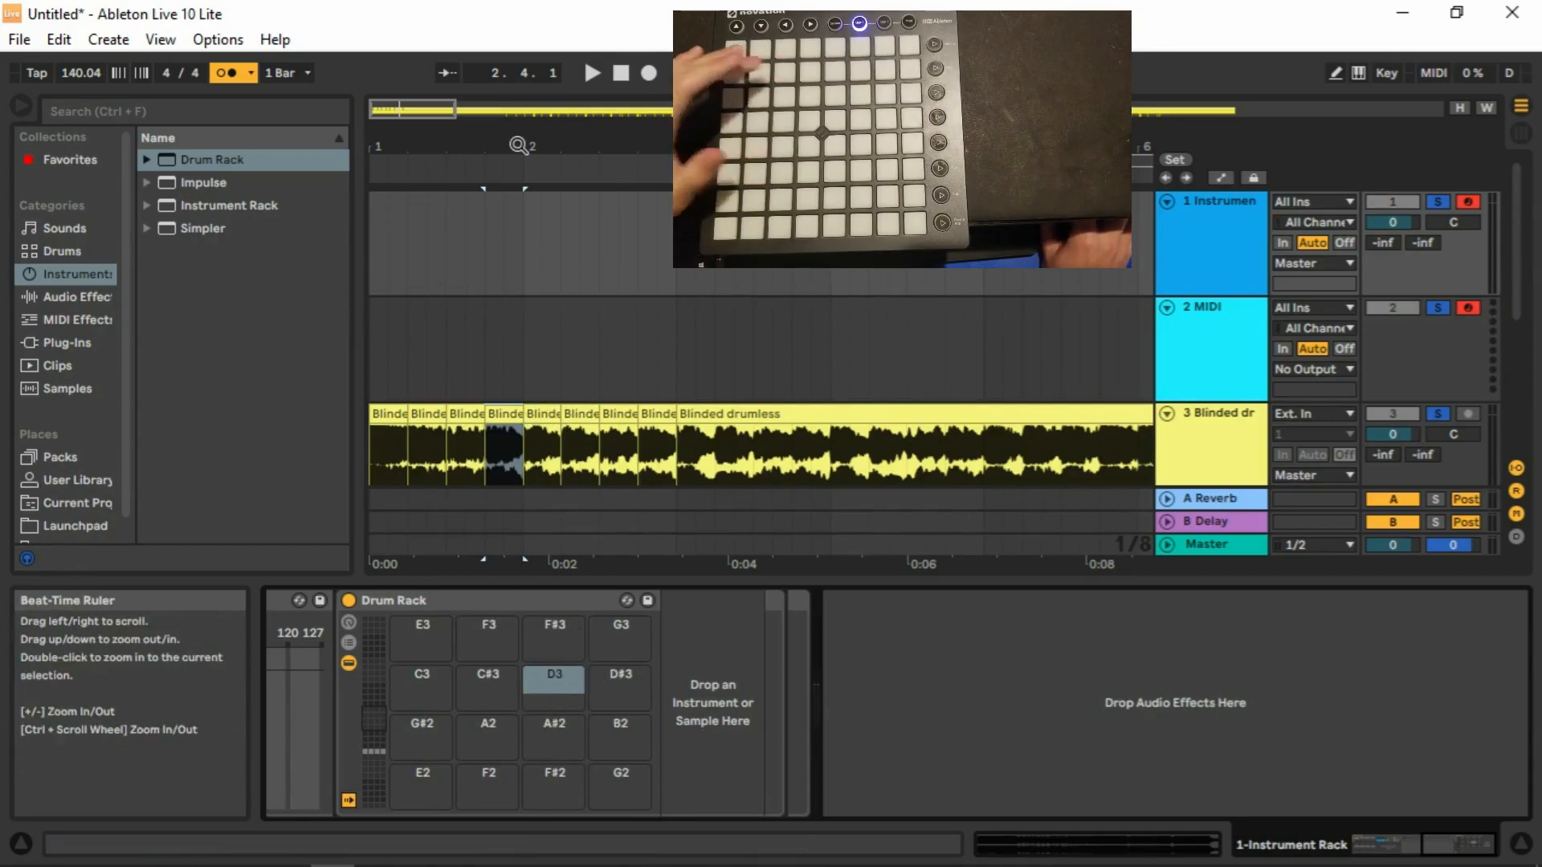
Create a second chain with its zone at 1 in the Instrument Rack and add a Drum Rack to it.
{"action": "left_click_drag", "start_coordinate": [1444, 835], "coordinate": [1388, 835]}
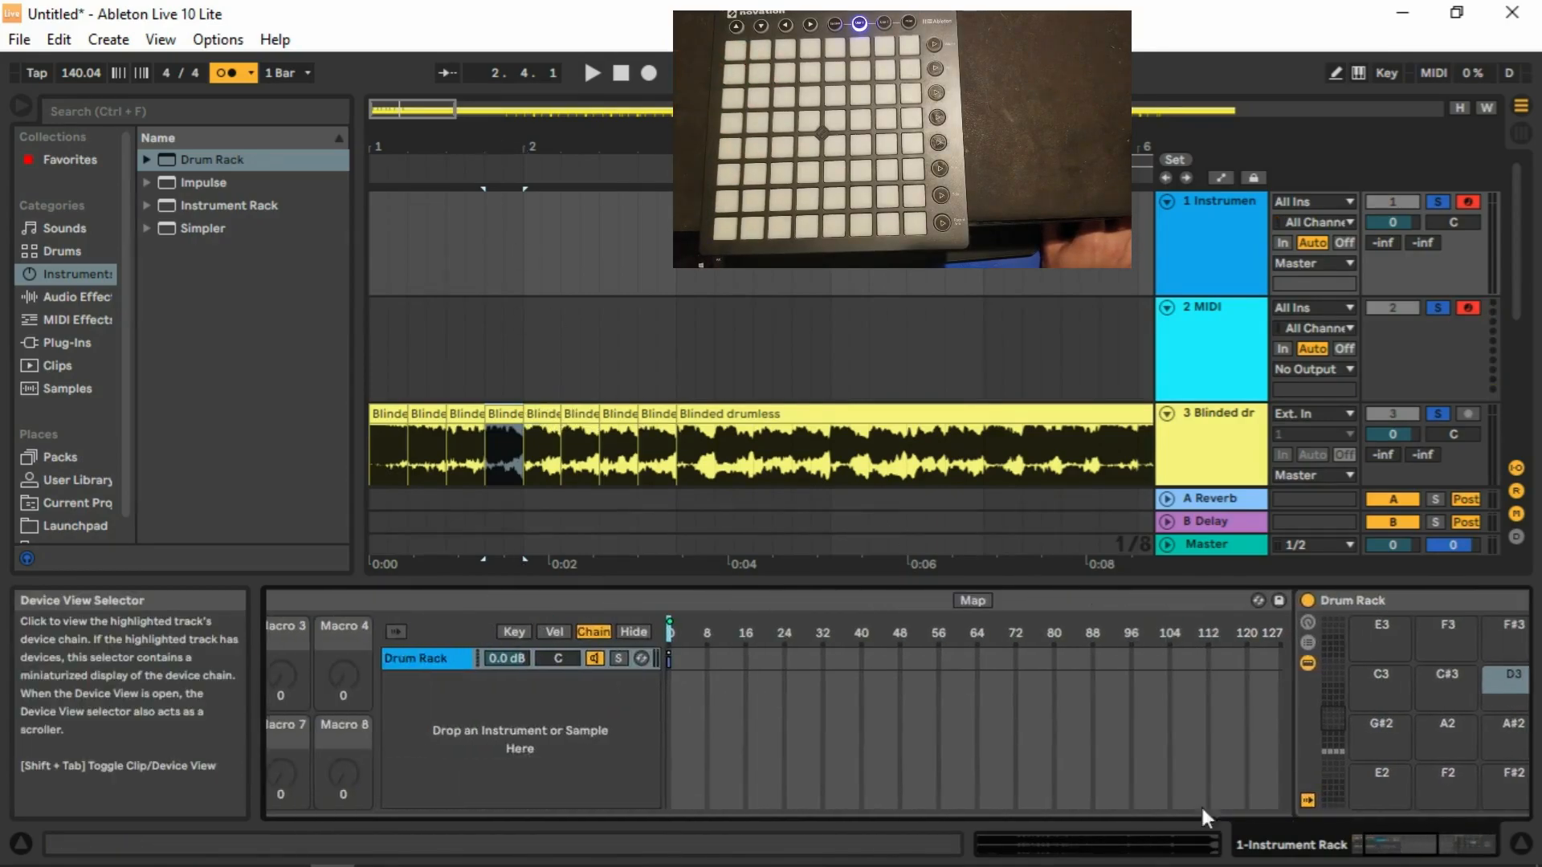
{"action": "right_click", "coordinate": [421, 687]}
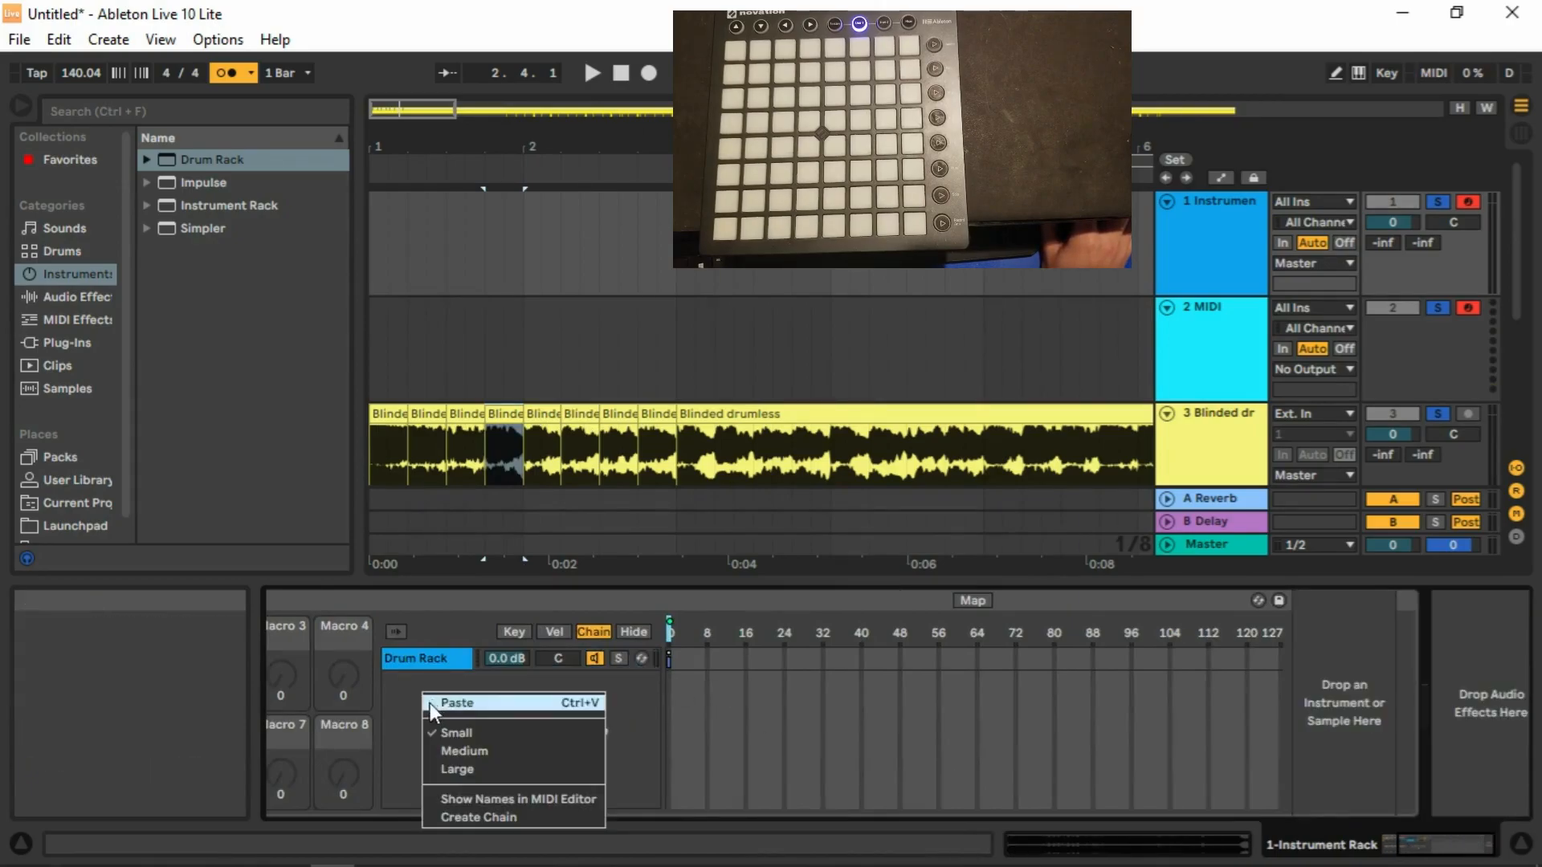
{"action": "left_click", "coordinate": [473, 817]}
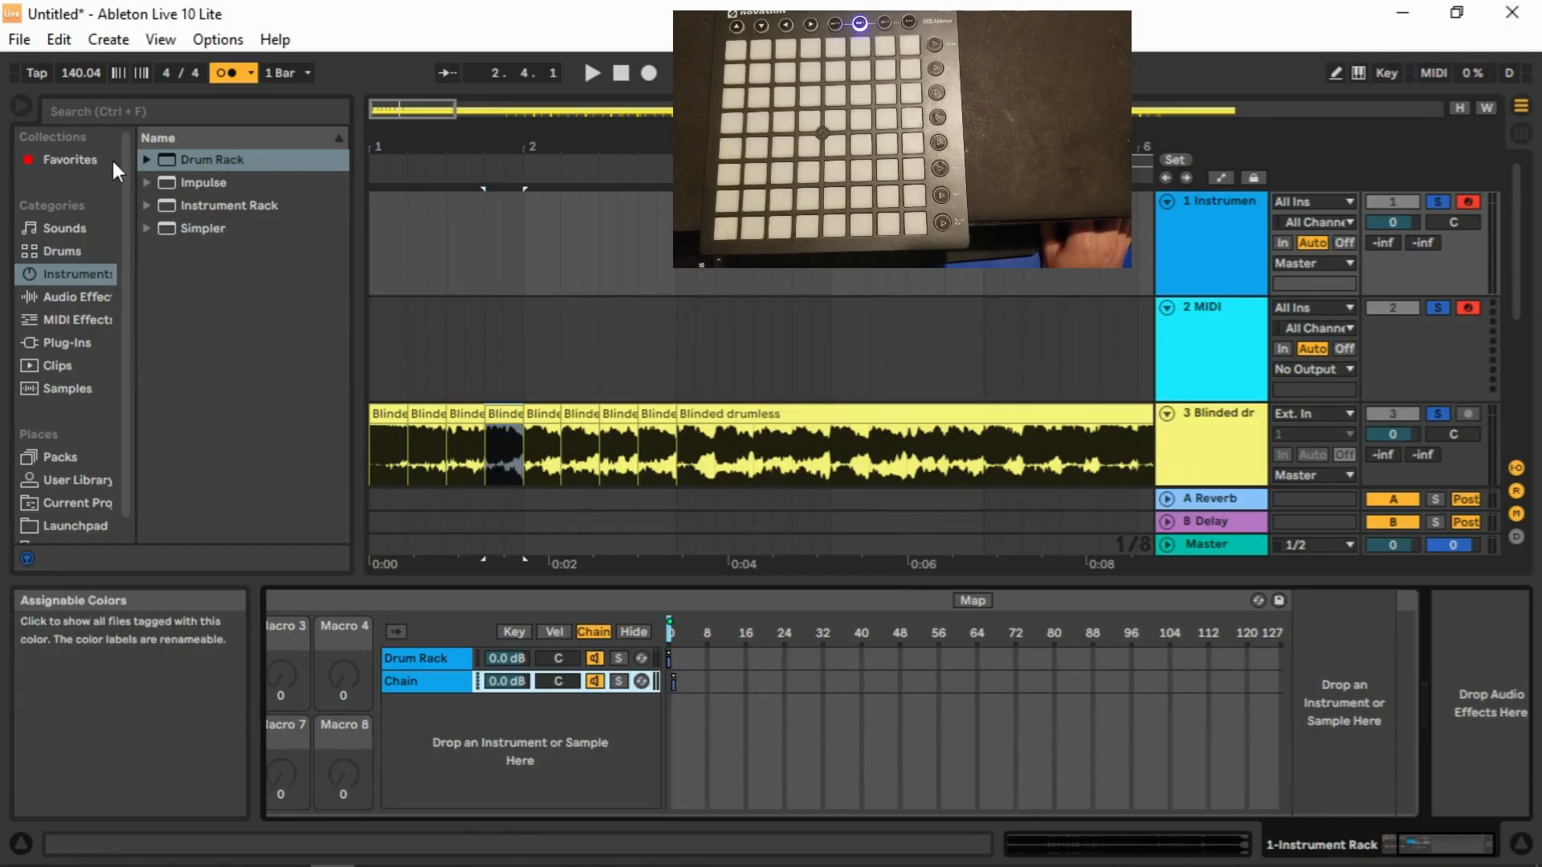
{"action": "left_click_drag", "start_coordinate": [175, 166], "coordinate": [1295, 652]}
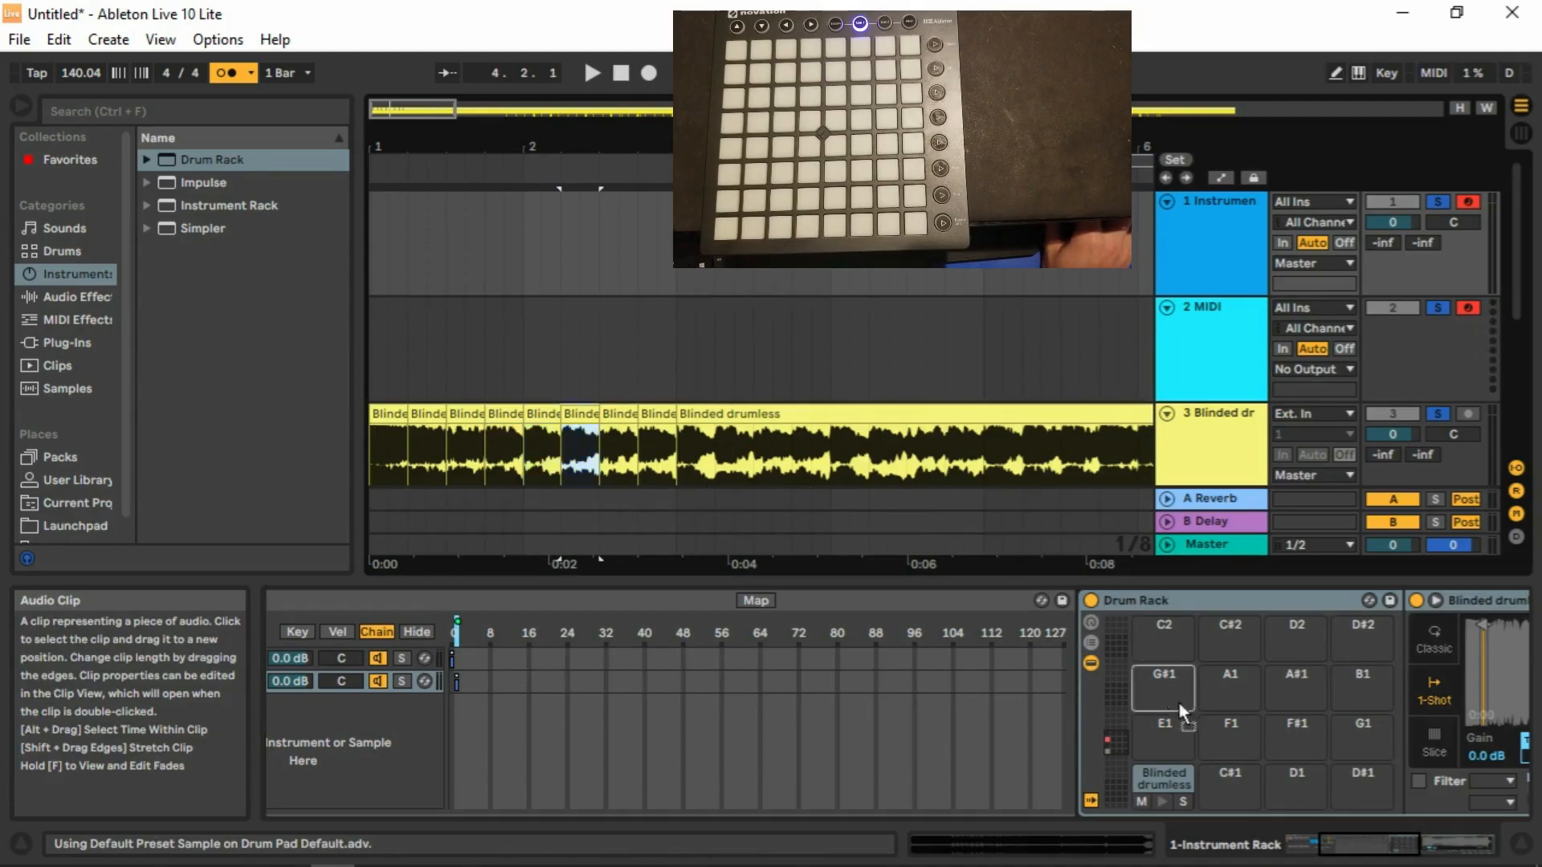
Load the fifth to eighth Blinded drumless slices in order onto pads C1 to D#1 of the second Drum Rack.
{"action": "left_click_drag", "start_coordinate": [1236, 788], "coordinate": [1236, 788]}
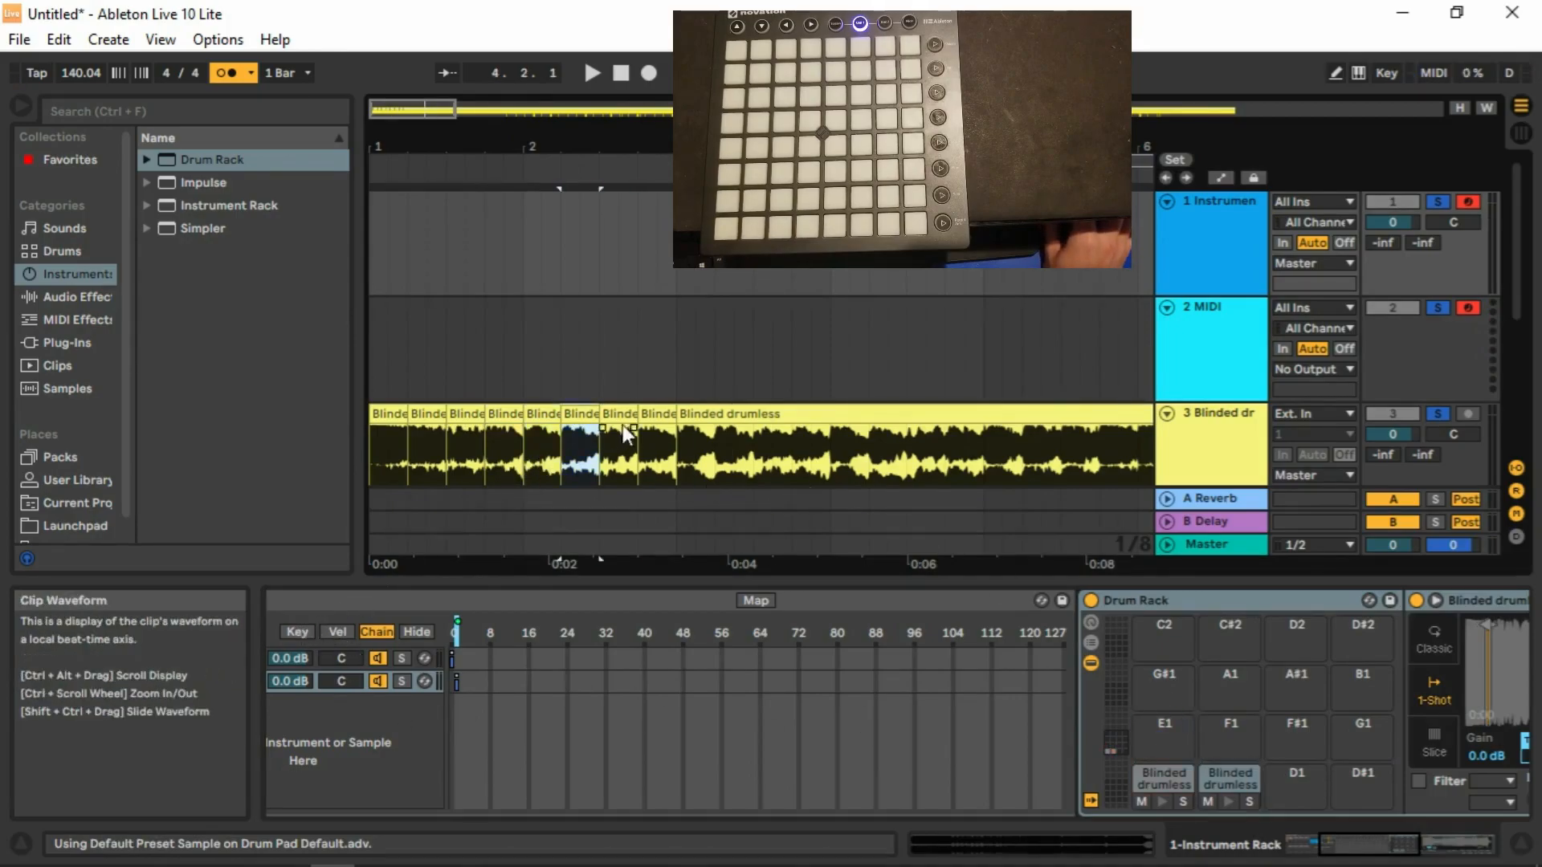
{"action": "left_click_drag", "start_coordinate": [624, 415], "coordinate": [876, 559]}
{"action": "left_click_drag", "start_coordinate": [1290, 776], "coordinate": [1357, 757]}
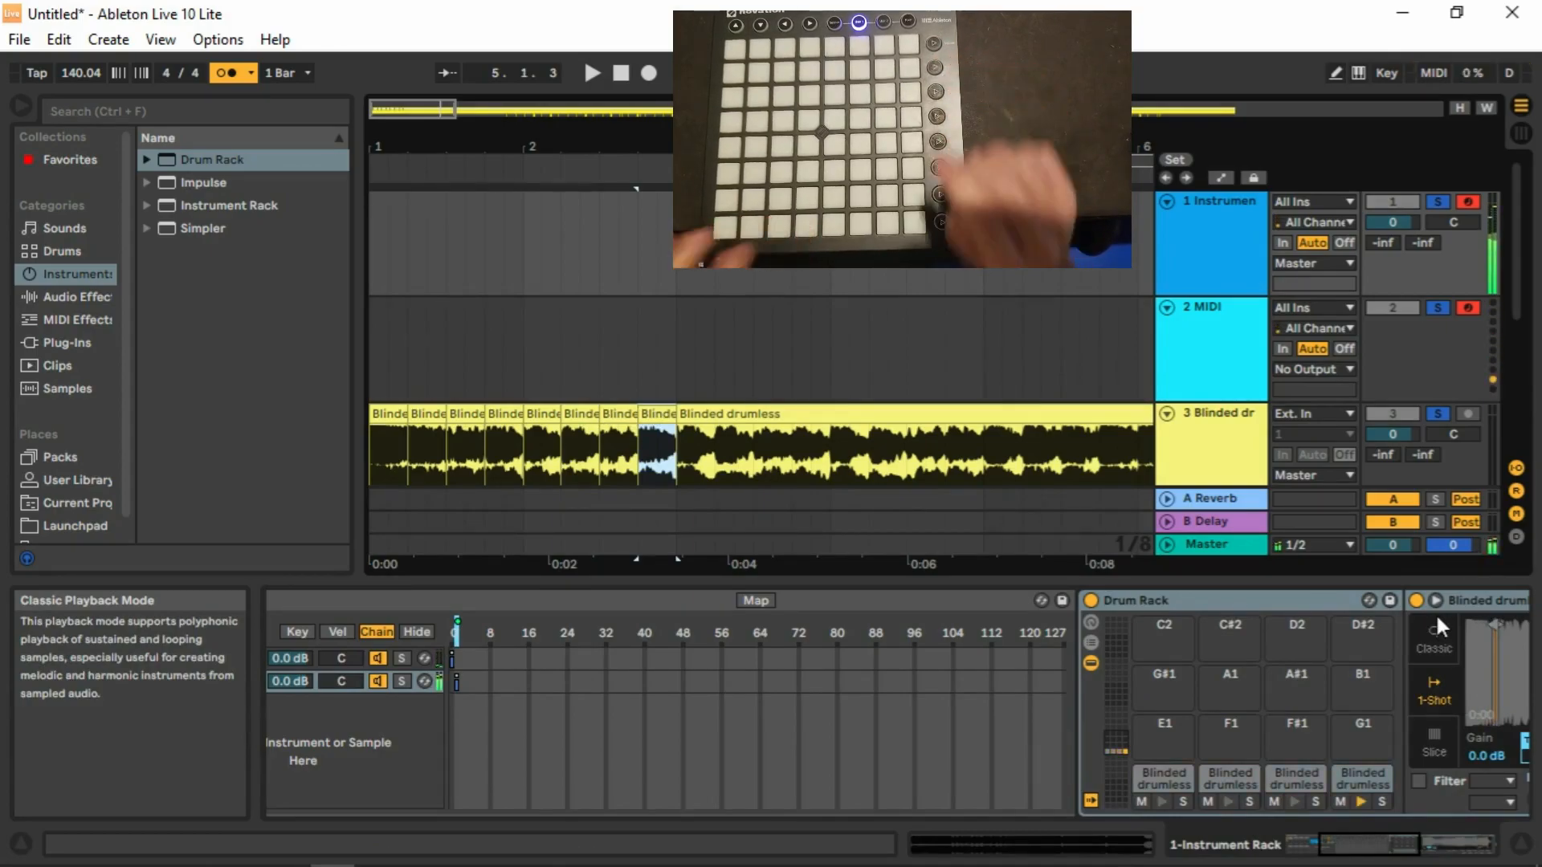
Examine the arrangement beyond the sliced bars, down to the Zukira - Blinded clips on tracks 4 and 5 around bar 9.
{"action": "left_click_drag", "start_coordinate": [862, 147], "coordinate": [863, 84]}
{"action": "left_click_drag", "start_coordinate": [575, 147], "coordinate": [565, 141]}
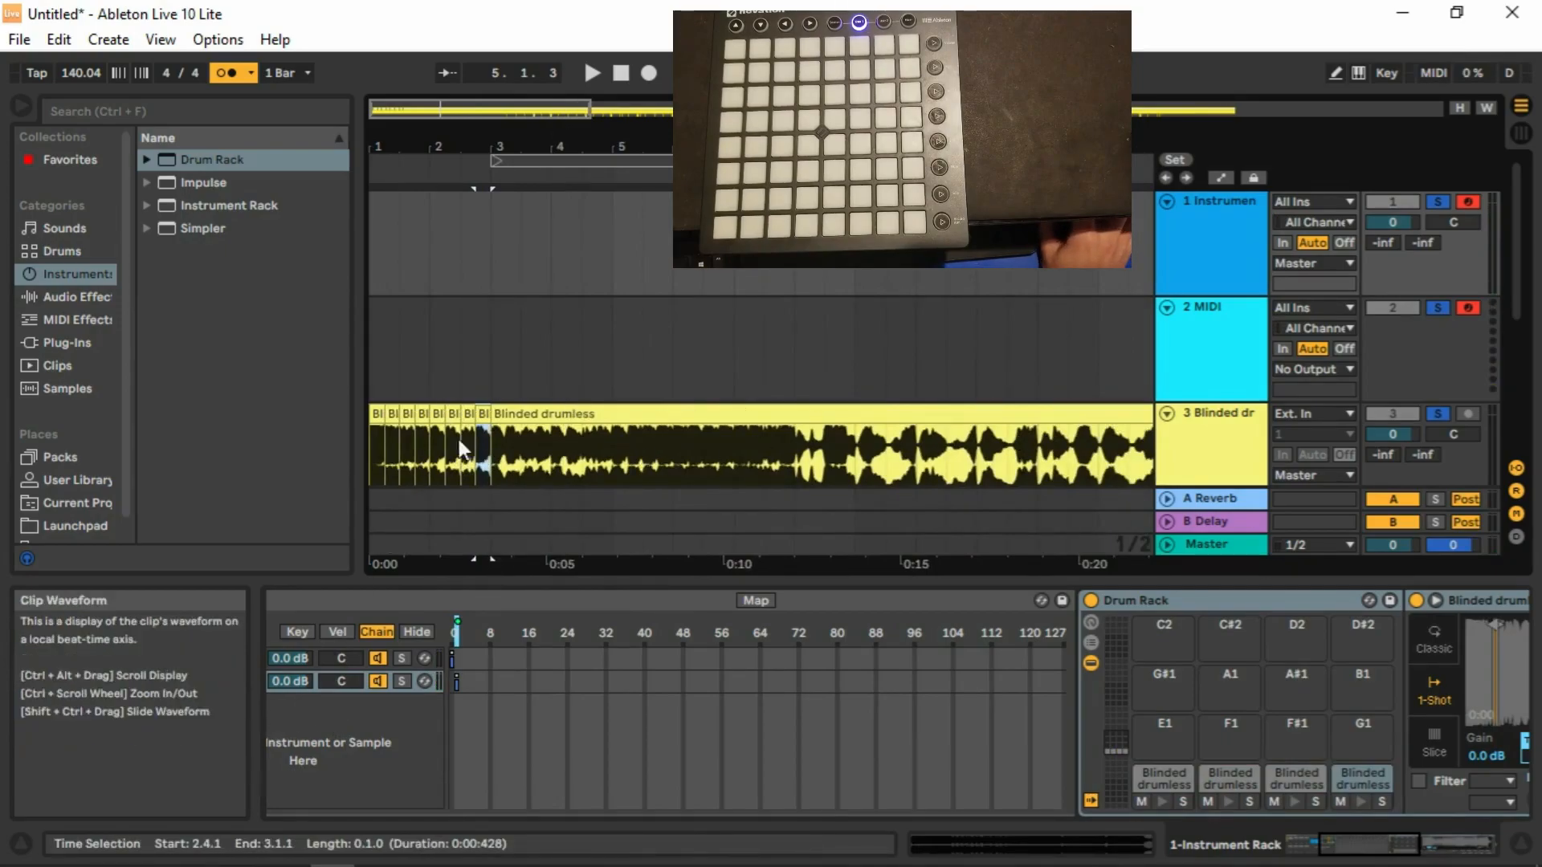
{"action": "left_click_drag", "start_coordinate": [637, 153], "coordinate": [637, 114]}
{"action": "scroll", "coordinate": [697, 305], "scroll_direction": "down", "scroll_amount": 4}
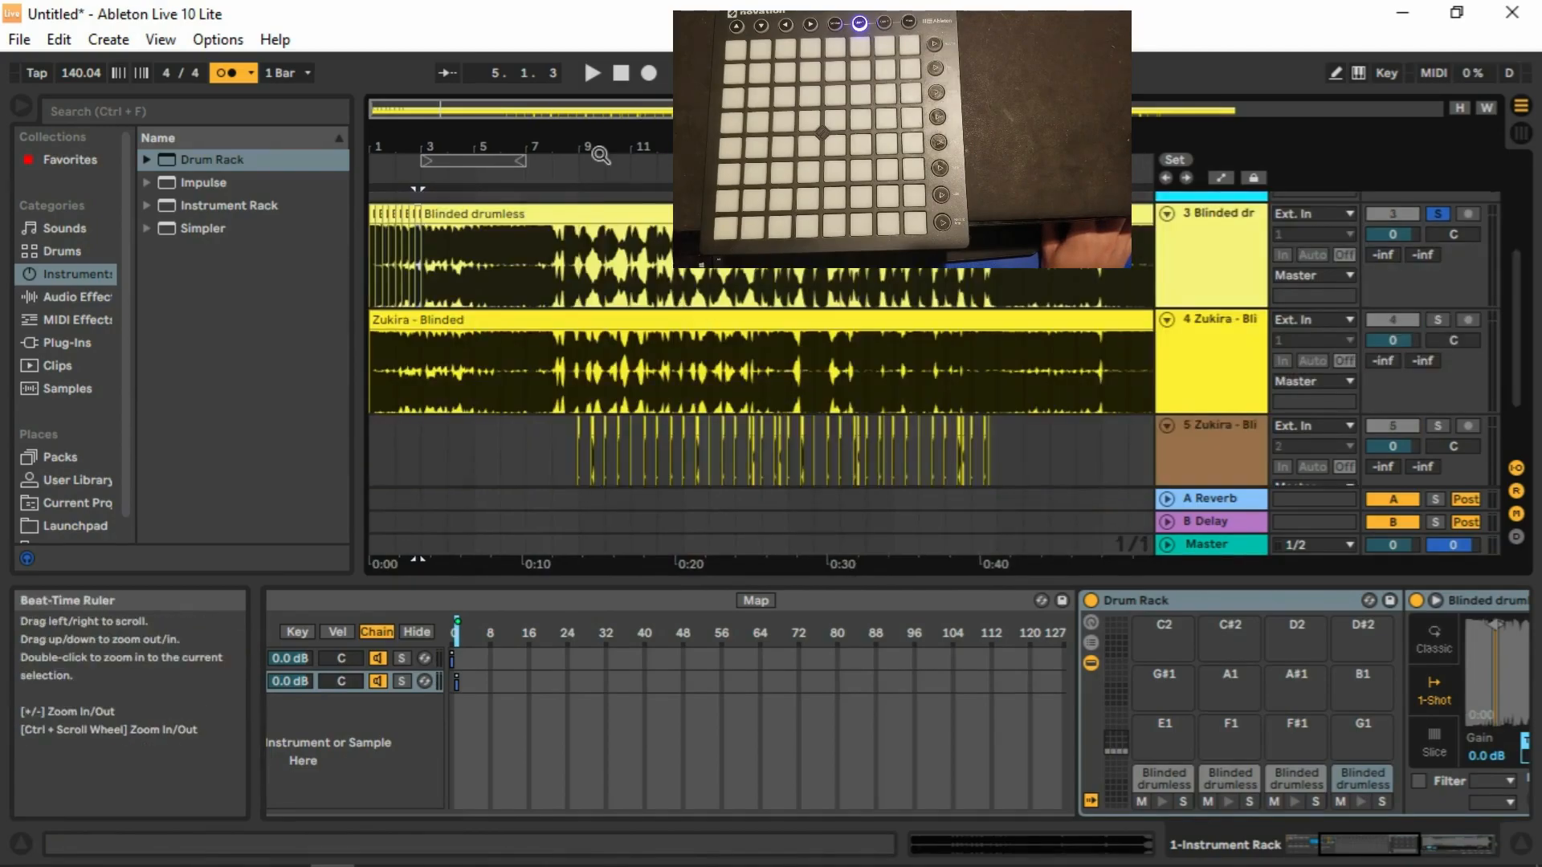
{"action": "left_click_drag", "start_coordinate": [601, 155], "coordinate": [526, 333]}
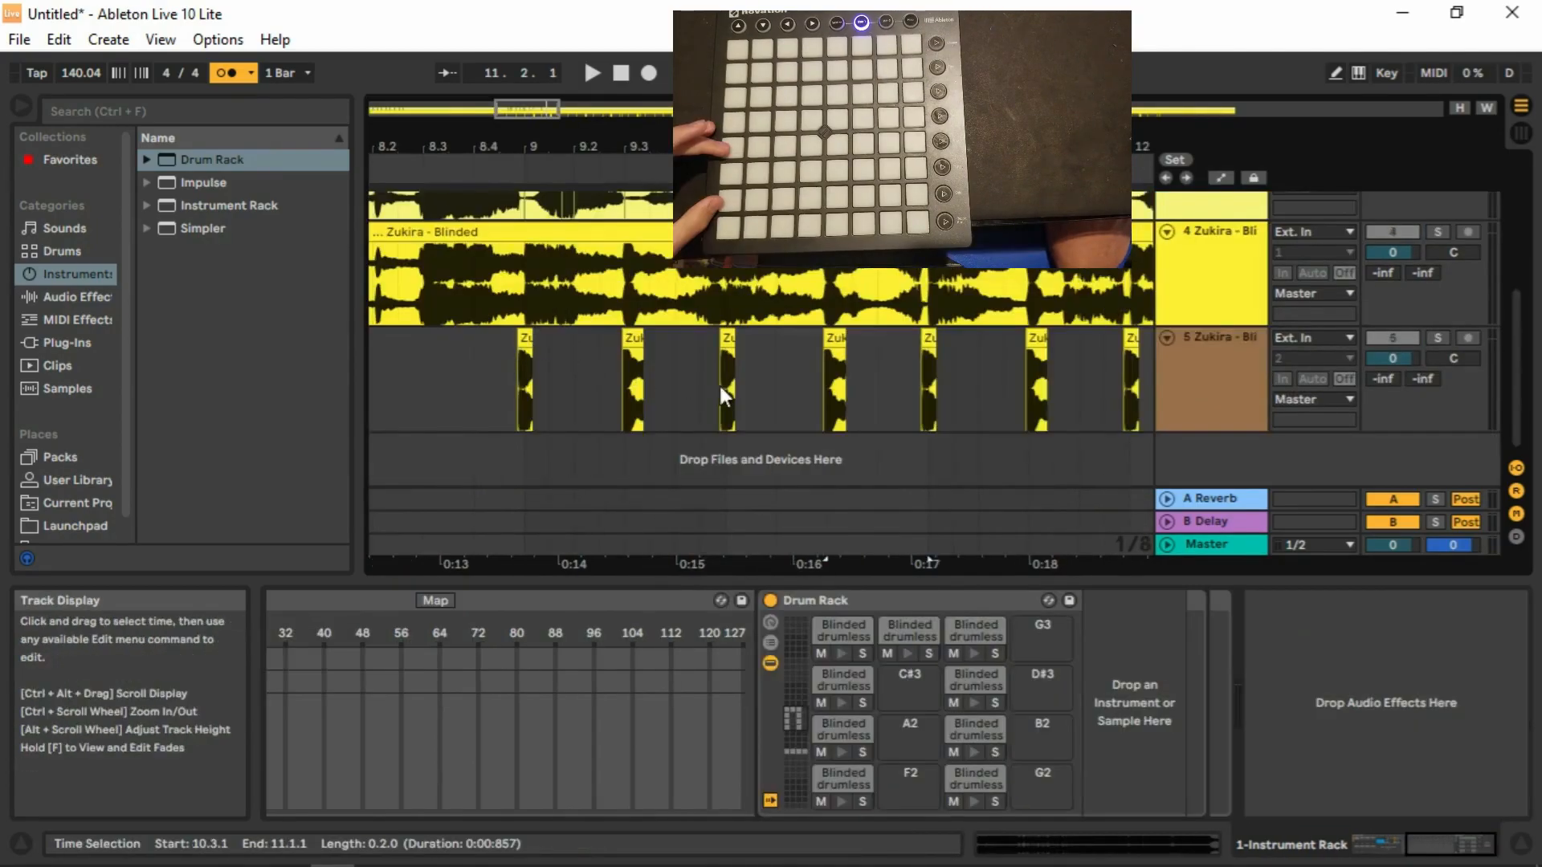
Load the first Zukira - Blinded clip from track 5 onto pad E1 of the second Drum Rack.
{"action": "left_click", "coordinate": [795, 735]}
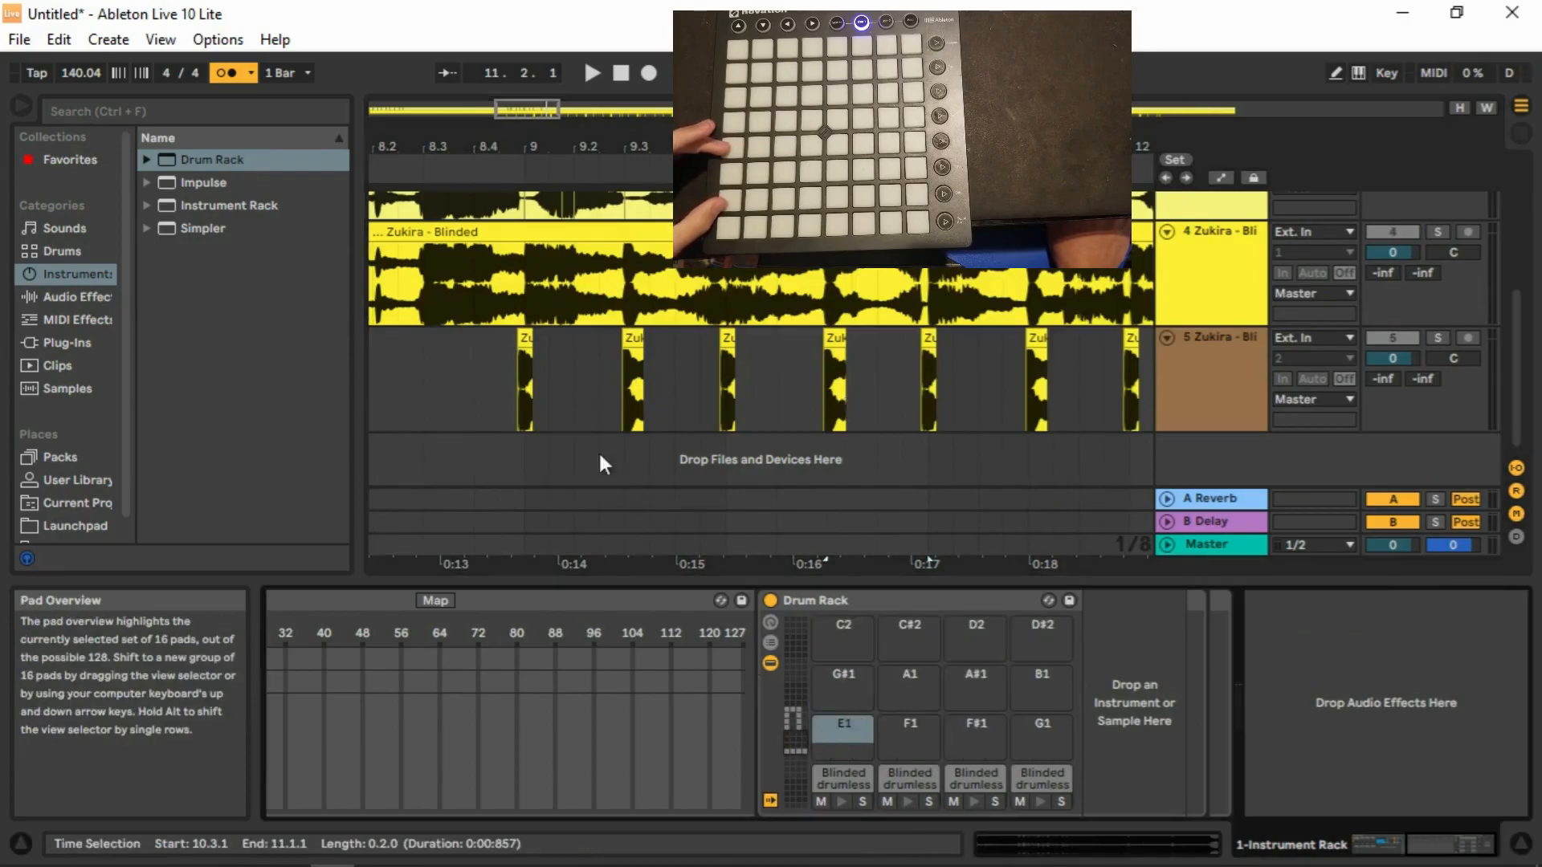
{"action": "left_click_drag", "start_coordinate": [524, 340], "coordinate": [859, 725]}
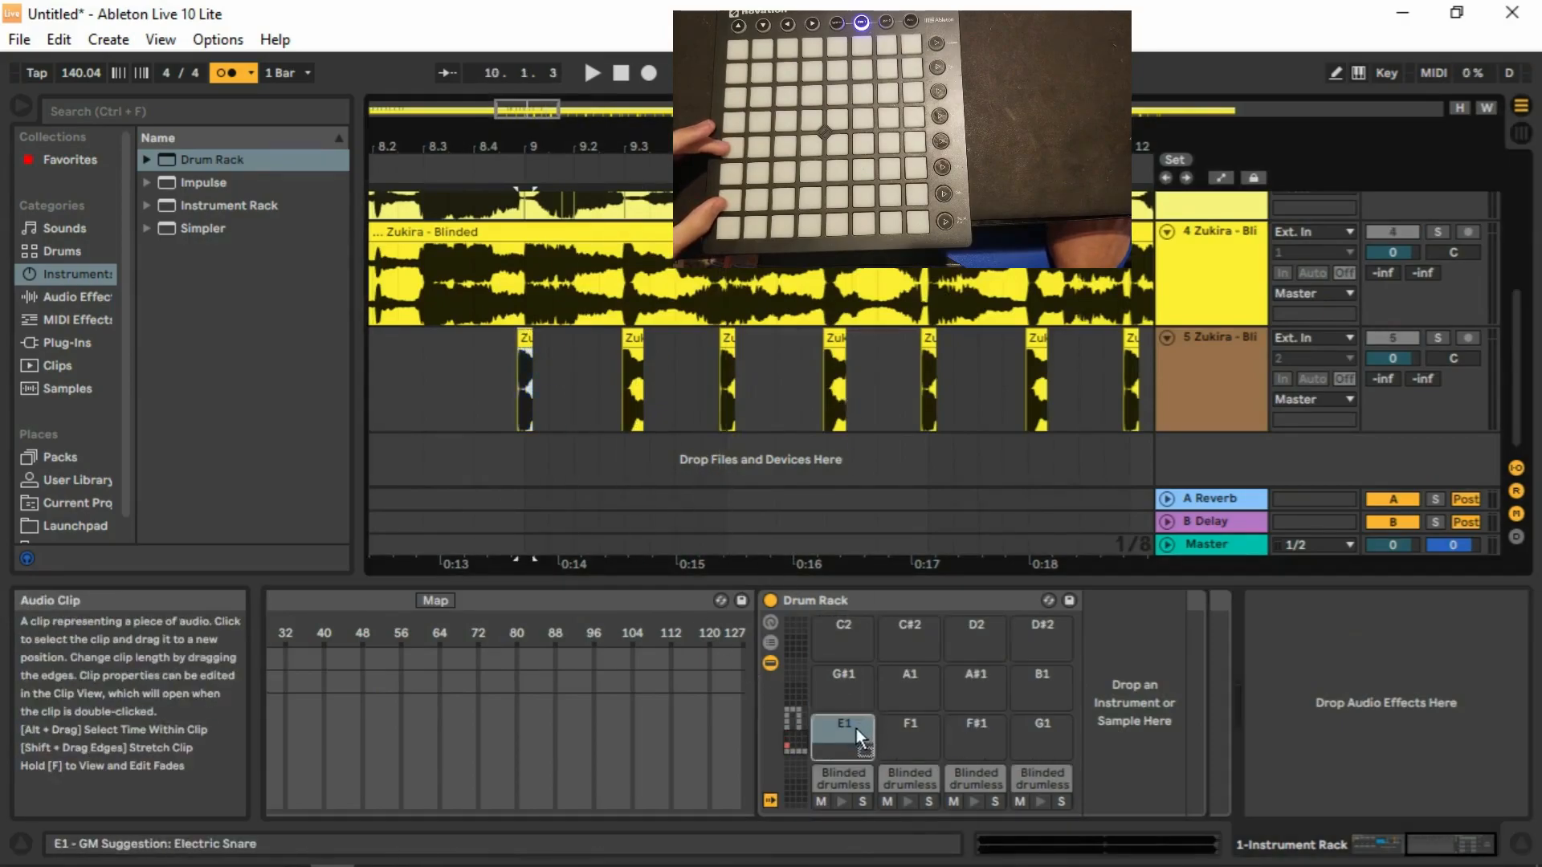
{"action": "left_click_drag", "start_coordinate": [1097, 687], "coordinate": [1094, 688]}
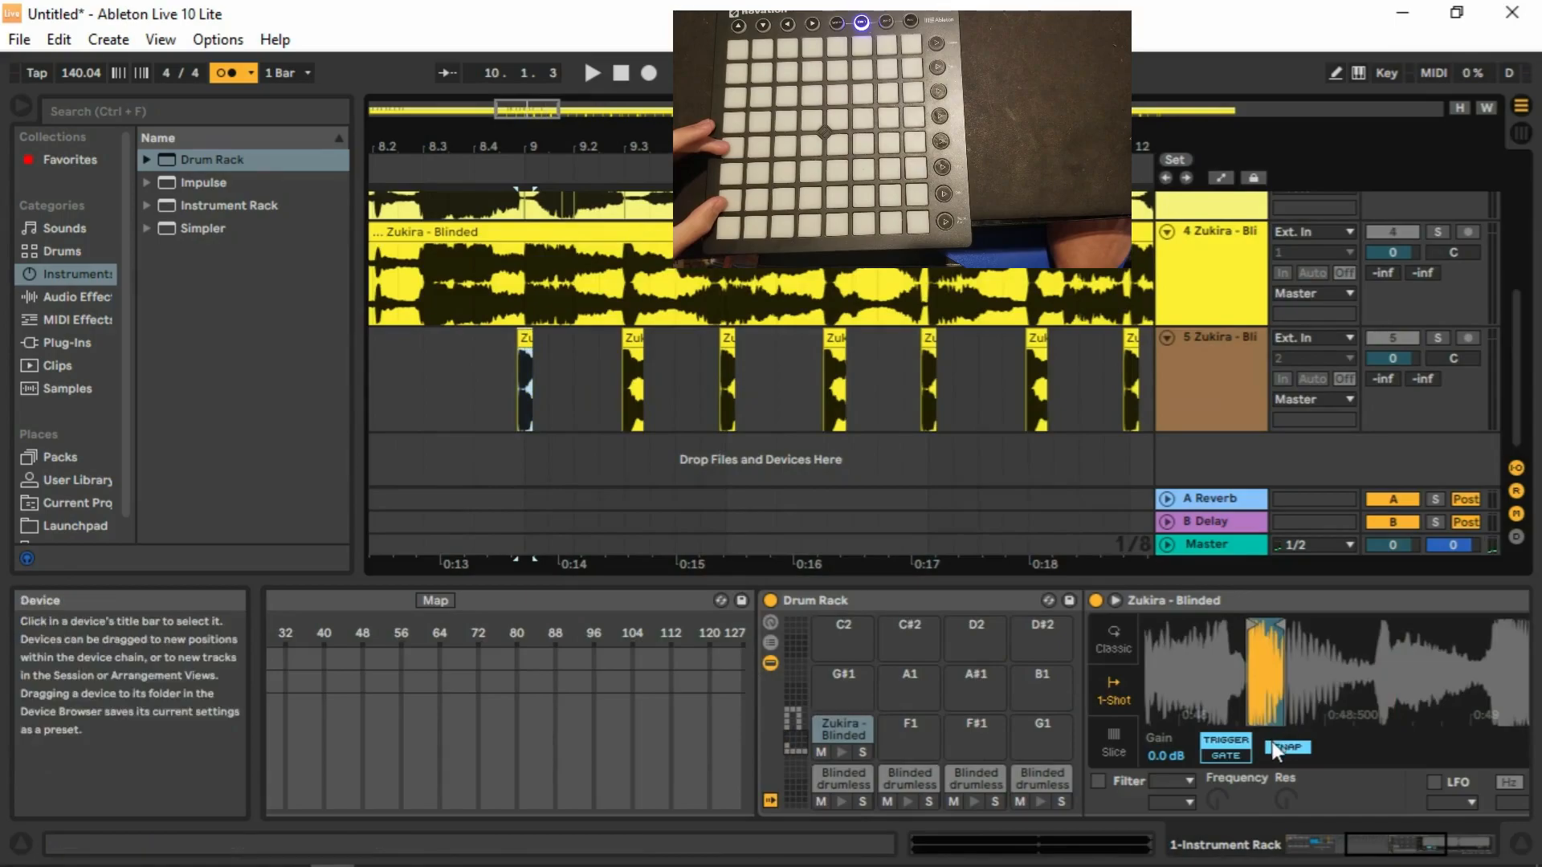
{"action": "left_click_drag", "start_coordinate": [1391, 844], "coordinate": [1416, 844]}
{"action": "left_click_drag", "start_coordinate": [1019, 679], "coordinate": [1307, 638]}
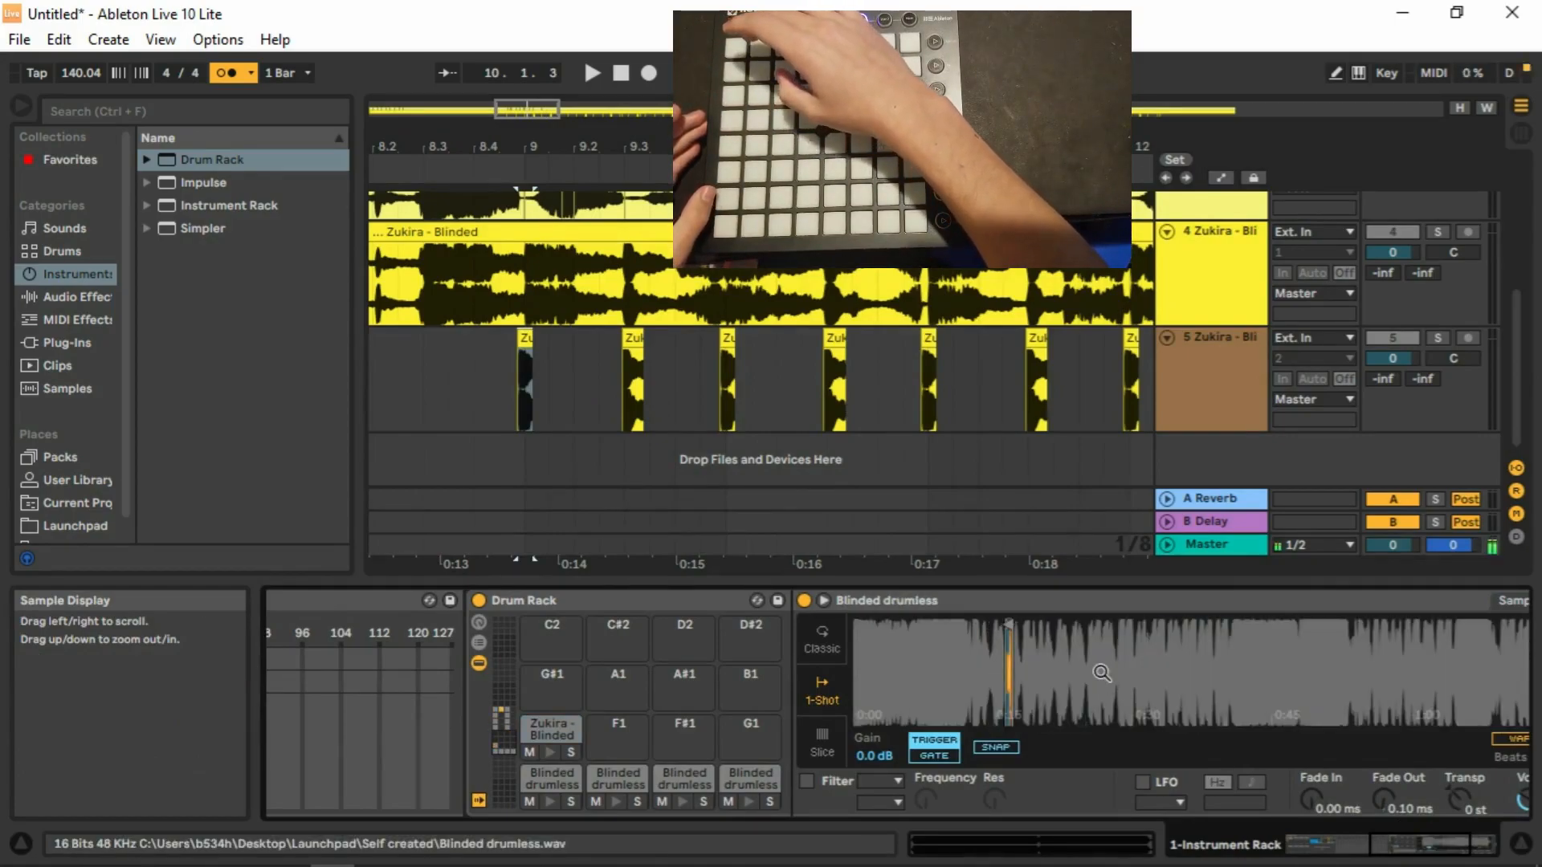
Load the second Zukira - Blinded clip onto pad C2 and set its Simpler volume to -18 dB.
{"action": "left_click_drag", "start_coordinate": [631, 422], "coordinate": [563, 636]}
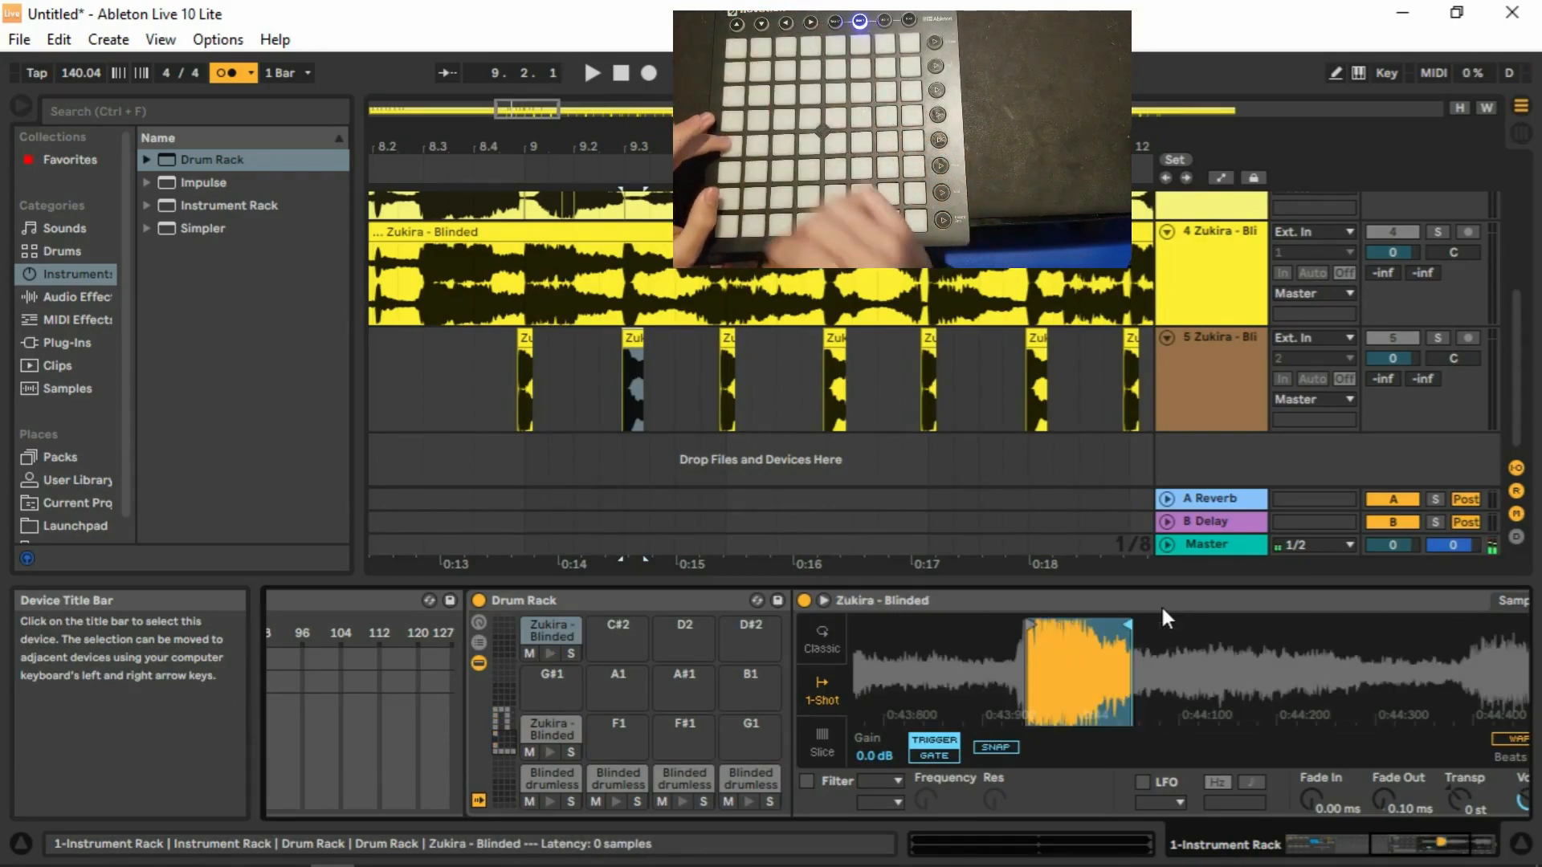
{"action": "left_click", "coordinate": [1453, 842]}
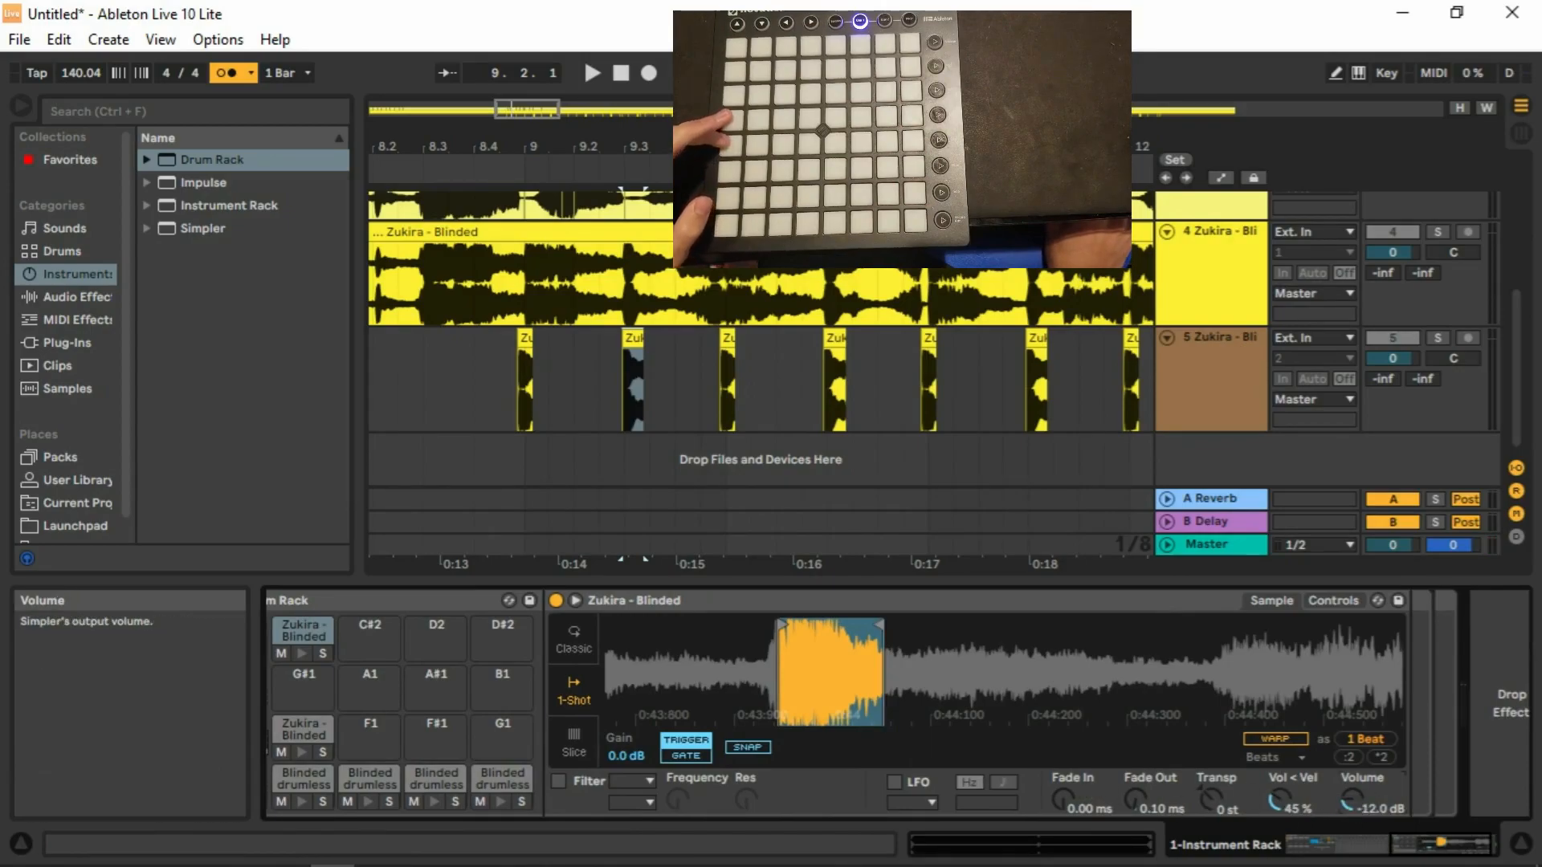
{"action": "left_click", "coordinate": [1353, 799]}
{"action": "type", "text": "-18"}
{"action": "key", "text": "Return"}
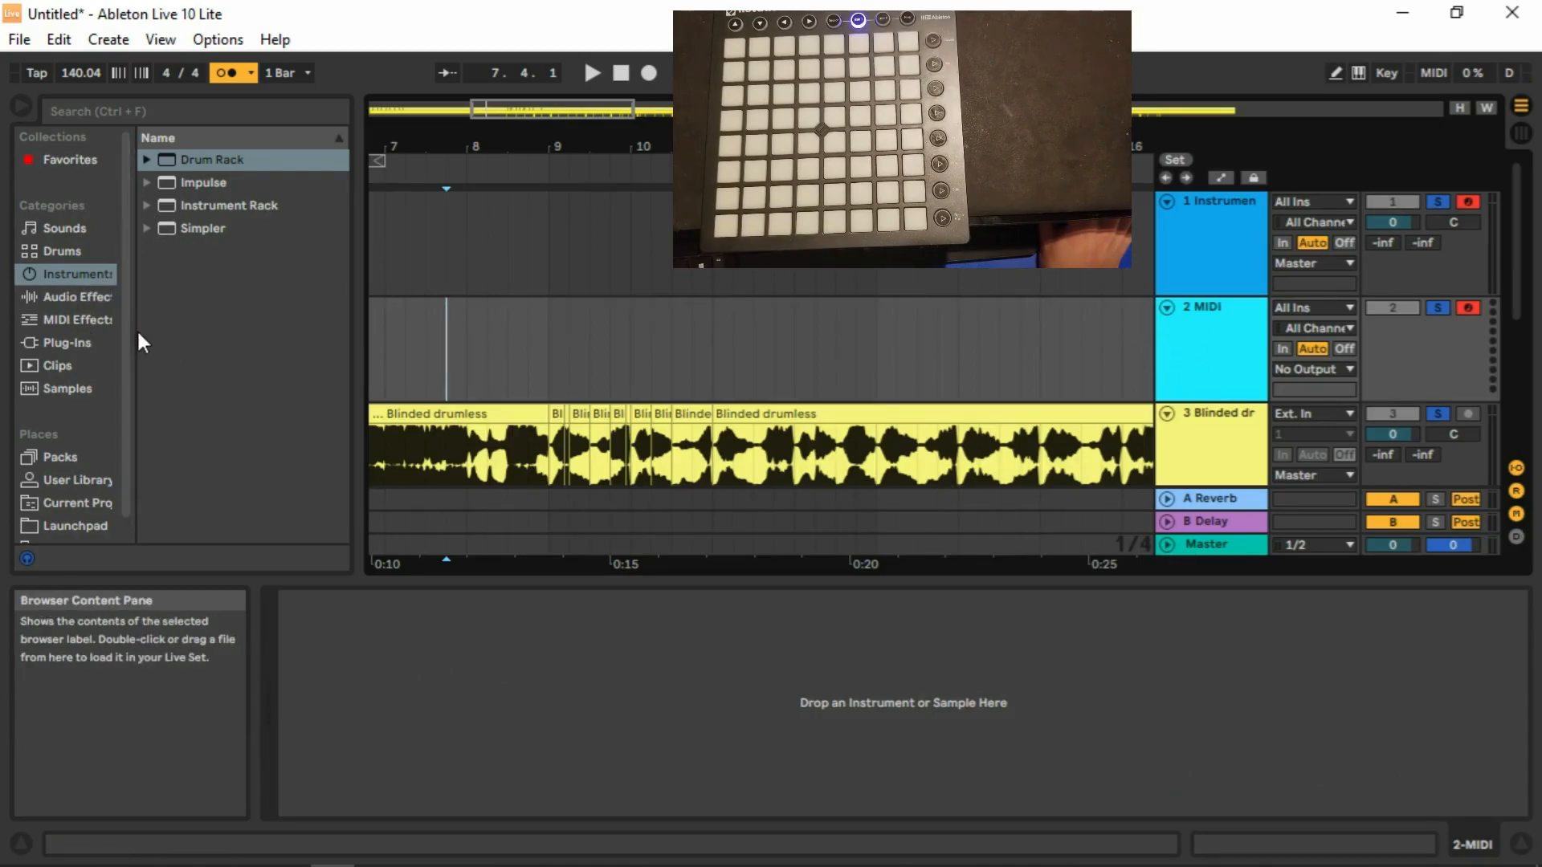
Add a MIDI Effect Rack to track 2 MIDI and map its chain selector to Macro 1.
{"action": "left_click", "coordinate": [72, 319]}
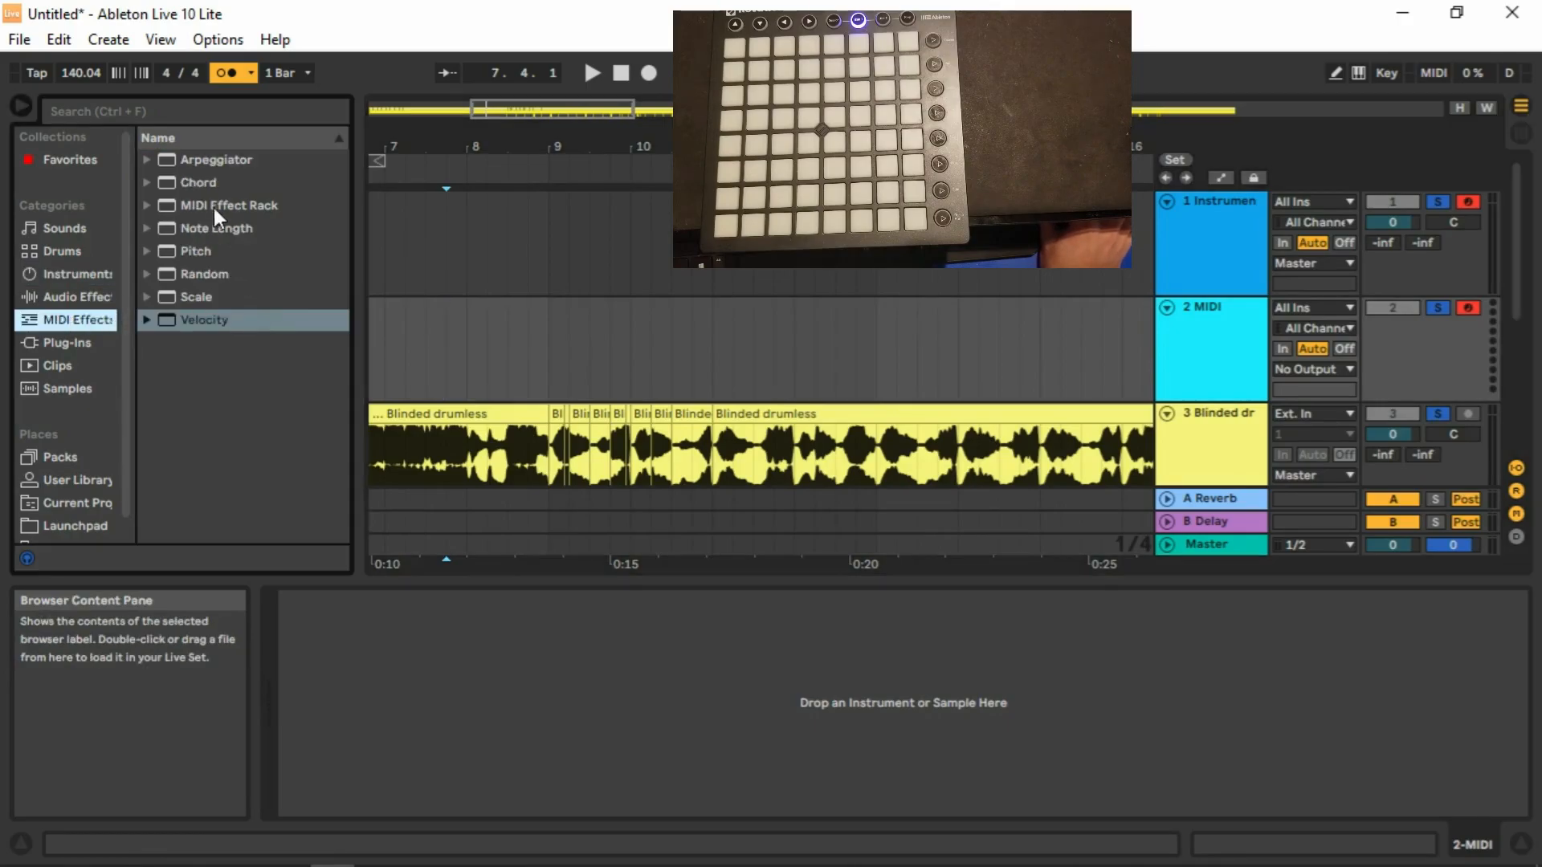
{"action": "left_click_drag", "start_coordinate": [196, 209], "coordinate": [233, 222]}
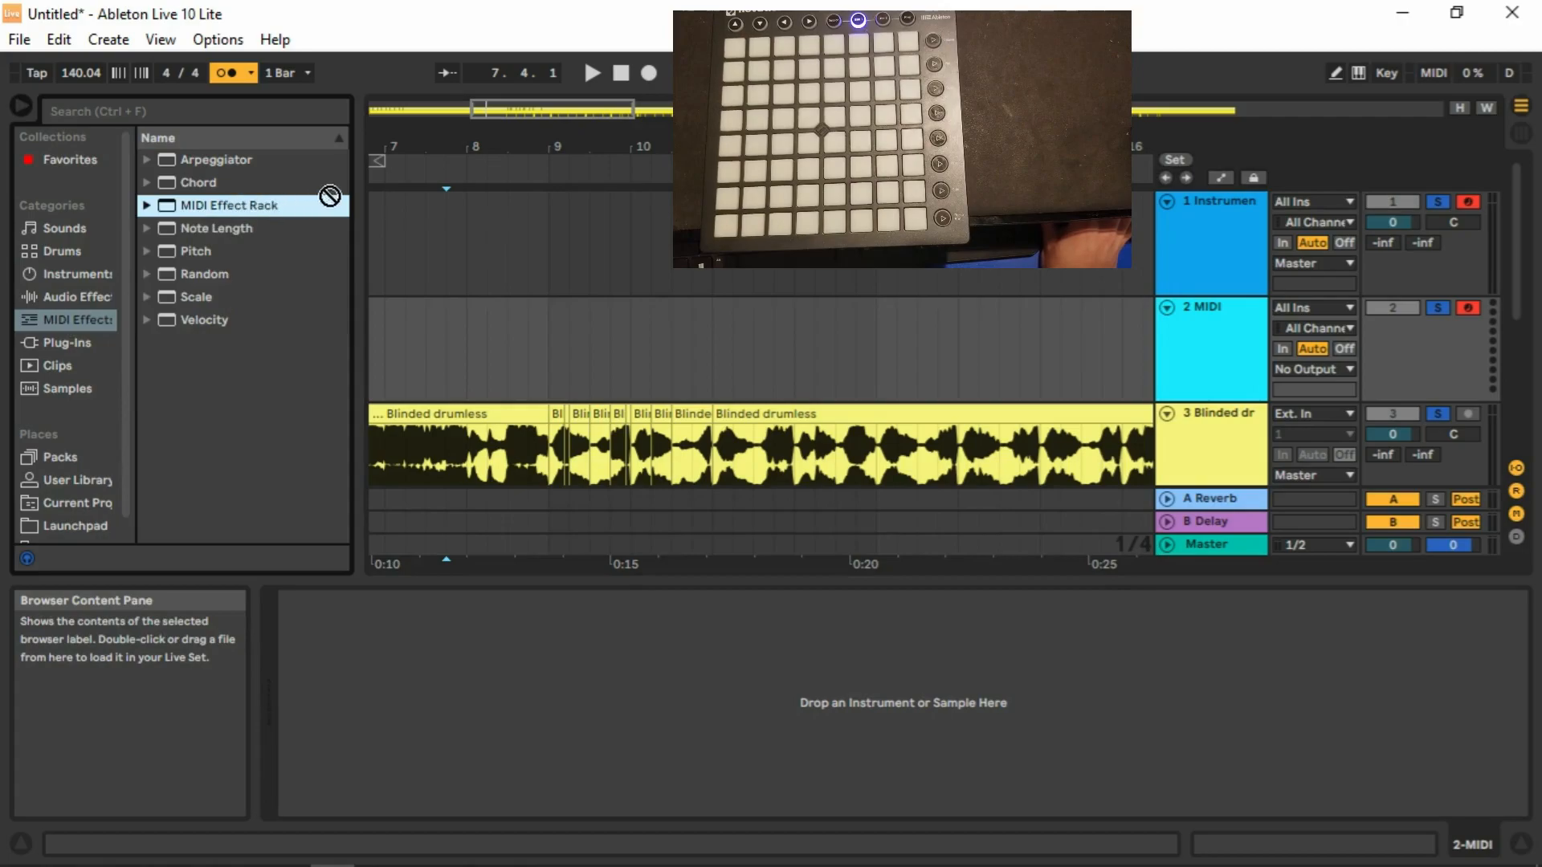
{"action": "left_click_drag", "start_coordinate": [388, 353], "coordinate": [292, 643]}
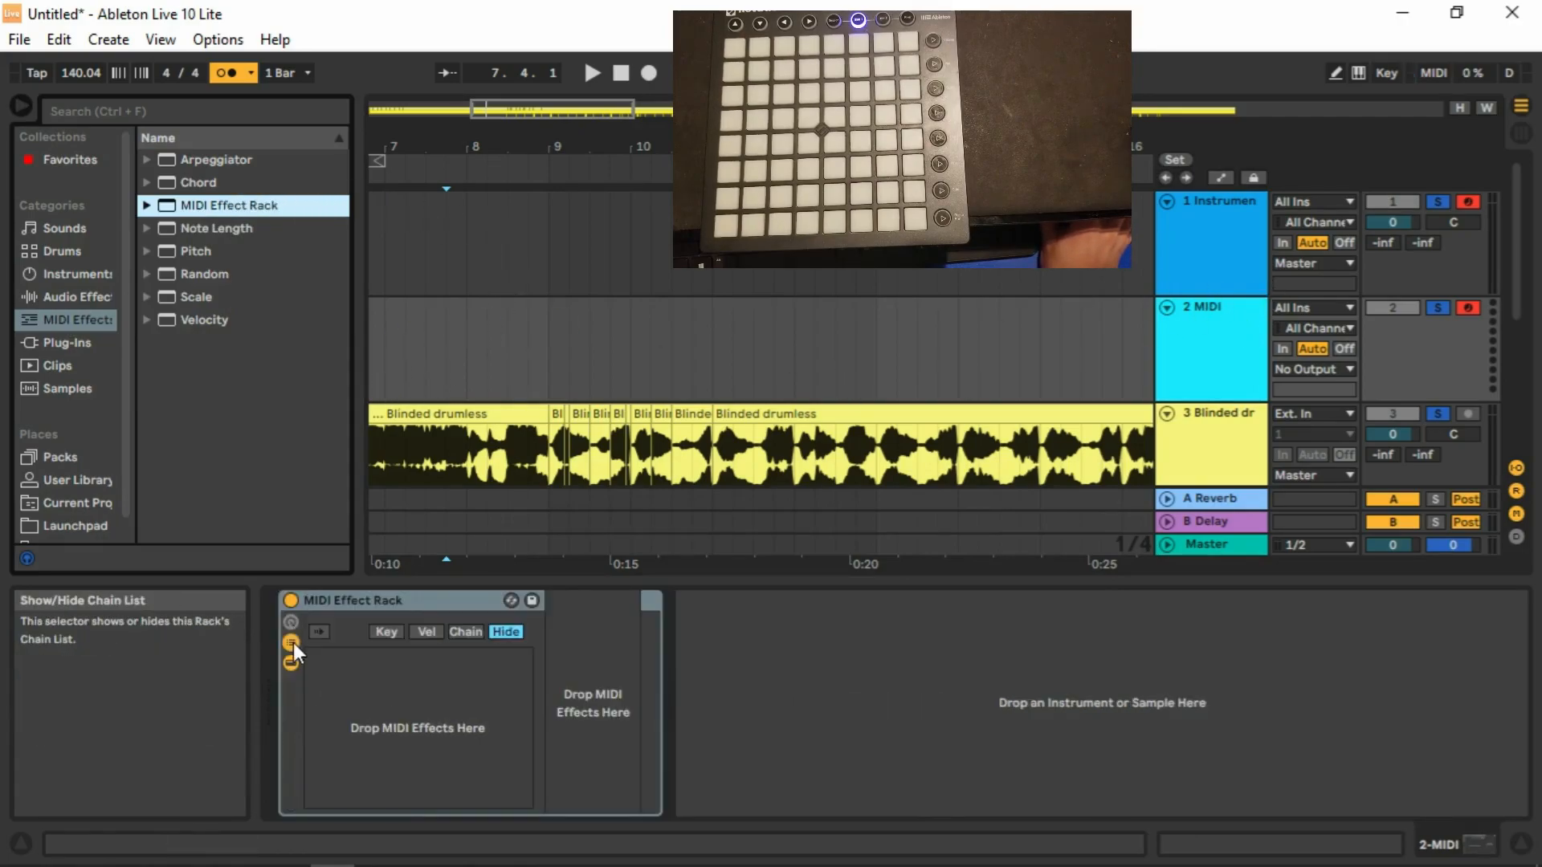
{"action": "left_click", "coordinate": [467, 631]}
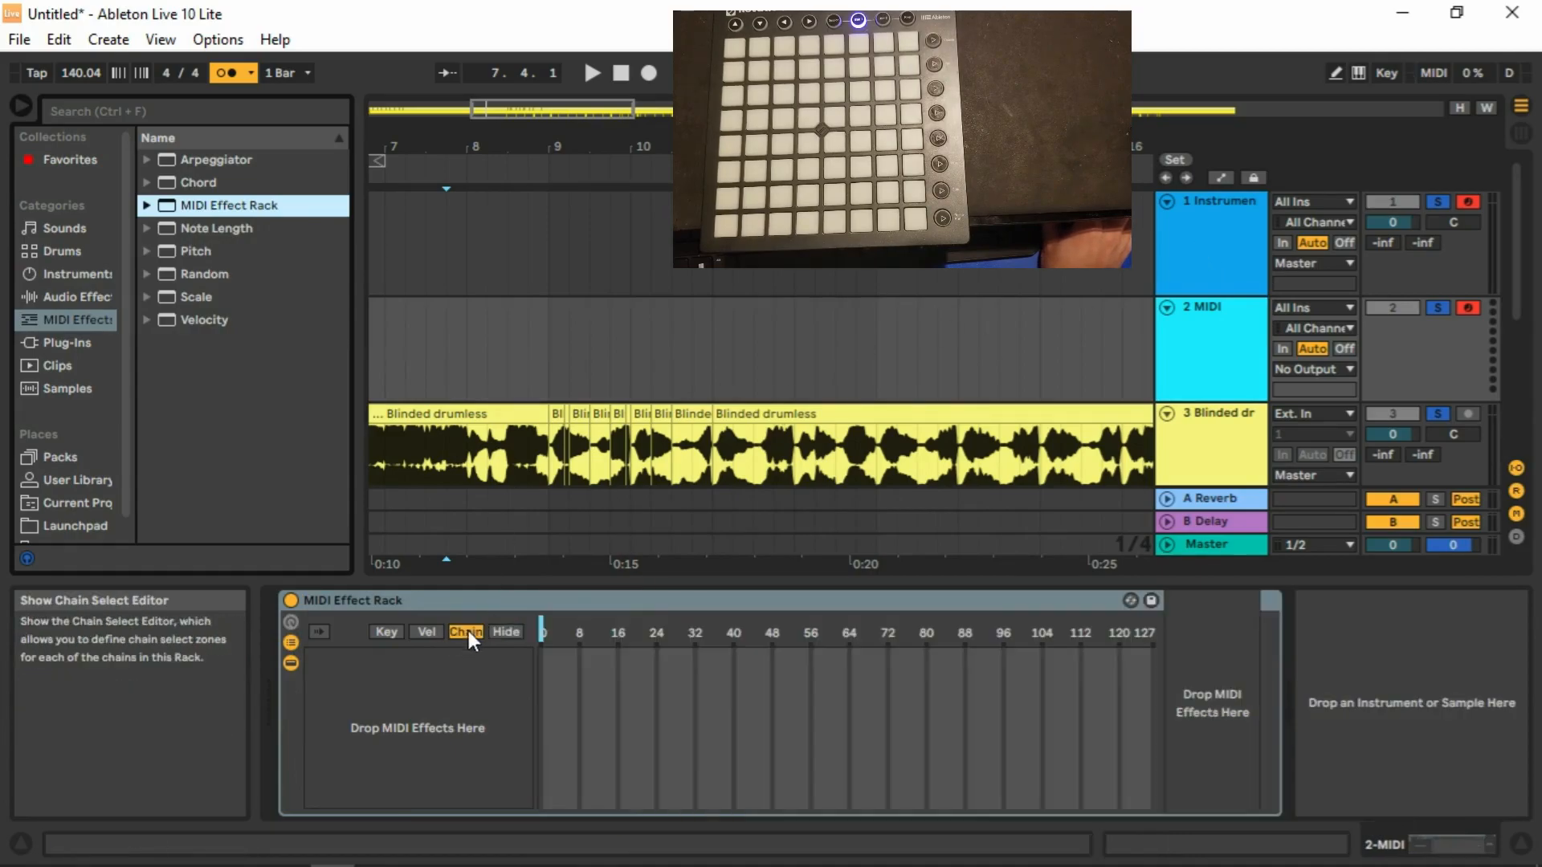
{"action": "right_click", "coordinate": [543, 634]}
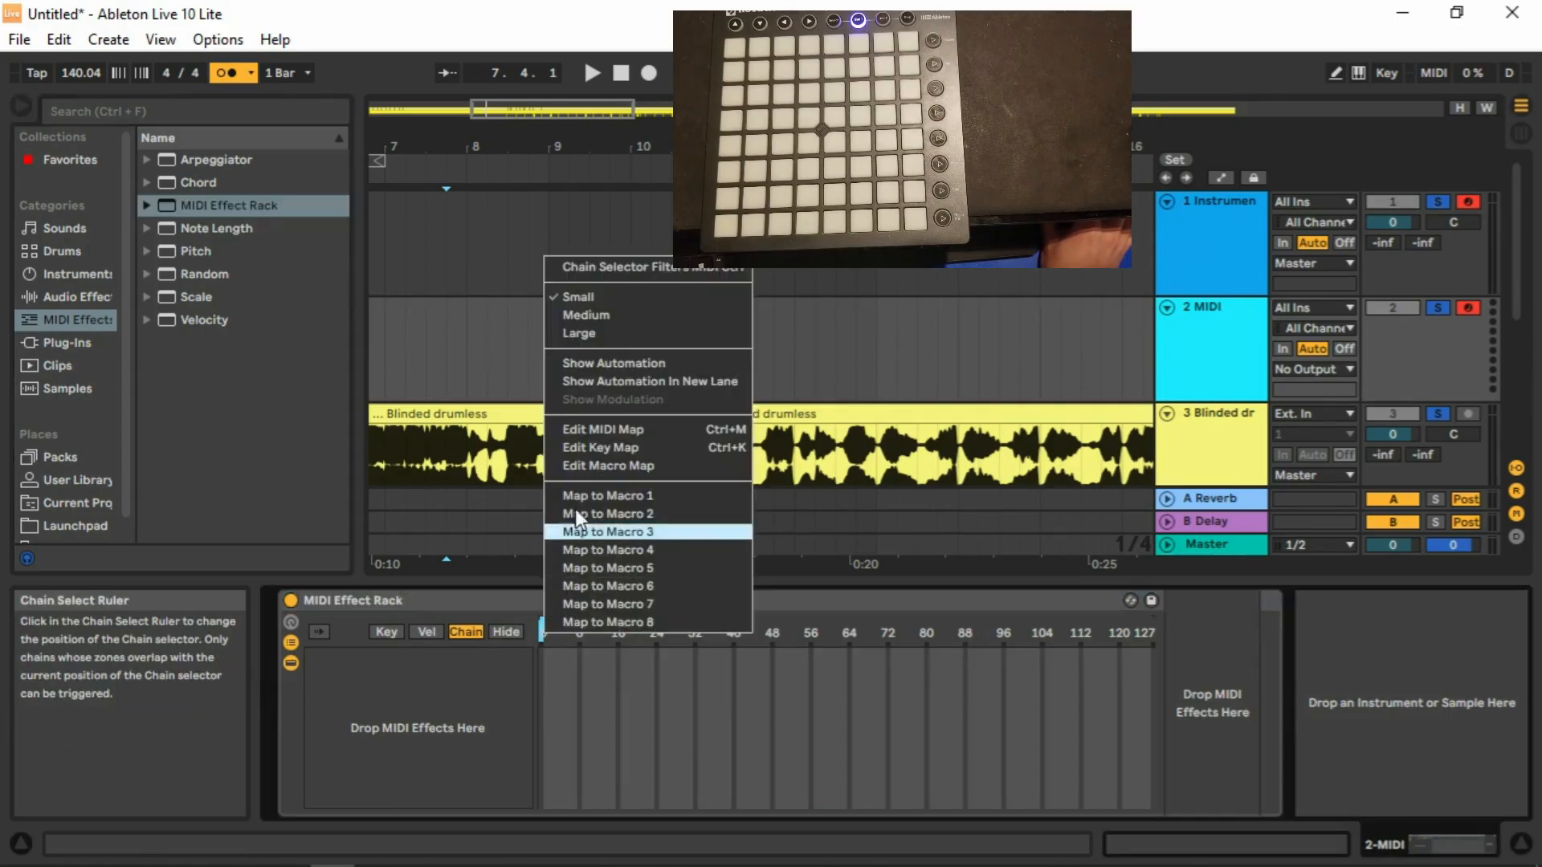
{"action": "left_click", "coordinate": [580, 496]}
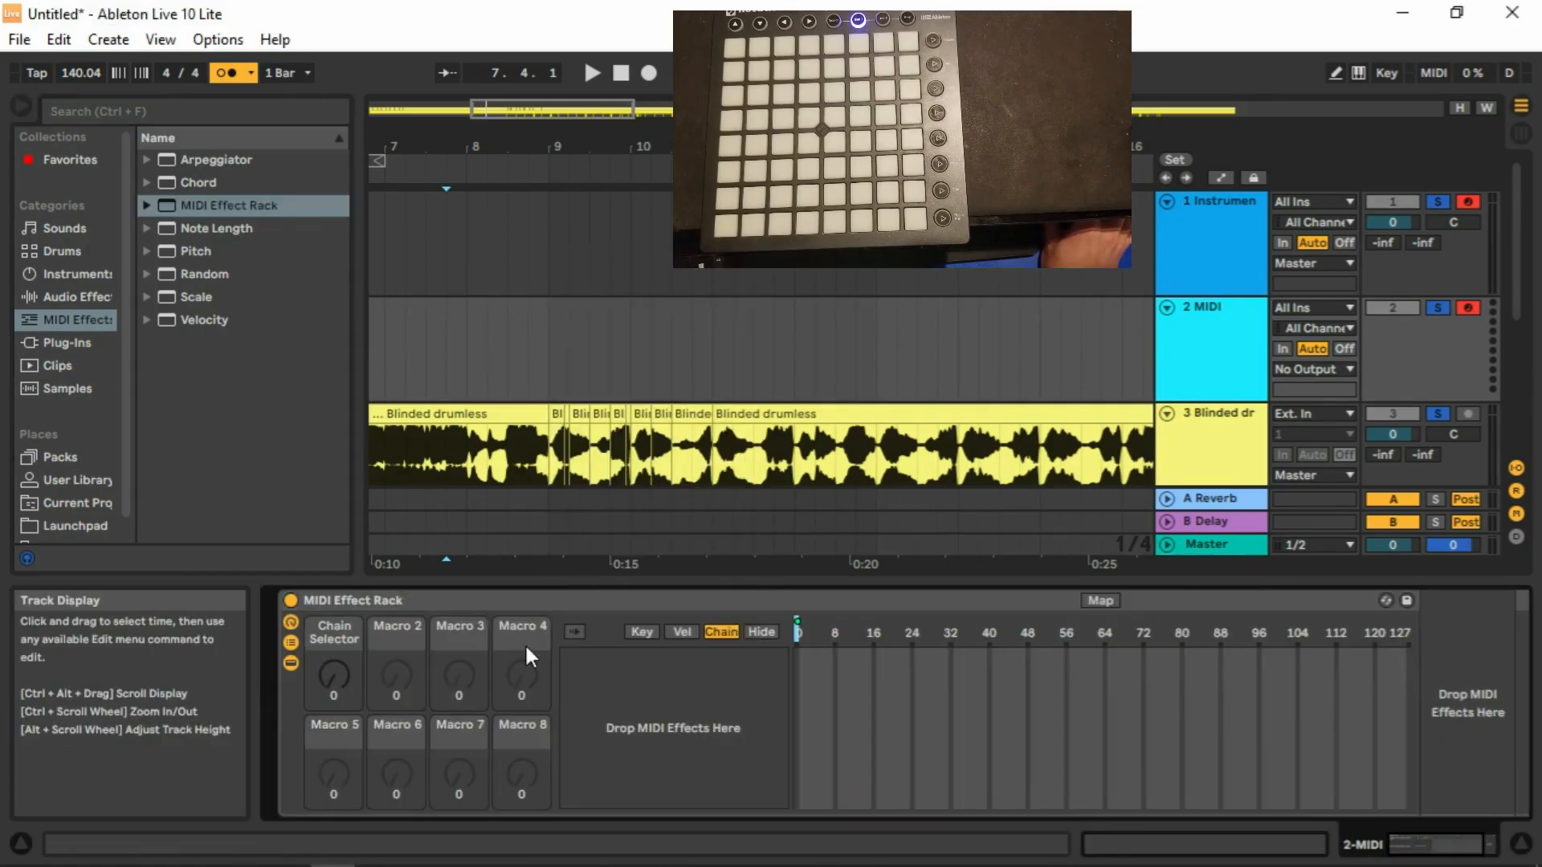
MIDI-map the rack's Chain Selector macro to Launchpad notes E6:B6 on channel 6 with a maximum of 7.
{"action": "left_click", "coordinate": [1421, 71]}
{"action": "left_click", "coordinate": [340, 681]}
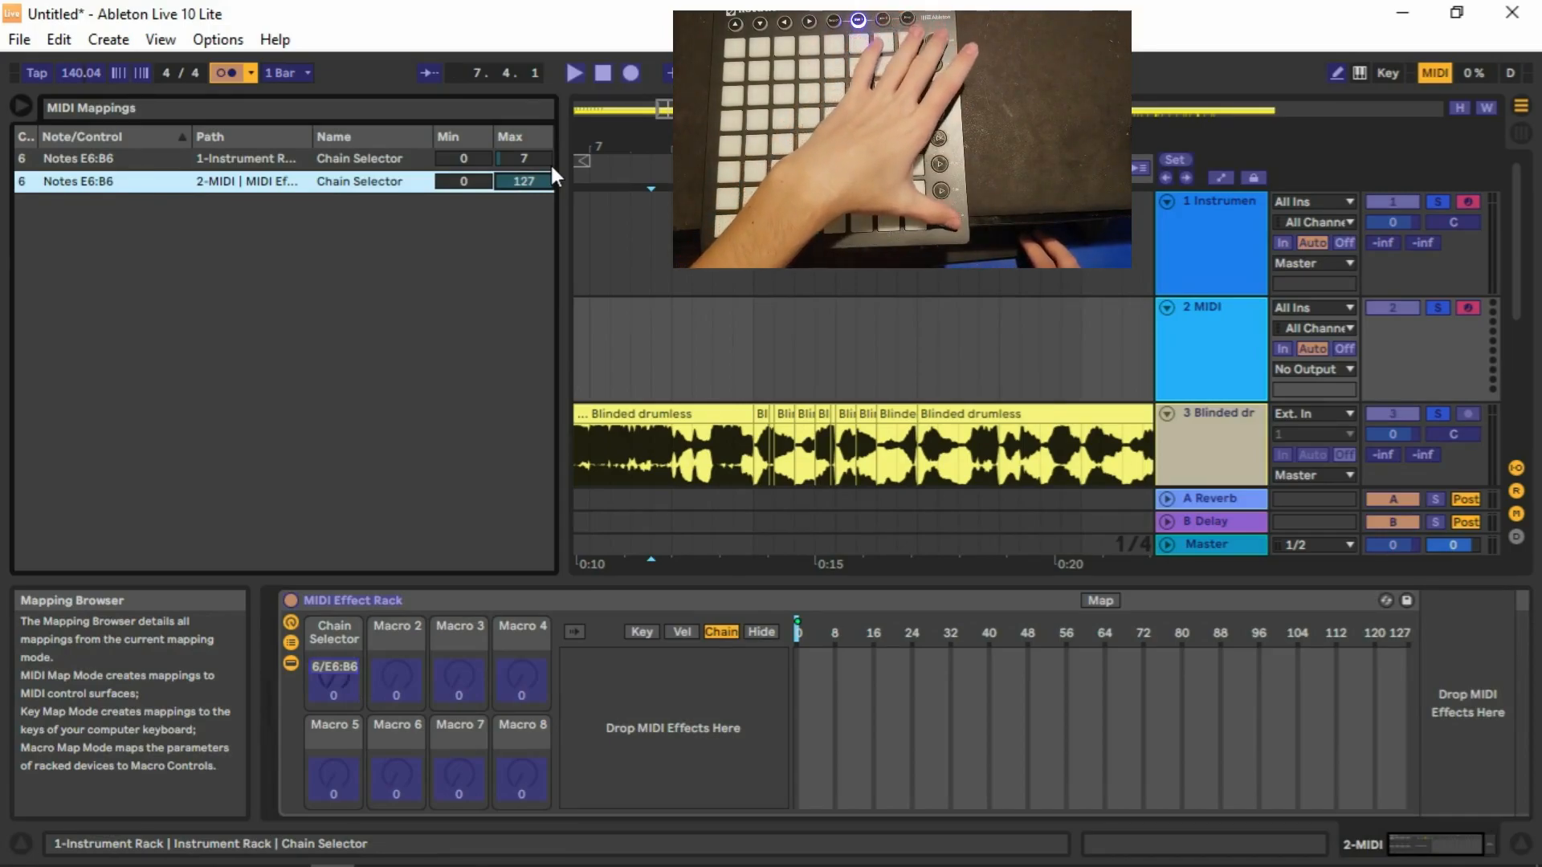
{"action": "type", "text": "7"}
{"action": "key", "text": "Return"}
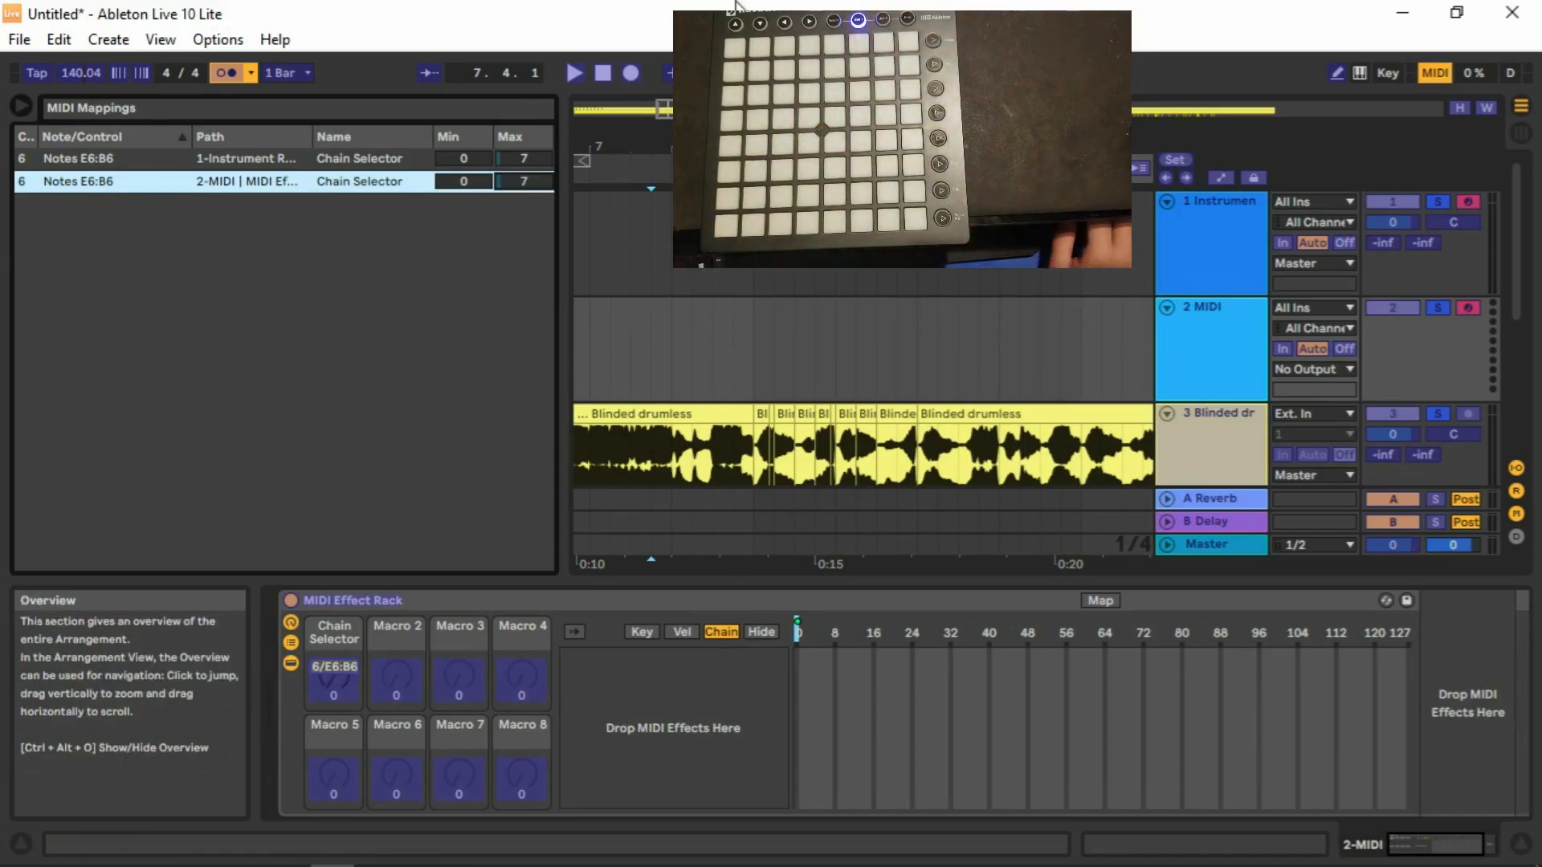
{"action": "left_click", "coordinate": [1435, 73]}
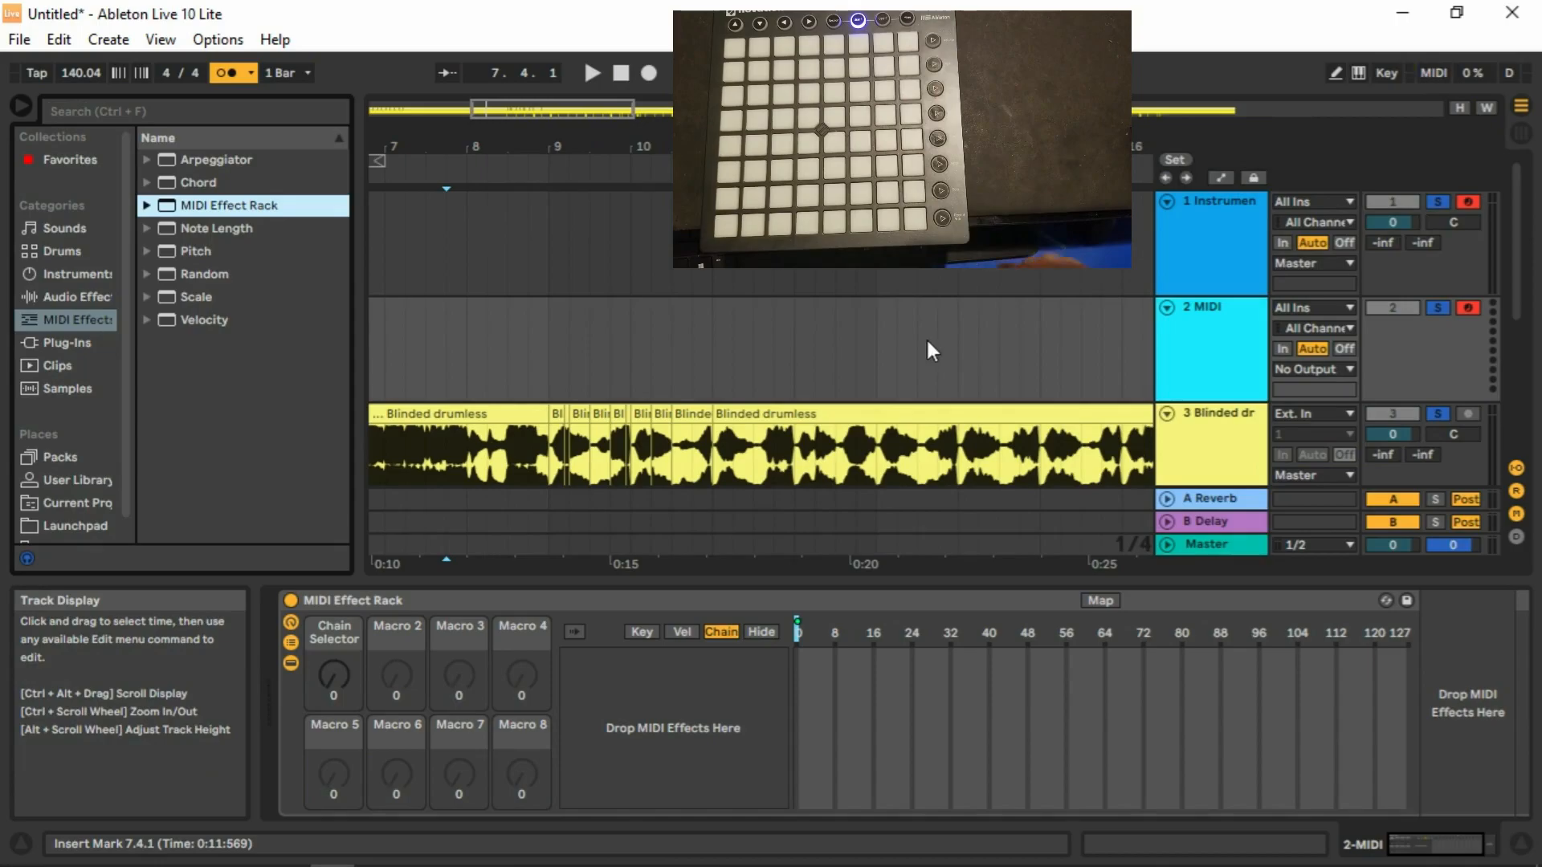
Create a chain in the MIDI Effect Rack and add a nested MIDI Effect Rack to it.
{"action": "right_click", "coordinate": [625, 667]}
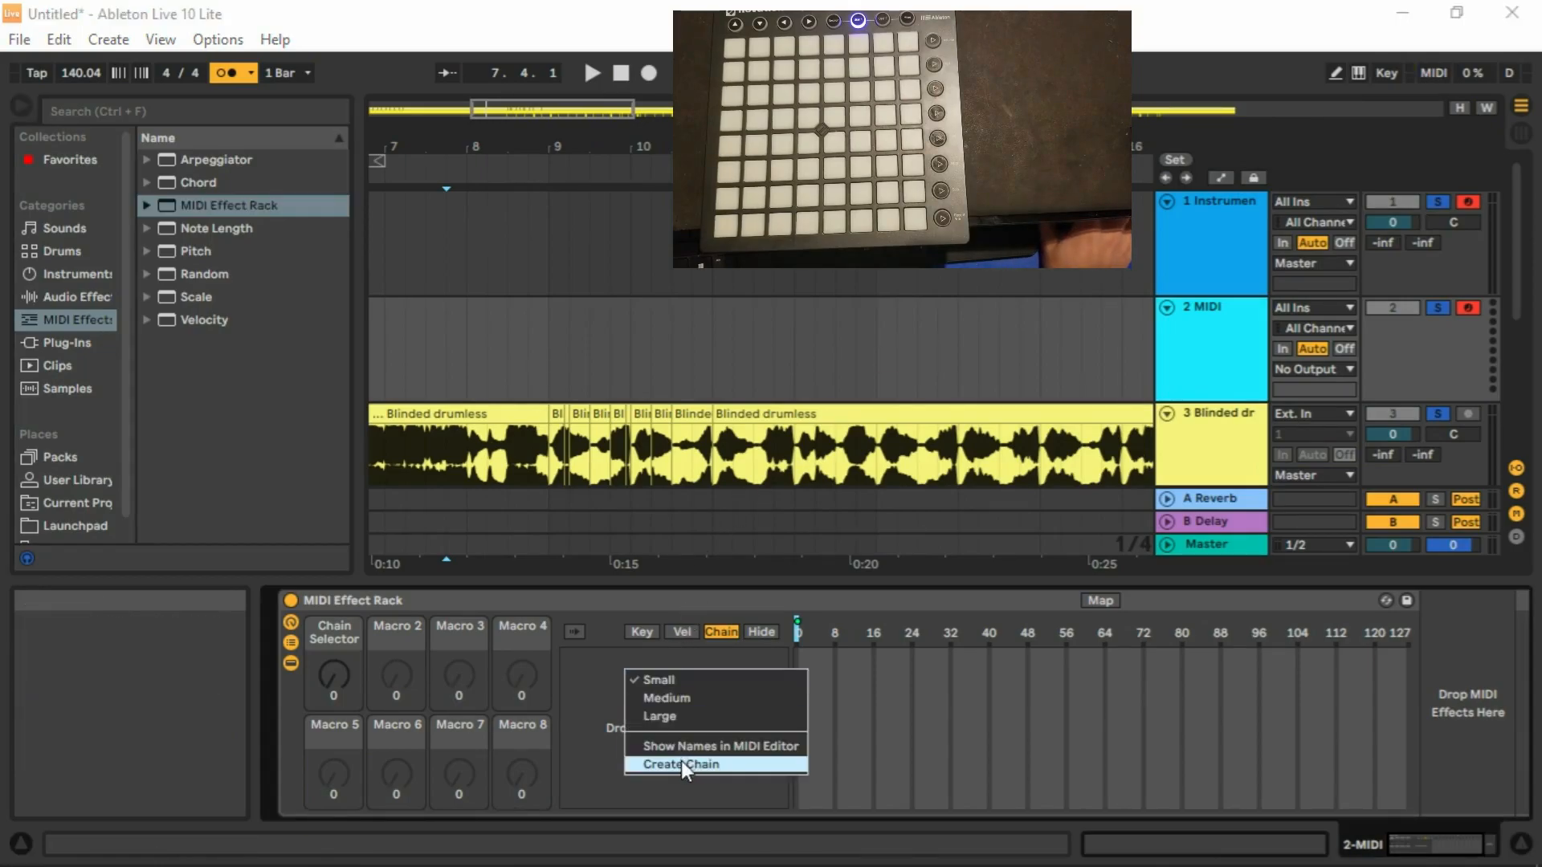
{"action": "left_click", "coordinate": [681, 761]}
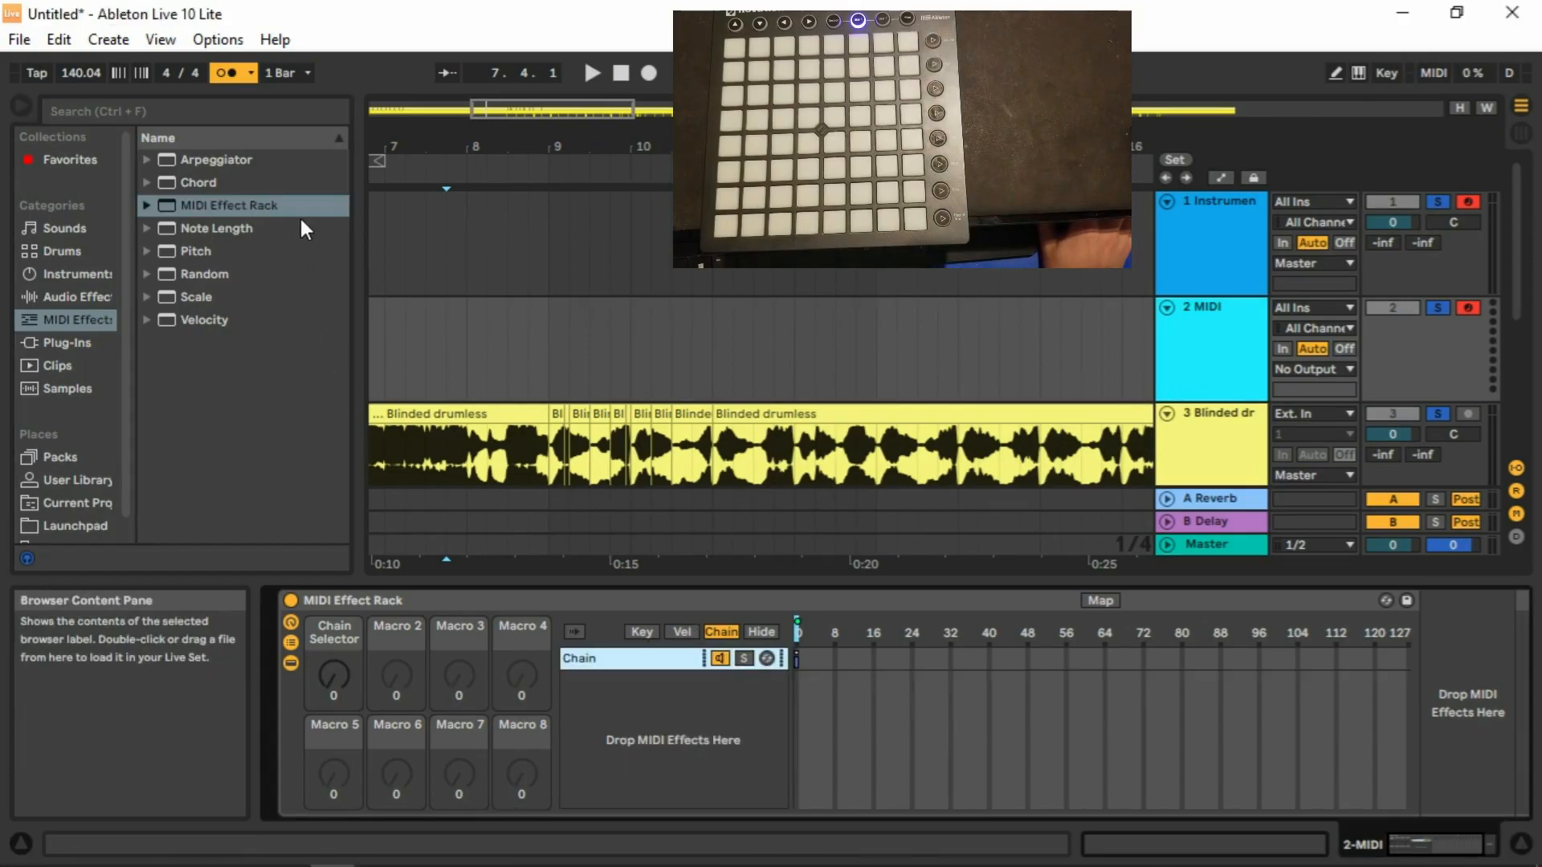
{"action": "left_click_drag", "start_coordinate": [206, 213], "coordinate": [1406, 669]}
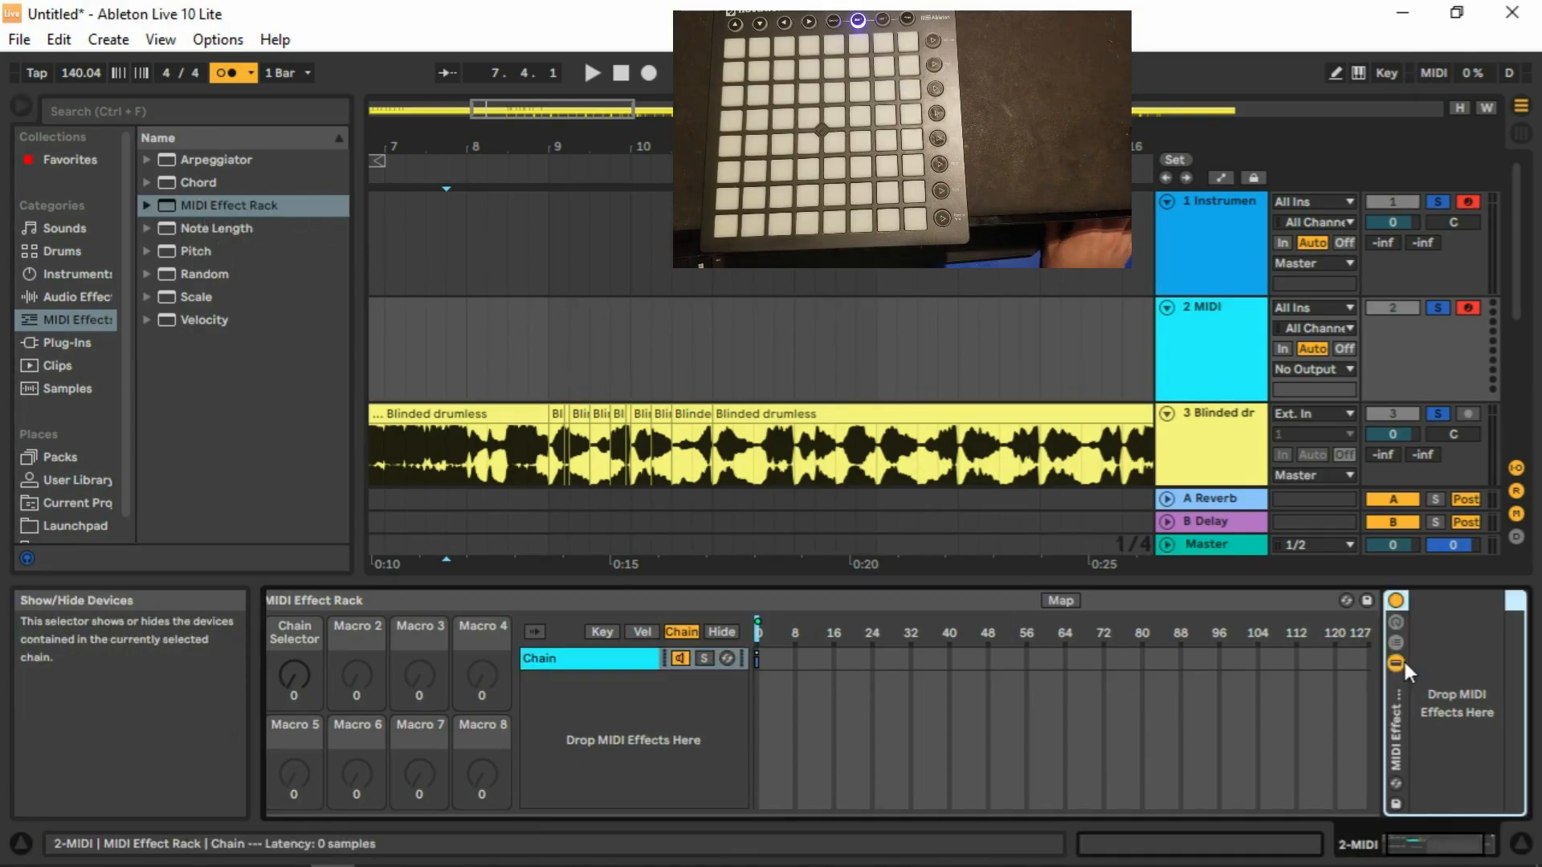
{"action": "left_click_drag", "start_coordinate": [1407, 844], "coordinate": [1423, 840]}
{"action": "left_click", "coordinate": [1241, 643]}
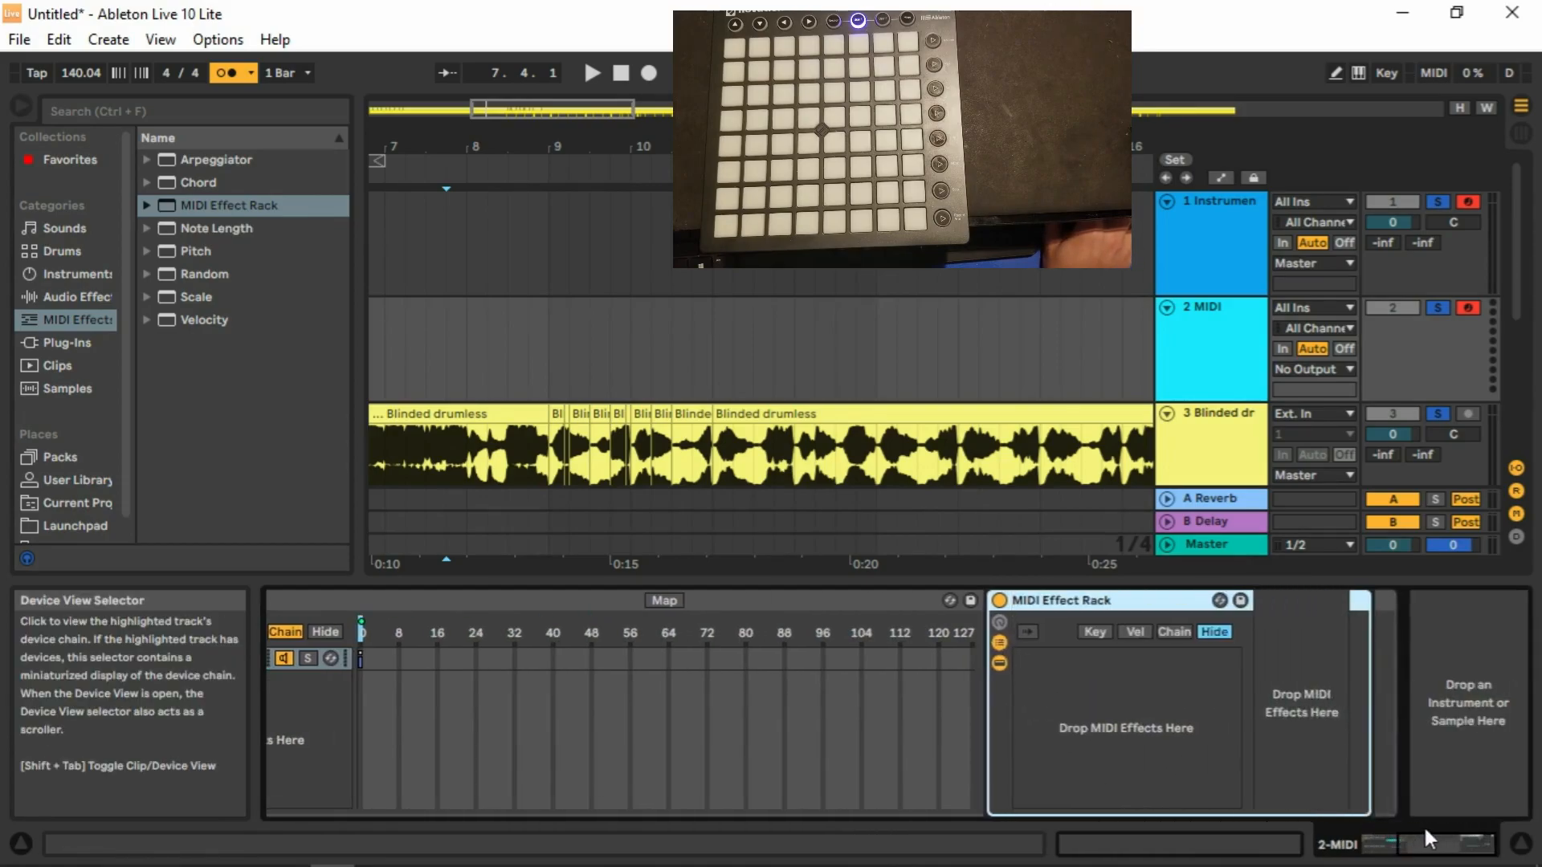
Show the nested MIDI Effect Rack's key zones and create a chain in it.
{"action": "left_click", "coordinate": [1092, 632]}
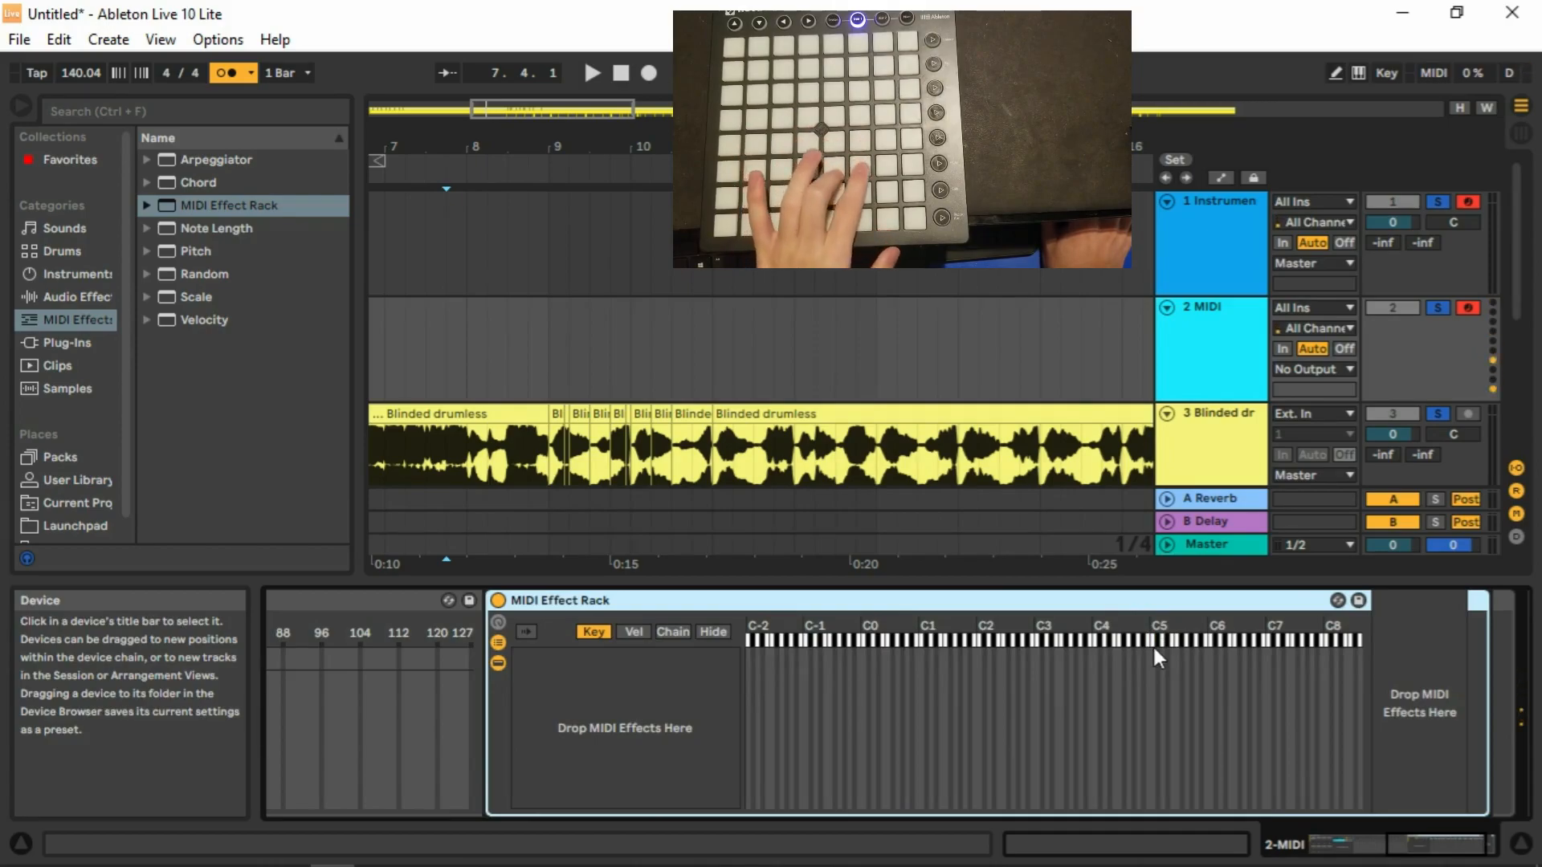
{"action": "right_click", "coordinate": [599, 673]}
{"action": "left_click", "coordinate": [630, 764]}
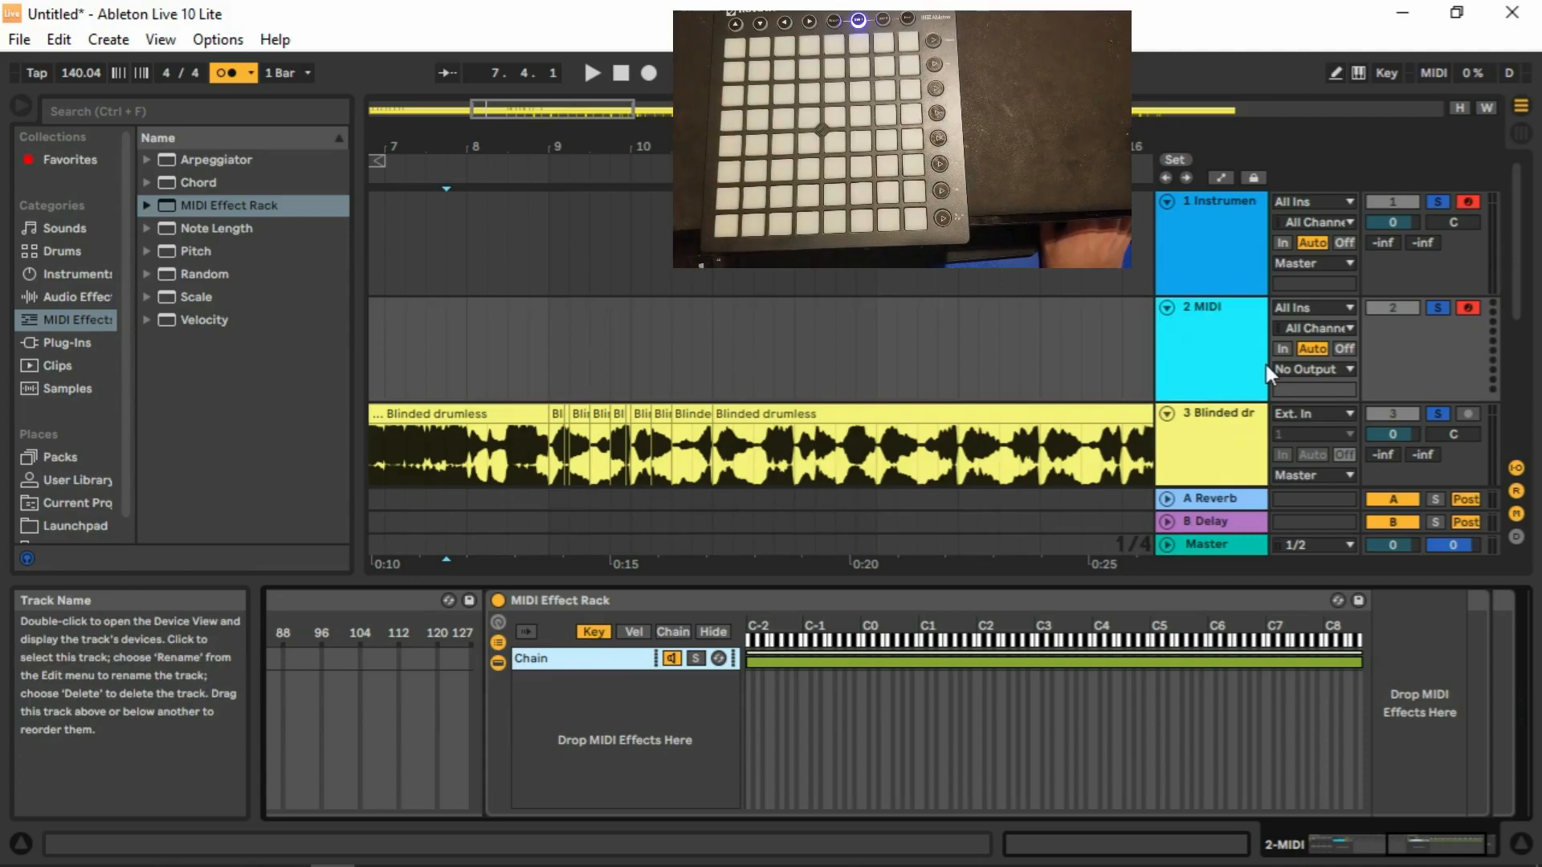
Route track 2 MIDI's output to Launchpad MK2 Output on Ch. 6.
{"action": "left_click", "coordinate": [1349, 369]}
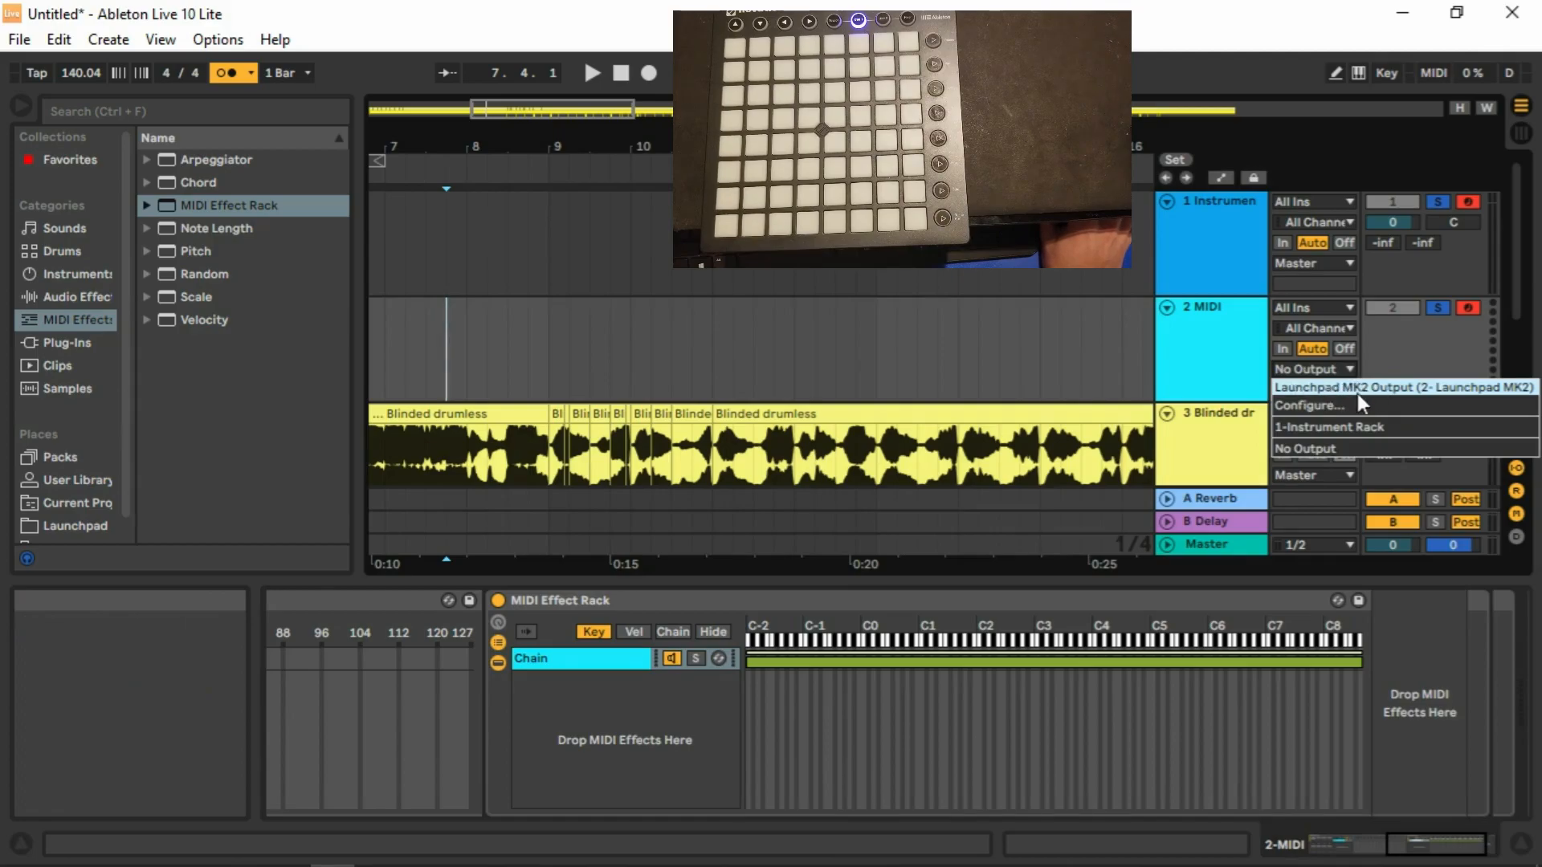
{"action": "left_click", "coordinate": [1357, 394]}
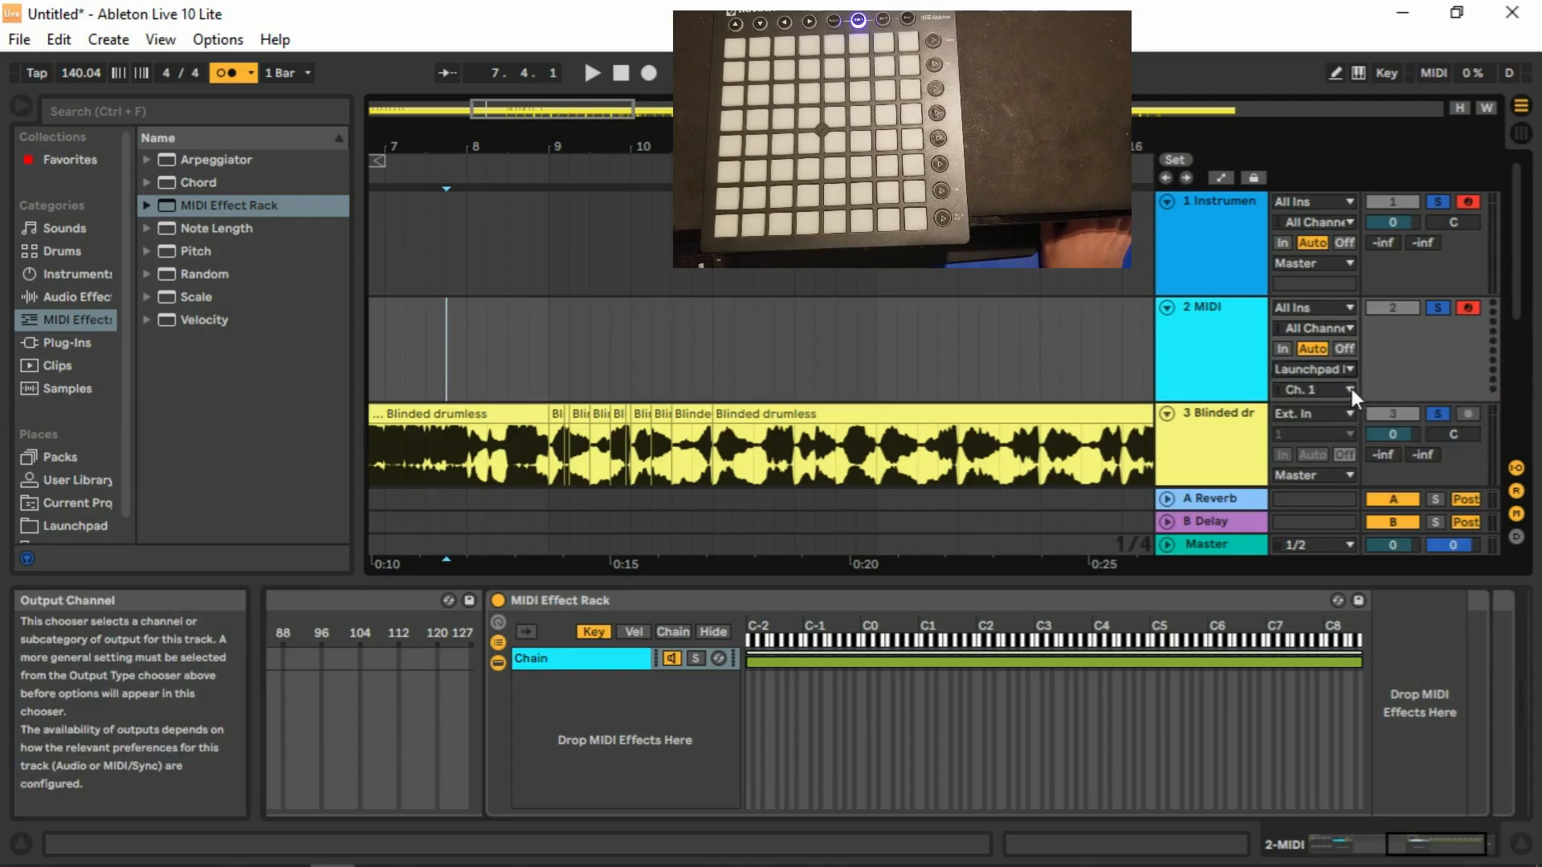
{"action": "left_click", "coordinate": [1350, 388]}
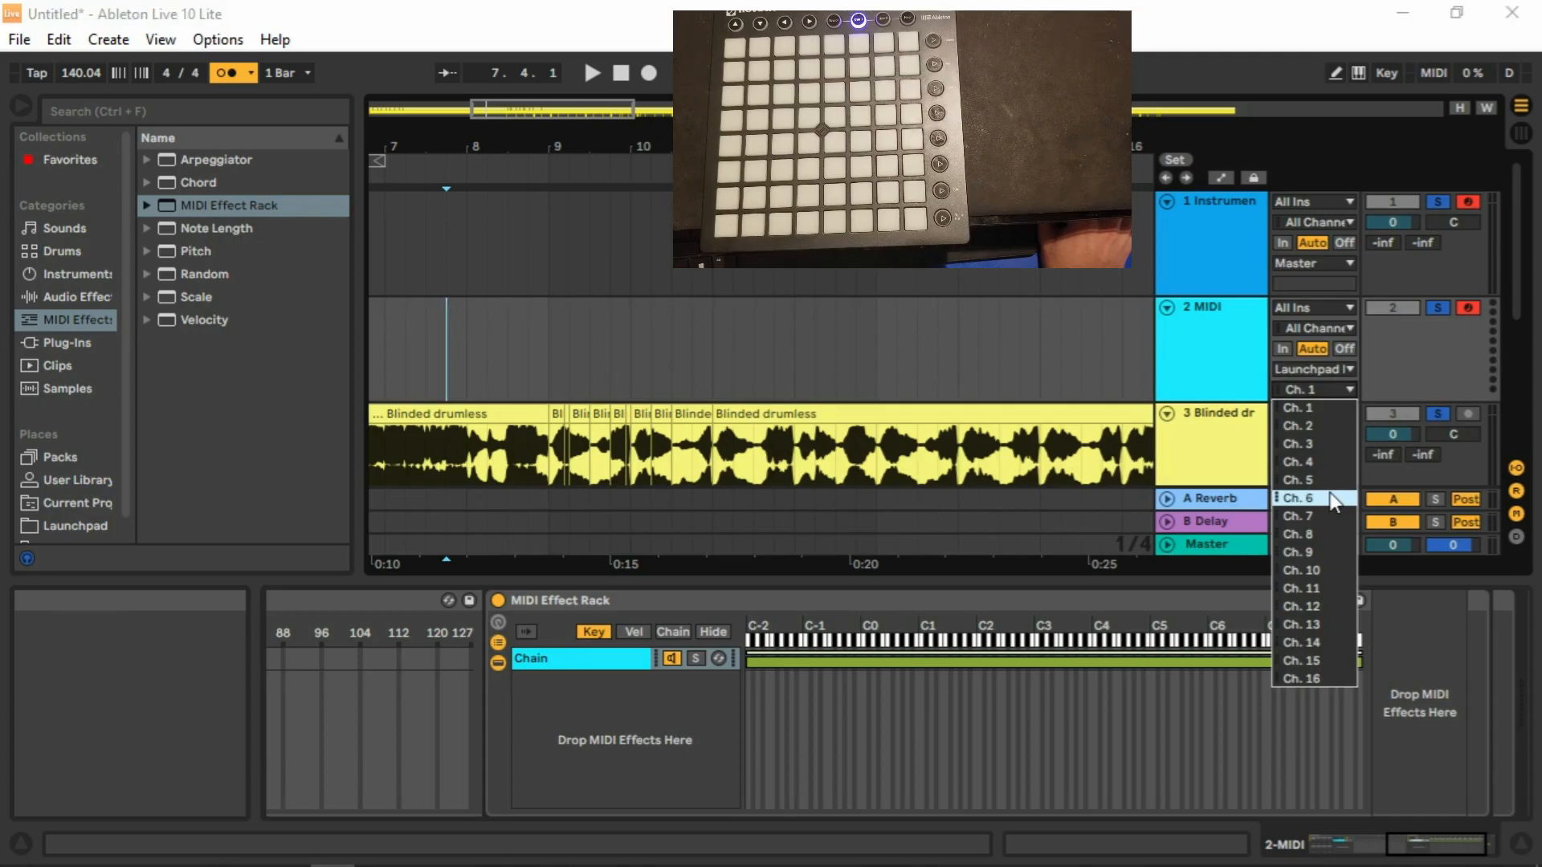
{"action": "left_click", "coordinate": [1300, 498]}
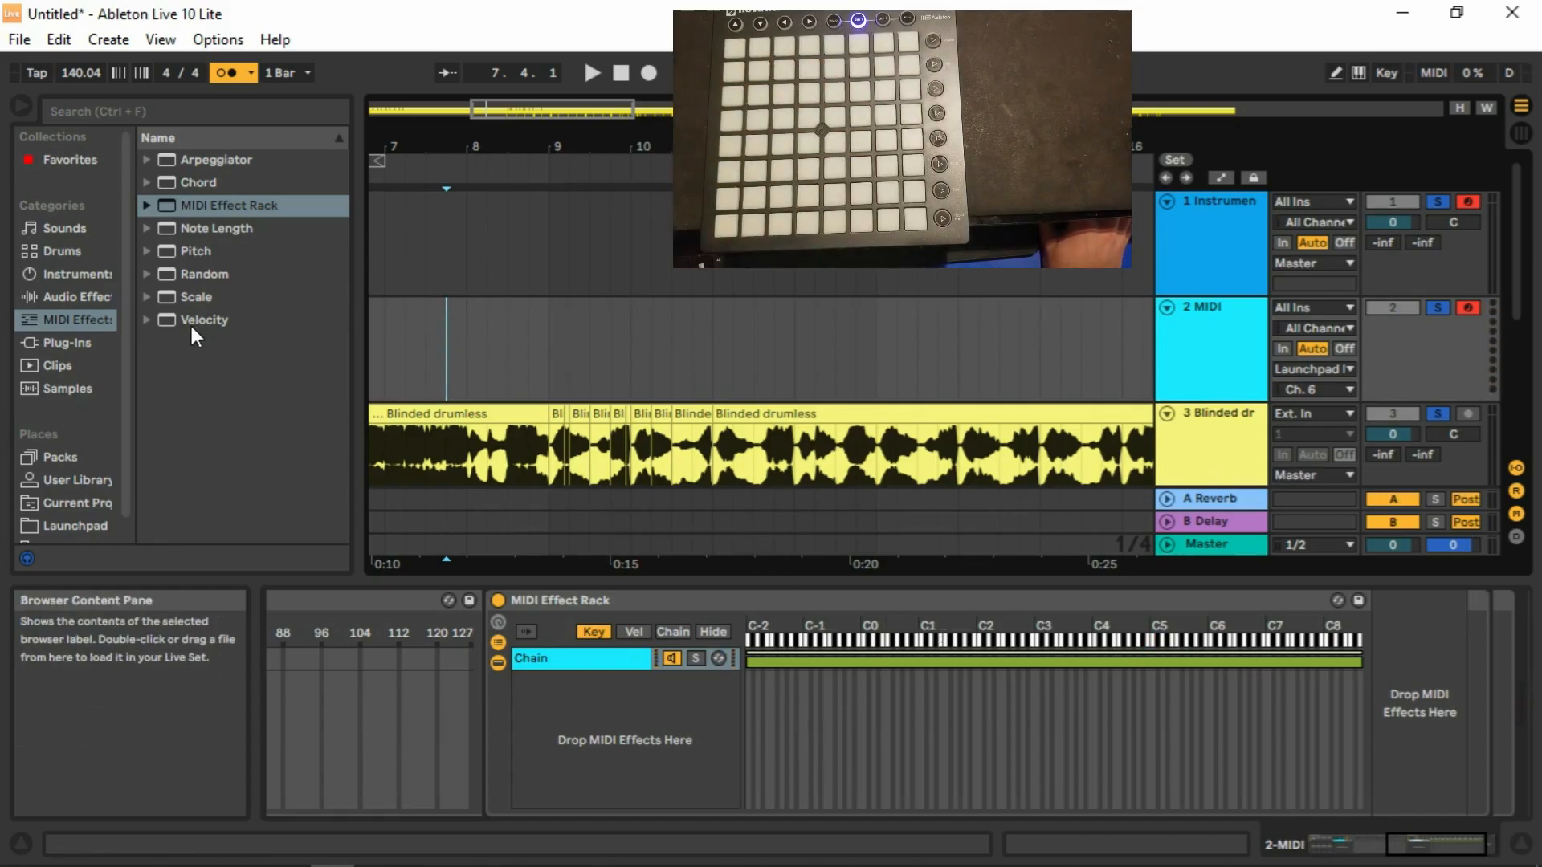
Add a Velocity effect to the nested rack's chain and set its Out Hi to 10.
{"action": "left_click_drag", "start_coordinate": [191, 322], "coordinate": [1413, 707]}
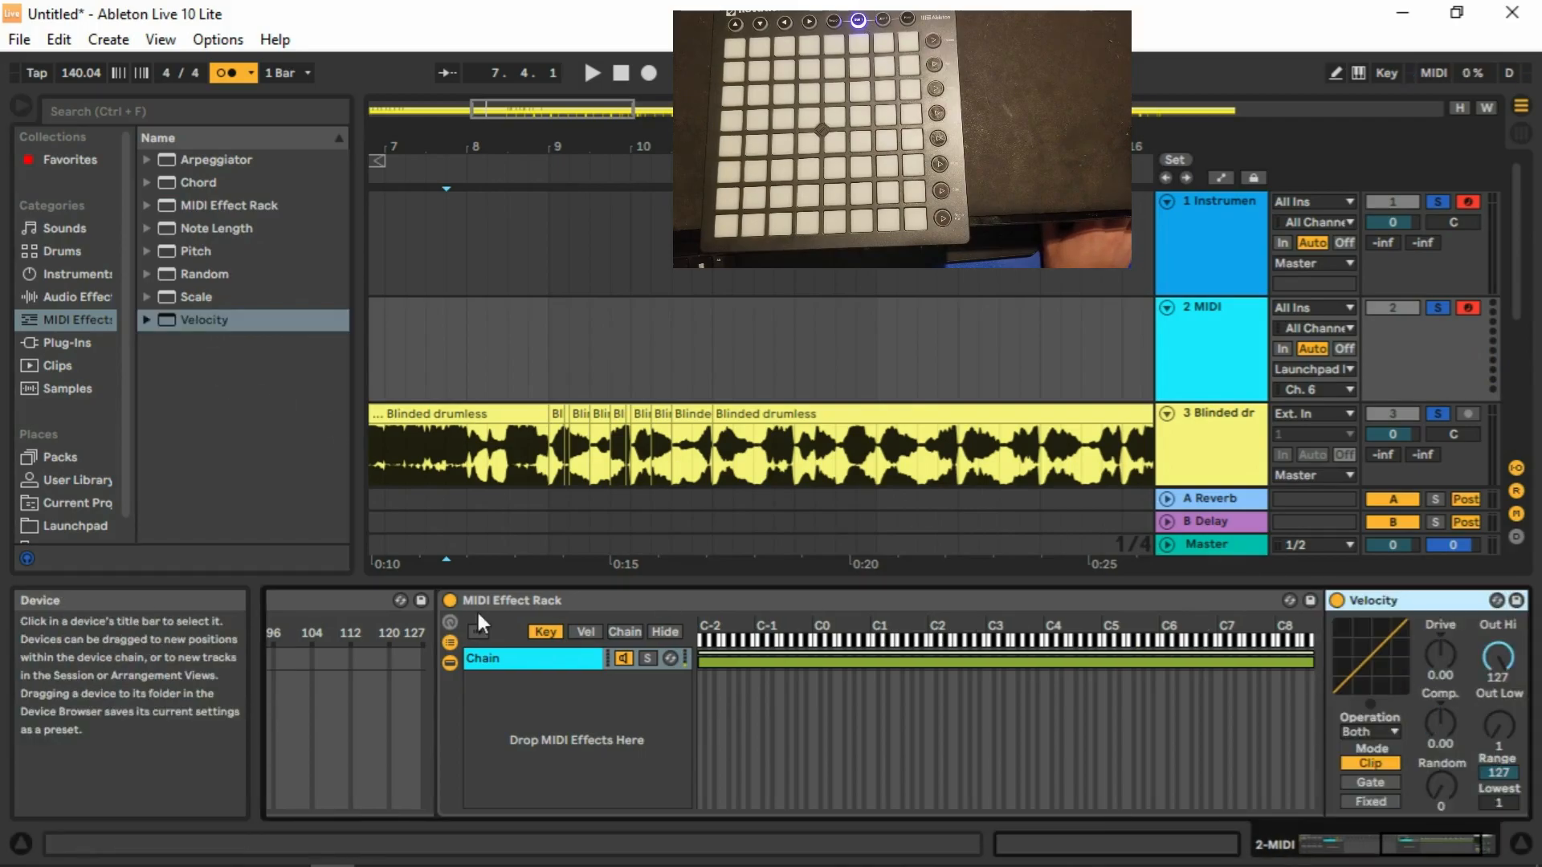
{"action": "left_click", "coordinate": [1447, 835]}
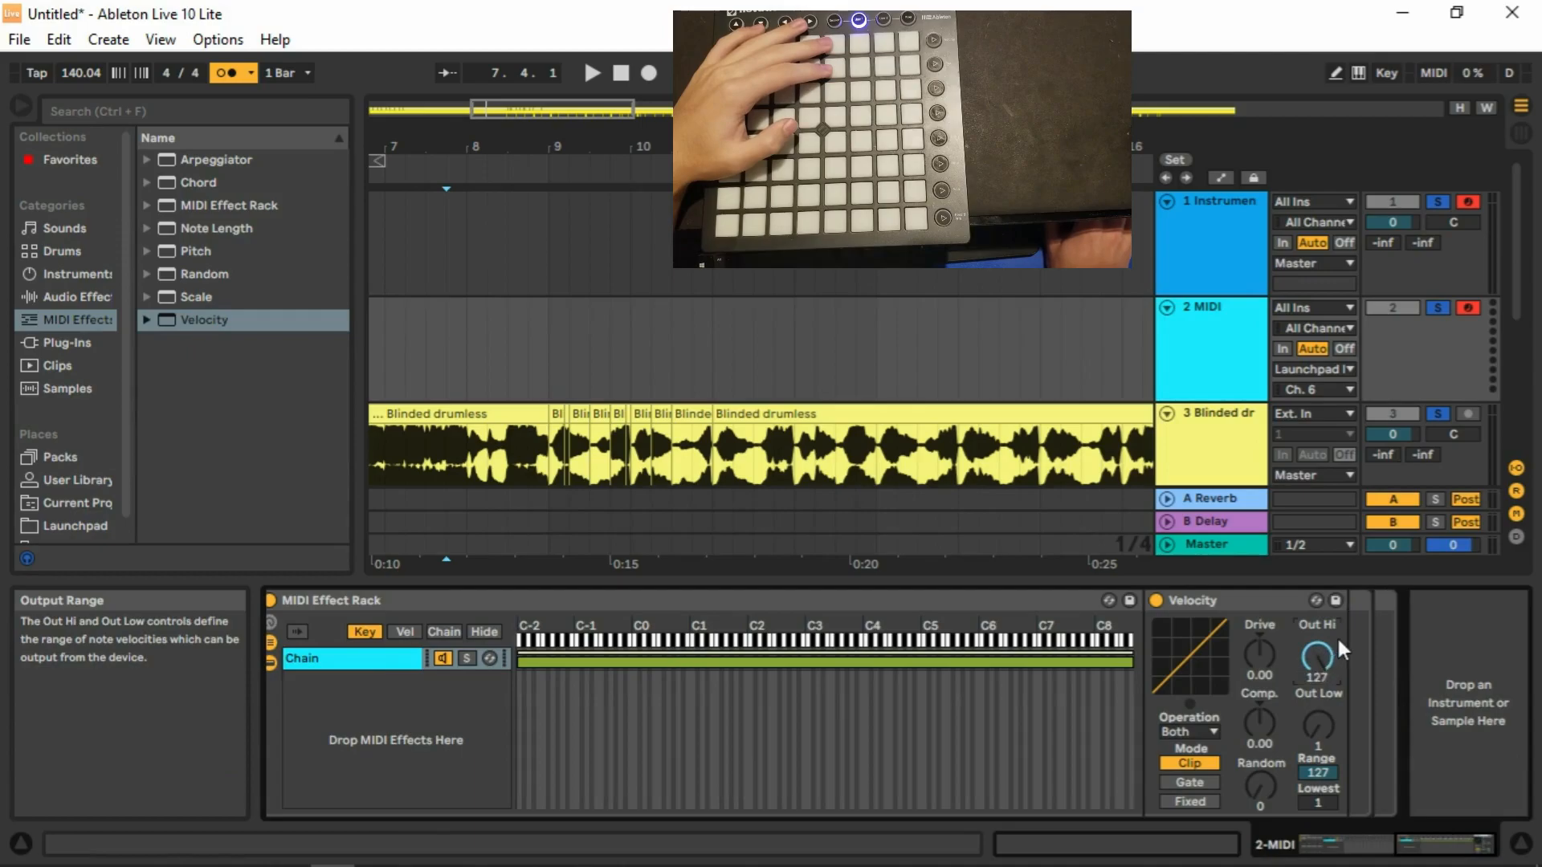
{"action": "scroll", "coordinate": [1336, 635], "scroll_direction": "down", "scroll_amount": 1}
{"action": "scroll", "coordinate": [1336, 635], "scroll_direction": "down", "scroll_amount": 1}
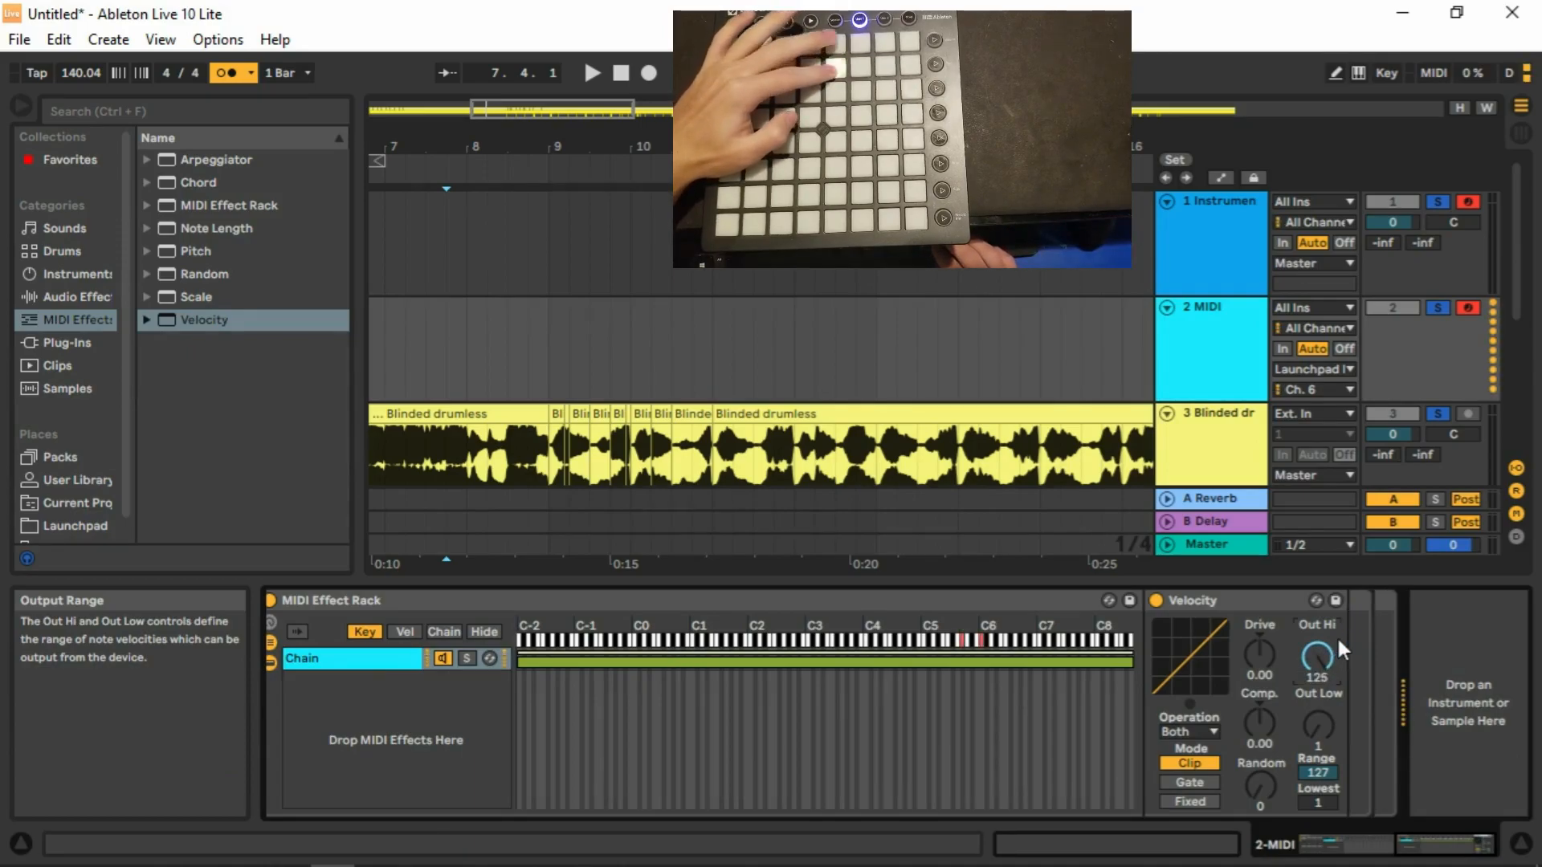
{"action": "scroll", "coordinate": [1336, 634], "scroll_direction": "down", "scroll_amount": 2}
{"action": "scroll", "coordinate": [1336, 634], "scroll_direction": "down", "scroll_amount": 4}
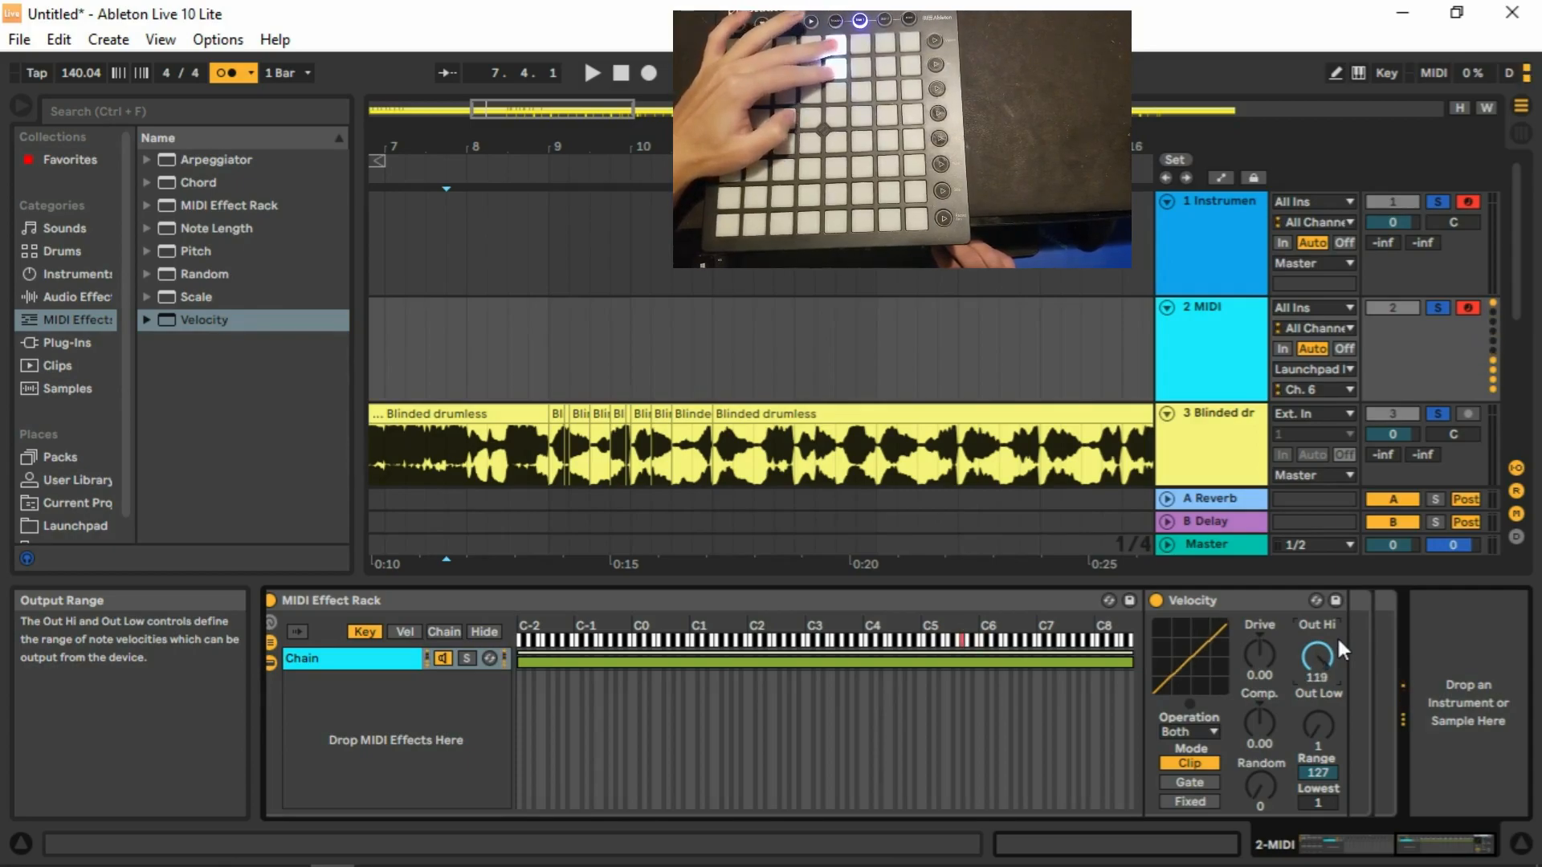
{"action": "scroll", "coordinate": [1336, 635], "scroll_direction": "down", "scroll_amount": 11}
{"action": "scroll", "coordinate": [1336, 634], "scroll_direction": "down", "scroll_amount": 20}
{"action": "scroll", "coordinate": [1337, 635], "scroll_direction": "down", "scroll_amount": 20}
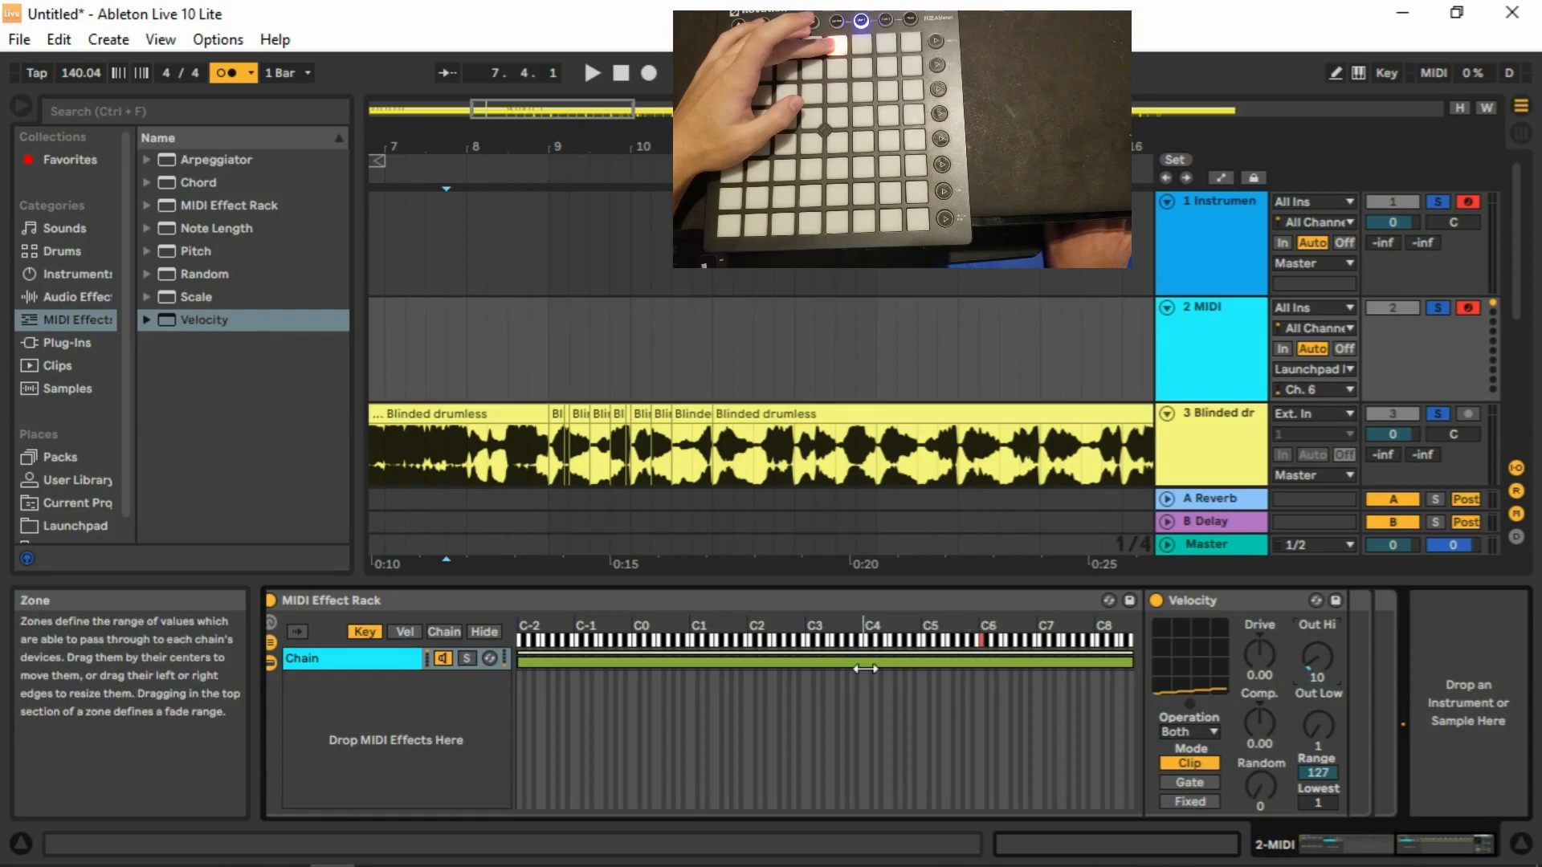
Limit the nested chain's key zone to the range from C5 to just above C6 and select its Velocity effect.
{"action": "double_click", "coordinate": [832, 661]}
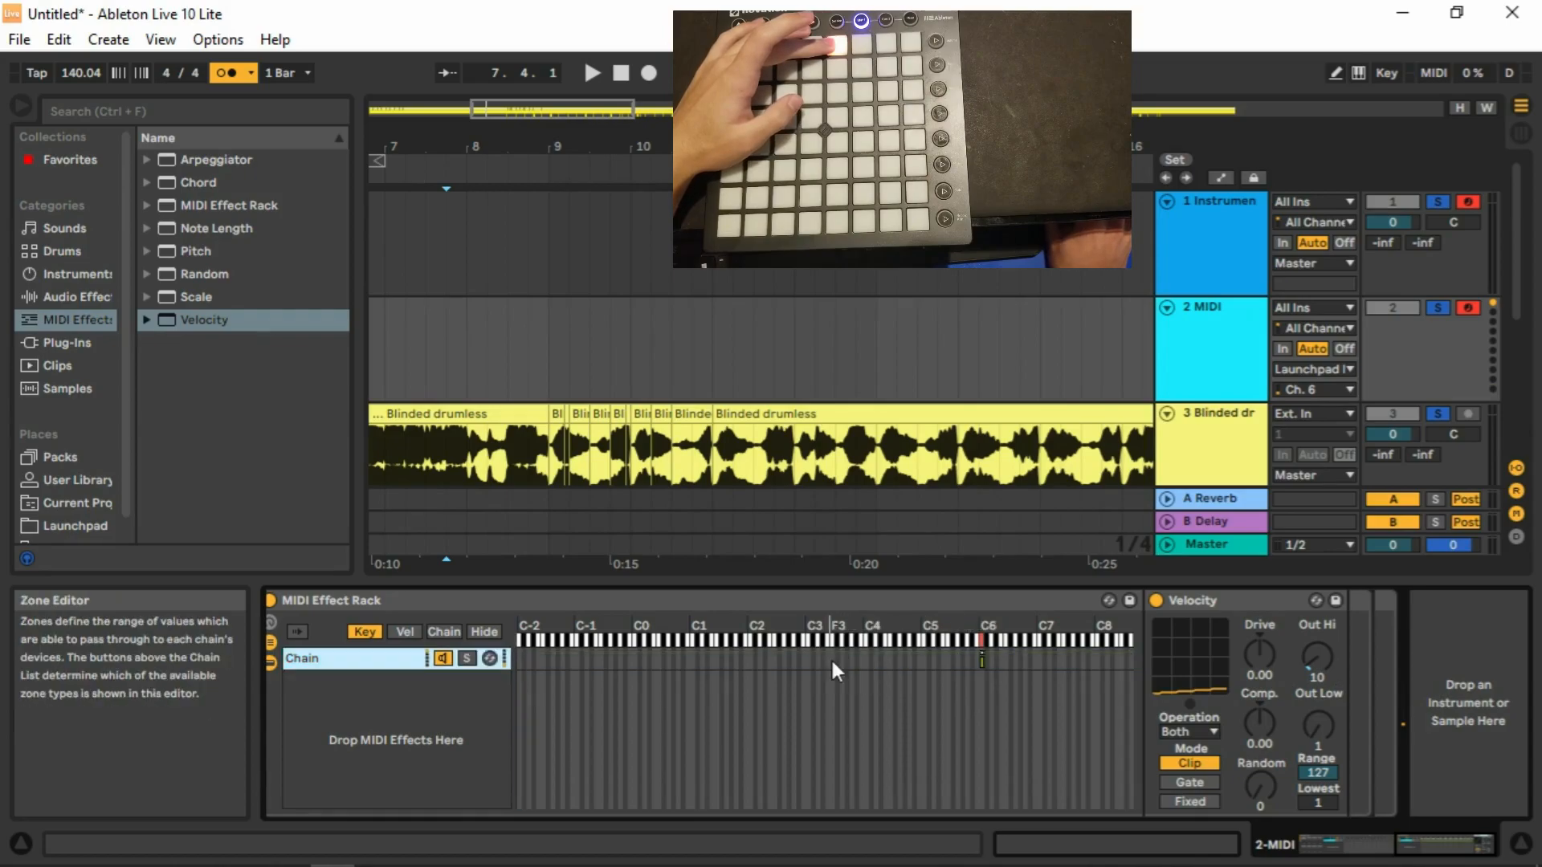
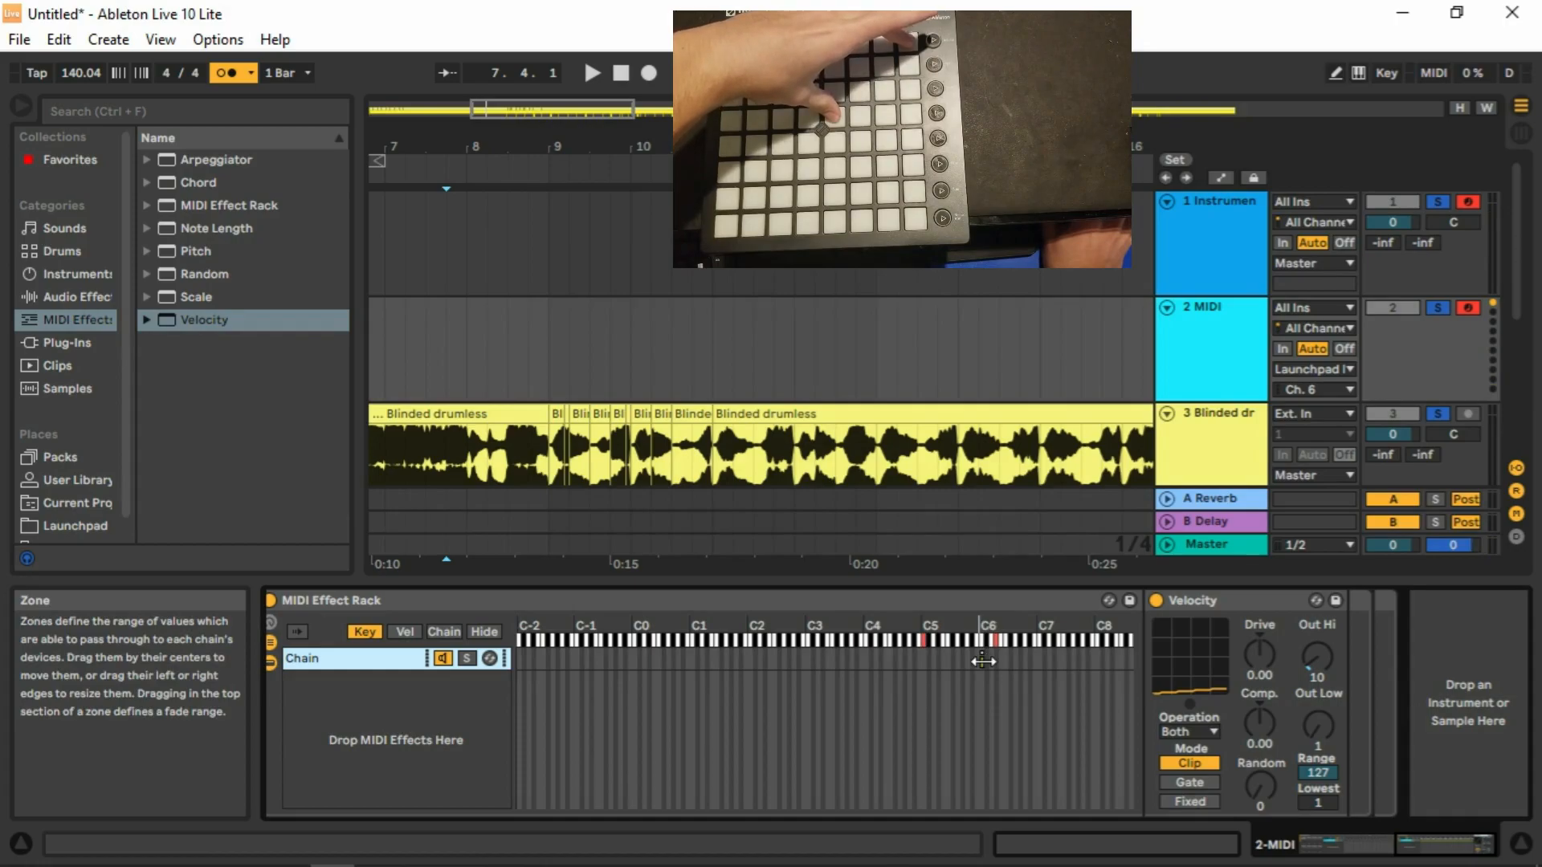
{"action": "left_click", "coordinate": [983, 661]}
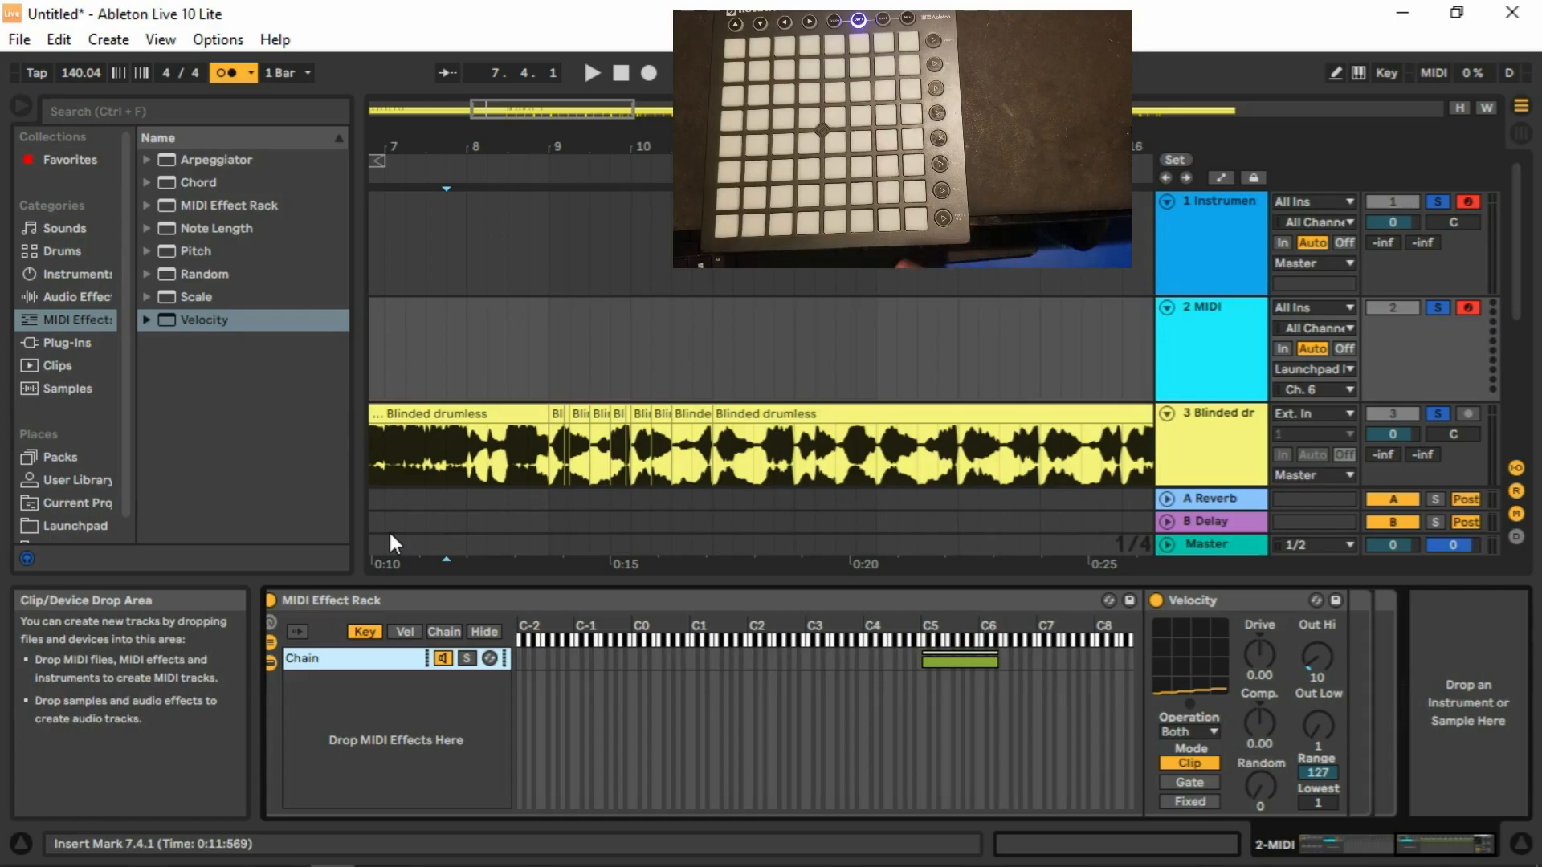
{"action": "left_click", "coordinate": [1205, 601]}
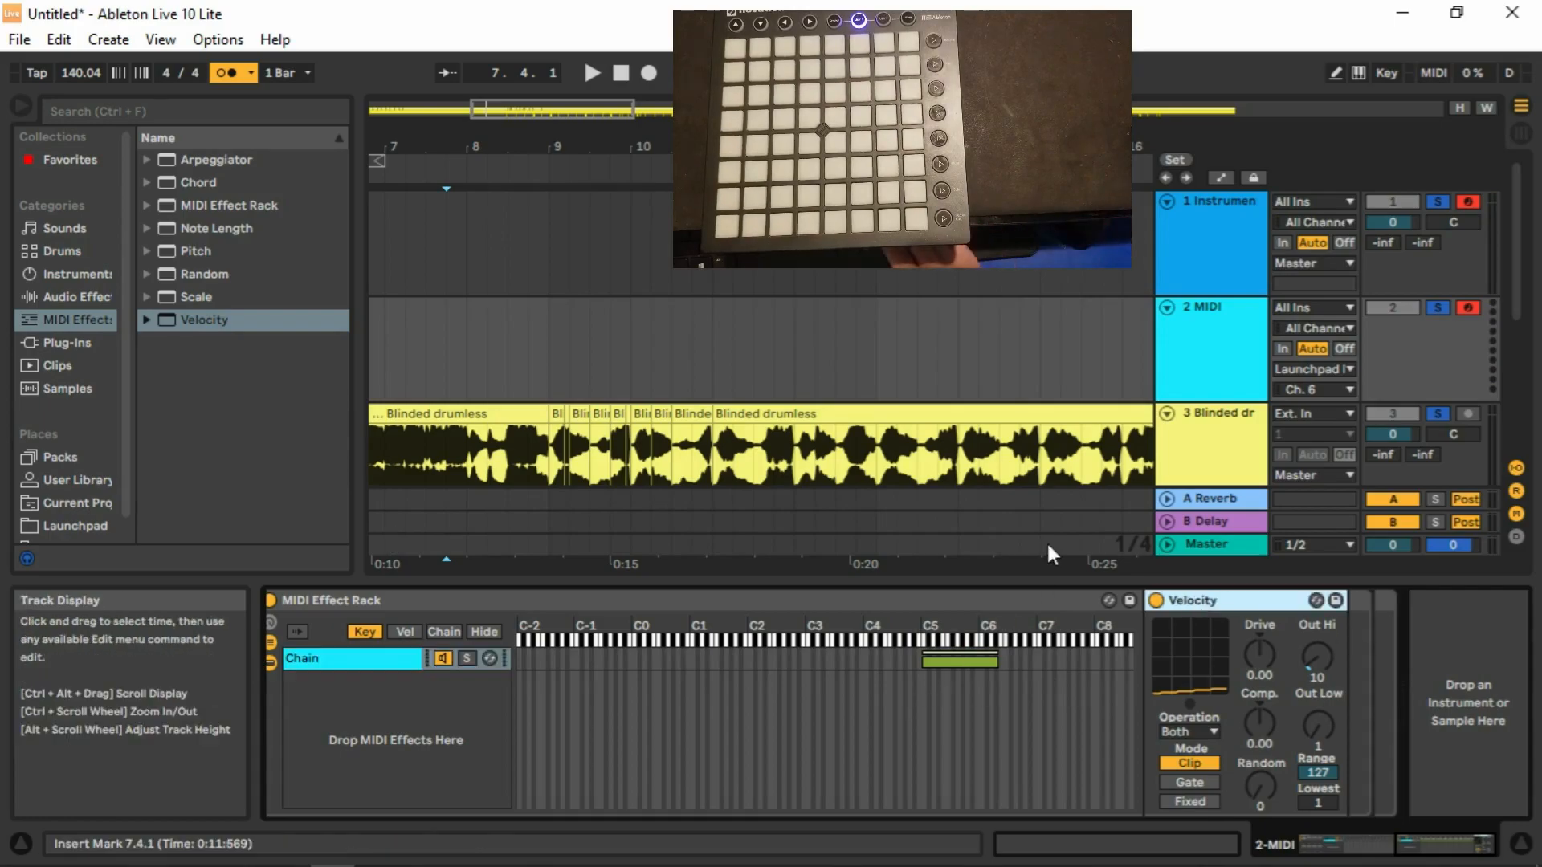
Delete the nested chain's Velocity effect and narrow the chain's key zone to the single key C5.
{"action": "key", "text": "Delete"}
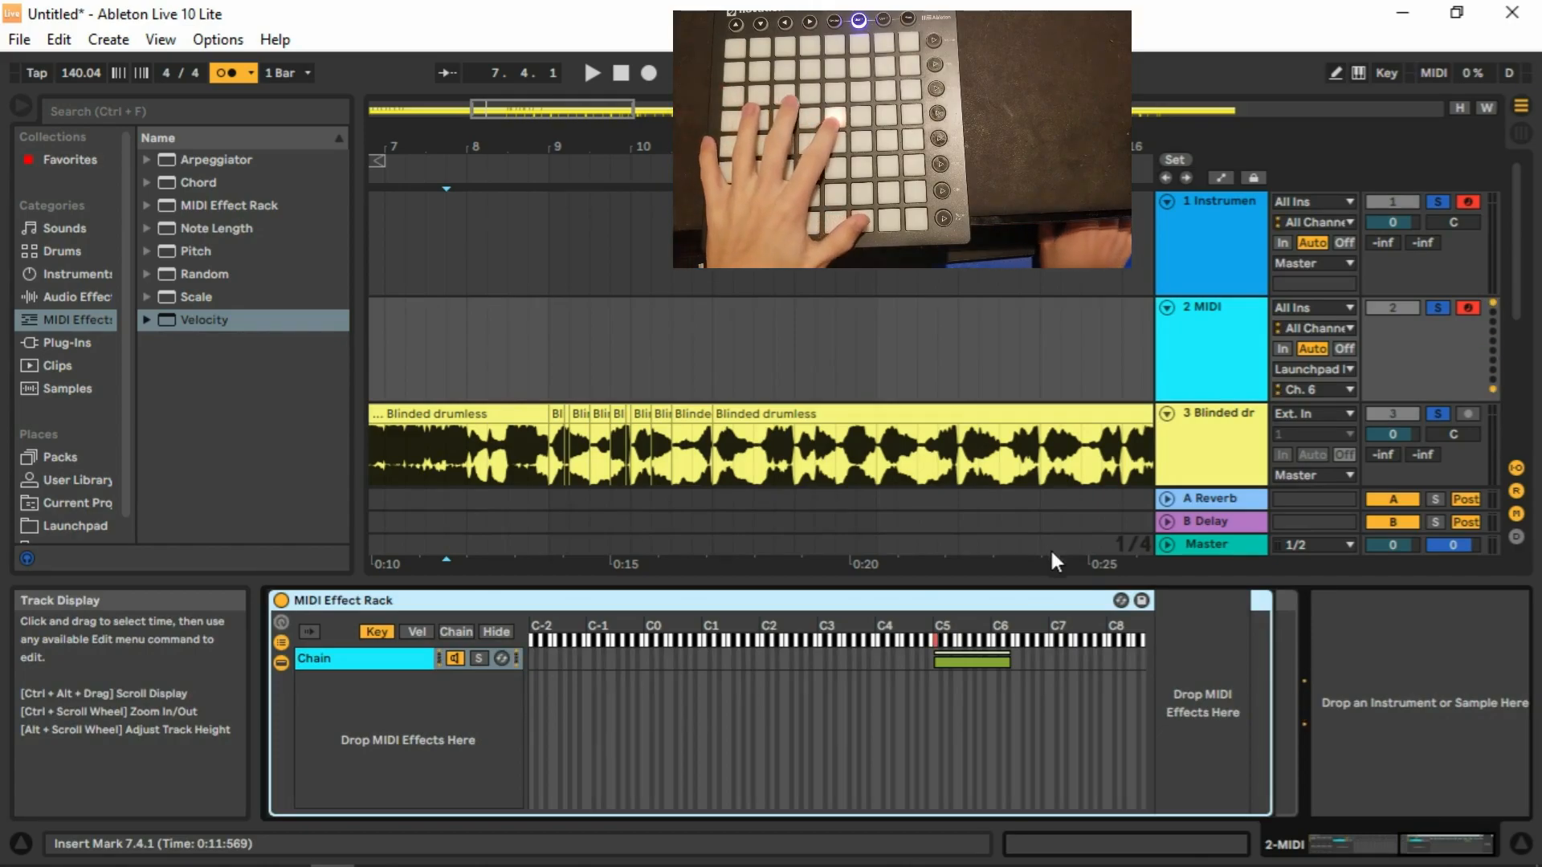
{"action": "left_click_drag", "start_coordinate": [1009, 662], "coordinate": [937, 663]}
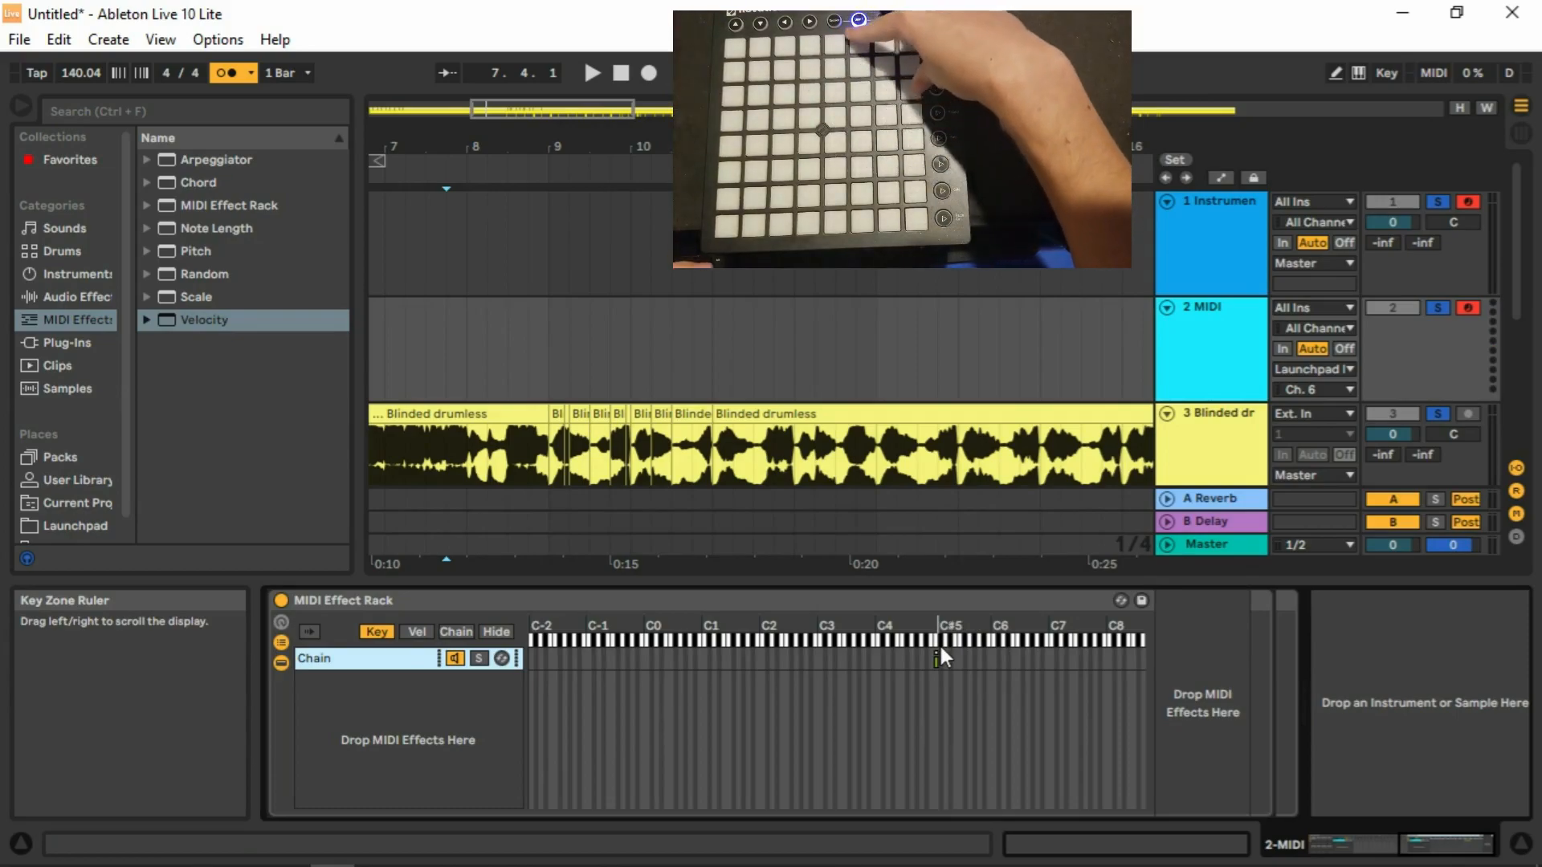
Add an Arpeggiator and a MIDI Effect Rack after it to the chain, and show the new rack's chain list and key zones.
{"action": "left_click_drag", "start_coordinate": [217, 159], "coordinate": [1200, 668]}
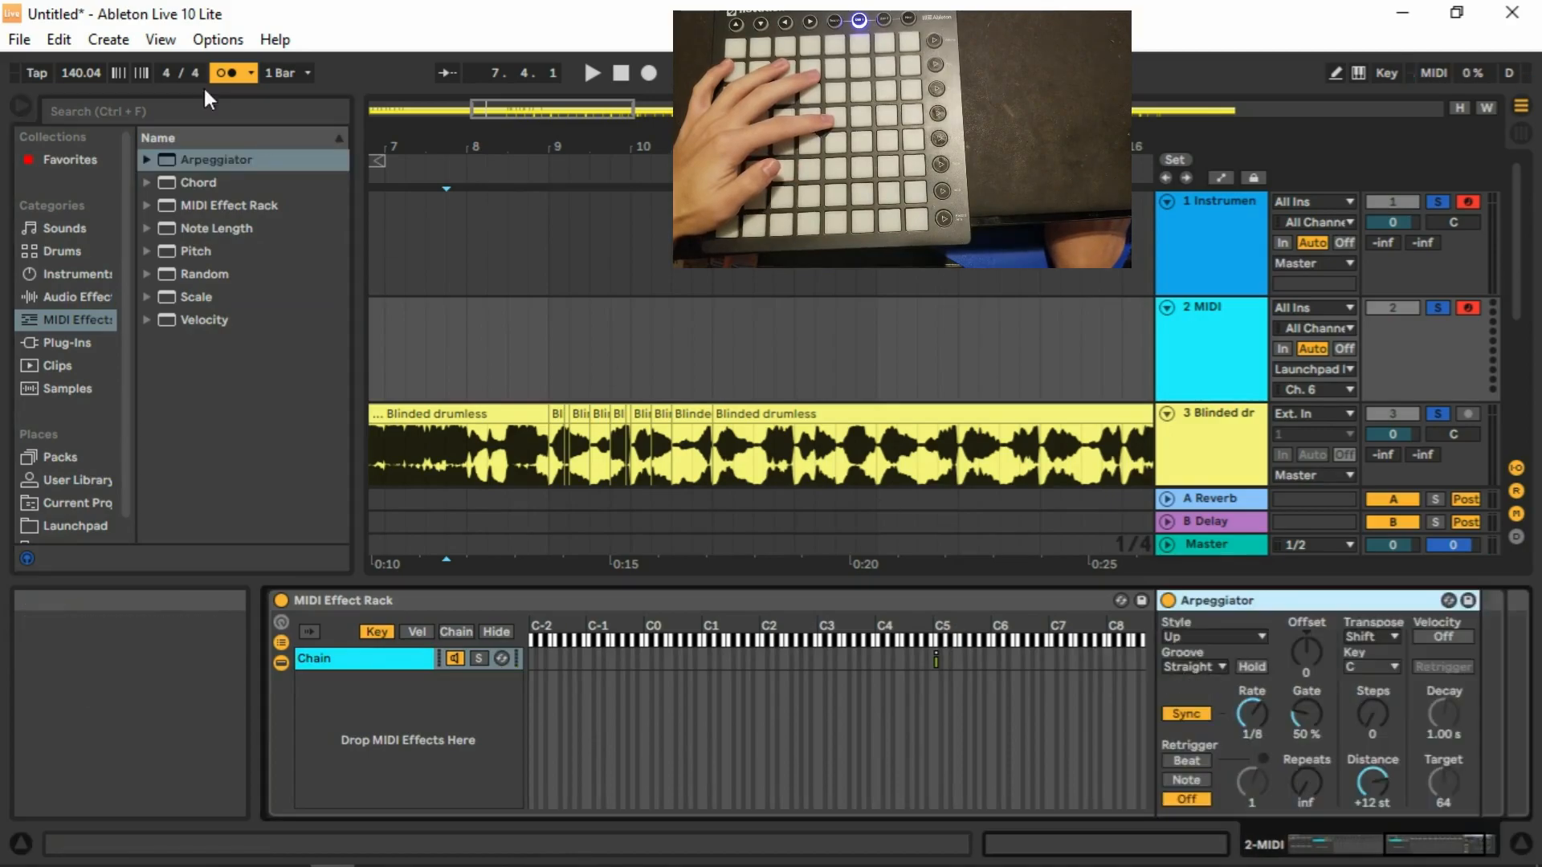
{"action": "left_click", "coordinate": [227, 205]}
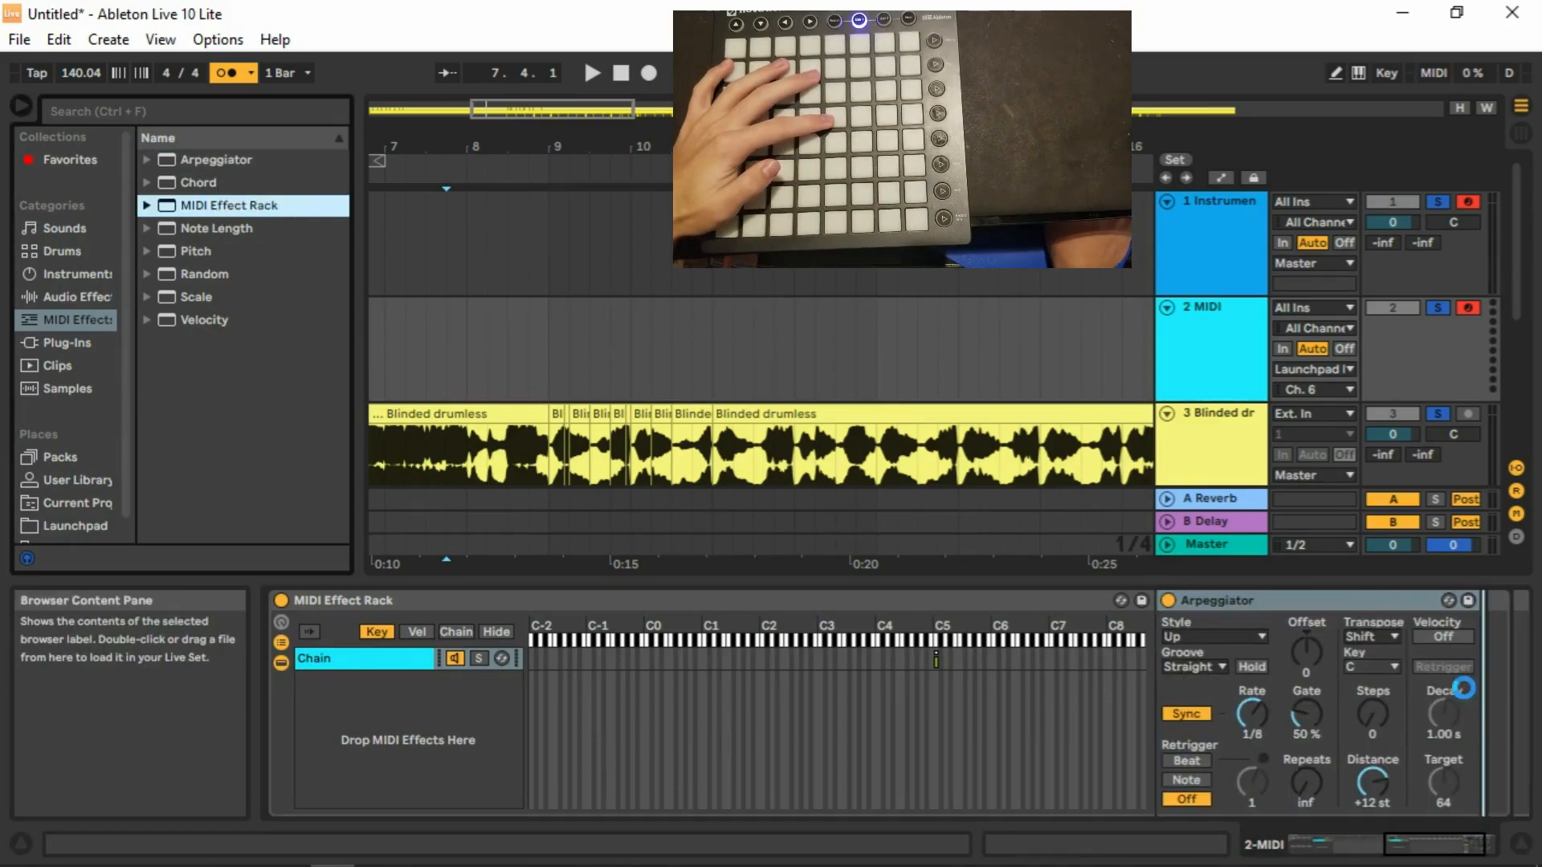
{"action": "left_click", "coordinate": [1463, 688]}
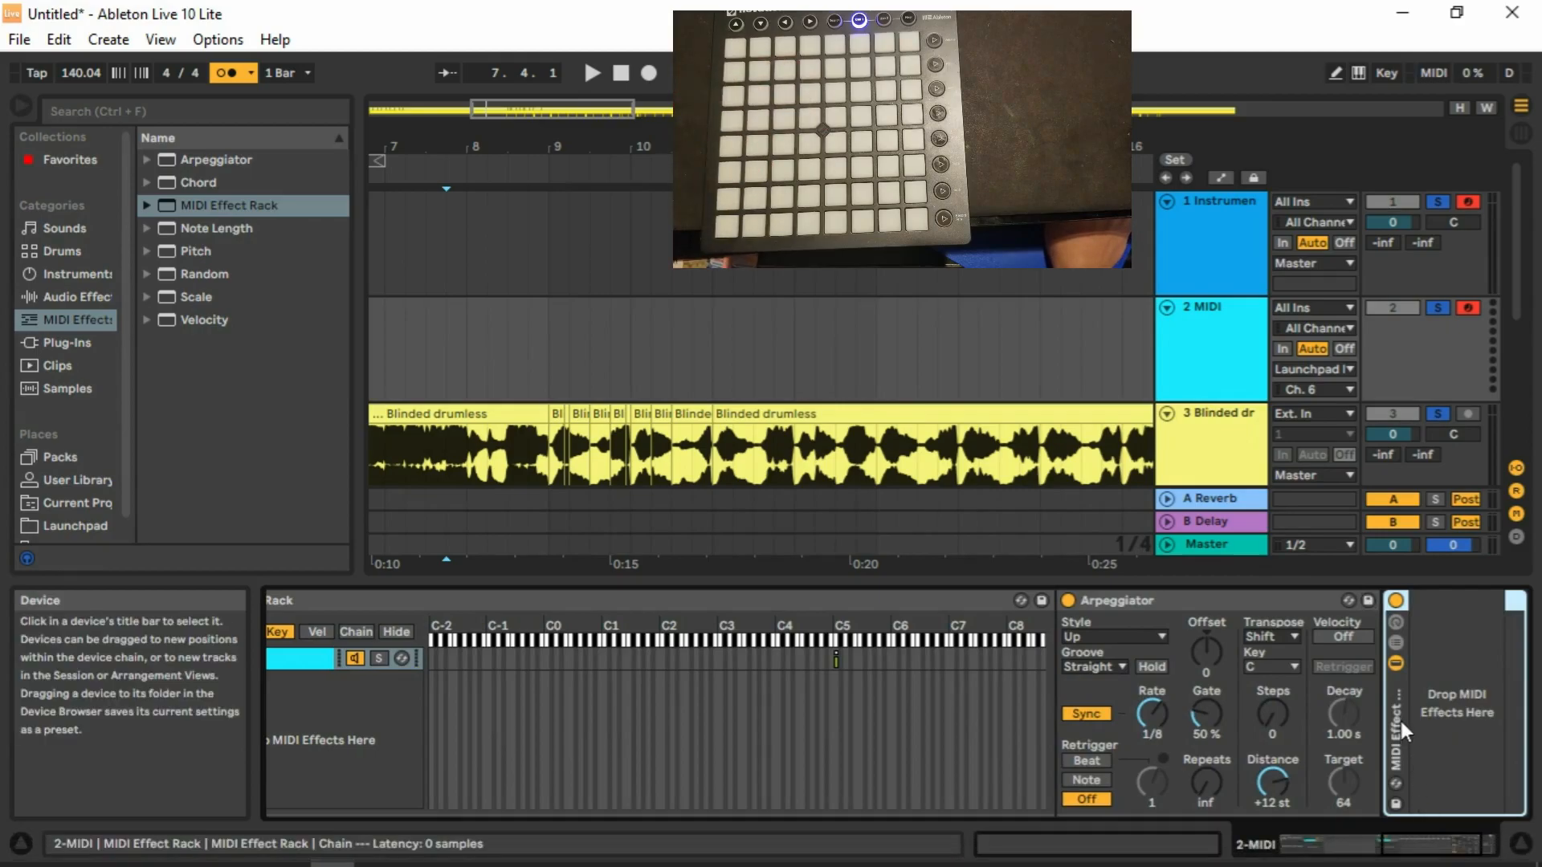
{"action": "left_click_drag", "start_coordinate": [1406, 838], "coordinate": [1426, 840]}
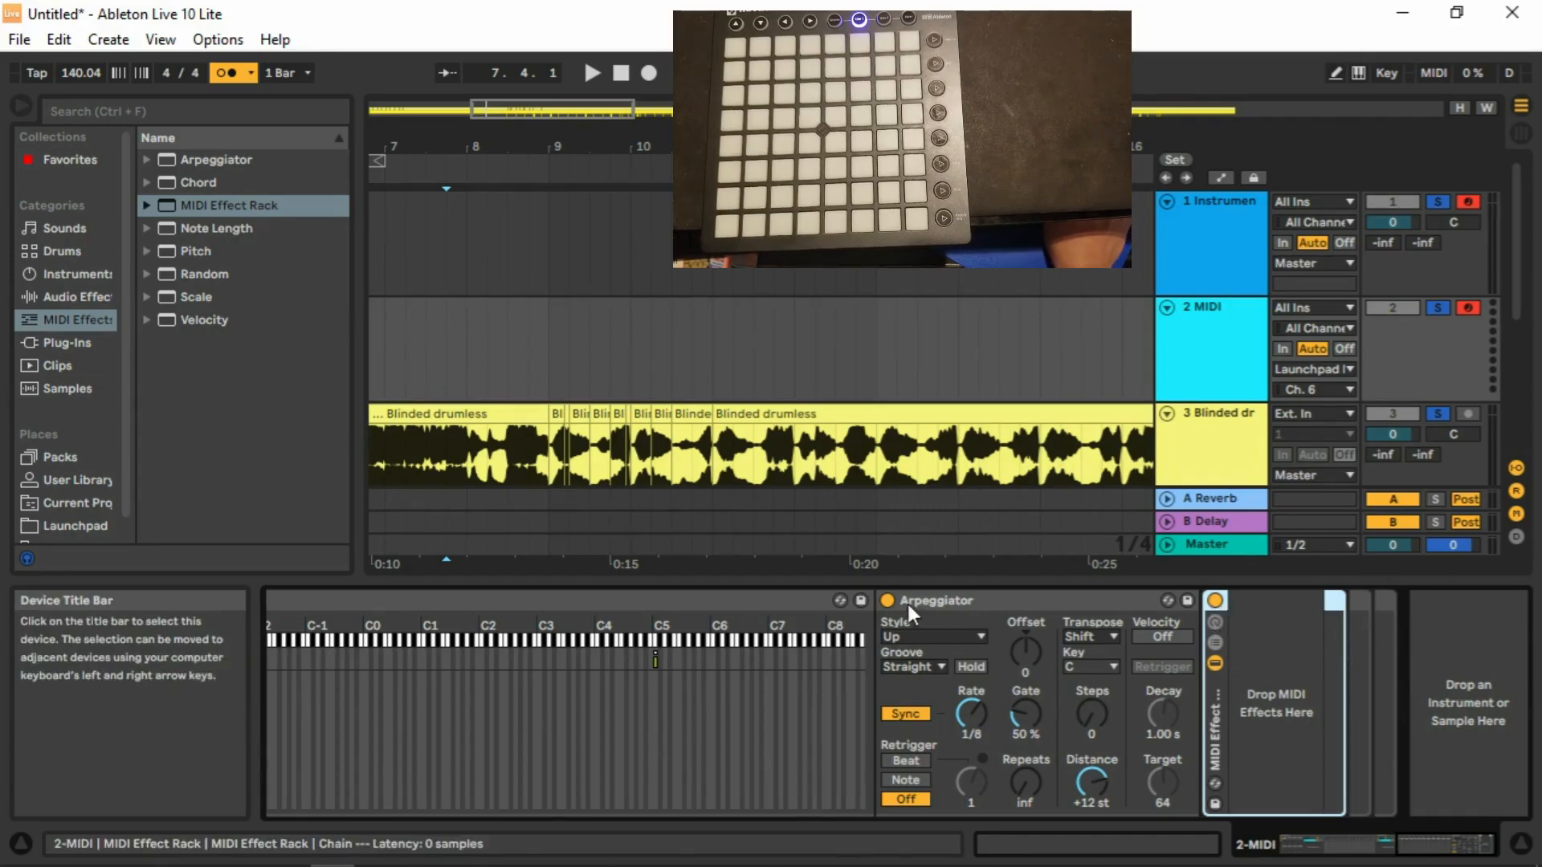
{"action": "left_click", "coordinate": [1215, 642]}
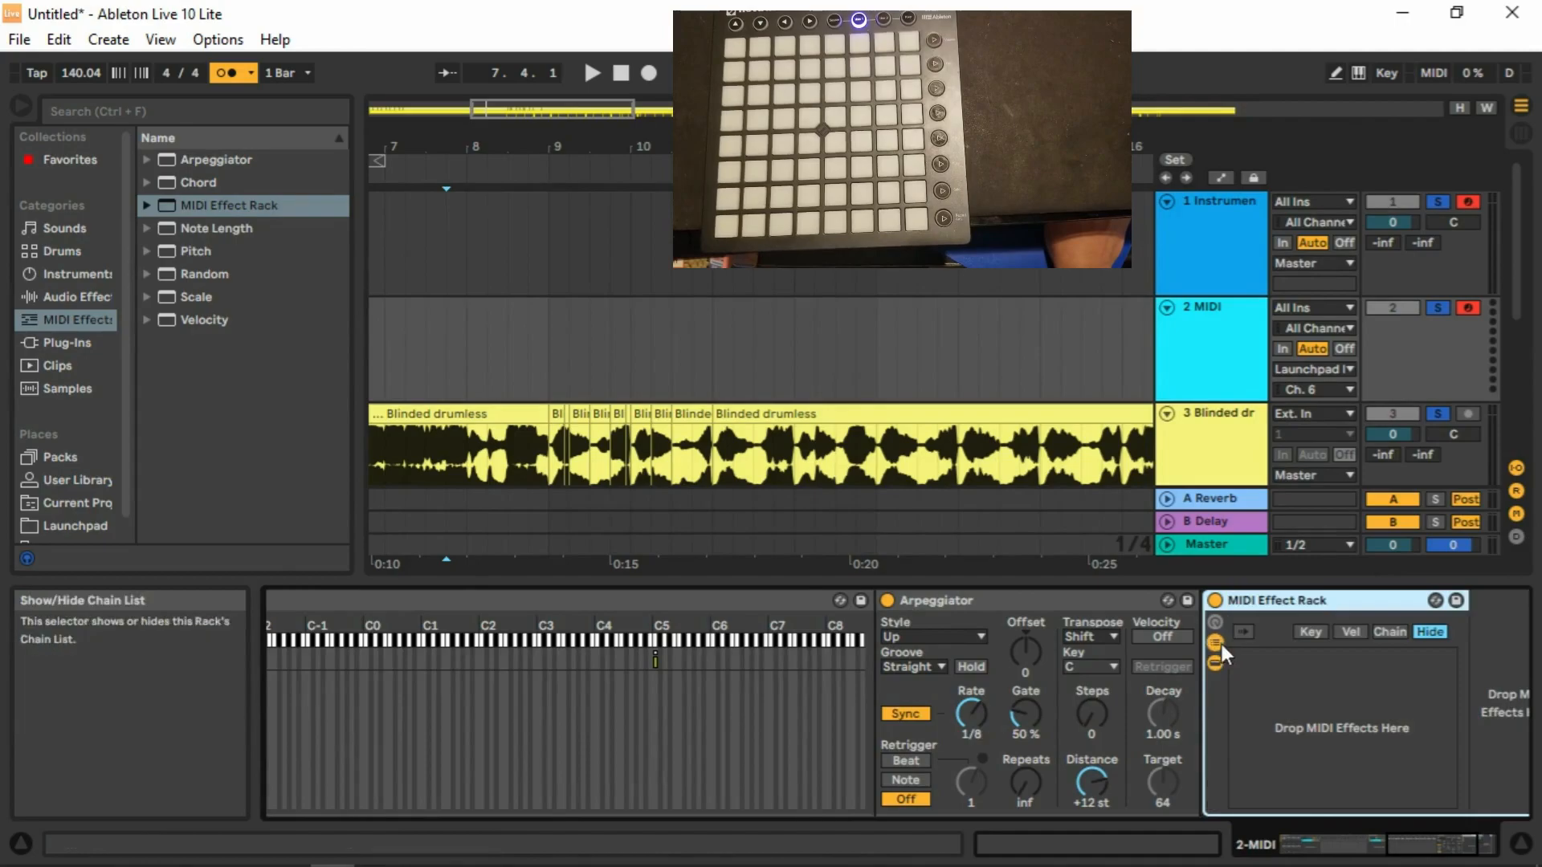
{"action": "left_click_drag", "start_coordinate": [1411, 842], "coordinate": [1462, 837]}
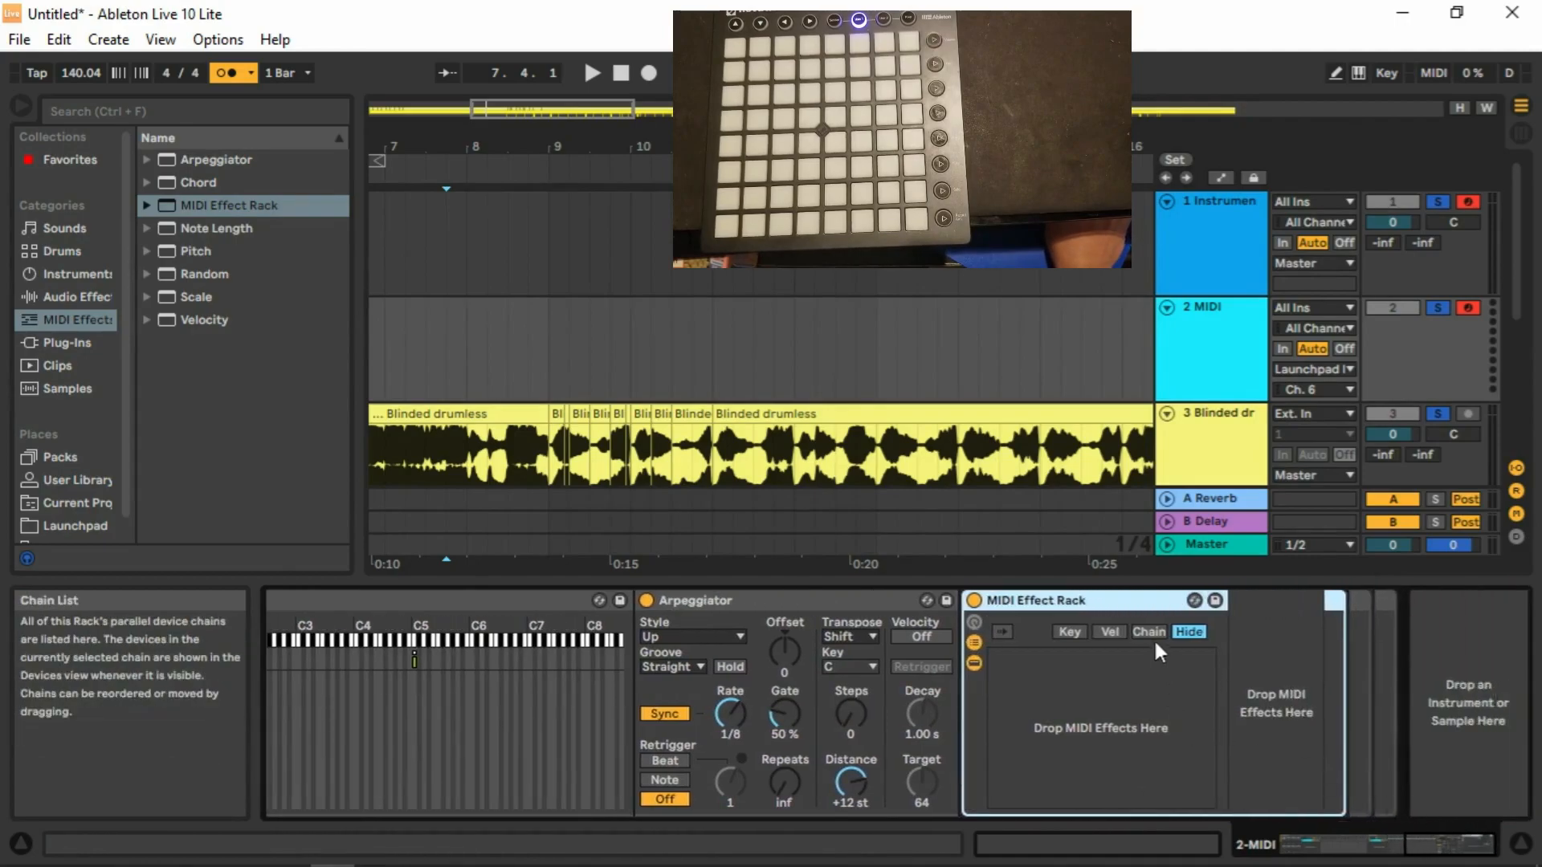
{"action": "left_click", "coordinate": [1063, 628]}
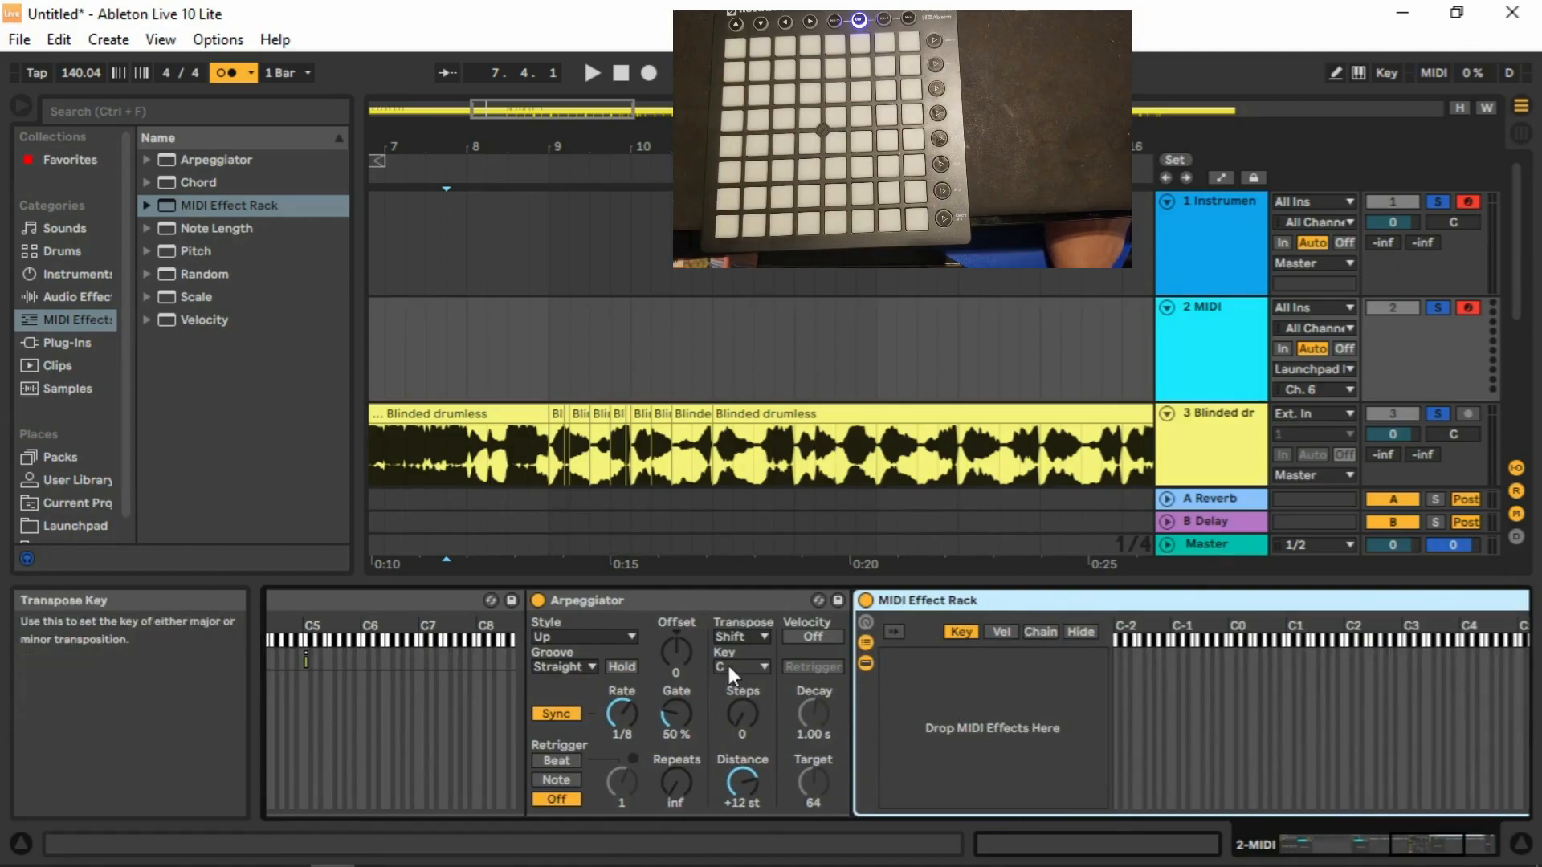
Turn on the Arpeggiator's Hold and set its Repeats to 1.
{"action": "left_click", "coordinate": [742, 780]}
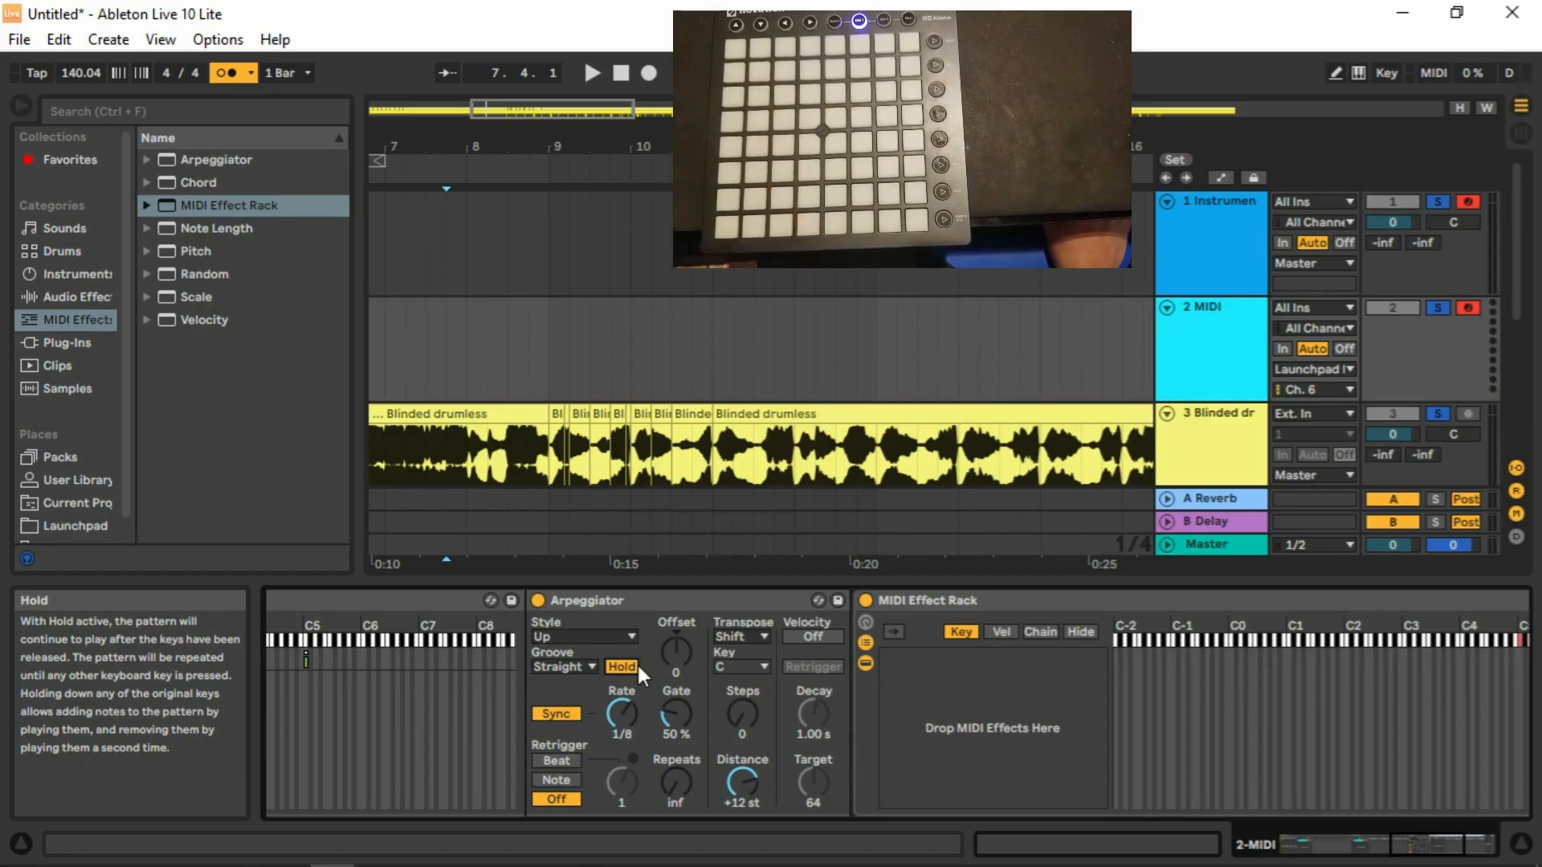
{"action": "left_click", "coordinate": [634, 668]}
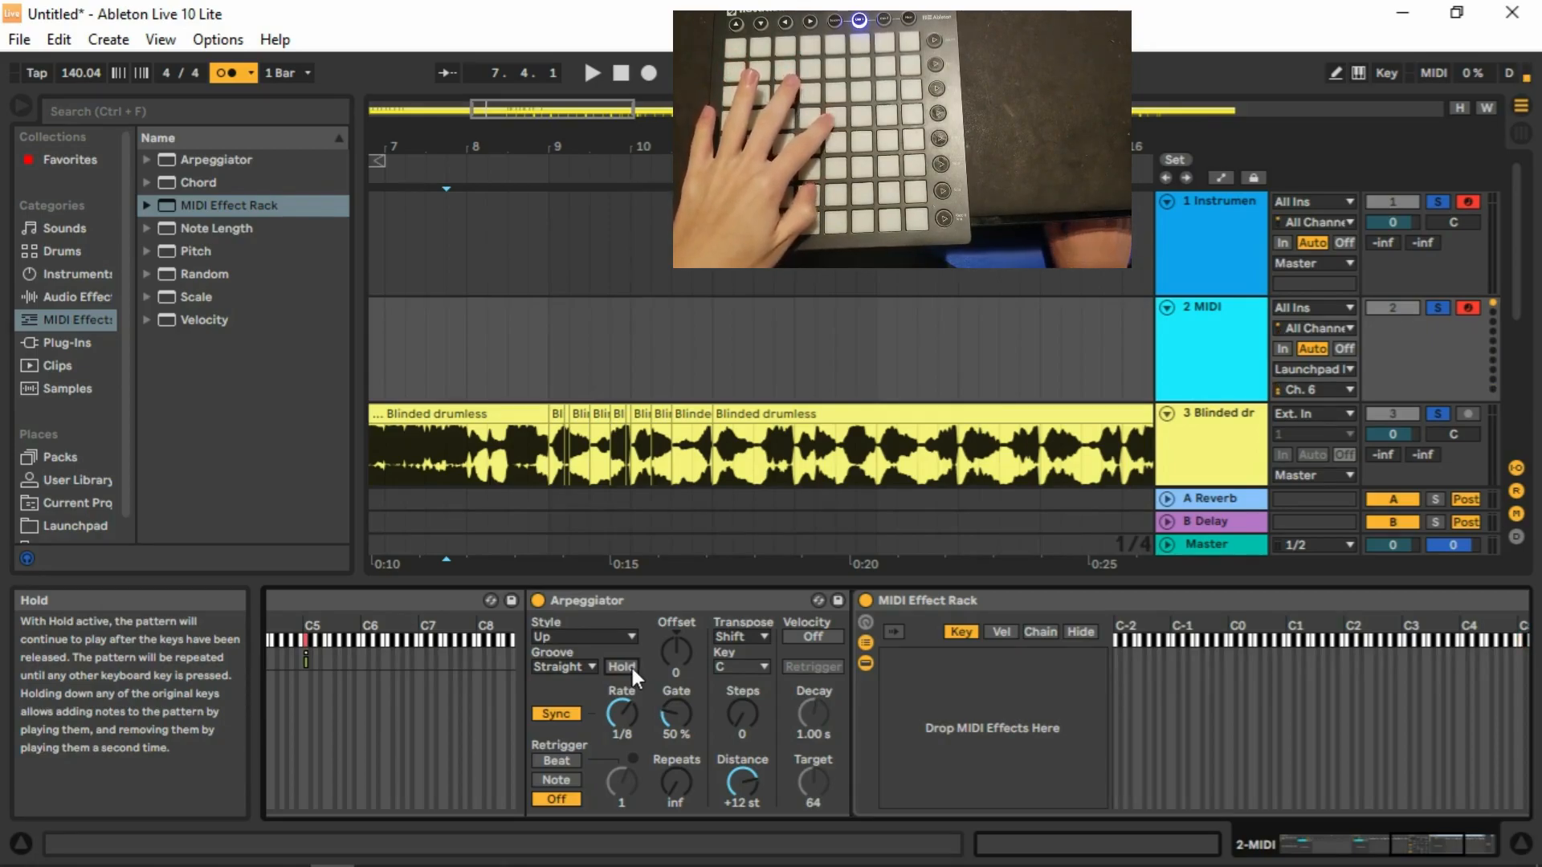
{"action": "left_click", "coordinate": [633, 668]}
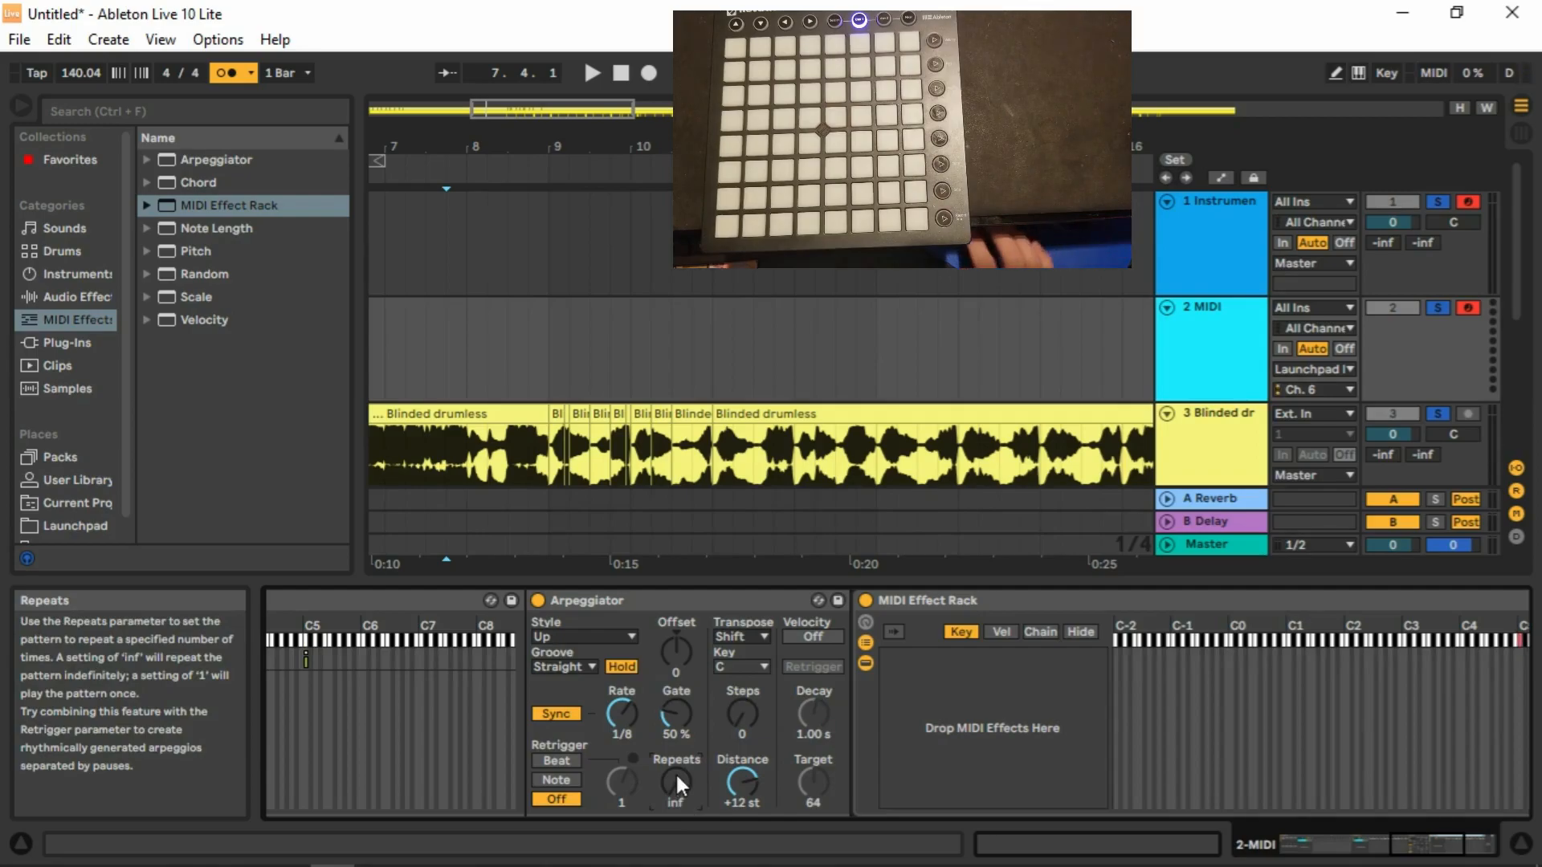
{"action": "key", "text": "Up"}
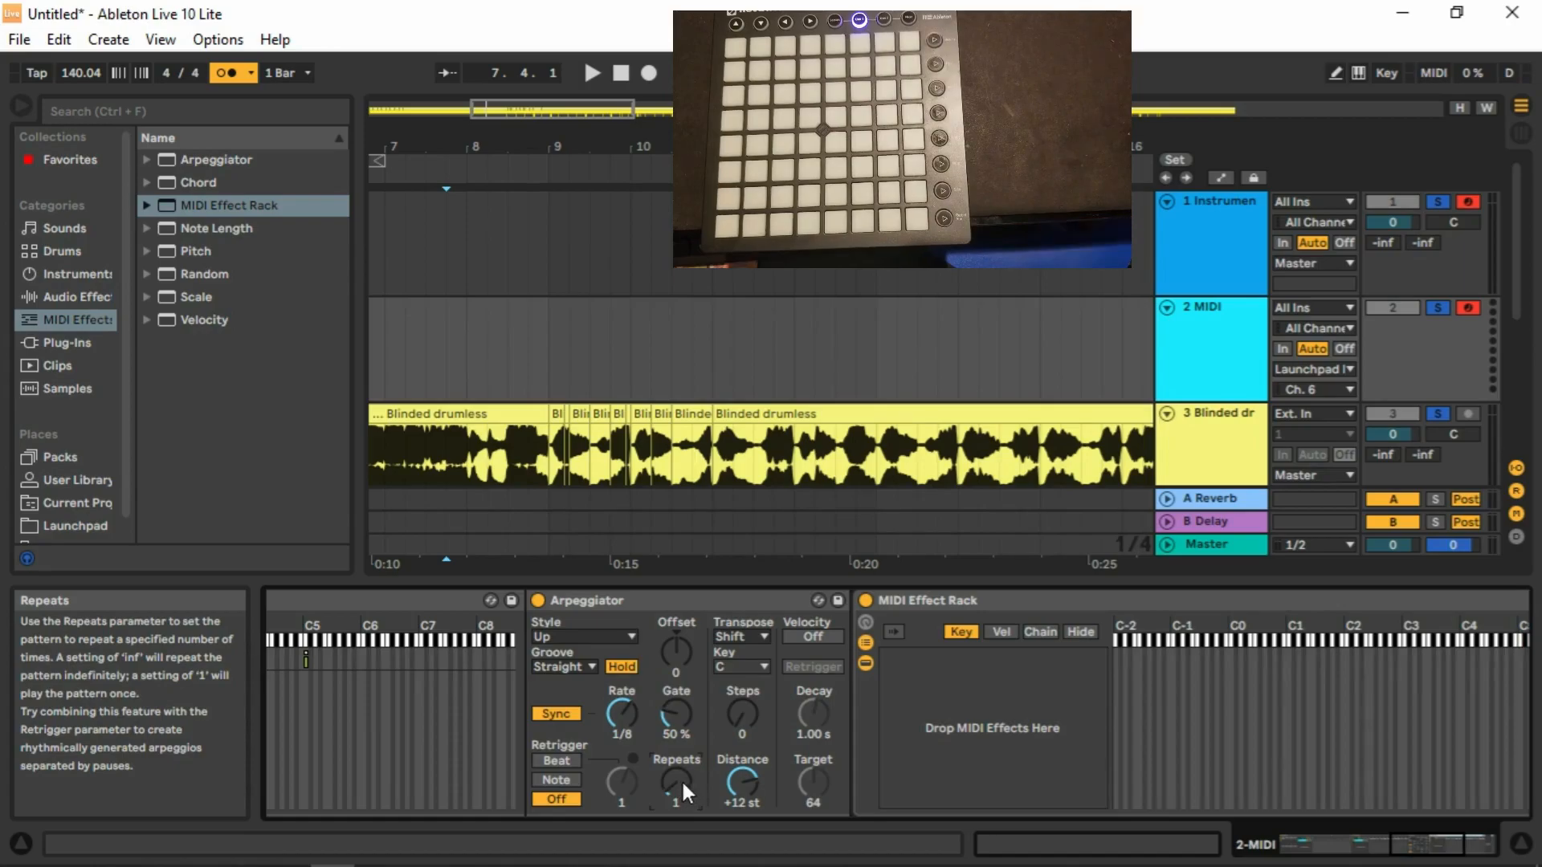
Set the Arpeggiator's transpose Steps to 7 and Distance to +1 st.
{"action": "left_click", "coordinate": [745, 703]}
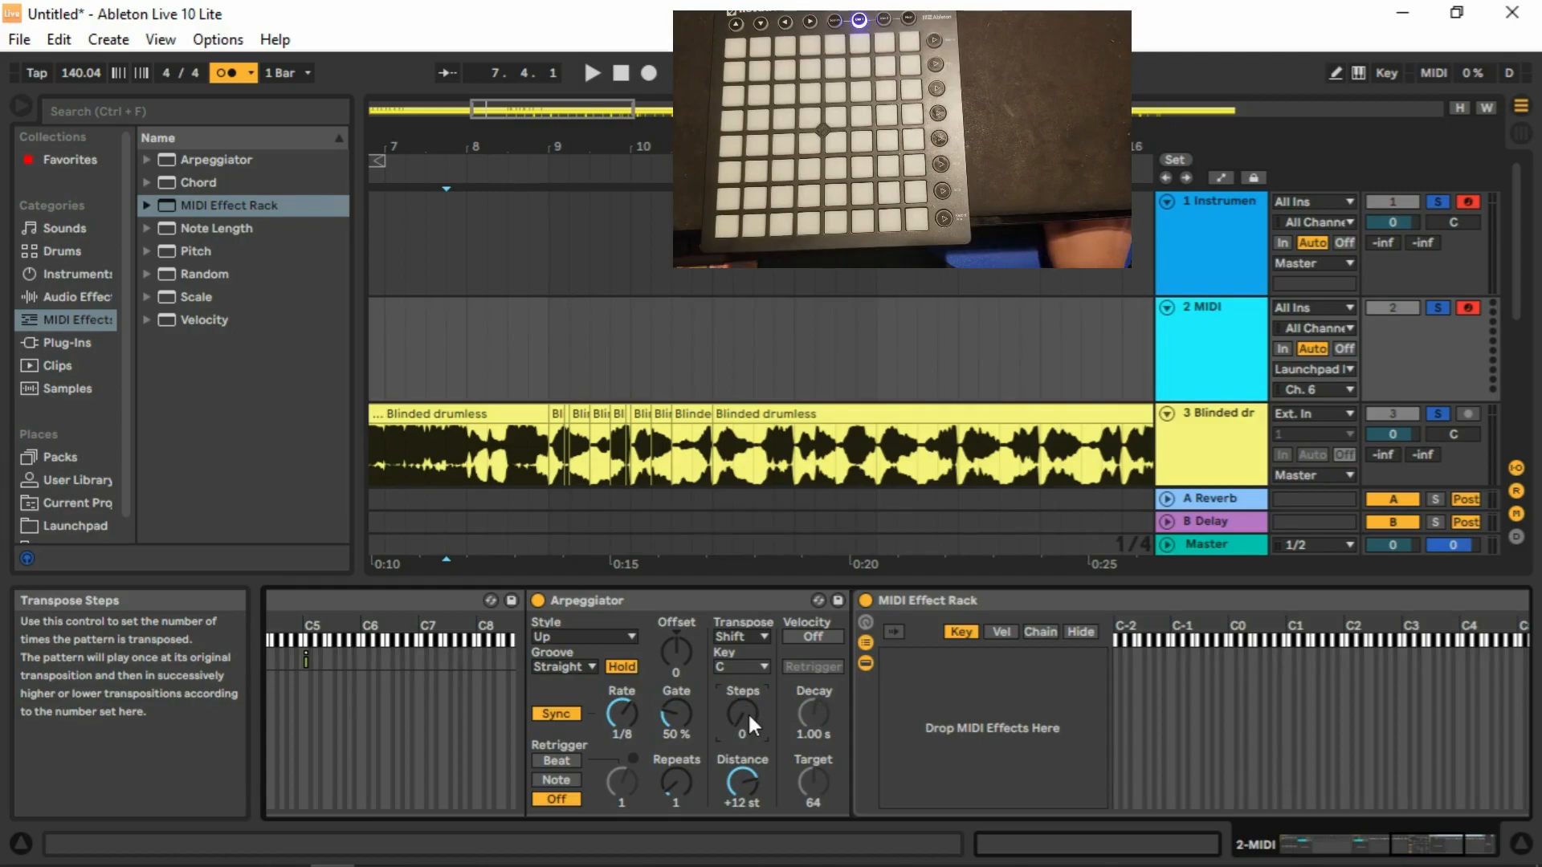
{"action": "type", "text": "7"}
{"action": "key", "text": "Return"}
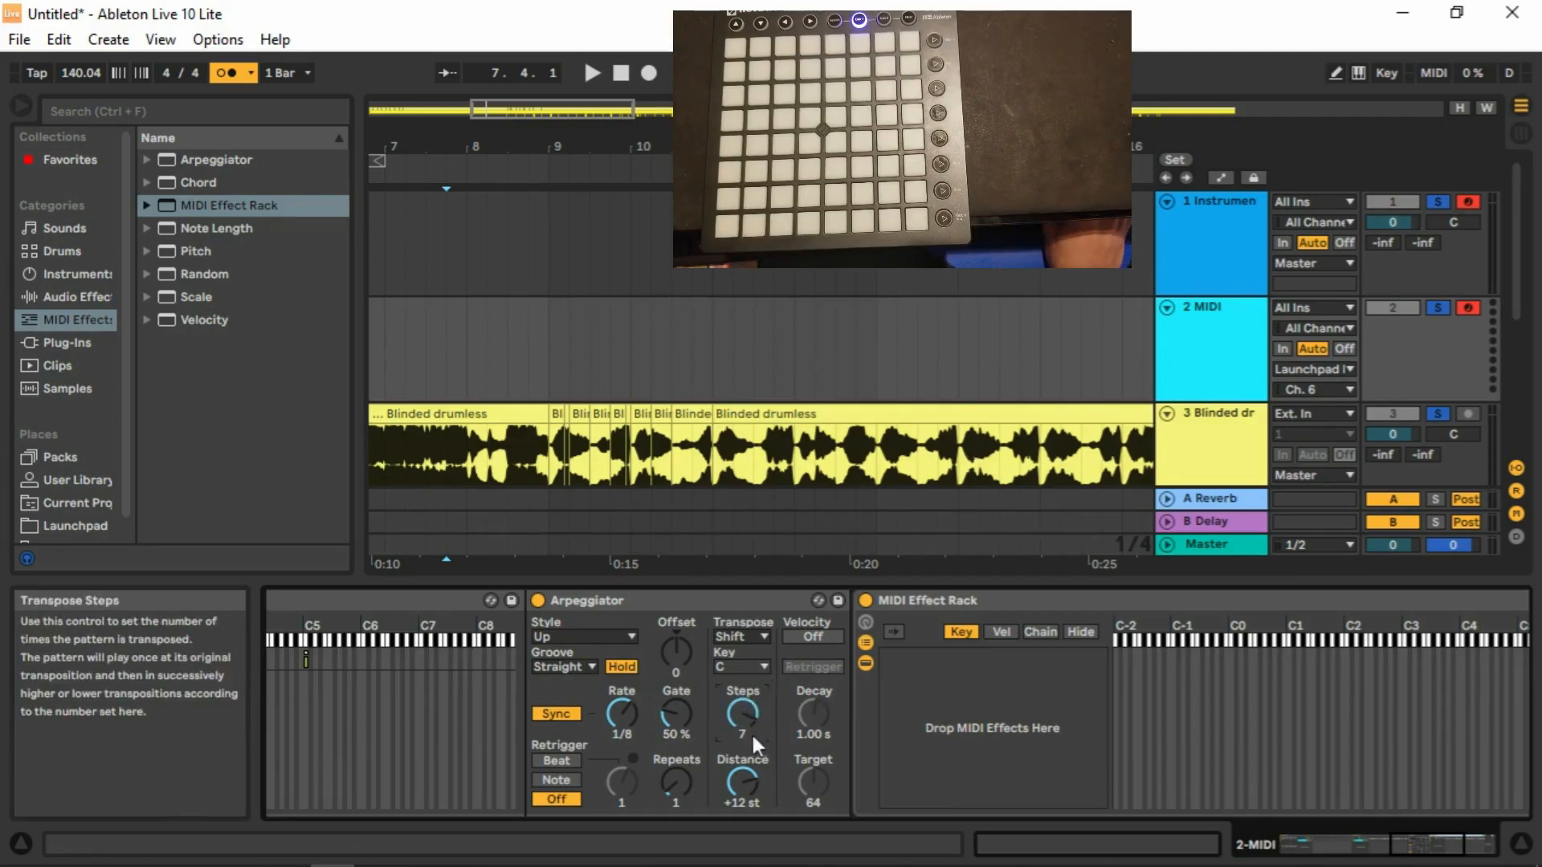
{"action": "scroll", "coordinate": [758, 711], "scroll_direction": "right", "scroll_amount": 3}
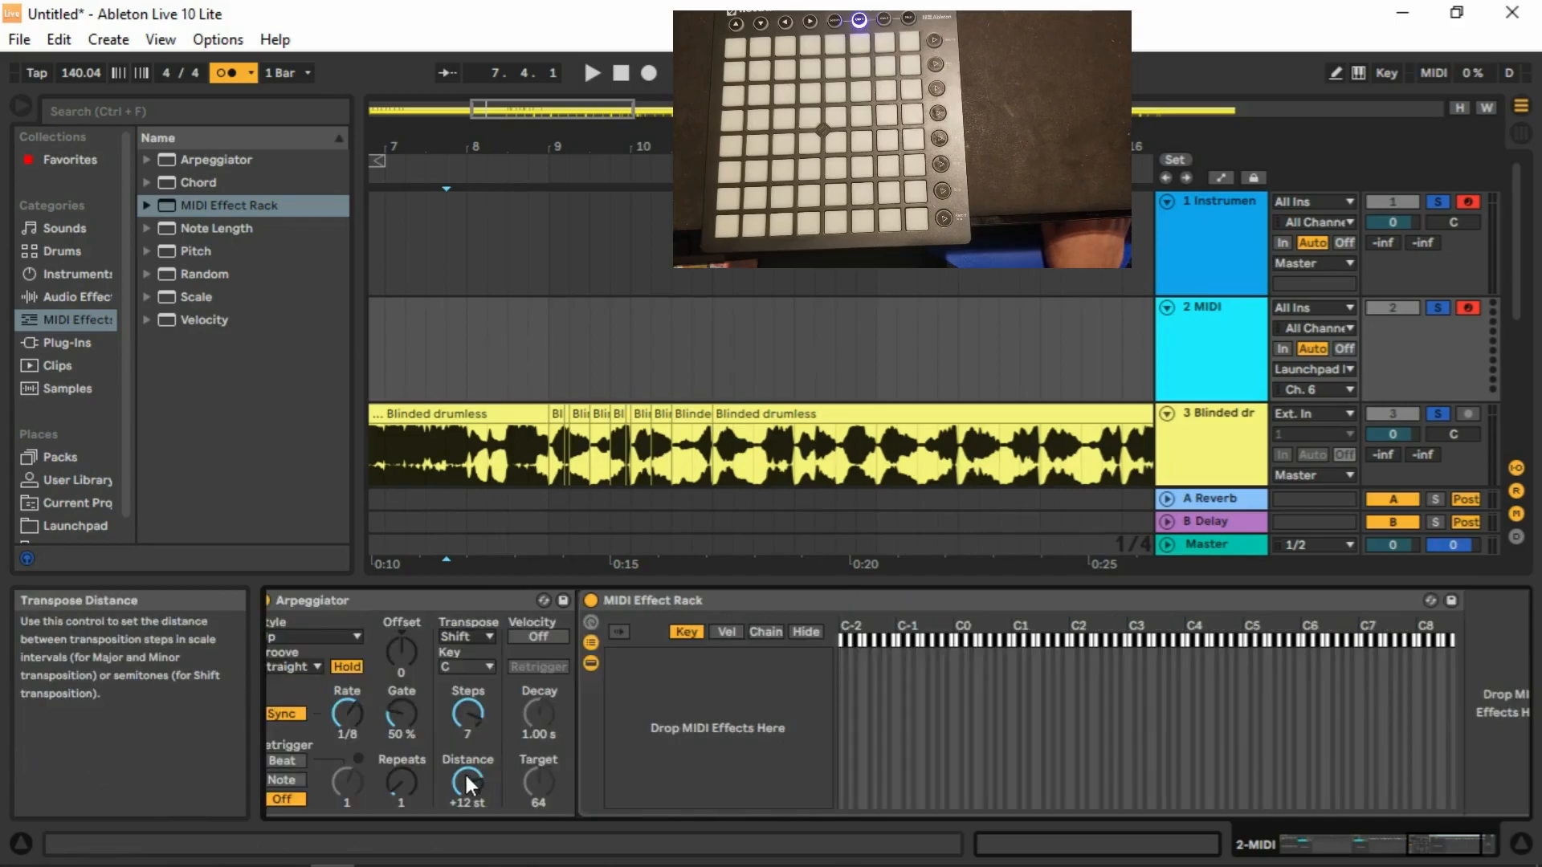
{"action": "type", "text": "1"}
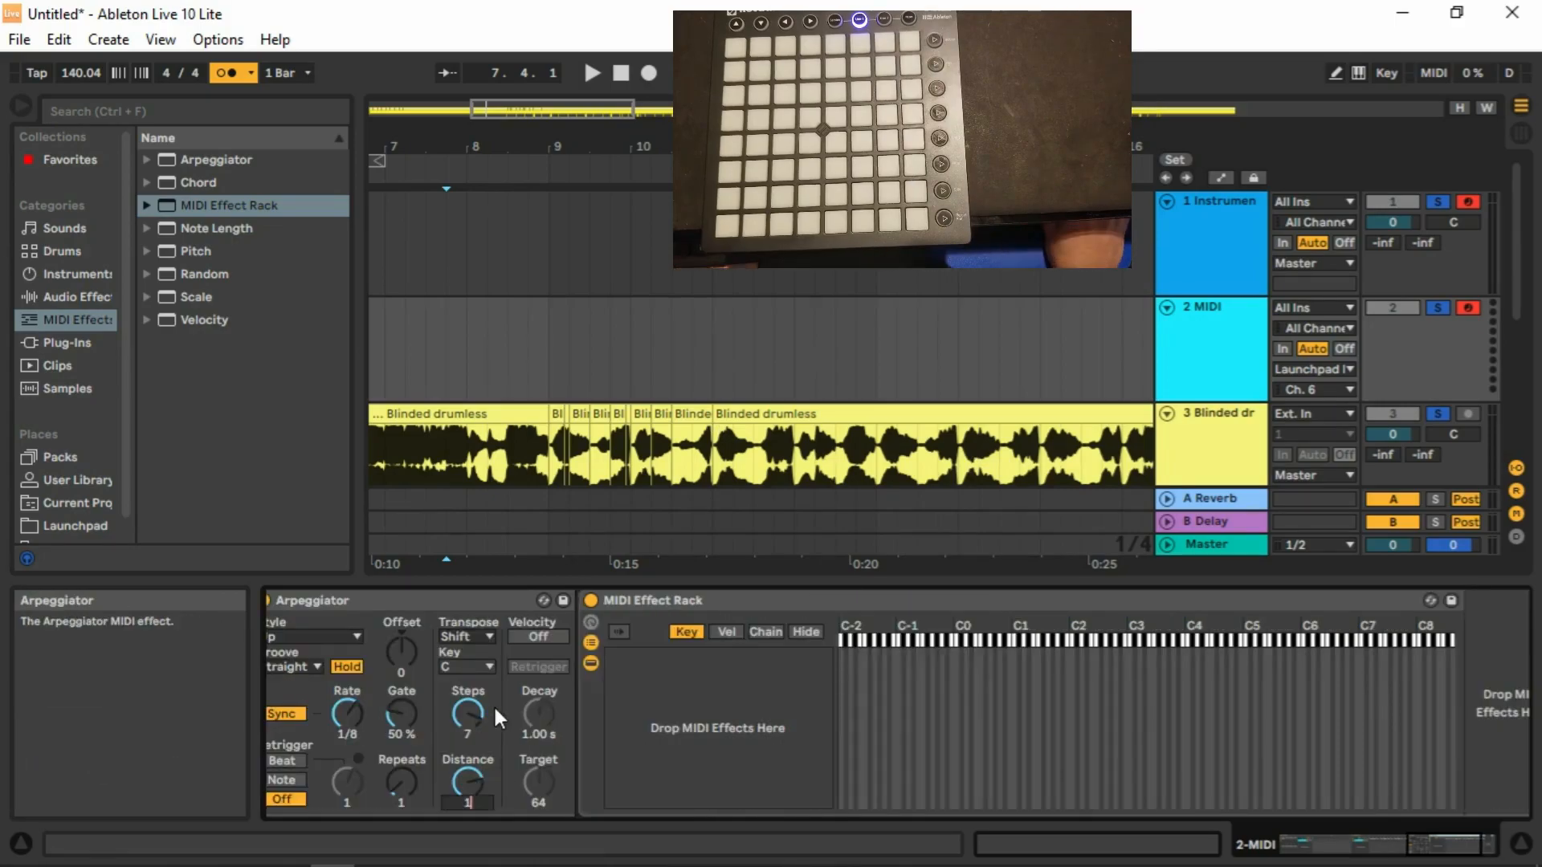
{"action": "key", "text": "Return"}
Create a chain in the rack after the Arpeggiator and limit its key zone to the single key C5.
{"action": "left_click_drag", "start_coordinate": [1430, 856], "coordinate": [1449, 852]}
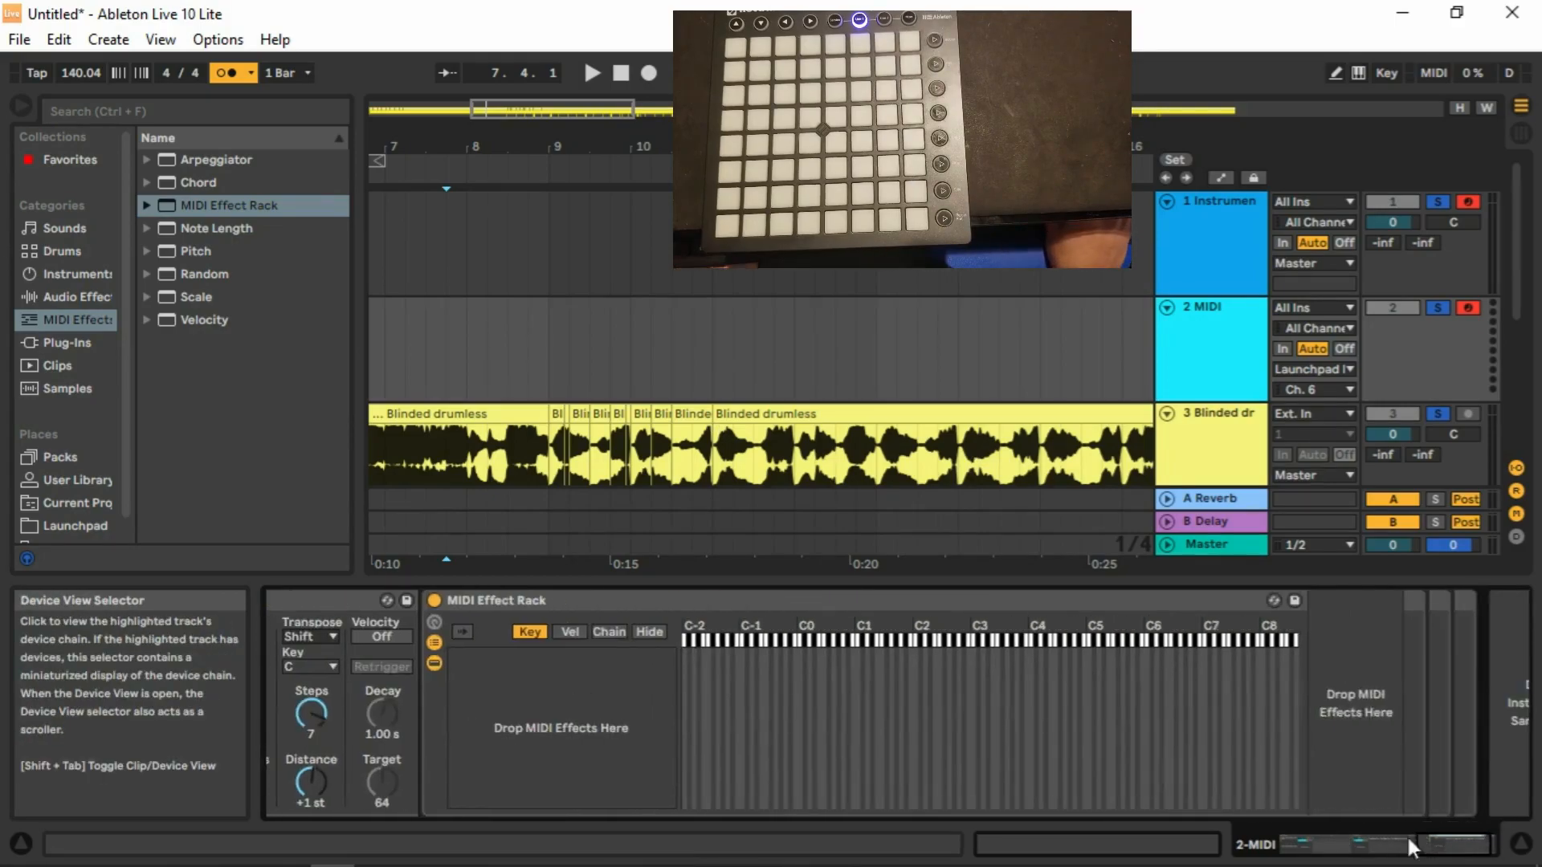
{"action": "right_click", "coordinate": [476, 666]}
{"action": "left_click", "coordinate": [537, 763]}
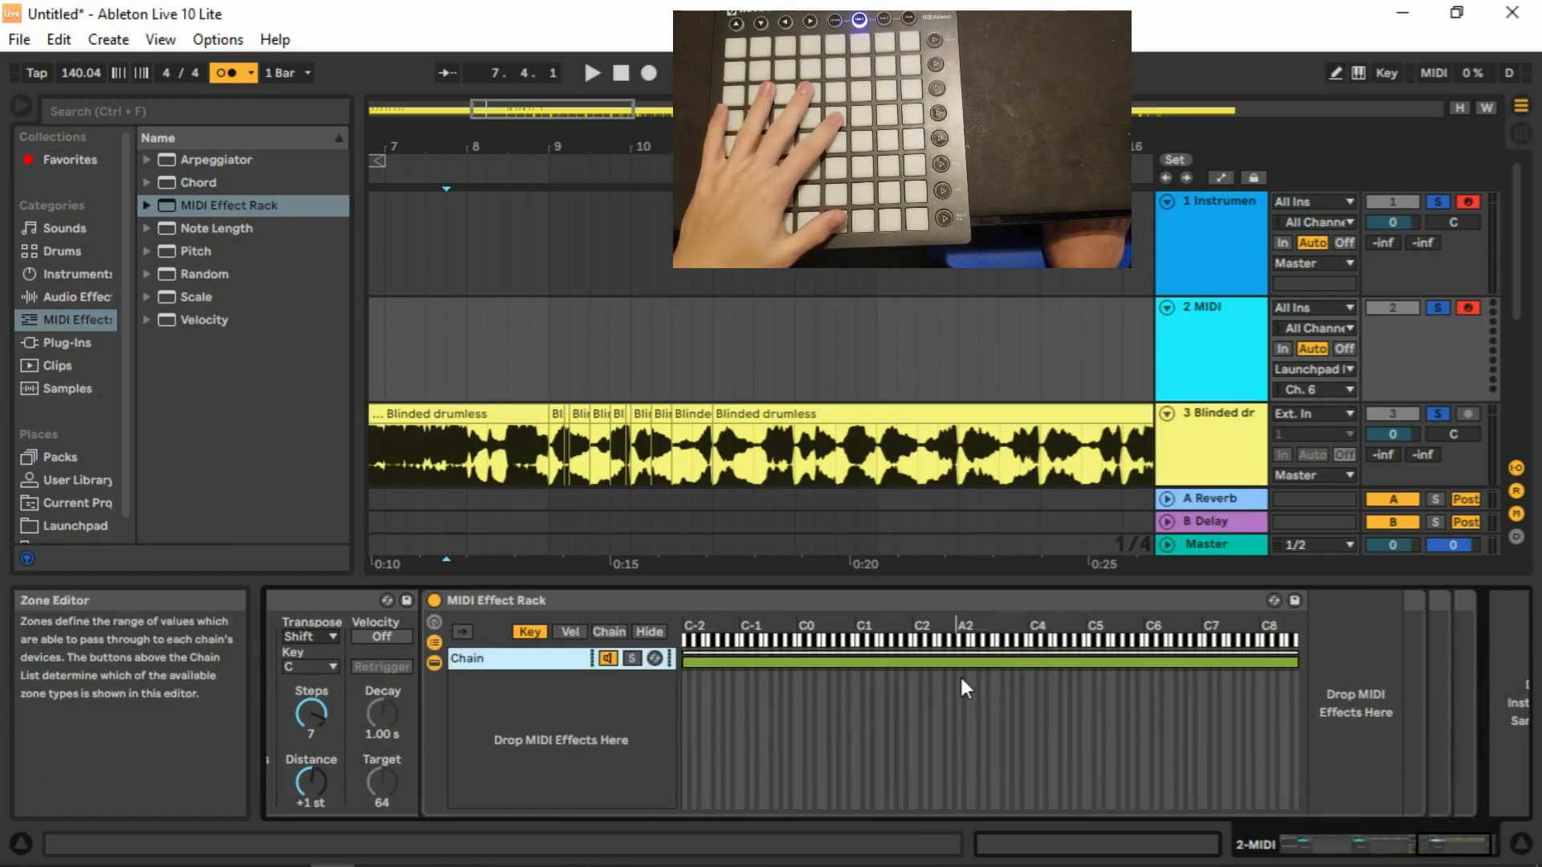
{"action": "double_click", "coordinate": [964, 665]}
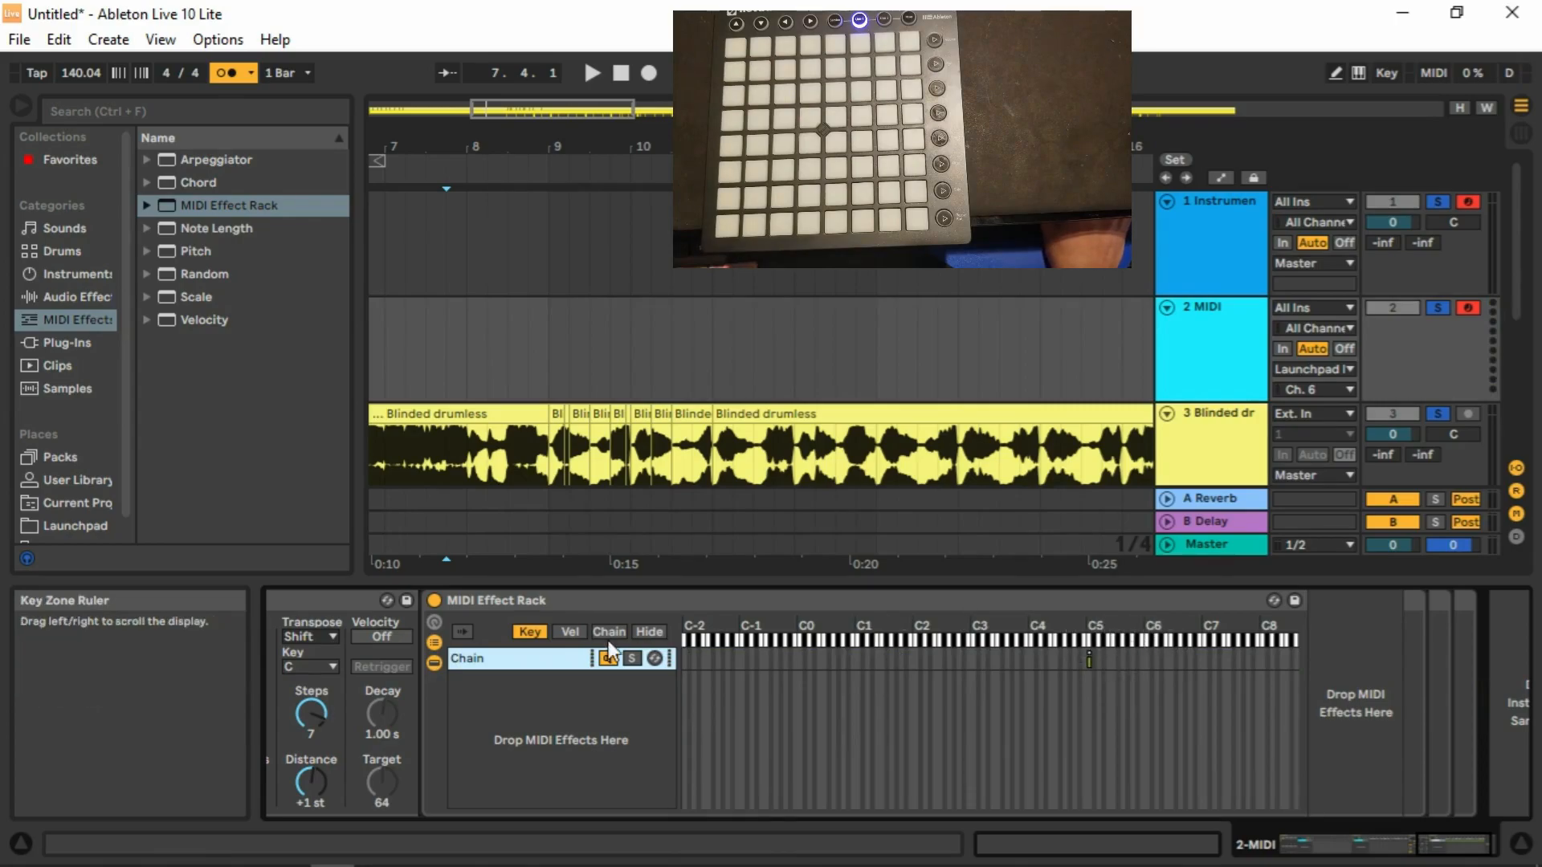
{"action": "right_click", "coordinate": [596, 700]}
{"action": "left_click", "coordinate": [575, 657]}
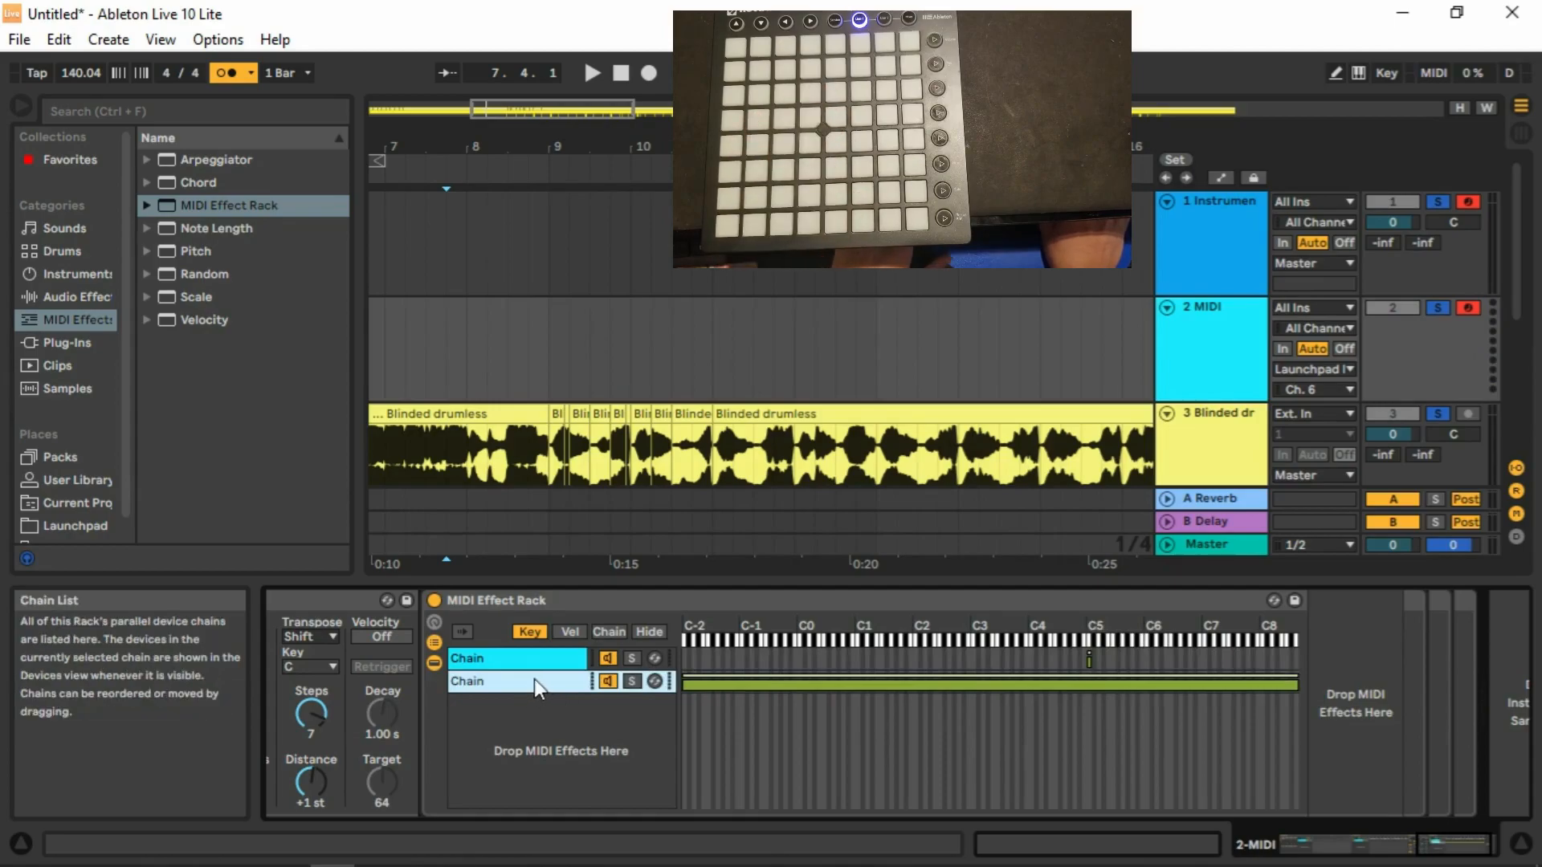
{"action": "key", "text": "Delete"}
Duplicate the C5 chain and move the copy's key zone one key up to C#5.
{"action": "left_click", "coordinate": [524, 659]}
{"action": "key", "text": "ctrl+d"}
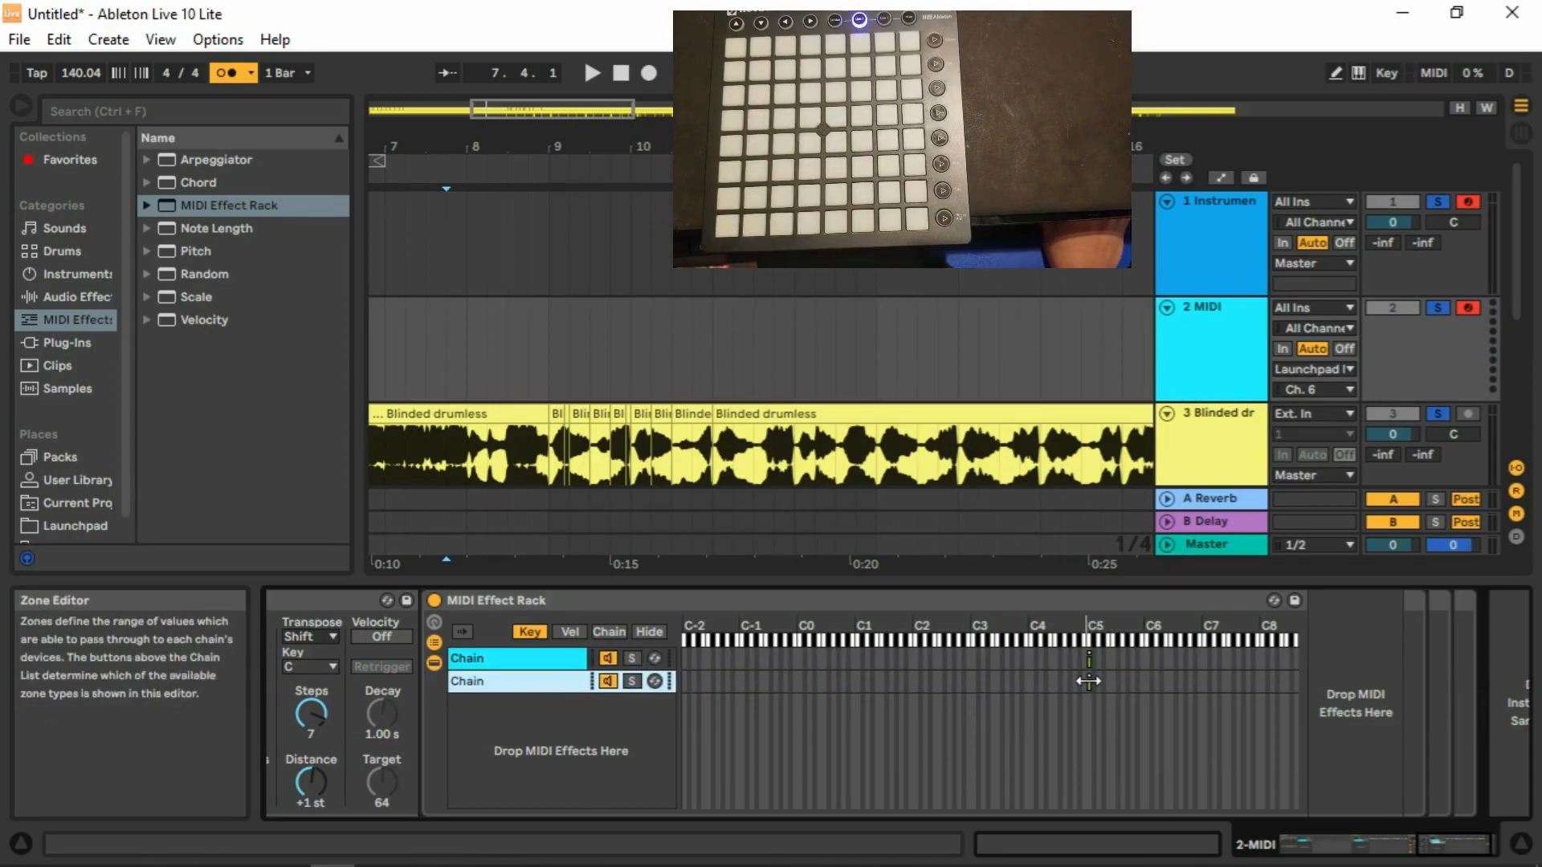
{"action": "left_click", "coordinate": [1089, 683]}
{"action": "left_click_drag", "start_coordinate": [1089, 683], "coordinate": [1095, 683]}
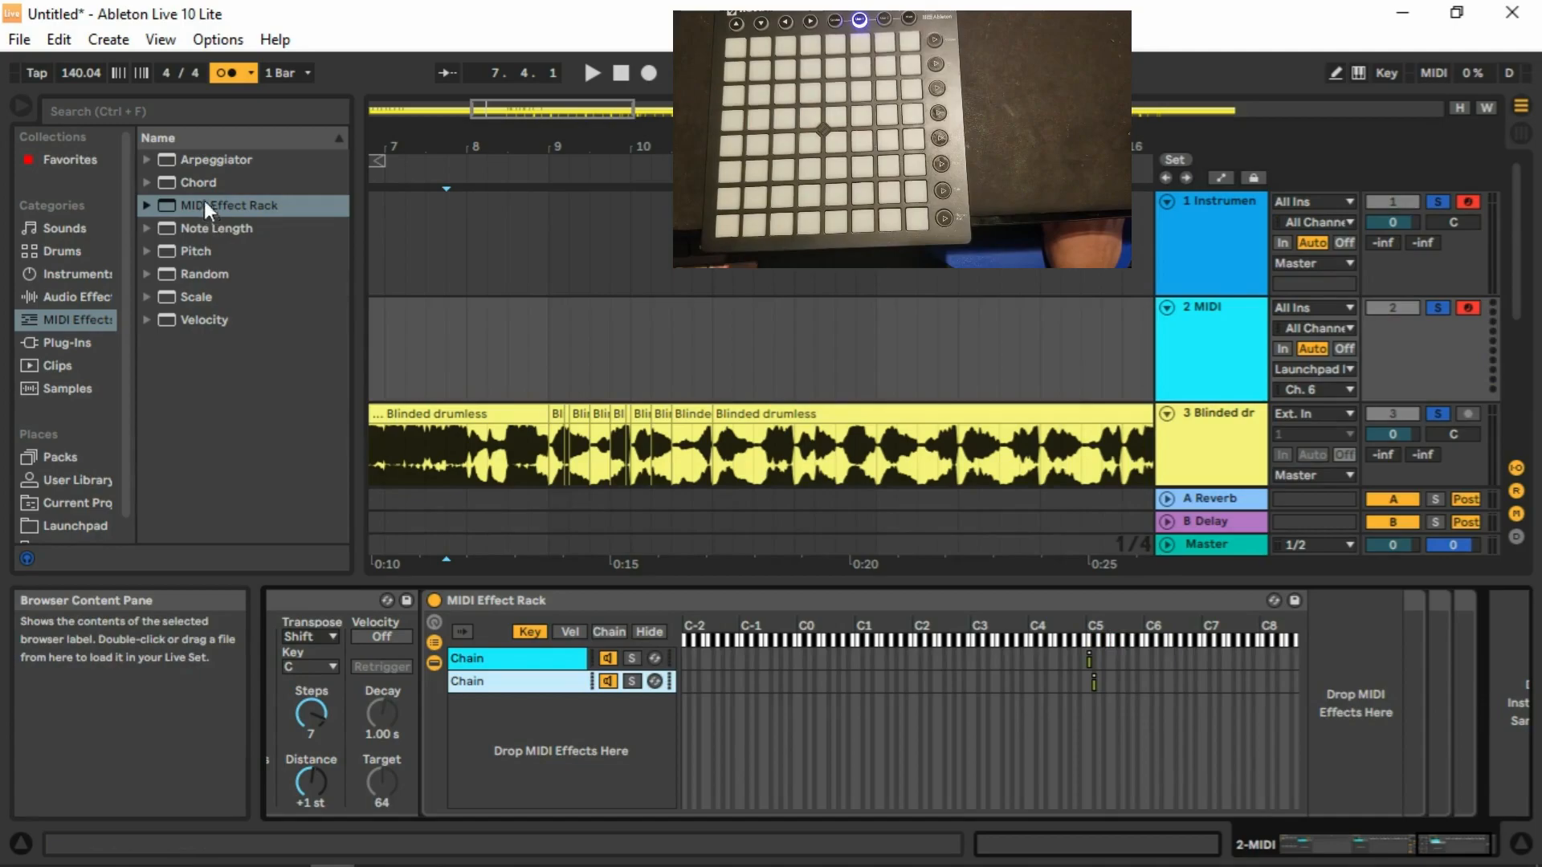
Add a Chord effect to the second chain and set its Shift 1 to +3 st.
{"action": "left_click_drag", "start_coordinate": [283, 565], "coordinate": [1333, 696]}
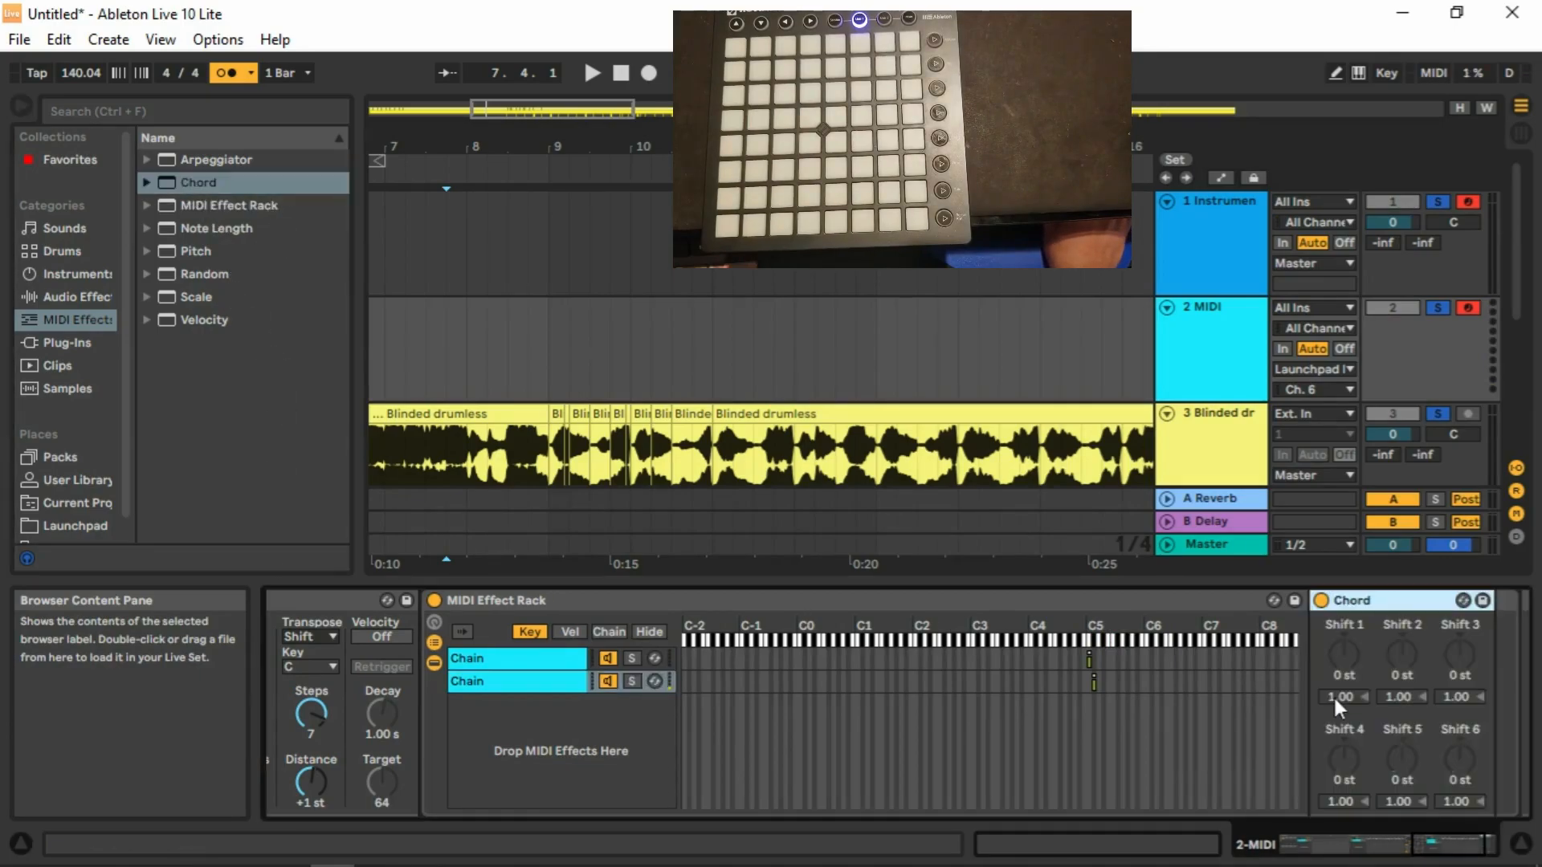
{"action": "left_click", "coordinate": [1338, 652]}
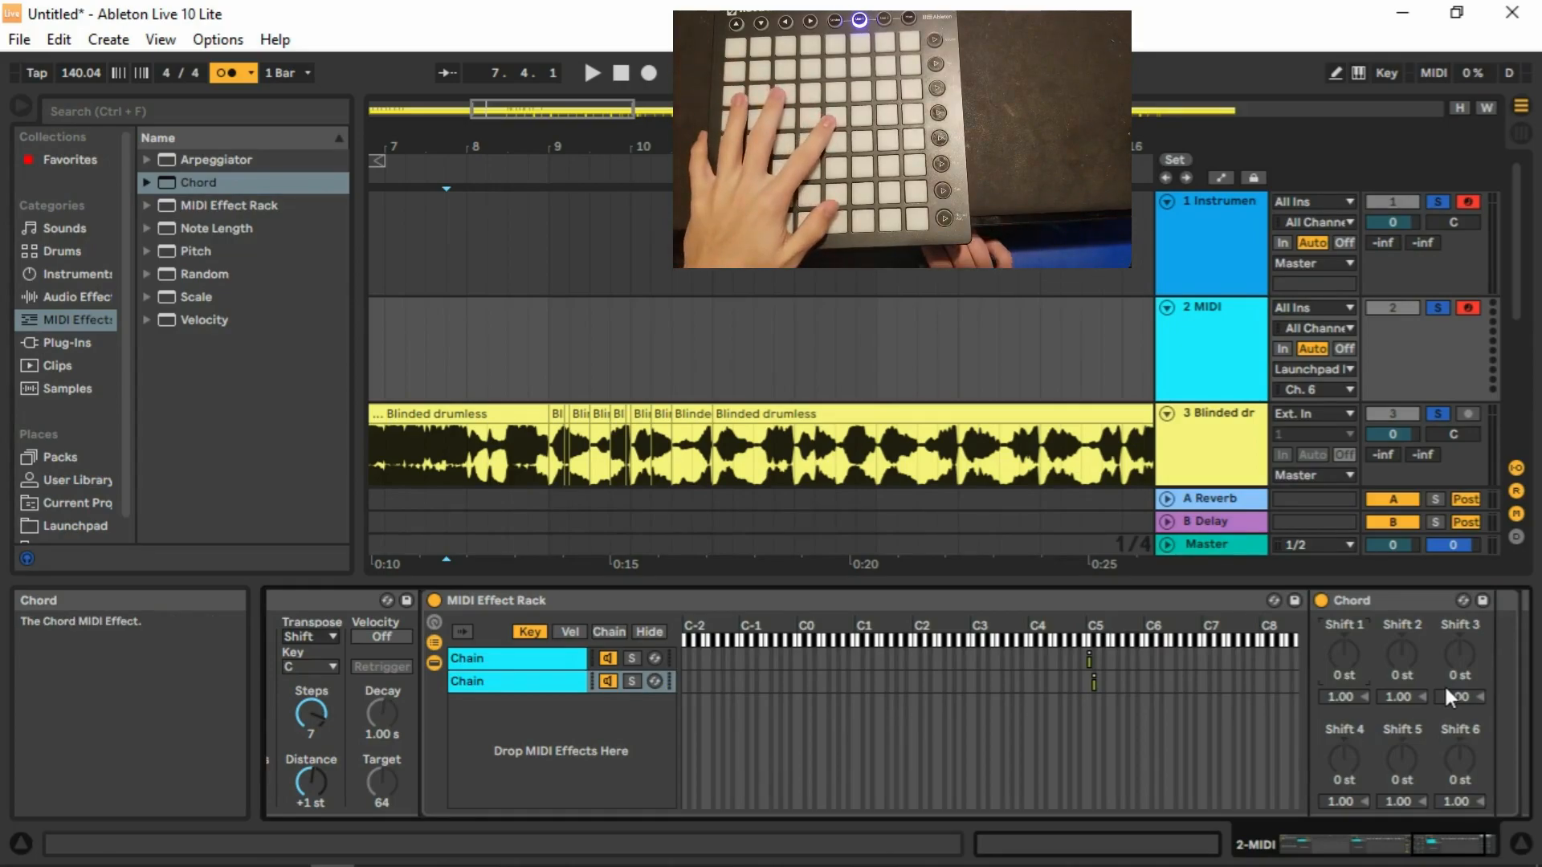
{"action": "key", "text": "Up"}
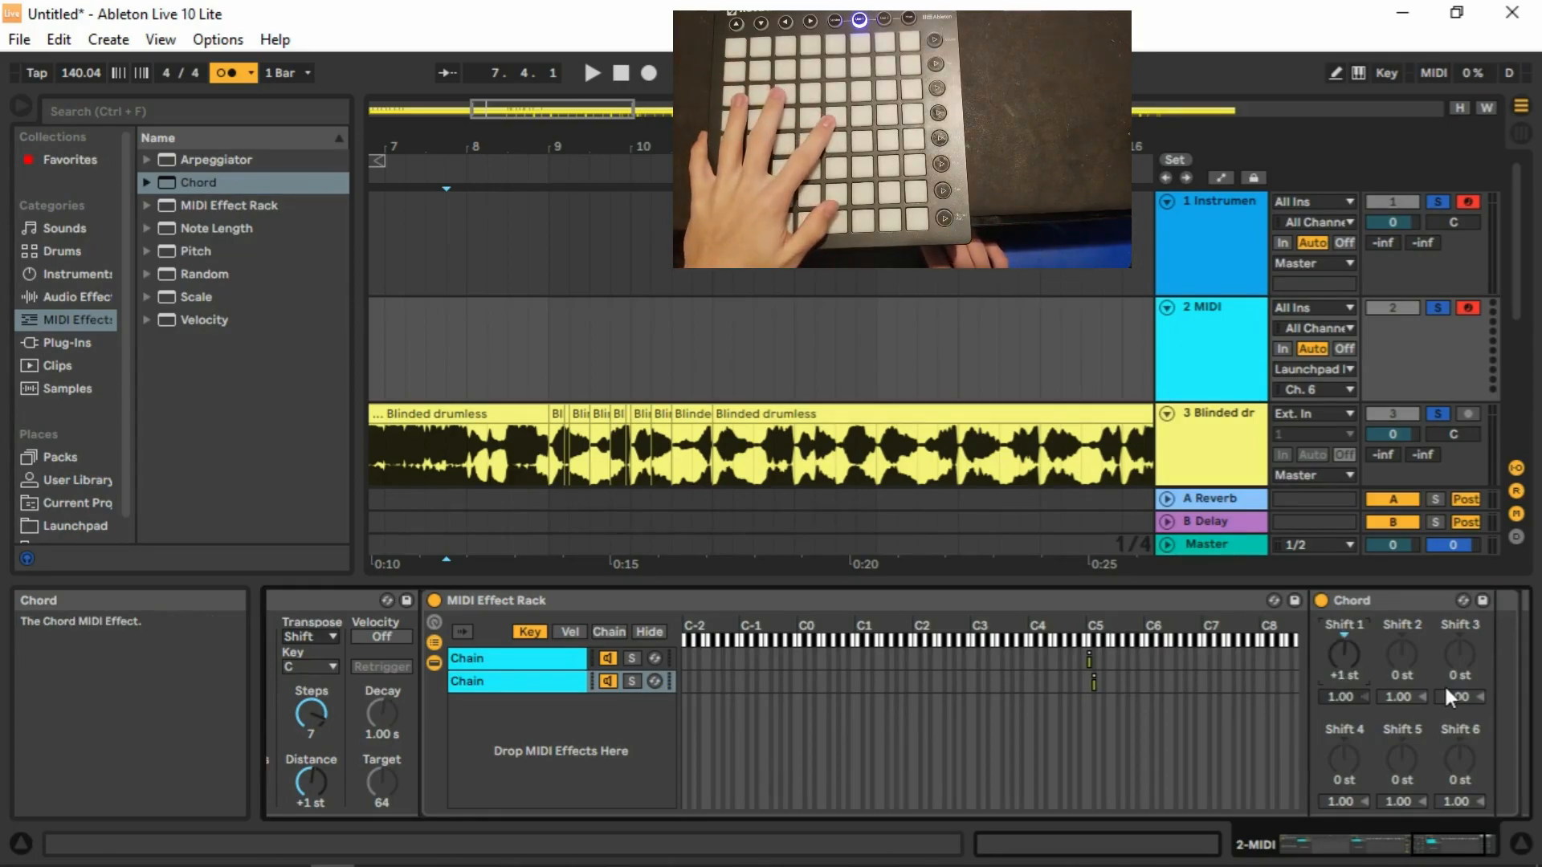
{"action": "key", "text": "Up"}
{"action": "key", "text": "Up"}
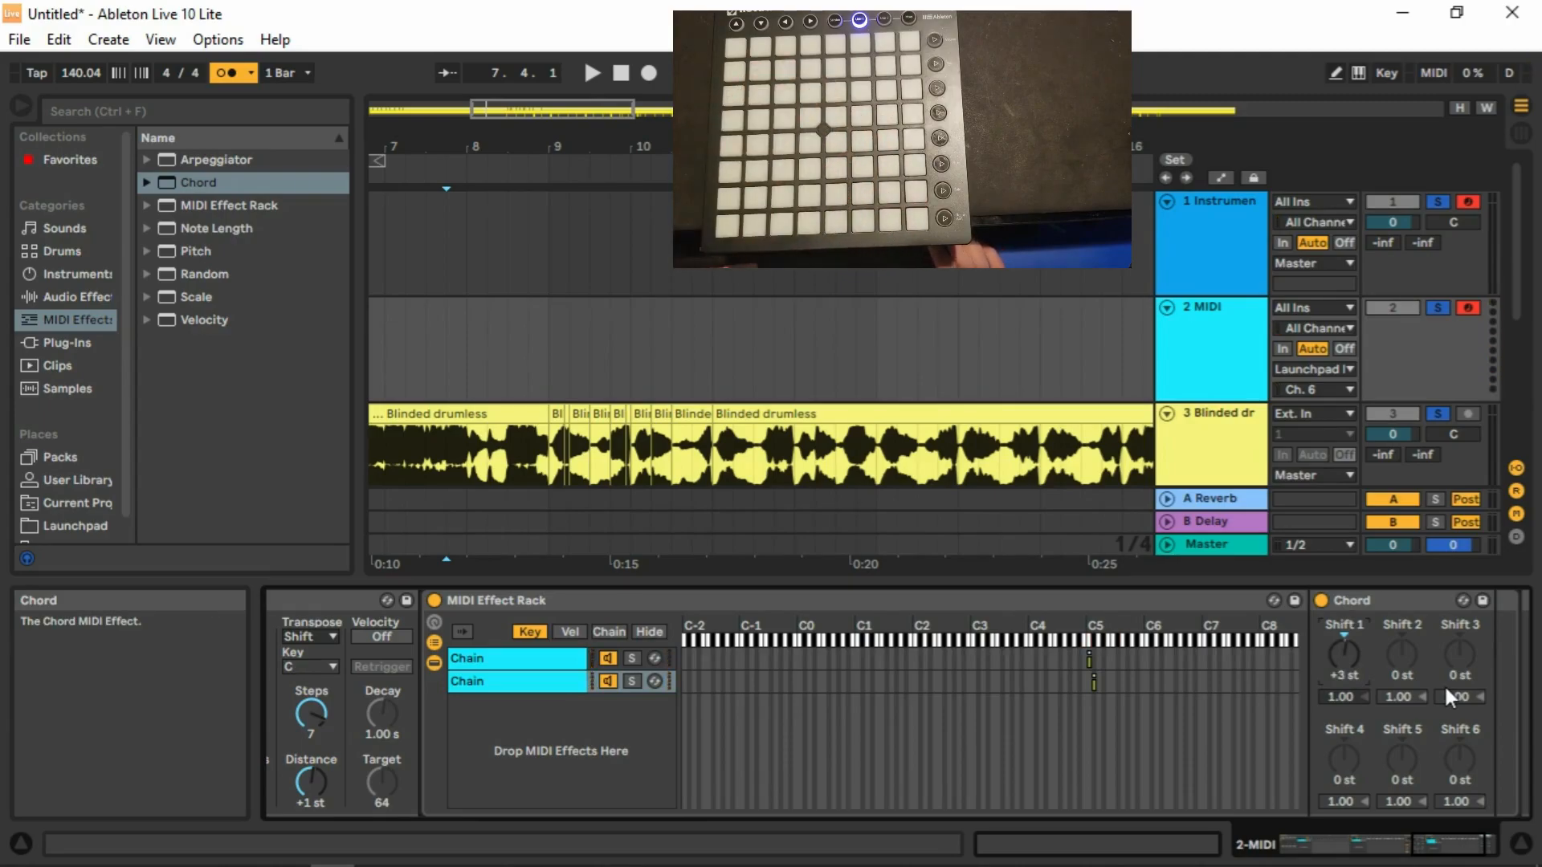
Duplicate the second chain with its Chord effect and move the copy's key zone one key higher.
{"action": "left_click", "coordinate": [579, 683]}
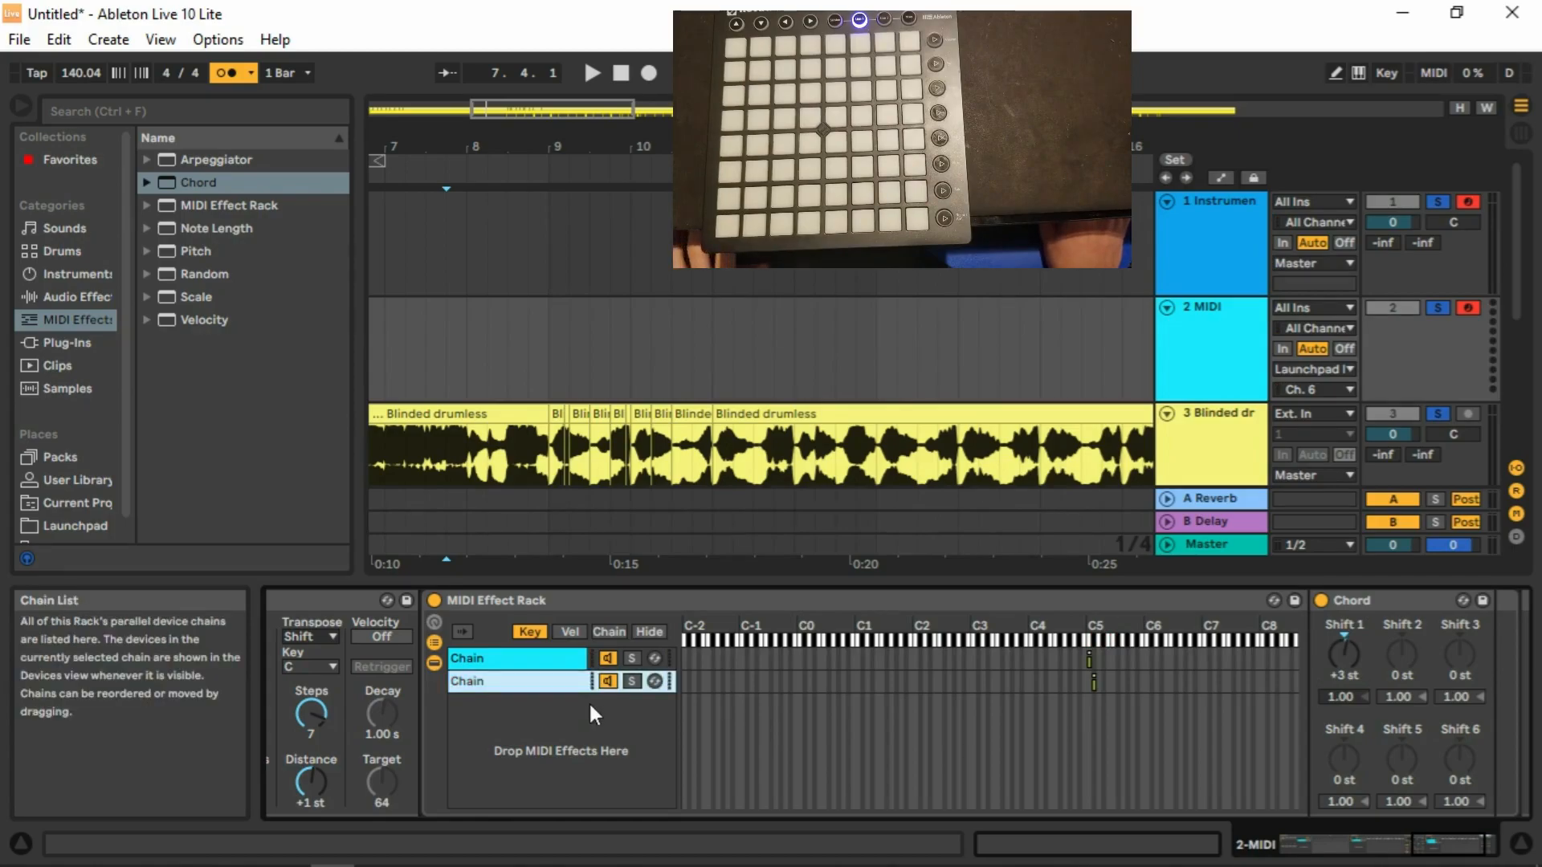
{"action": "key", "text": "ctrl+d"}
{"action": "left_click_drag", "start_coordinate": [1095, 702], "coordinate": [1099, 703]}
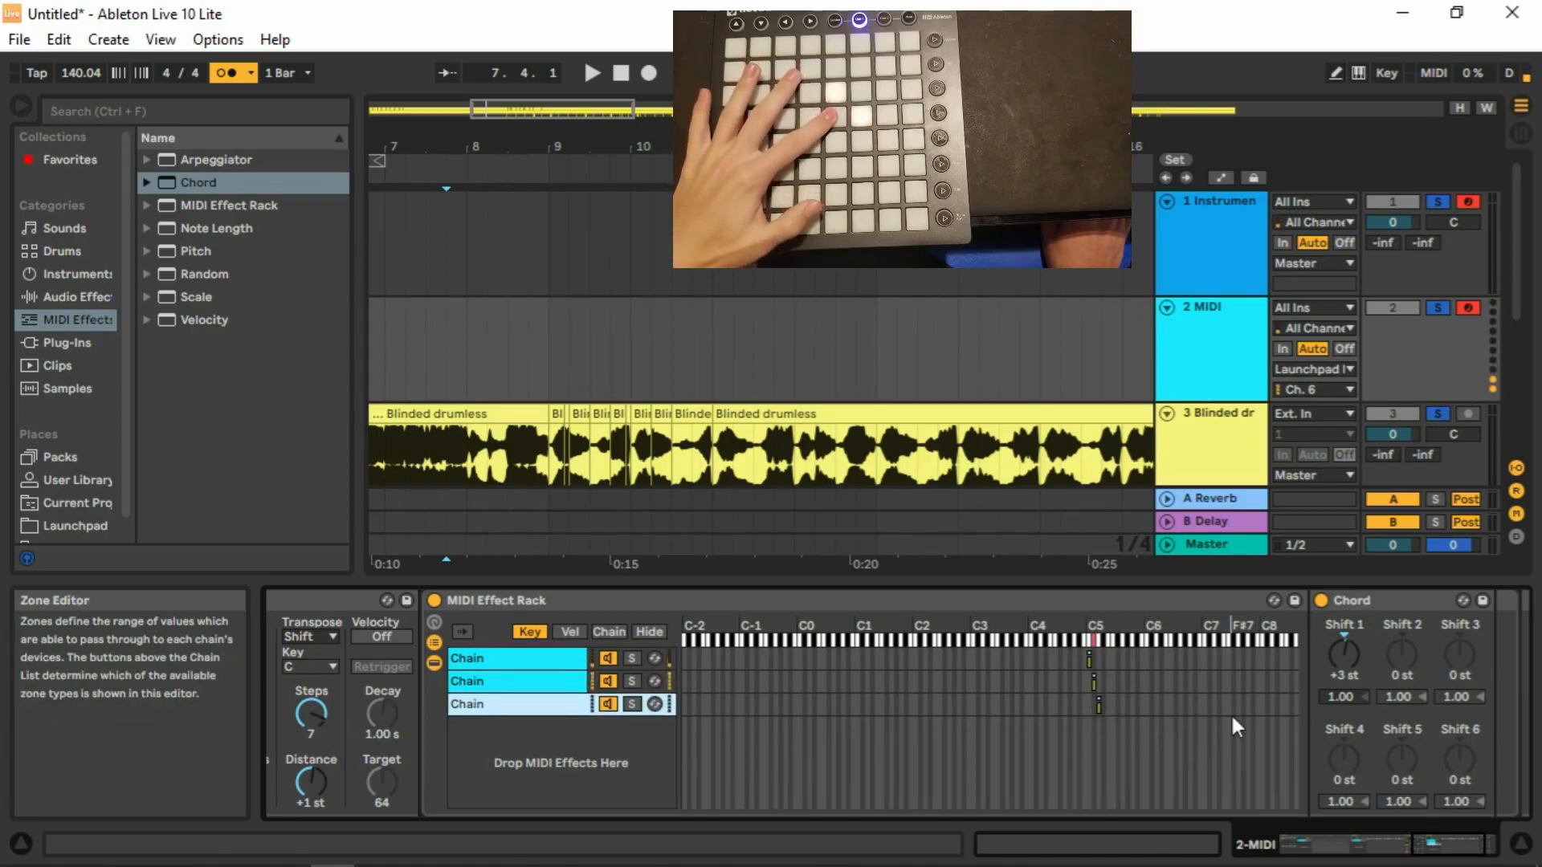
Set Shift 2 of the third chain's Chord effect to +6 st.
{"action": "left_click", "coordinate": [1403, 656]}
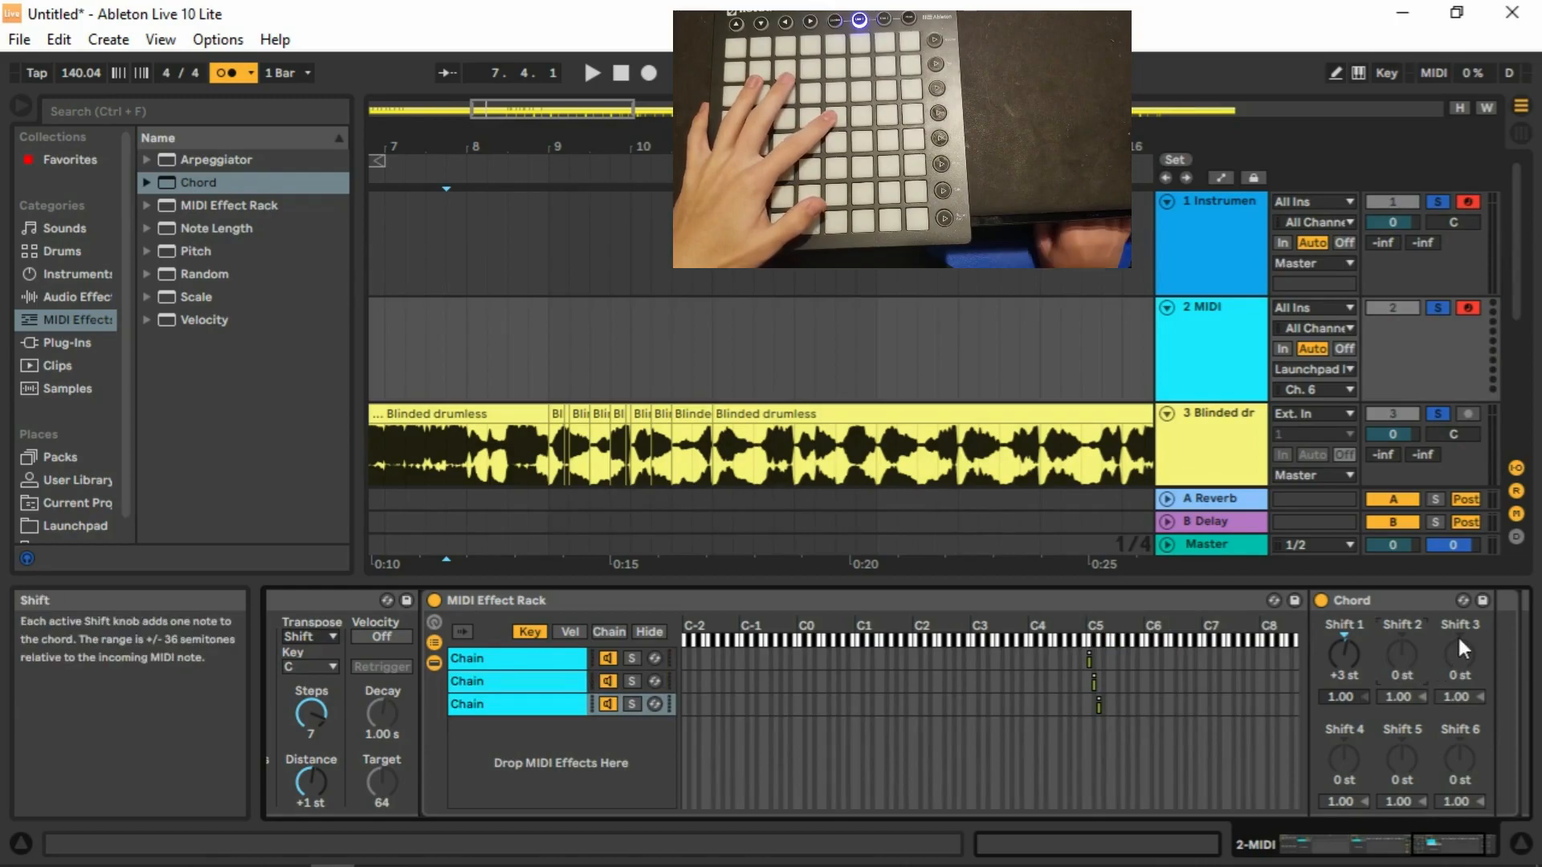
{"action": "key", "text": "Up"}
{"action": "key", "text": "Up"}
{"action": "key", "text": "Up"}
{"action": "key", "text": "Up"}
{"action": "key", "text": "Up"}
{"action": "key", "text": "Up"}
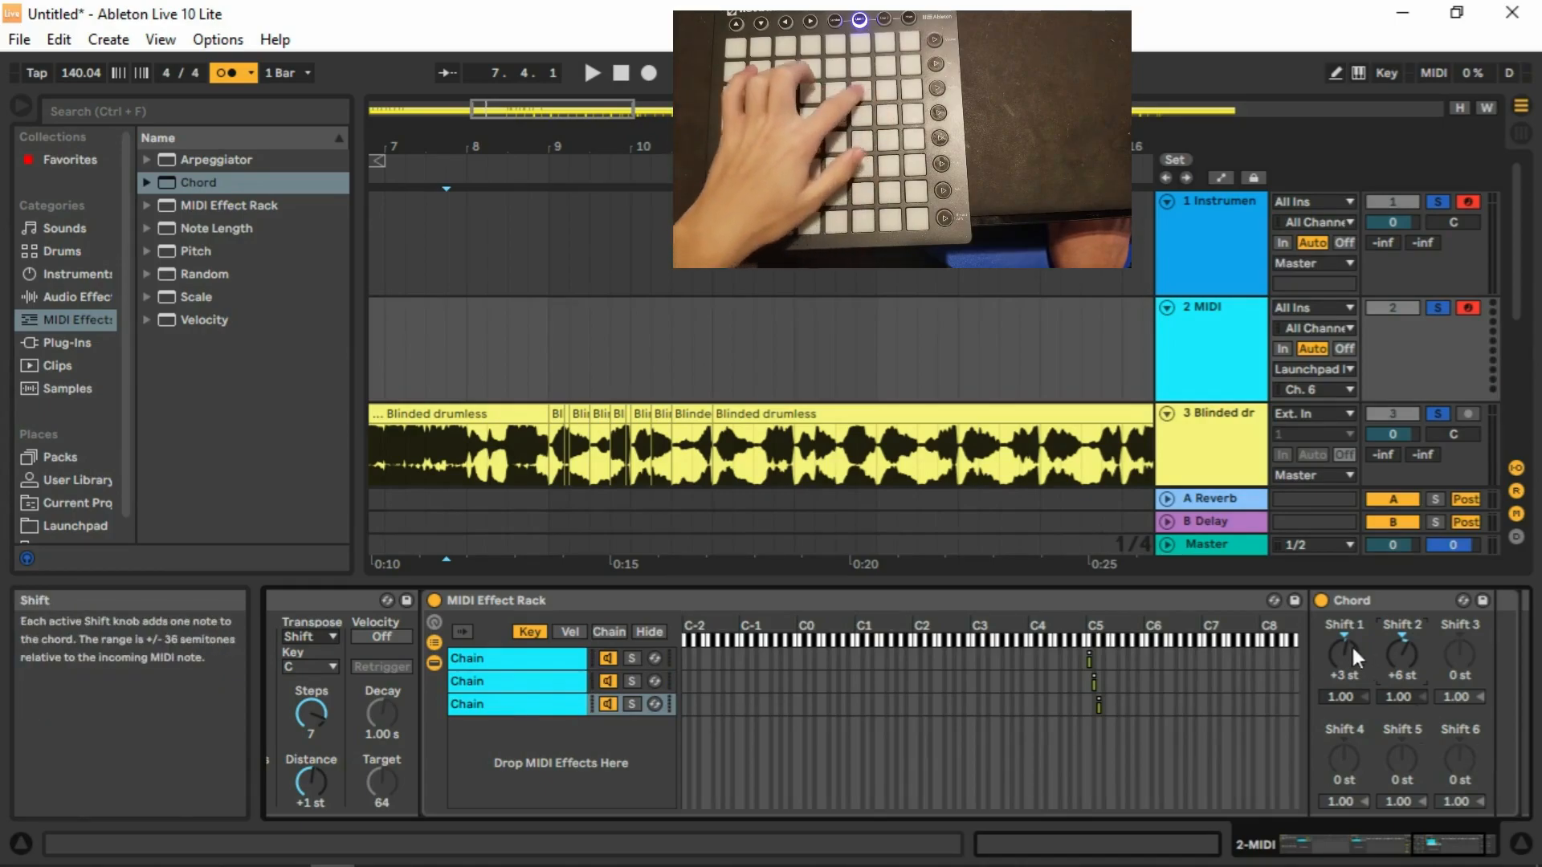
Duplicate the third chain and shift the fourth chain's key zone up by one key.
{"action": "left_click", "coordinate": [541, 700]}
{"action": "key", "text": "ctrl+d"}
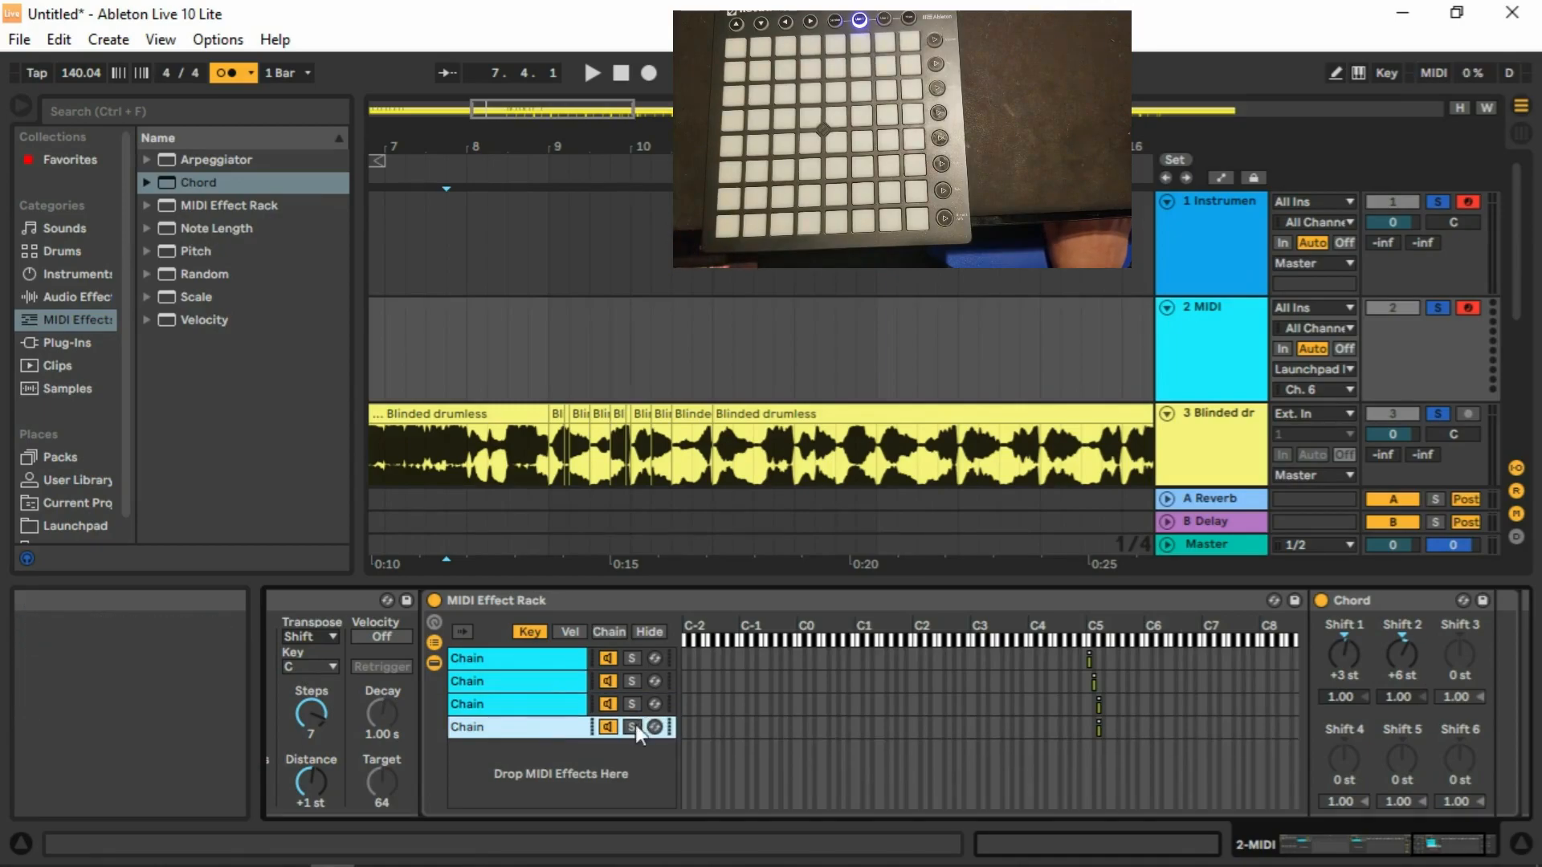
{"action": "left_click_drag", "start_coordinate": [1099, 732], "coordinate": [1106, 729]}
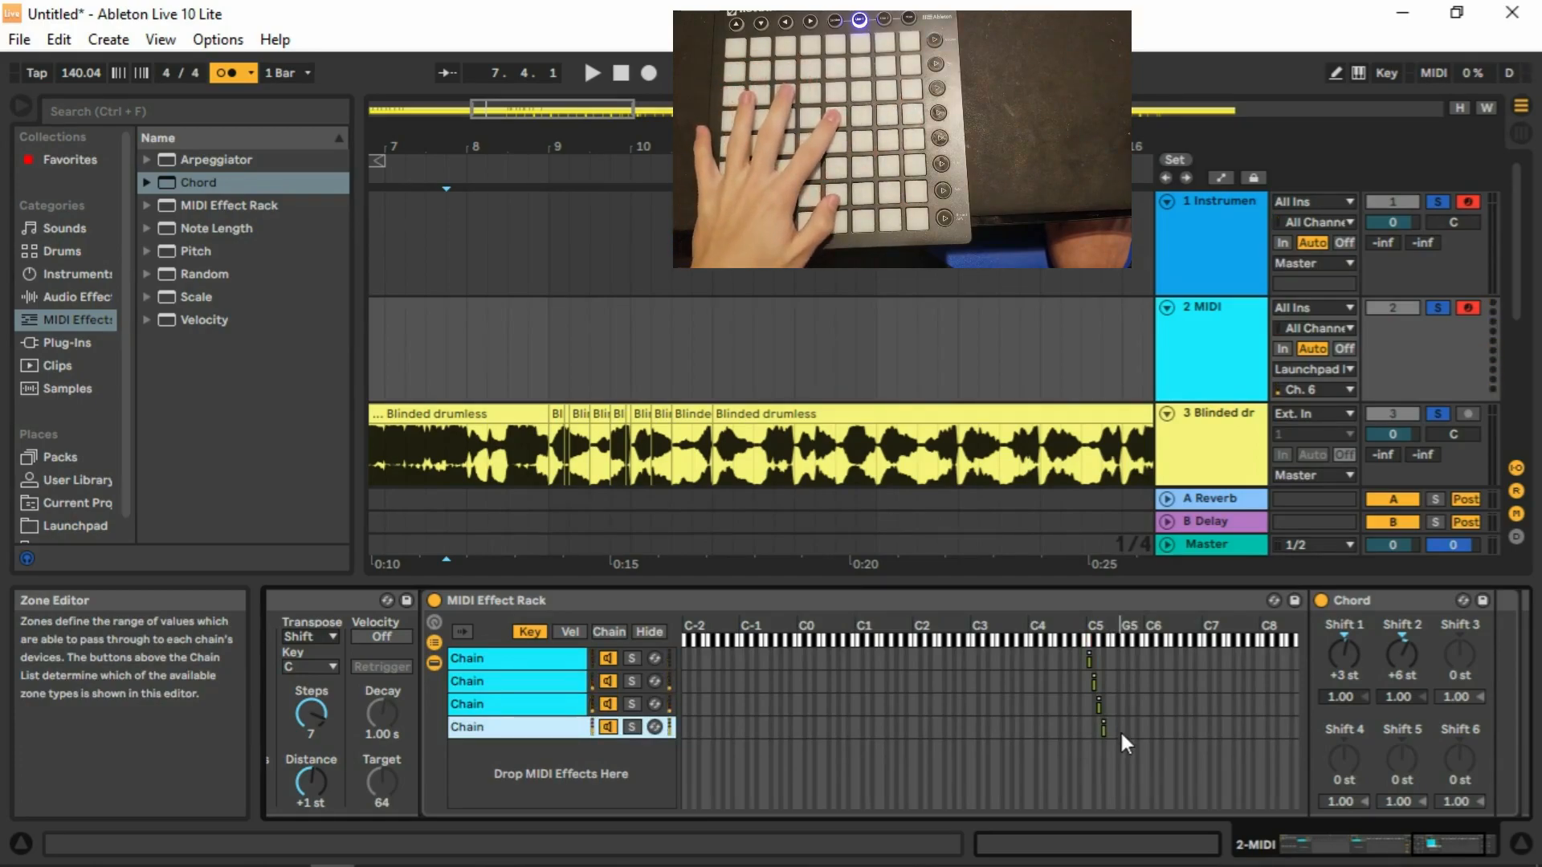
Set Shift 3 of the fourth chain's Chord effect to +9 st and review the first and second chains.
{"action": "left_click_drag", "start_coordinate": [1460, 655], "coordinate": [1463, 654]}
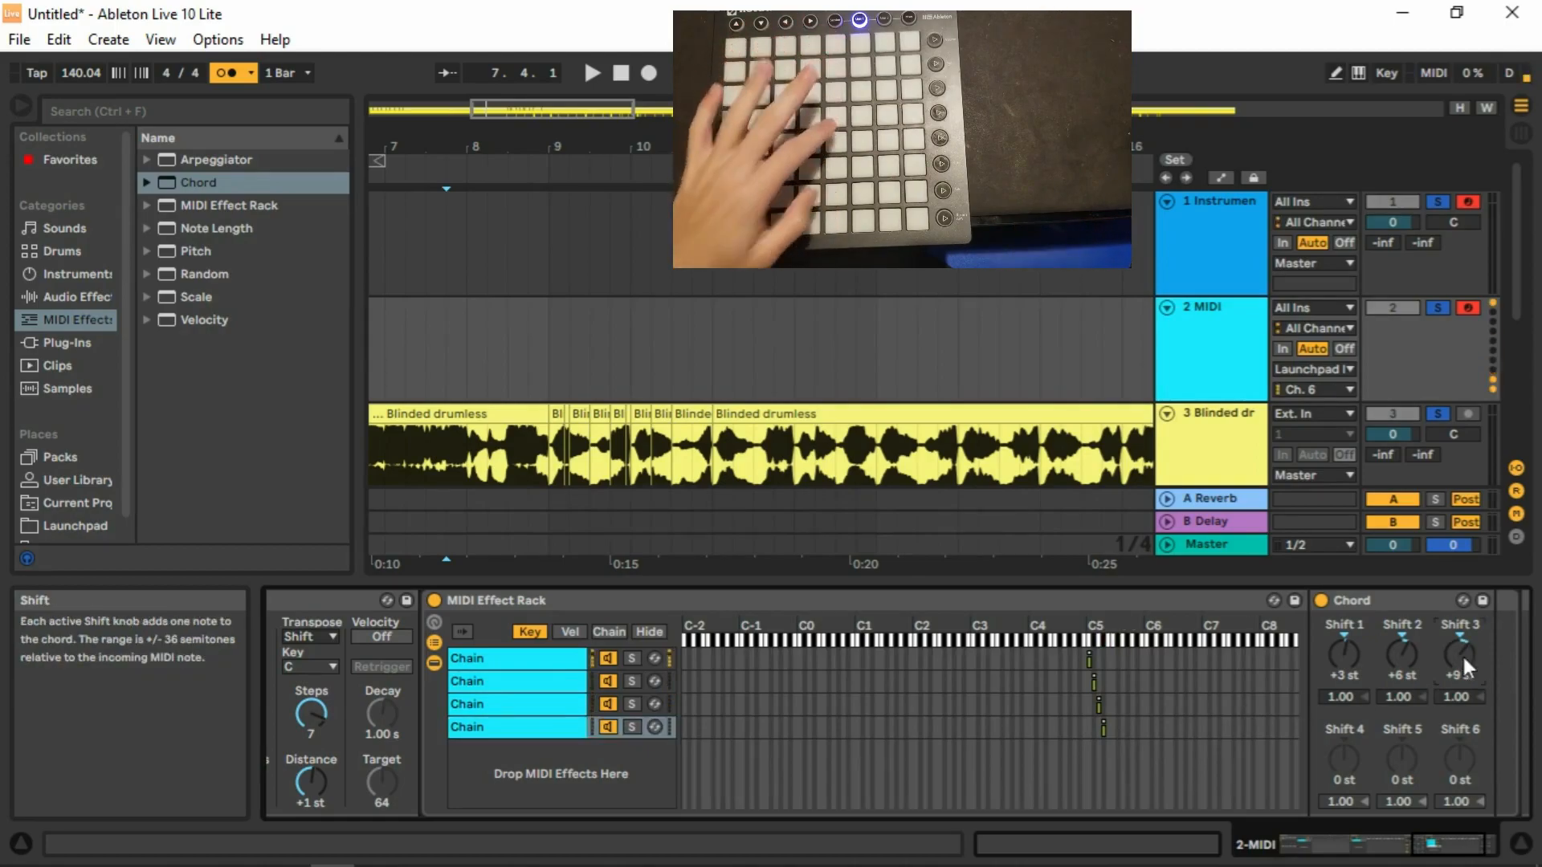
{"action": "left_click", "coordinate": [530, 659]}
{"action": "left_click", "coordinate": [546, 681]}
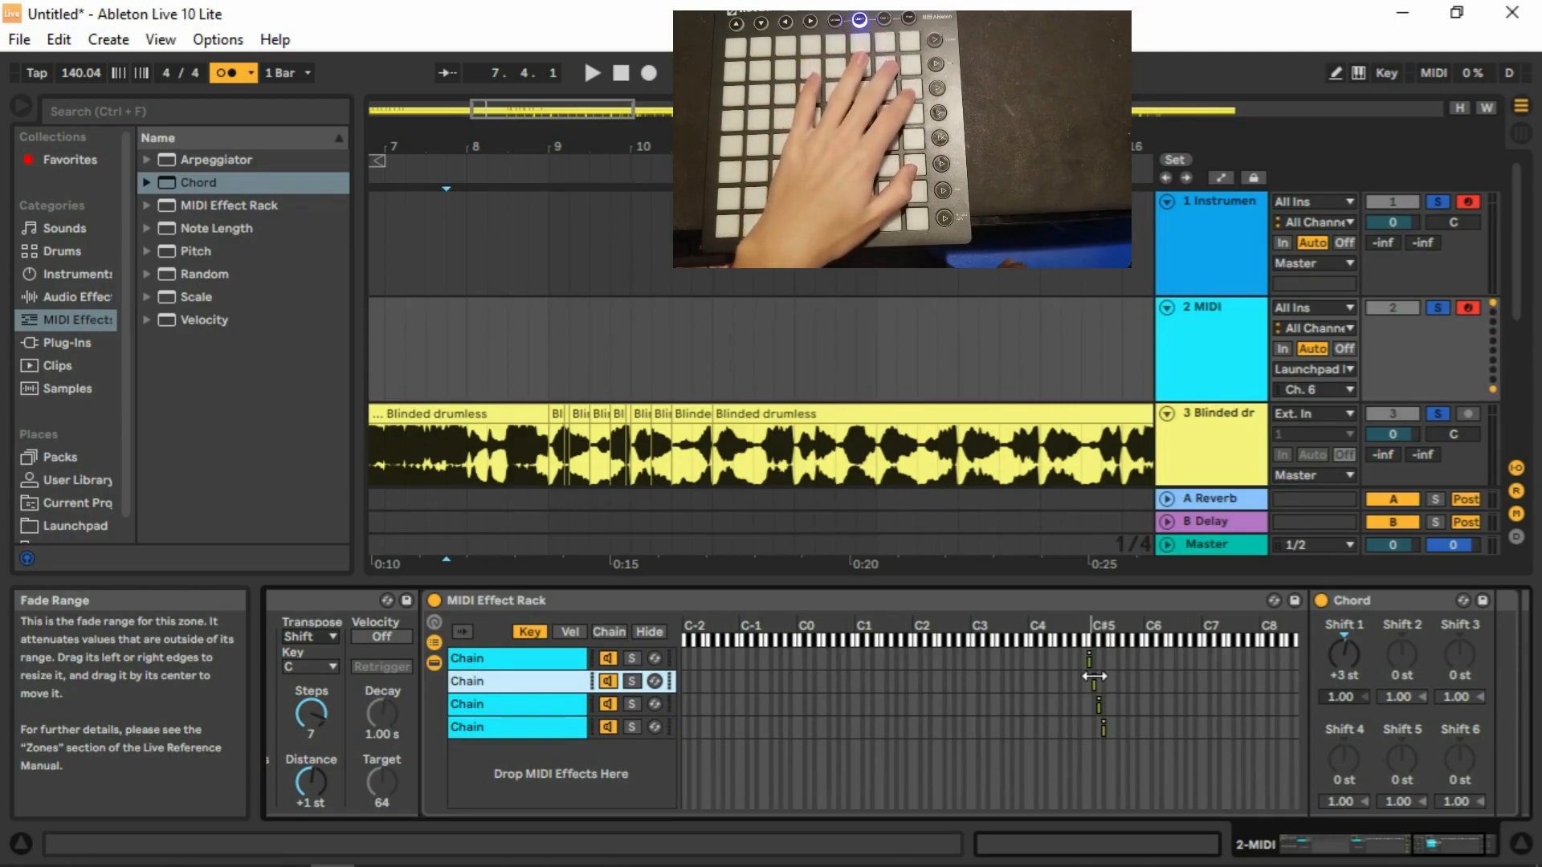
Create a fifth chain in the MIDI Effect Rack and narrow its key zone to the single key above the fourth chain's.
{"action": "right_click", "coordinate": [605, 759]}
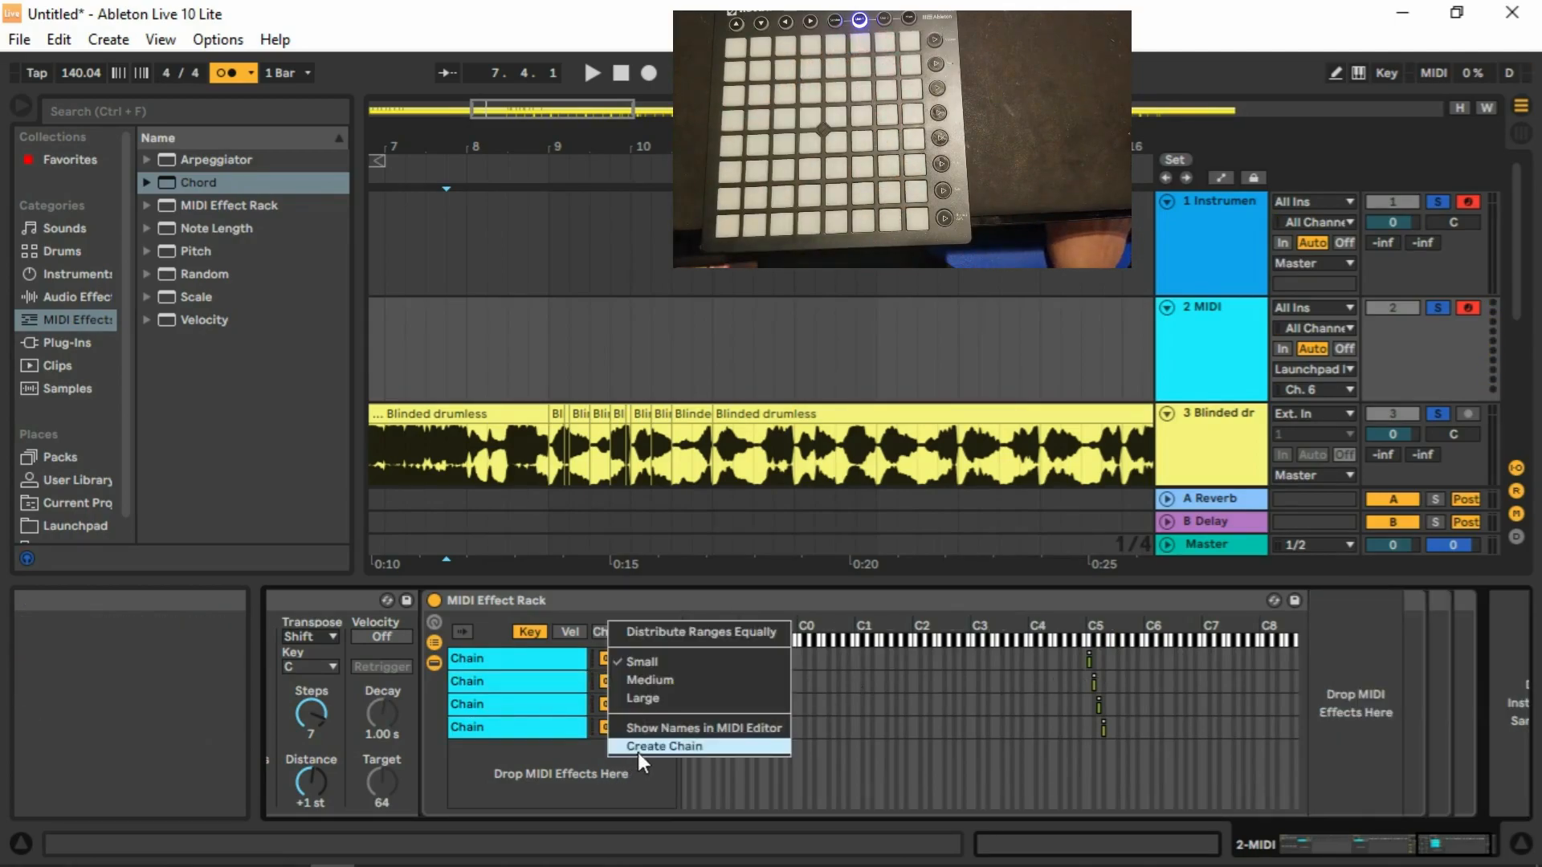
{"action": "left_click", "coordinate": [667, 839]}
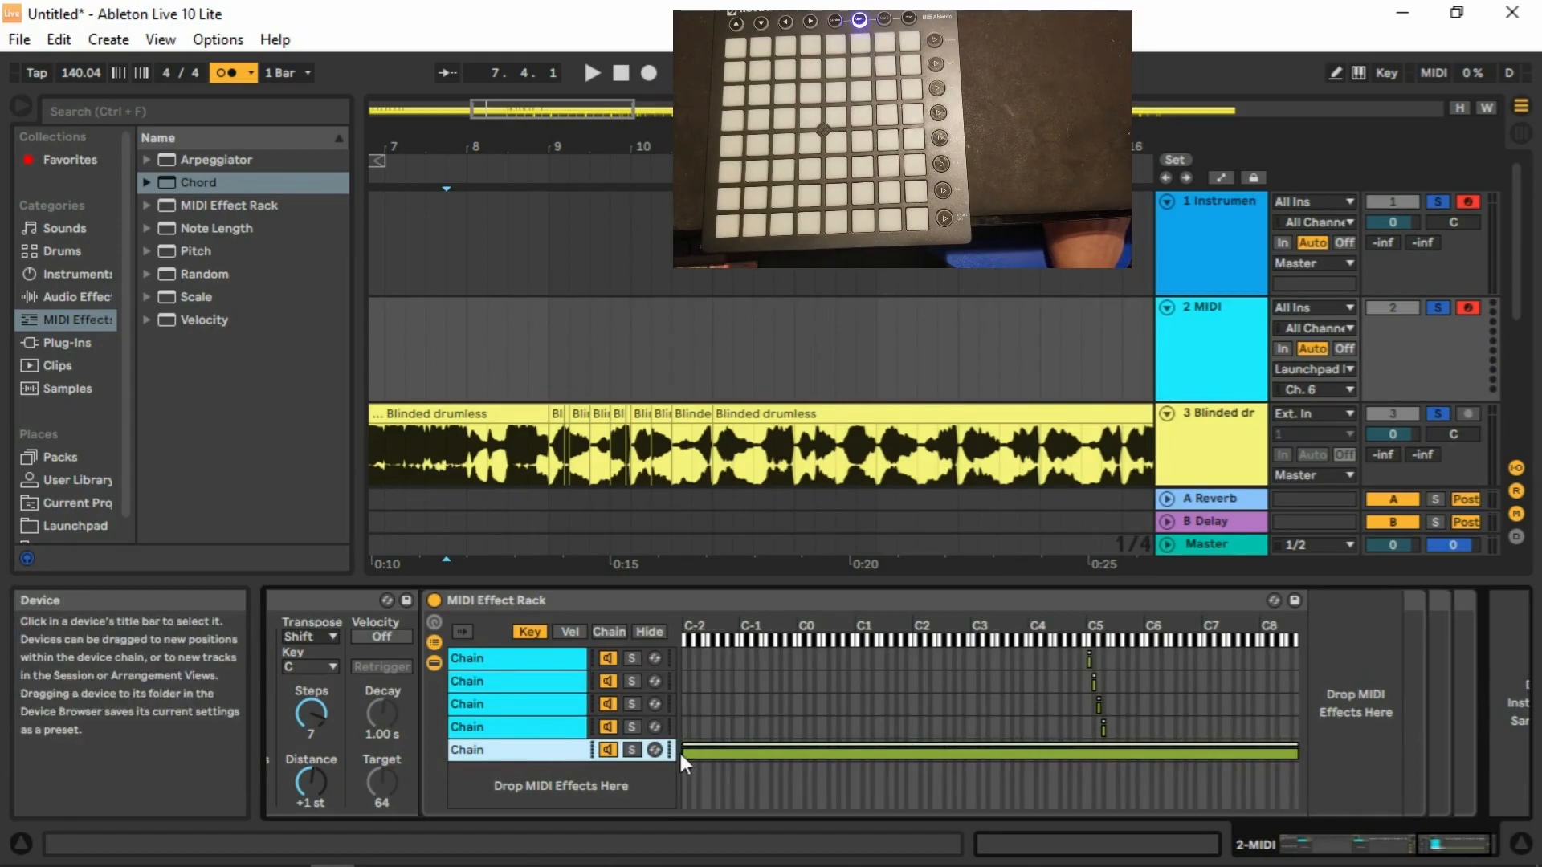
{"action": "left_click_drag", "start_coordinate": [685, 752], "coordinate": [1113, 748]}
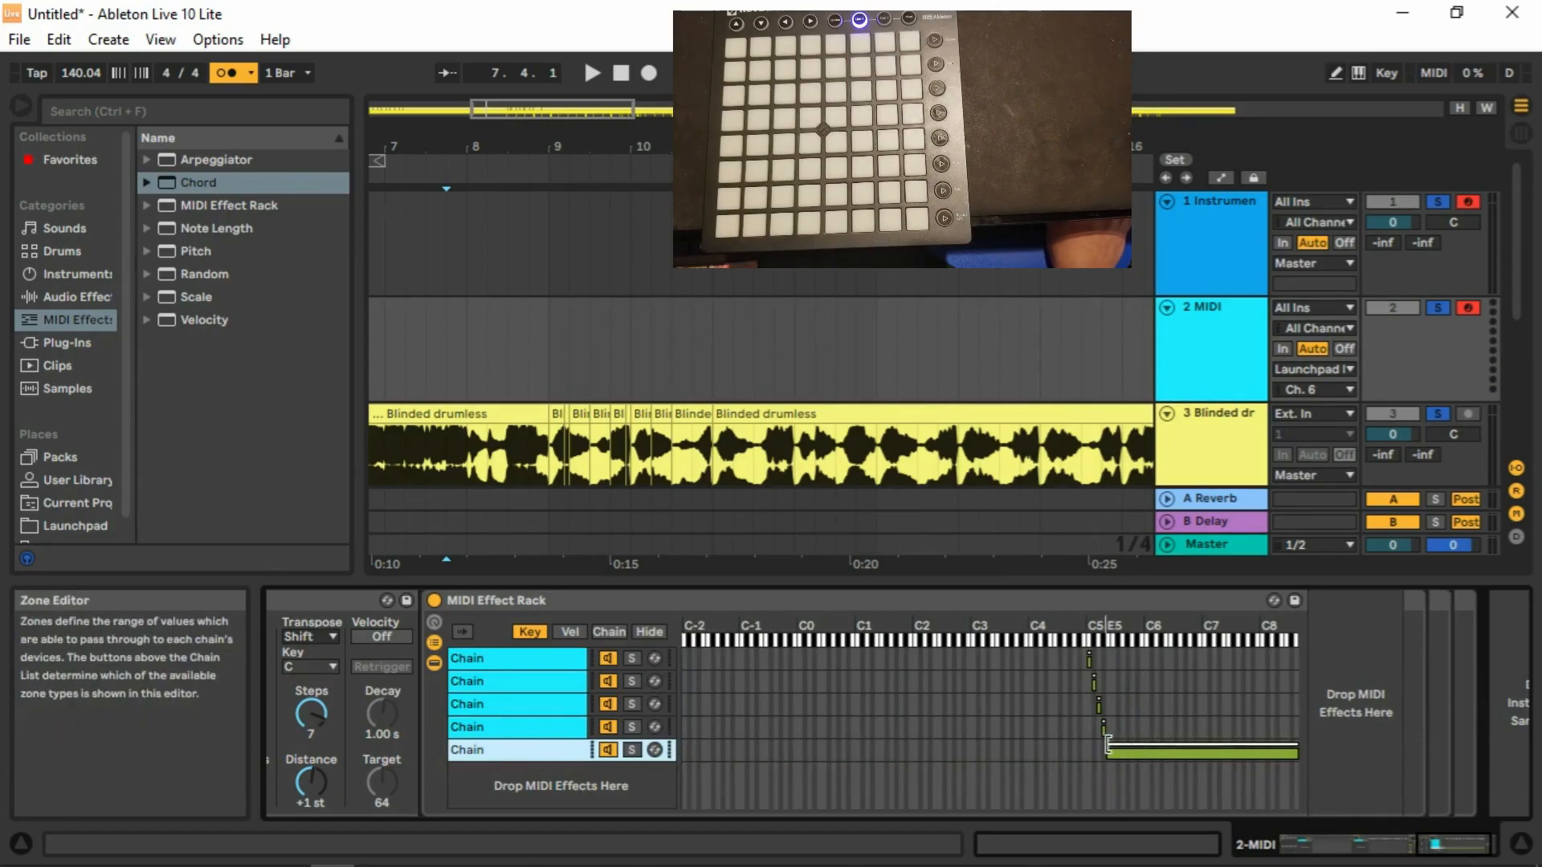
{"action": "left_click_drag", "start_coordinate": [1298, 750], "coordinate": [1044, 739]}
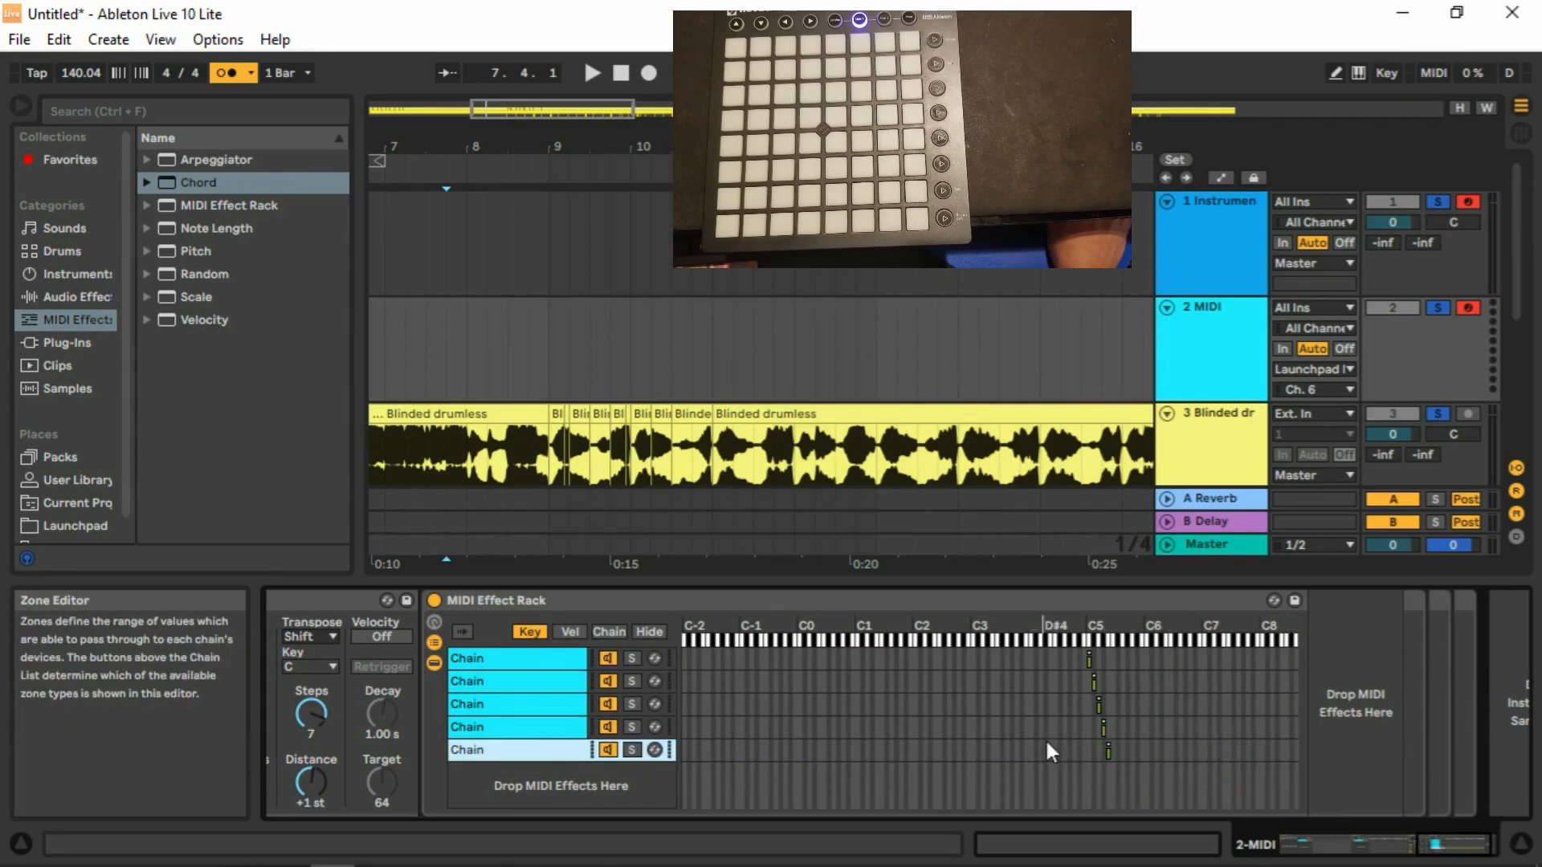
Add a Pitch effect at +3 st to the fifth chain, followed by a Chord effect with Shift 1 +3 st and Shift 2 +6 st.
{"action": "left_click", "coordinate": [190, 253]}
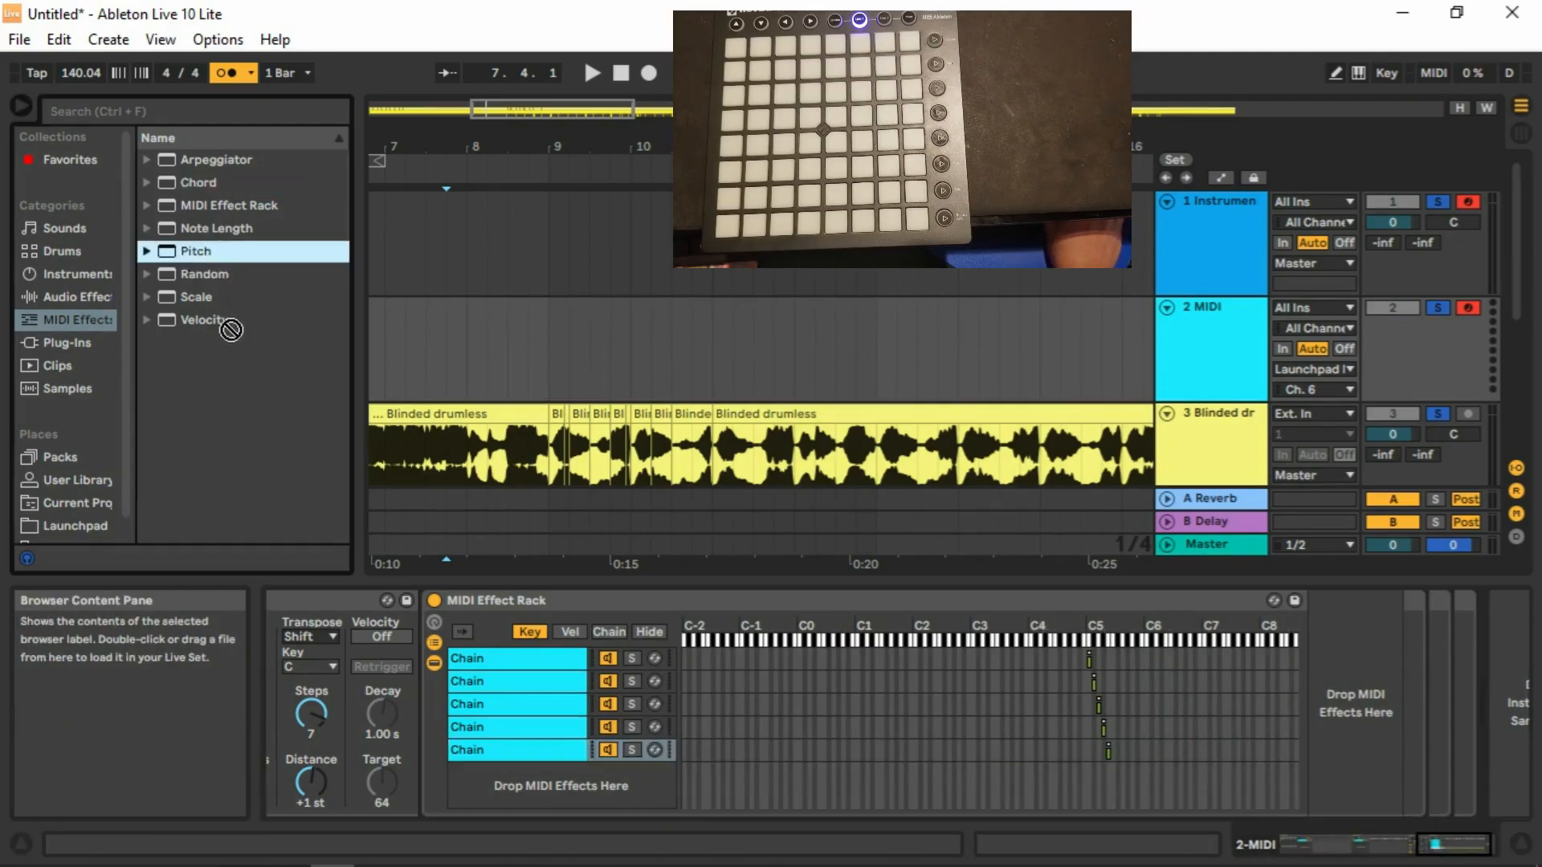
{"action": "left_click_drag", "start_coordinate": [1240, 634], "coordinate": [1350, 652]}
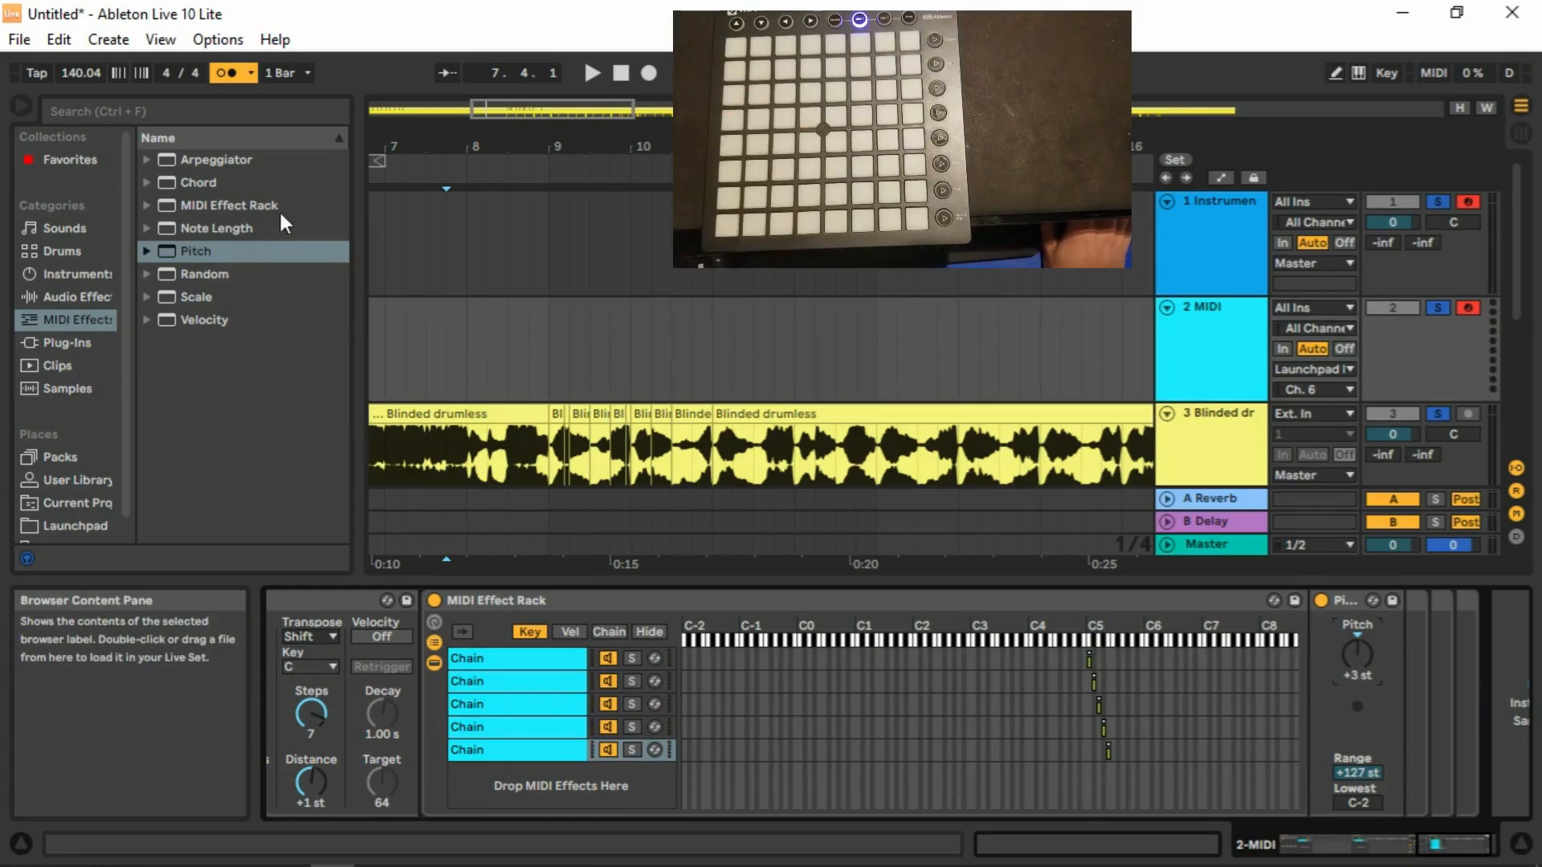
{"action": "left_click_drag", "start_coordinate": [198, 183], "coordinate": [1394, 707]}
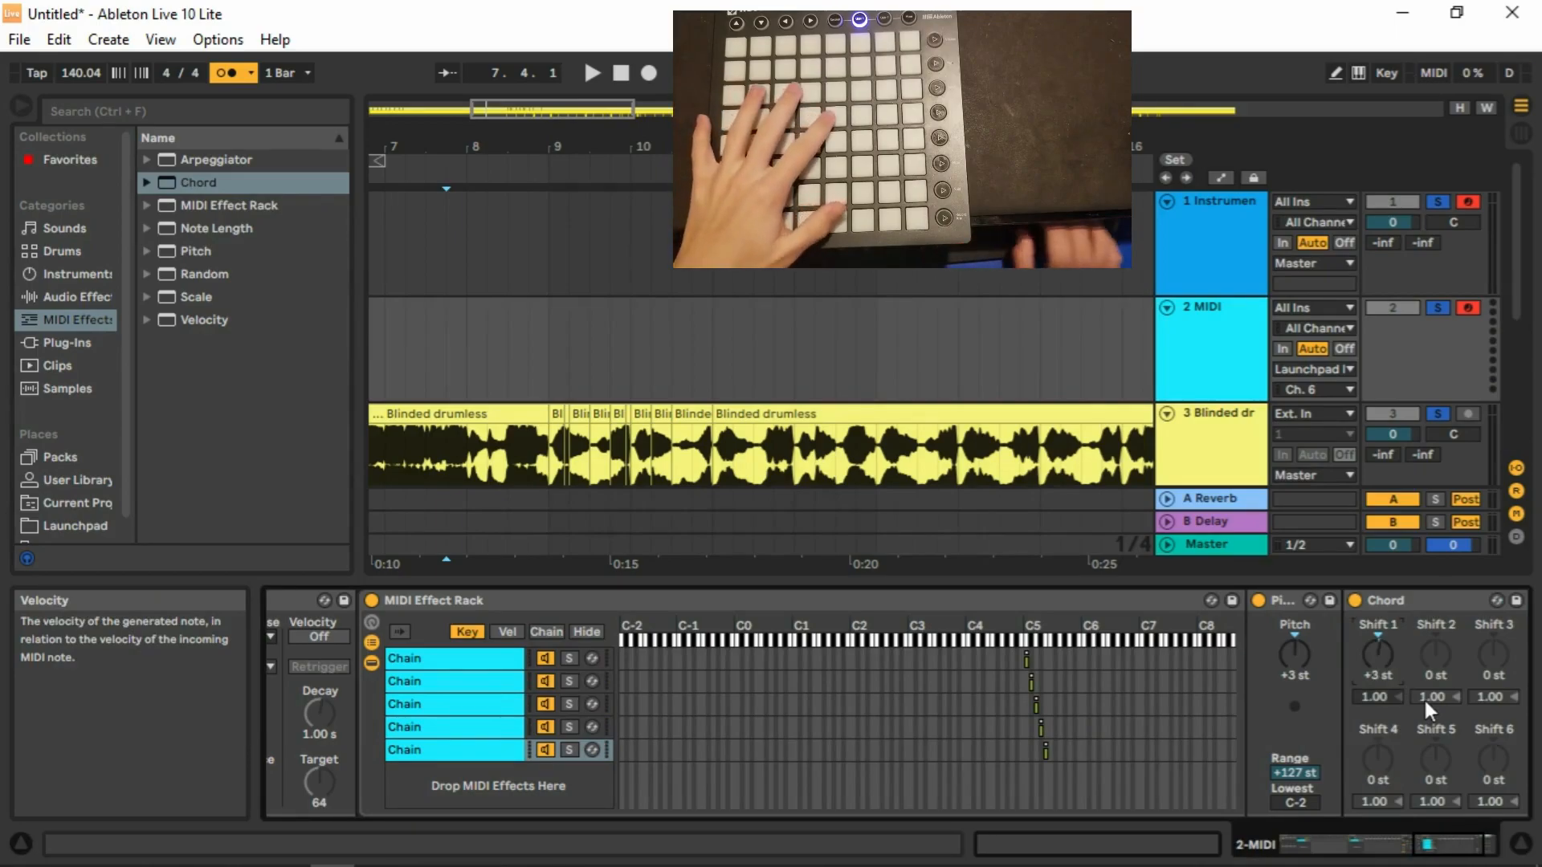
{"action": "left_click", "coordinate": [1442, 651]}
{"action": "key", "text": "Up"}
{"action": "key", "text": "Up"}
{"action": "key", "text": "Up"}
{"action": "key", "text": "Up"}
{"action": "key", "text": "Up"}
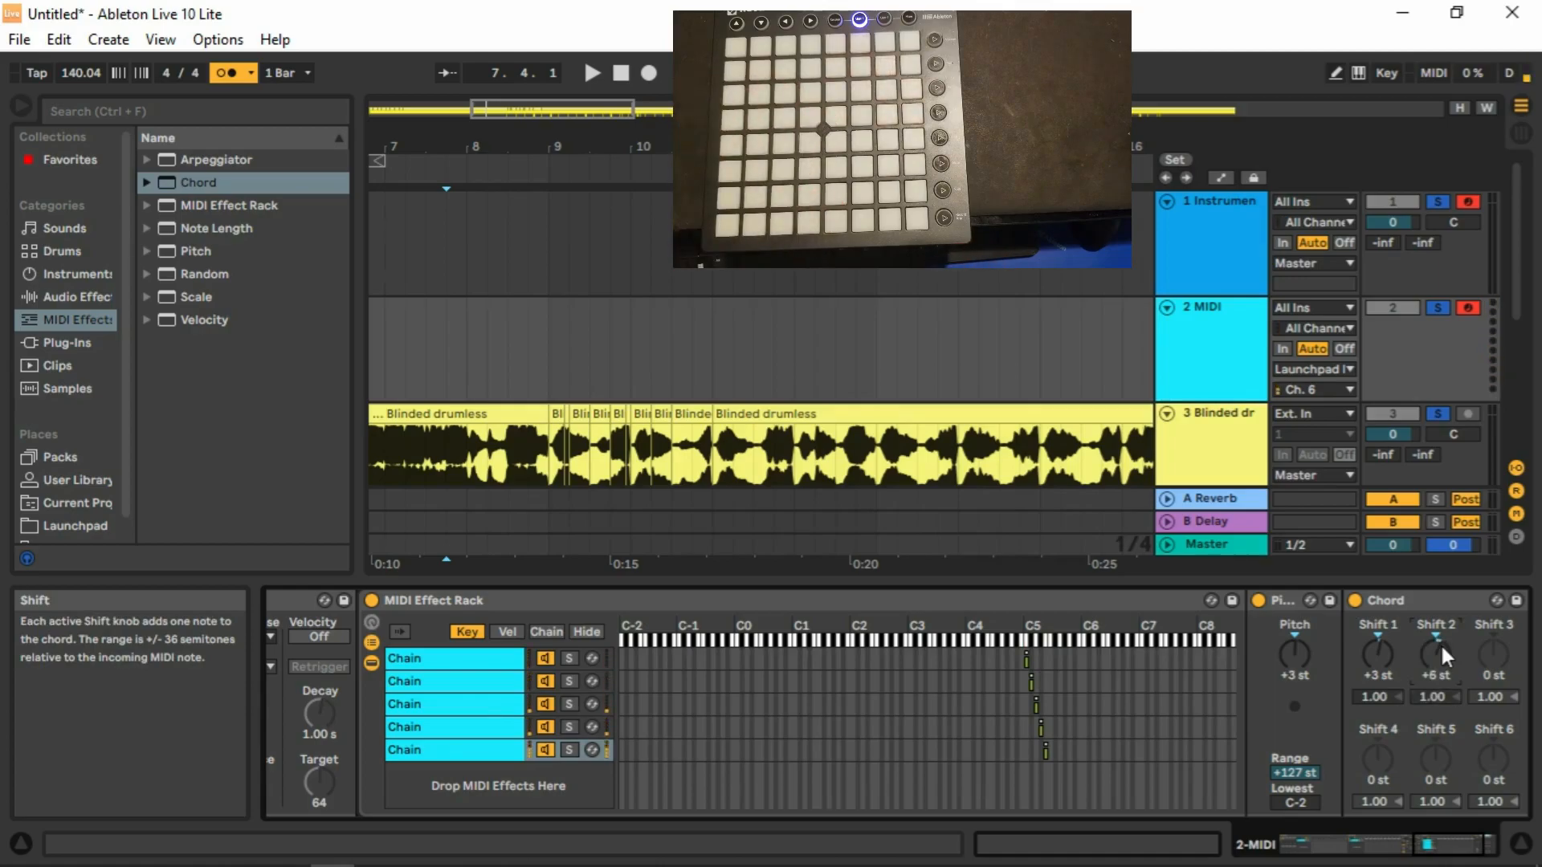
Duplicate the fifth chain and shift the sixth chain's key zone up by one key.
{"action": "key", "text": "ctrl+d"}
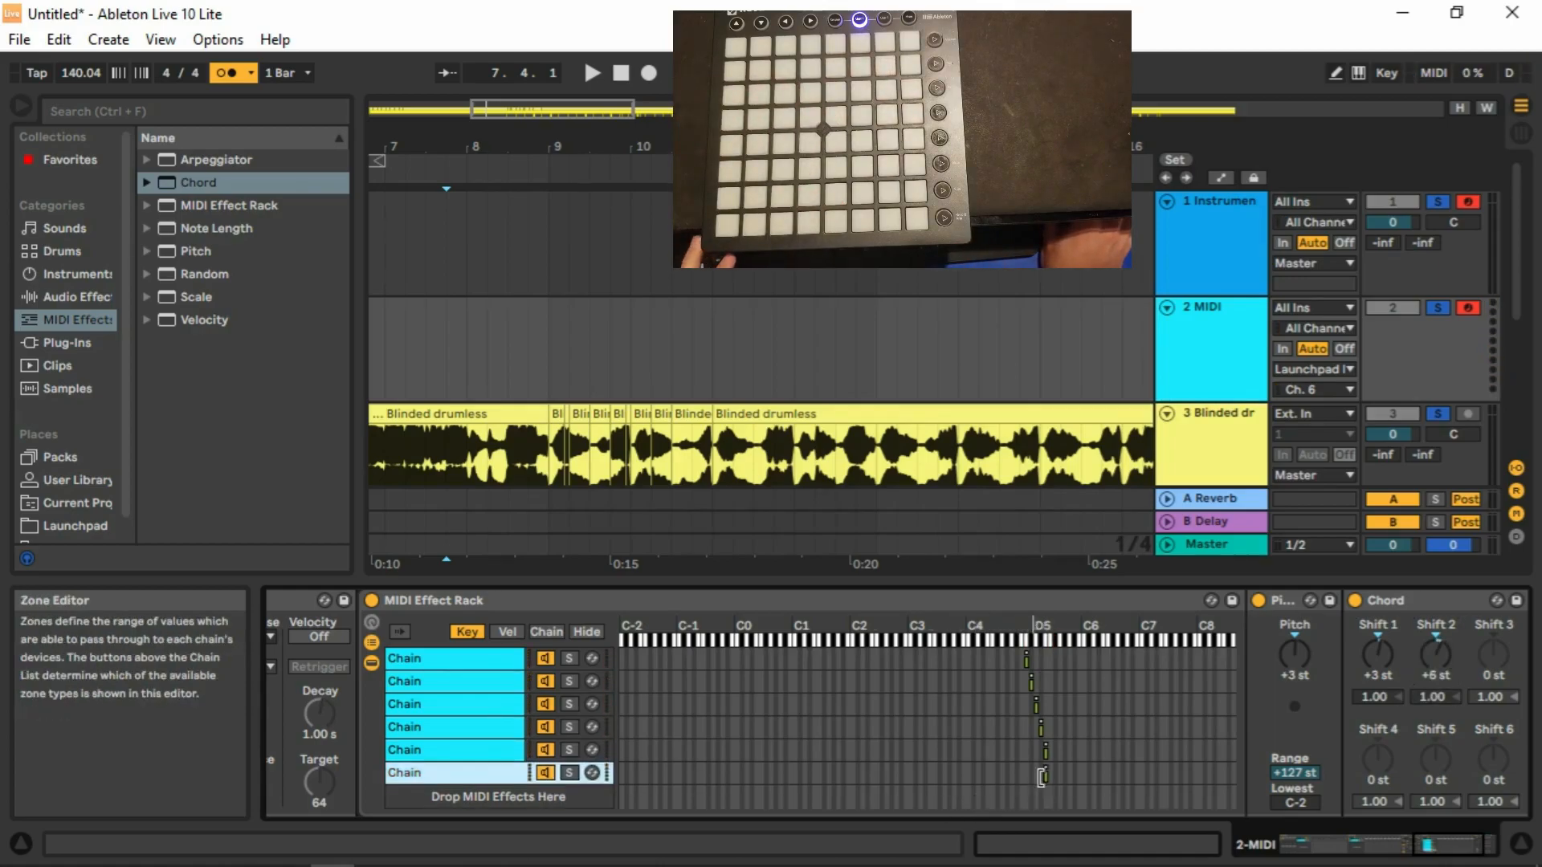
{"action": "left_click_drag", "start_coordinate": [1046, 774], "coordinate": [1050, 773]}
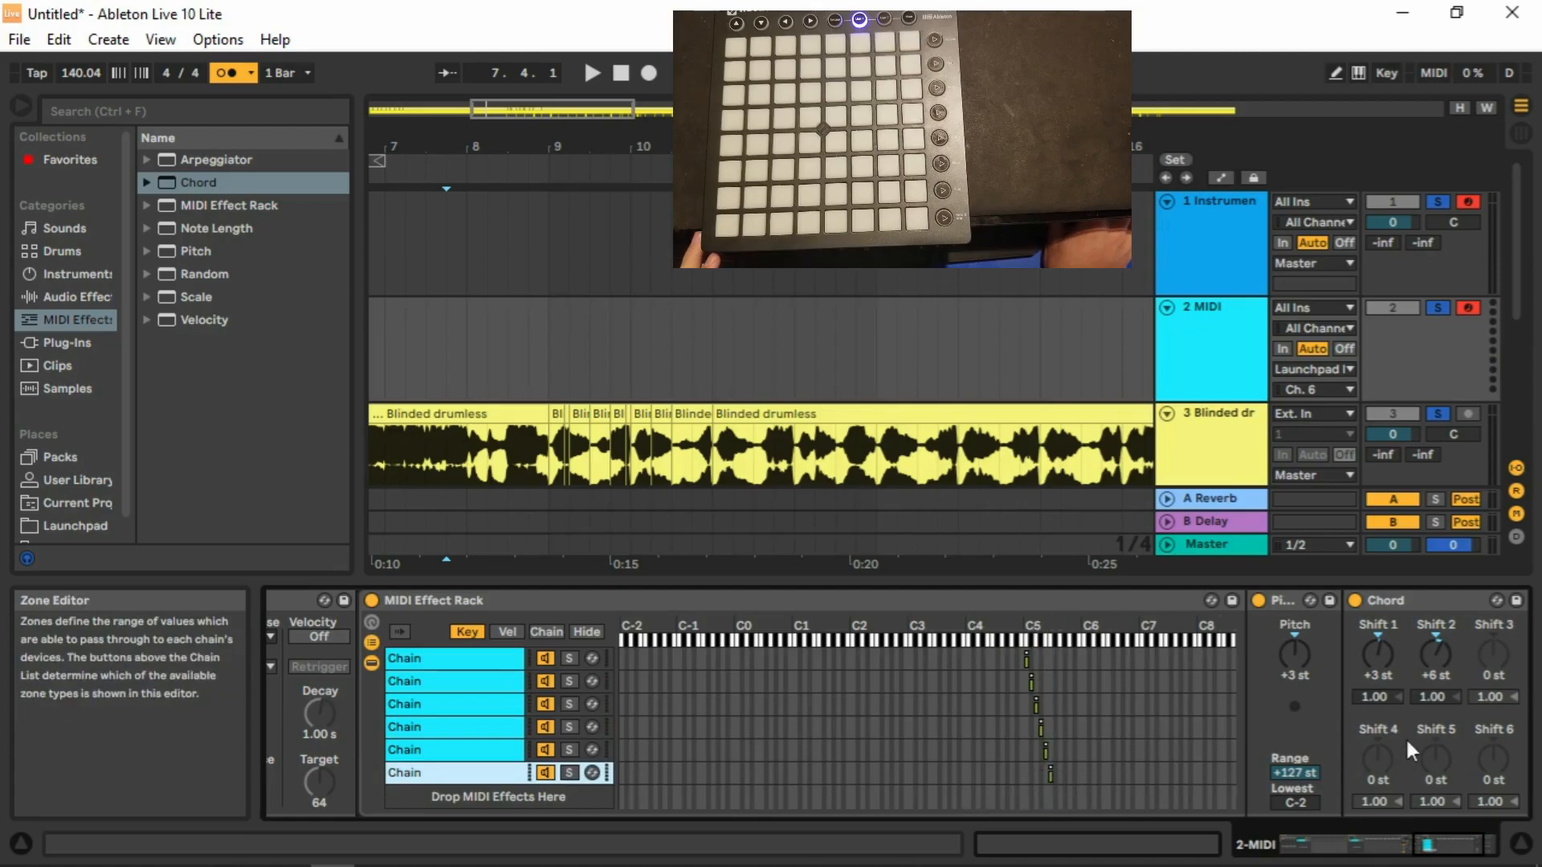
Set the sixth chain's Pitch to +6 st and its Chord effect to Shift 1 +3 st and Shift 2 0 st.
{"action": "left_click", "coordinate": [1376, 648]}
{"action": "key", "text": "Delete"}
{"action": "left_click", "coordinate": [1425, 649]}
{"action": "key", "text": "Delete"}
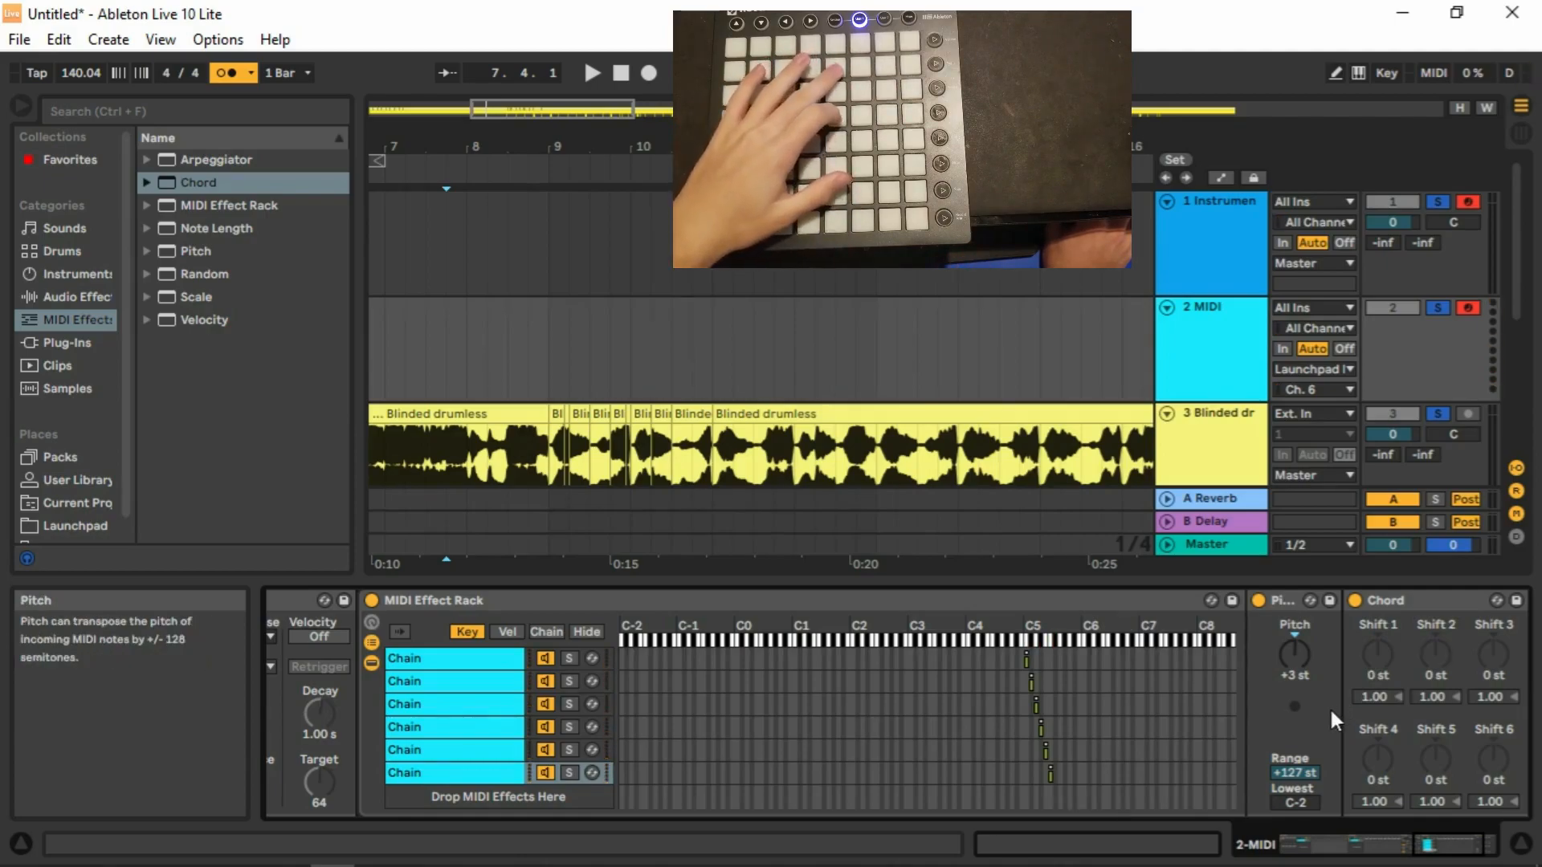
{"action": "left_click", "coordinate": [1289, 652]}
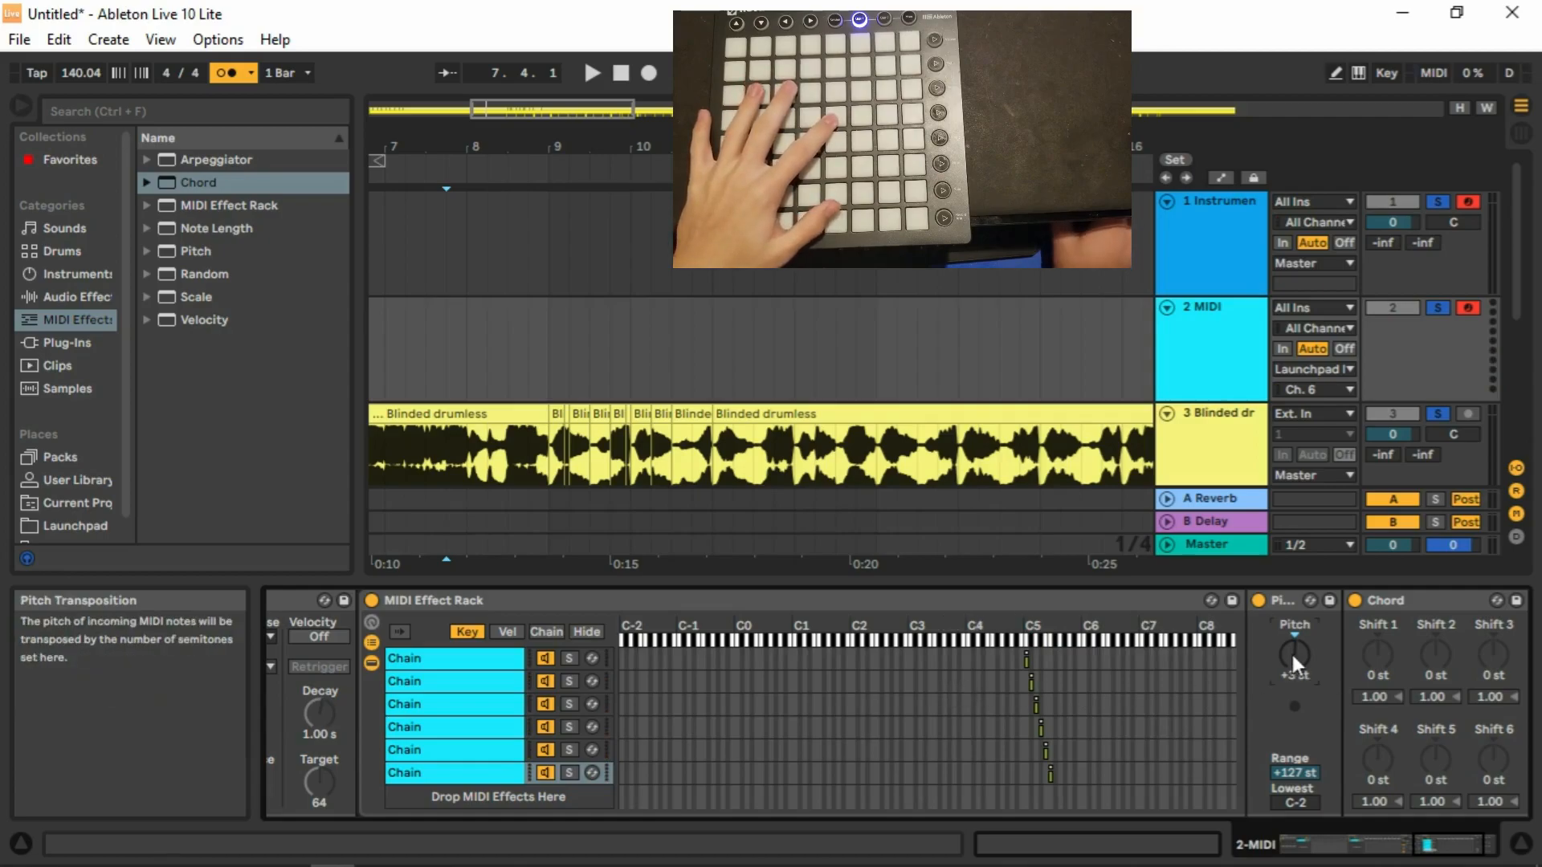
{"action": "key", "text": "Up"}
{"action": "key", "text": "Up"}
{"action": "key", "text": "Up"}
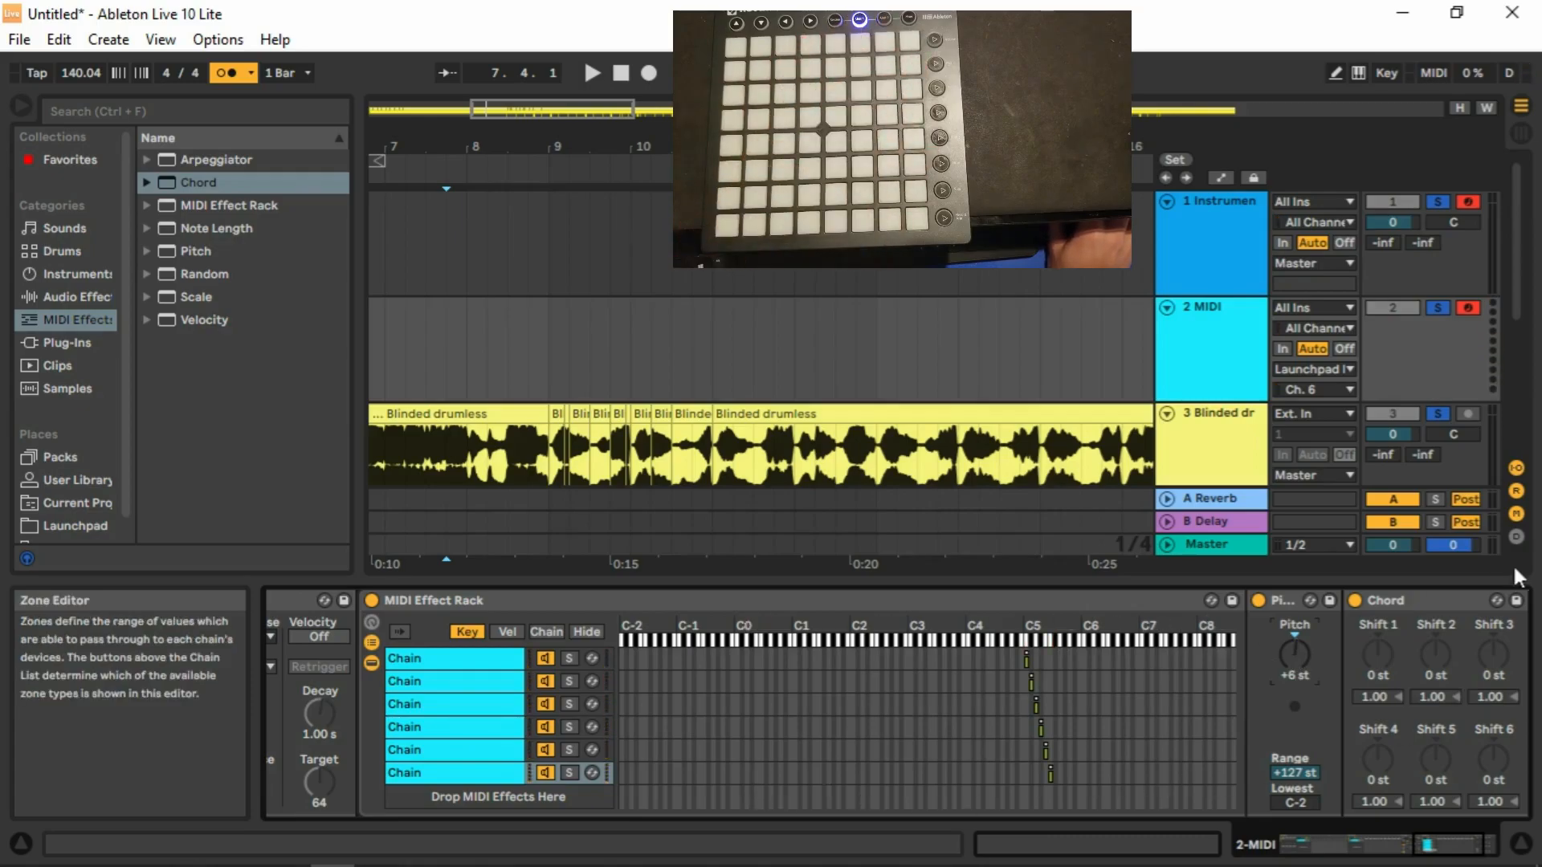
{"action": "key", "text": "Up"}
{"action": "key", "text": "Up"}
{"action": "key", "text": "Up"}
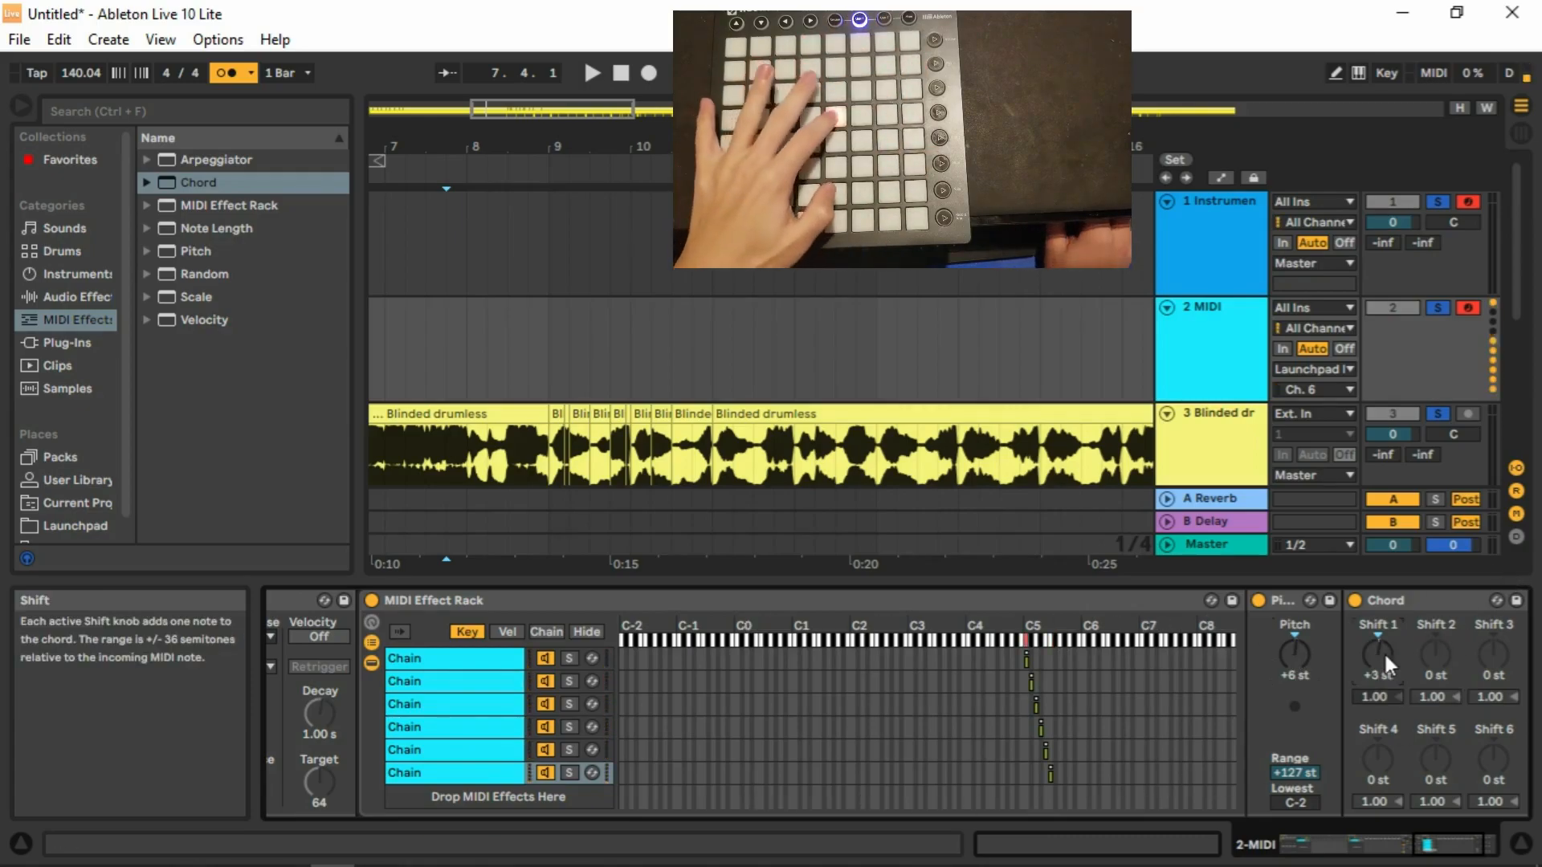
Duplicate the sixth chain and move the seventh chain's key zone one key higher.
{"action": "key", "text": "ctrl+d"}
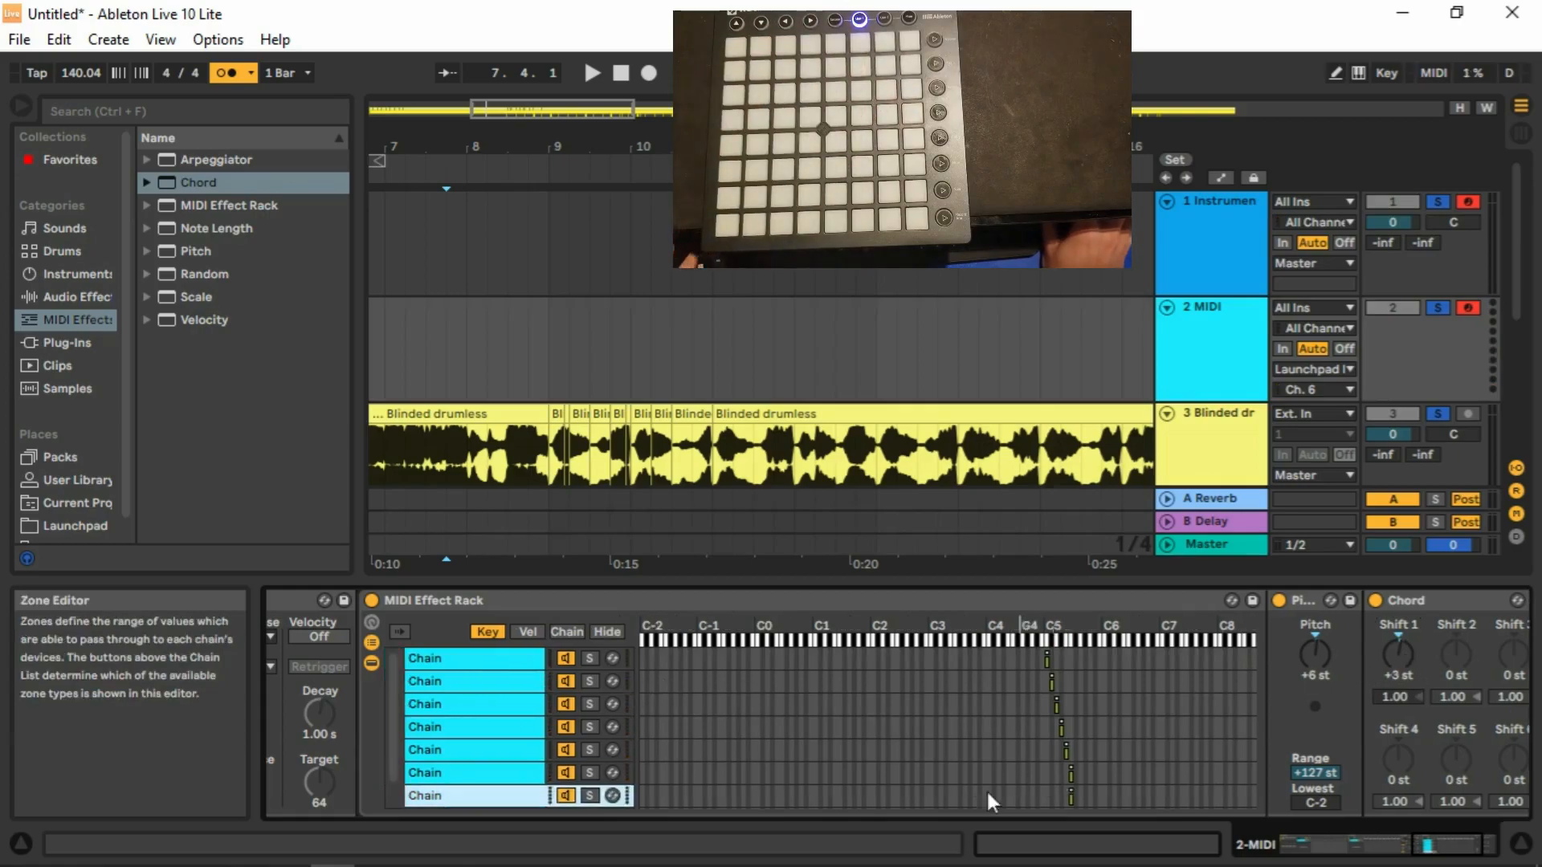
{"action": "left_click", "coordinate": [1070, 794]}
{"action": "left_click_drag", "start_coordinate": [1075, 793], "coordinate": [1077, 795]}
Remove the Chord effect from the seventh chain and set its Pitch to +9 st.
{"action": "left_click", "coordinate": [1436, 609]}
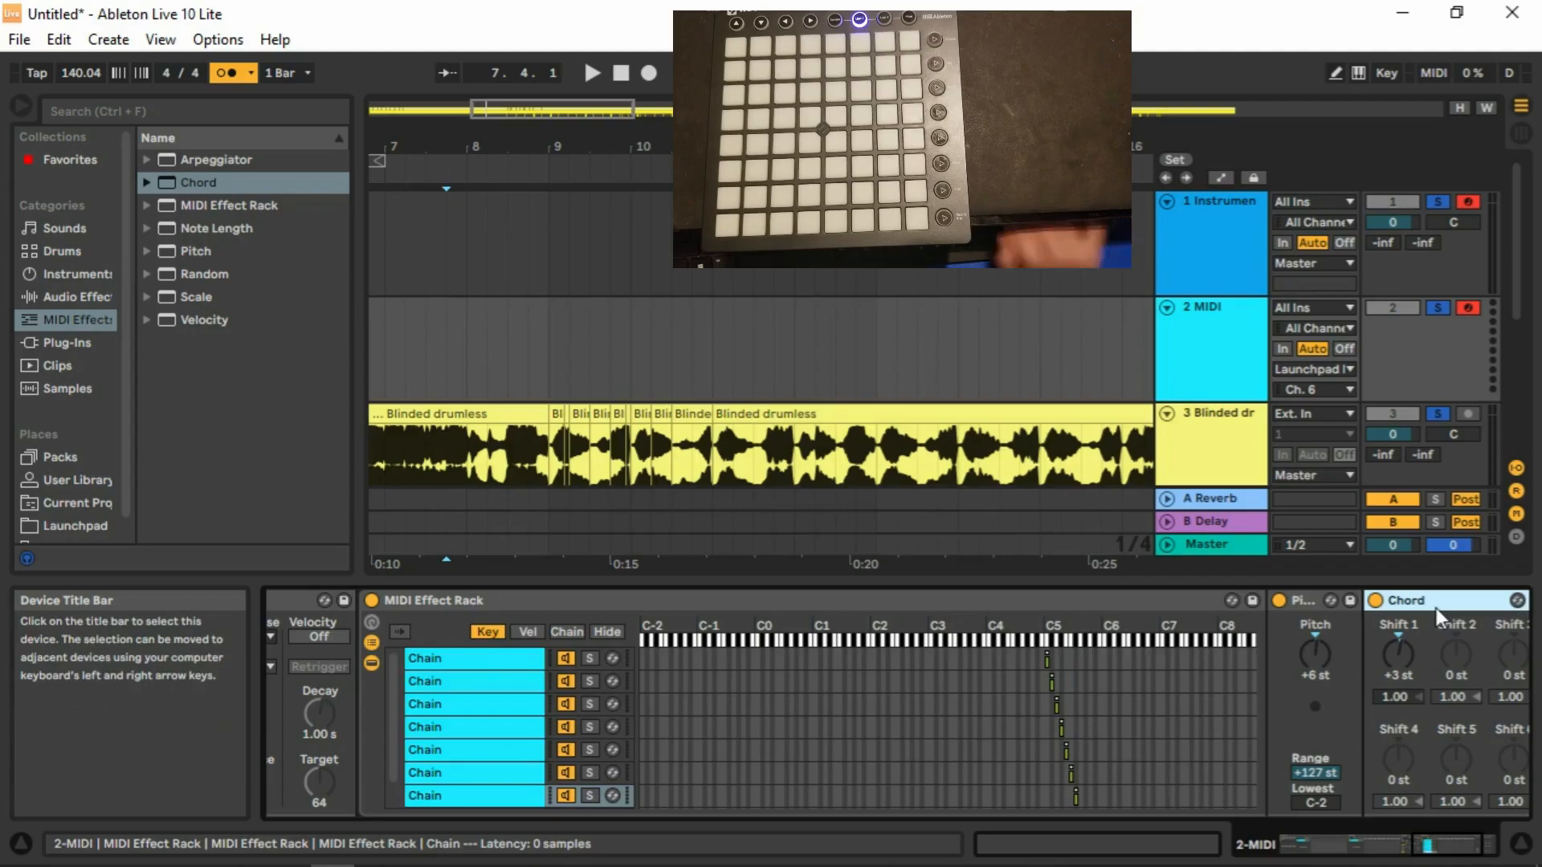
{"action": "key", "text": "Delete"}
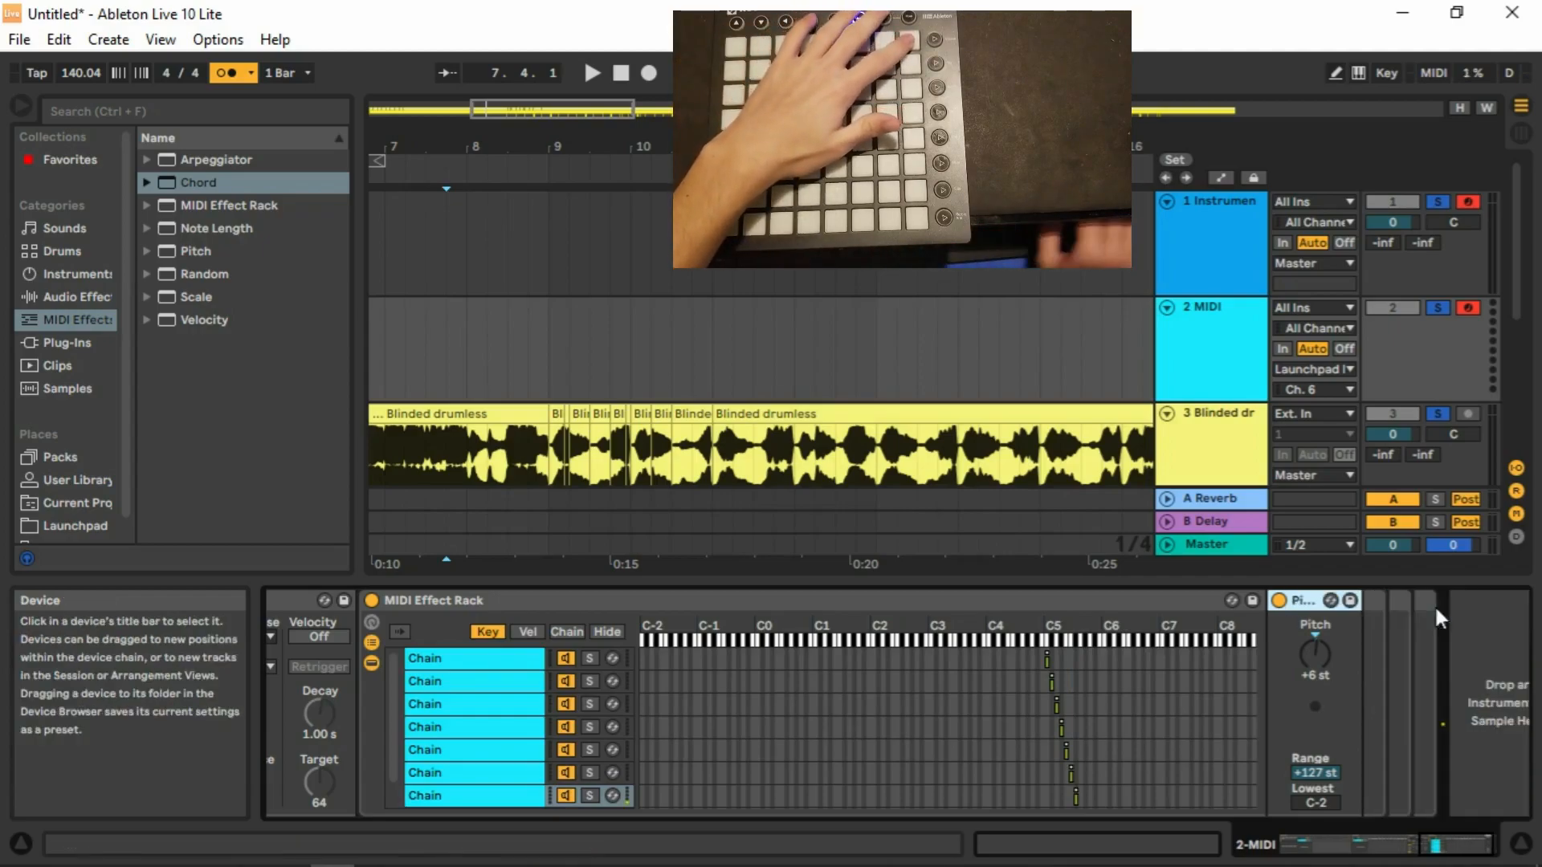
{"action": "left_click_drag", "start_coordinate": [1314, 652], "coordinate": [1314, 643]}
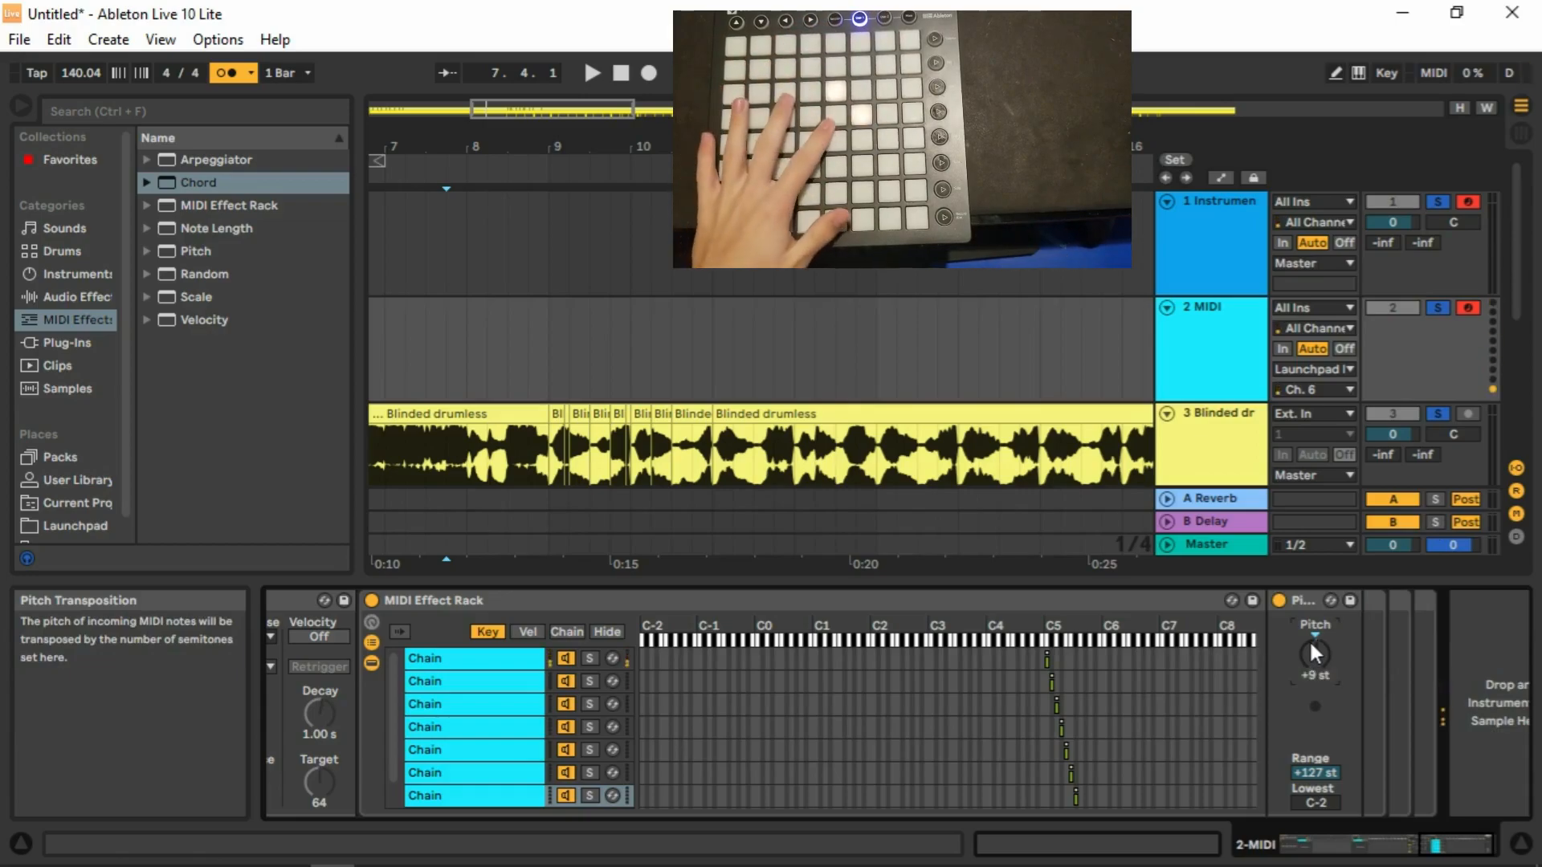
Set the Arpeggiator's rate to 1/32 and insert a Note Length effect between it and the seven-chain MIDI Effect Rack.
{"action": "left_click", "coordinate": [1435, 845]}
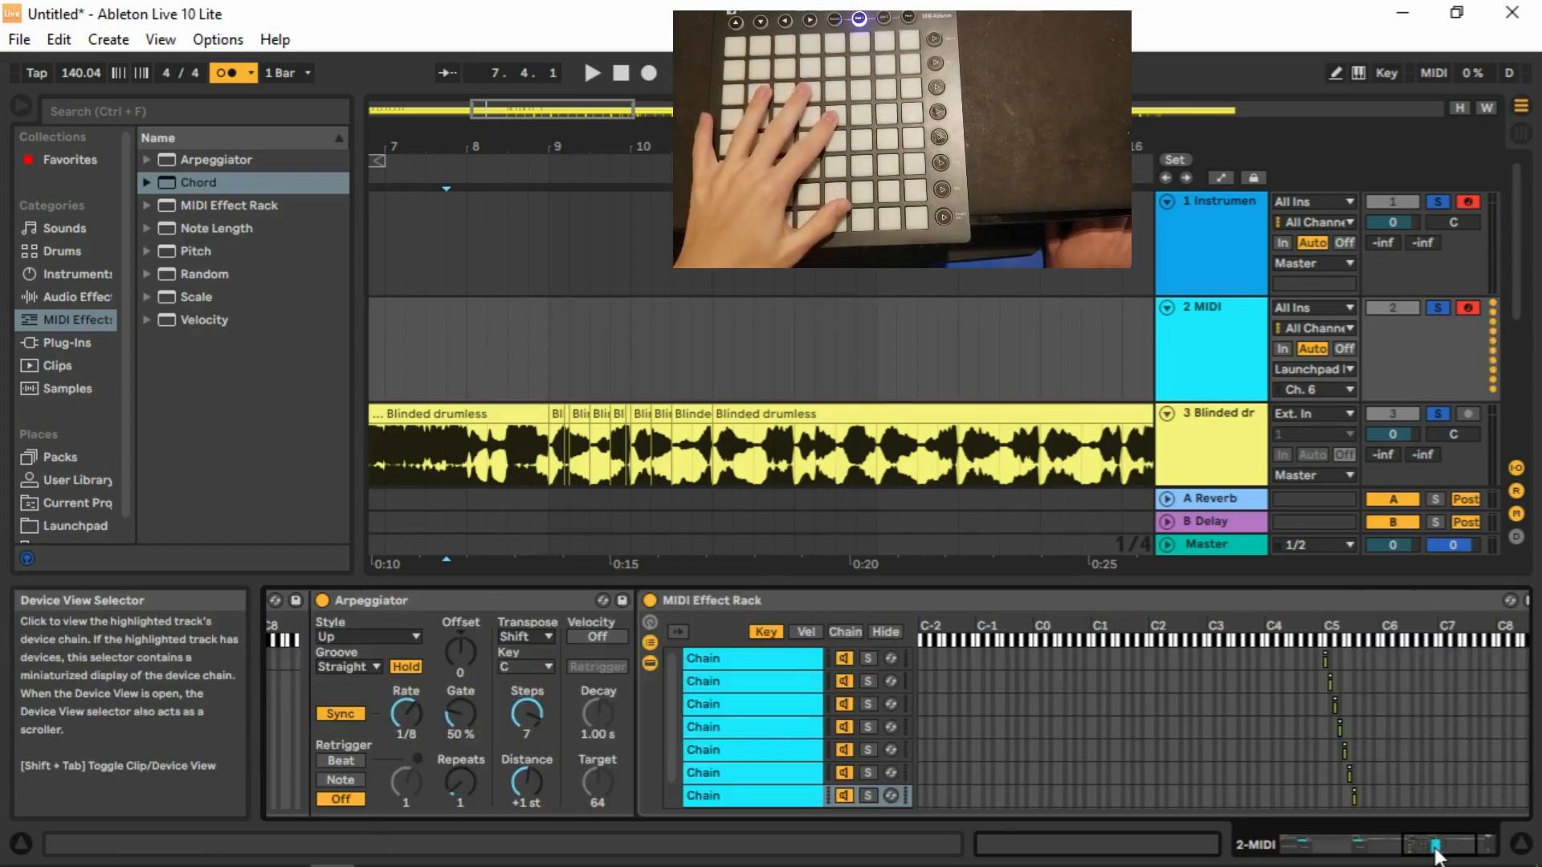
{"action": "left_click_drag", "start_coordinate": [1437, 856], "coordinate": [1417, 856]}
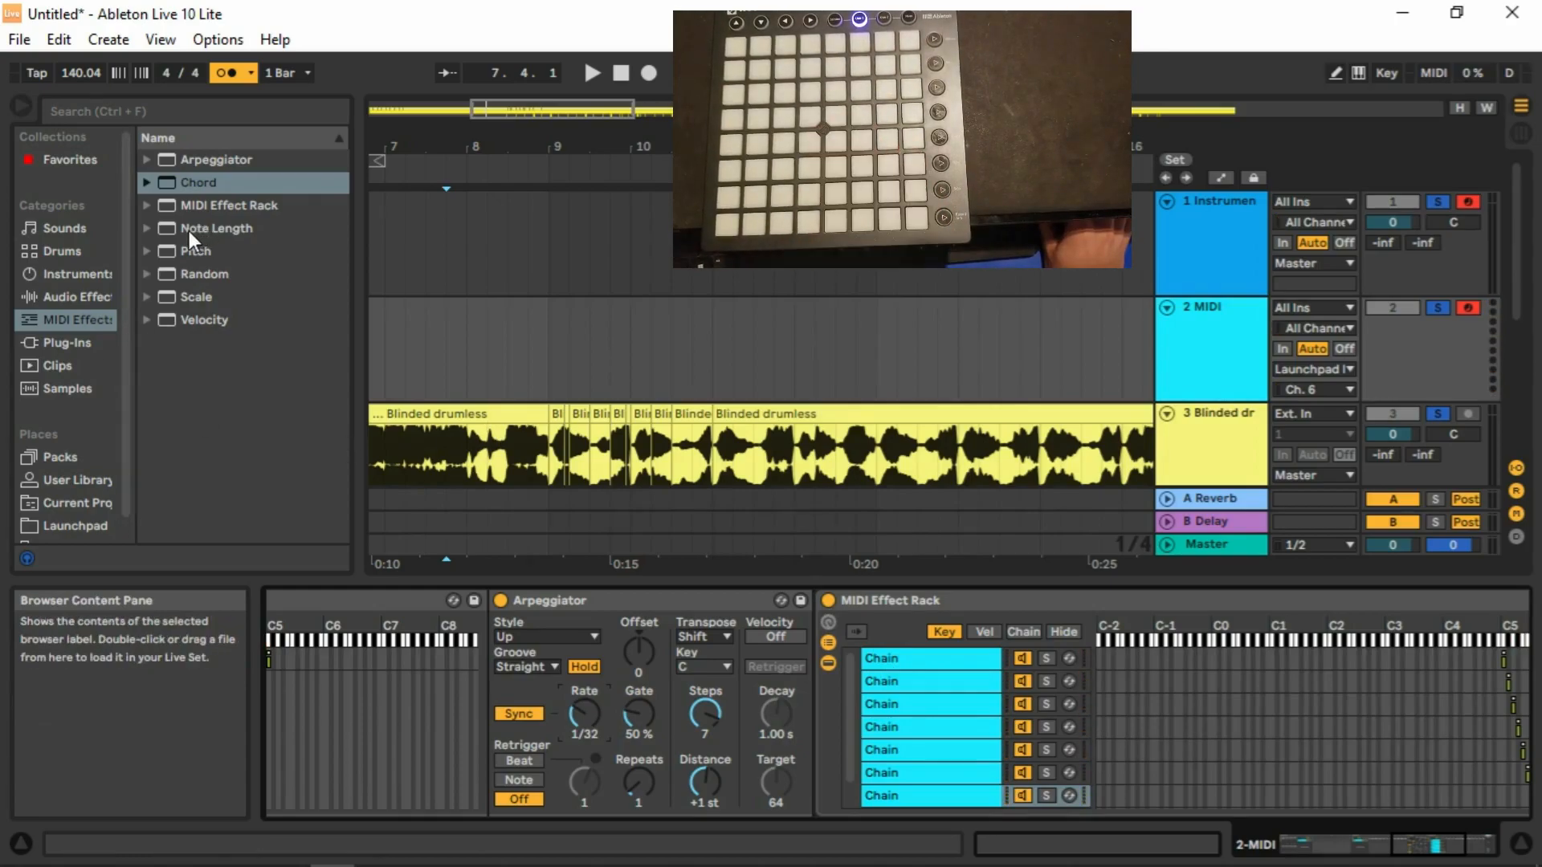
{"action": "left_click_drag", "start_coordinate": [196, 230], "coordinate": [830, 629]}
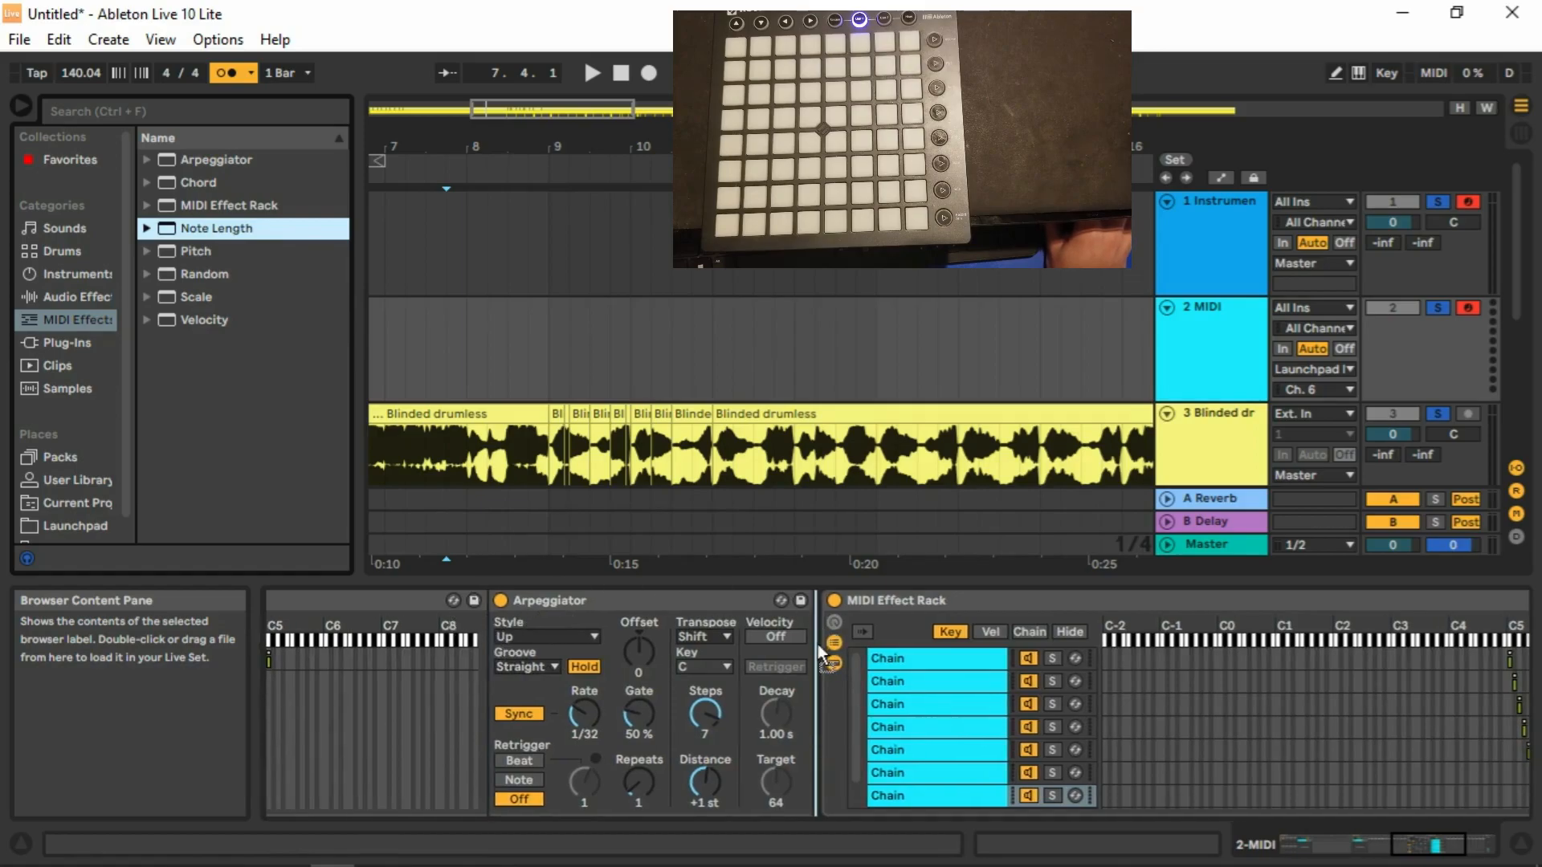
{"action": "left_click_drag", "start_coordinate": [822, 651], "coordinate": [817, 644]}
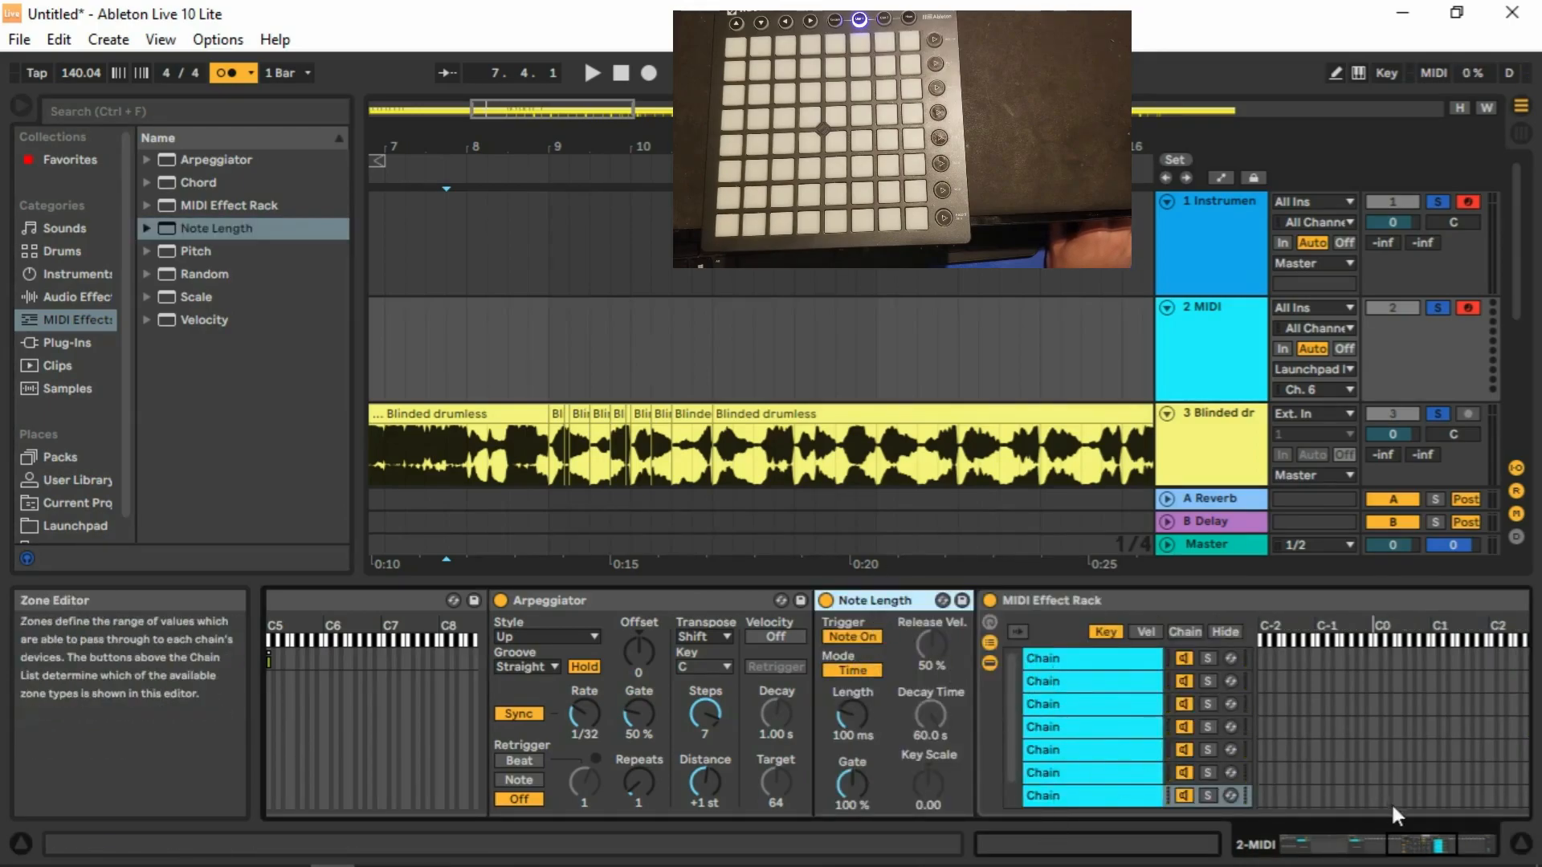
Set the Note Length effect's Length to 200 ms, and also try a Length of 2000 ms.
{"action": "left_click_drag", "start_coordinate": [1409, 843], "coordinate": [1466, 847]}
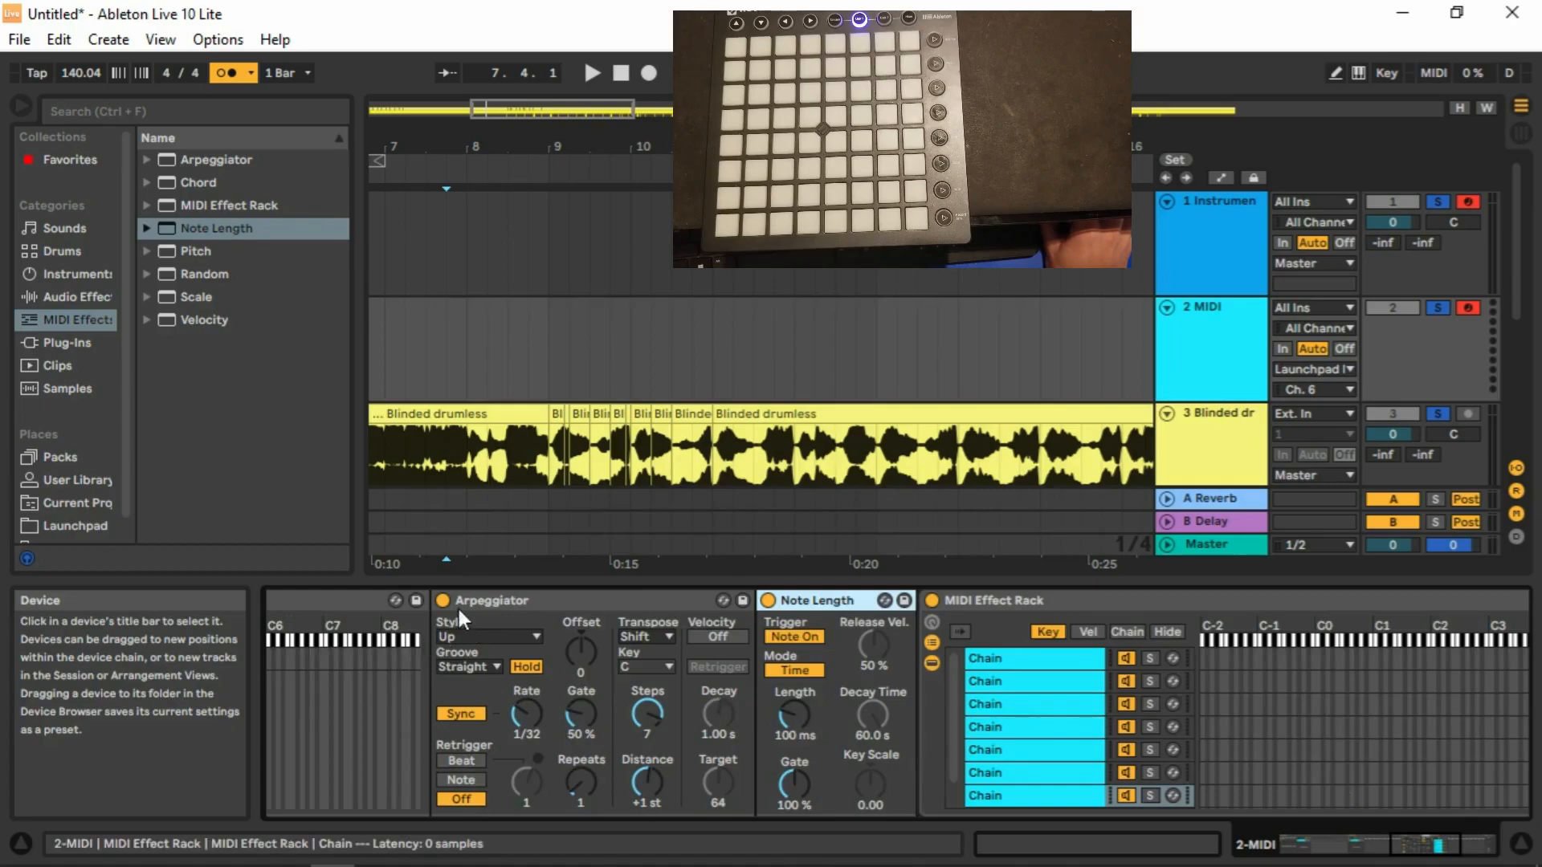
{"action": "scroll", "coordinate": [922, 652], "scroll_direction": "left", "scroll_amount": 2}
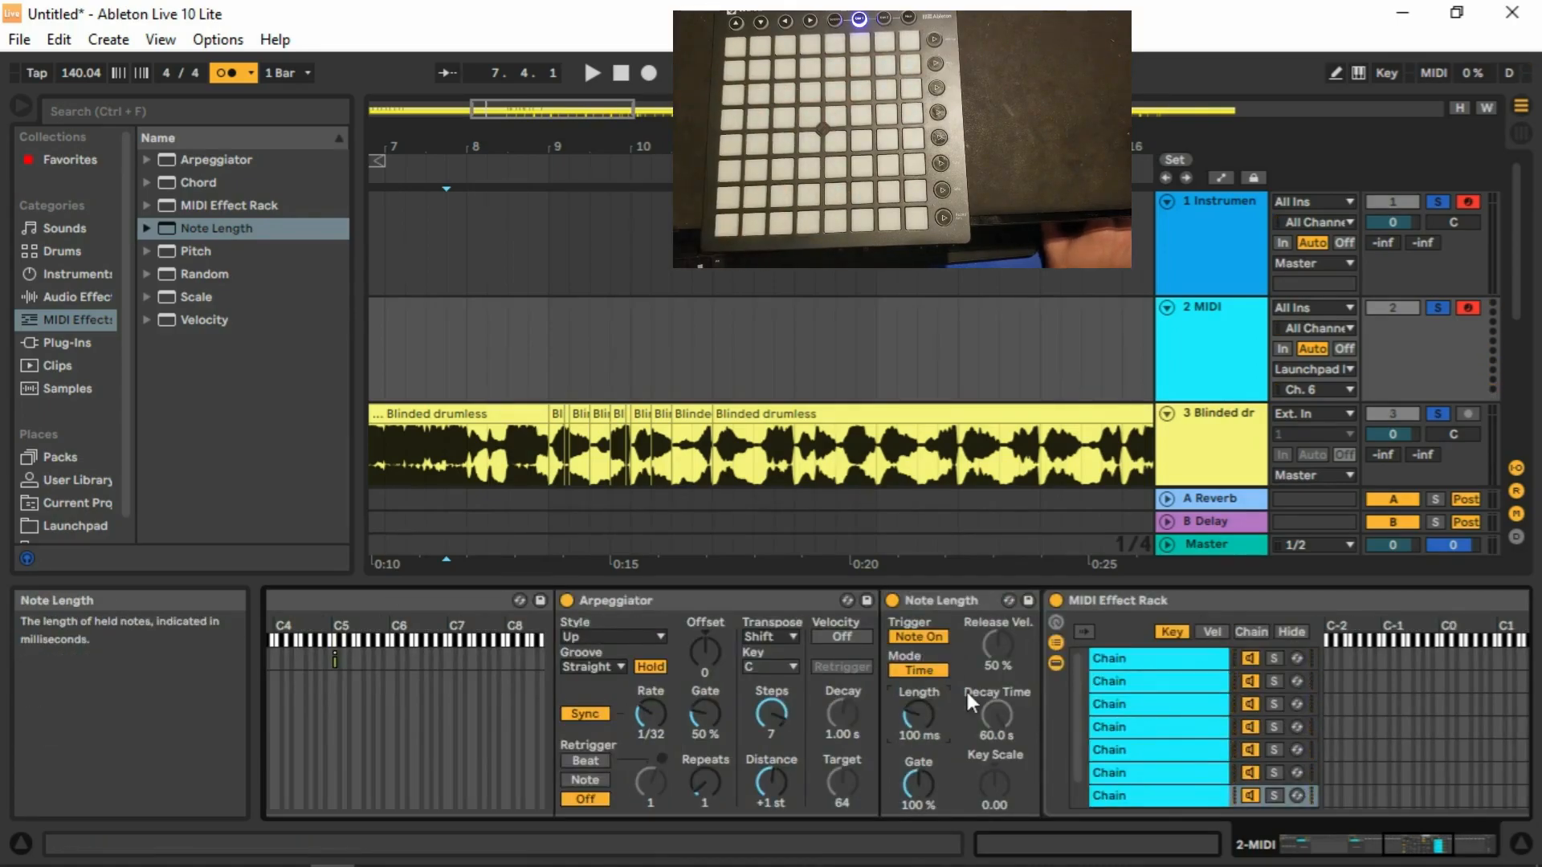
{"action": "type", "text": "200"}
{"action": "key", "text": "Return"}
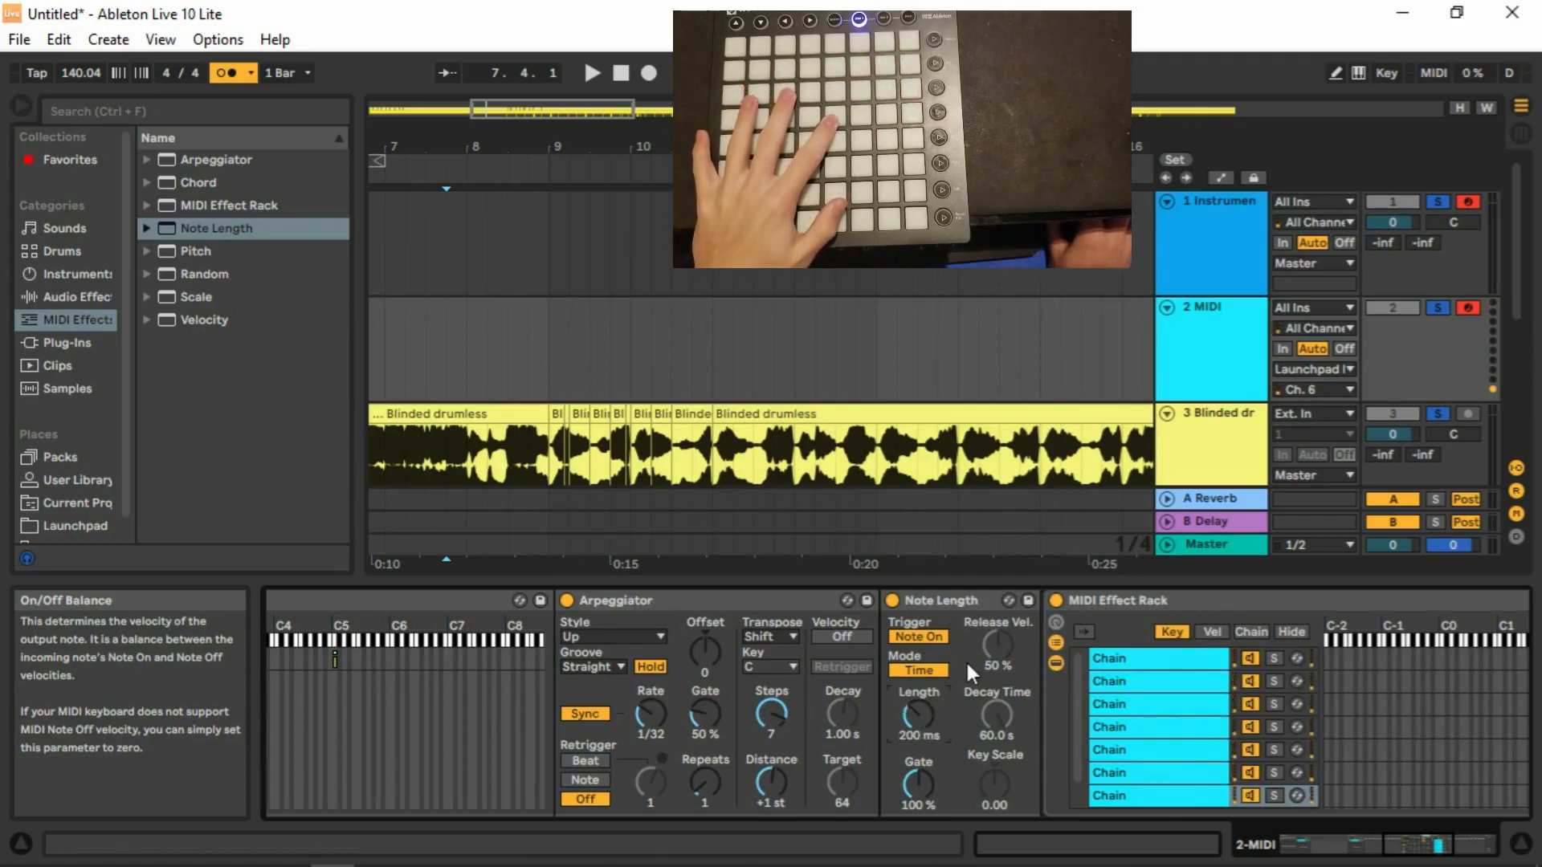
{"action": "type", "text": "2000"}
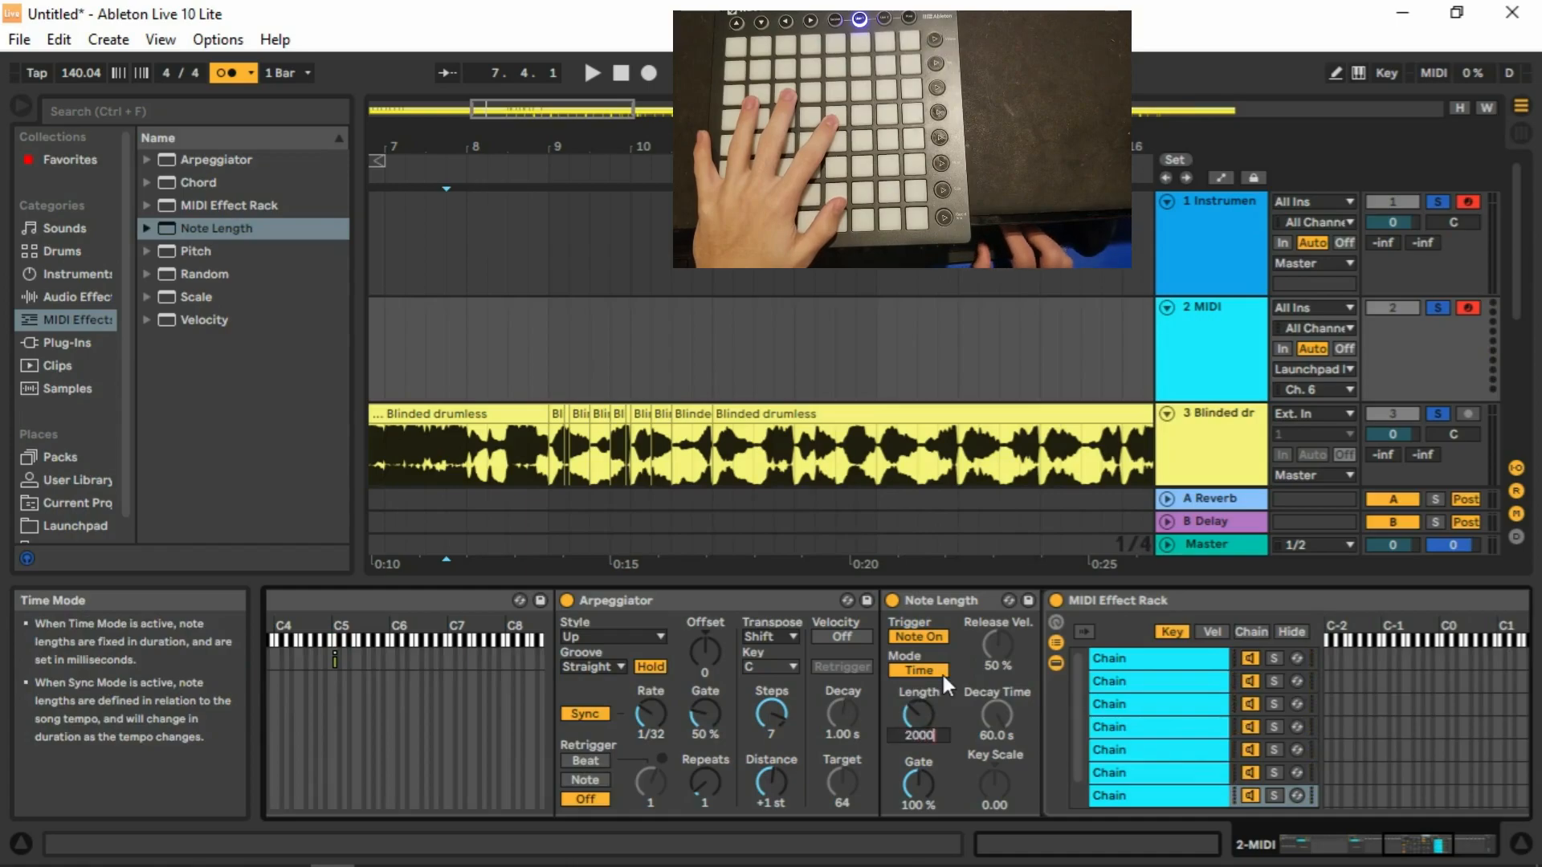
{"action": "key", "text": "Return"}
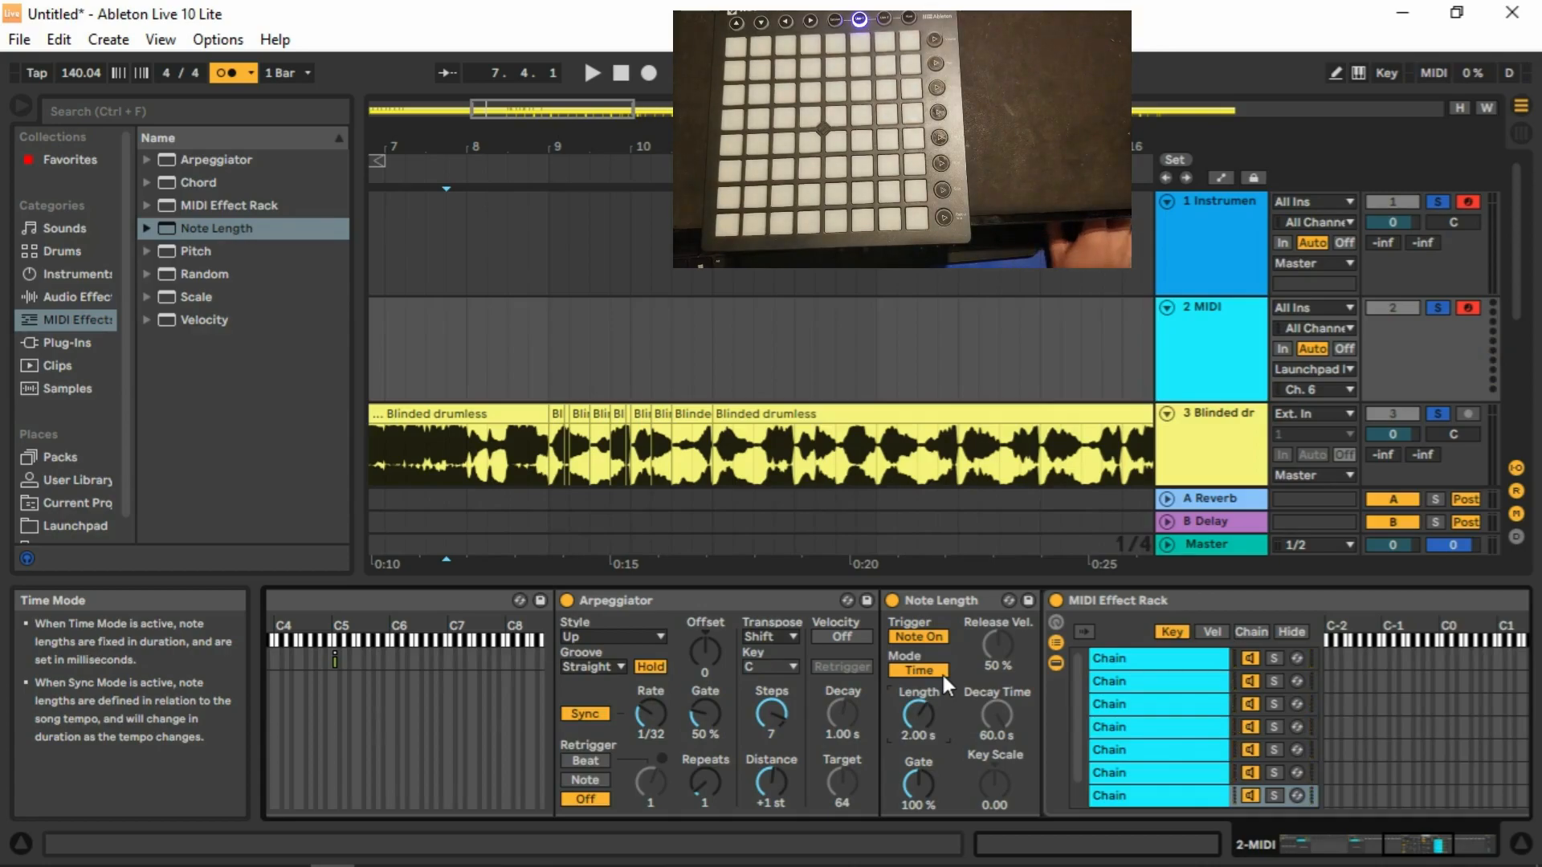
Insert a Velocity effect in front of the Arpeggiator on the MIDI light track.
{"action": "left_click_drag", "start_coordinate": [193, 320], "coordinate": [559, 670]}
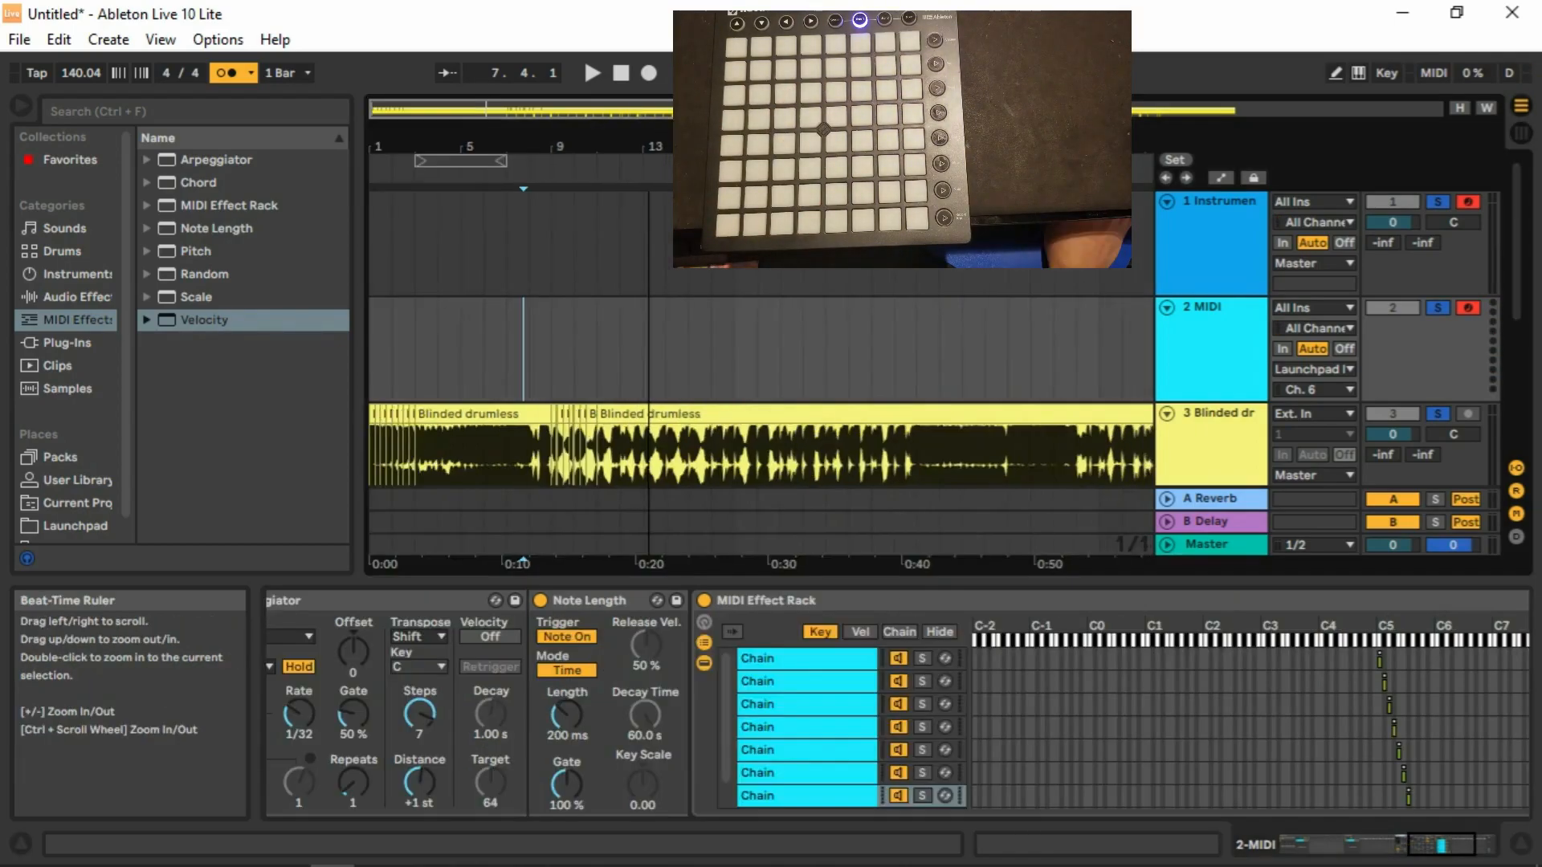
Record a pad performance on the Instrument Rack and MIDI tracks from bar 53, with the metronome turned off.
{"action": "left_click_drag", "start_coordinate": [1044, 146], "coordinate": [810, 147]}
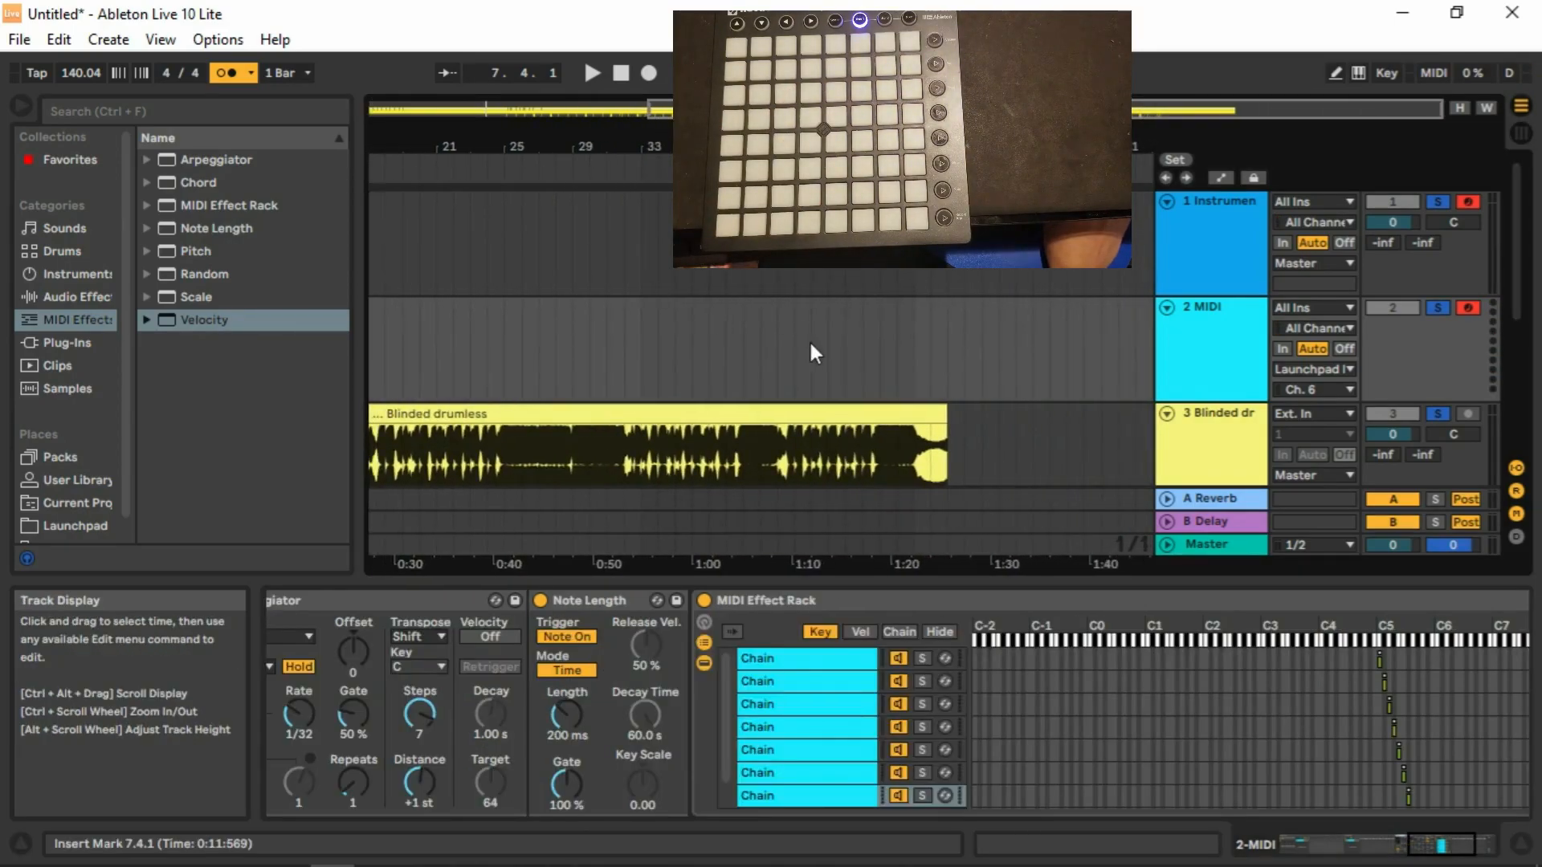
{"action": "left_click_drag", "start_coordinate": [1060, 147], "coordinate": [1015, 226]}
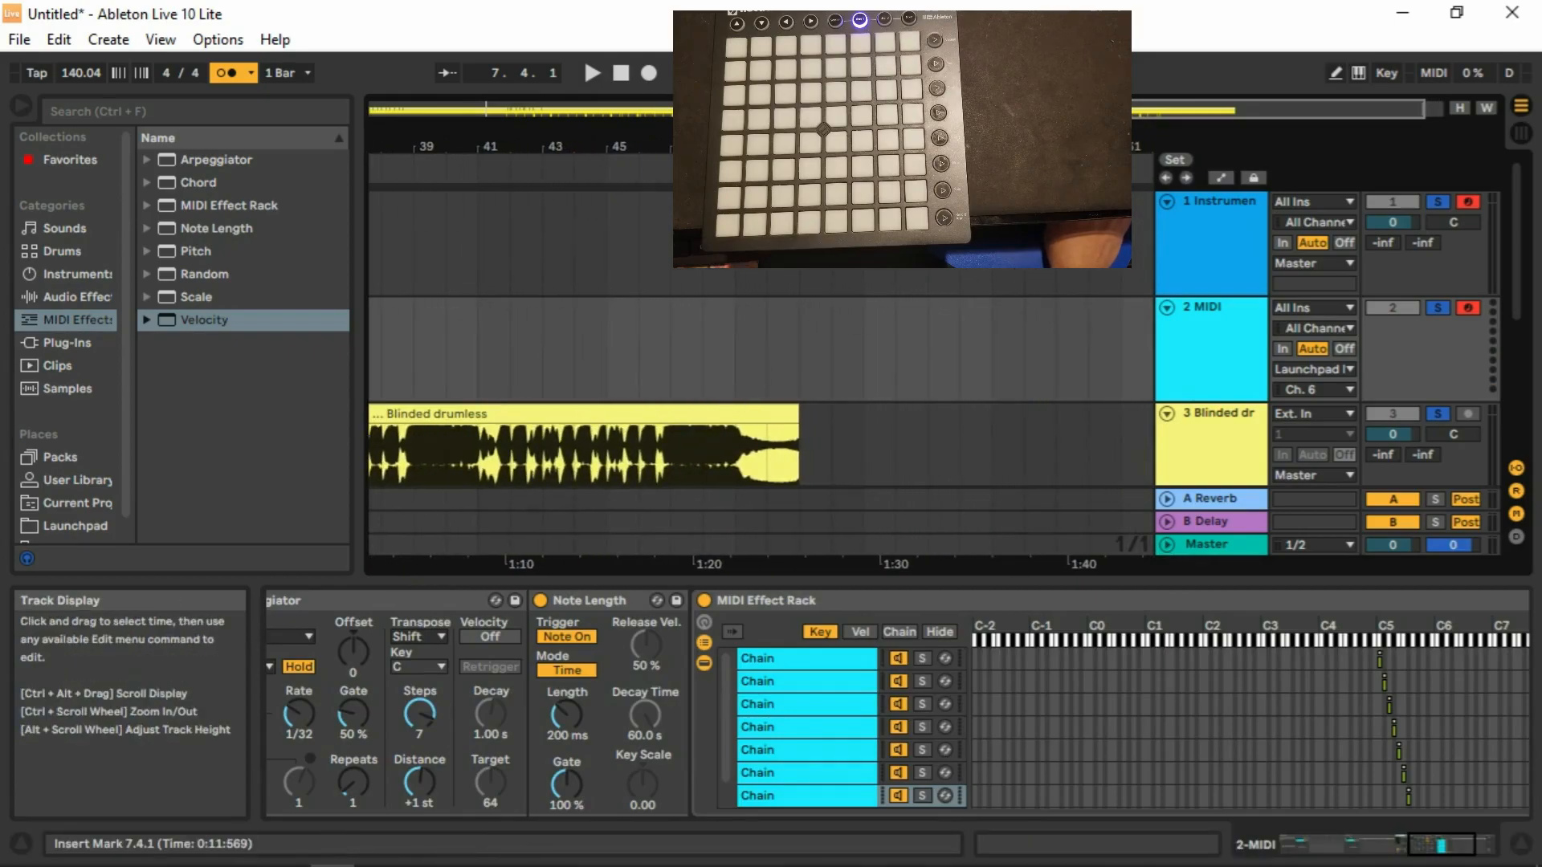
{"action": "left_click", "coordinate": [863, 261]}
{"action": "left_click_drag", "start_coordinate": [977, 147], "coordinate": [981, 178]}
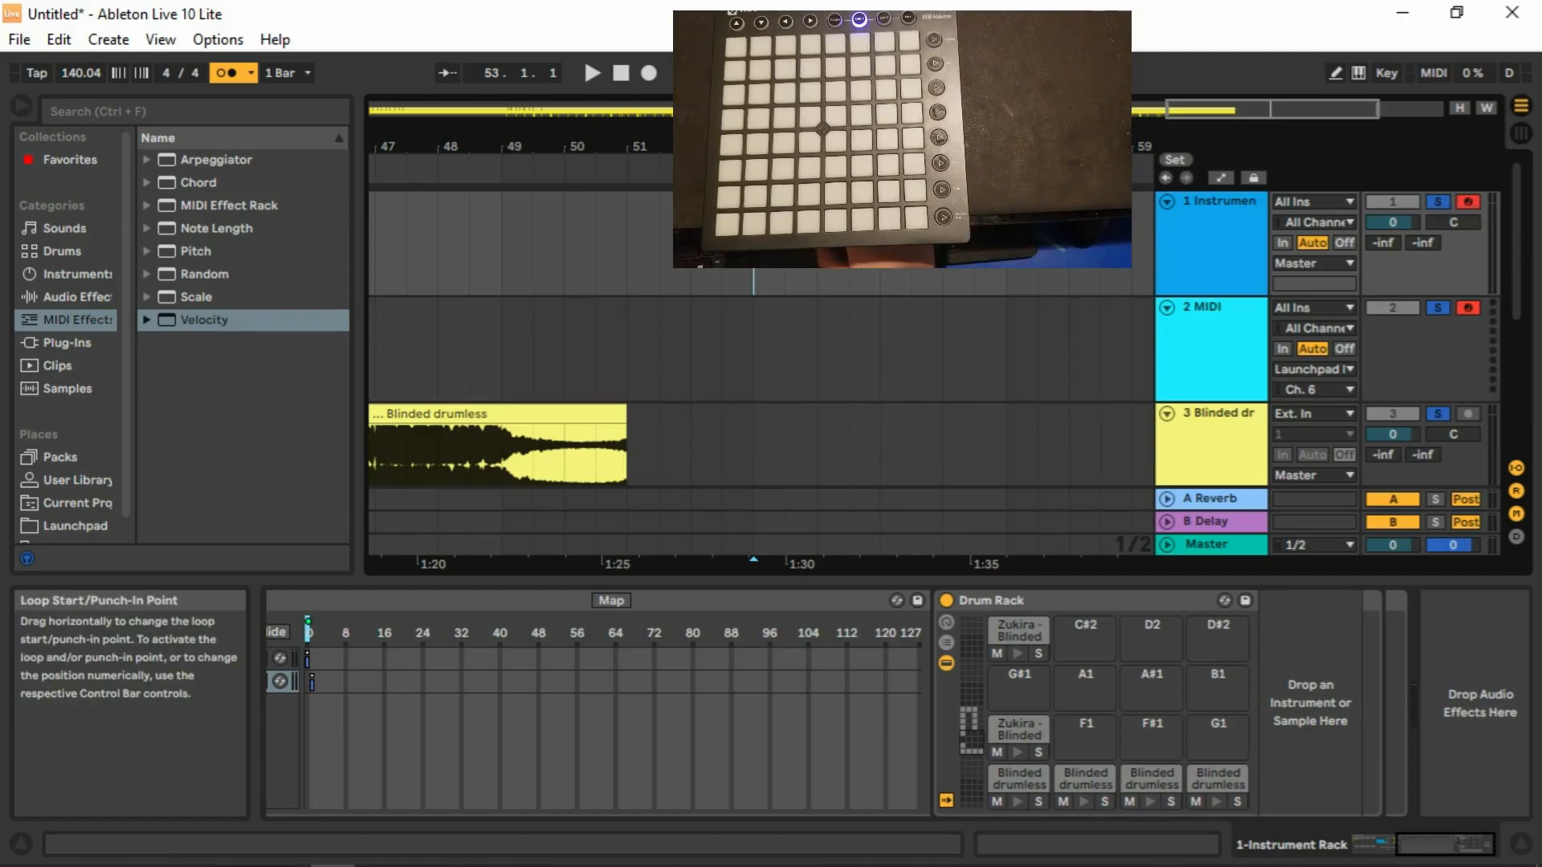
{"action": "key", "text": "F9"}
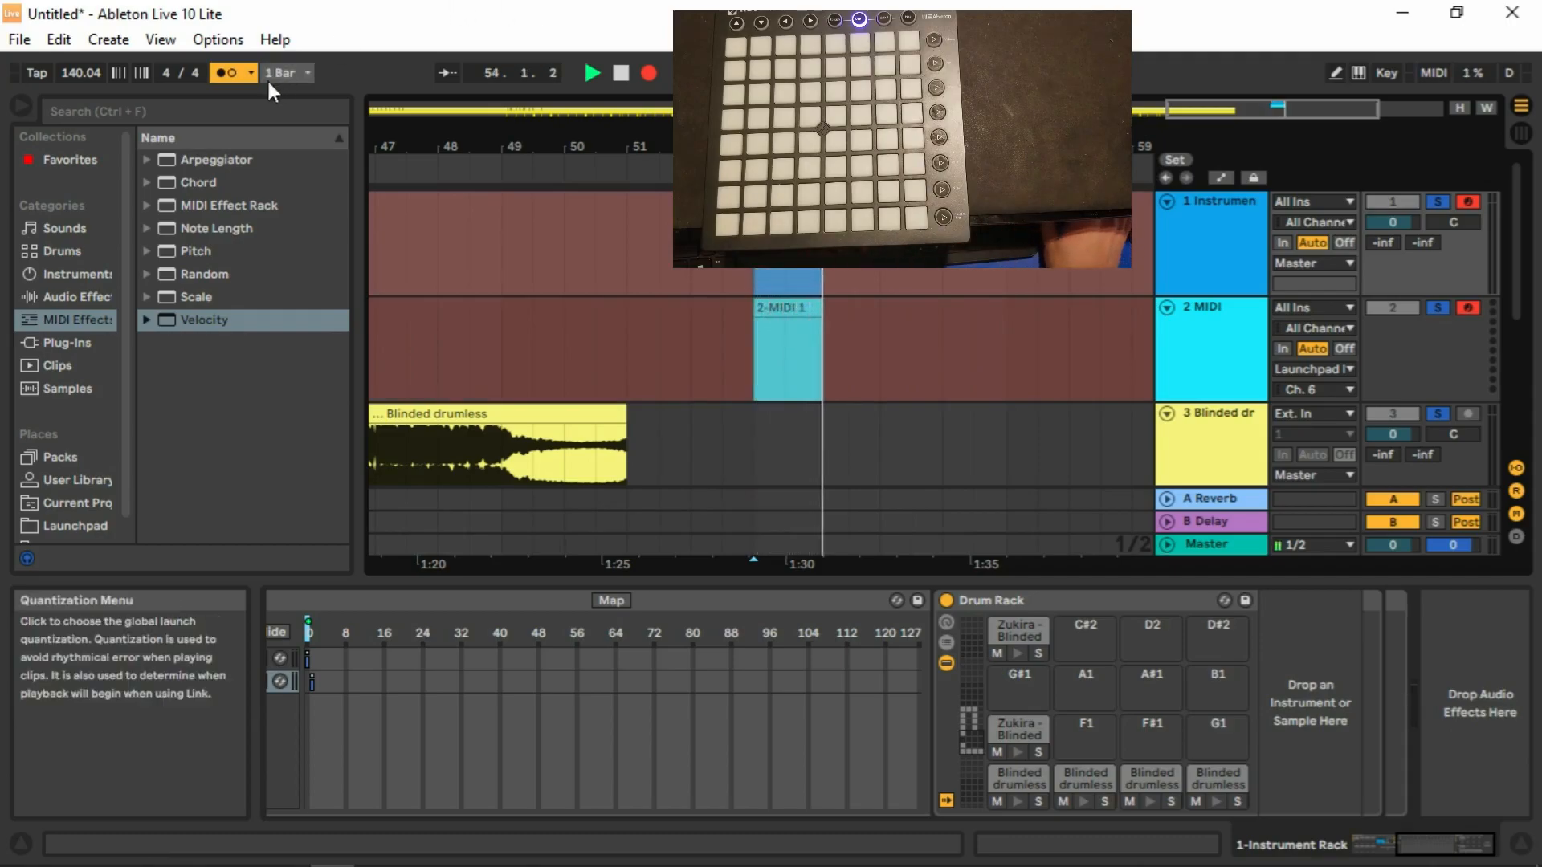
{"action": "left_click", "coordinate": [228, 72]}
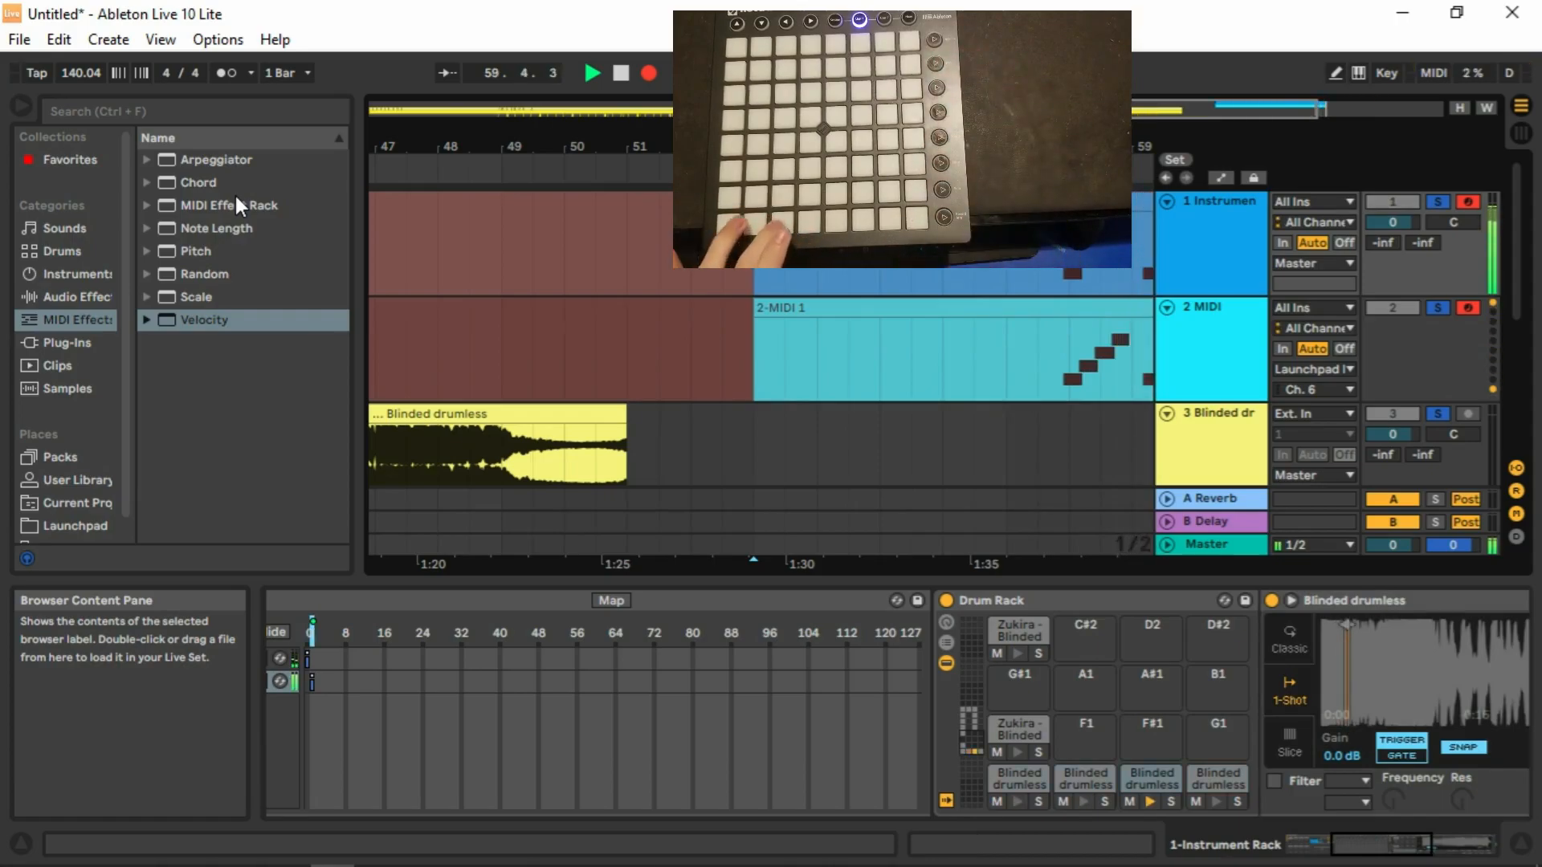
{"action": "key", "text": "space"}
Play back the recorded clips from 57.3.1, just before their first notes.
{"action": "left_click_drag", "start_coordinate": [1045, 146], "coordinate": [717, 124]}
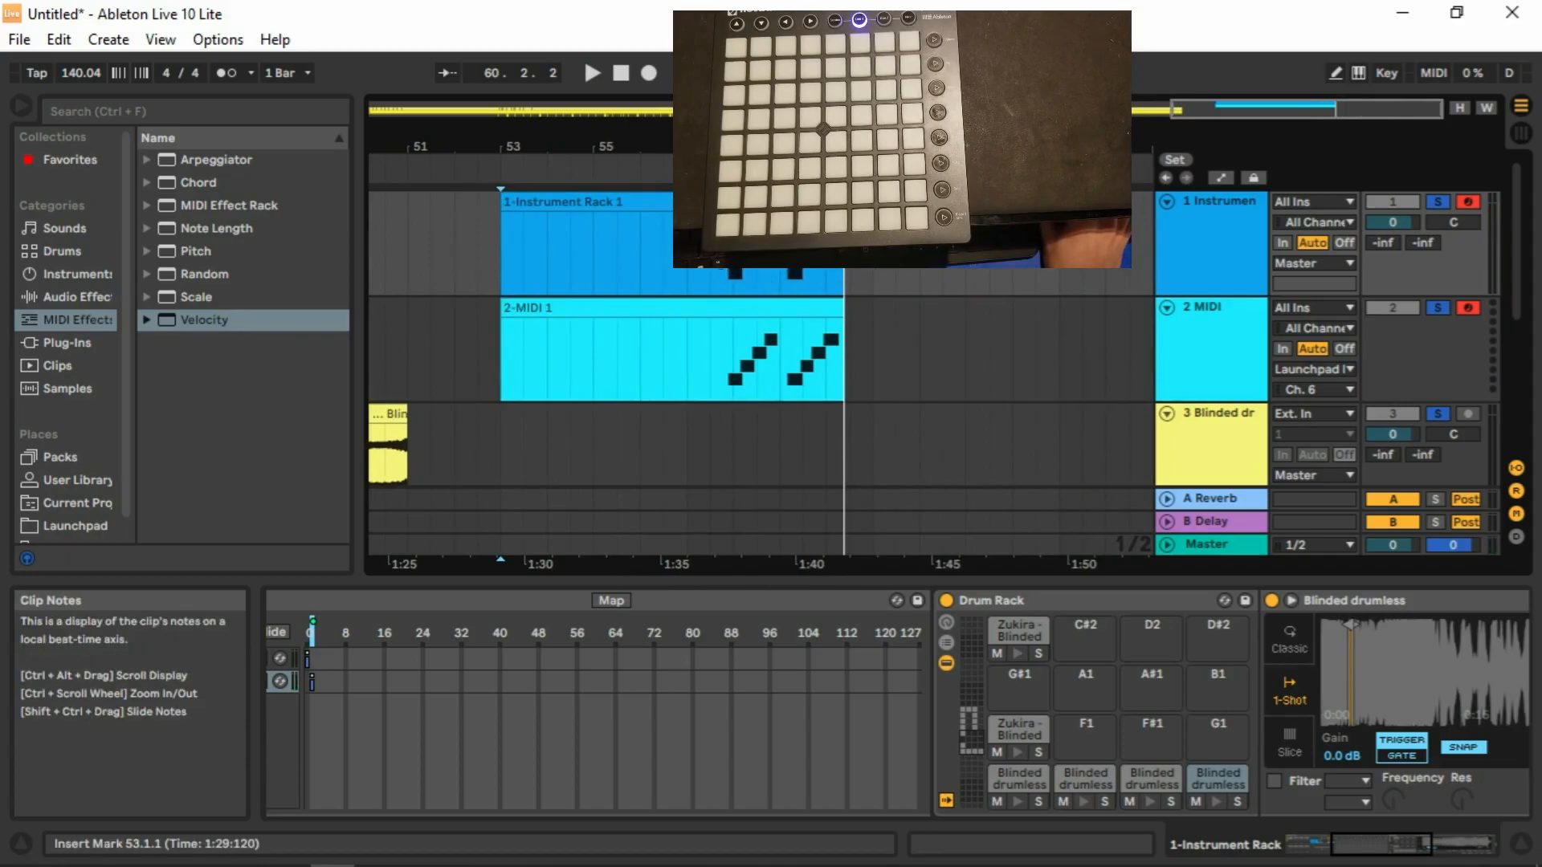
{"action": "left_click", "coordinate": [711, 277]}
{"action": "key", "text": "space"}
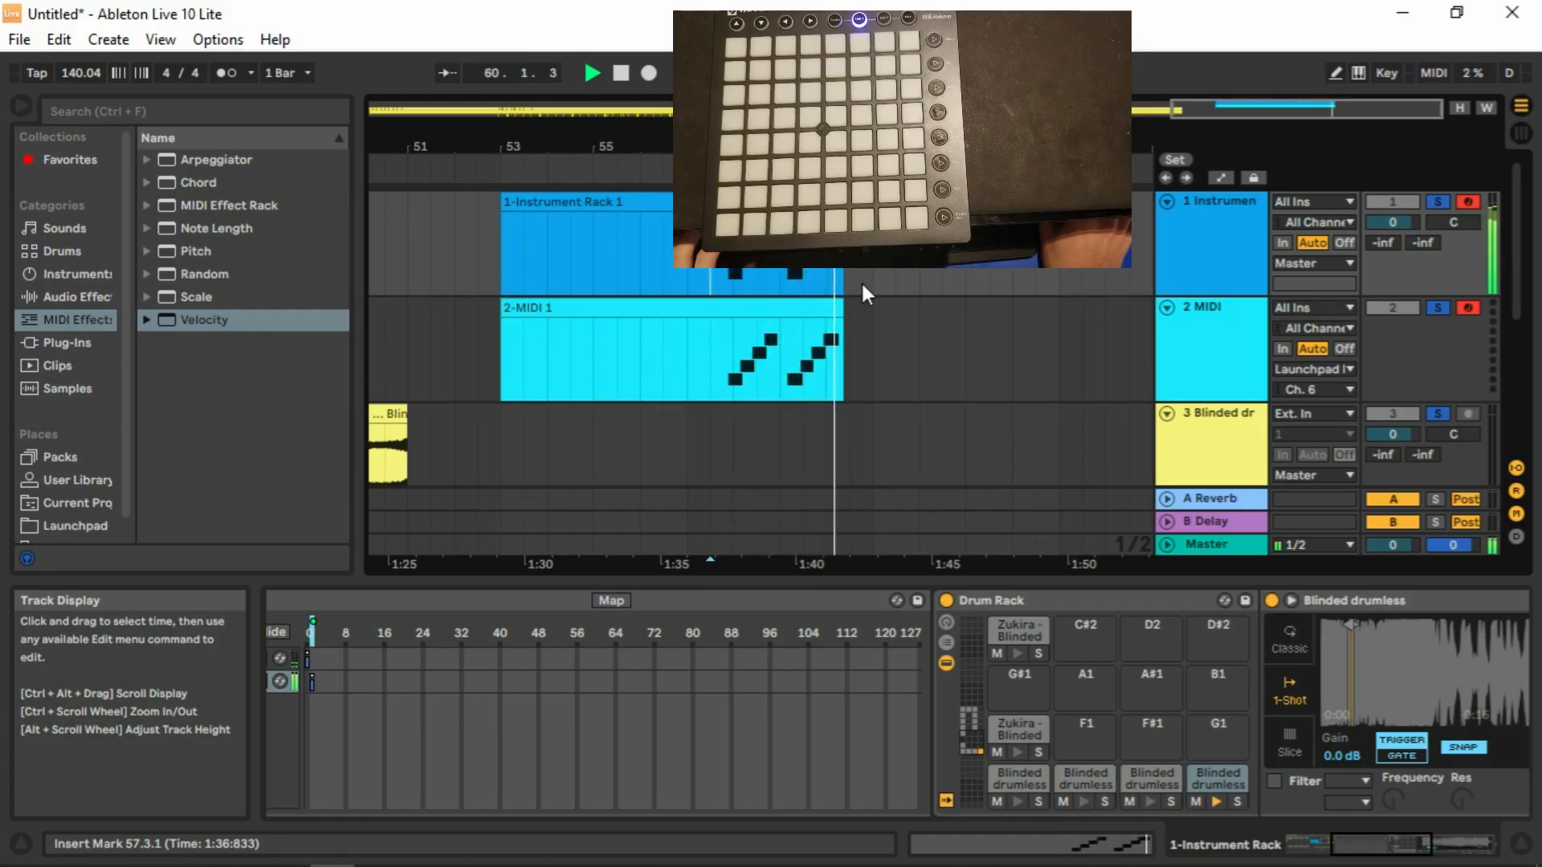
Stop playback at the end of the recorded clips.
{"action": "key", "text": "space"}
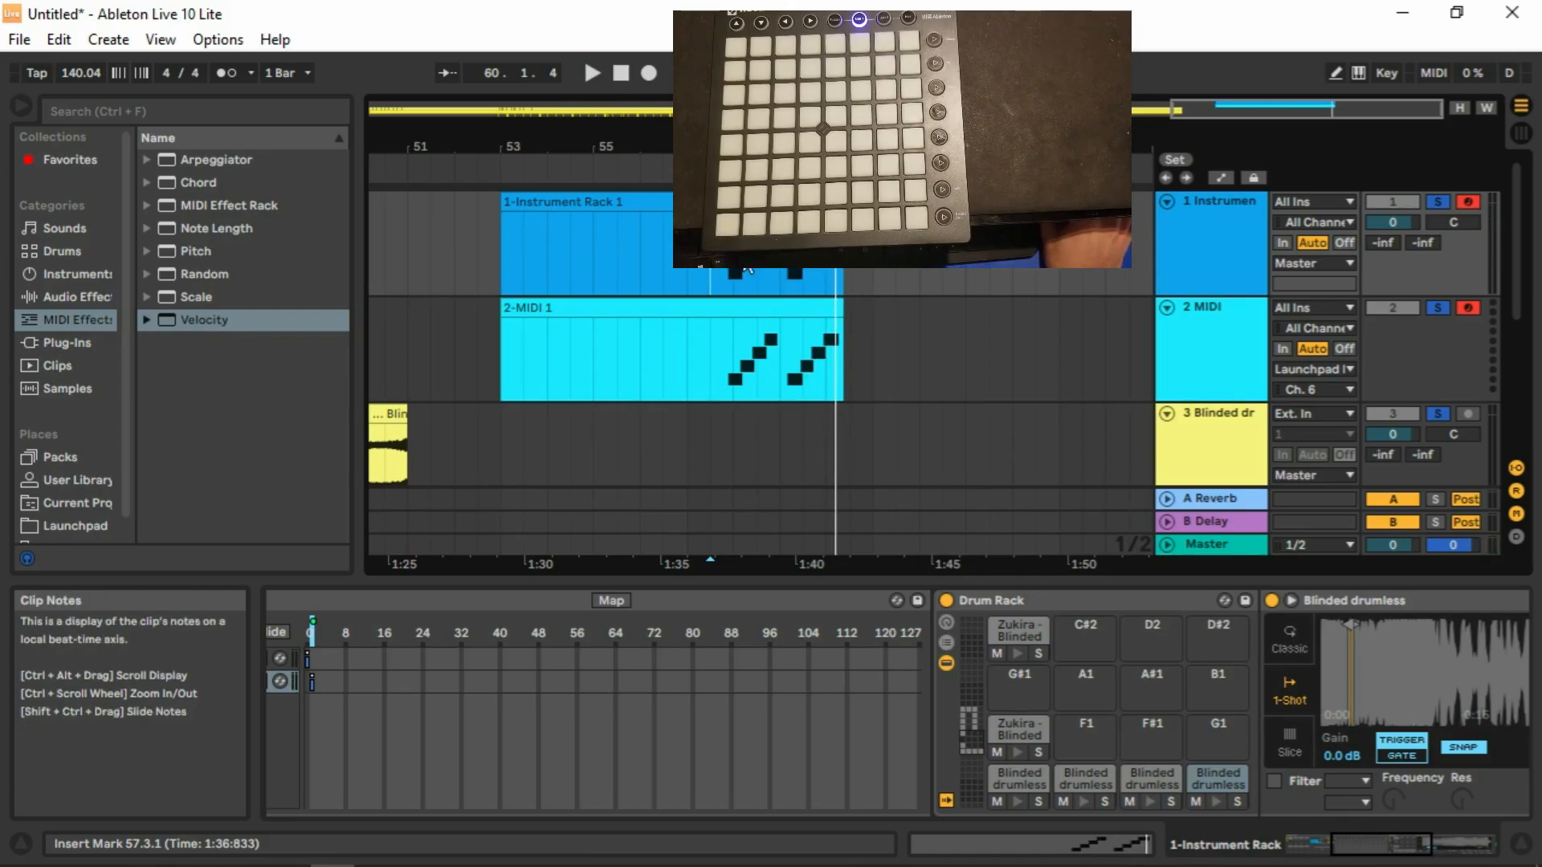
Begin an audio export with 1-Instrument Rack as the rendered track, keeping the recorded clips in view beside the settings.
{"action": "left_click", "coordinate": [19, 40]}
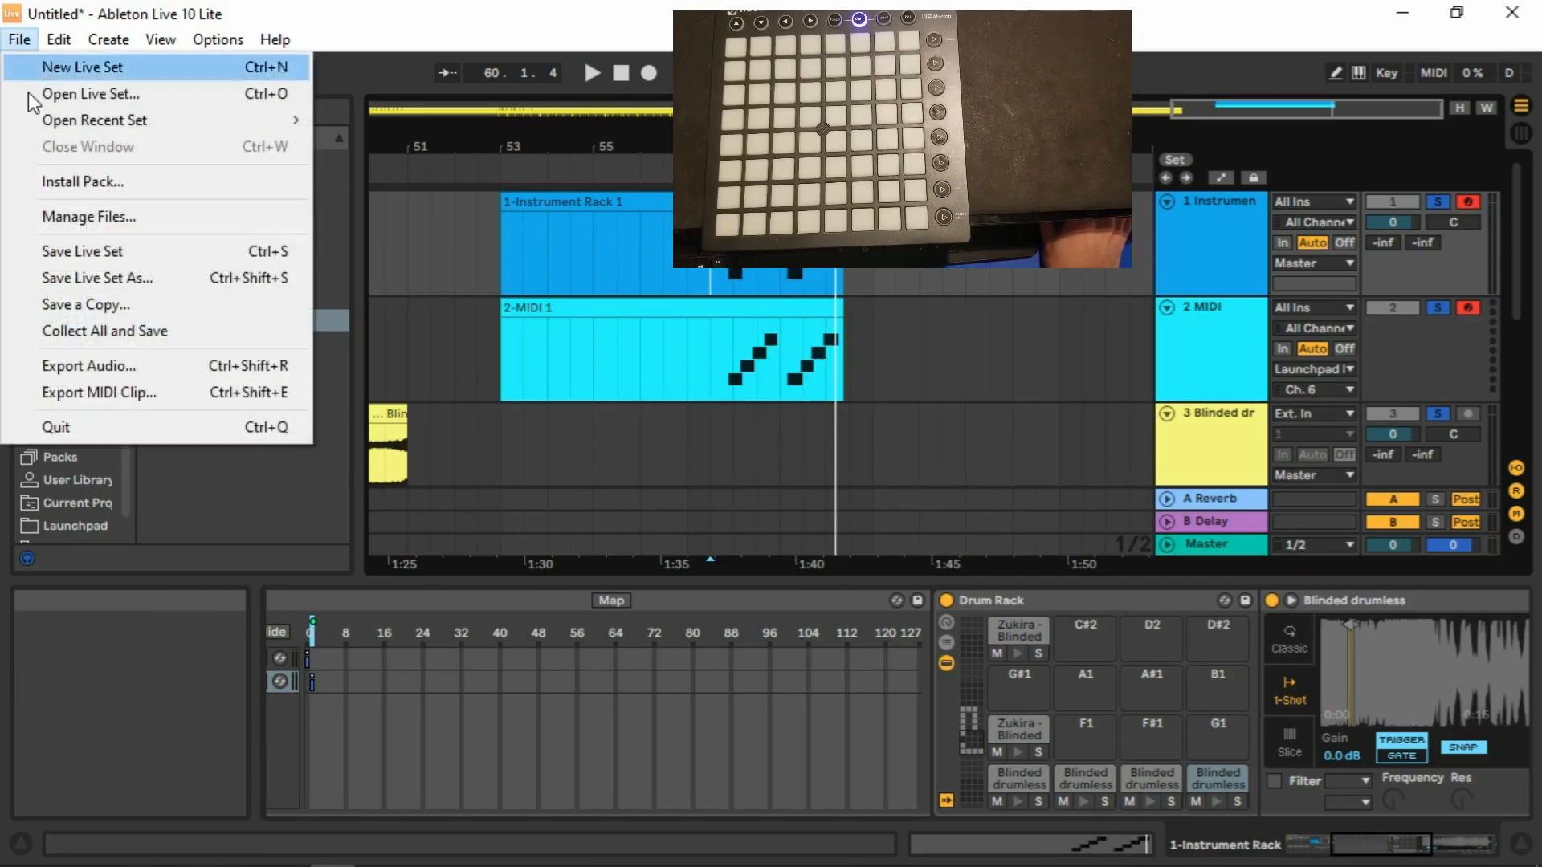
{"action": "left_click", "coordinate": [169, 366]}
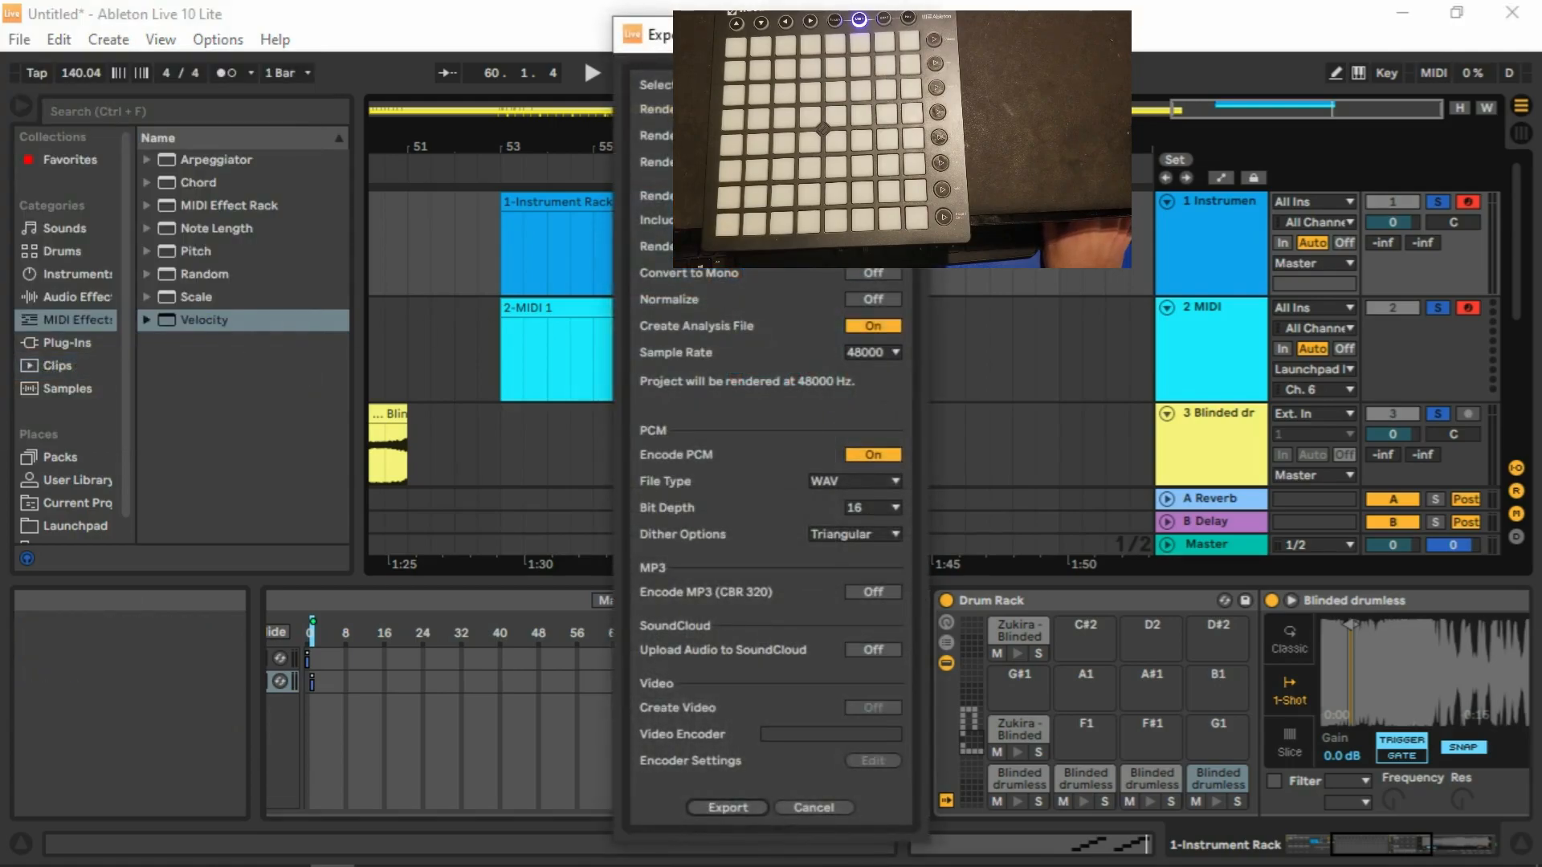
{"action": "left_click", "coordinate": [867, 109]}
{"action": "left_click", "coordinate": [835, 193]}
{"action": "left_click_drag", "start_coordinate": [803, 34], "coordinate": [478, 240]}
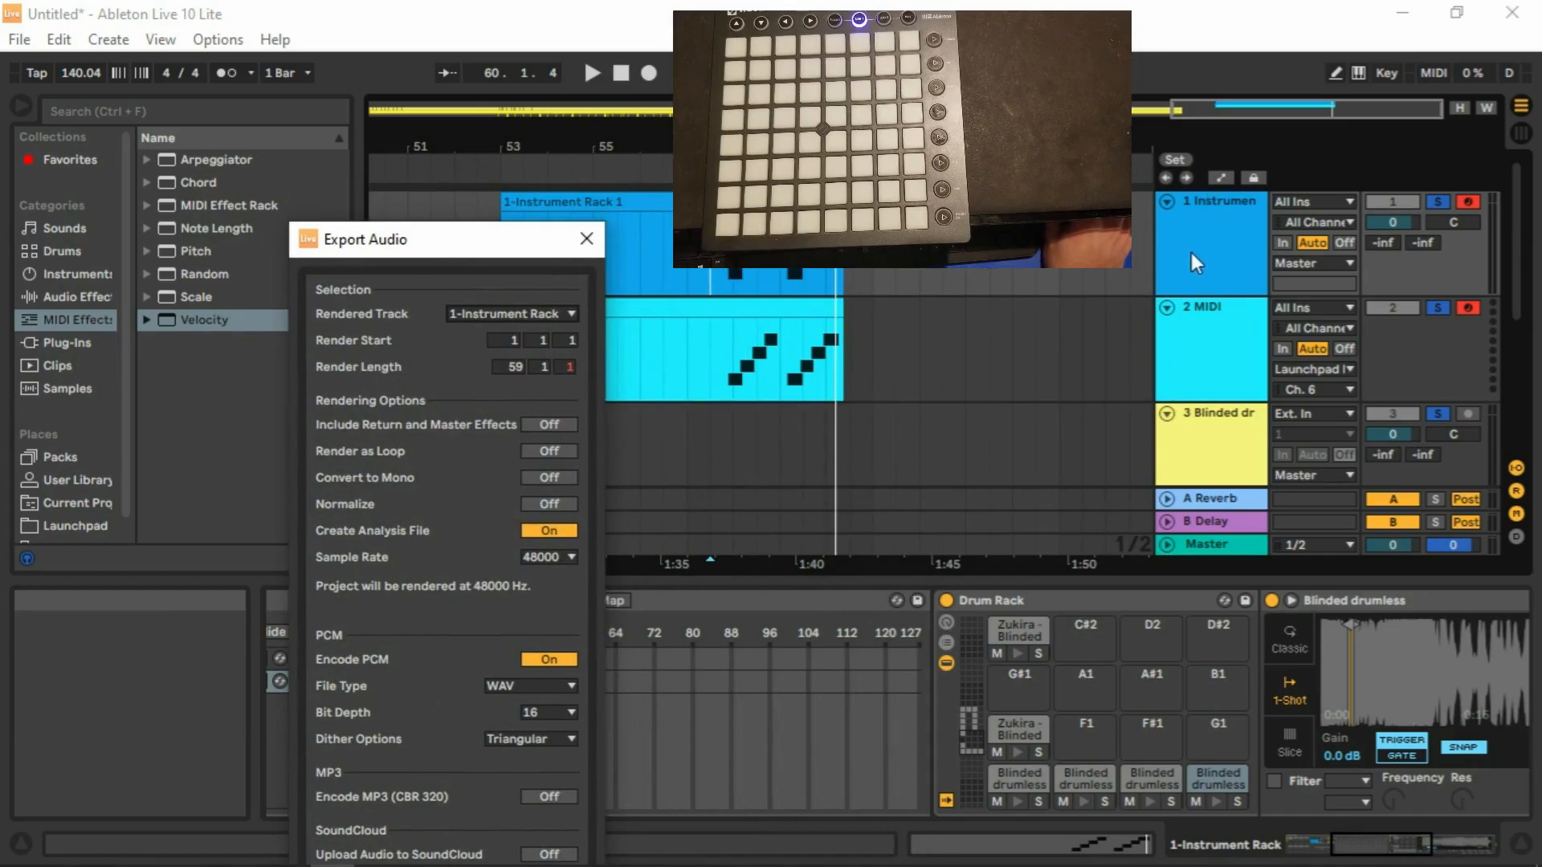
{"action": "left_click_drag", "start_coordinate": [426, 239], "coordinate": [203, 44]}
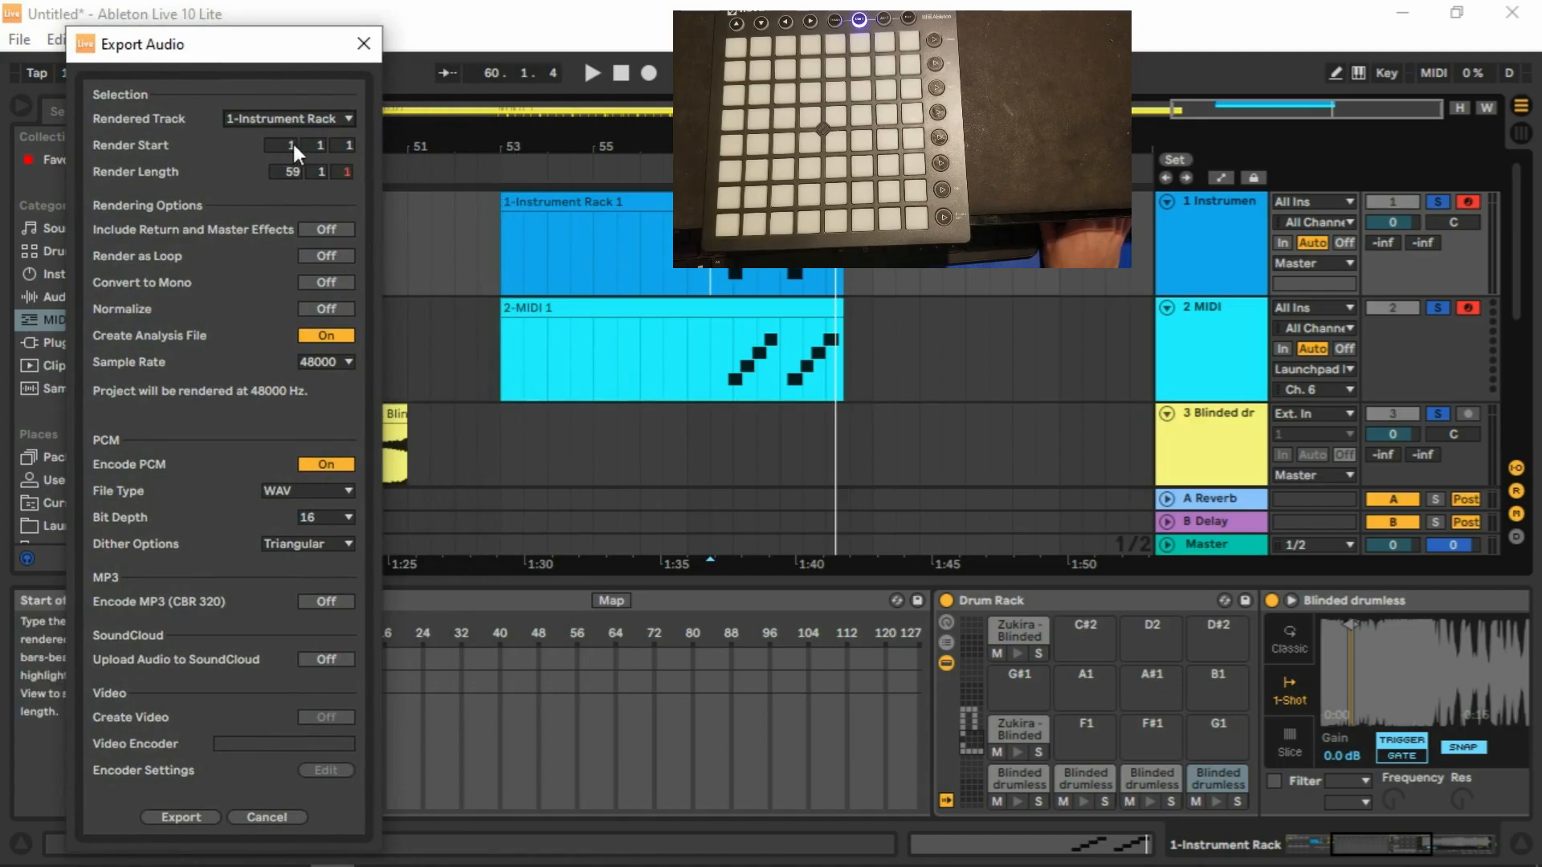
Set the export's Render Start to bar 53 and Render Length to 8 bars, and close the settings without exporting.
{"action": "type", "text": "53"}
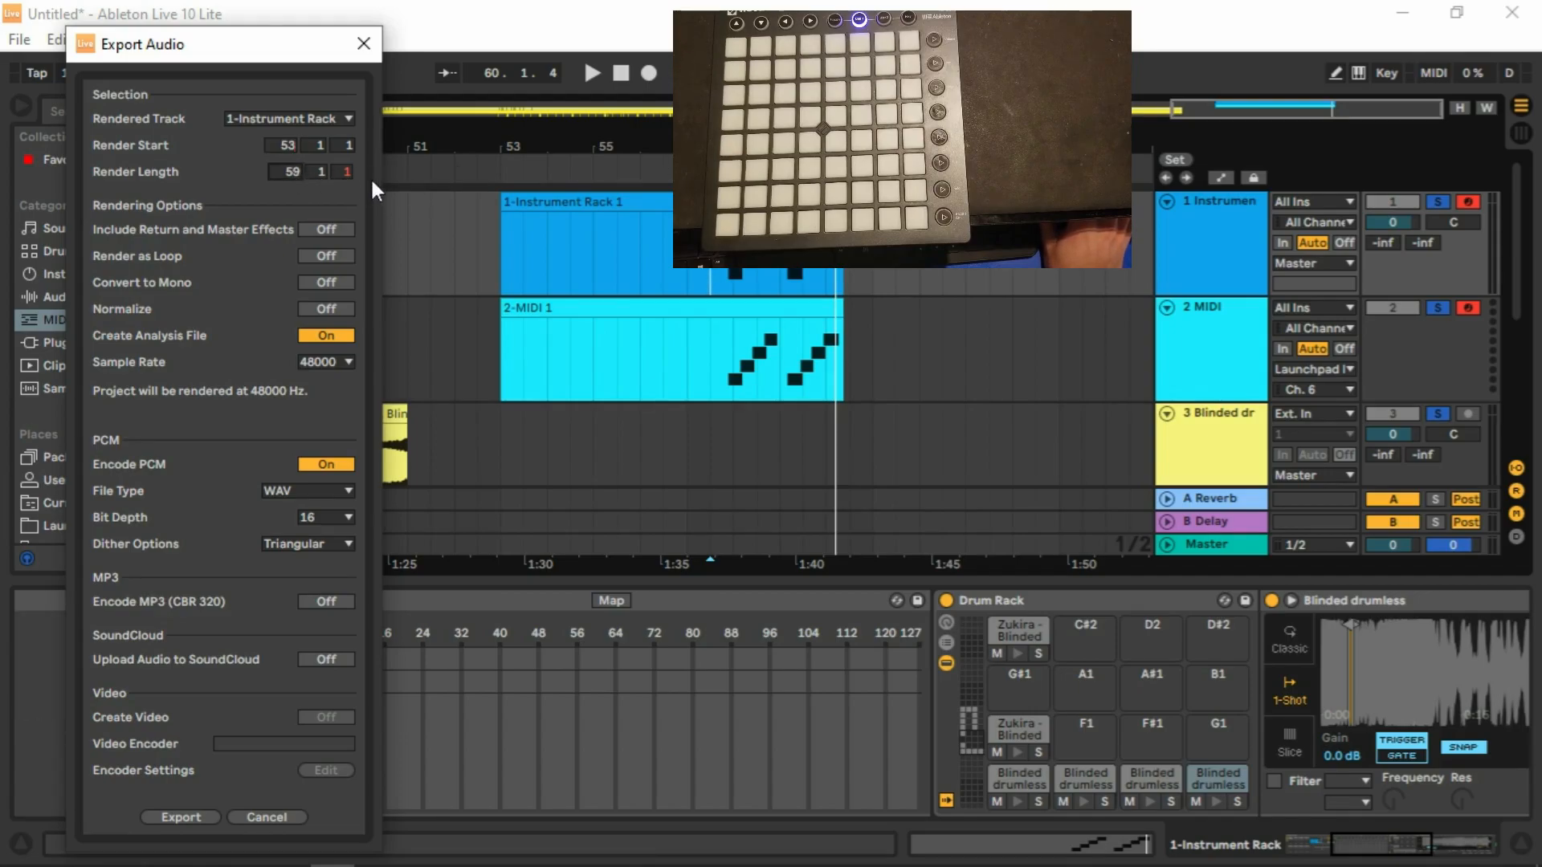
{"action": "type", "text": "8"}
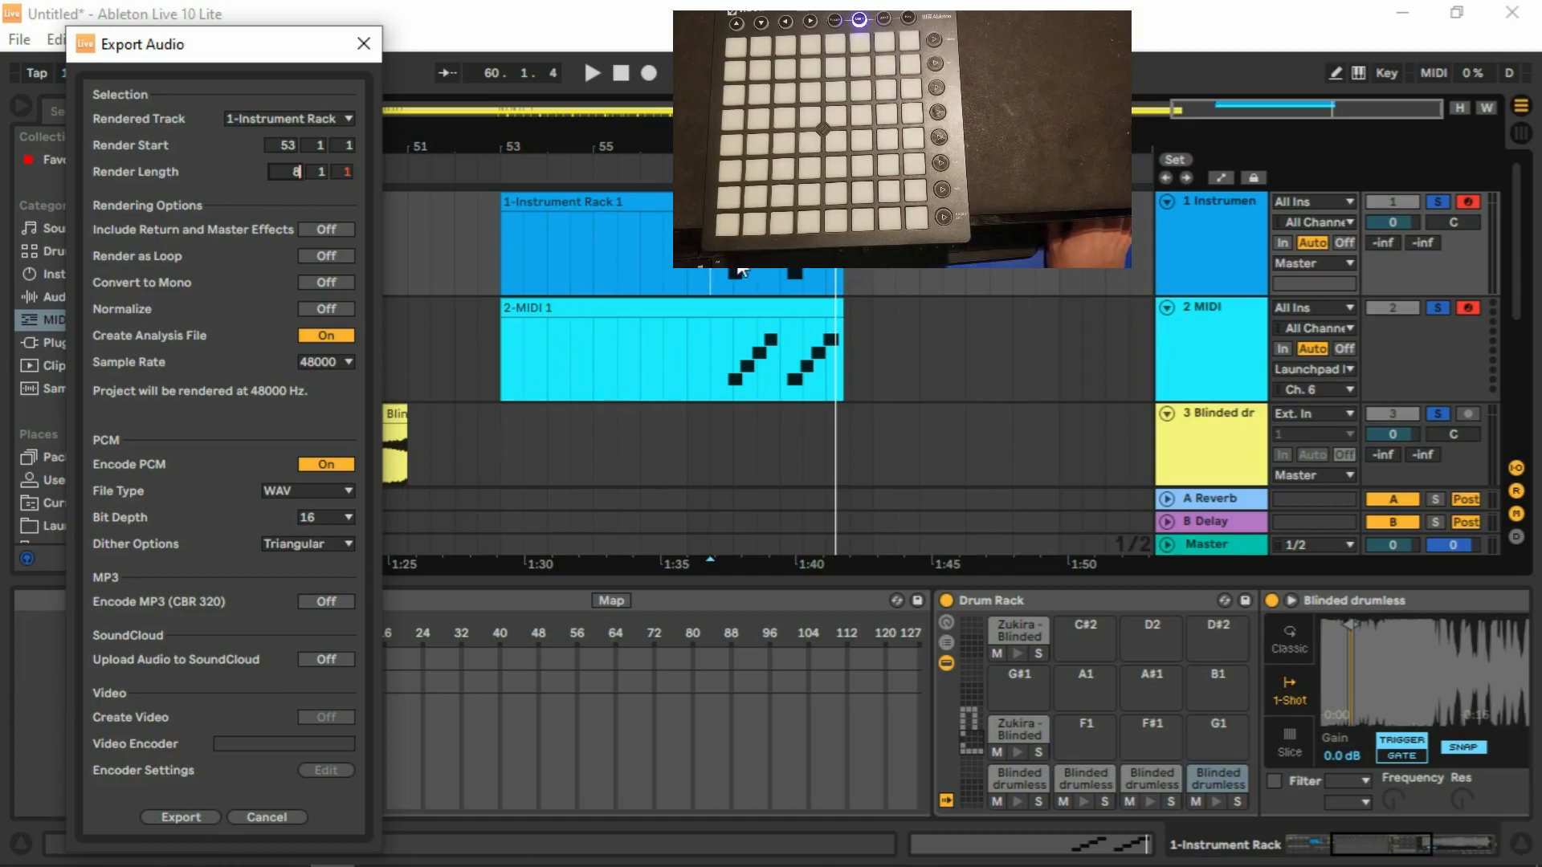
{"action": "left_click", "coordinate": [364, 44]}
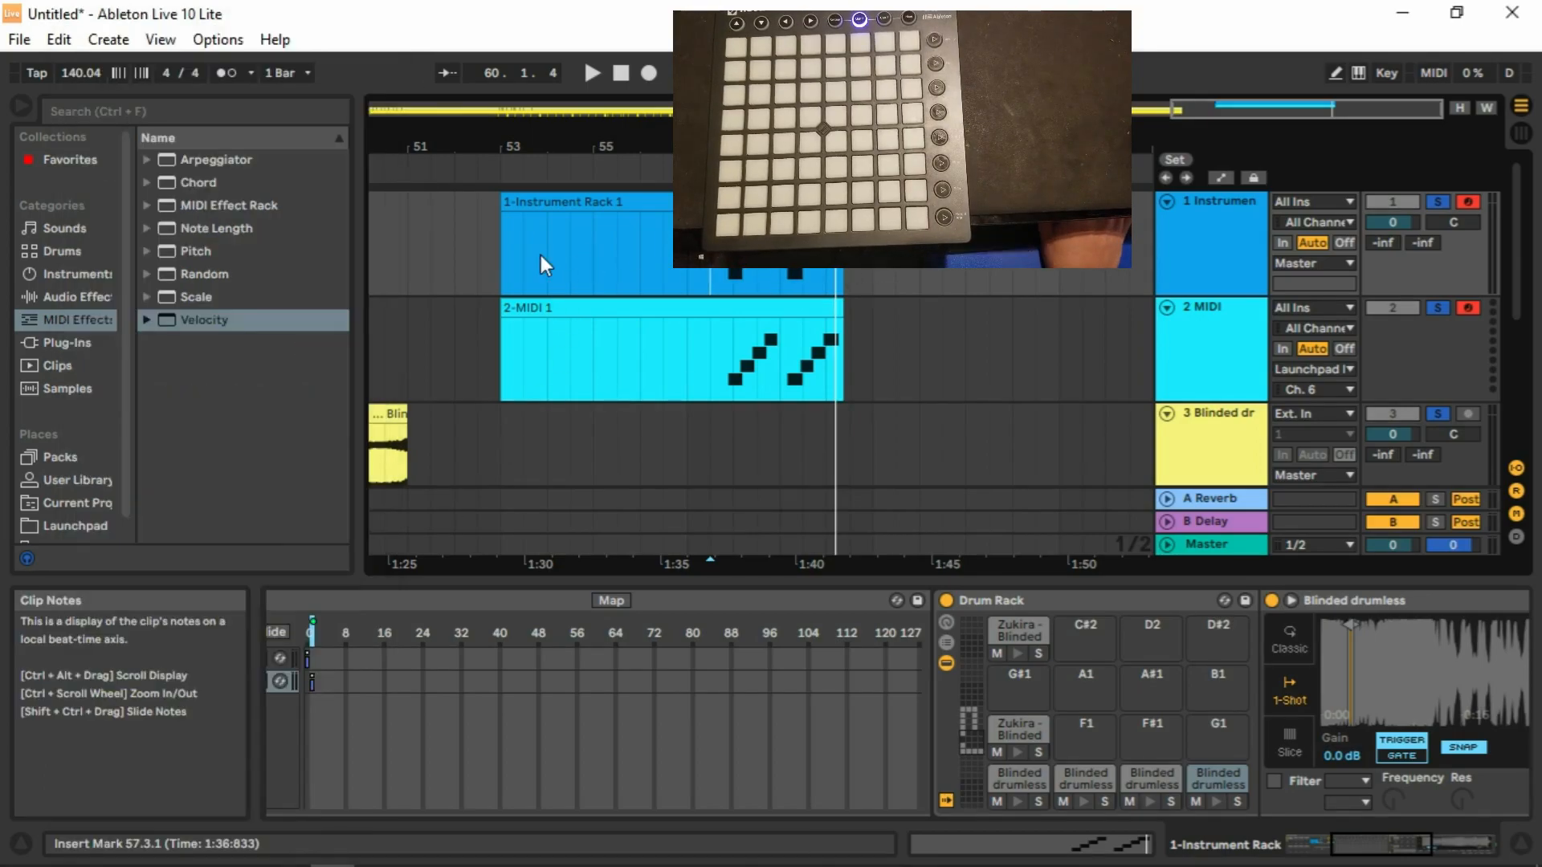